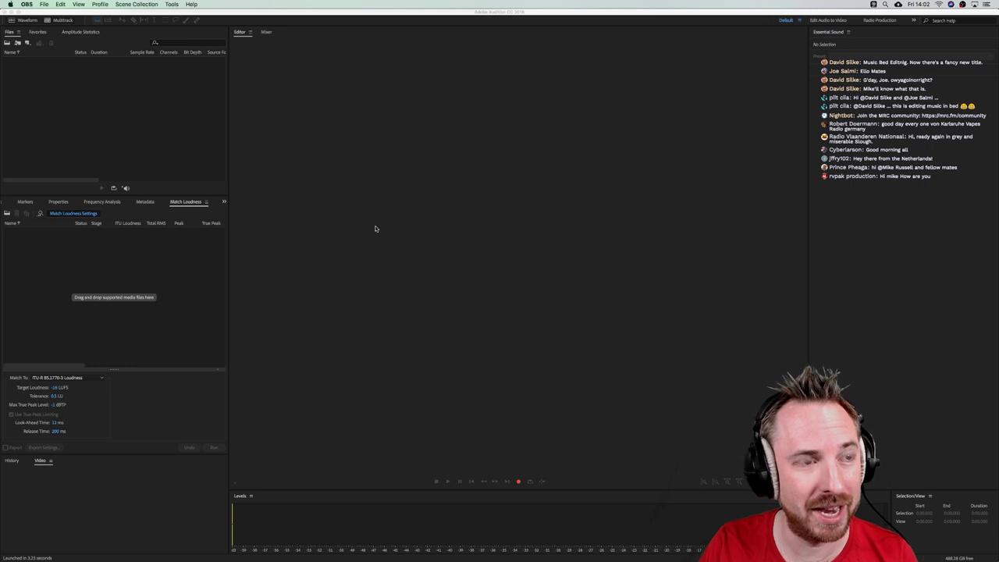
Create a multitrack session named "Music Bed Editing" from the MRC template in the Downloads folder
{"action": "left_click", "coordinate": [374, 229]}
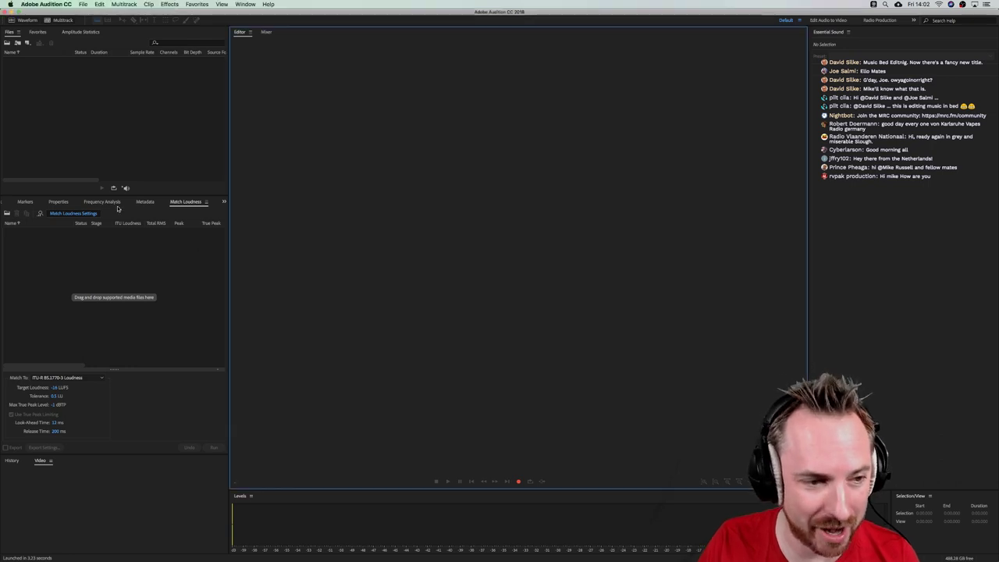
{"action": "left_click", "coordinate": [66, 20]}
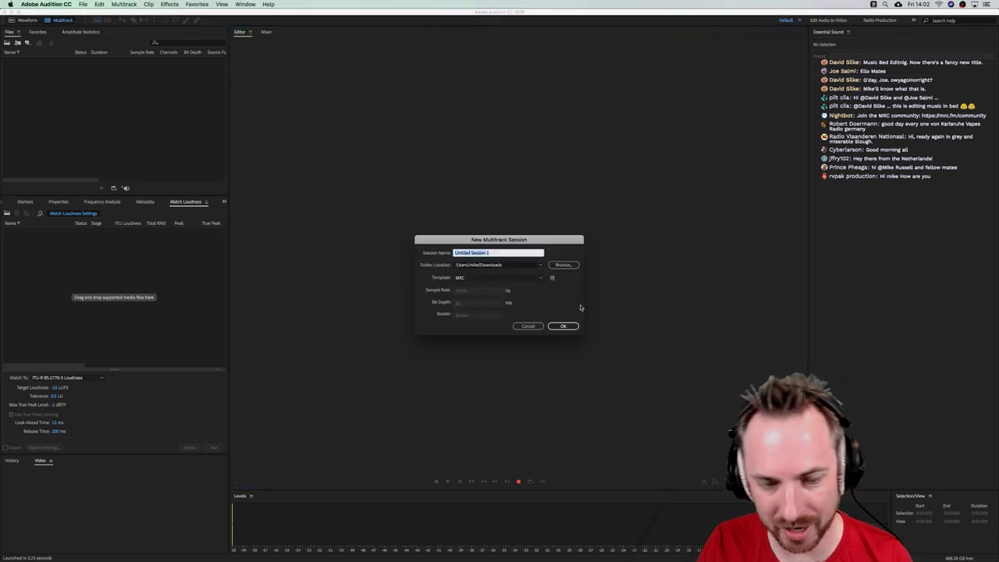
{"action": "type", "text": "Music Be"}
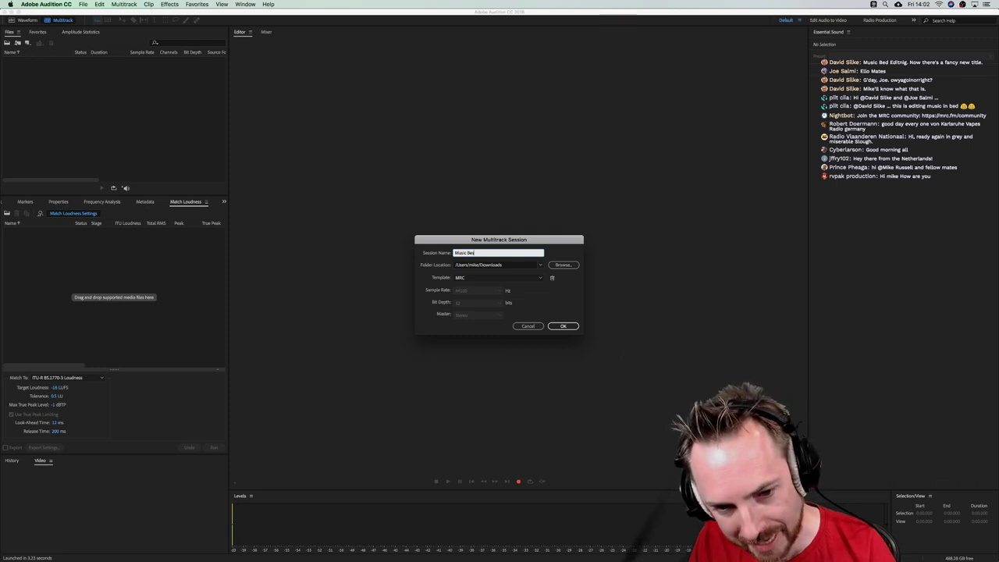
{"action": "type", "text": "d Editing"}
{"action": "key", "text": "Tab"}
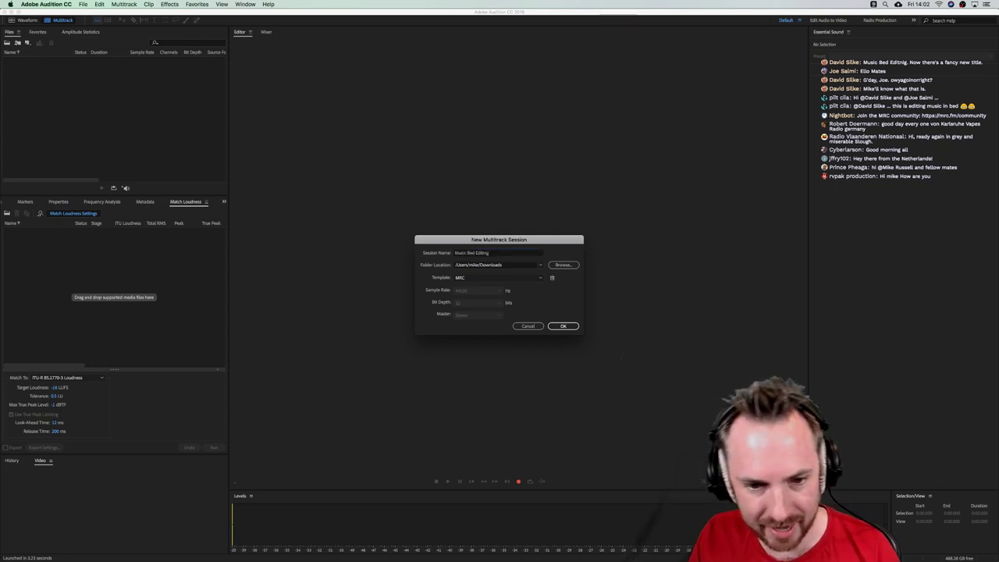
{"action": "key", "text": "Return"}
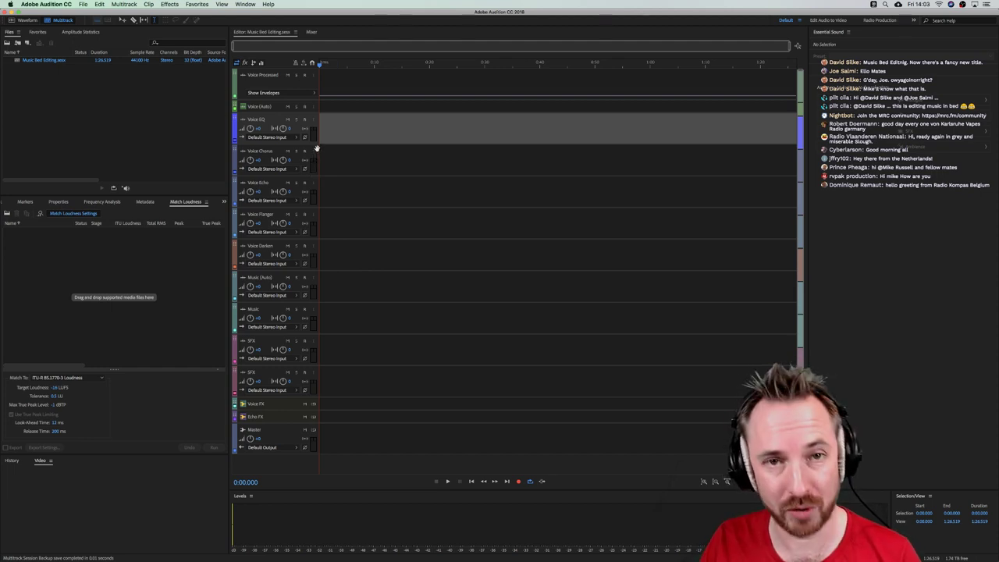
Find Trance 20 138 BPM.wav in the Dance-Trance folder and place it at the start of the Music (Auto) track
{"action": "left_click", "coordinate": [28, 203]}
{"action": "left_click", "coordinate": [8, 205]}
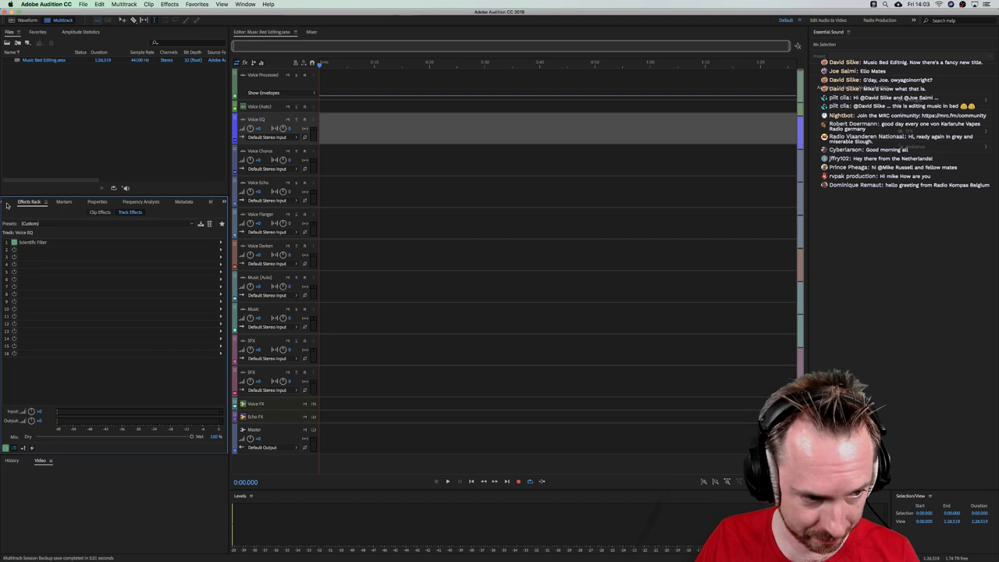
{"action": "left_click", "coordinate": [7, 205]}
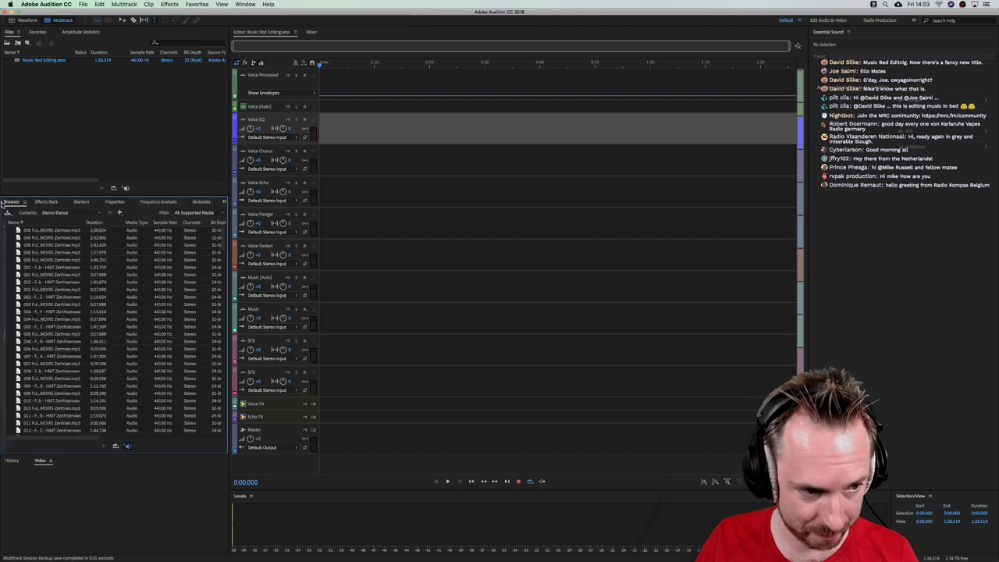
{"action": "left_click", "coordinate": [92, 213]}
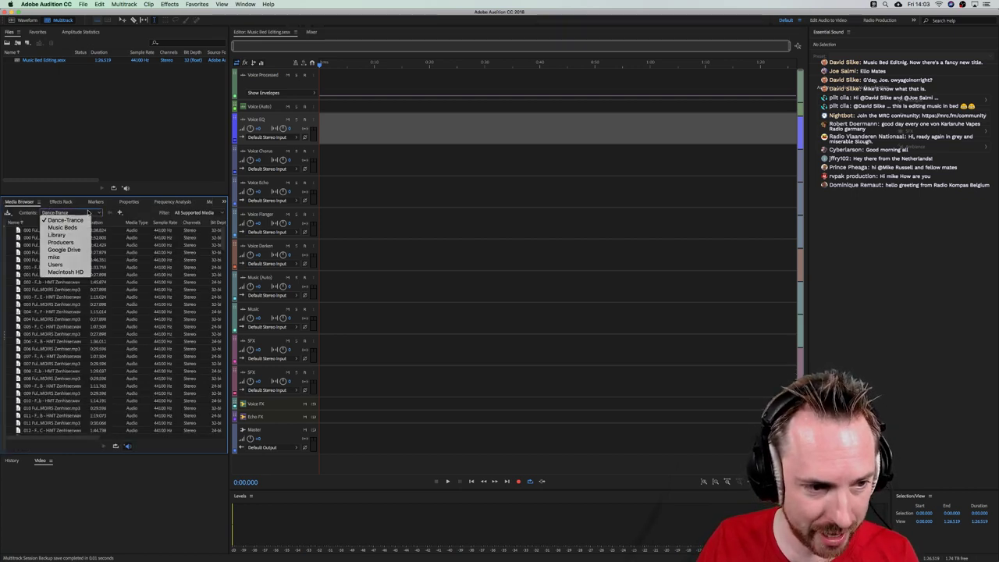
{"action": "left_click", "coordinate": [74, 220]}
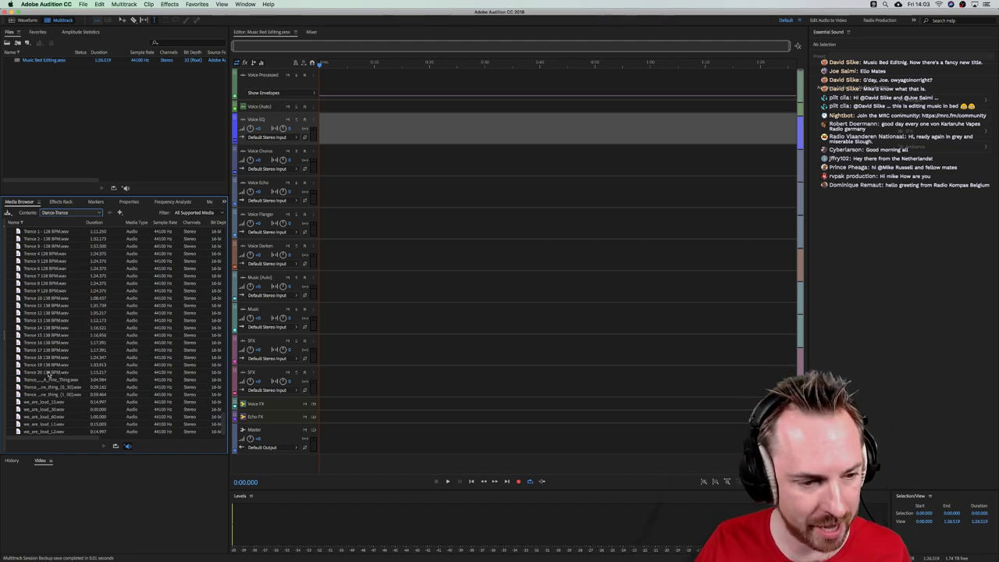
{"action": "left_click", "coordinate": [48, 373]}
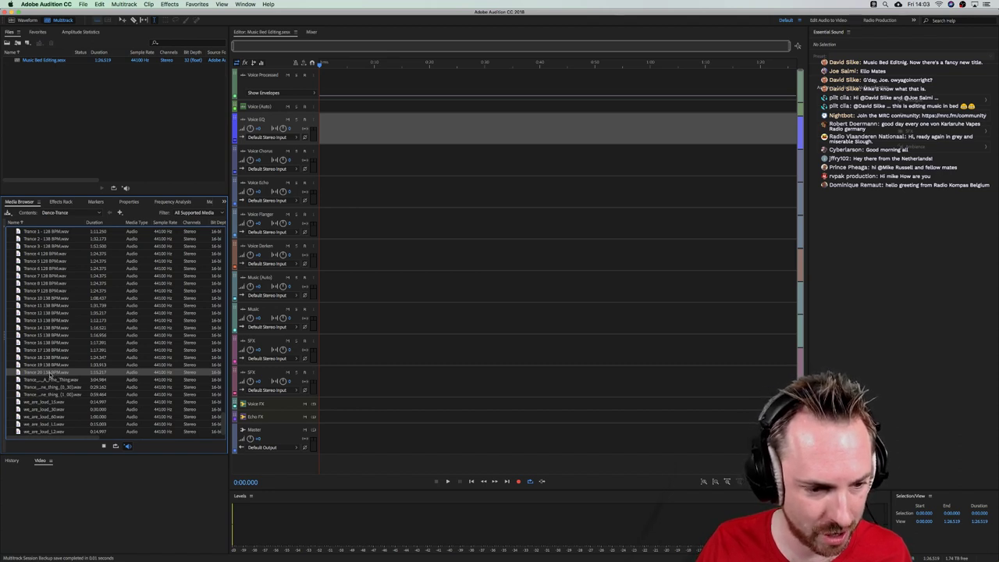
{"action": "left_click_drag", "start_coordinate": [48, 373], "coordinate": [324, 288]}
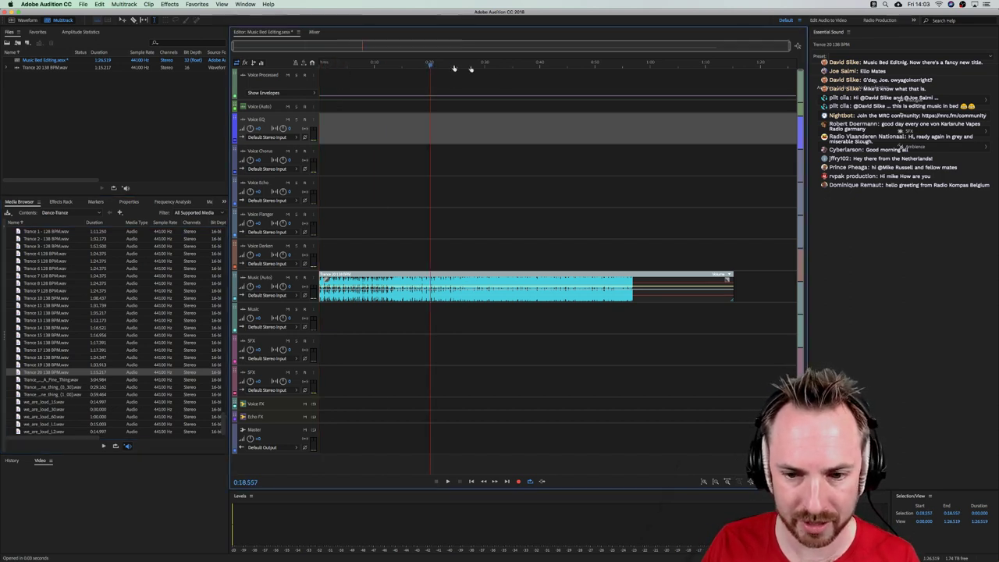
Play the session from the beginning to check the sound, and move the playhead to about 8.3 seconds
{"action": "left_click", "coordinate": [320, 72]}
{"action": "left_click_drag", "start_coordinate": [319, 72], "coordinate": [312, 69]}
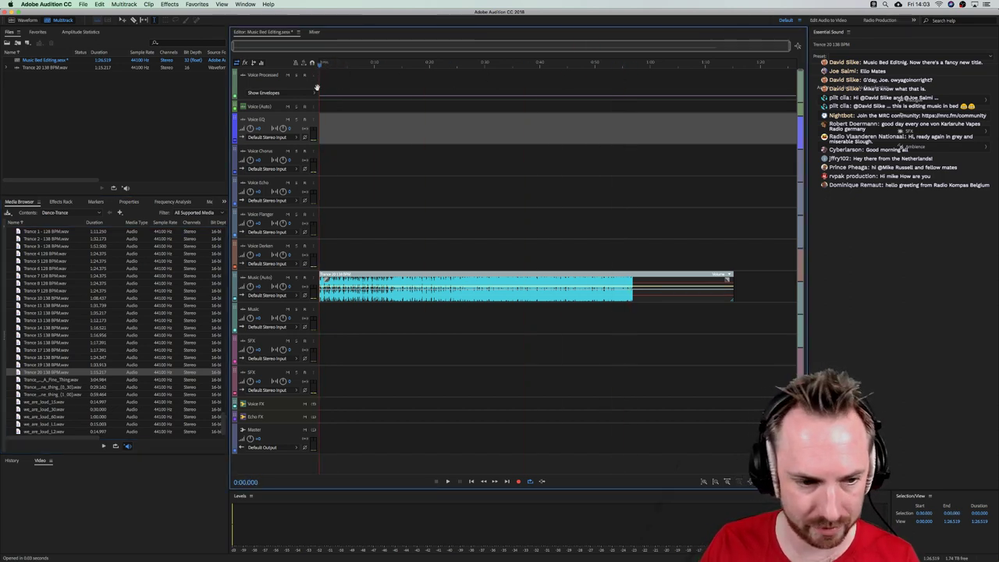
{"action": "key", "text": "space"}
{"action": "left_click", "coordinate": [363, 117]}
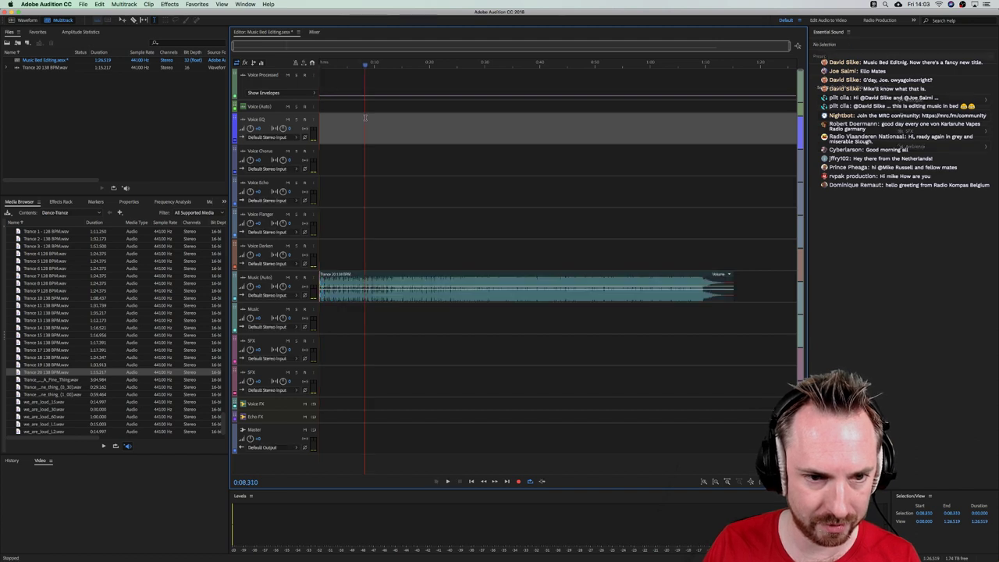
Set both the default audio input and default output hardware to Soundcraft Signature 12 MTK
{"action": "key", "text": "super+comma"}
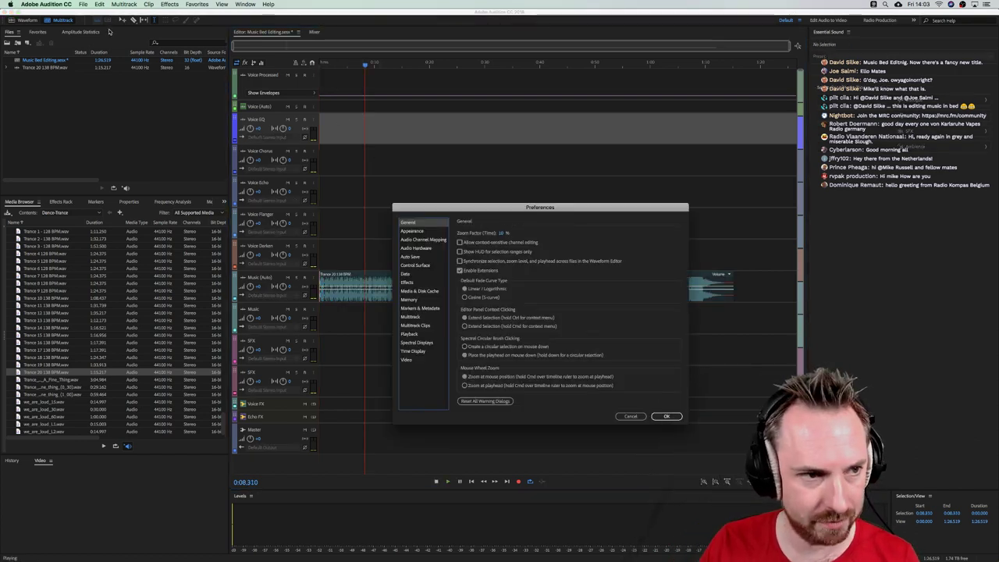
{"action": "left_click", "coordinate": [45, 4]}
{"action": "mouse_move", "coordinate": [54, 27]}
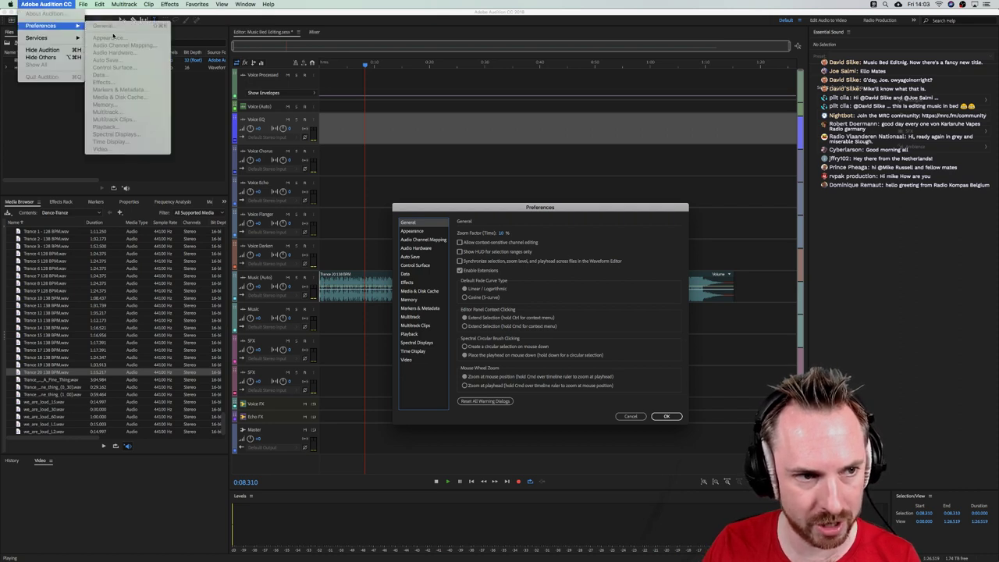
{"action": "left_click", "coordinate": [419, 248]}
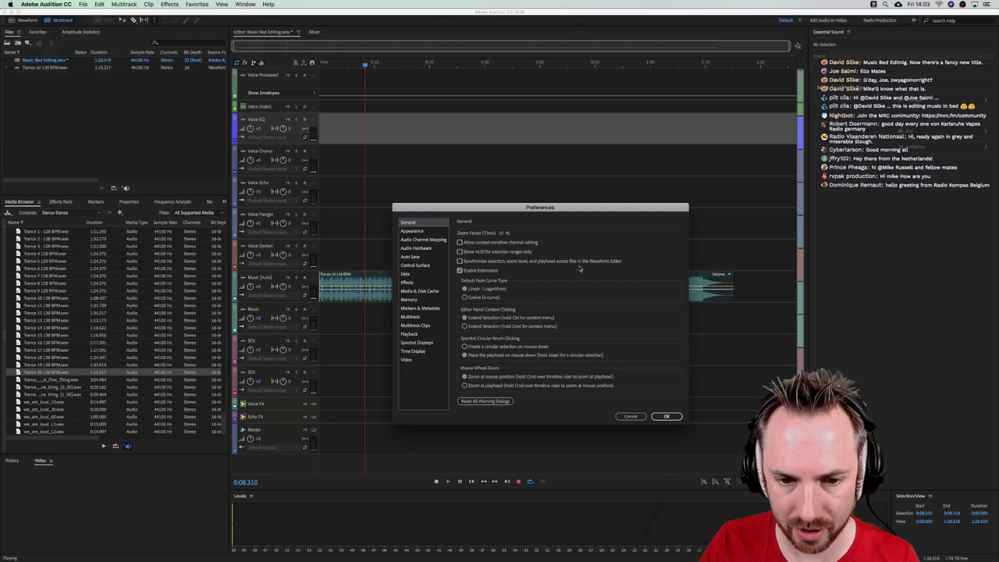
{"action": "left_click", "coordinate": [421, 248]}
{"action": "left_click", "coordinate": [509, 248]}
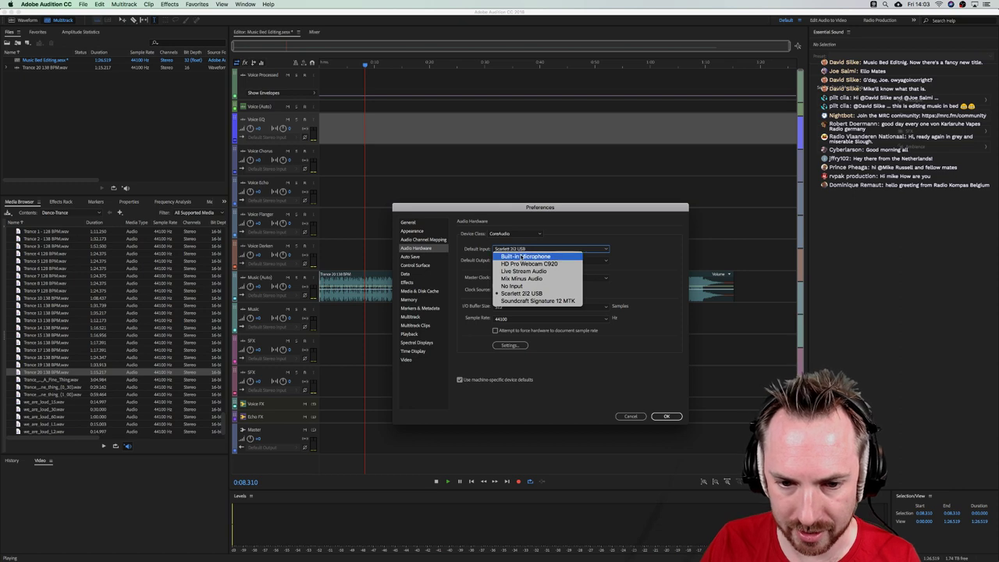
{"action": "left_click", "coordinate": [534, 300]}
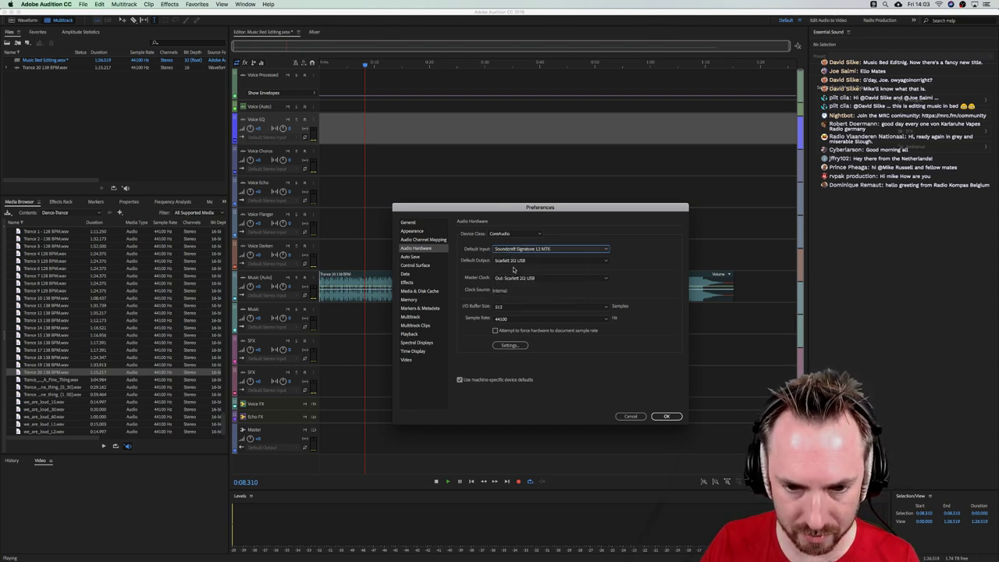
{"action": "left_click", "coordinate": [514, 262]}
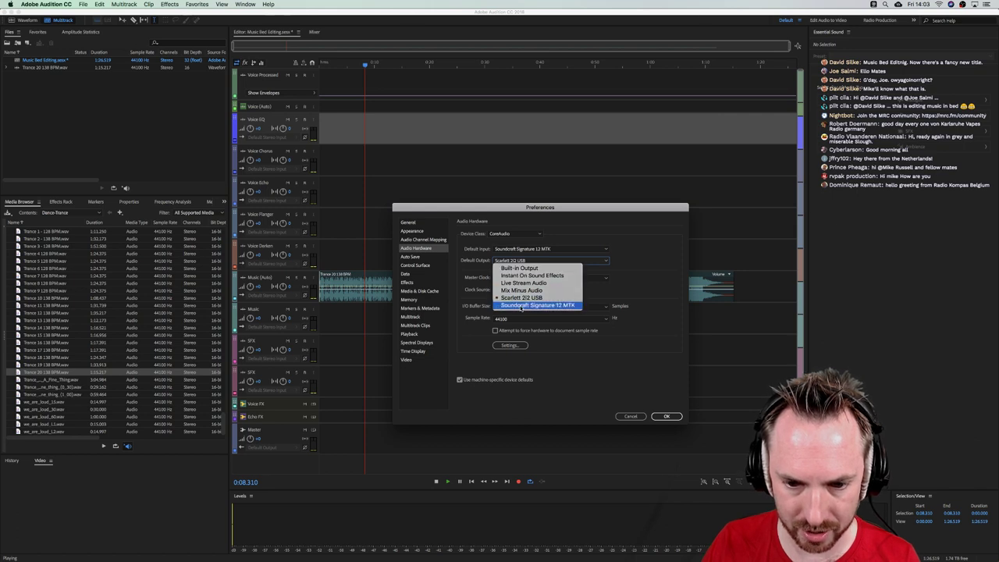
{"action": "left_click", "coordinate": [521, 306]}
Map both default stereo input channels to Soundcraft Signature 12 MTK Analogue 3
{"action": "left_click", "coordinate": [425, 240]}
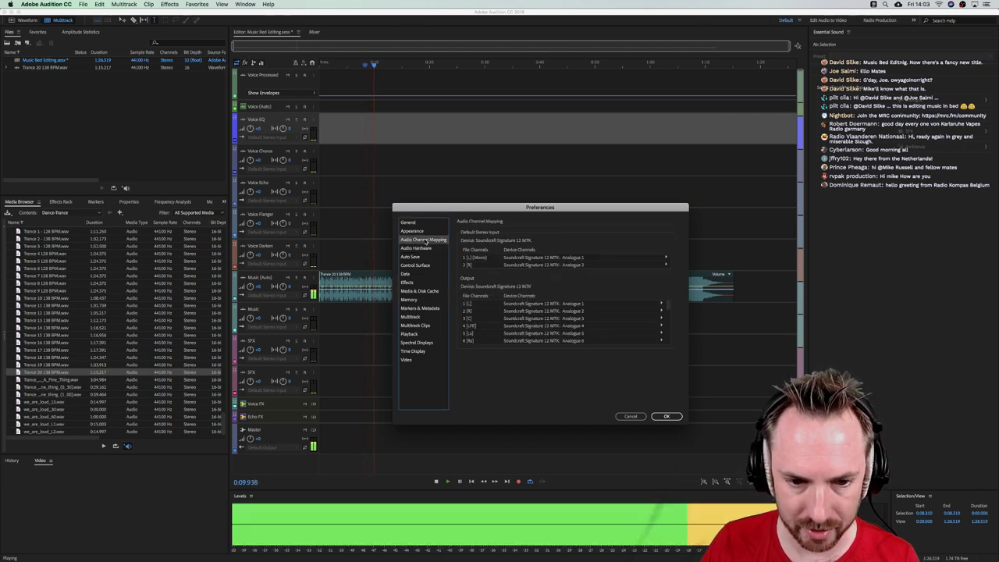
{"action": "left_click", "coordinate": [666, 257]}
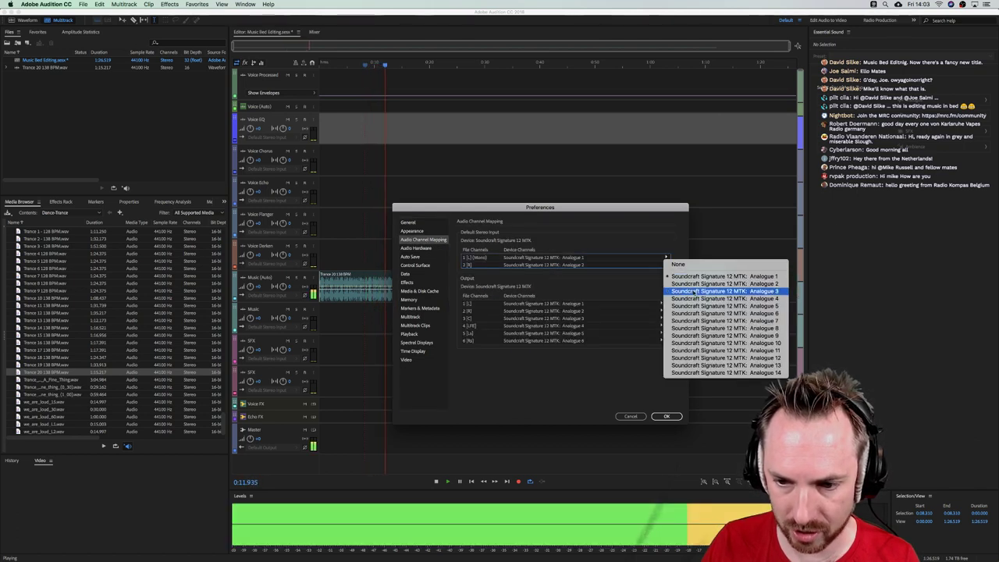
{"action": "left_click", "coordinate": [693, 291]}
{"action": "left_click", "coordinate": [666, 265]}
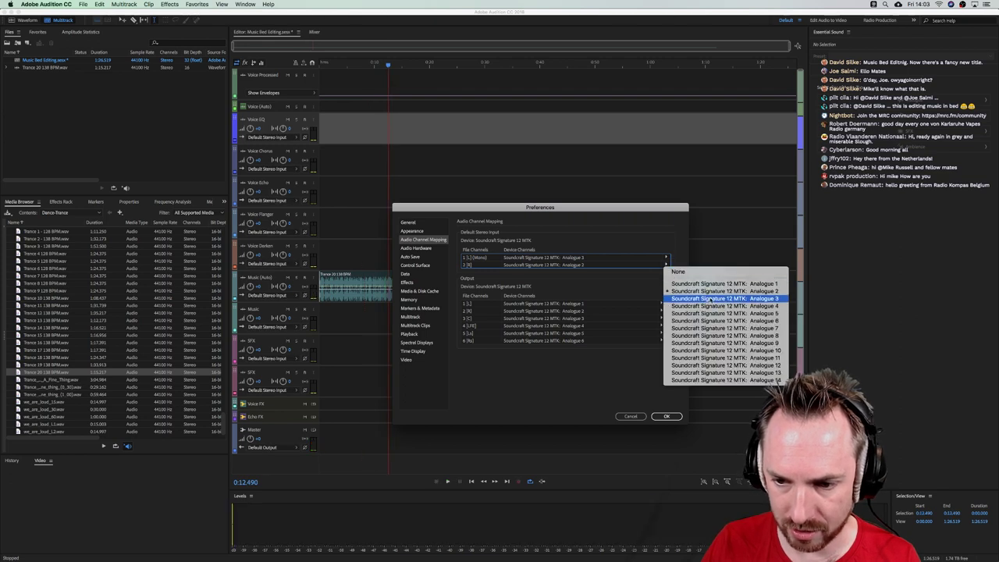
{"action": "left_click", "coordinate": [710, 299]}
Map the left output channel to Analogue 7 and the right to Analogue 8, and apply the preferences
{"action": "left_click", "coordinate": [662, 305]}
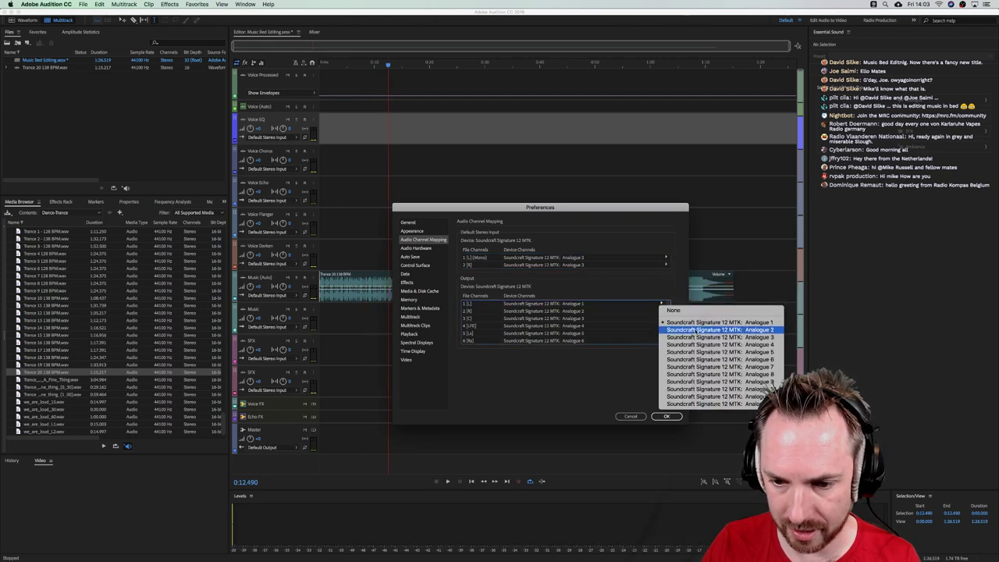
{"action": "left_click", "coordinate": [702, 374]}
{"action": "left_click", "coordinate": [661, 310]}
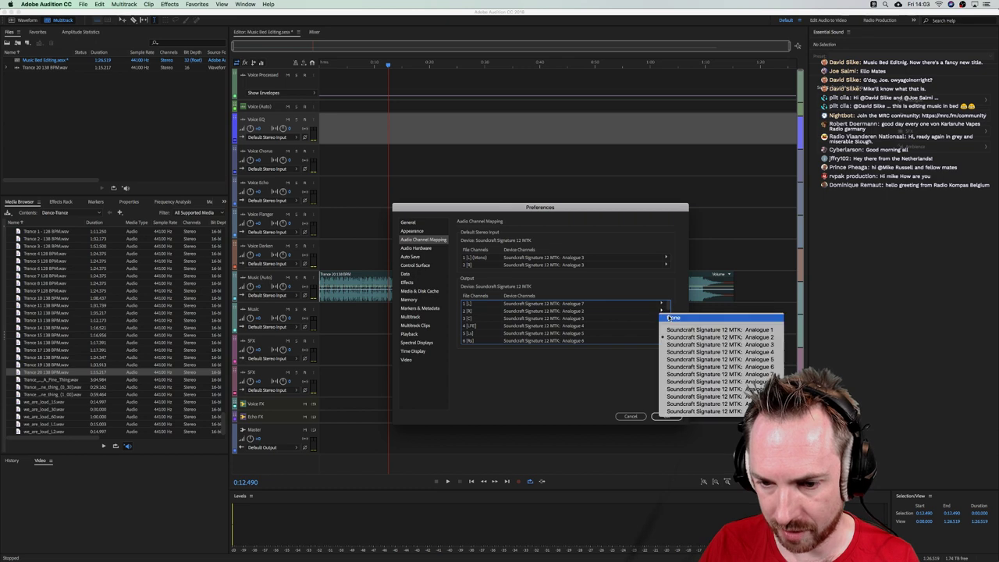
{"action": "left_click", "coordinate": [703, 381]}
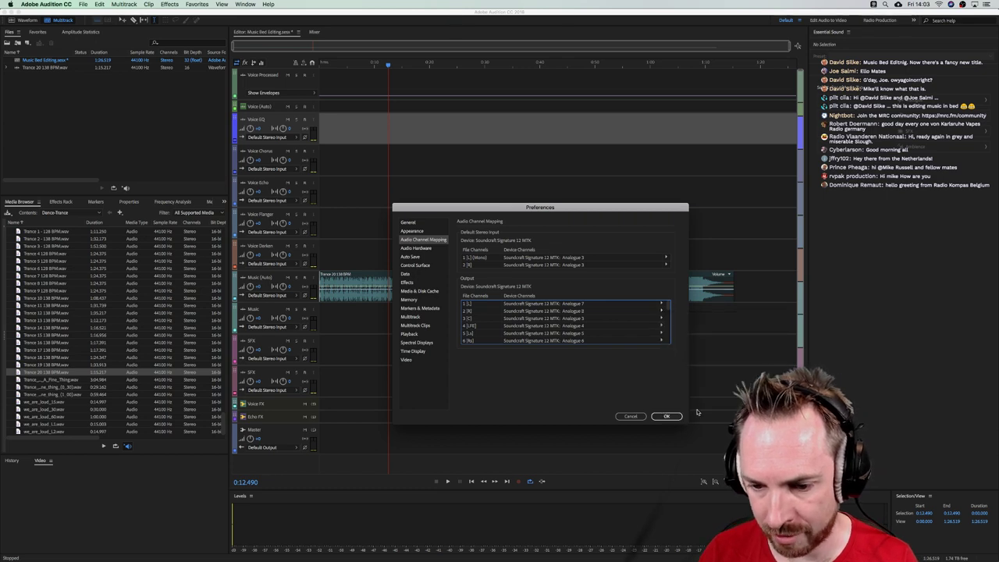
{"action": "left_click", "coordinate": [666, 416]}
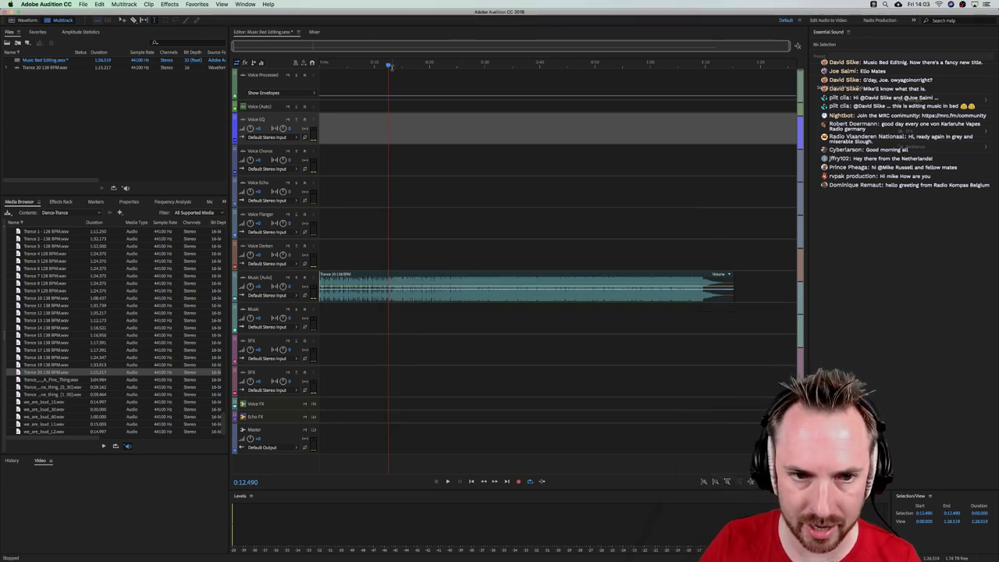
Return the playhead to the start of the session and listen to the opening of the music bed
{"action": "left_click_drag", "start_coordinate": [388, 65], "coordinate": [307, 64]}
{"action": "key", "text": "space"}
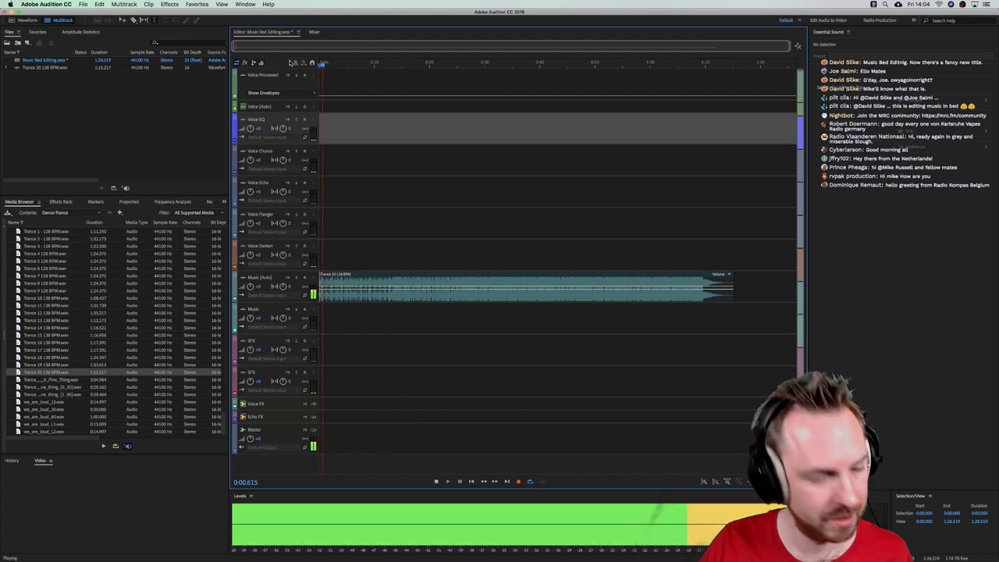
{"action": "key", "text": "space"}
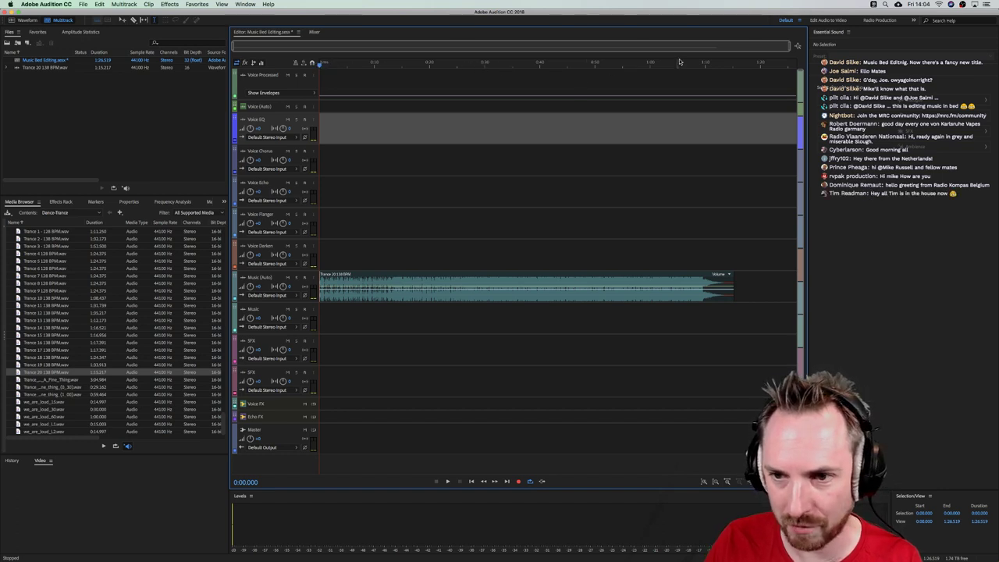
Play the ending of the music bed from about 1:09.4 to examine its final hit and fade-out
{"action": "left_click_drag", "start_coordinate": [699, 64], "coordinate": [702, 64]}
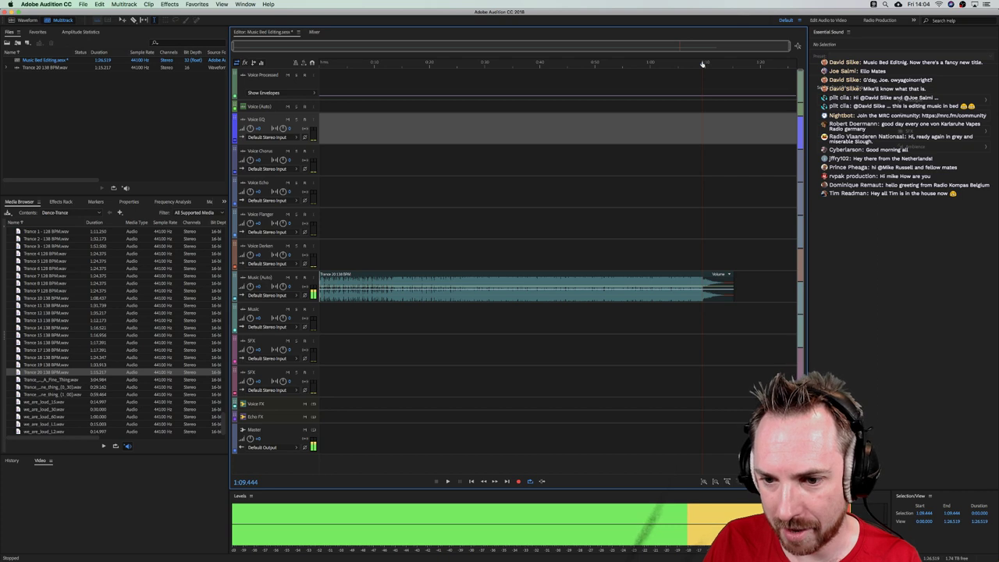
{"action": "key", "text": "space"}
{"action": "scroll", "coordinate": [704, 64], "scroll_direction": "up", "scroll_amount": 5}
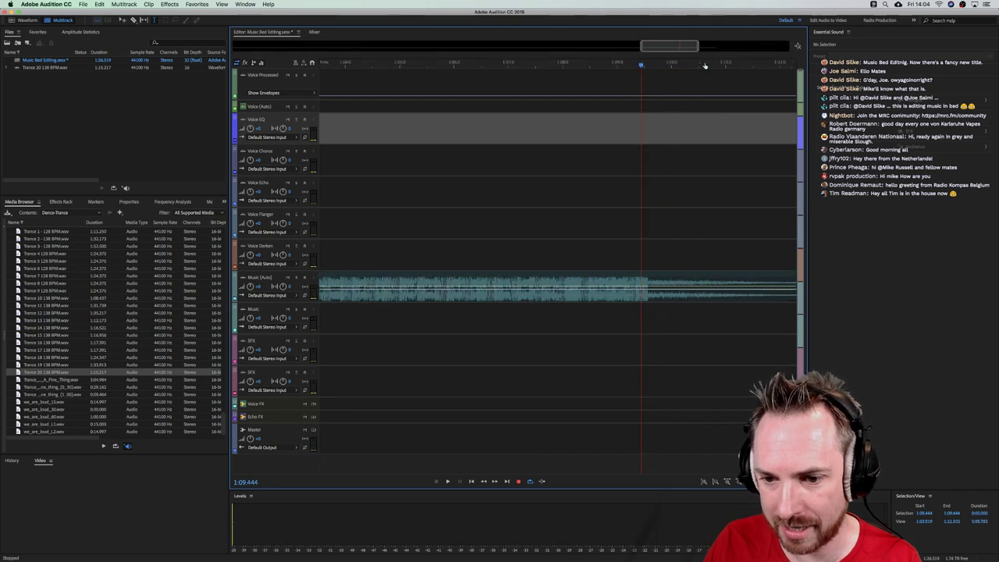
{"action": "scroll", "coordinate": [705, 66], "scroll_direction": "right", "scroll_amount": 3}
{"action": "key", "text": "space"}
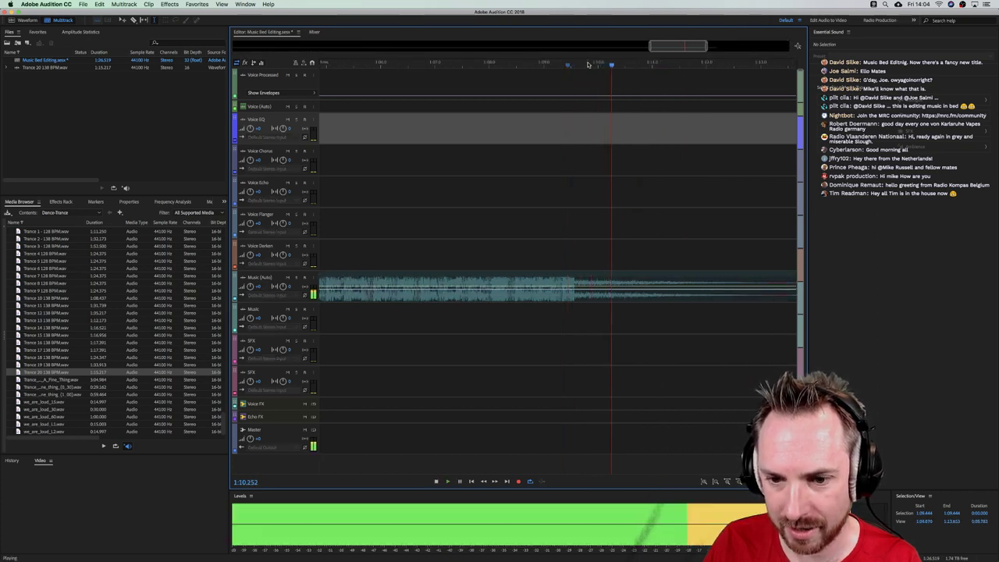
{"action": "scroll", "coordinate": [588, 65], "scroll_direction": "down", "scroll_amount": 5}
{"action": "key", "text": "space"}
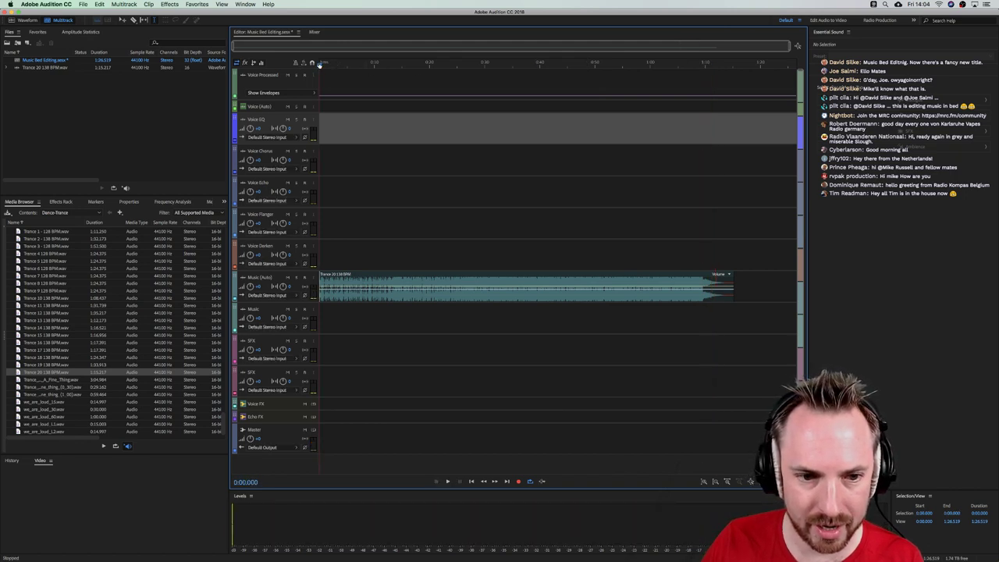
Place the playhead at about the 30-second mark of the music bed
{"action": "scroll", "coordinate": [320, 65], "scroll_direction": "up", "scroll_amount": 8}
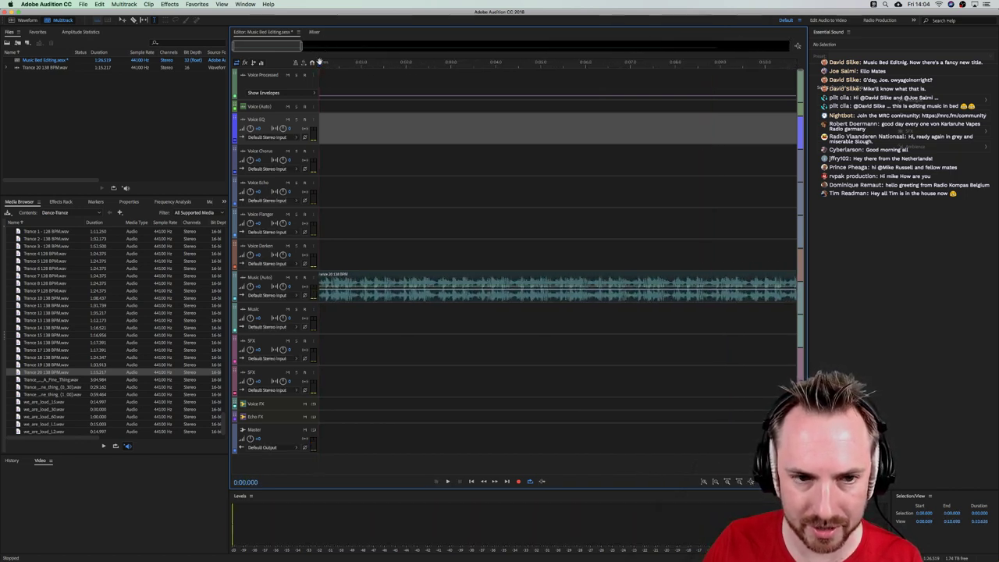
{"action": "scroll", "coordinate": [320, 63], "scroll_direction": "down", "scroll_amount": 3}
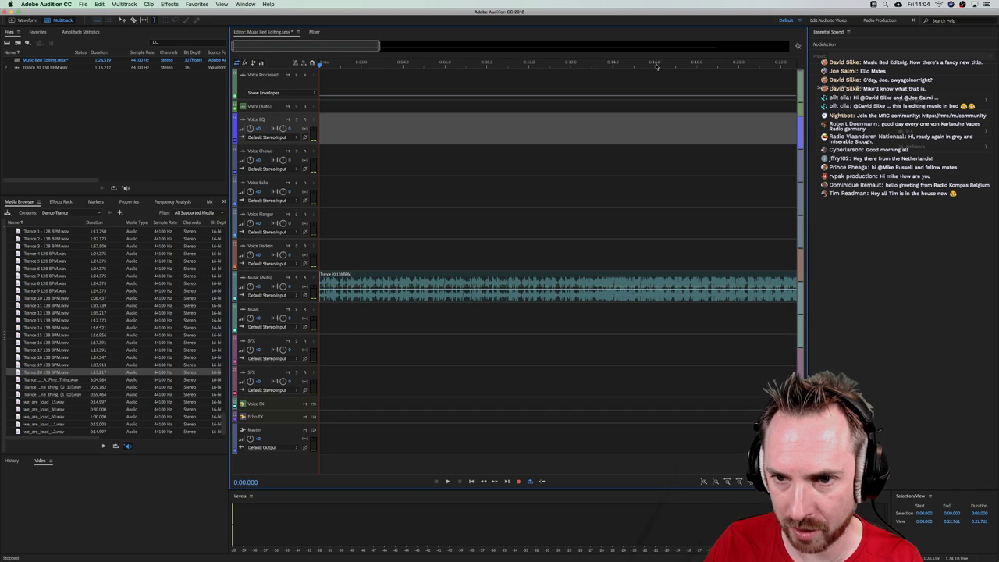
{"action": "scroll", "coordinate": [656, 65], "scroll_direction": "down", "scroll_amount": 3}
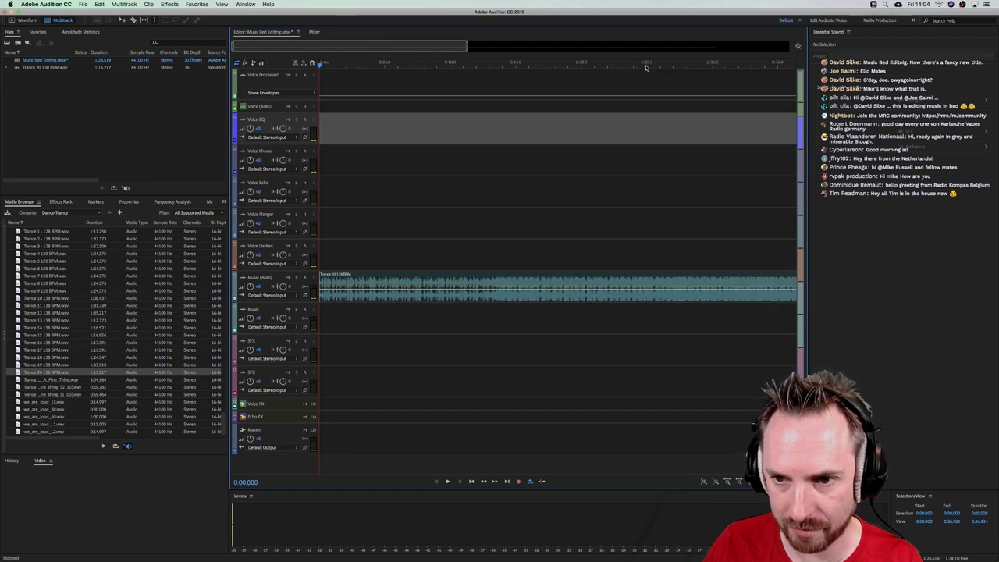
{"action": "left_click", "coordinate": [712, 66]}
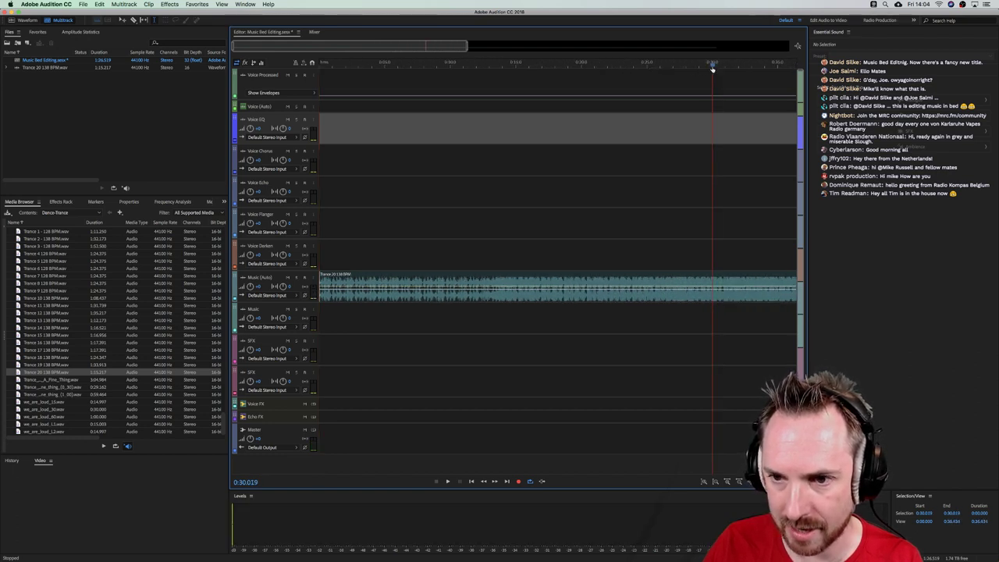
{"action": "left_click_drag", "start_coordinate": [712, 68], "coordinate": [711, 68]}
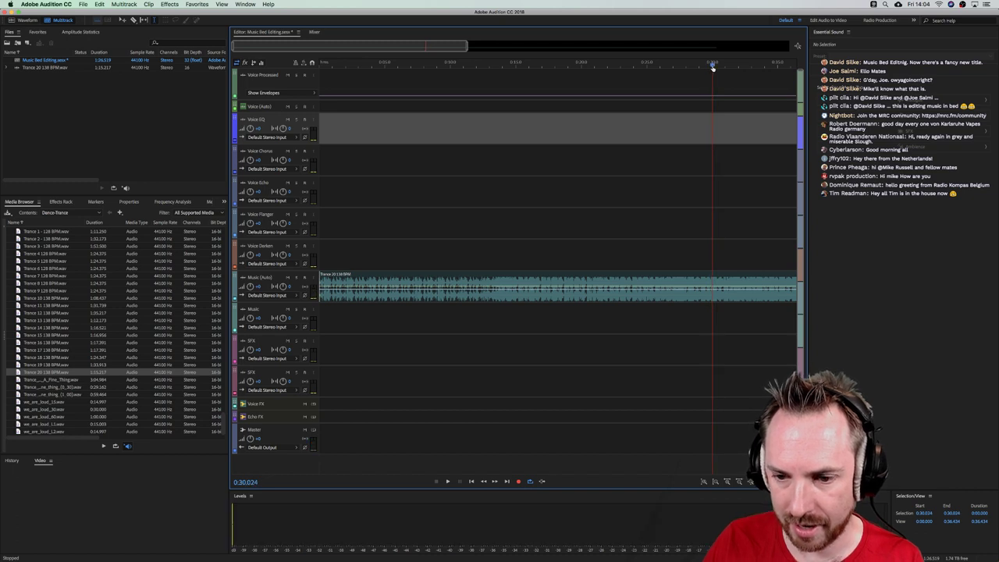
{"action": "scroll", "coordinate": [711, 65], "scroll_direction": "up", "scroll_amount": 5}
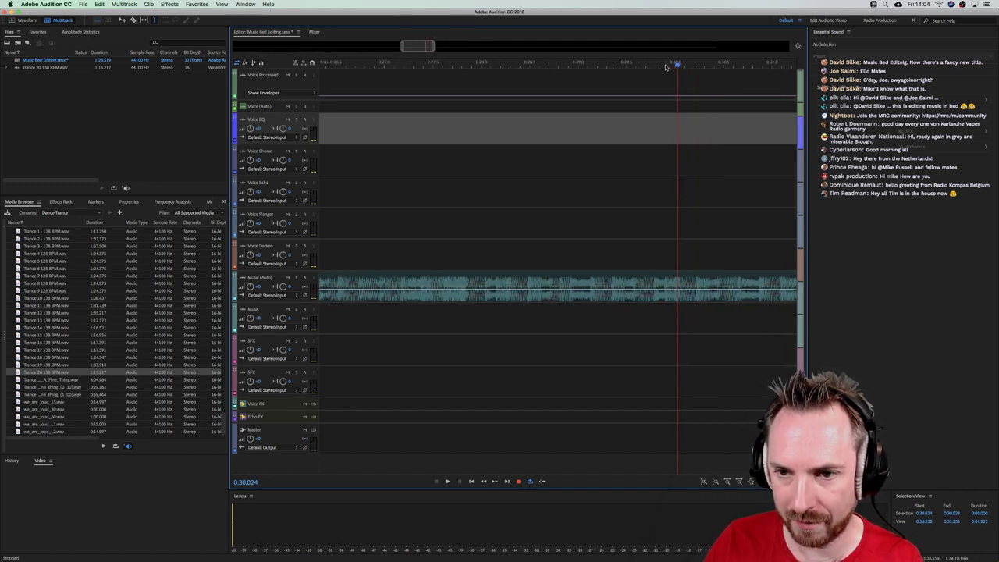
{"action": "scroll", "coordinate": [667, 66], "scroll_direction": "down", "scroll_amount": 2}
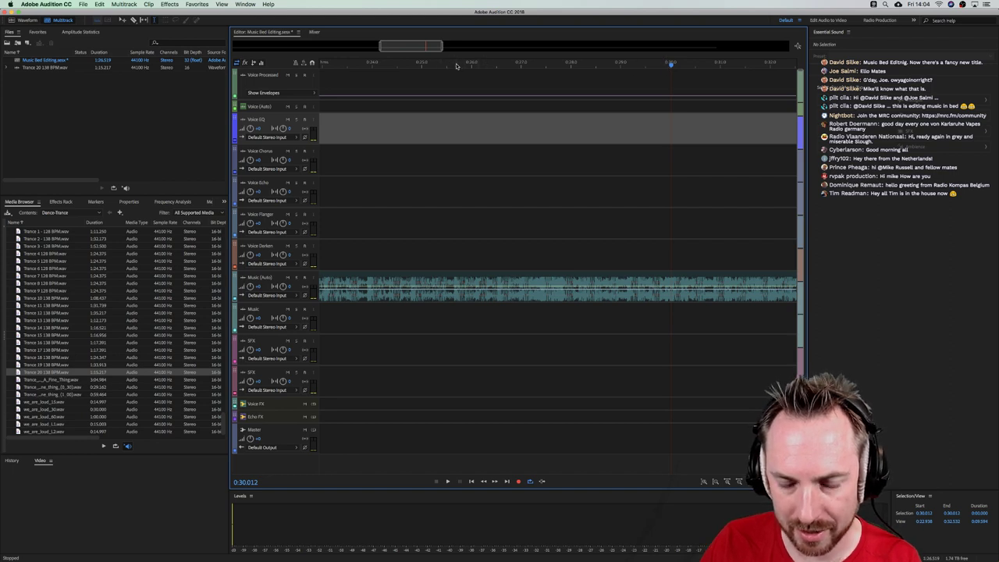
Play the music bed from about 0:25.56 past 30 seconds, and replay it to find an edit point near 0:27.74
{"action": "left_click_drag", "start_coordinate": [448, 64], "coordinate": [450, 66]}
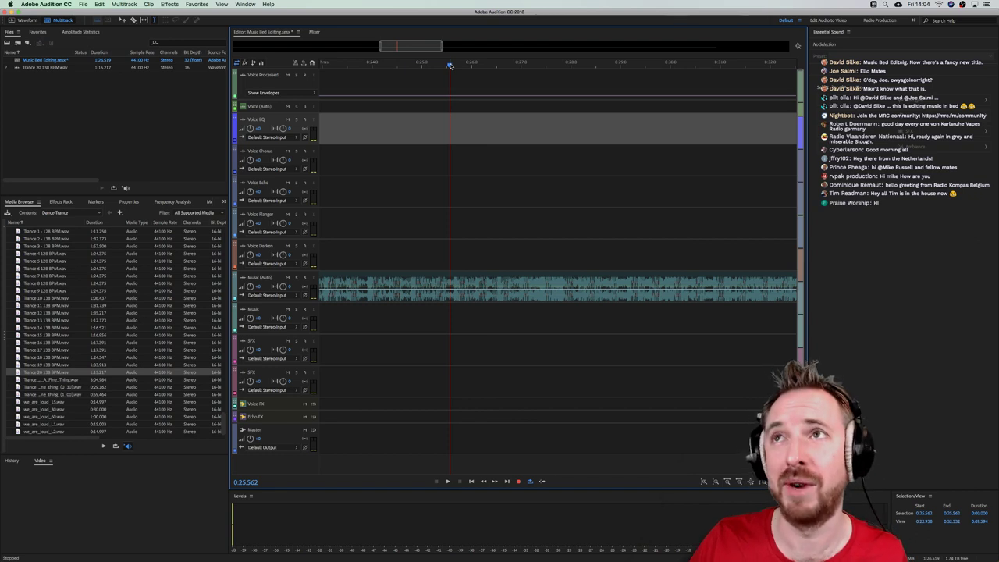
{"action": "key", "text": "space"}
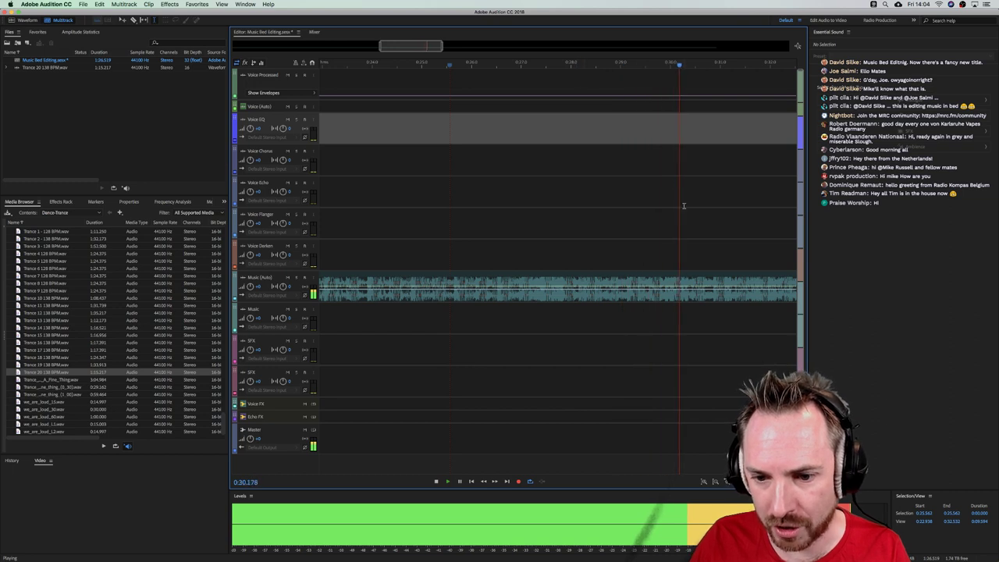
{"action": "key", "text": "space"}
{"action": "key", "text": "space"}
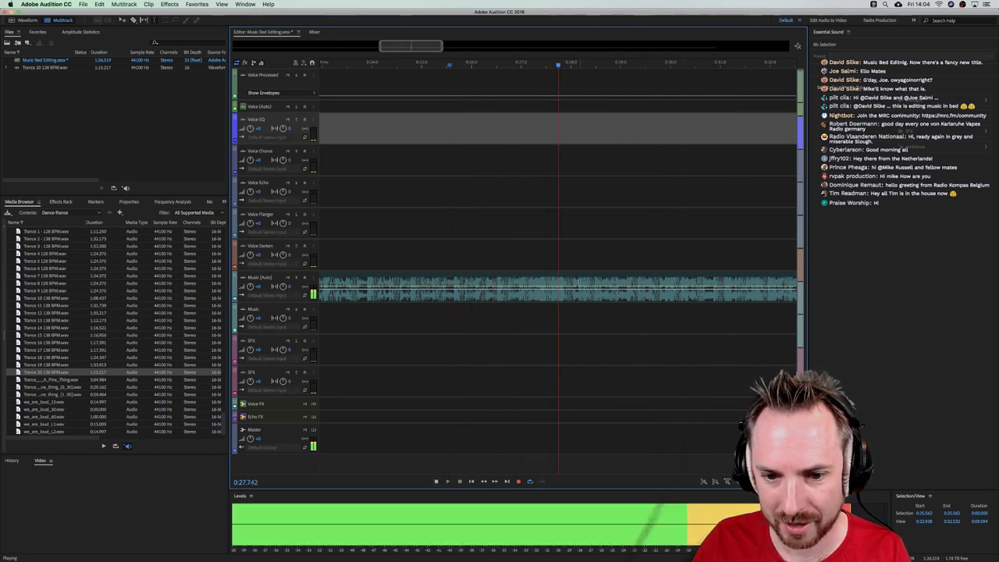
{"action": "key", "text": "space"}
Select the music bed clip and audition from about 0:27.2 to pinpoint the end of the phrase near 0:27.78
{"action": "left_click", "coordinate": [558, 280]}
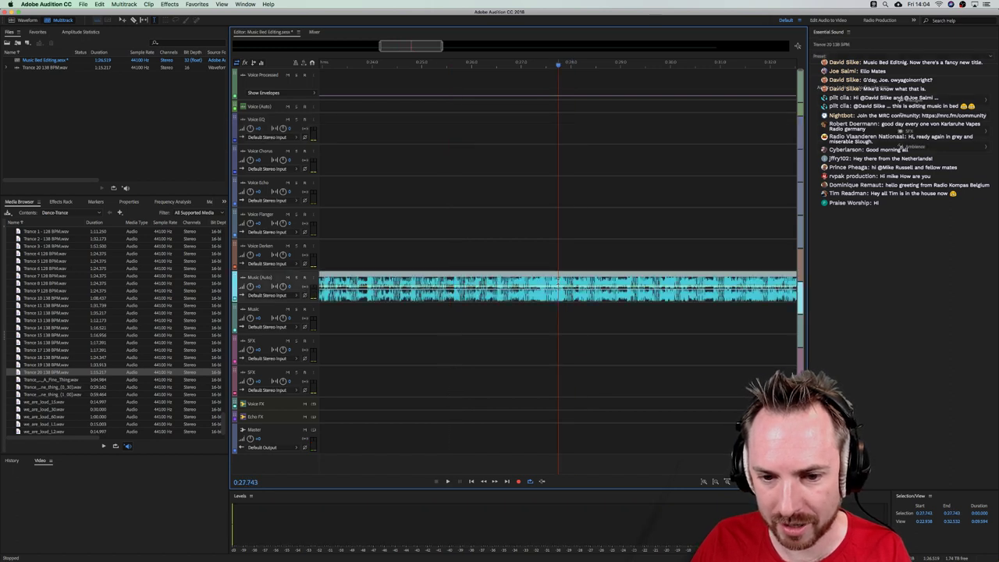
{"action": "left_click", "coordinate": [531, 280]}
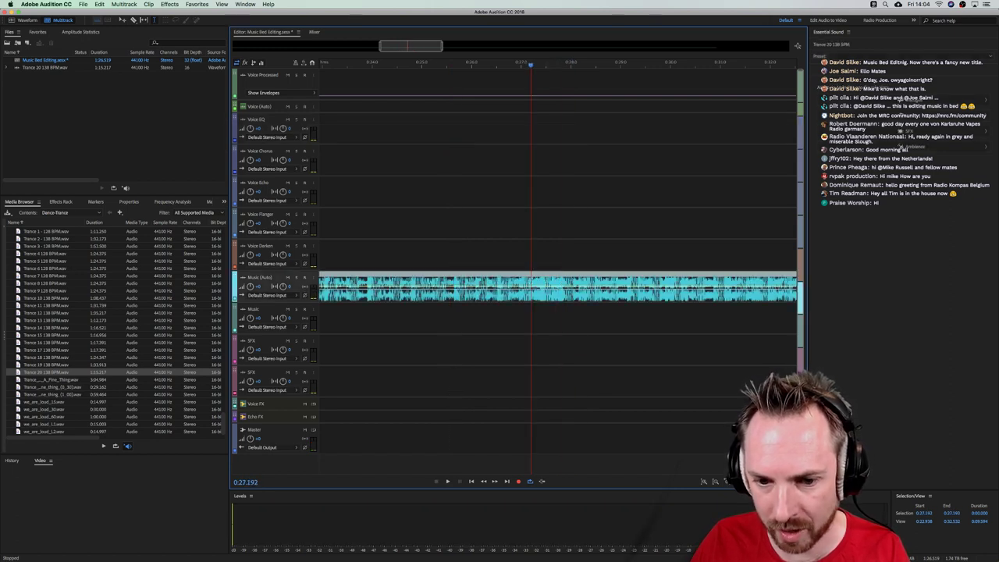
{"action": "left_click", "coordinate": [550, 277]}
{"action": "key", "text": "space"}
{"action": "key", "text": "space"}
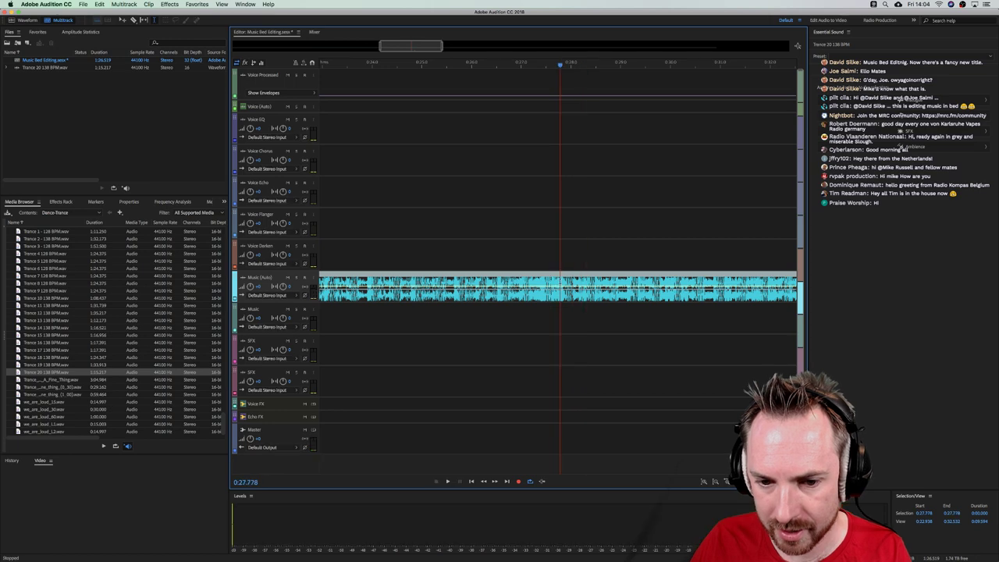
Delete a short section of the music bed from 0:27.831 to about 0:27.877, right after the beat ends
{"action": "scroll", "coordinate": [563, 65], "scroll_direction": "up", "scroll_amount": 5}
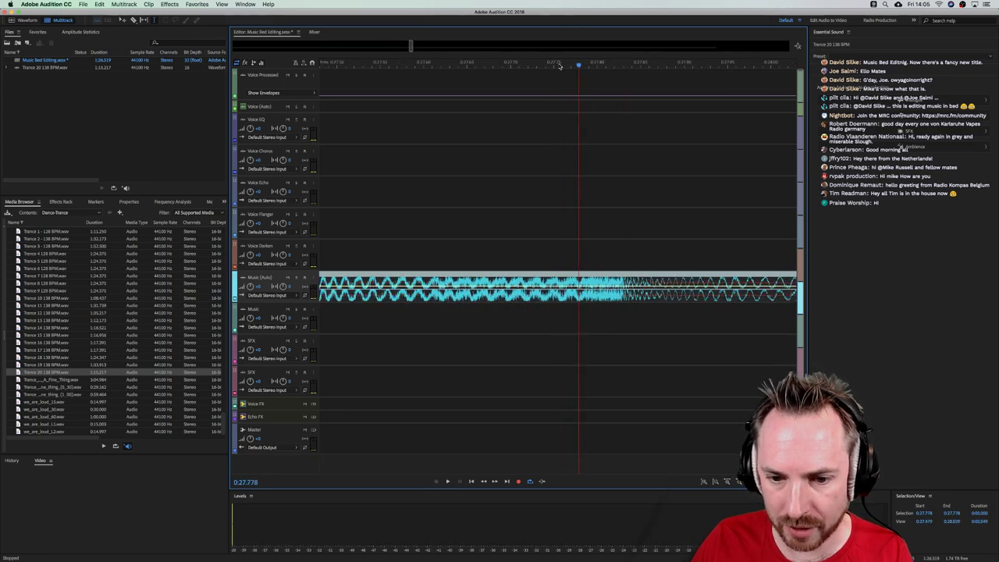
{"action": "left_click_drag", "start_coordinate": [663, 285], "coordinate": [732, 285]}
{"action": "key", "text": "Delete"}
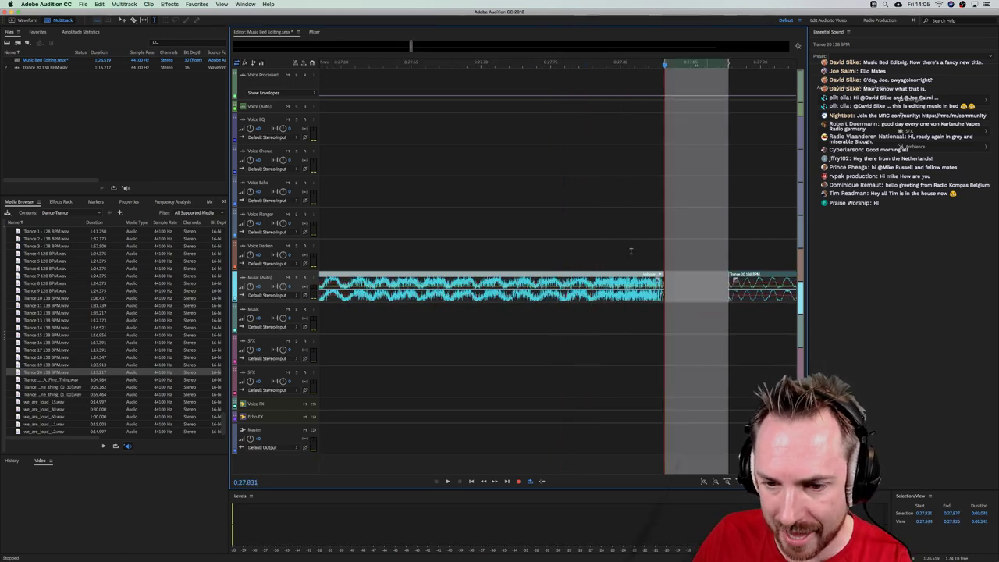
Split off the music bed's final hit and fade-out and move it to the Music track below the cut near 0:27.8
{"action": "left_click", "coordinate": [511, 65]}
{"action": "scroll", "coordinate": [633, 69], "scroll_direction": "down", "scroll_amount": 5}
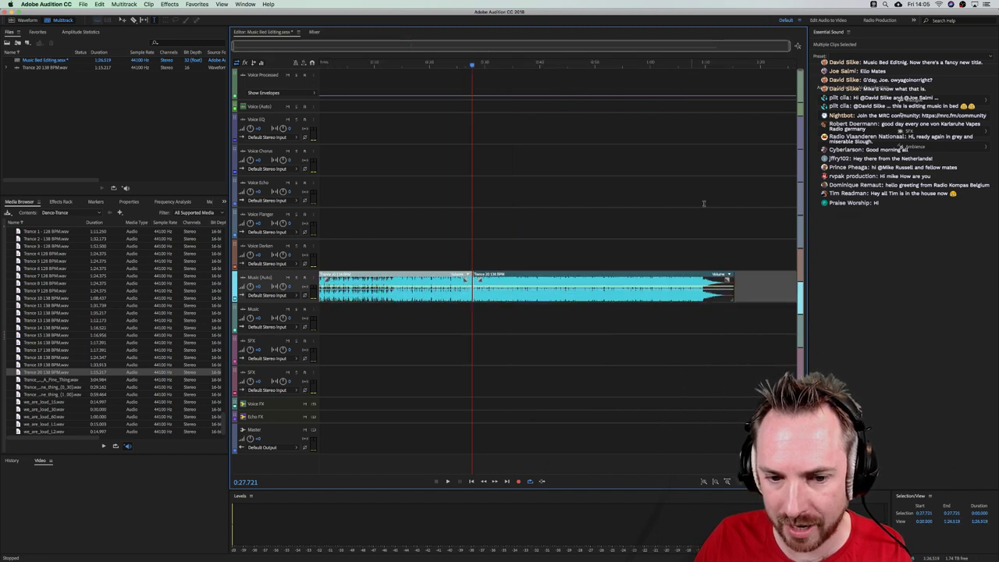
{"action": "left_click_drag", "start_coordinate": [702, 279], "coordinate": [483, 306]}
{"action": "key", "text": "Delete"}
{"action": "left_click", "coordinate": [715, 316]}
{"action": "left_click", "coordinate": [468, 316]}
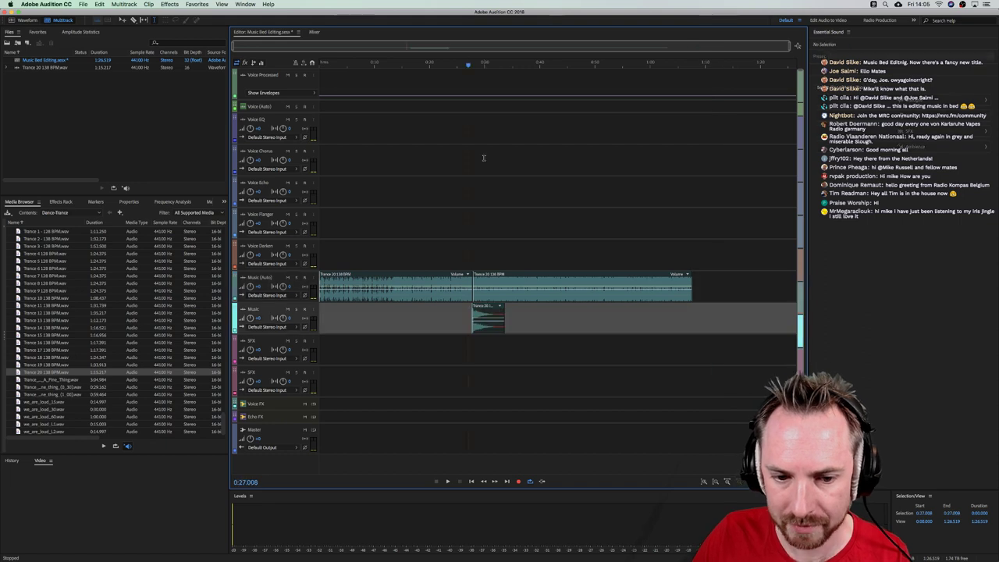
Shift the ending clip earlier so its final hit meets the cut, and extend its start back to about 0:25
{"action": "left_click", "coordinate": [471, 66]}
{"action": "scroll", "coordinate": [473, 66], "scroll_direction": "up", "scroll_amount": 10}
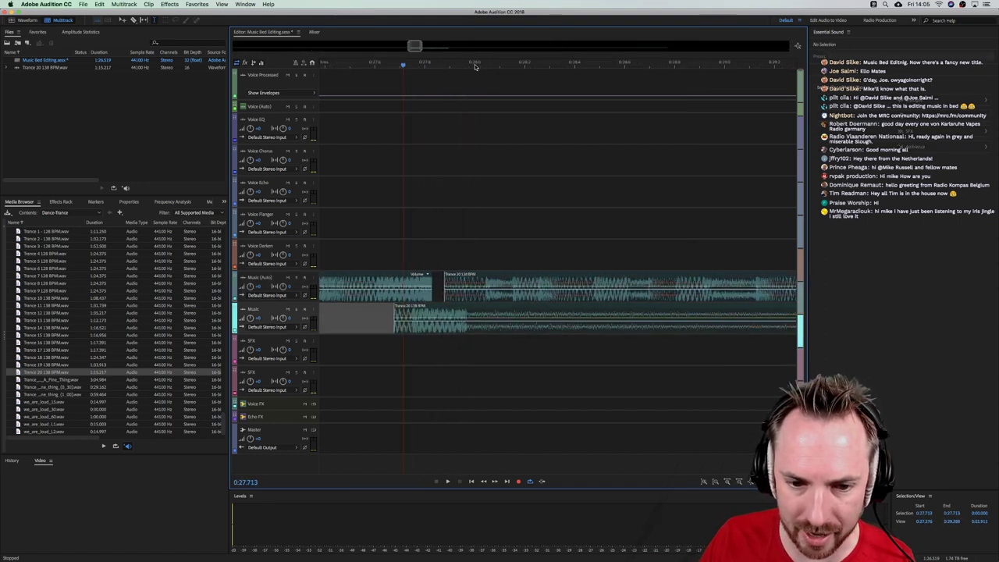
{"action": "scroll", "coordinate": [475, 67], "scroll_direction": "up", "scroll_amount": 3}
{"action": "scroll", "coordinate": [476, 67], "scroll_direction": "left", "scroll_amount": 3}
{"action": "left_click_drag", "start_coordinate": [522, 327], "coordinate": [466, 322]}
{"action": "left_click_drag", "start_coordinate": [369, 326], "coordinate": [479, 319]}
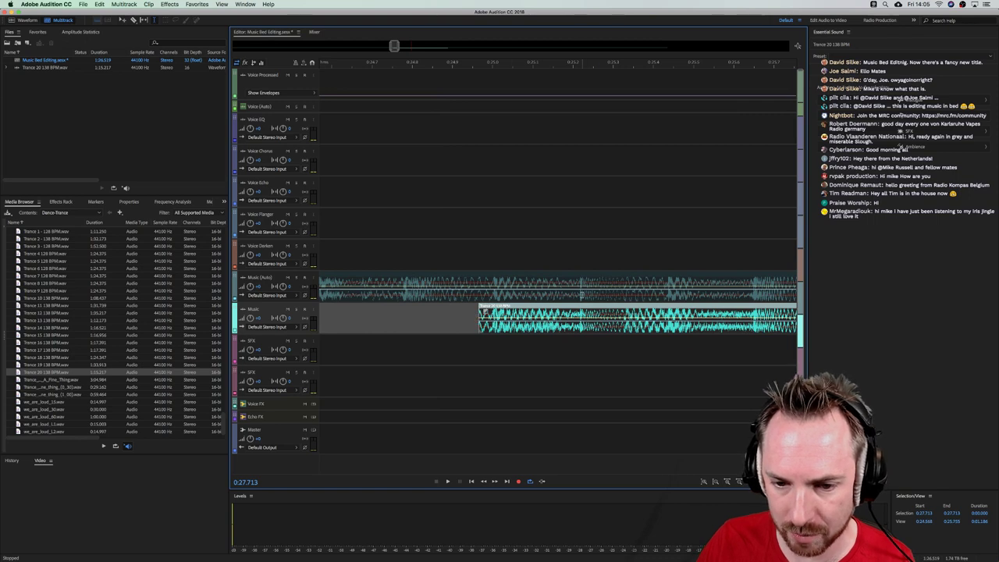
Nudge the ending clip on the Music track so its beat transient lines up with the Music (Auto) transient at about 0:26.087
{"action": "left_click", "coordinate": [582, 294]}
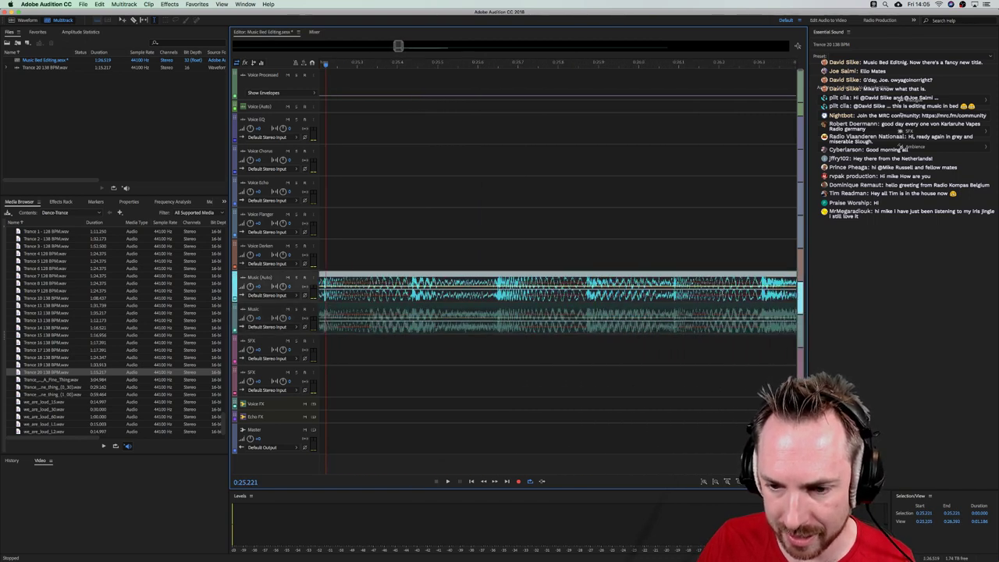
{"action": "left_click", "coordinate": [584, 61]}
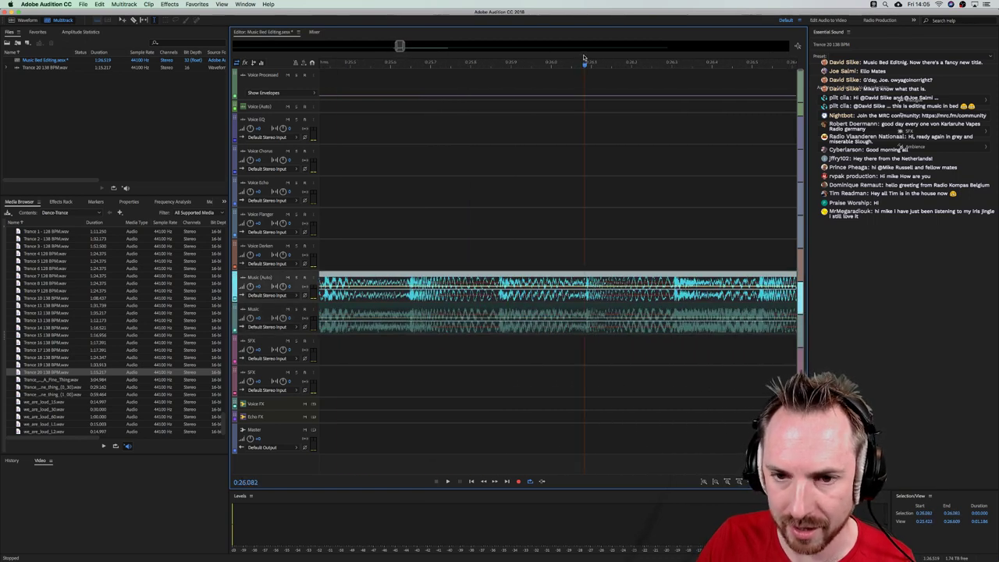
{"action": "scroll", "coordinate": [584, 62], "scroll_direction": "up", "scroll_amount": 5}
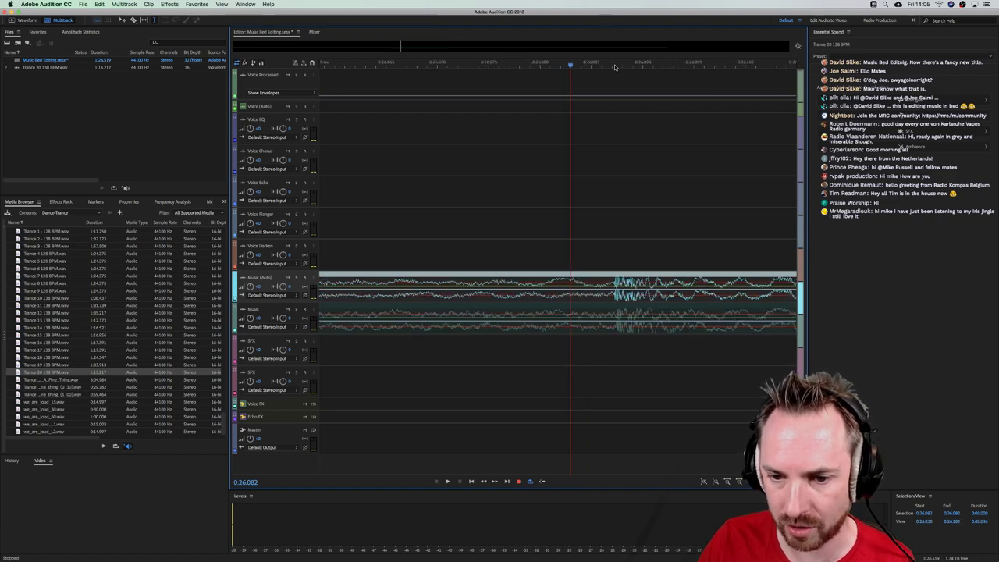
{"action": "left_click_drag", "start_coordinate": [614, 67], "coordinate": [650, 66]}
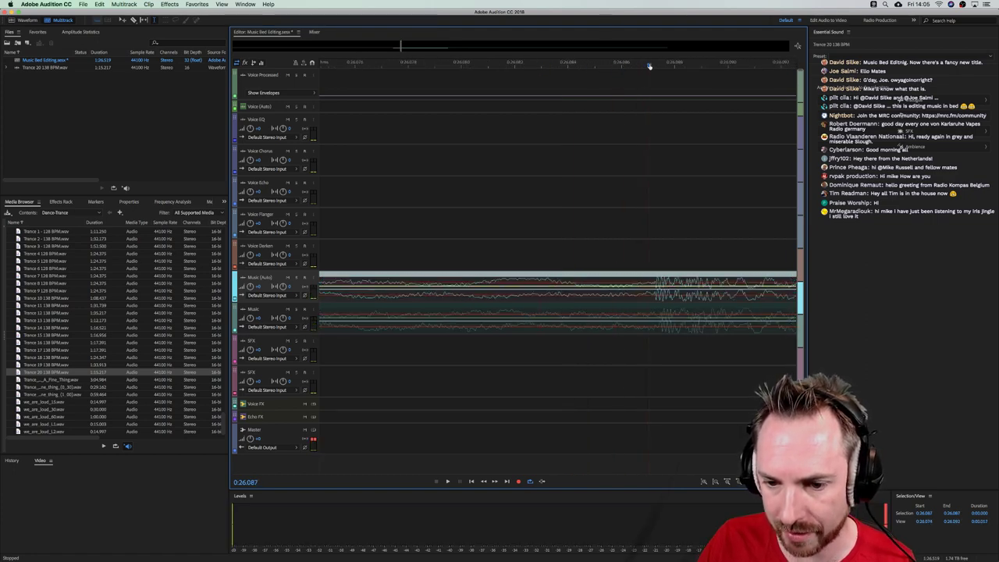
{"action": "scroll", "coordinate": [650, 65], "scroll_direction": "up", "scroll_amount": 5}
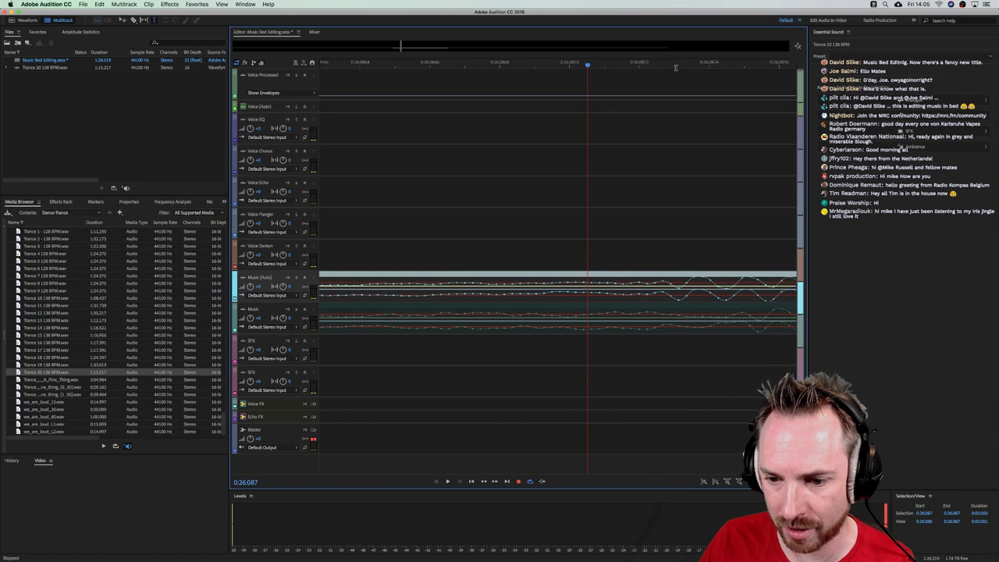
{"action": "left_click", "coordinate": [677, 297]}
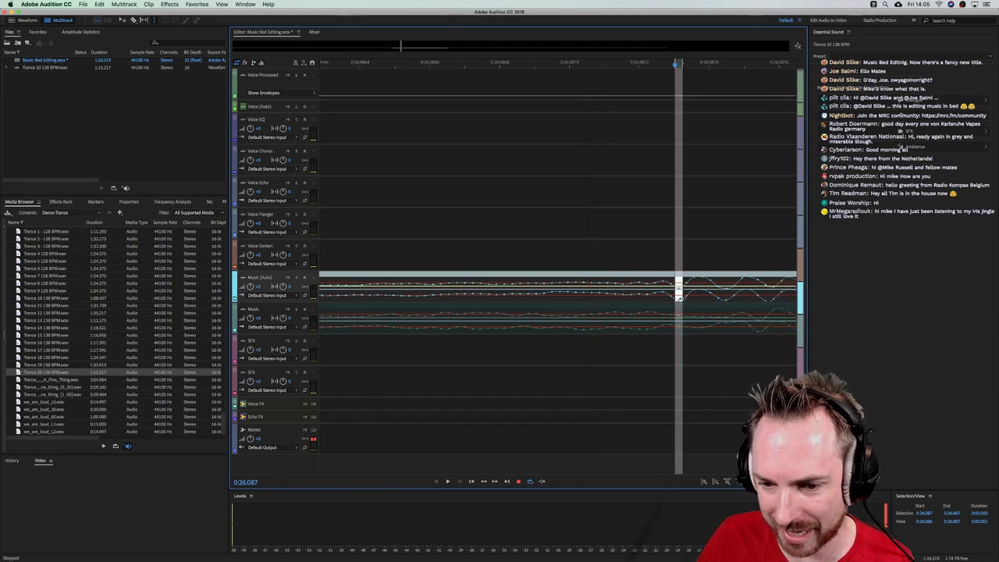
{"action": "left_click_drag", "start_coordinate": [743, 333], "coordinate": [662, 335]}
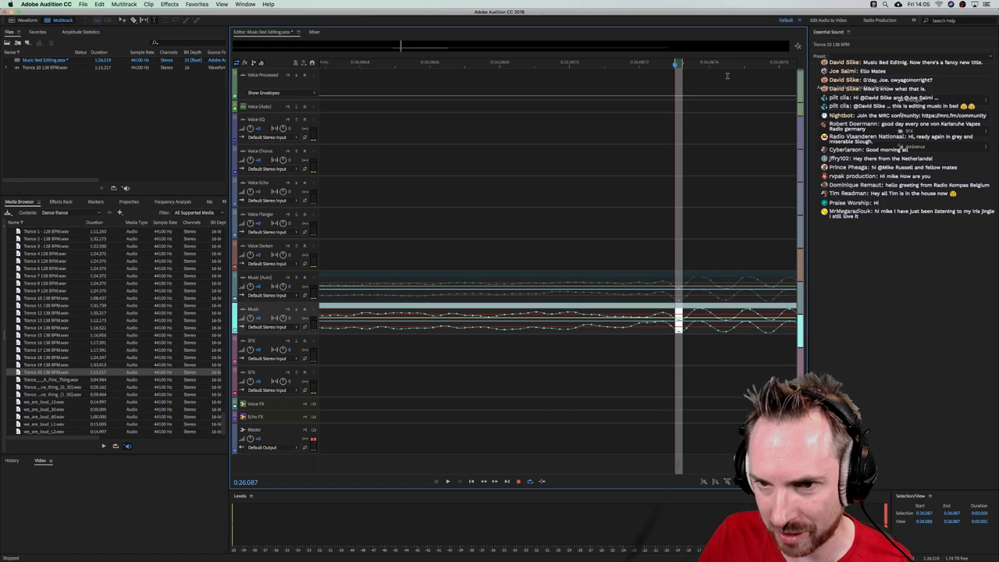
Delete the leftover music bed clip after the cut on the Music (Auto) track
{"action": "scroll", "coordinate": [704, 61], "scroll_direction": "down", "scroll_amount": 10}
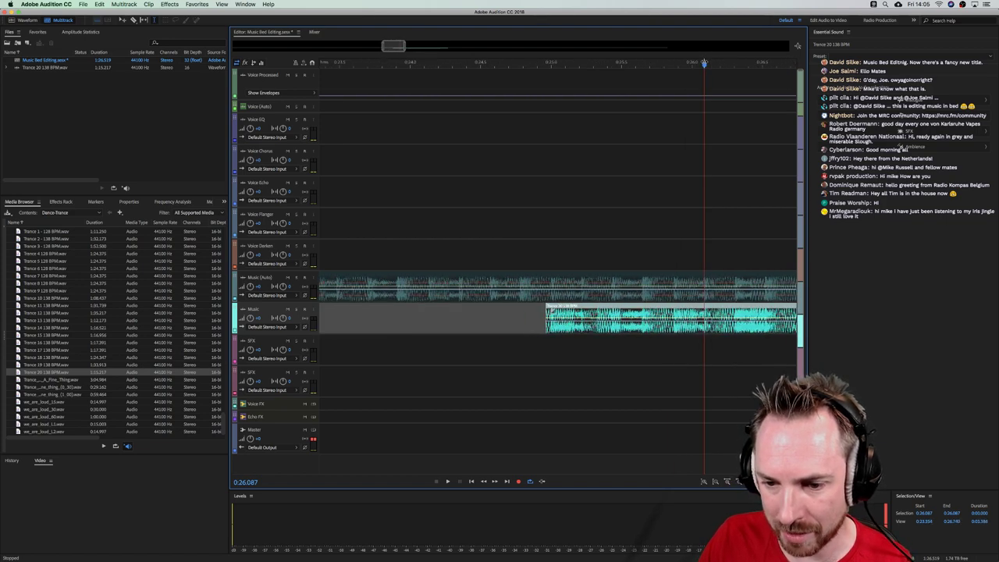
{"action": "scroll", "coordinate": [705, 61], "scroll_direction": "right", "scroll_amount": 5}
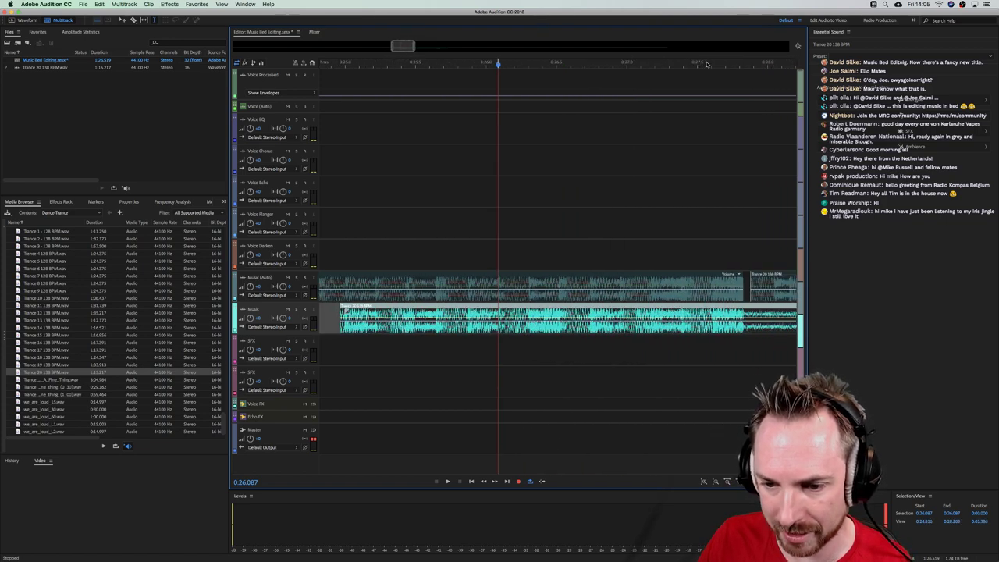
{"action": "left_click", "coordinate": [652, 248]}
{"action": "scroll", "coordinate": [713, 61], "scroll_direction": "up", "scroll_amount": 4}
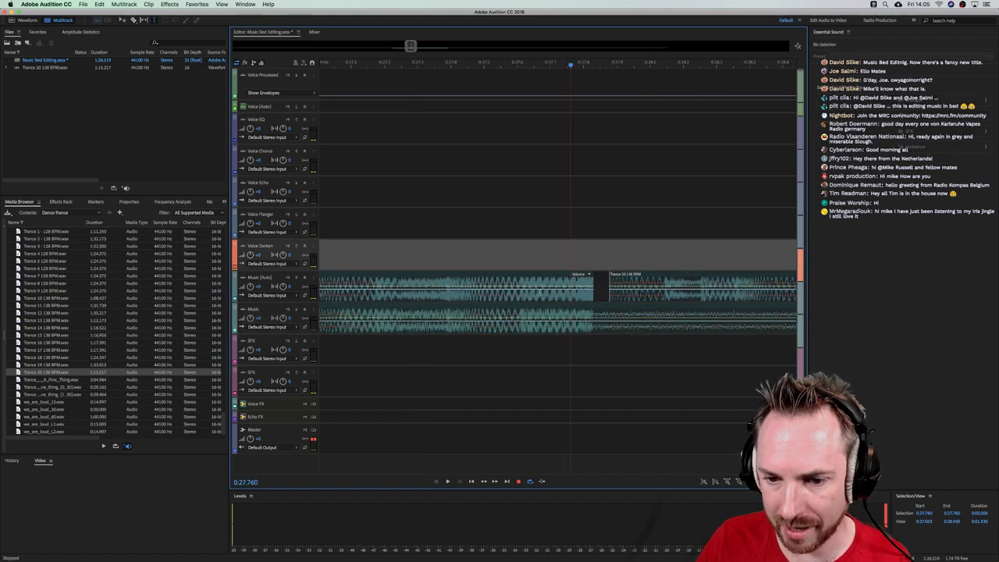
{"action": "left_click", "coordinate": [626, 295]}
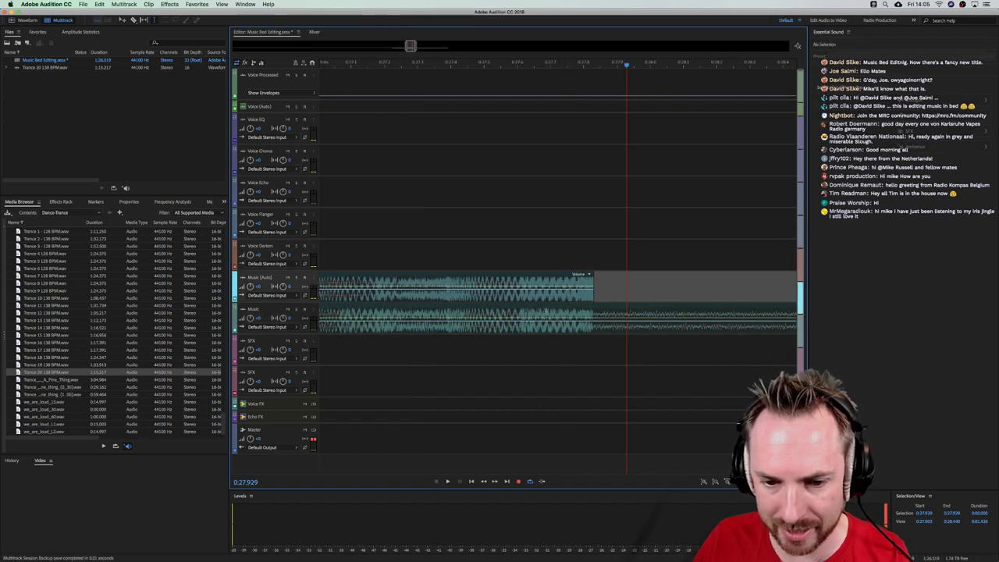
Remove the part of the ending clip on the Music track before about 0:27.6, keeping the final hit and fade-out
{"action": "left_click_drag", "start_coordinate": [522, 313], "coordinate": [483, 316]}
{"action": "key", "text": "Delete"}
{"action": "left_click", "coordinate": [470, 320]}
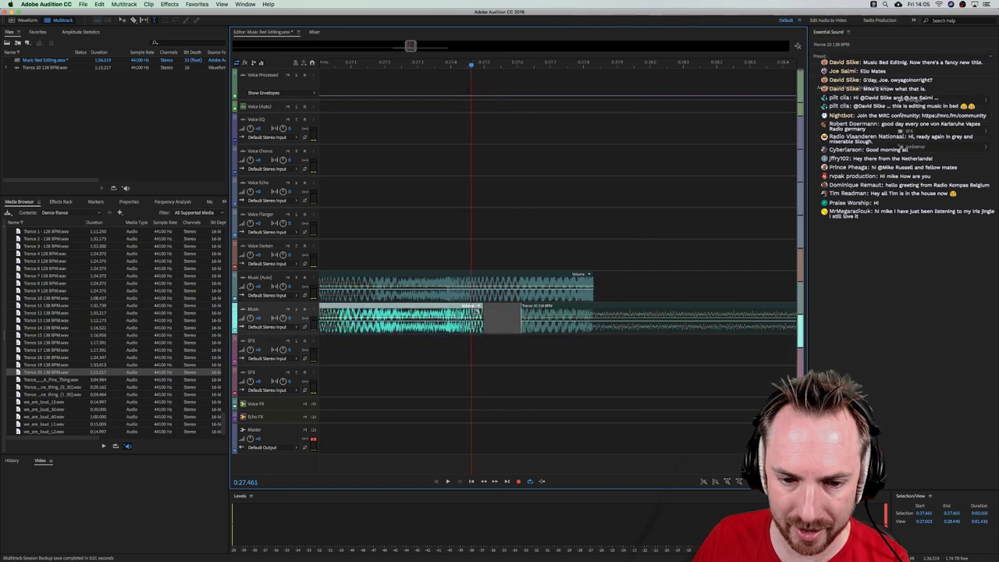
{"action": "key", "text": "Delete"}
Move the ending clip up onto the Music (Auto) track, overlapping the end of the music bed to crossfade them
{"action": "left_click", "coordinate": [629, 332]}
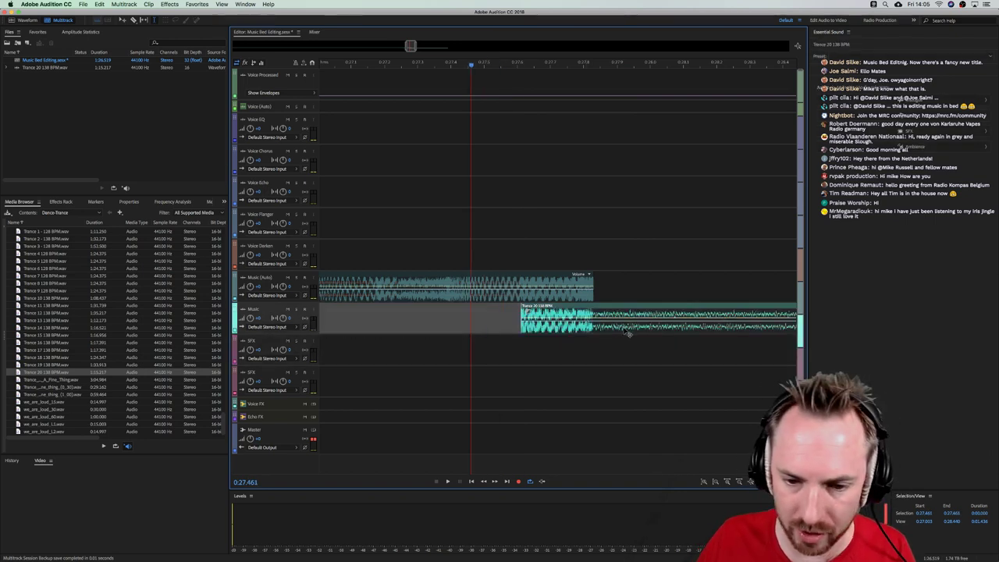
{"action": "left_click_drag", "start_coordinate": [648, 307], "coordinate": [650, 319]}
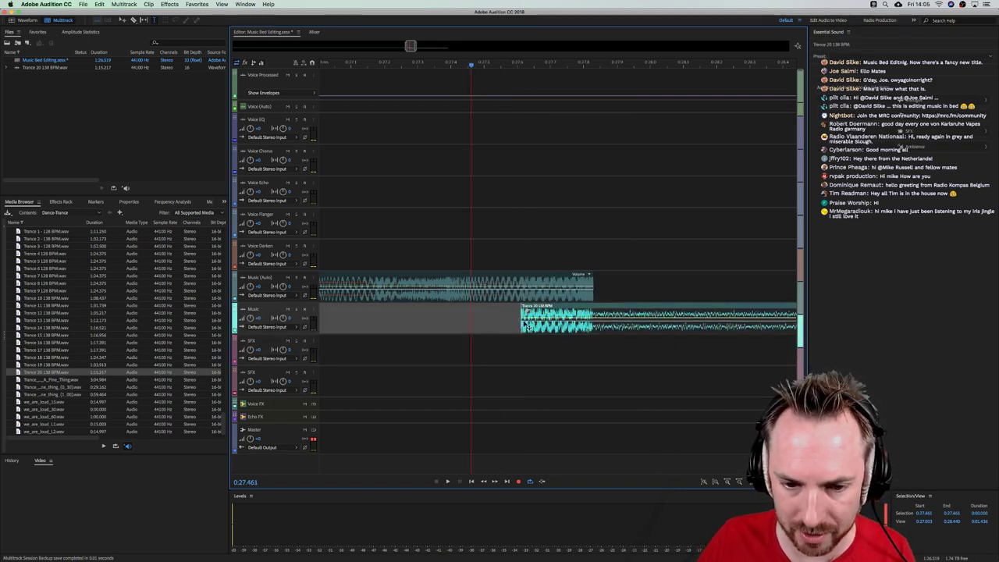
{"action": "left_click_drag", "start_coordinate": [518, 326], "coordinate": [528, 290]}
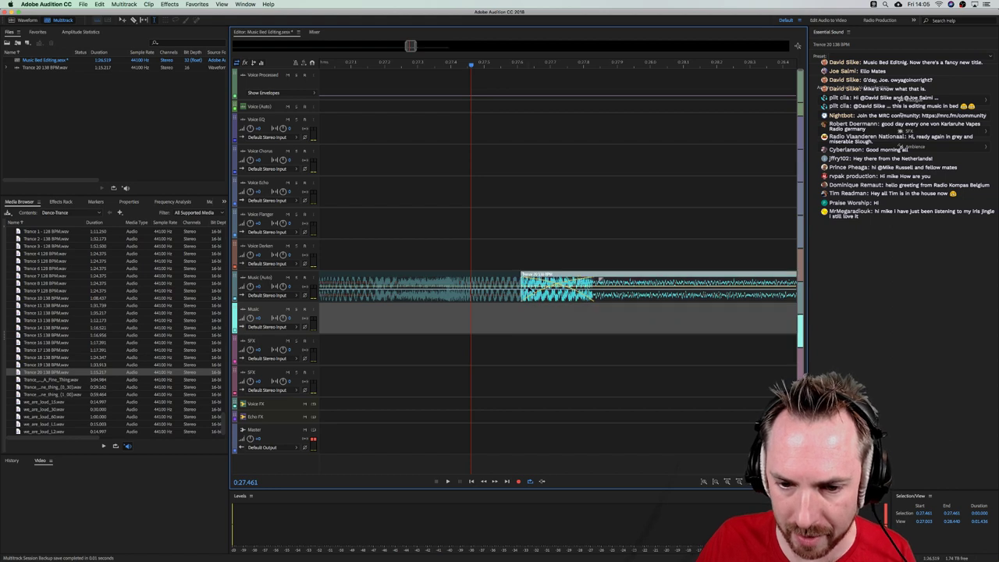
{"action": "scroll", "coordinate": [536, 59], "scroll_direction": "down", "scroll_amount": 1}
{"action": "scroll", "coordinate": [548, 67], "scroll_direction": "down", "scroll_amount": 2}
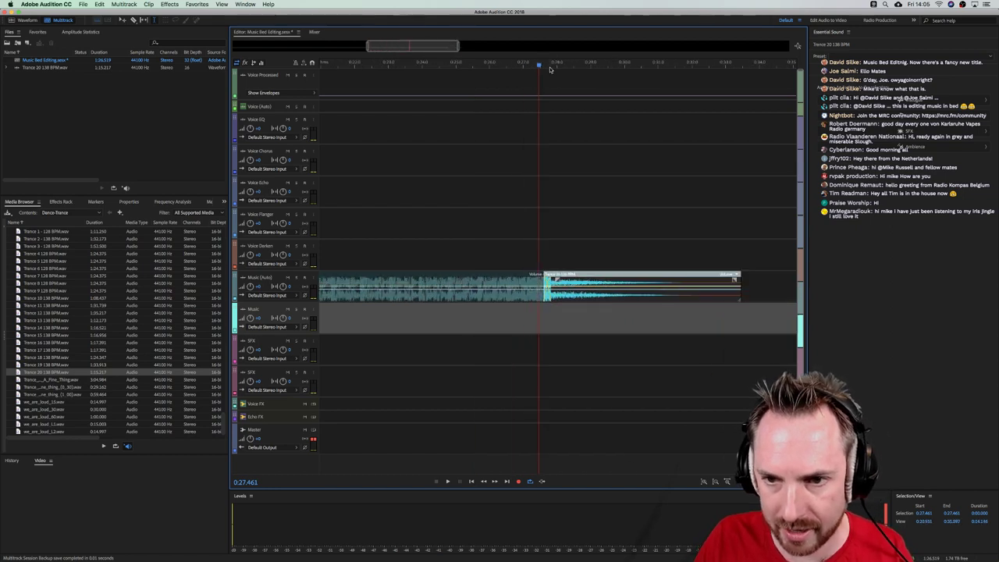
Play the join between the music bed and its ending clip on the Music (Auto) track from about 0:24.386
{"action": "left_click", "coordinate": [625, 67]}
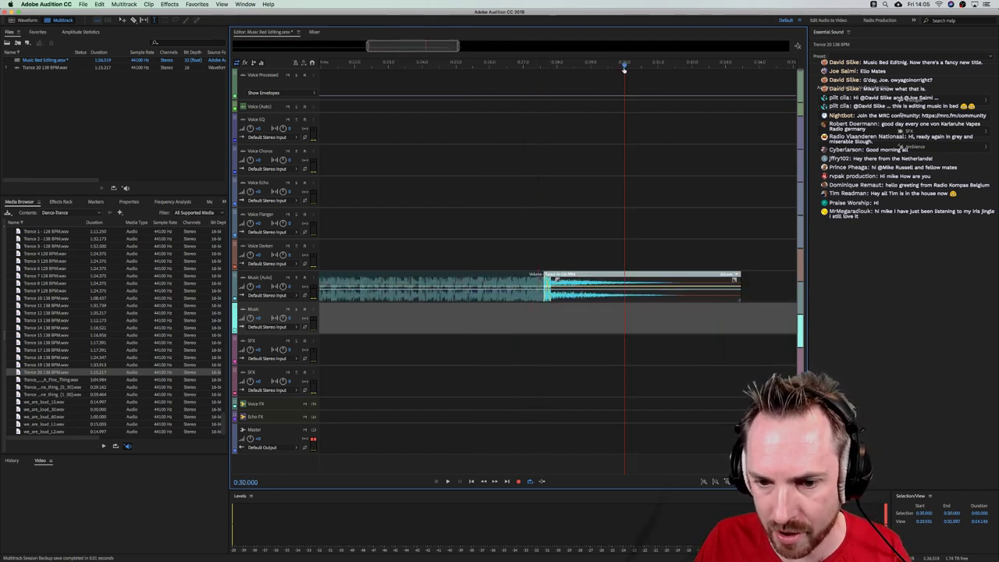
{"action": "left_click_drag", "start_coordinate": [623, 67], "coordinate": [433, 69]}
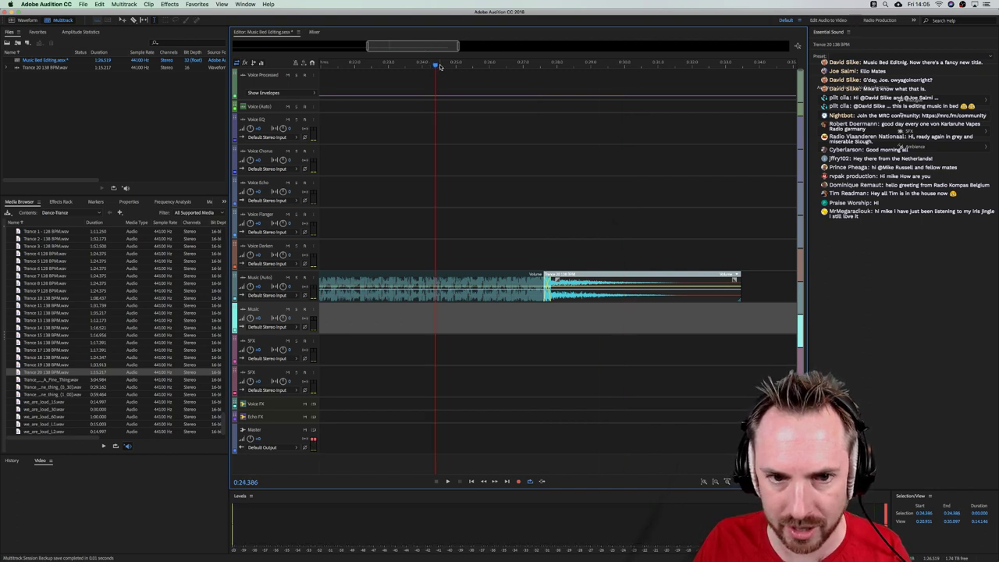
{"action": "key", "text": "space"}
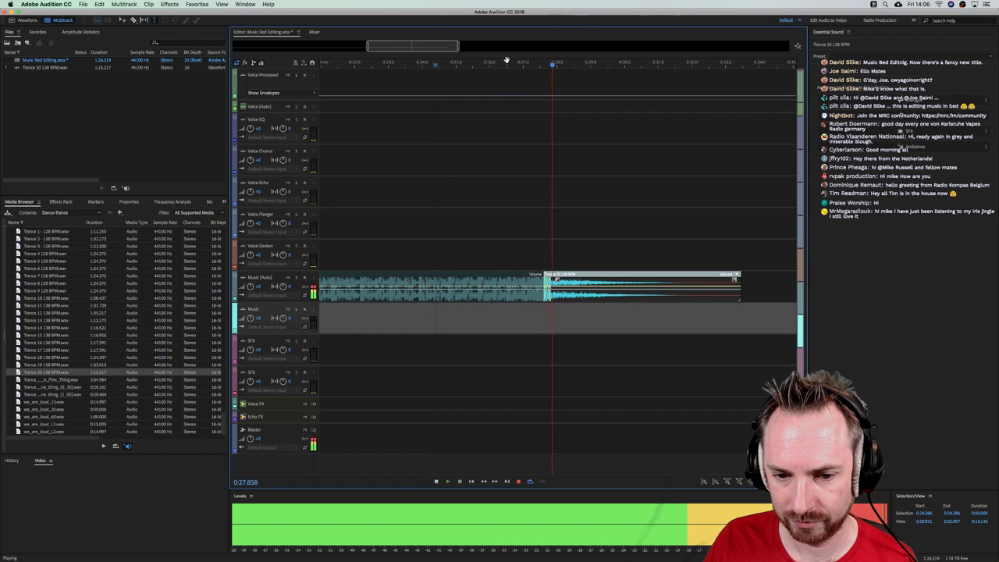
{"action": "key", "text": "space"}
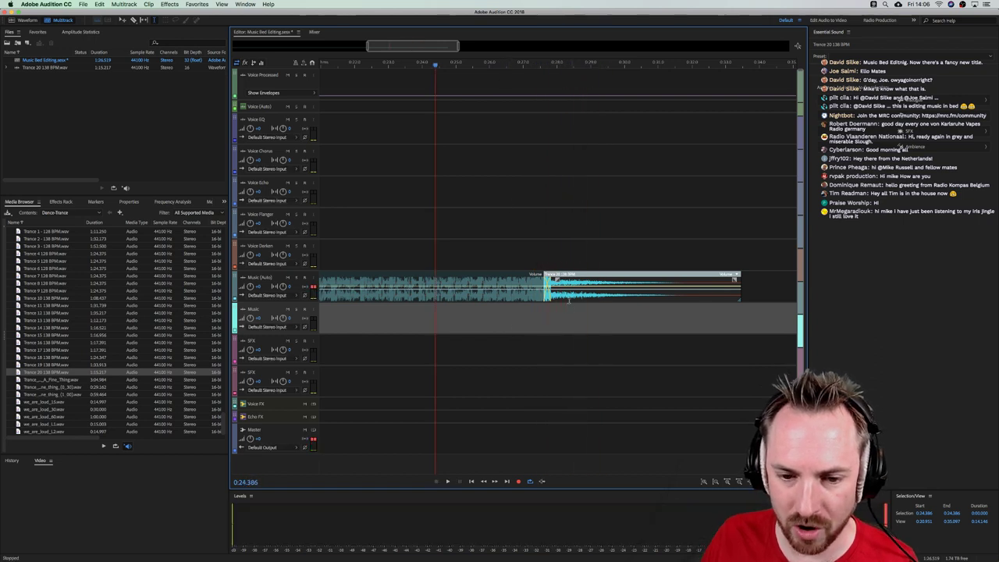
Try a longer crossfade by extending the ending clip's start back to about 0:25.4, and play across it
{"action": "left_click", "coordinate": [567, 299]}
{"action": "left_click_drag", "start_coordinate": [545, 294], "coordinate": [491, 292]}
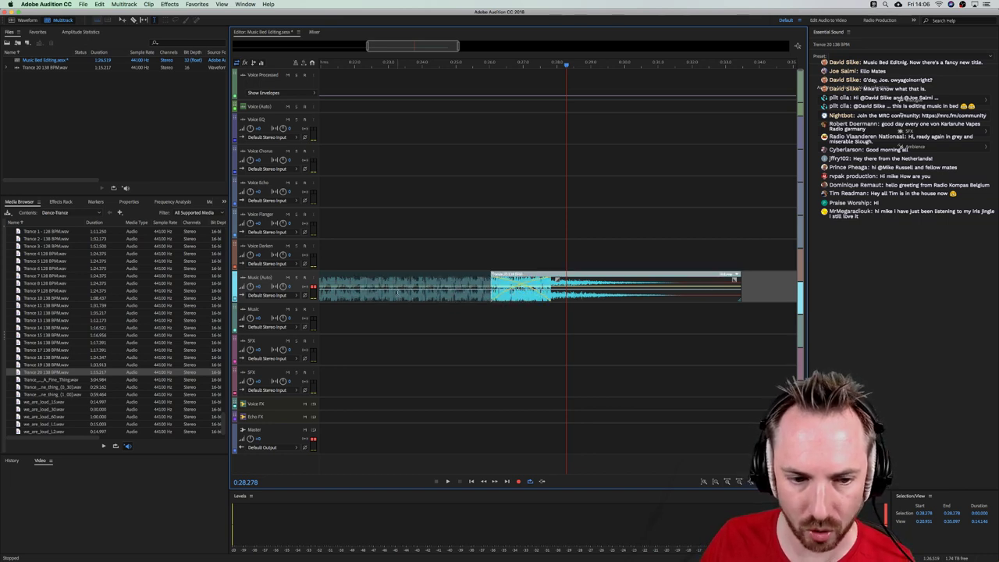
{"action": "scroll", "coordinate": [309, 287], "scroll_direction": "up", "scroll_amount": 5}
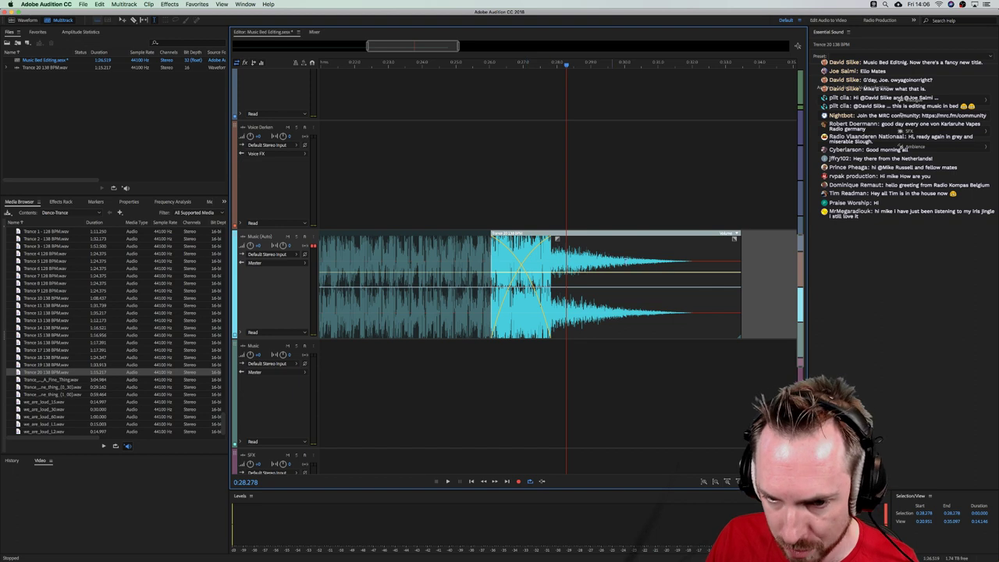
{"action": "left_click_drag", "start_coordinate": [490, 255], "coordinate": [469, 255]}
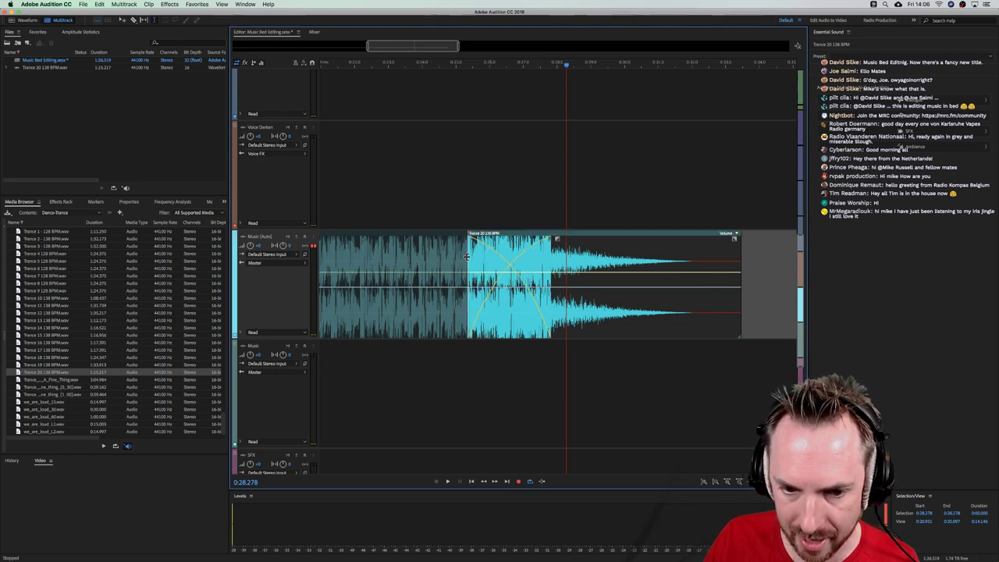
{"action": "left_click", "coordinate": [403, 347]}
{"action": "key", "text": "space"}
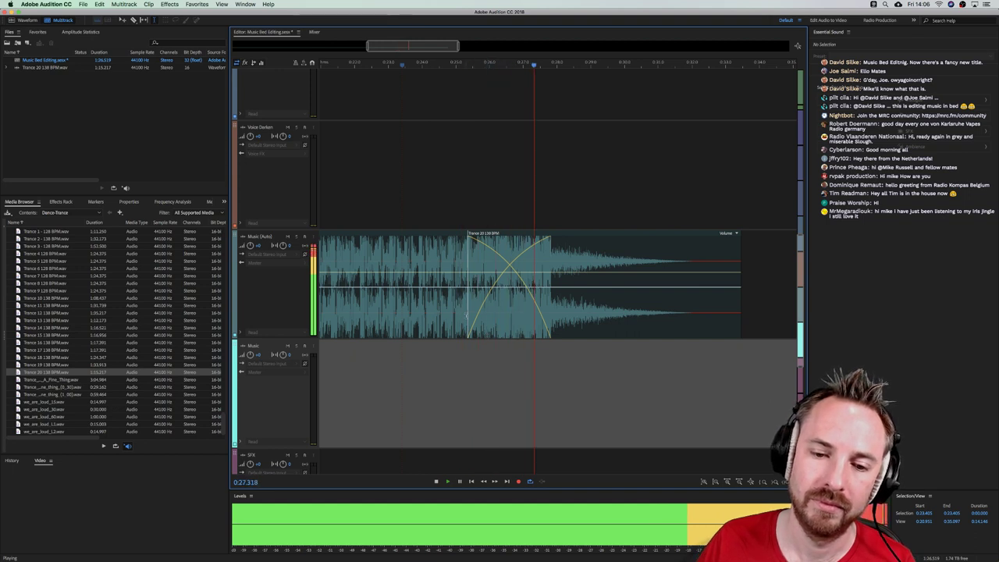
{"action": "key", "text": "space"}
Shorten the crossfade by trimming the ending clip's start to about 0:27.7, and play it from 0:26.134
{"action": "left_click_drag", "start_coordinate": [466, 315], "coordinate": [550, 330]}
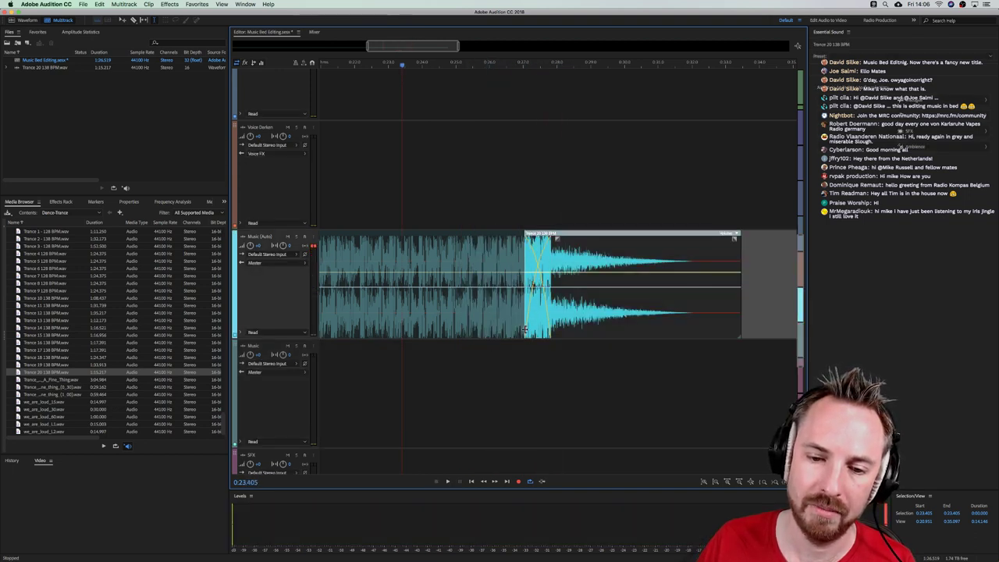
{"action": "left_click", "coordinate": [493, 355]}
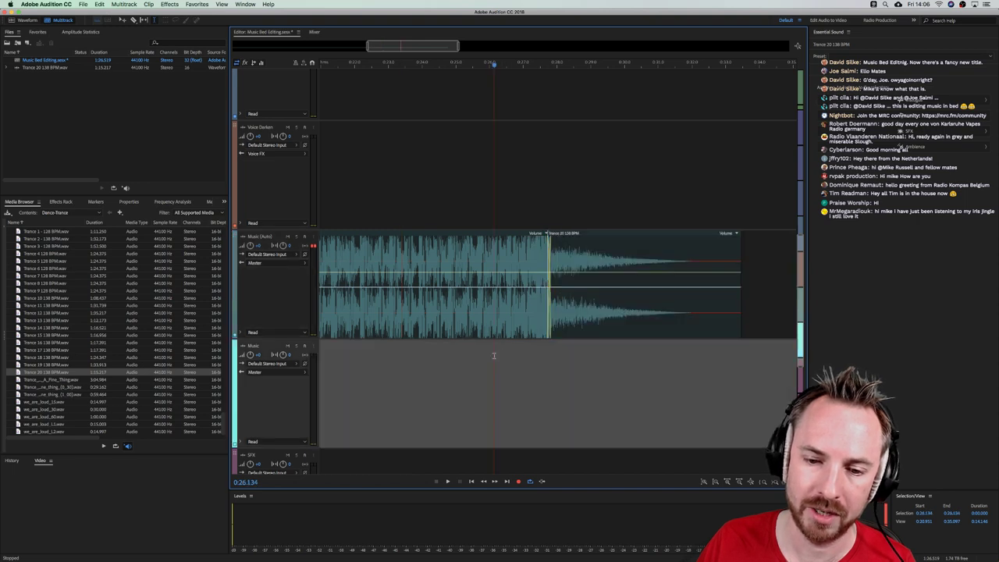
{"action": "key", "text": "space"}
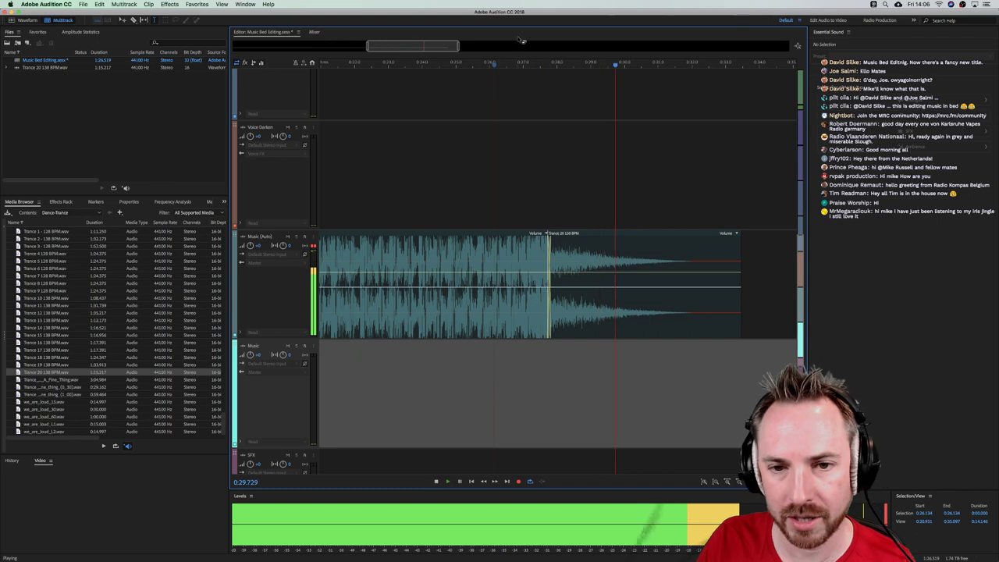
{"action": "key", "text": "space"}
Delete the ending clip after the crossfade on the Music (Auto) track
{"action": "scroll", "coordinate": [530, 67], "scroll_direction": "down", "scroll_amount": 5}
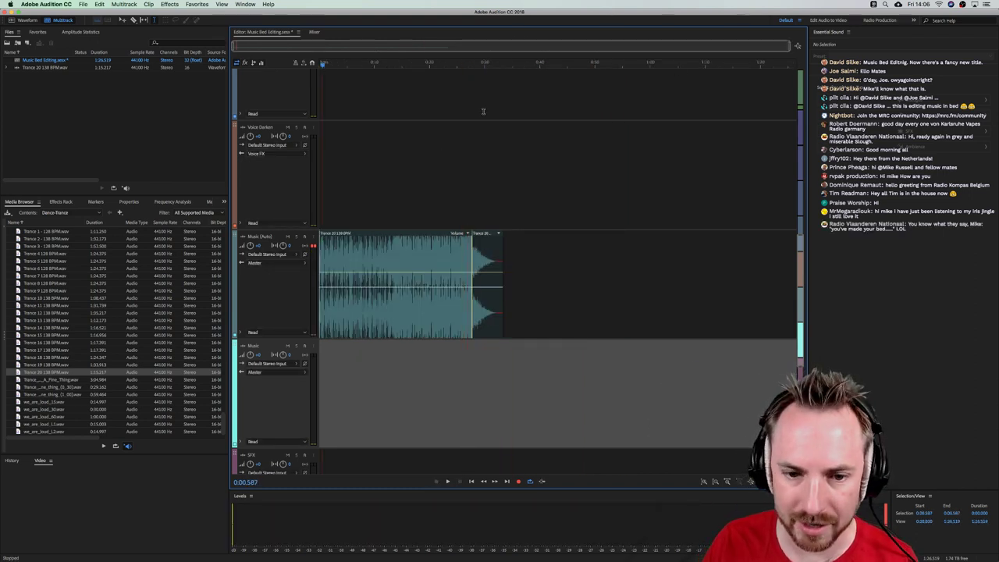
{"action": "scroll", "coordinate": [474, 69], "scroll_direction": "up", "scroll_amount": 5}
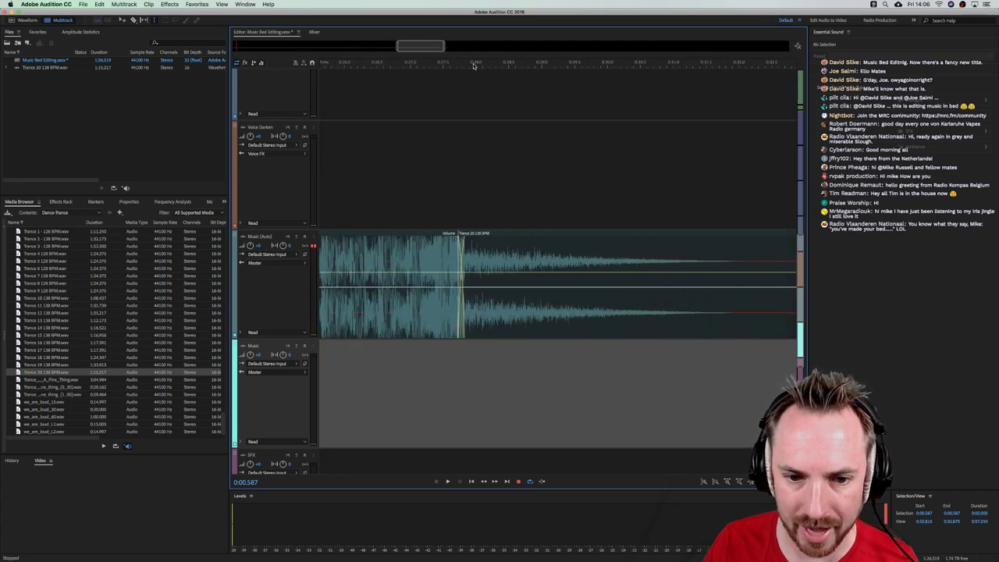
{"action": "scroll", "coordinate": [438, 67], "scroll_direction": "down", "scroll_amount": 2}
{"action": "scroll", "coordinate": [438, 67], "scroll_direction": "up", "scroll_amount": 3}
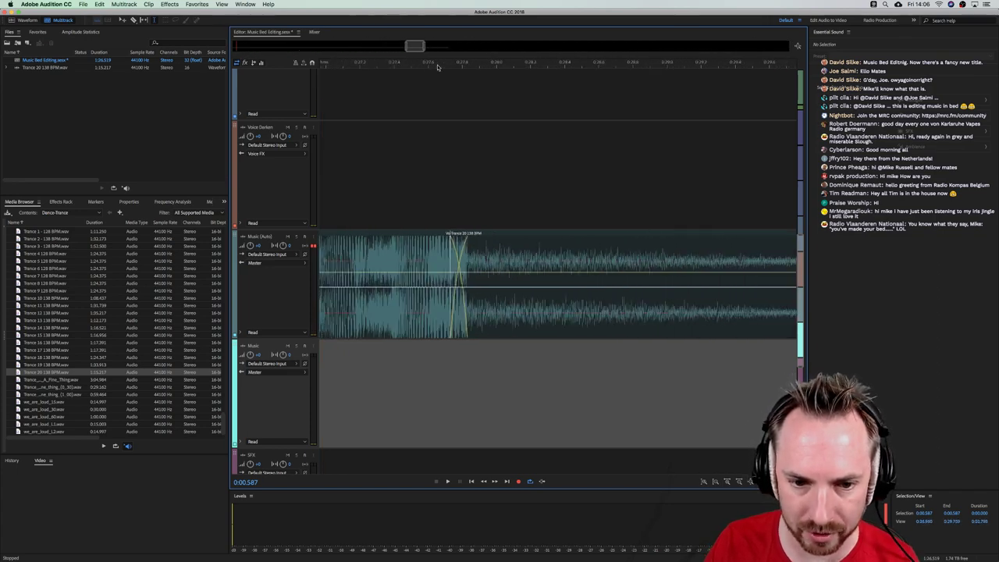
{"action": "left_click", "coordinate": [501, 264]}
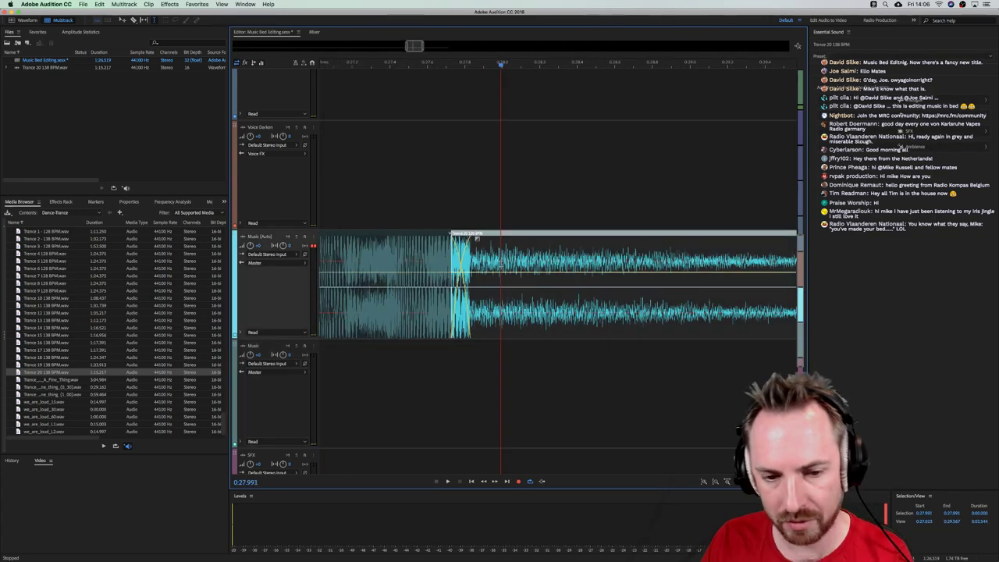
{"action": "key", "text": "Delete"}
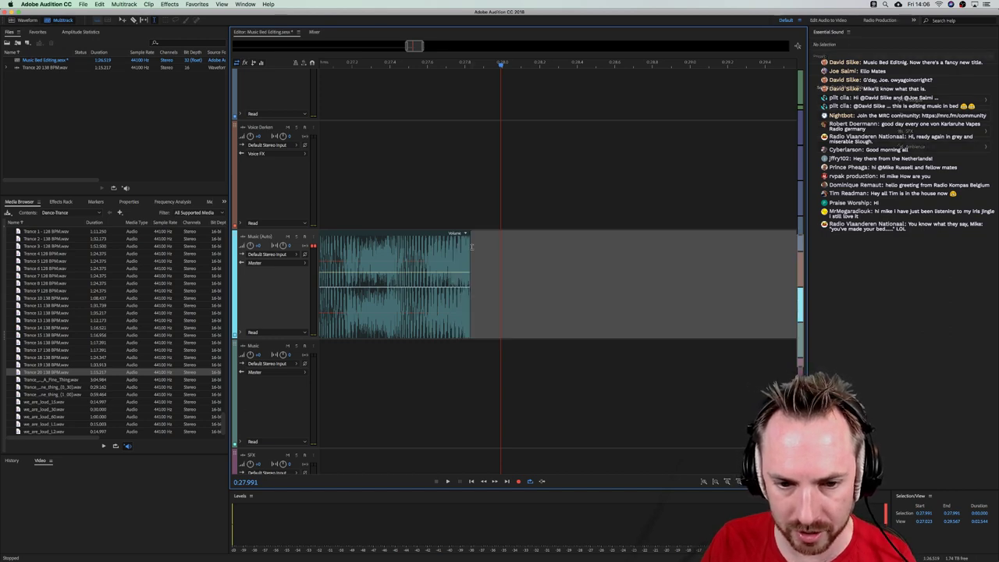
Audition the jump from the music bed's end back to its start, playing from about 0:27.2 and from about 0:26.2
{"action": "left_click", "coordinate": [354, 250]}
{"action": "key", "text": "space"}
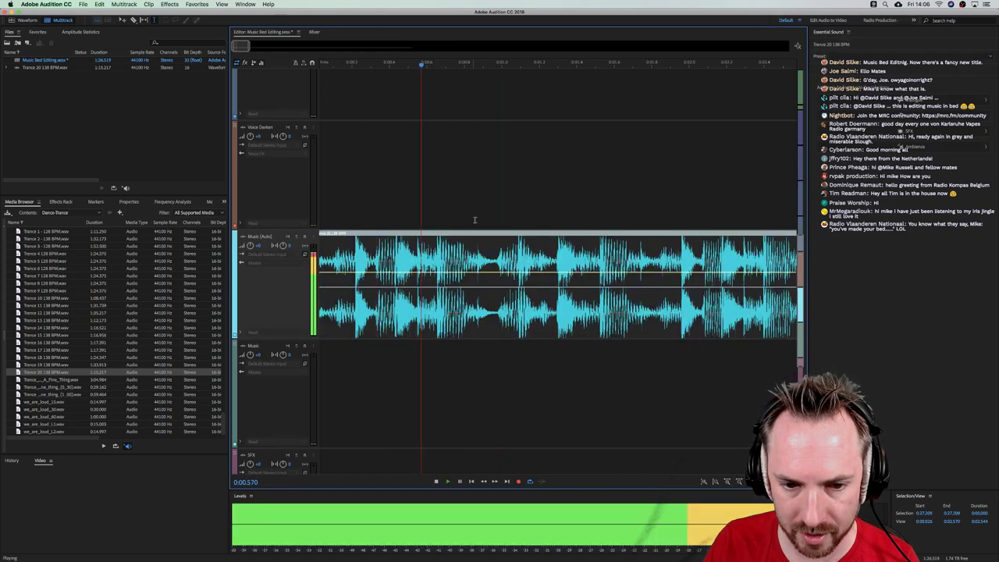
{"action": "scroll", "coordinate": [454, 66], "scroll_direction": "down", "scroll_amount": 8}
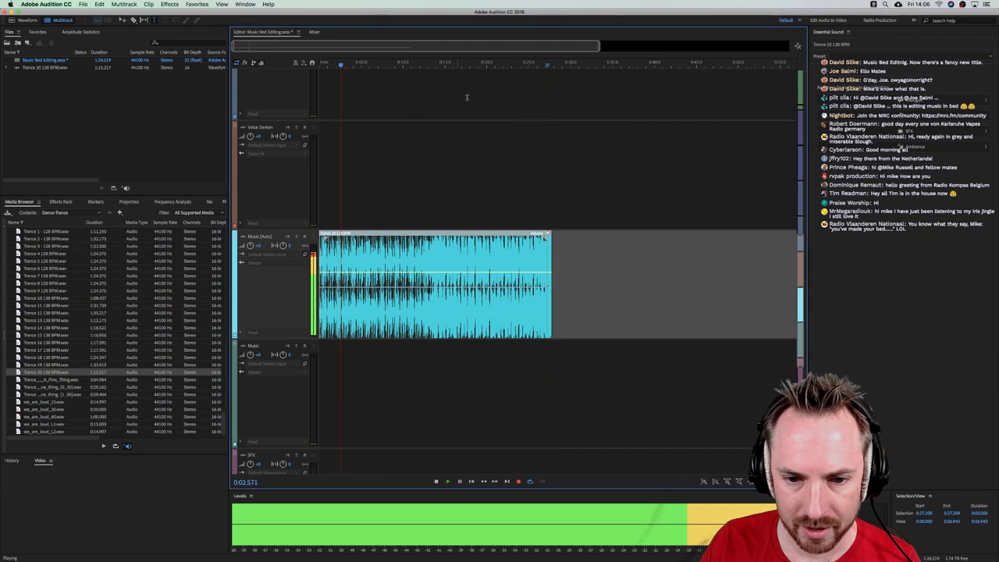
{"action": "key", "text": "space"}
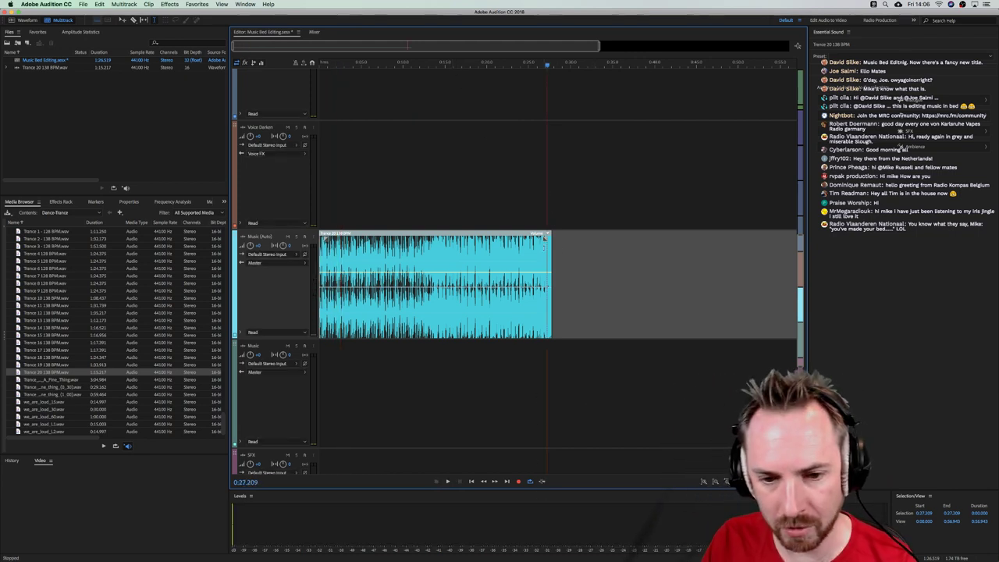
{"action": "left_click", "coordinate": [539, 197]}
{"action": "key", "text": "space"}
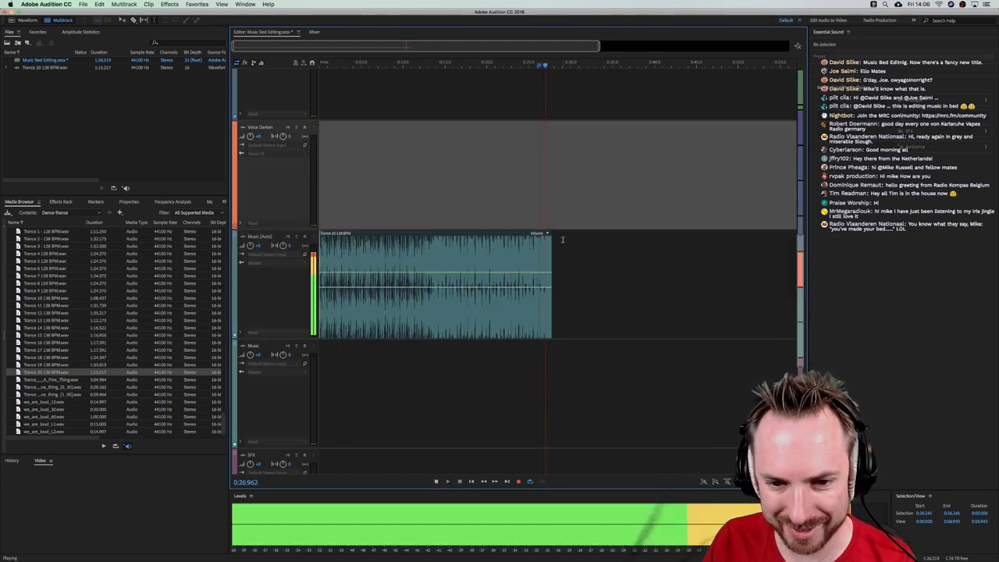
{"action": "key", "text": "Home"}
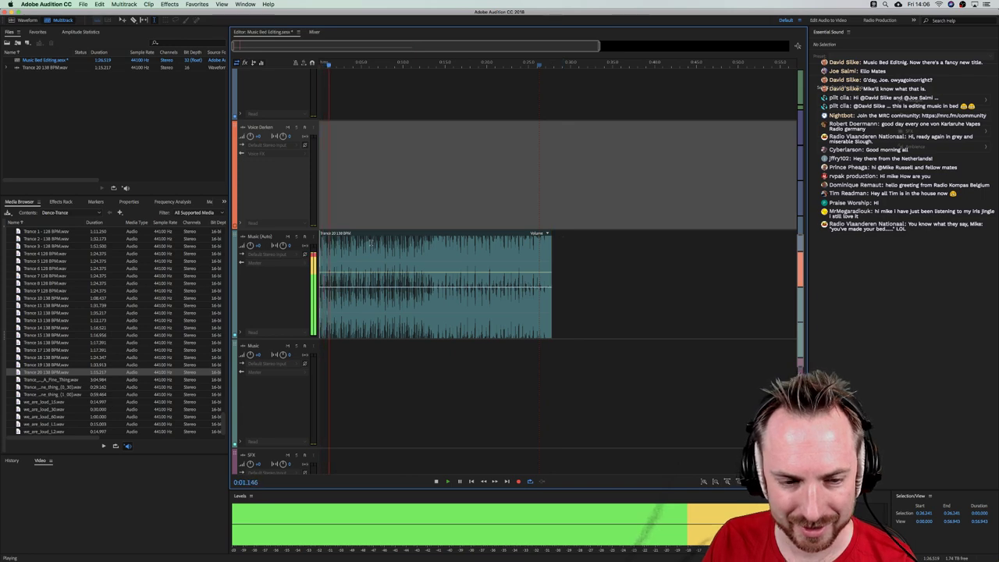
{"action": "key", "text": "space"}
Examine and play the last moments of the music bed clip on the Music (Auto) track
{"action": "left_click", "coordinate": [549, 210]}
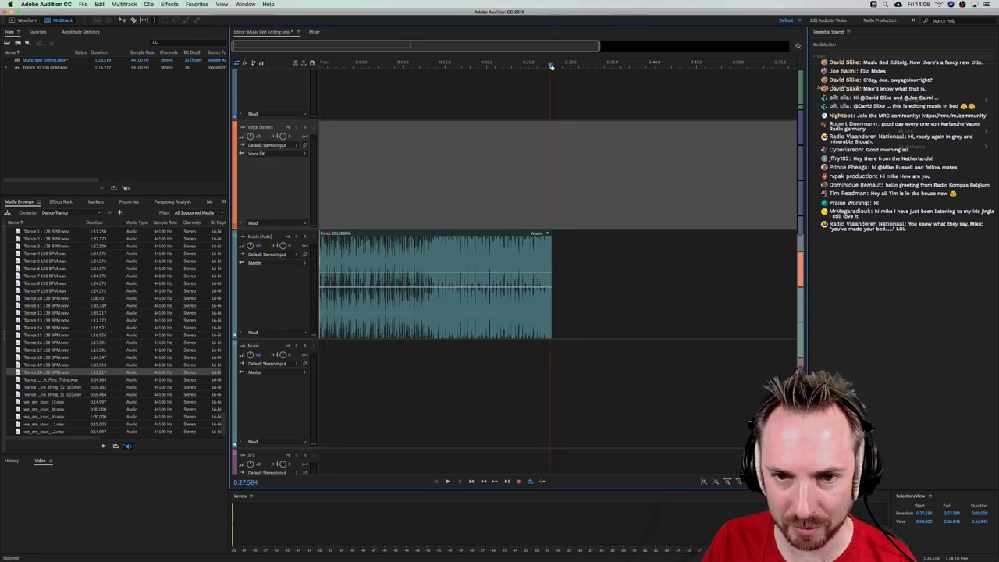
{"action": "scroll", "coordinate": [551, 66], "scroll_direction": "up", "scroll_amount": 6}
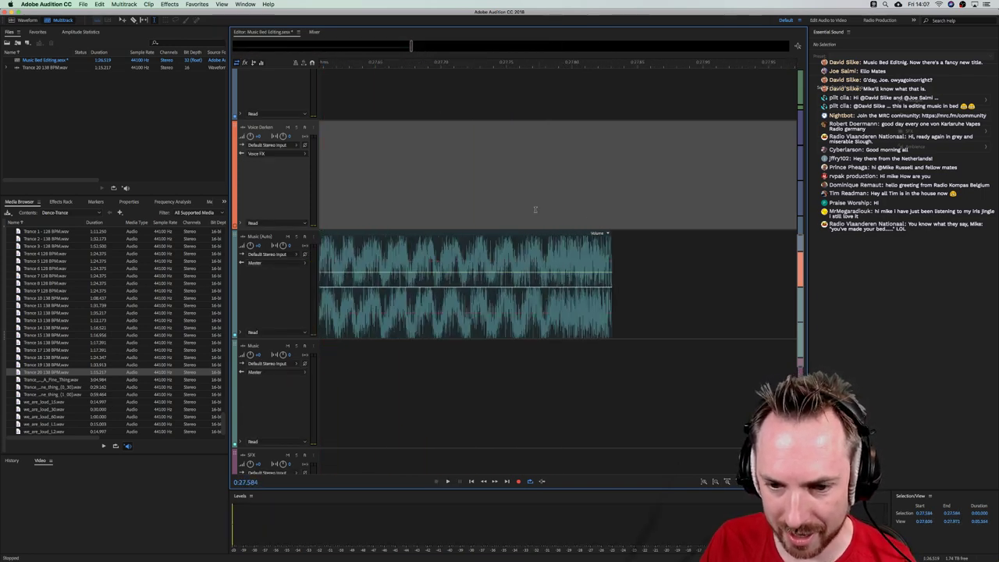
{"action": "left_click", "coordinate": [548, 256]}
{"action": "key", "text": "space"}
{"action": "key", "text": "space"}
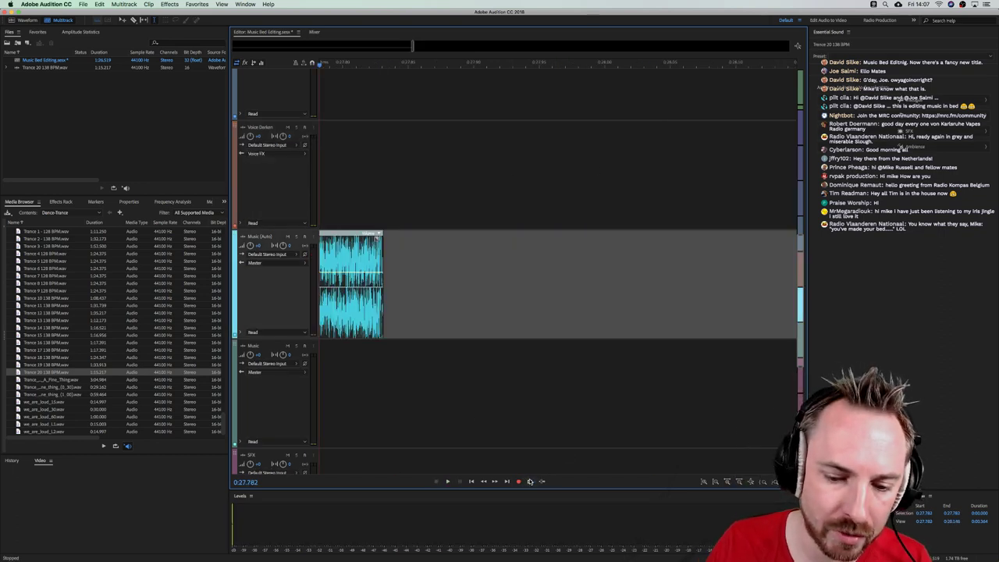
Split the music bed clip at about 0:27.781 and move the short tail down to the Music track
{"action": "left_click", "coordinate": [389, 67]}
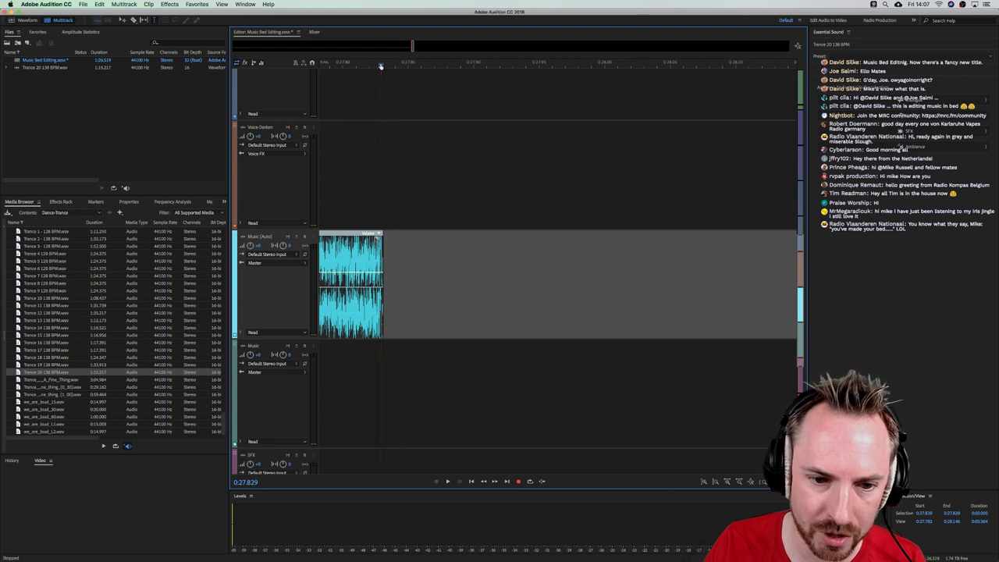
{"action": "scroll", "coordinate": [381, 65], "scroll_direction": "up", "scroll_amount": 2}
{"action": "scroll", "coordinate": [383, 65], "scroll_direction": "up", "scroll_amount": 2}
{"action": "scroll", "coordinate": [383, 65], "scroll_direction": "down", "scroll_amount": 5}
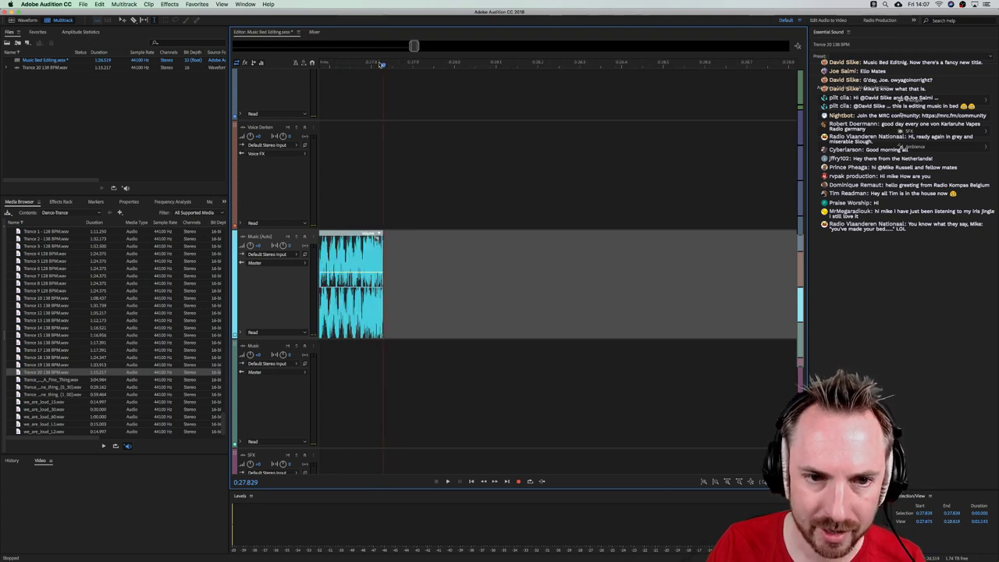
{"action": "left_click_drag", "start_coordinate": [381, 66], "coordinate": [364, 66]}
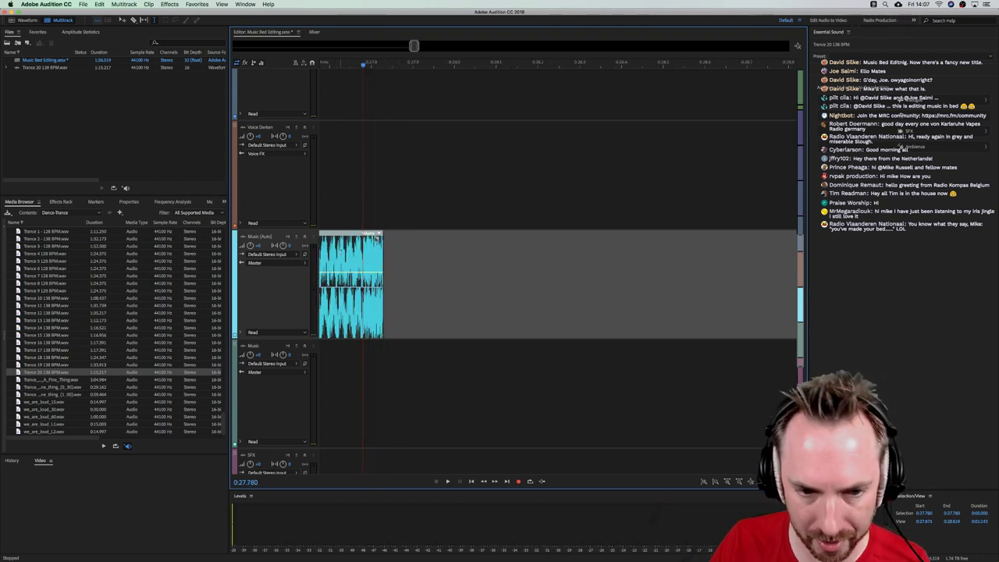
{"action": "key", "text": "super+k"}
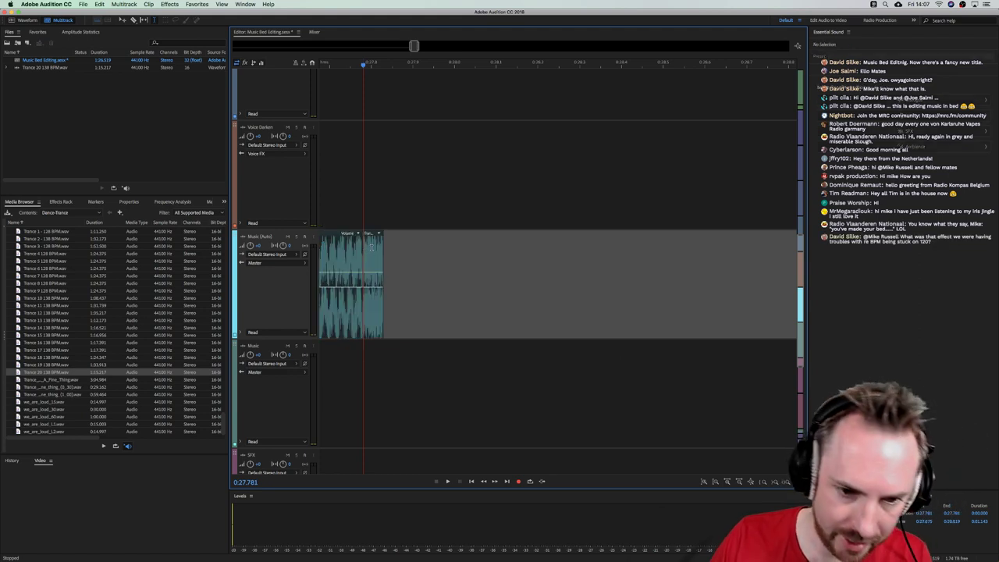
{"action": "left_click_drag", "start_coordinate": [372, 247], "coordinate": [371, 351]}
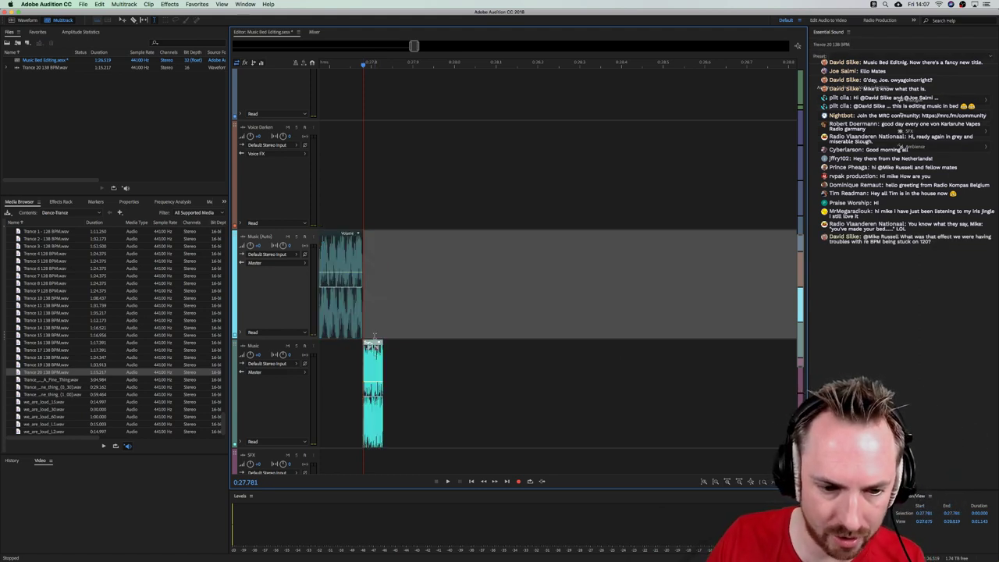
Add a new audio track directly below Music (Auto) and move the short tail clip onto it, keeping its timing
{"action": "scroll", "coordinate": [374, 336], "scroll_direction": "down", "scroll_amount": 3}
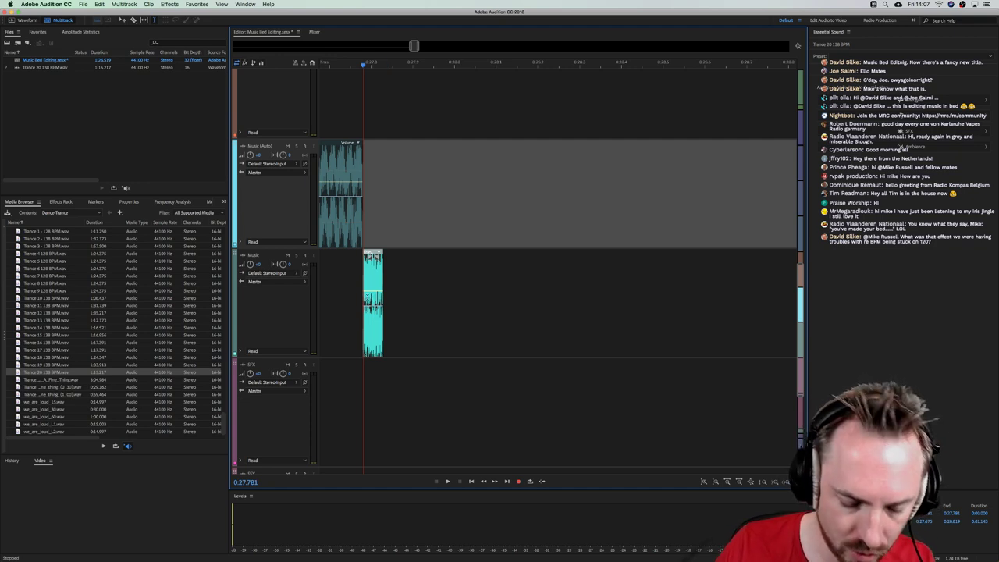
{"action": "key", "text": "alt+a"}
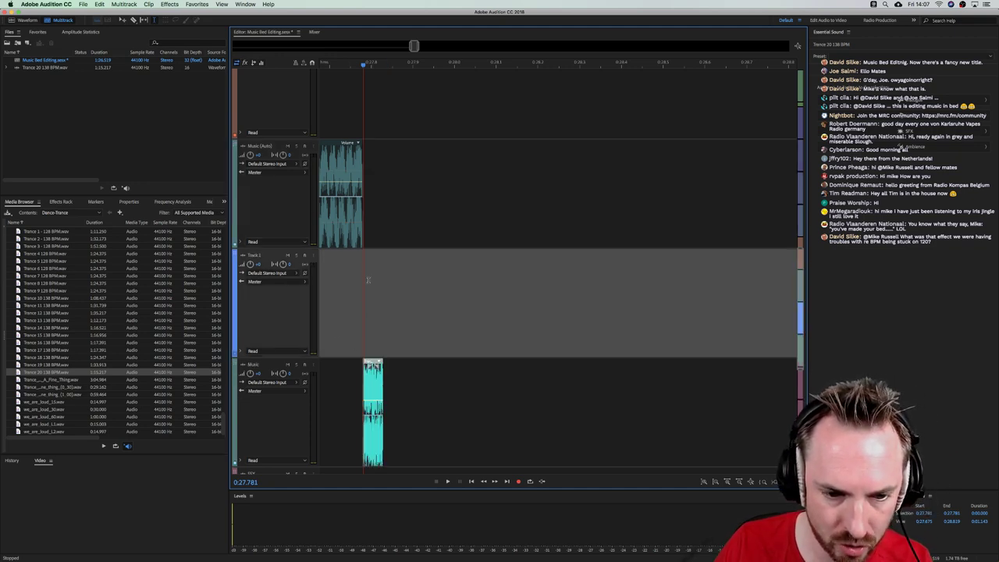
{"action": "right_click", "coordinate": [374, 212]}
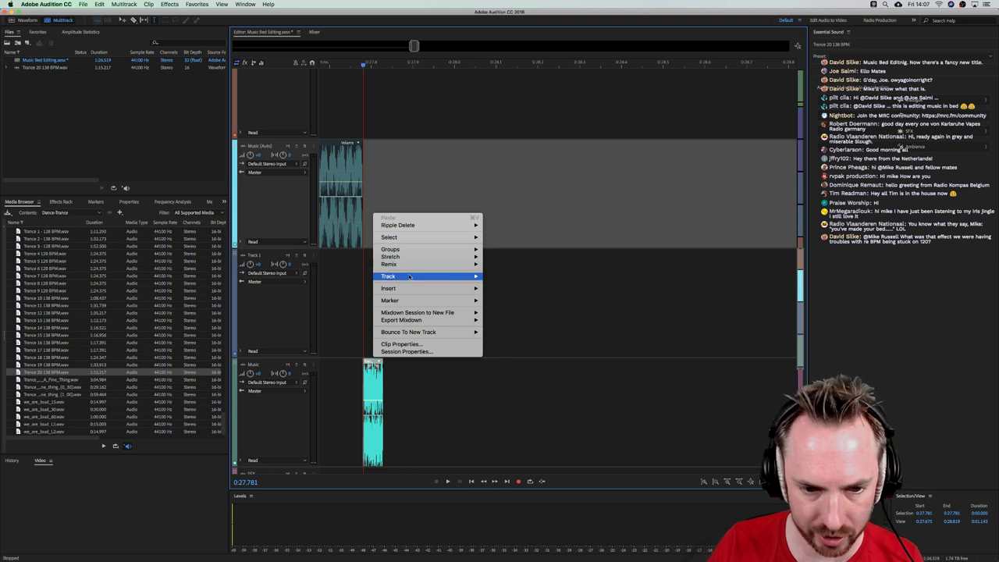
{"action": "mouse_move", "coordinate": [437, 276]}
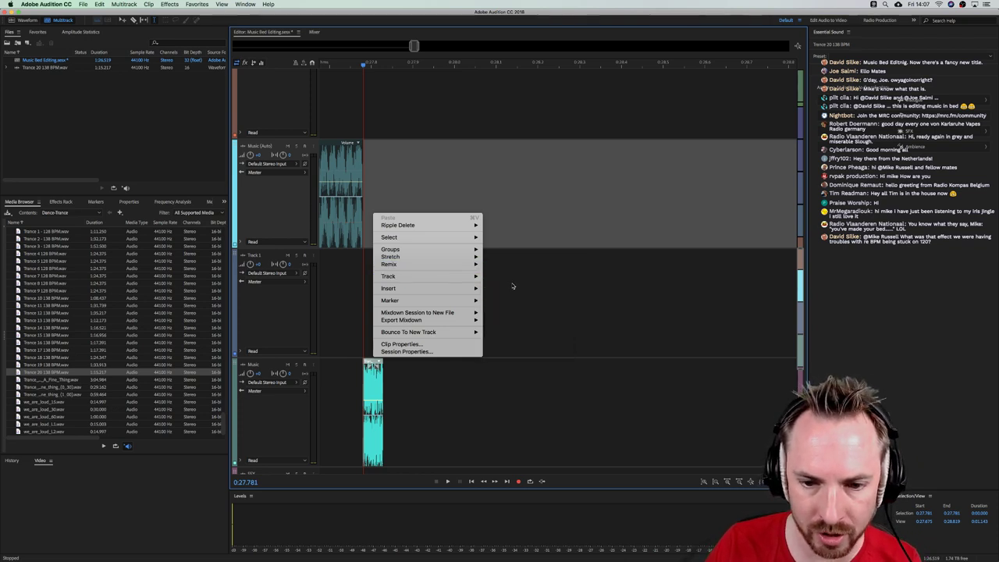
{"action": "left_click", "coordinate": [331, 306]}
{"action": "left_click", "coordinate": [331, 306]}
{"action": "left_click_drag", "start_coordinate": [365, 375], "coordinate": [375, 332]}
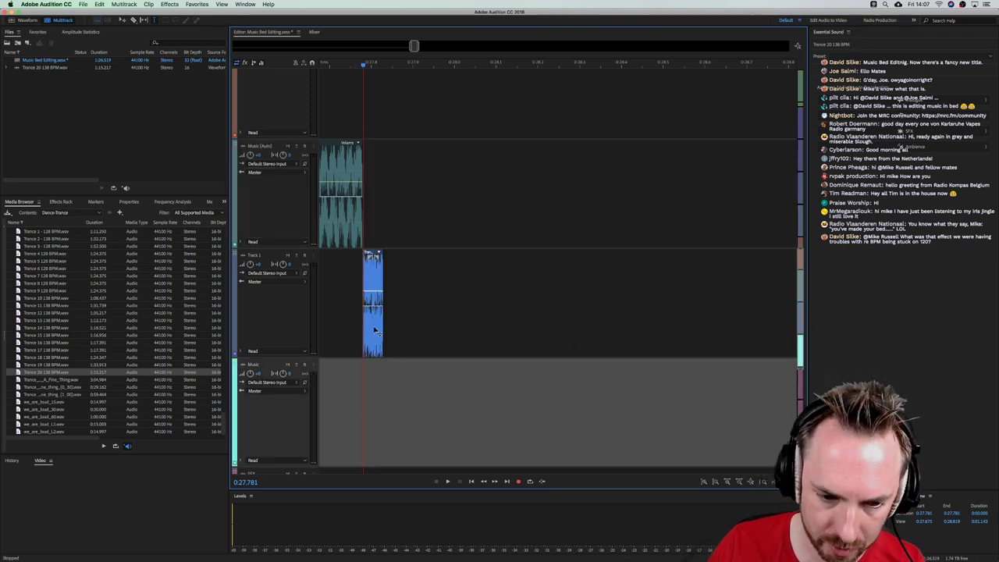
{"action": "left_click", "coordinate": [356, 268]}
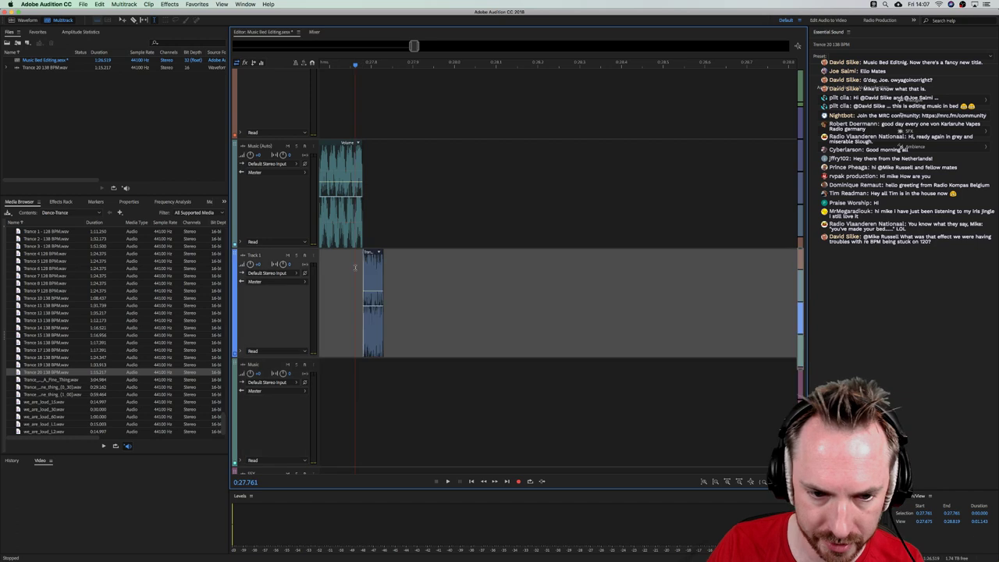
Add a Studio Reverb effect to Track 1 with the dry level at 0% and the wet level at 100%
{"action": "left_click", "coordinate": [51, 202]}
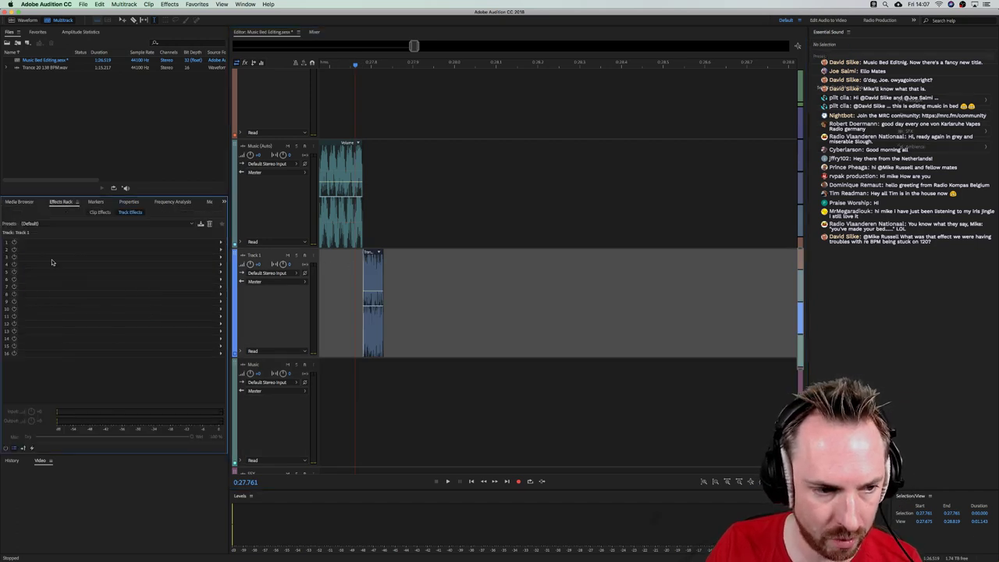
{"action": "left_click", "coordinate": [219, 243]}
{"action": "mouse_move", "coordinate": [308, 306]}
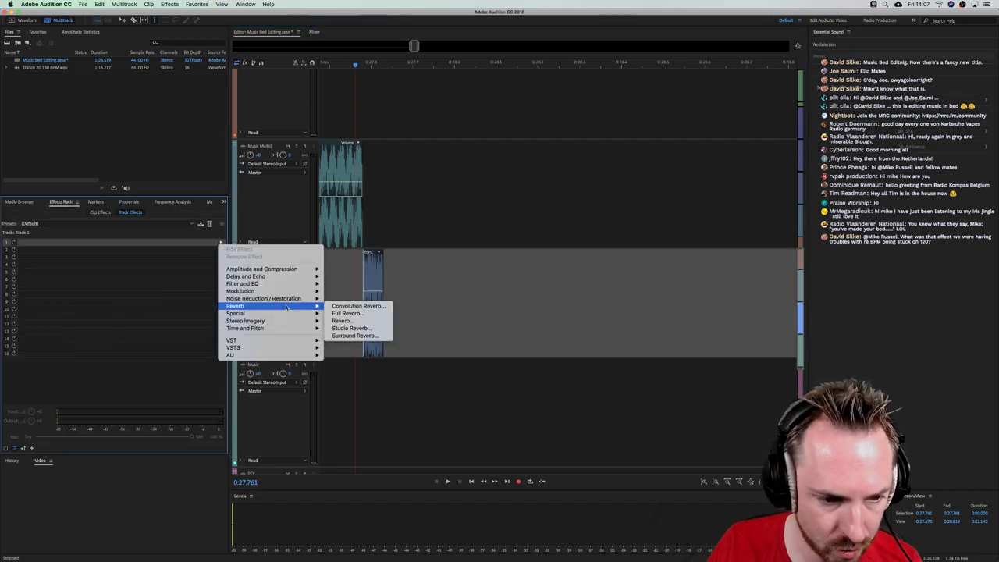
{"action": "left_click", "coordinate": [351, 328]}
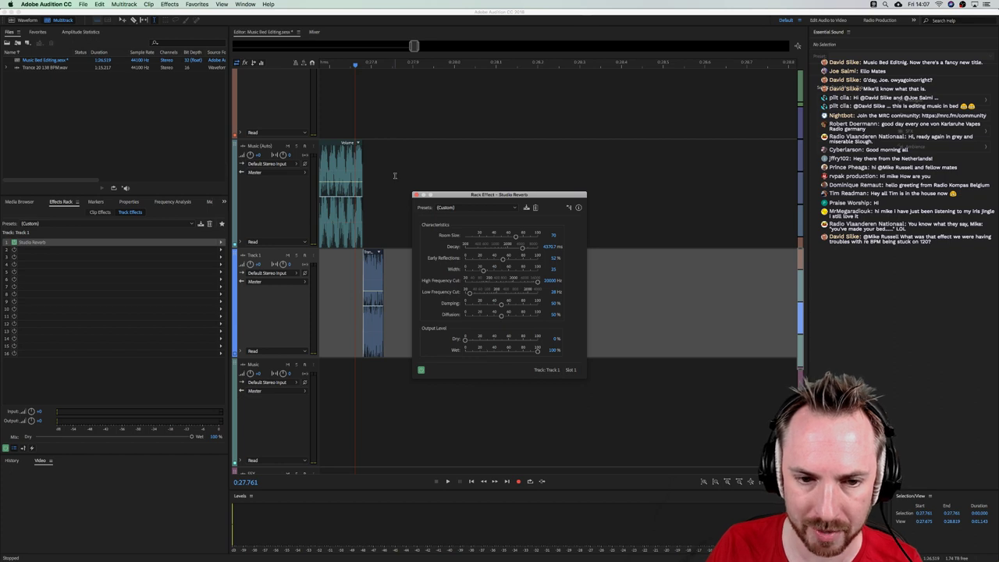
{"action": "left_click", "coordinate": [415, 194]}
Play the reverberated tail together with the music bed from about 0:27.761
{"action": "key", "text": "space"}
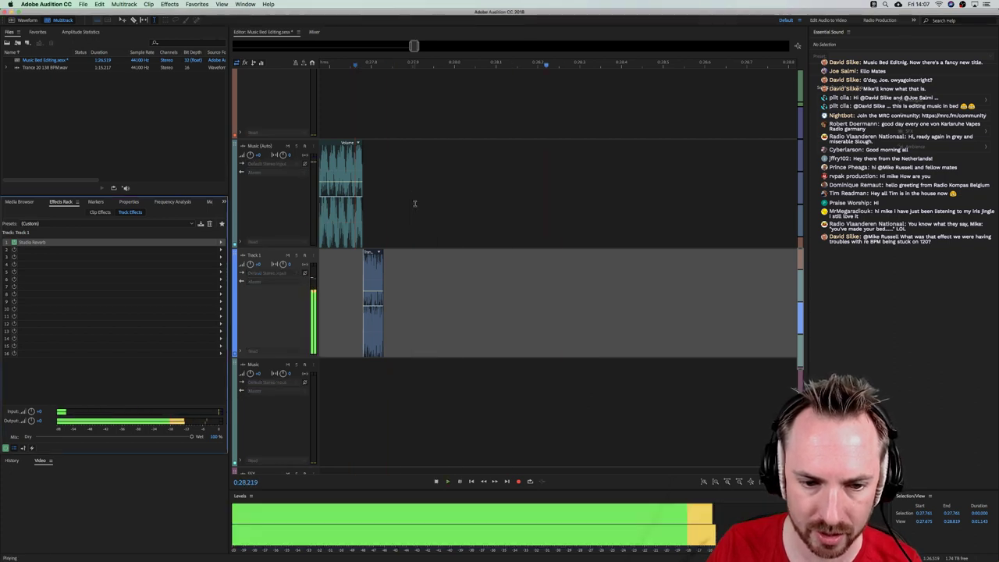
{"action": "key", "text": "space"}
{"action": "key", "text": "space"}
{"action": "key", "text": "space"}
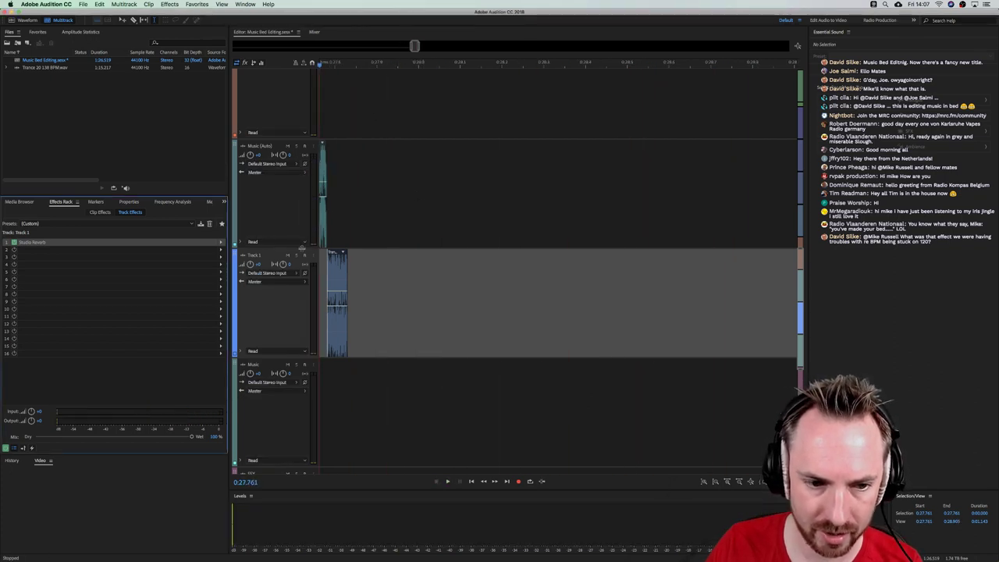
Solo Track 1 and audition its reverb tail from just before the short clip
{"action": "left_click", "coordinate": [297, 255]}
{"action": "key", "text": "space"}
{"action": "key", "text": "space"}
{"action": "scroll", "coordinate": [406, 219], "scroll_direction": "left", "scroll_amount": 3}
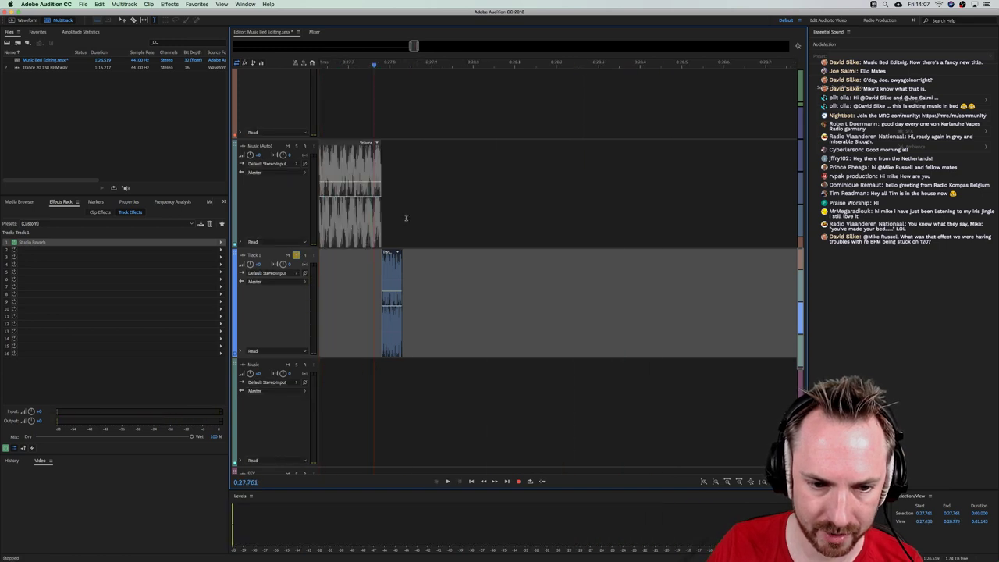
{"action": "key", "text": "space"}
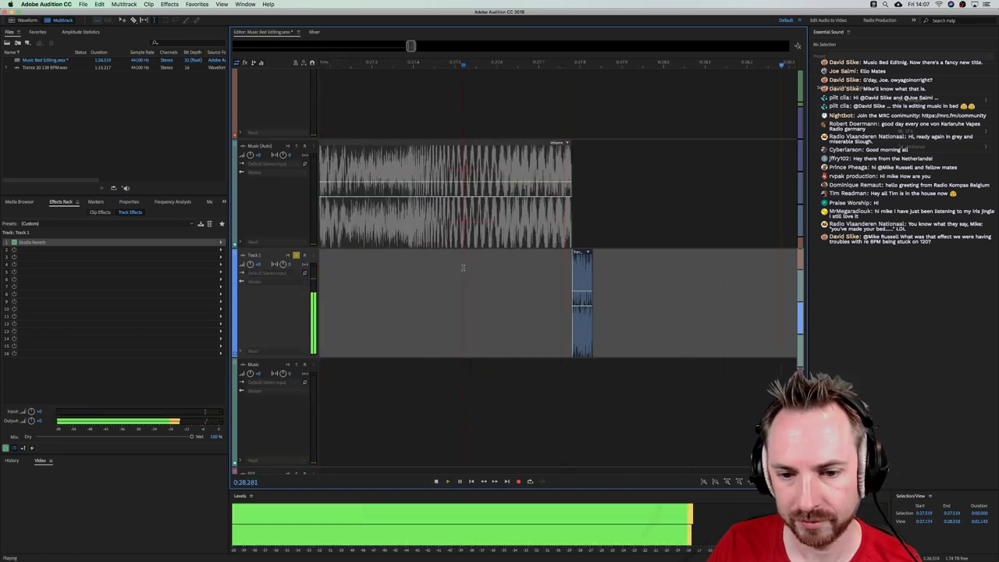
{"action": "key", "text": "space"}
{"action": "scroll", "coordinate": [445, 66], "scroll_direction": "down", "scroll_amount": 5}
{"action": "key", "text": "space"}
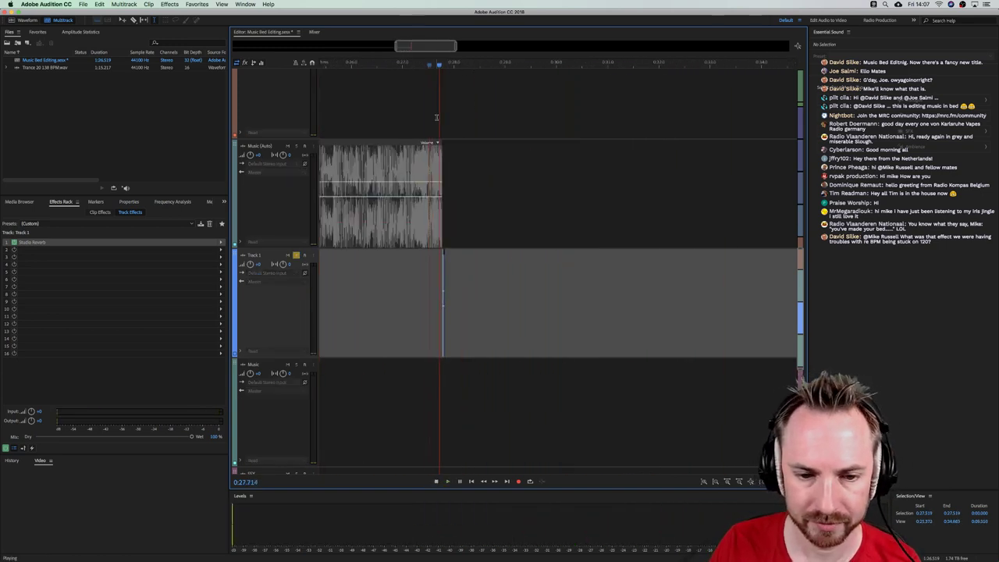
{"action": "key", "text": "space"}
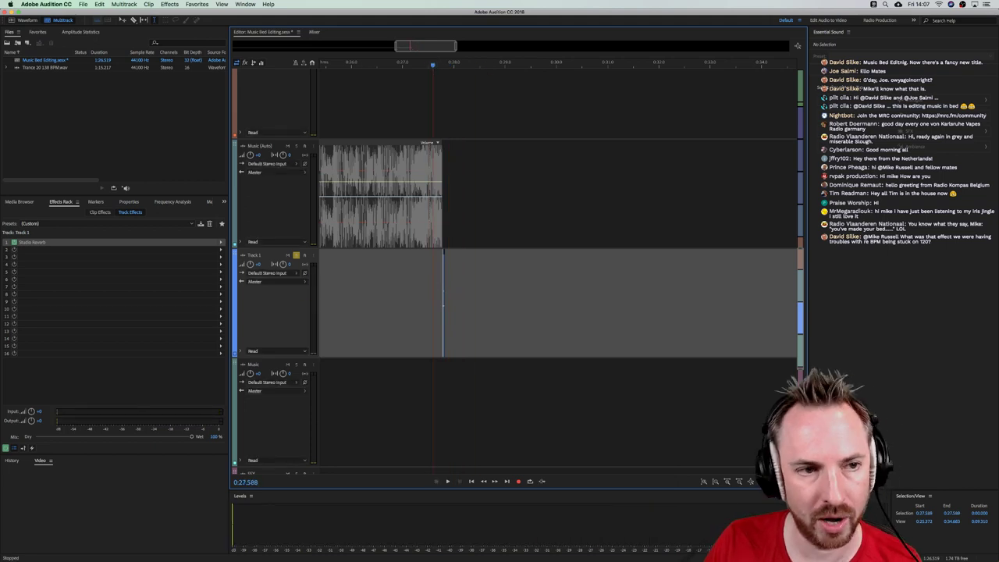
Try bouncing the selected Track 1 to a new track, and undo the bounce
{"action": "left_click", "coordinate": [169, 4]}
{"action": "mouse_move", "coordinate": [123, 4]}
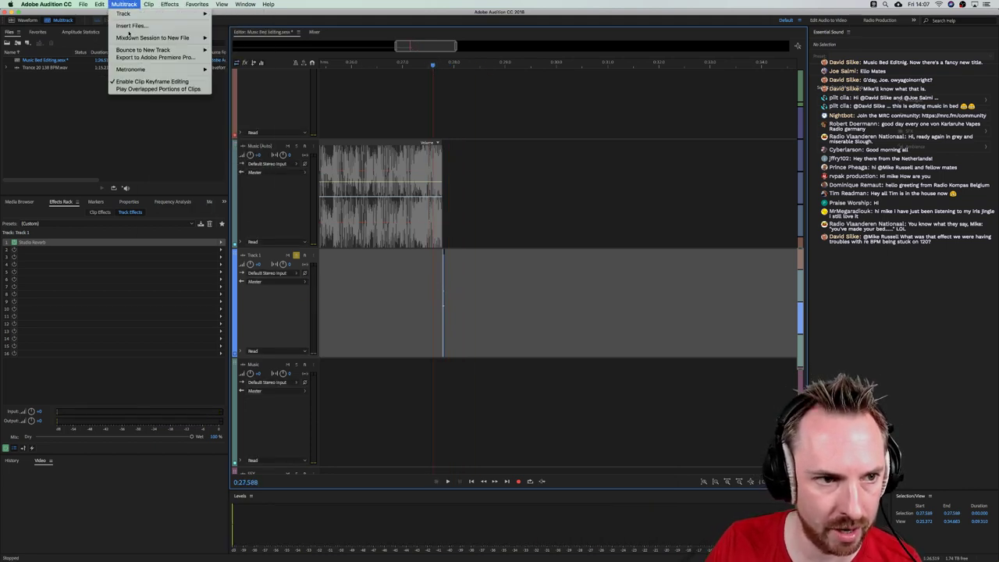
{"action": "mouse_move", "coordinate": [205, 51]}
{"action": "left_click", "coordinate": [238, 50]}
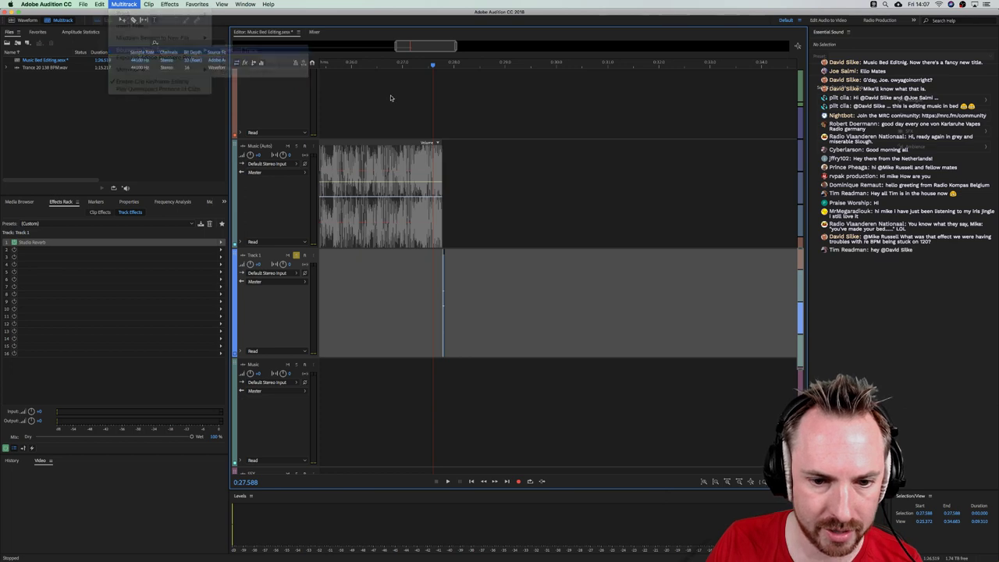
{"action": "scroll", "coordinate": [442, 188], "scroll_direction": "down", "scroll_amount": 3}
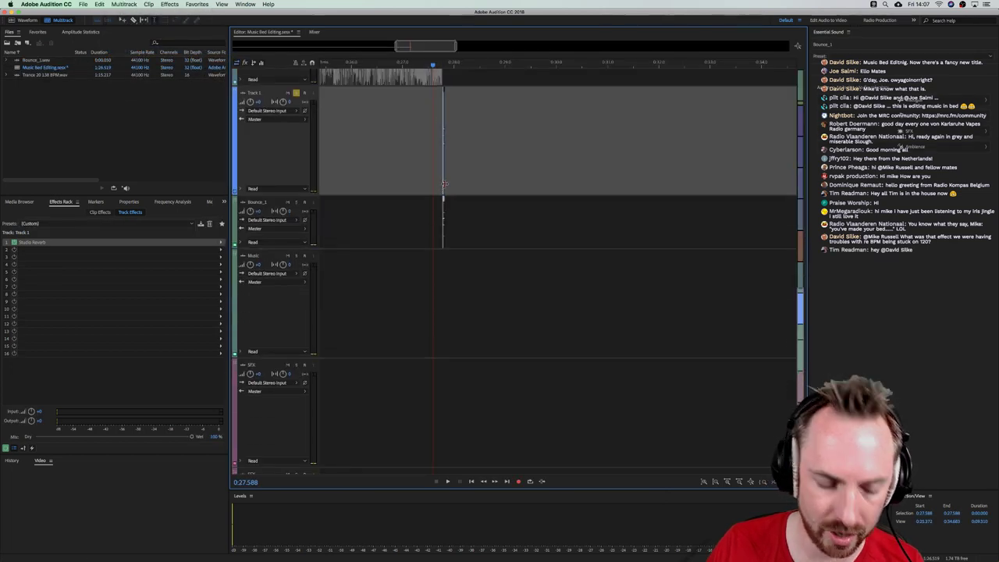
{"action": "key", "text": "super+z"}
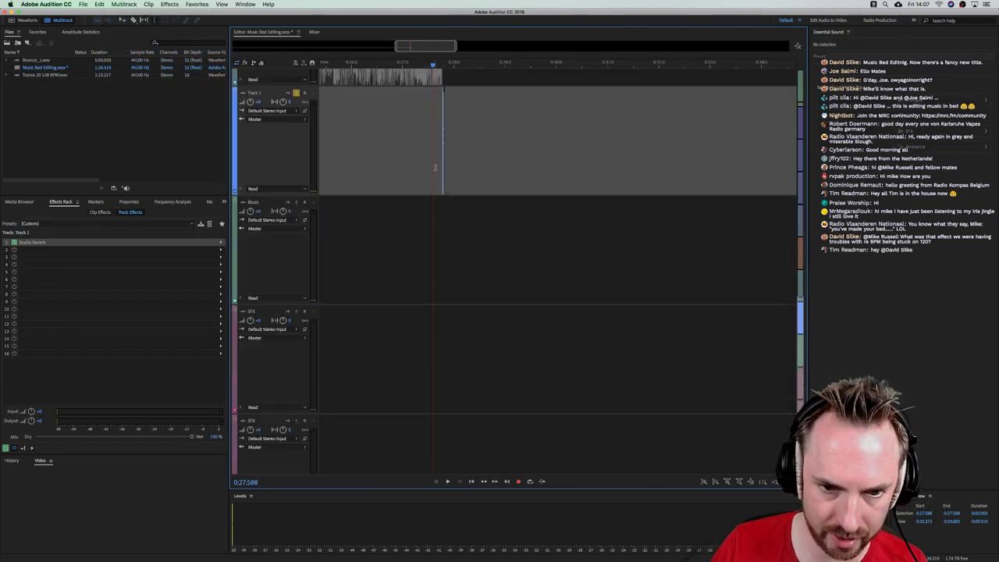
Select the range from about 0:27.636 to 0:30.237 on Track 1 and bounce the time selection to a new track
{"action": "left_click_drag", "start_coordinate": [435, 167], "coordinate": [568, 160]}
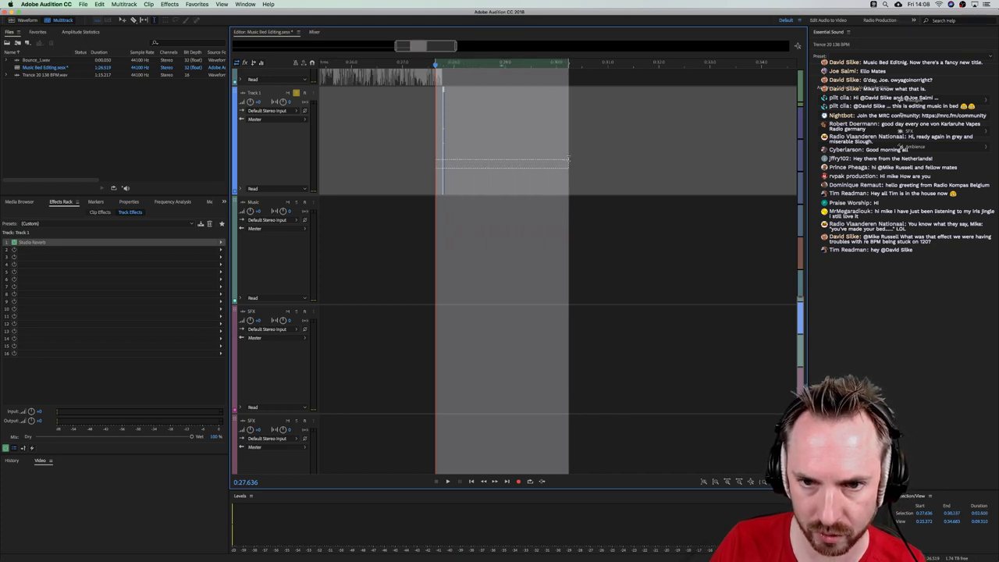
{"action": "left_click", "coordinate": [125, 4]}
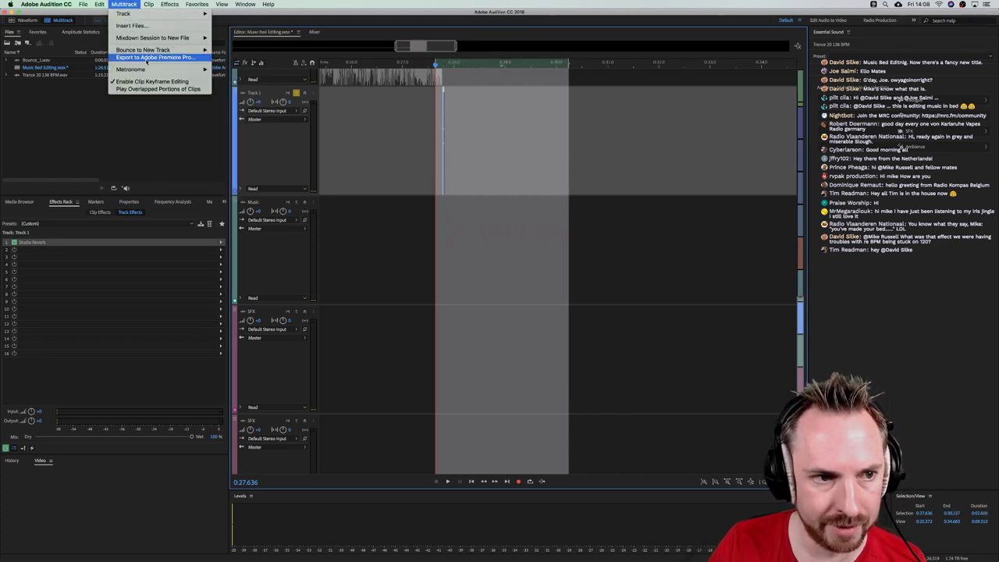
{"action": "mouse_move", "coordinate": [166, 50]}
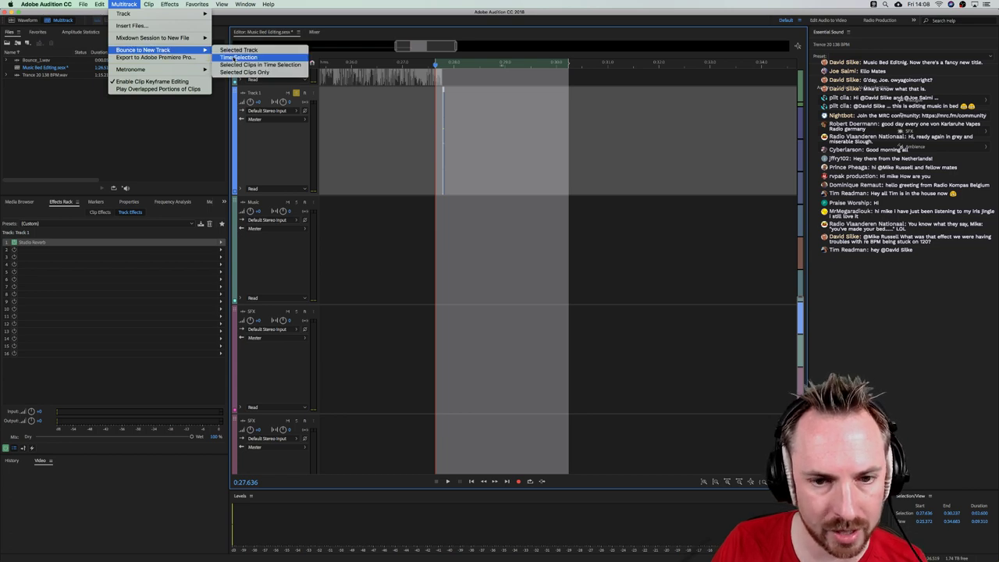
{"action": "left_click", "coordinate": [238, 57]}
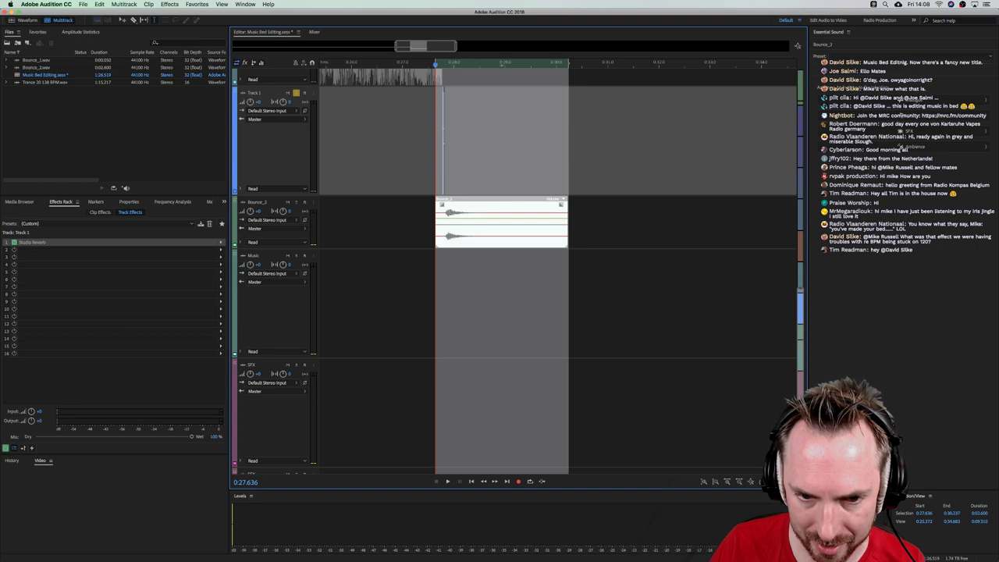
Open the bounced reverb clip in the waveform editor, play it, and return to the multitrack session
{"action": "double_click", "coordinate": [451, 213]}
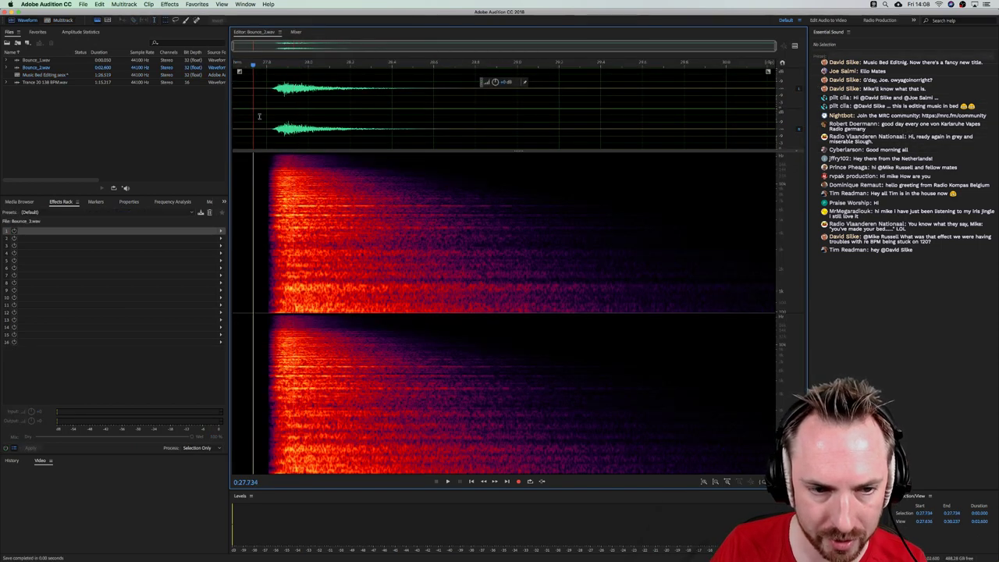
{"action": "key", "text": "space"}
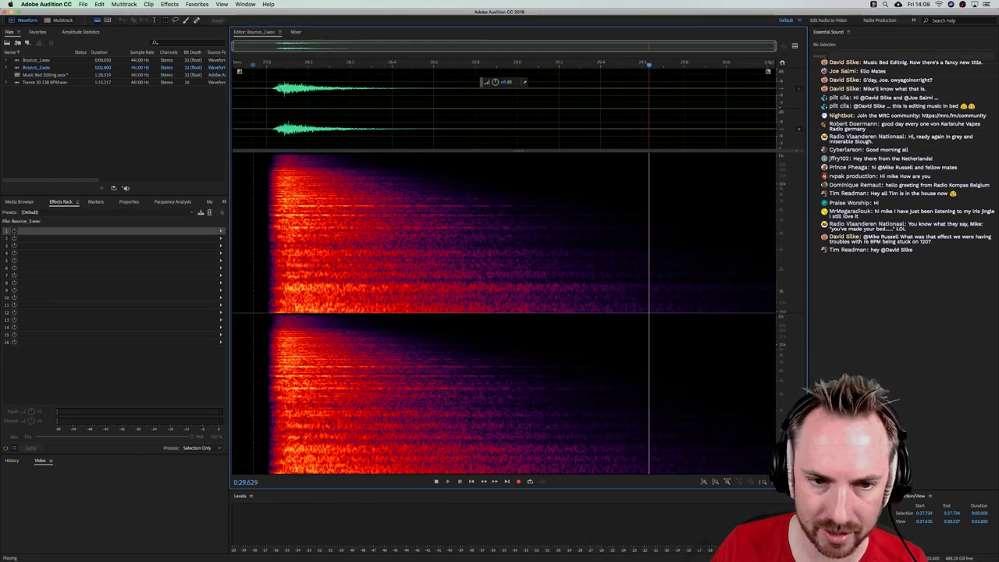
{"action": "left_click", "coordinate": [52, 21]}
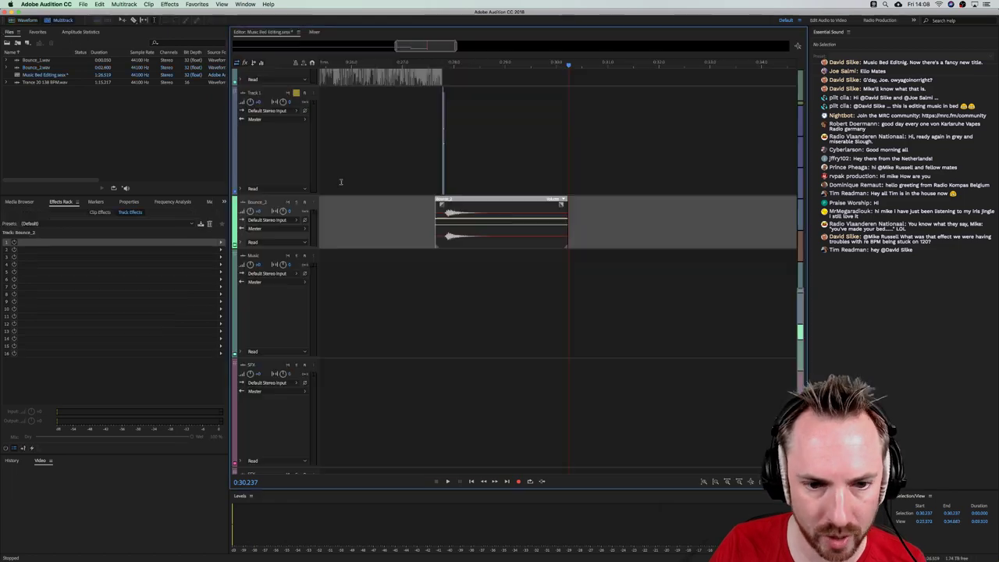
Examine the Studio Reverb settings on Track 1 and close them
{"action": "left_click", "coordinate": [434, 184]}
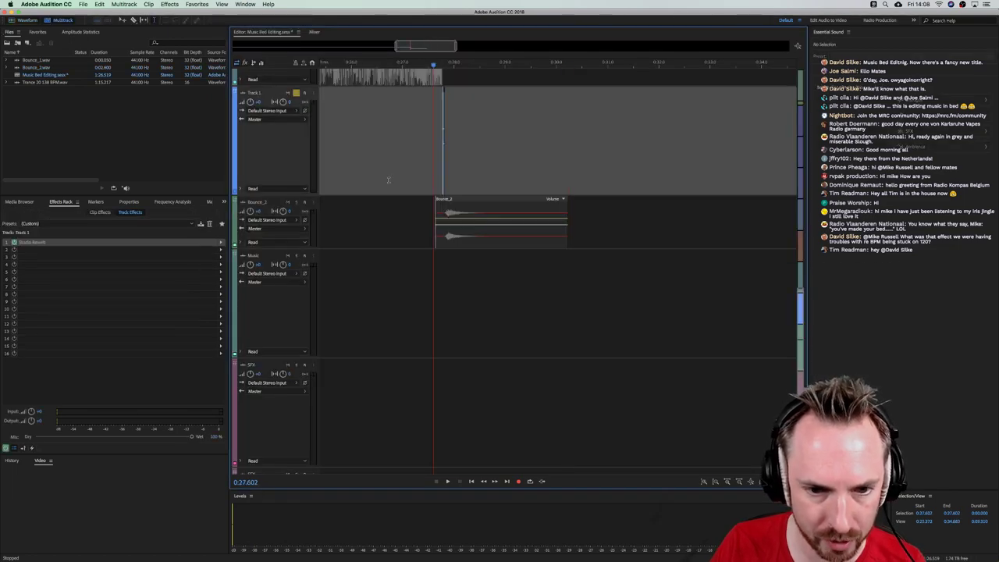
{"action": "double_click", "coordinate": [24, 243]}
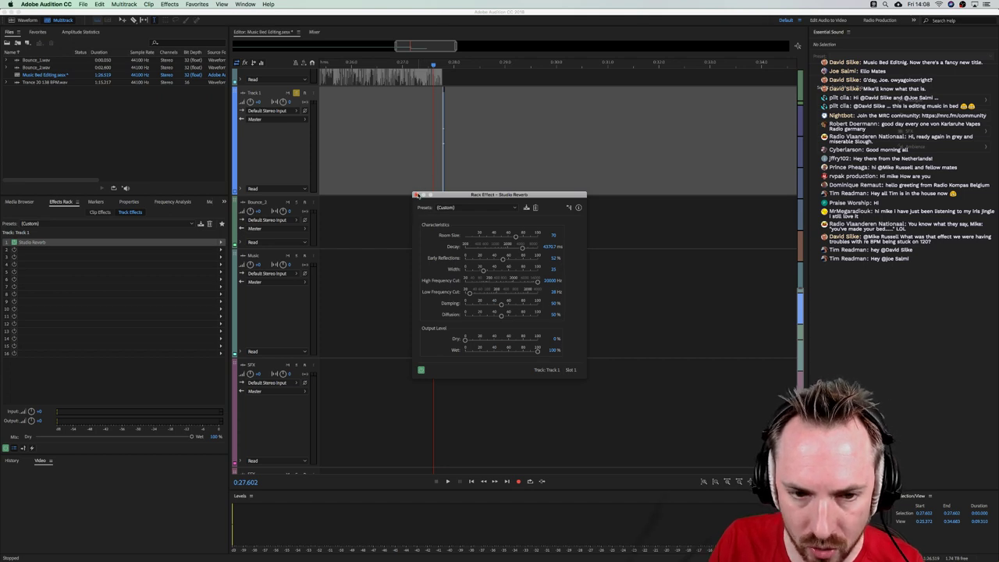
{"action": "left_click", "coordinate": [418, 195]}
Turn off solo on Track 1 and play the full mix at the music bed's ending
{"action": "left_click", "coordinate": [440, 97]}
{"action": "scroll", "coordinate": [440, 66], "scroll_direction": "up", "scroll_amount": 2}
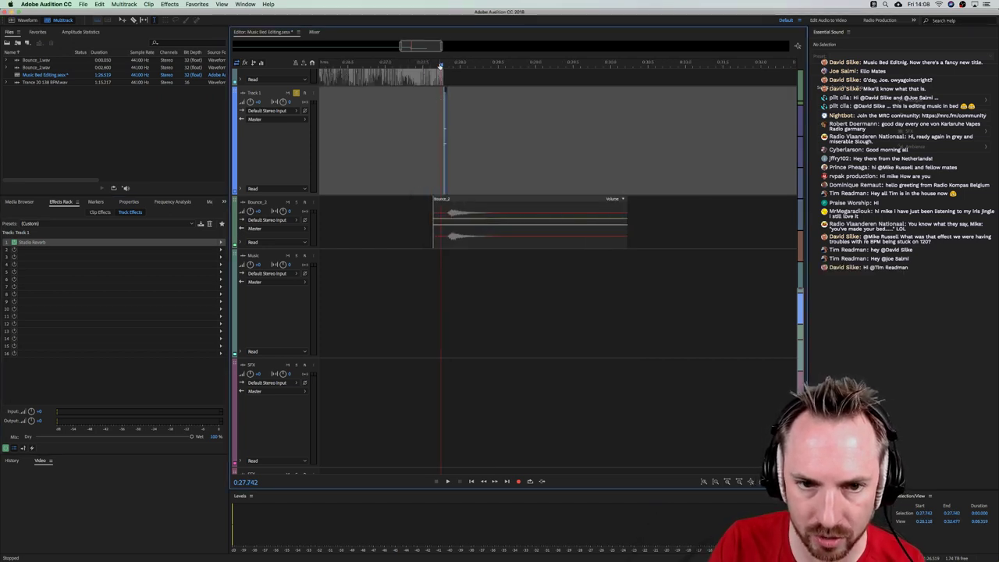
{"action": "scroll", "coordinate": [439, 66], "scroll_direction": "up", "scroll_amount": 2}
{"action": "scroll", "coordinate": [438, 143], "scroll_direction": "up", "scroll_amount": 3}
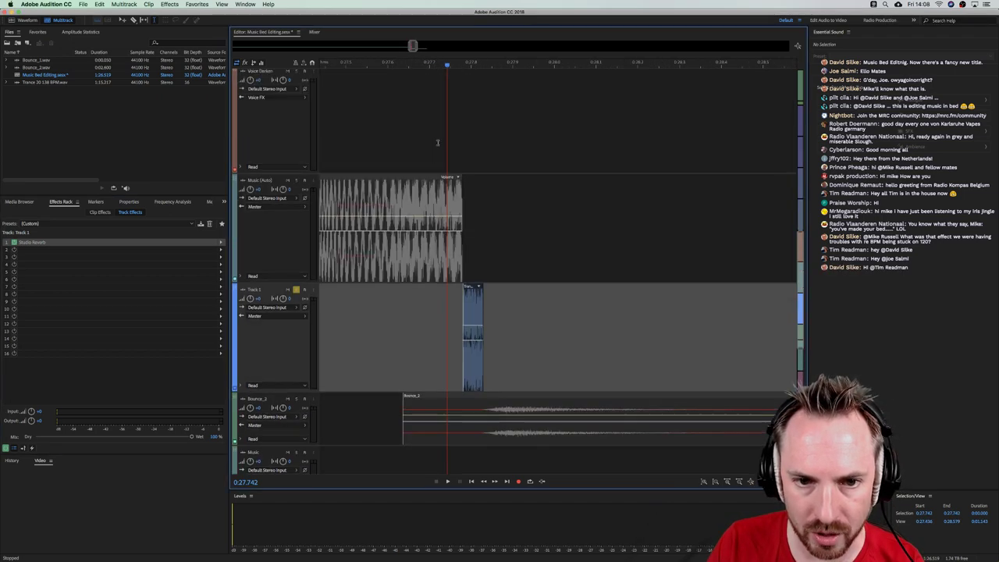
{"action": "left_click", "coordinate": [297, 289]}
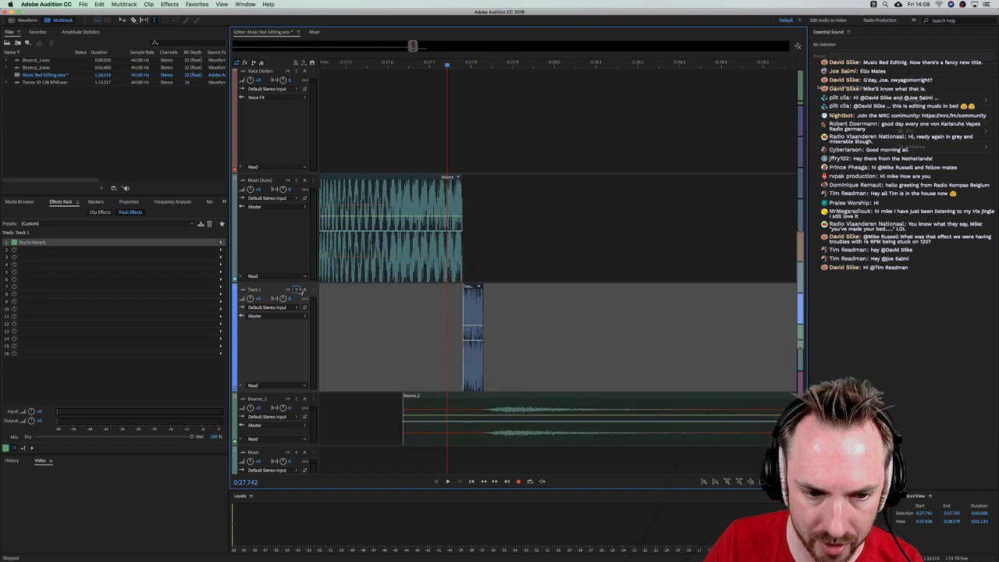
{"action": "left_click", "coordinate": [329, 258]}
{"action": "key", "text": "space"}
{"action": "key", "text": "space"}
Audition the music bed's ending with the bounced reverb tail, starting from about 0:26.828
{"action": "scroll", "coordinate": [411, 66], "scroll_direction": "down", "scroll_amount": 2}
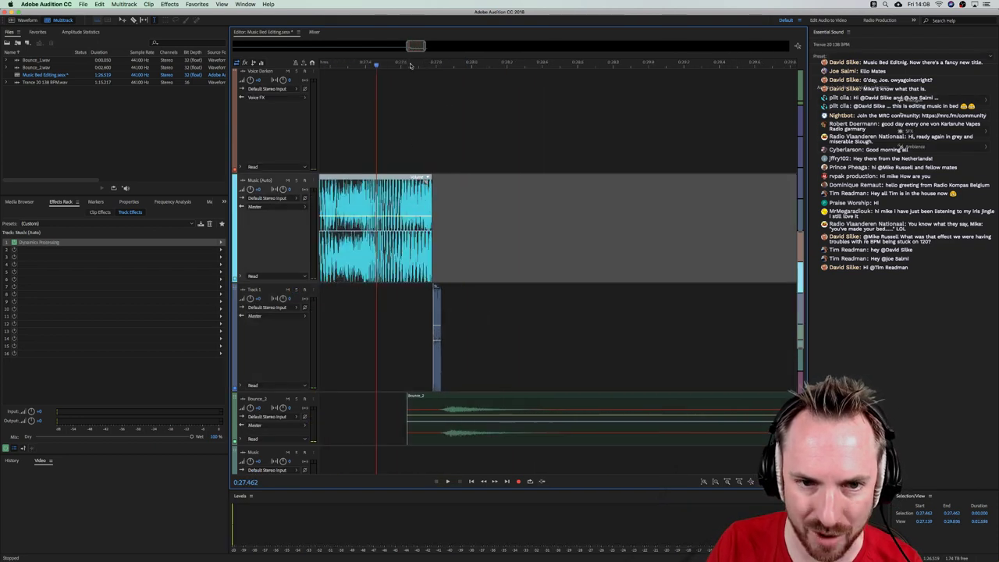
{"action": "scroll", "coordinate": [411, 66], "scroll_direction": "left", "scroll_amount": 5}
{"action": "left_click", "coordinate": [396, 66]}
{"action": "key", "text": "space"}
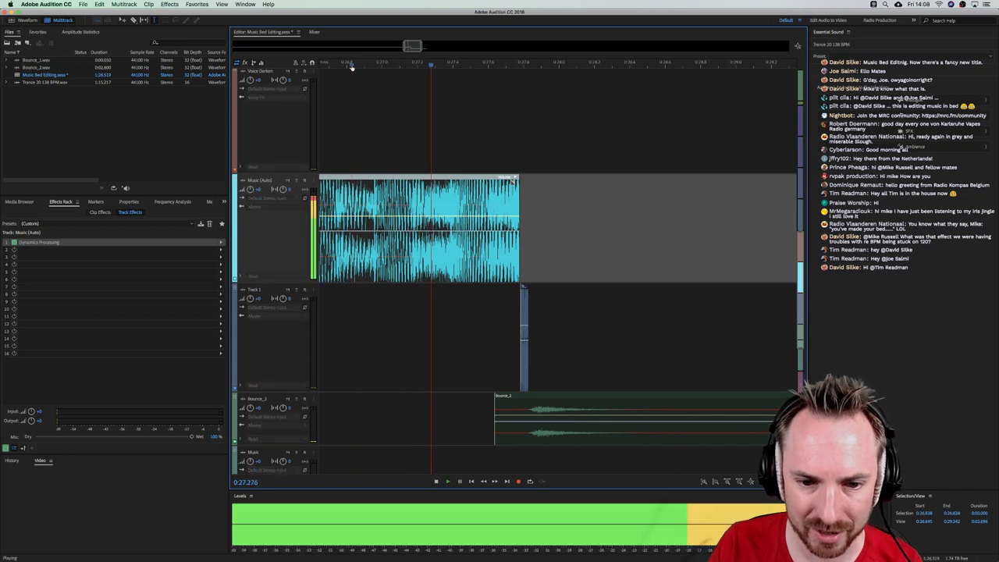
{"action": "key", "text": "space"}
{"action": "left_click", "coordinate": [352, 66]}
{"action": "key", "text": "space"}
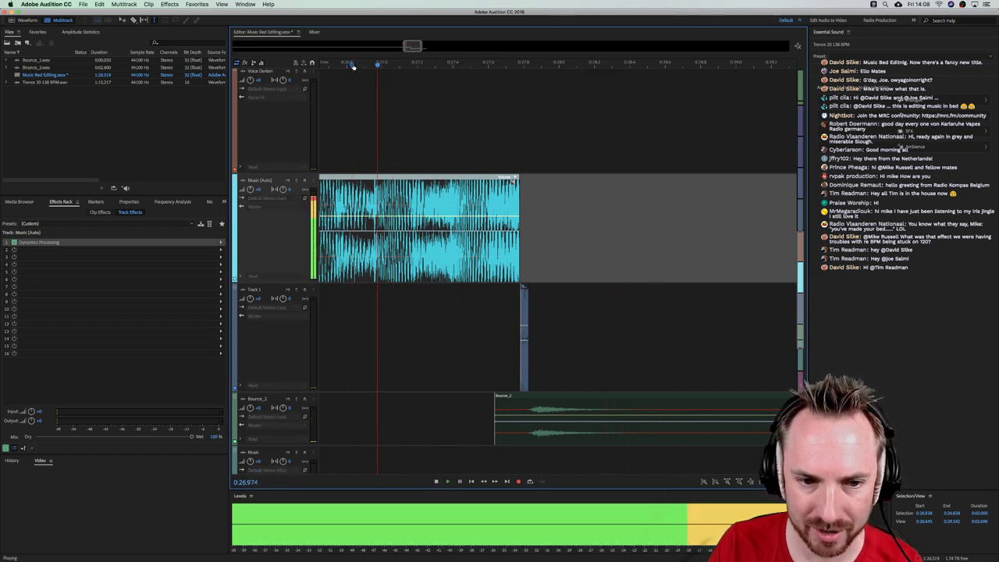
{"action": "key", "text": "space"}
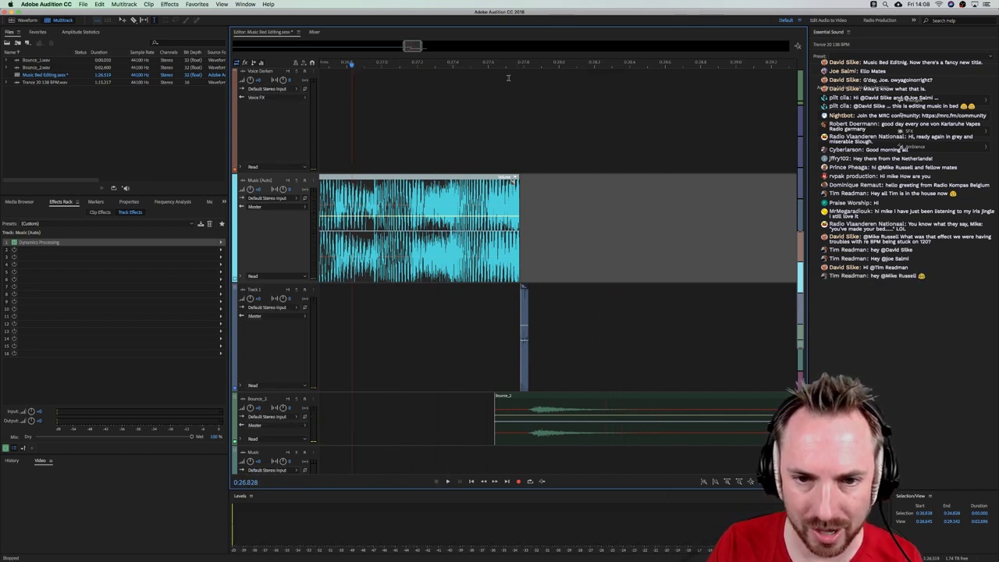
Extend the Music (Auto) clip's end to about 0:27.83, level with the short tail clip, and fade it out from about 0:27.78
{"action": "left_click", "coordinate": [518, 67]}
{"action": "scroll", "coordinate": [517, 68], "scroll_direction": "up", "scroll_amount": 3}
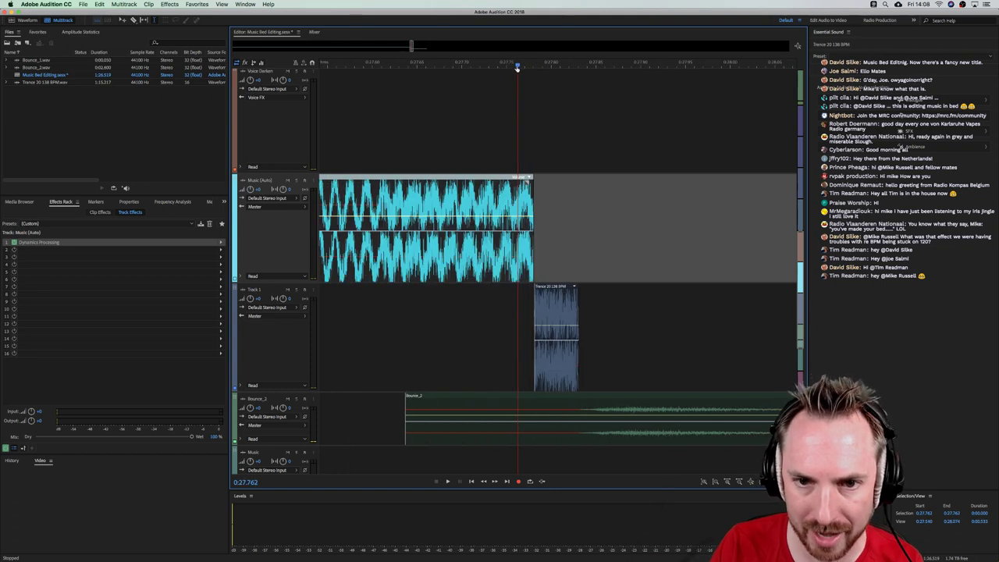
{"action": "mouse_move", "coordinate": [533, 199]}
{"action": "left_mouse_down"}
{"action": "mouse_move", "coordinate": [577, 198]}
{"action": "mouse_move", "coordinate": [533, 204]}
{"action": "left_mouse_up"}
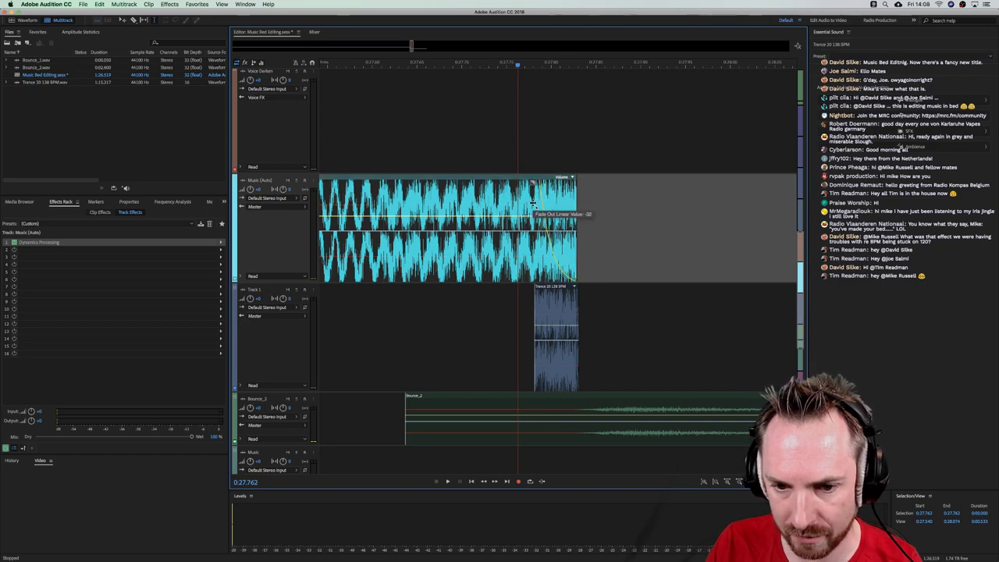
Play the faded music bed ending with its reverb tail from about 0:27.270
{"action": "scroll", "coordinate": [375, 69], "scroll_direction": "down", "scroll_amount": 5}
{"action": "left_click", "coordinate": [327, 112]}
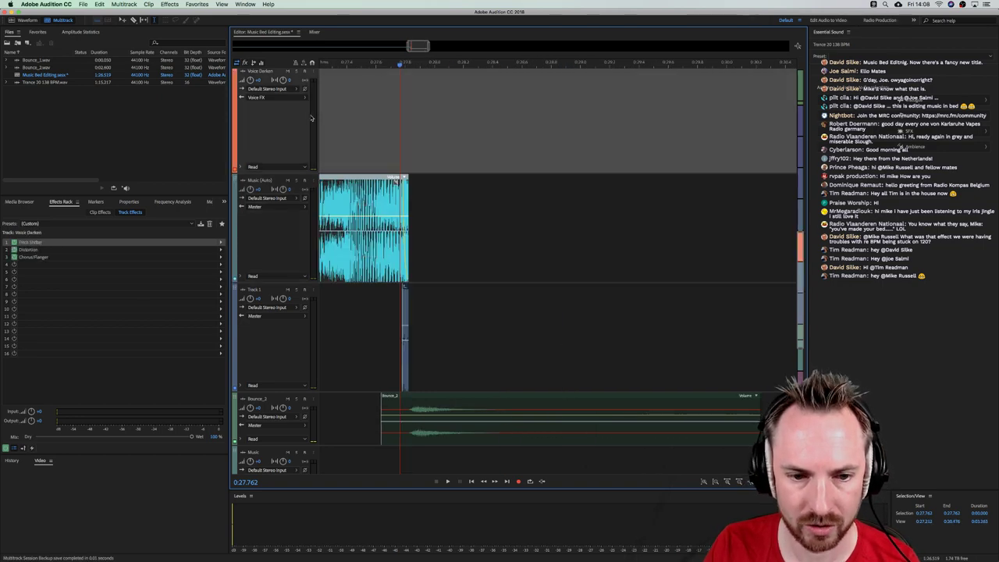
{"action": "key", "text": "space"}
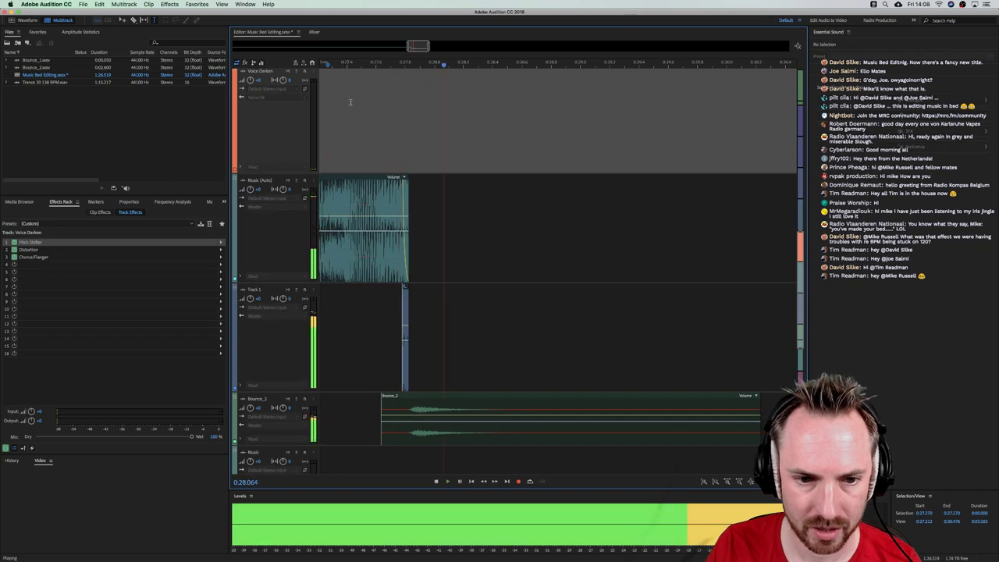
{"action": "key", "text": "space"}
Extend the Music (Auto) clip's end to about 0:27.86 and reshape its fade-out to start at about 0:27.80
{"action": "scroll", "coordinate": [395, 69], "scroll_direction": "up", "scroll_amount": 3}
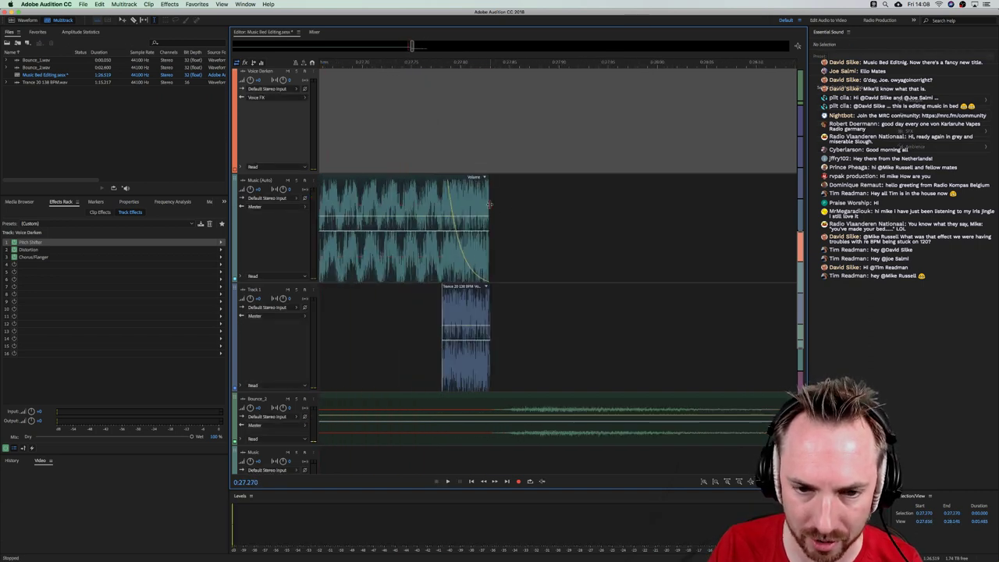
{"action": "left_click_drag", "start_coordinate": [489, 205], "coordinate": [519, 205]}
{"action": "left_click_drag", "start_coordinate": [442, 184], "coordinate": [460, 203]}
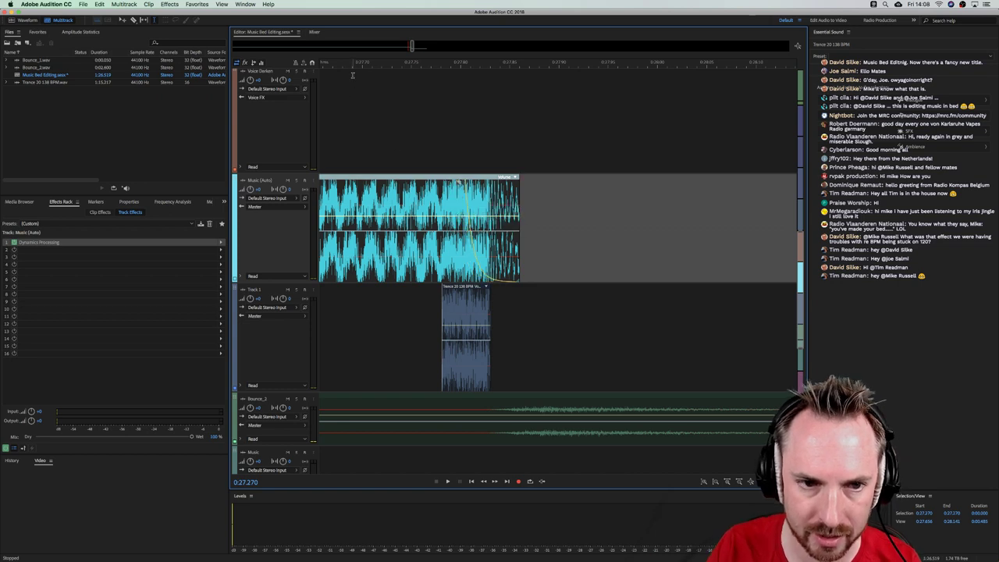
Play the music bed ending with its reverb tail from about 0:27.39
{"action": "scroll", "coordinate": [350, 69], "scroll_direction": "down", "scroll_amount": 4}
{"action": "key", "text": "space"}
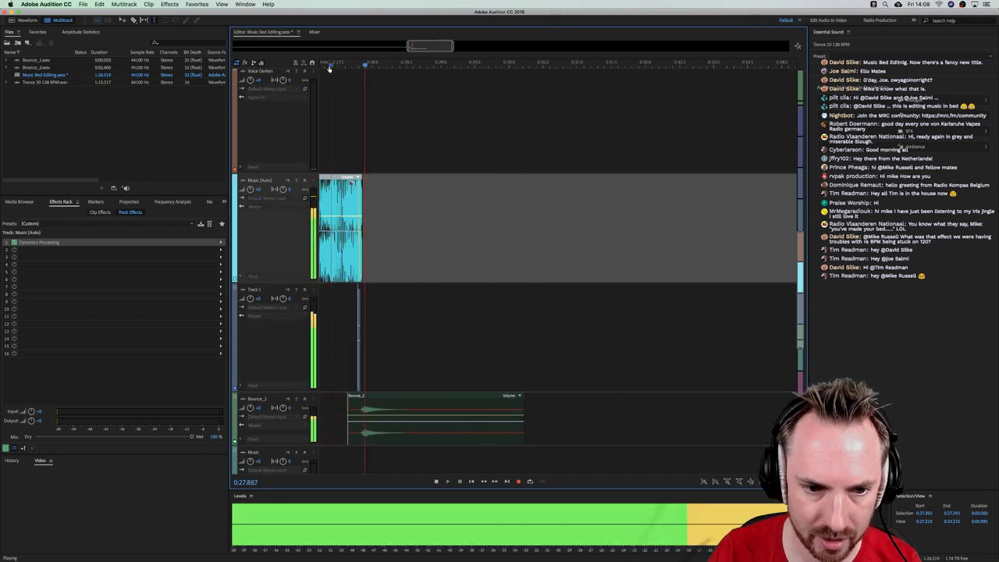
{"action": "key", "text": "space"}
Extend the Music (Auto) clip's end to about 0:27.88 and play the ending from about 0:26.867
{"action": "scroll", "coordinate": [329, 69], "scroll_direction": "up", "scroll_amount": 4}
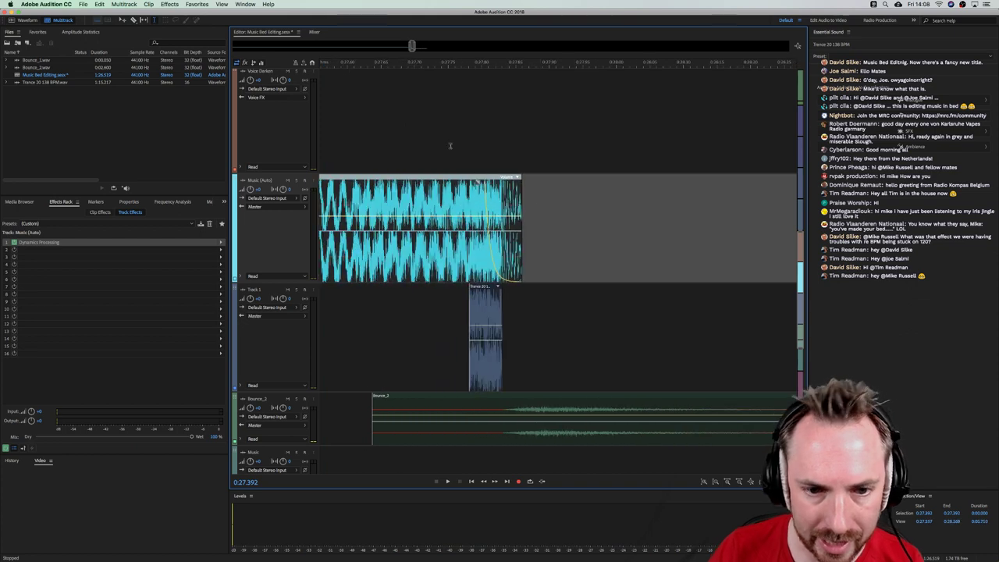
{"action": "left_click_drag", "start_coordinate": [521, 199], "coordinate": [535, 200]}
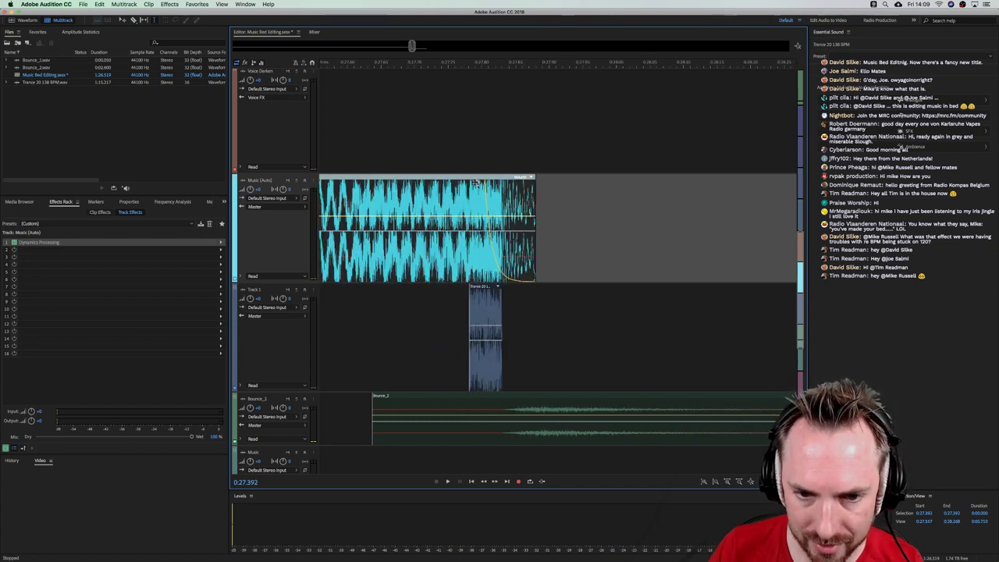
{"action": "scroll", "coordinate": [447, 67], "scroll_direction": "down", "scroll_amount": 2}
{"action": "key", "text": "space"}
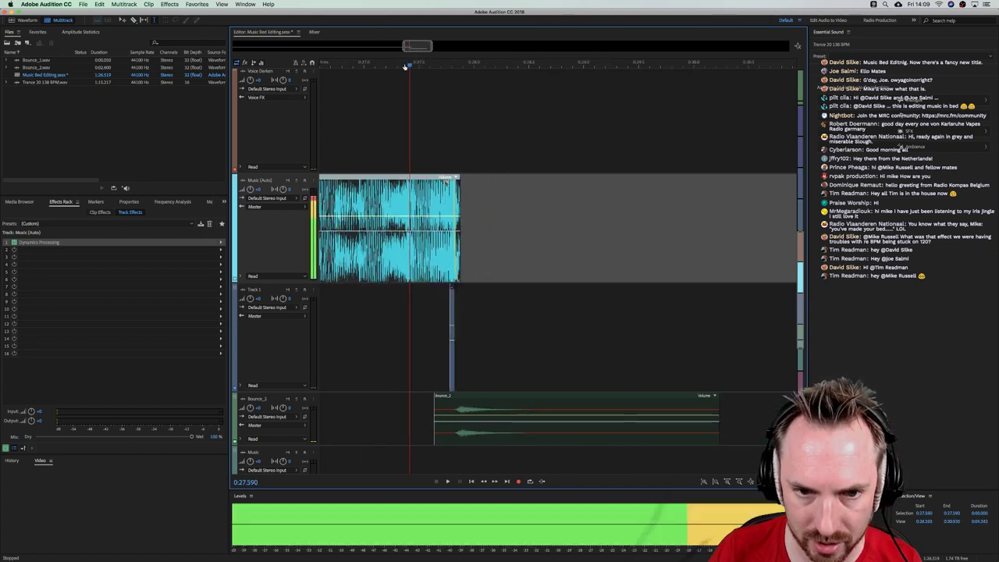
{"action": "key", "text": "space"}
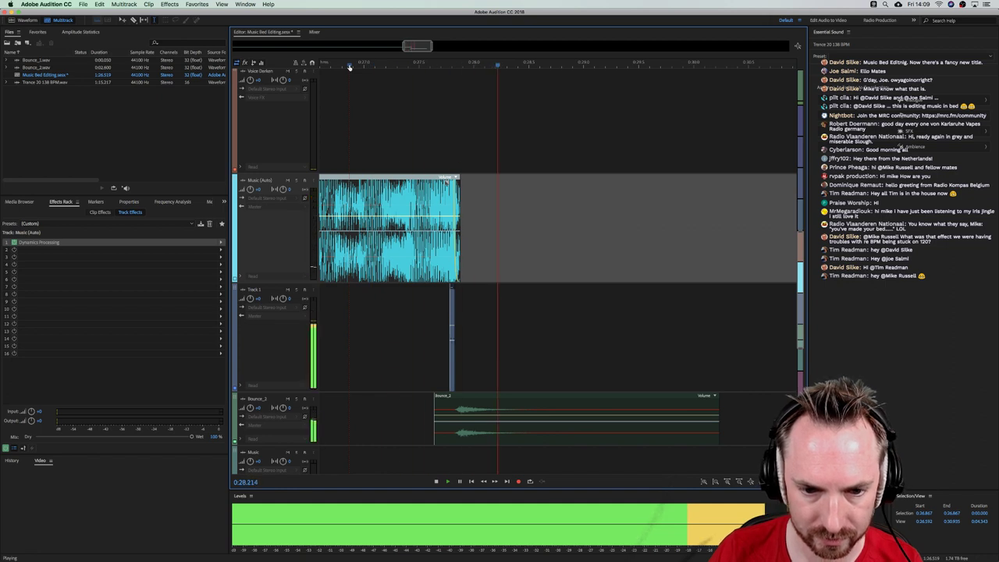
Extend the Music (Auto) clip's end to about 0:27.94 and audition the ending with its reverb tail
{"action": "left_click_drag", "start_coordinate": [459, 189], "coordinate": [466, 189]}
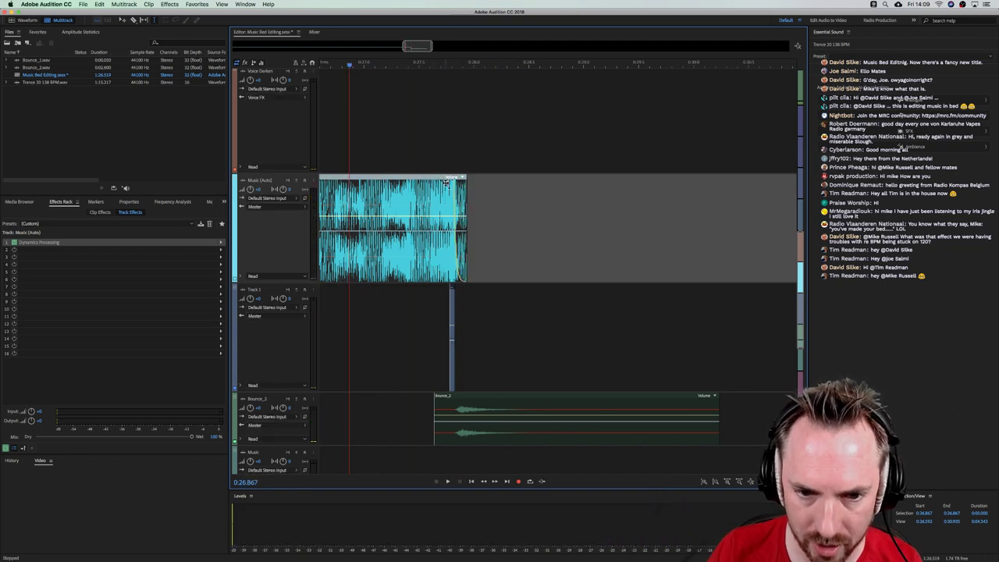
{"action": "key", "text": "space"}
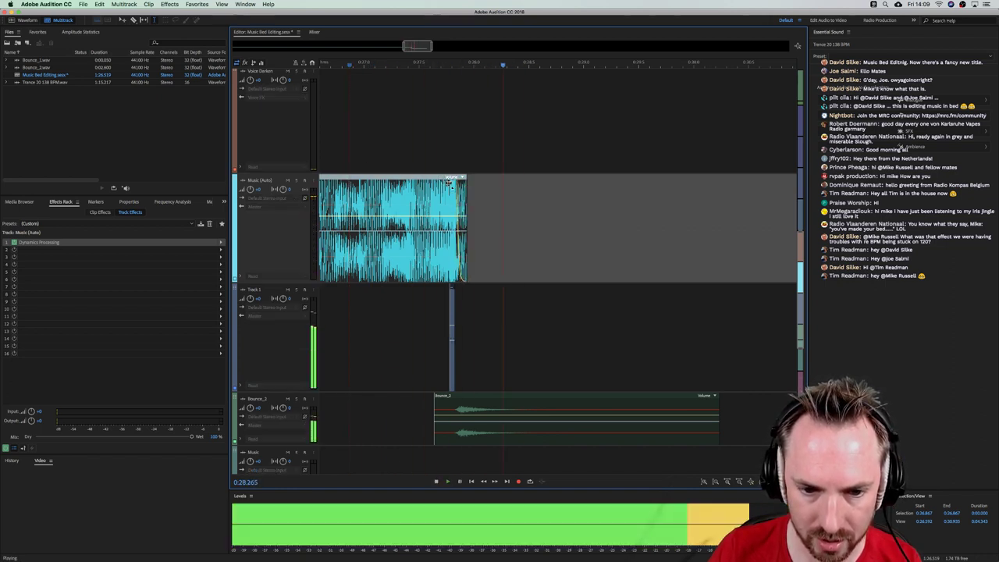
{"action": "key", "text": "space"}
{"action": "key", "text": "space"}
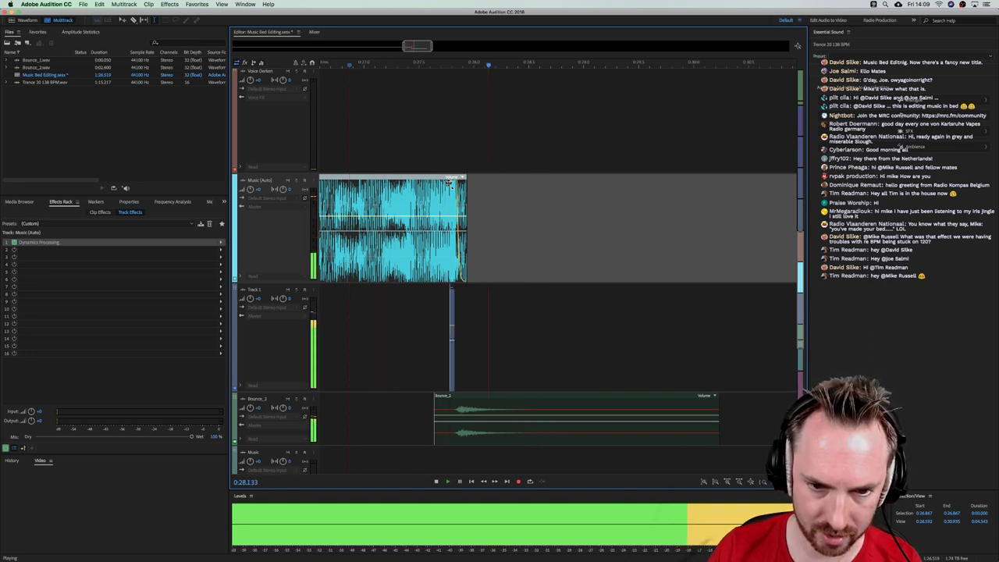
{"action": "key", "text": "space"}
Move the start of the Music (Auto) clip's fade-out to about 0:27.82 and play the ending from about 0:27.348
{"action": "left_click", "coordinate": [455, 69]}
{"action": "scroll", "coordinate": [456, 64], "scroll_direction": "up", "scroll_amount": 6}
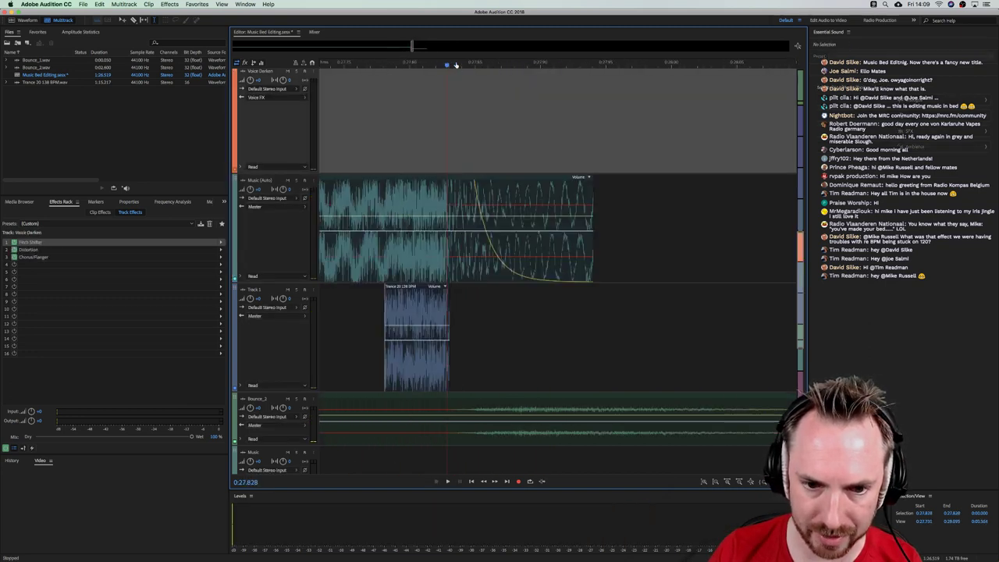
{"action": "left_click", "coordinate": [461, 204]}
{"action": "left_click_drag", "start_coordinate": [437, 196], "coordinate": [442, 185]}
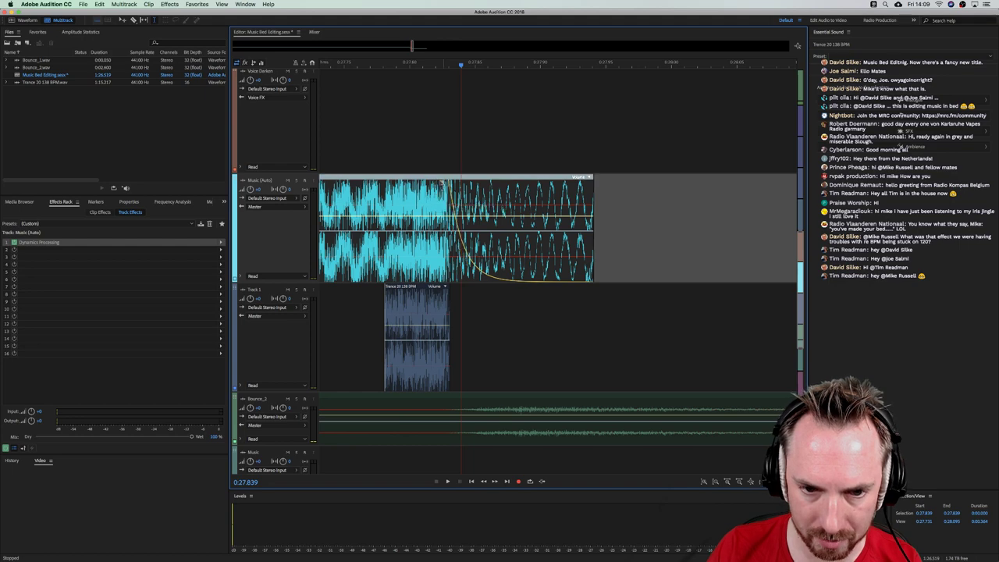
{"action": "scroll", "coordinate": [438, 66], "scroll_direction": "down", "scroll_amount": 5}
{"action": "key", "text": "space"}
{"action": "left_click", "coordinate": [372, 67]}
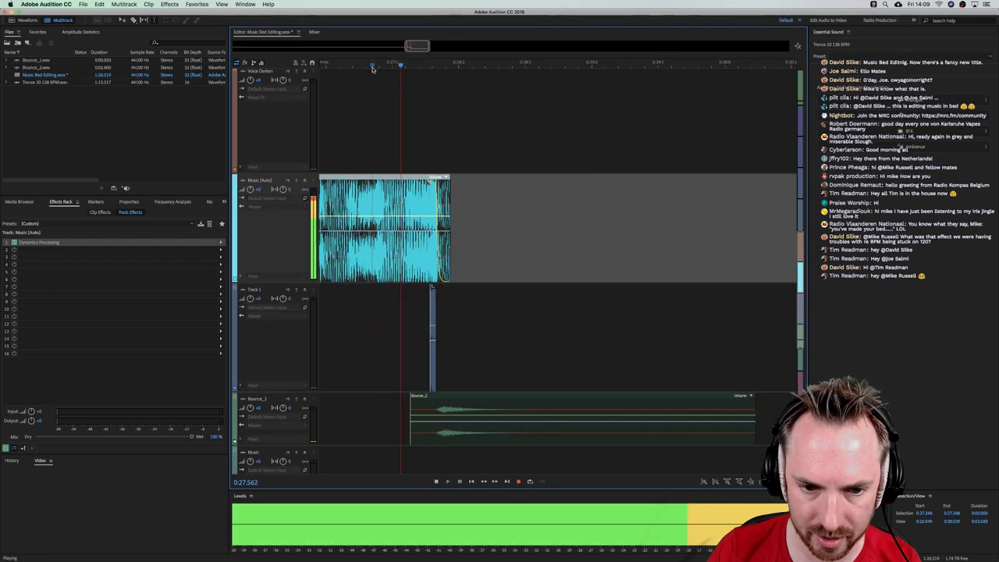
{"action": "key", "text": "space"}
Start the Music (Auto) clip's fade-out earlier, at about 0:27.81, and play the ending from about 0:27.139
{"action": "left_click", "coordinate": [435, 62]}
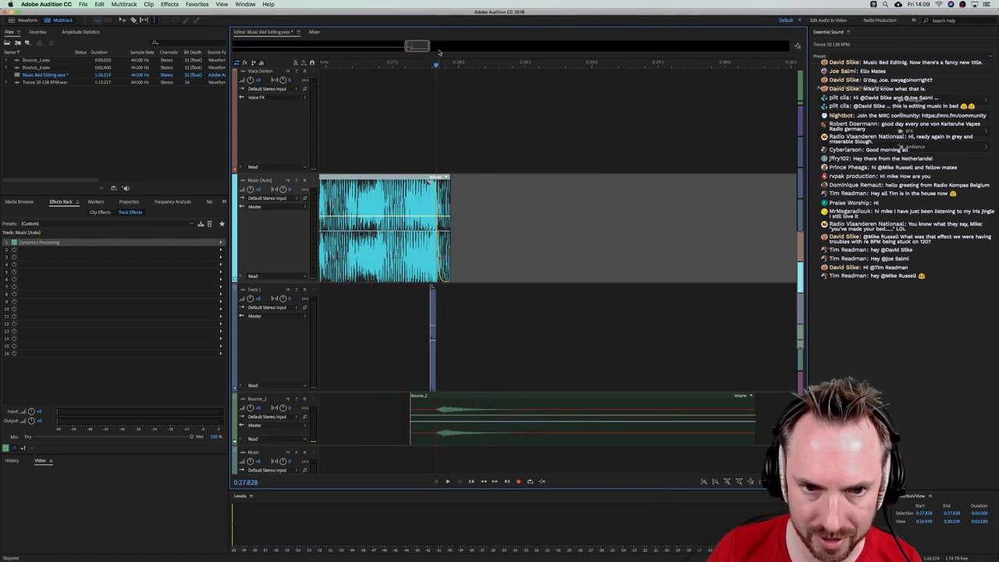
{"action": "scroll", "coordinate": [437, 64], "scroll_direction": "up", "scroll_amount": 5}
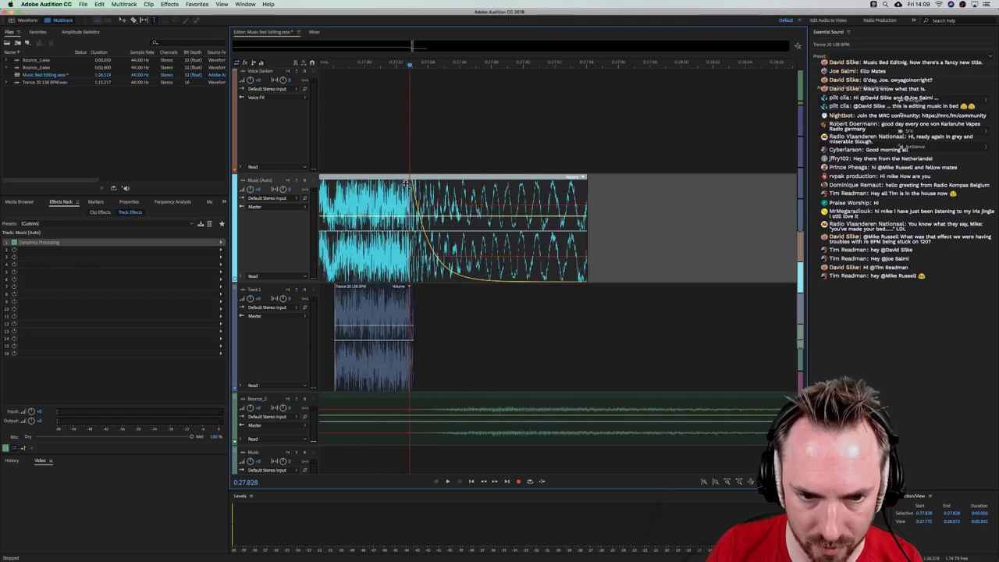
{"action": "left_click_drag", "start_coordinate": [406, 183], "coordinate": [374, 206]}
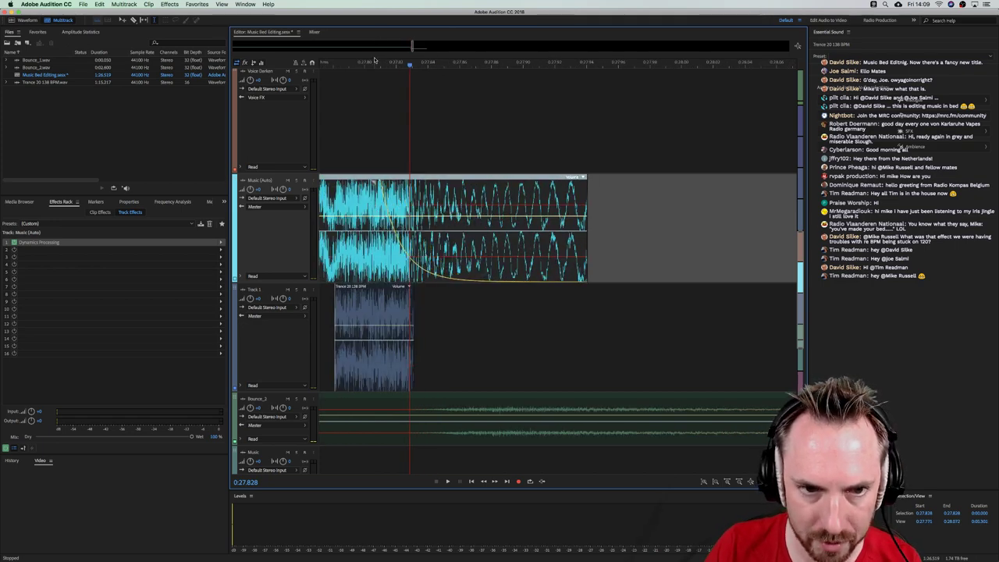
{"action": "scroll", "coordinate": [375, 67], "scroll_direction": "down", "scroll_amount": 5}
{"action": "key", "text": "space"}
{"action": "left_click_drag", "start_coordinate": [325, 66], "coordinate": [314, 64]}
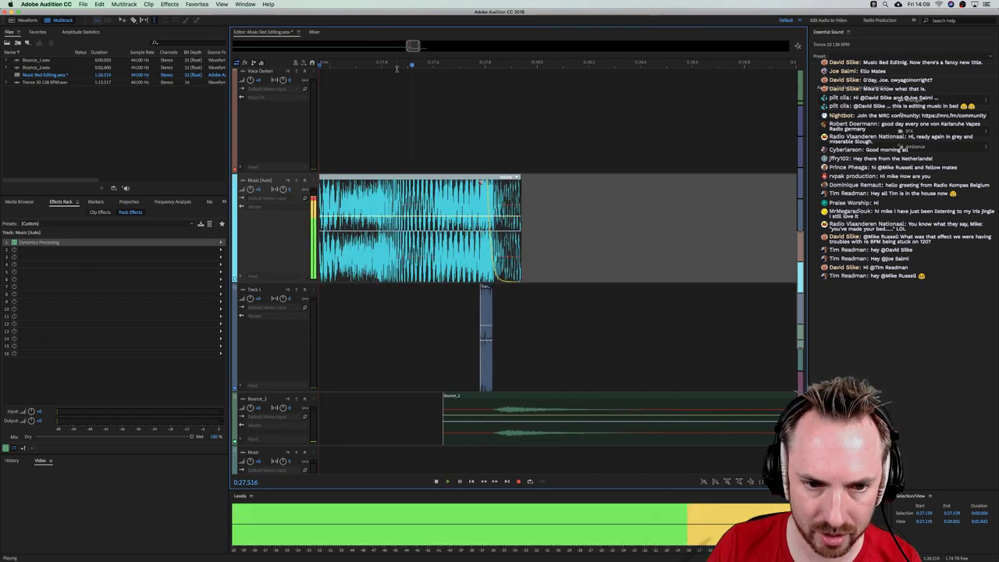
Place the playhead at about 0:24.991, stop playback and show the whole session
{"action": "scroll", "coordinate": [406, 64], "scroll_direction": "down", "scroll_amount": 5}
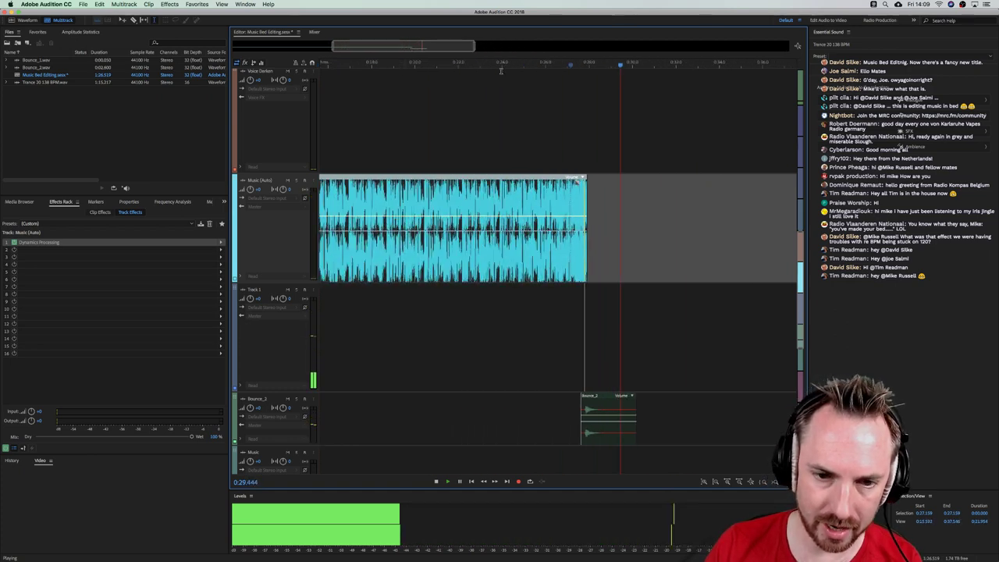
{"action": "scroll", "coordinate": [553, 117], "scroll_direction": "left", "scroll_amount": 2}
{"action": "left_click", "coordinate": [554, 115]}
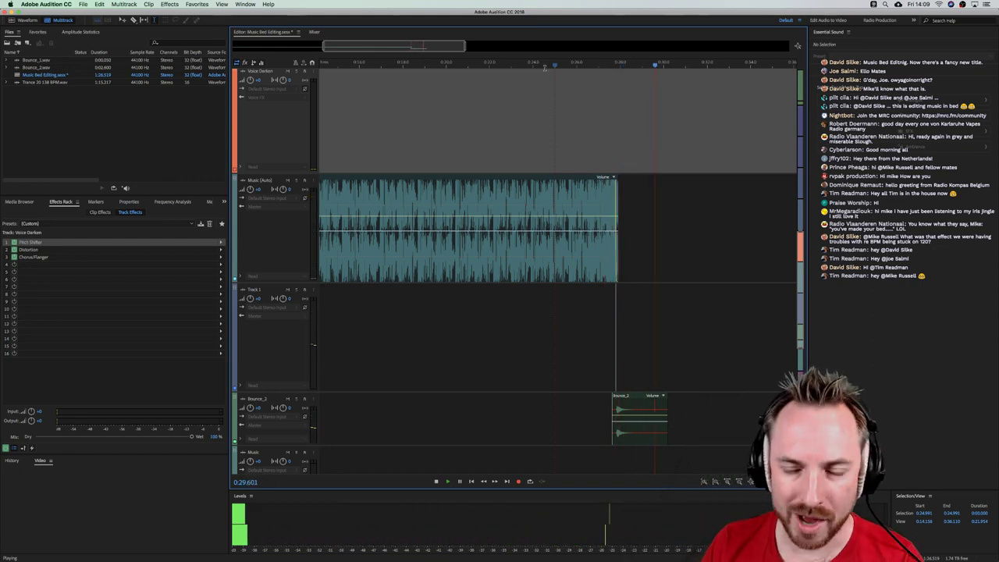
{"action": "key", "text": "space"}
{"action": "key", "text": "backslash"}
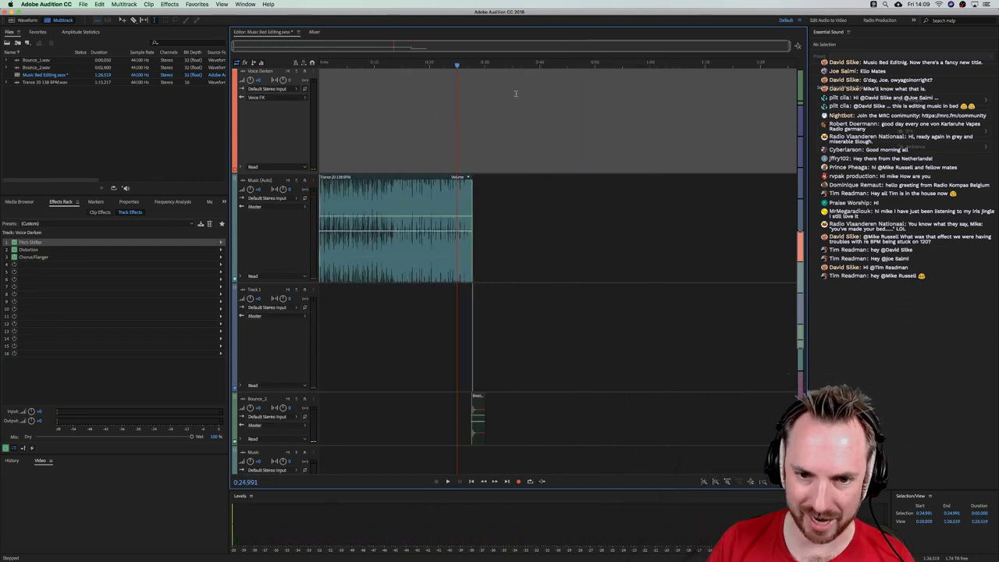
Set the Music (Auto) clip's fade-out to start at about 0:27.80, over the middle of the short Track 1 clip
{"action": "left_click", "coordinate": [493, 213]}
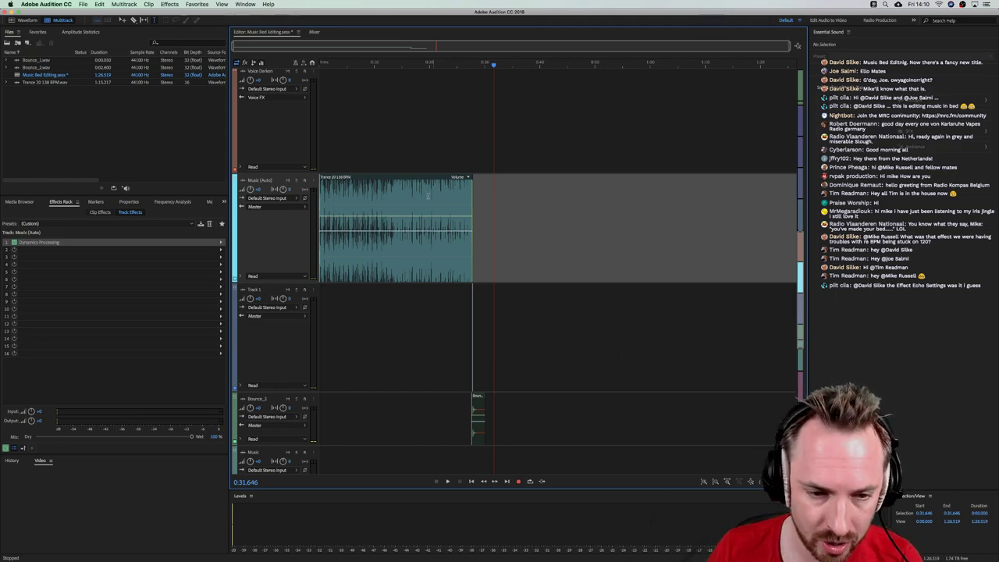
{"action": "left_click", "coordinate": [453, 196]}
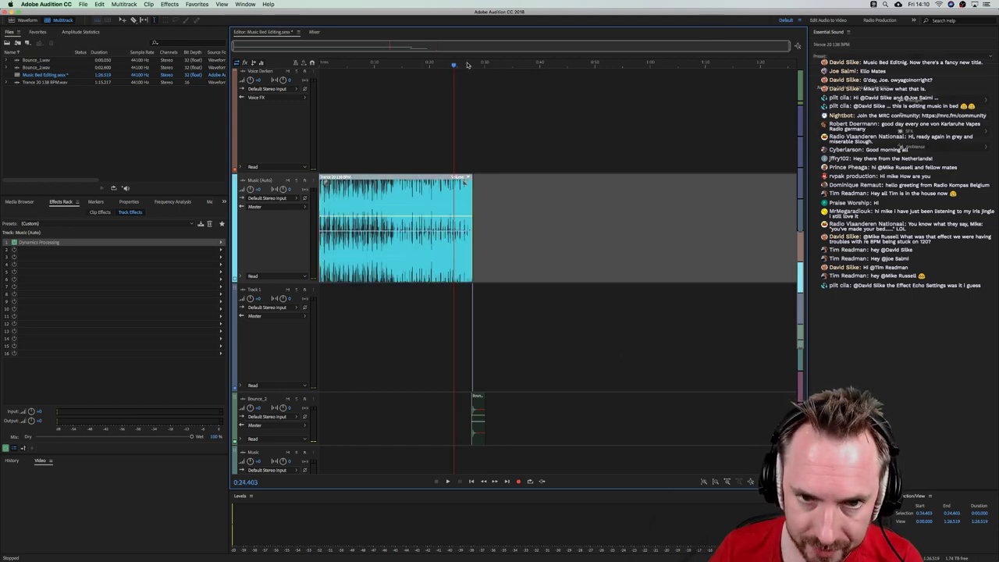
{"action": "scroll", "coordinate": [466, 65], "scroll_direction": "up", "scroll_amount": 5}
{"action": "left_click", "coordinate": [580, 202]}
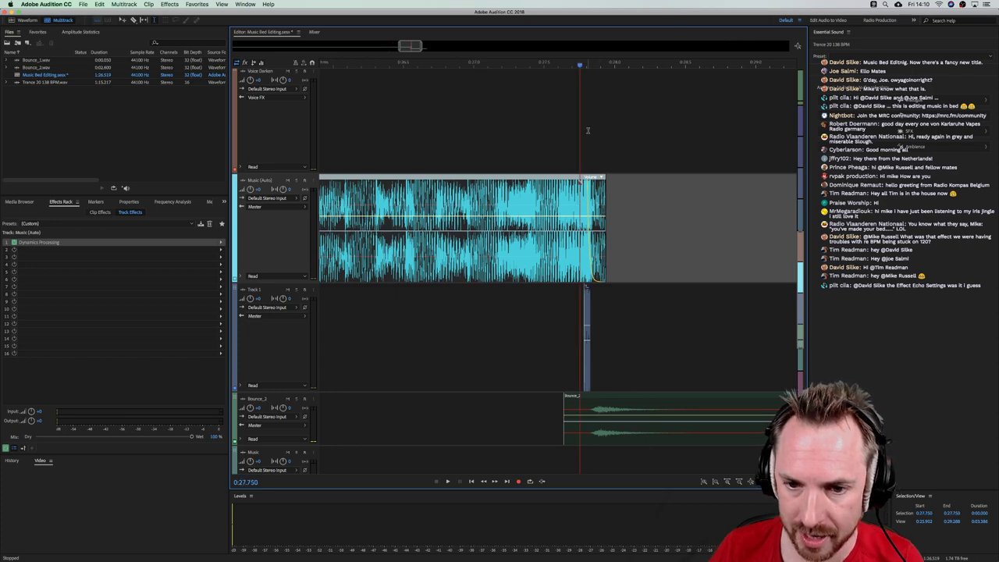
{"action": "scroll", "coordinate": [594, 65], "scroll_direction": "up", "scroll_amount": 8}
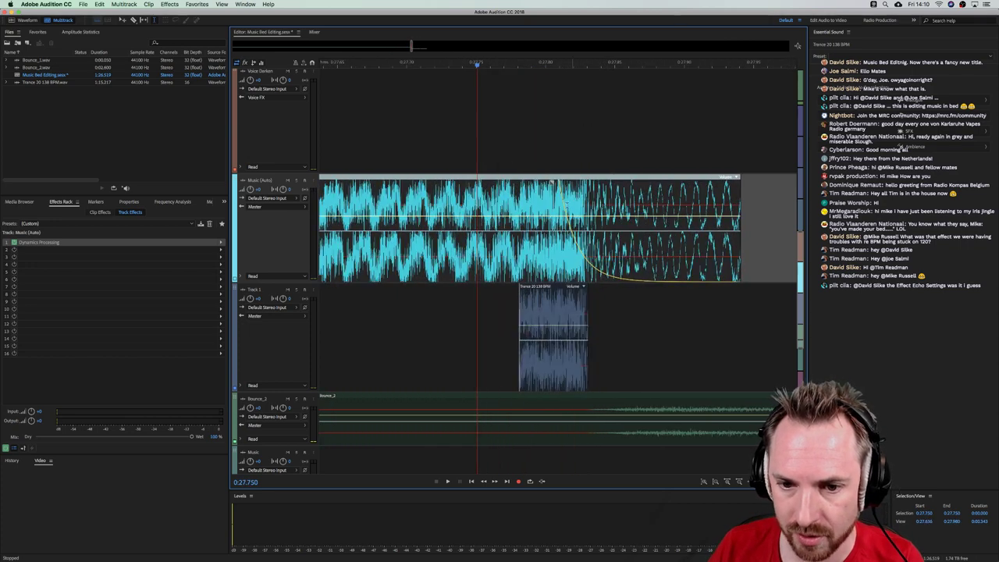
{"action": "left_click_drag", "start_coordinate": [552, 182], "coordinate": [556, 182]}
{"action": "left_click", "coordinate": [549, 304]}
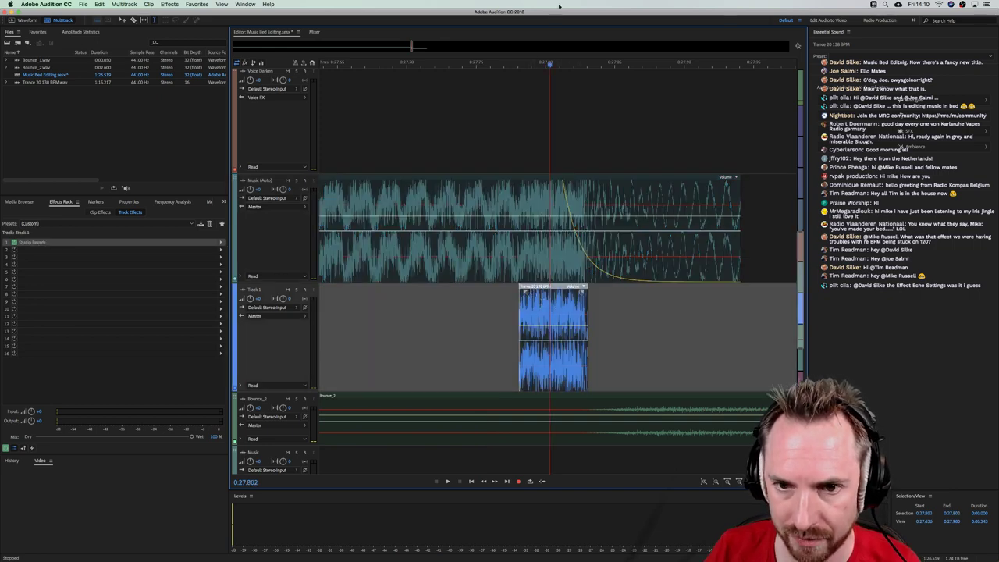
{"action": "scroll", "coordinate": [549, 61], "scroll_direction": "up", "scroll_amount": 4}
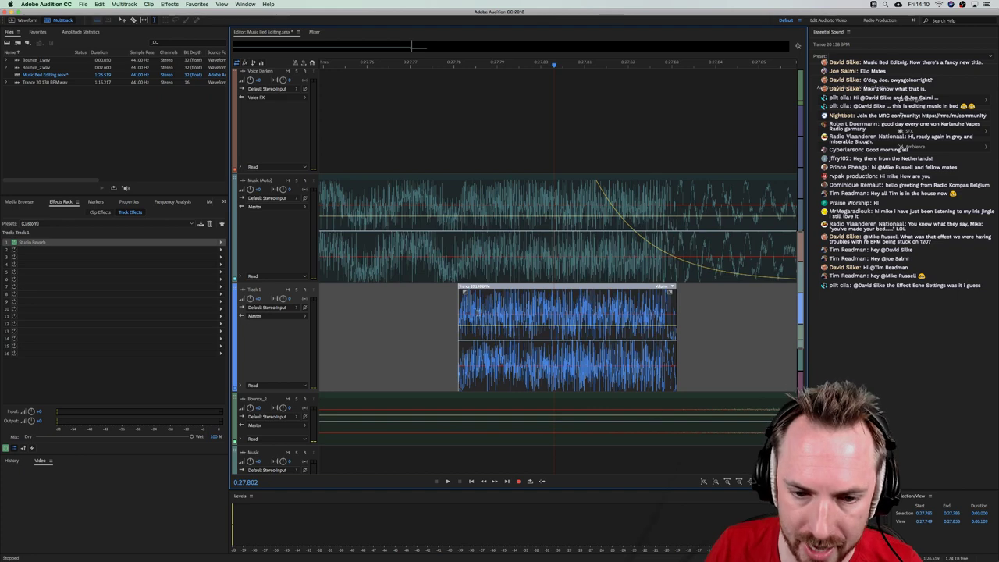
{"action": "left_click", "coordinate": [702, 261]}
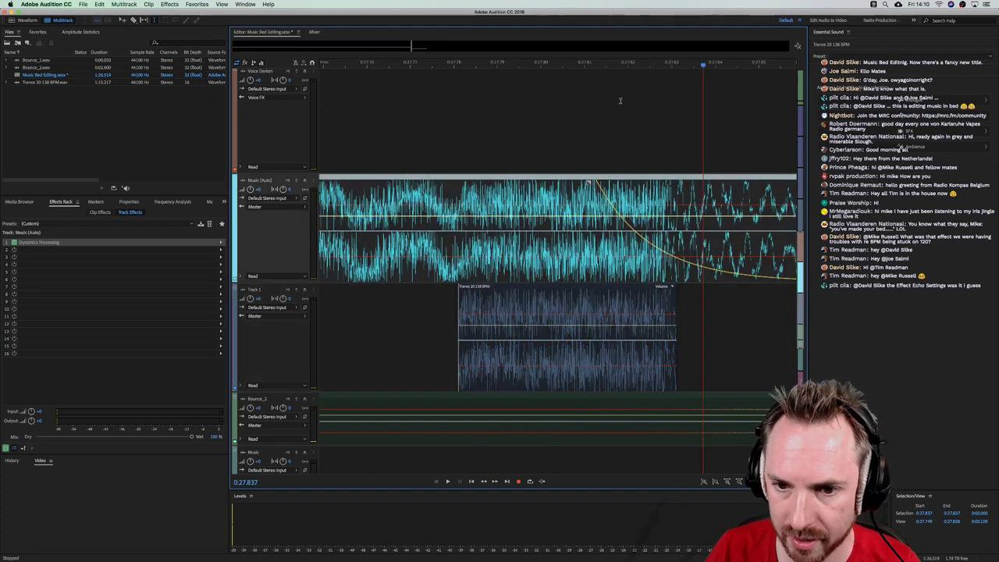
{"action": "left_click_drag", "start_coordinate": [591, 182], "coordinate": [558, 183]}
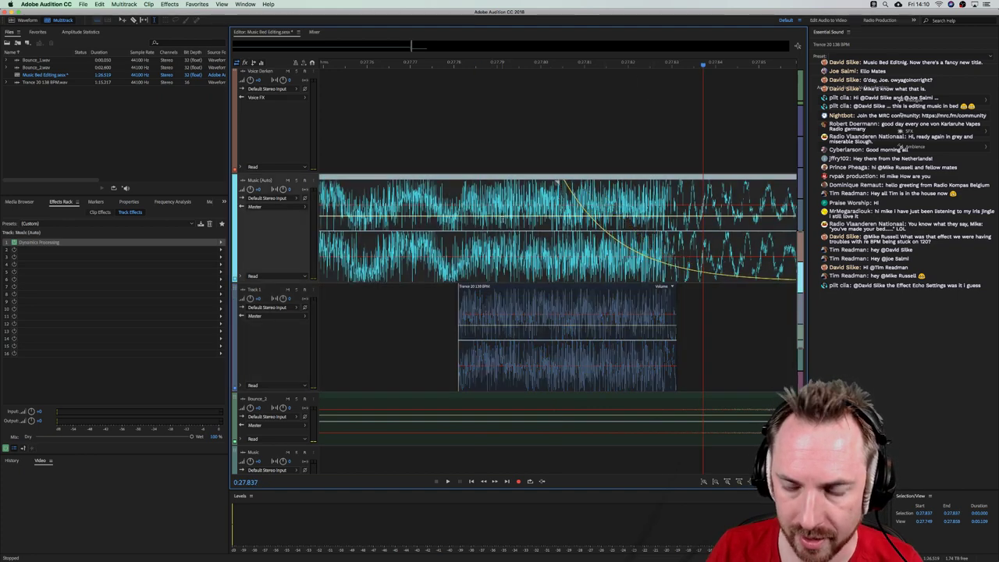
Add a short fade-in and fade-out to the Track 1 clip and place the playhead at about 0:27.520 for playback
{"action": "left_click", "coordinate": [492, 300]}
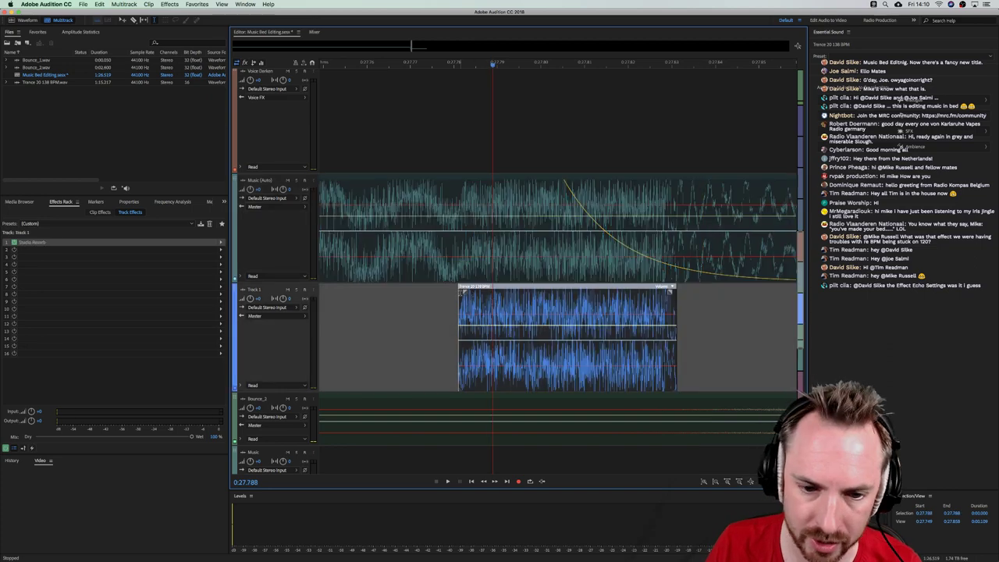
{"action": "mouse_move", "coordinate": [464, 292]}
{"action": "left_mouse_down"}
{"action": "mouse_move", "coordinate": [547, 301]}
{"action": "mouse_move", "coordinate": [550, 354]}
{"action": "mouse_move", "coordinate": [485, 327]}
{"action": "mouse_move", "coordinate": [473, 311]}
{"action": "mouse_move", "coordinate": [482, 289]}
{"action": "left_mouse_up"}
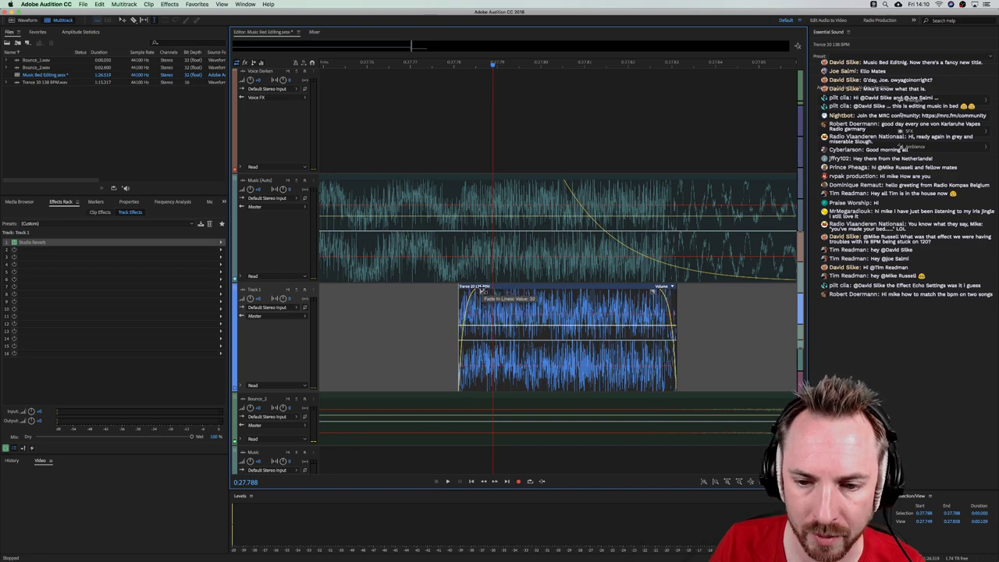
{"action": "scroll", "coordinate": [484, 61], "scroll_direction": "down", "scroll_amount": 8}
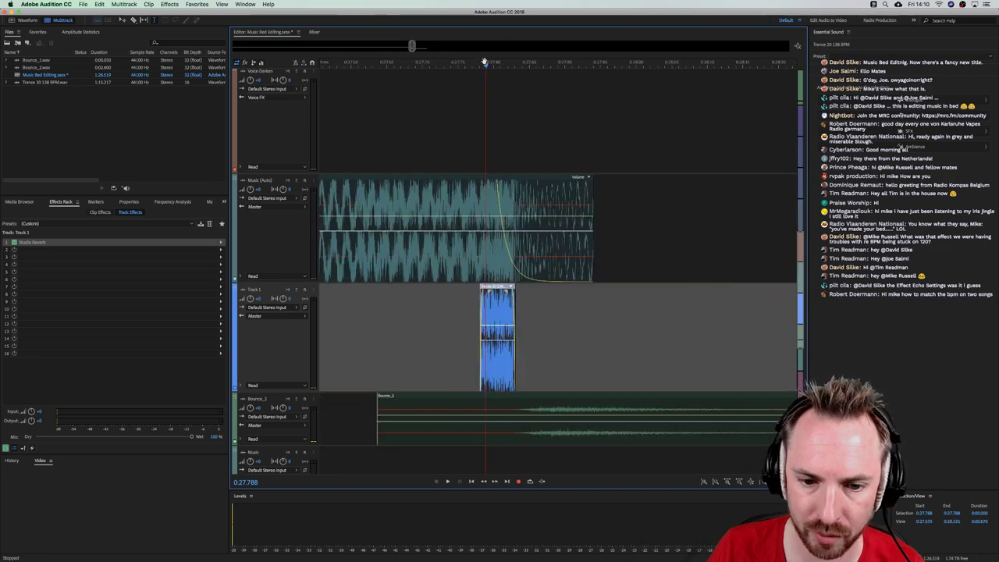
{"action": "left_click", "coordinate": [386, 316]}
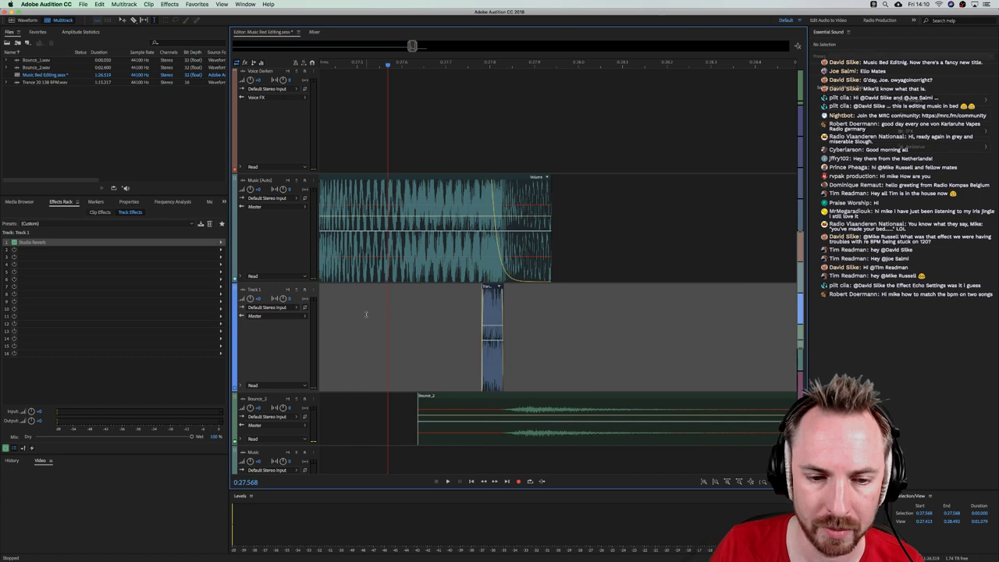
{"action": "key", "text": "space"}
{"action": "key", "text": "space"}
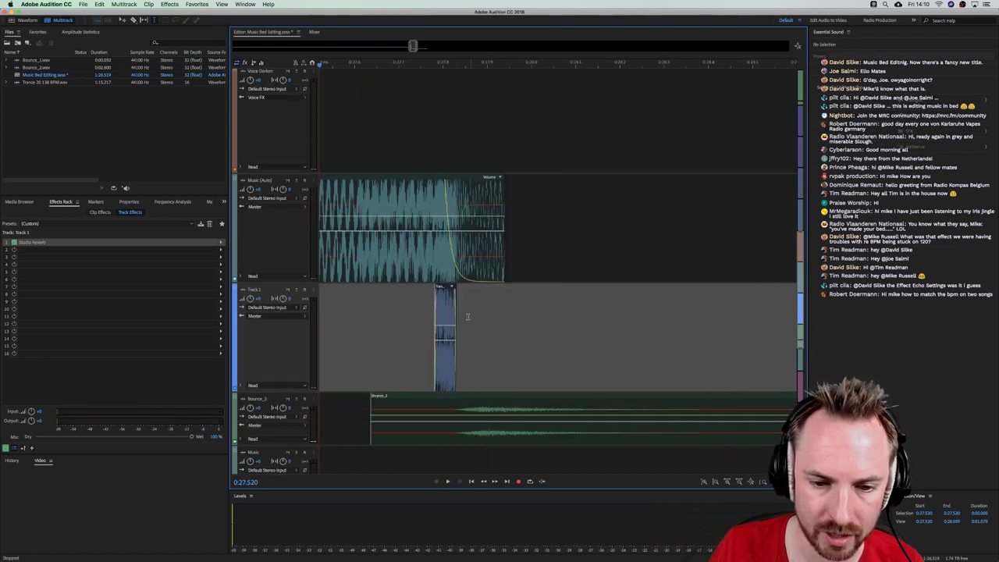
Extend the Track 1 clip's start back to about 0:27.72 and audition the track soloed from about 0:27.545
{"action": "left_click_drag", "start_coordinate": [434, 308], "coordinate": [406, 310]}
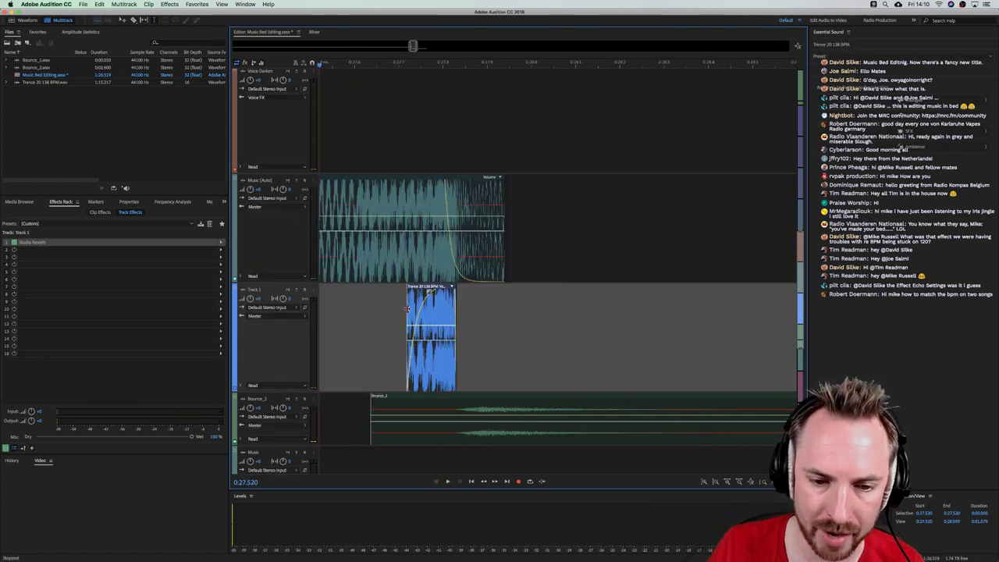
{"action": "left_click", "coordinate": [296, 290]}
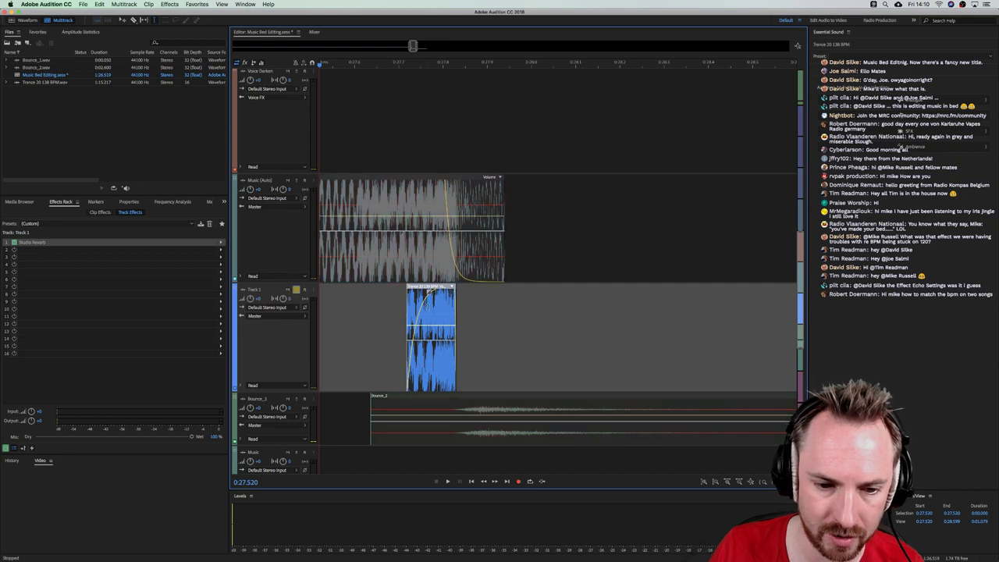
{"action": "left_click", "coordinate": [330, 314]}
{"action": "key", "text": "space"}
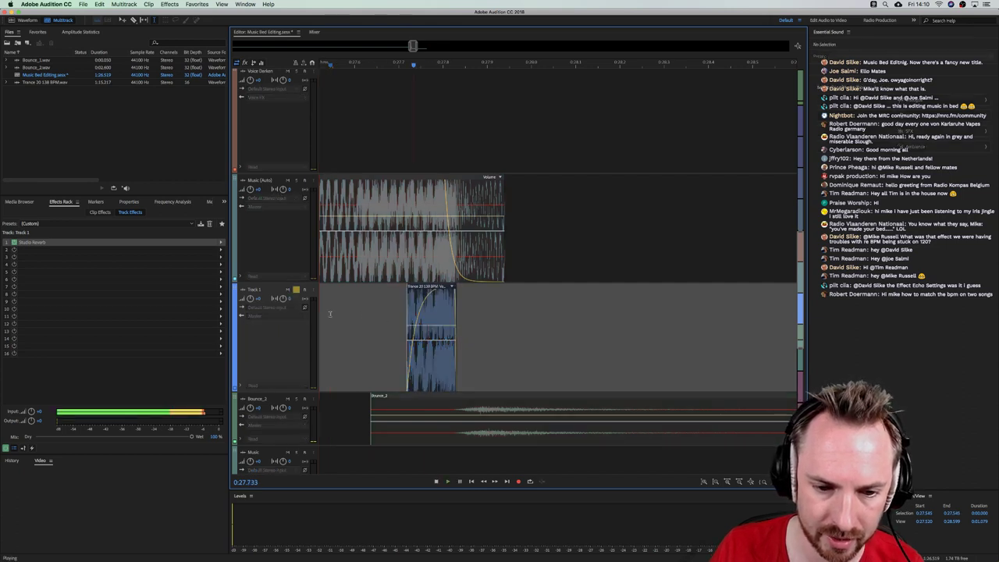
{"action": "key", "text": "space"}
{"action": "key", "text": "space"}
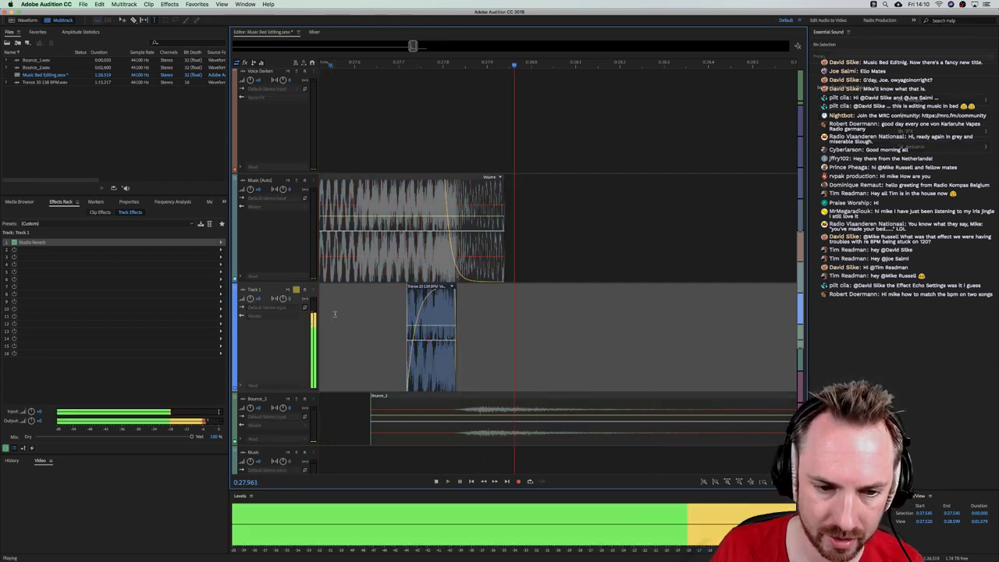
Unsolo Track 1 and audition the transition with all tracks from about 0:26.014
{"action": "key", "text": "space"}
{"action": "left_click", "coordinate": [296, 289]}
{"action": "key", "text": "space"}
{"action": "key", "text": "space"}
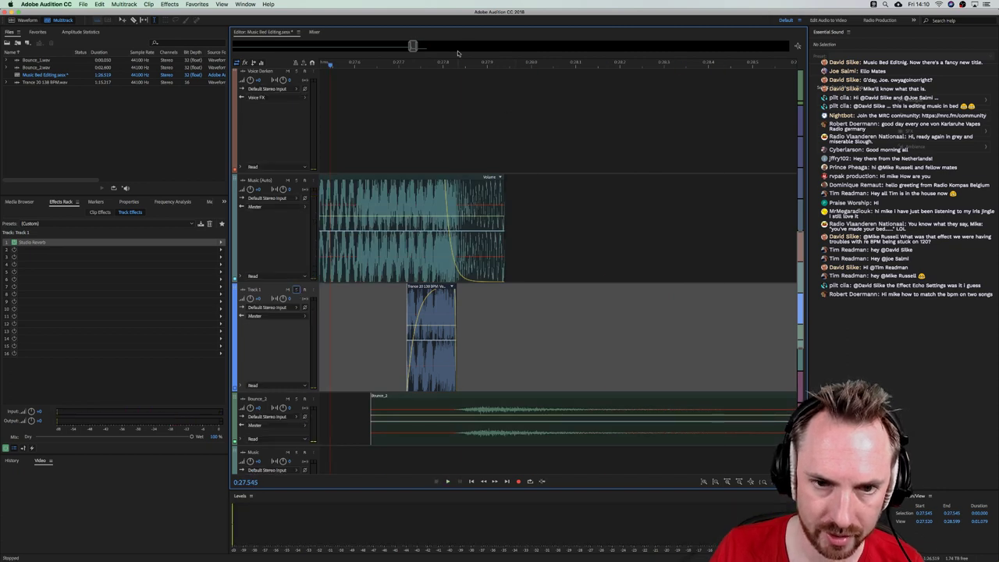
{"action": "scroll", "coordinate": [454, 60], "scroll_direction": "down", "scroll_amount": 5}
{"action": "scroll", "coordinate": [455, 60], "scroll_direction": "up", "scroll_amount": 2}
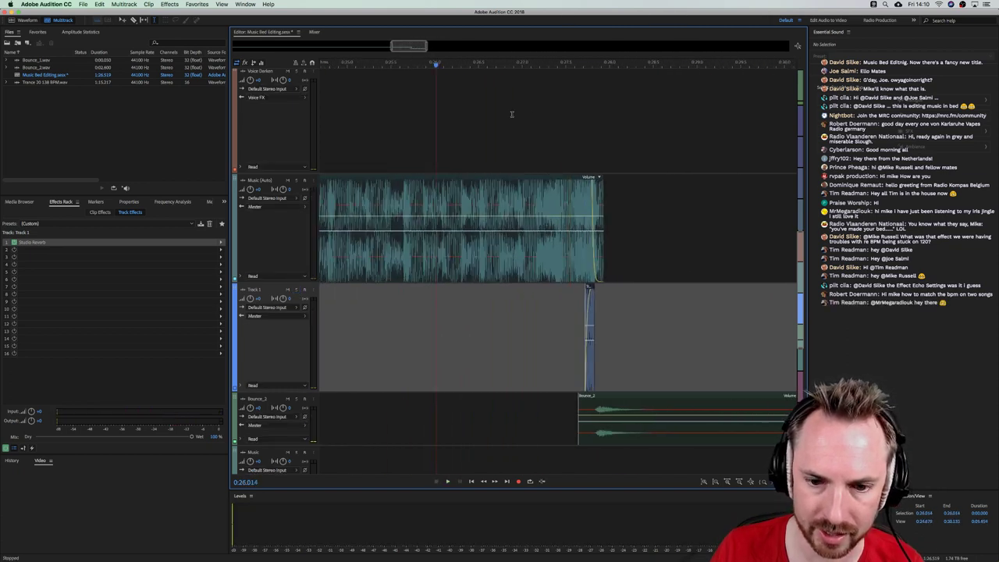
{"action": "key", "text": "space"}
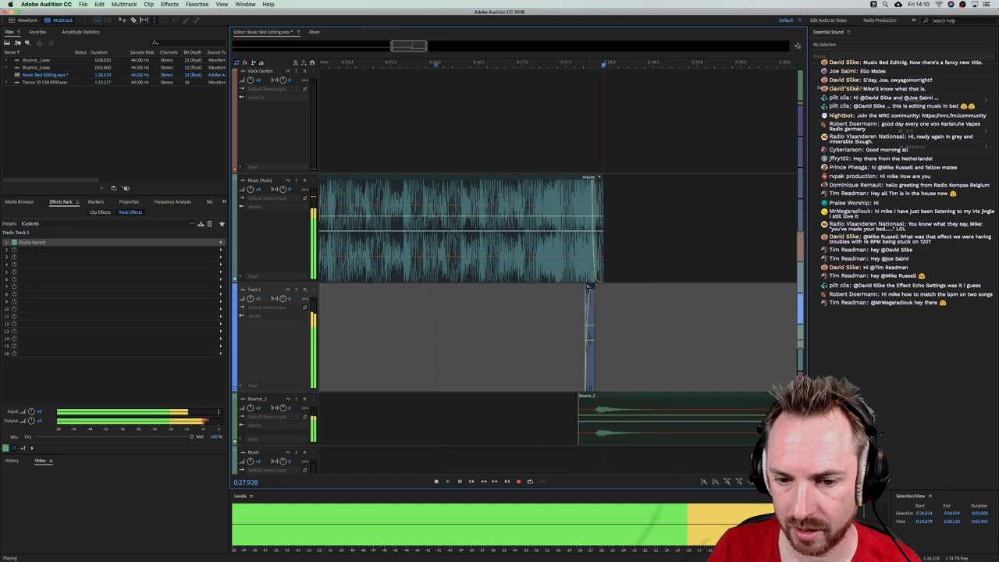
{"action": "key", "text": "space"}
Extend the Track 1 clip's start back to about 0:27.36 and audition the mix from about 0:26.014
{"action": "left_click_drag", "start_coordinate": [586, 309], "coordinate": [553, 309]}
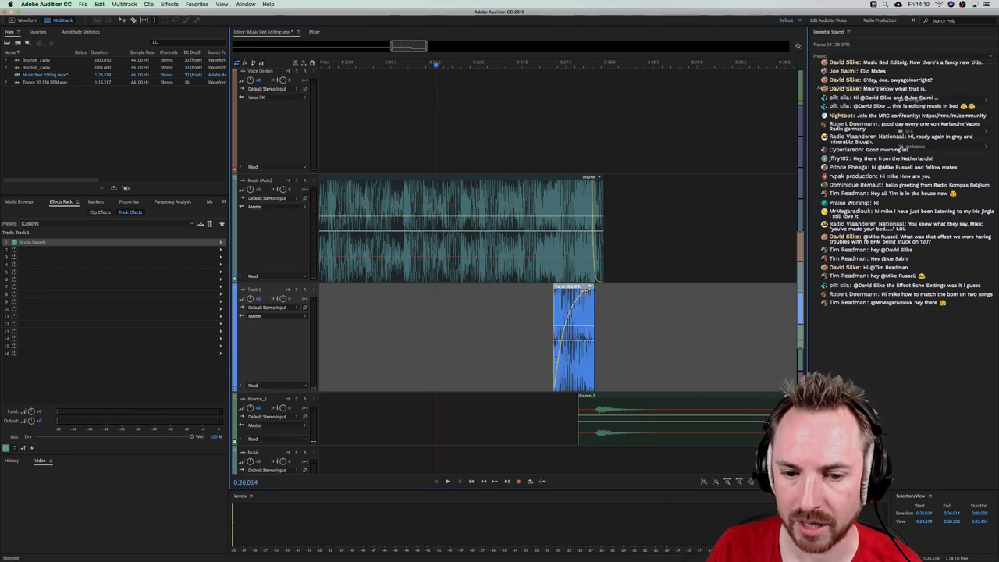
{"action": "key", "text": "space"}
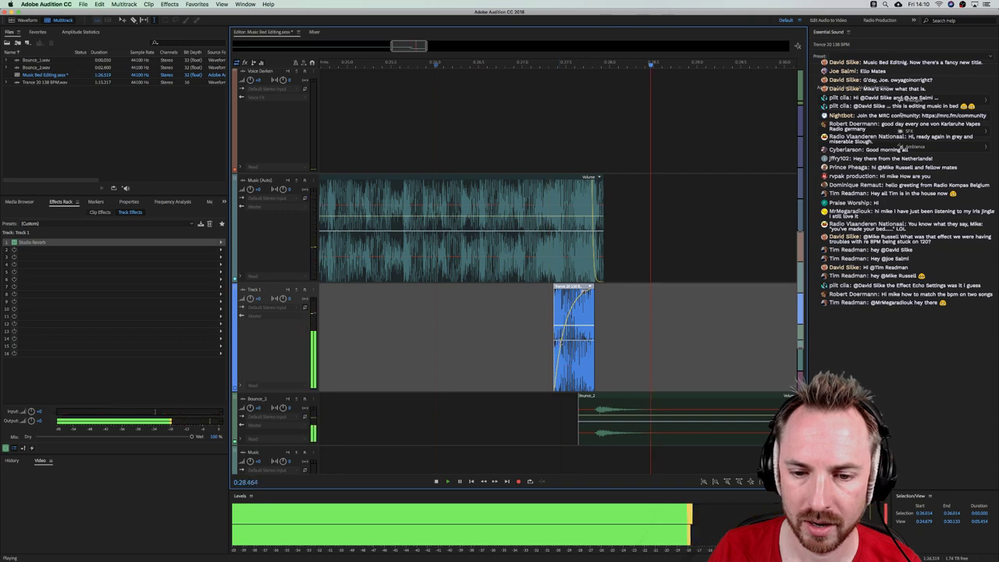
{"action": "key", "text": "space"}
Shorten the Track 1 clip's fade-in to a very brief one at the clip's start
{"action": "scroll", "coordinate": [601, 68], "scroll_direction": "down", "scroll_amount": 3}
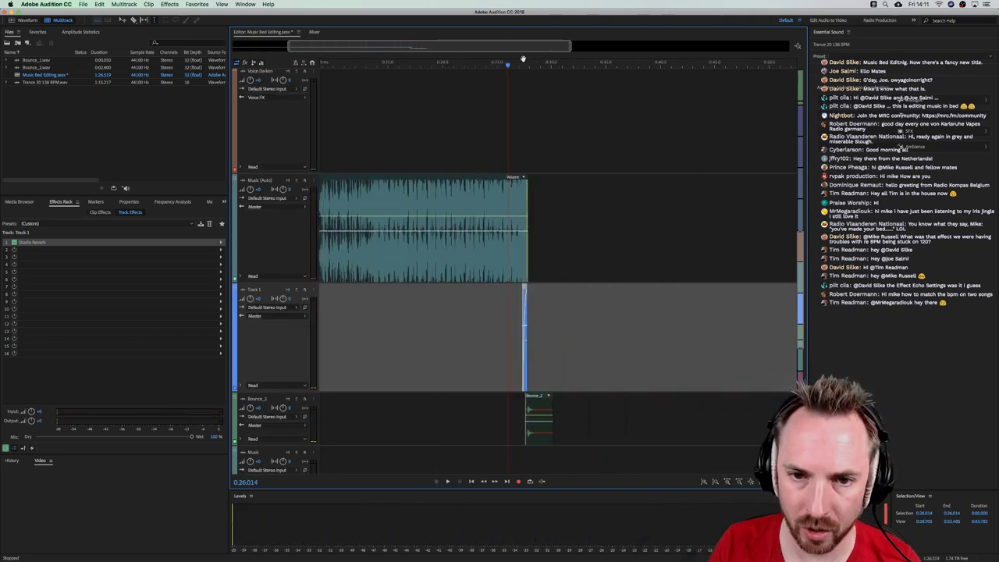
{"action": "scroll", "coordinate": [526, 84], "scroll_direction": "up", "scroll_amount": 5}
{"action": "left_click", "coordinate": [468, 297]}
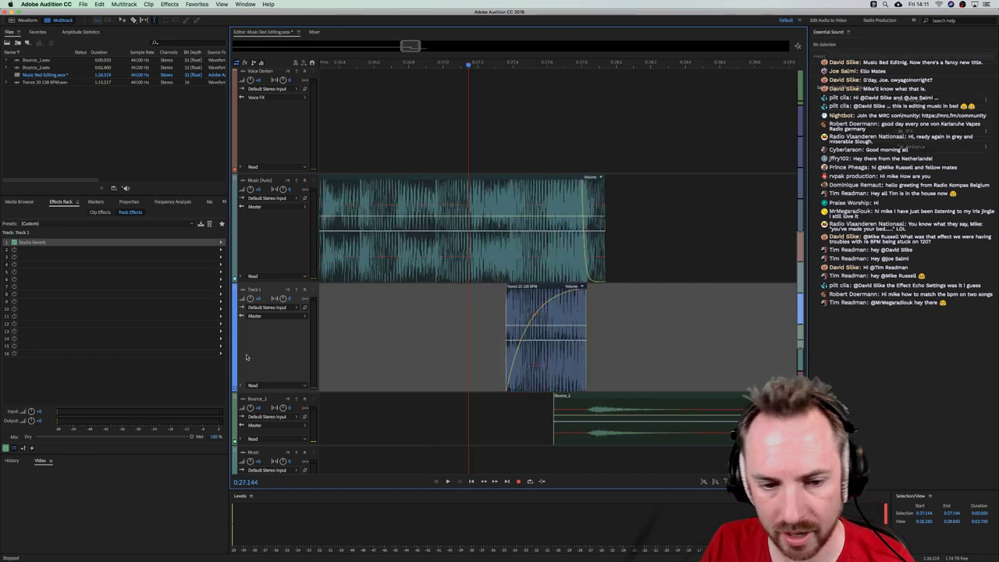
{"action": "left_click", "coordinate": [554, 295]}
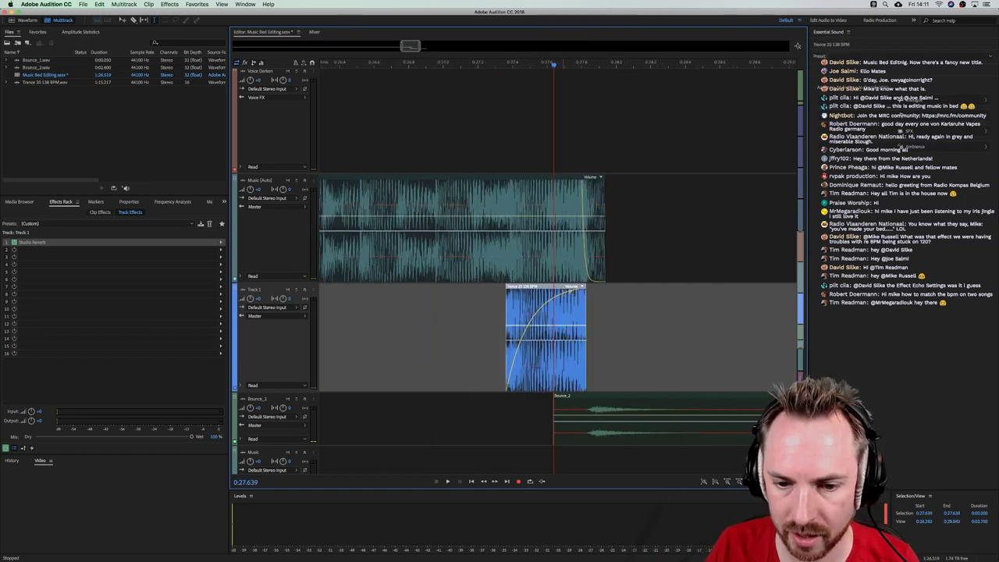
{"action": "left_click_drag", "start_coordinate": [572, 293], "coordinate": [473, 297]}
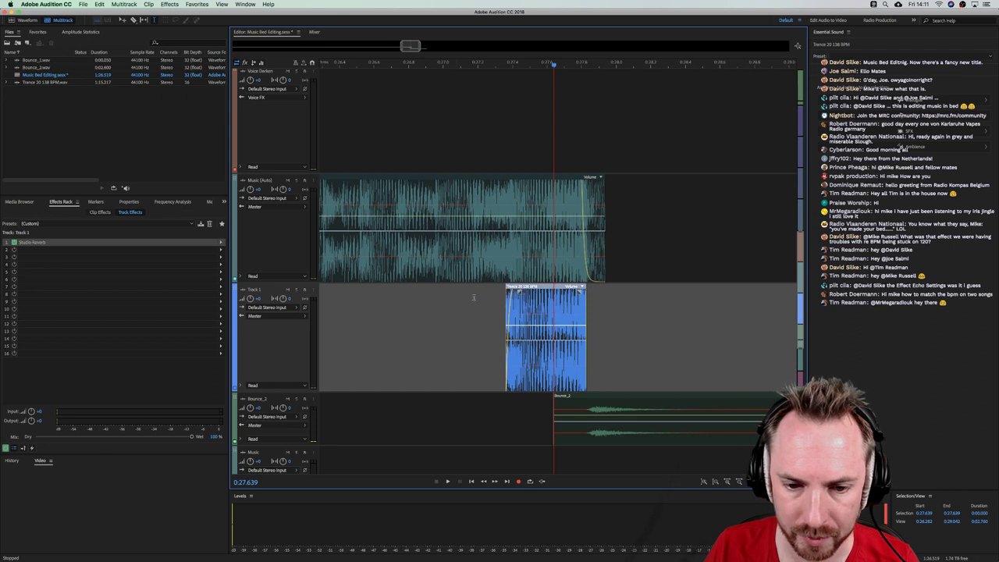
Solo Track 1 and audition it from about 0:26.801
{"action": "left_click", "coordinate": [296, 290]}
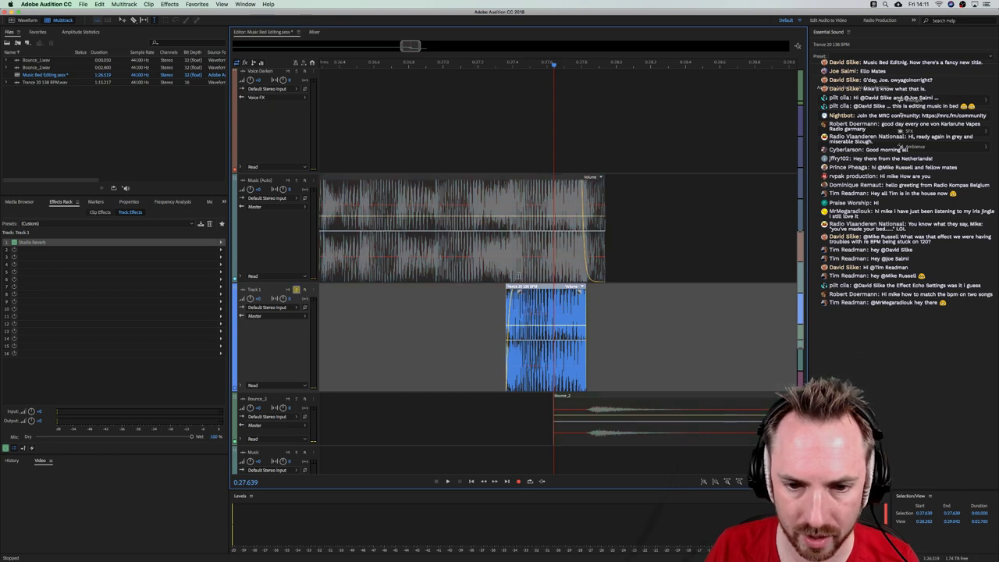
{"action": "left_click", "coordinate": [409, 309]}
{"action": "key", "text": "space"}
{"action": "key", "text": "space"}
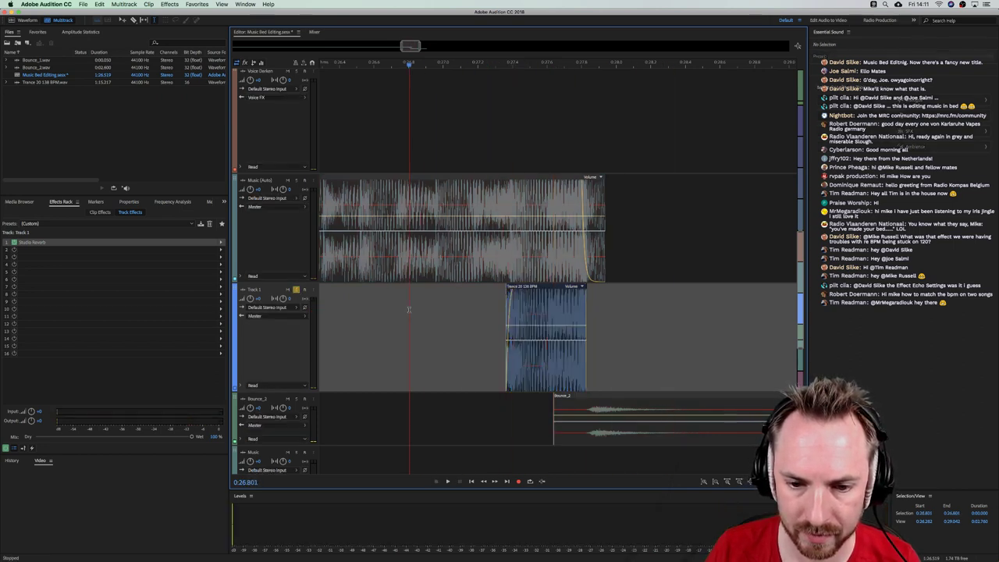
{"action": "key", "text": "space"}
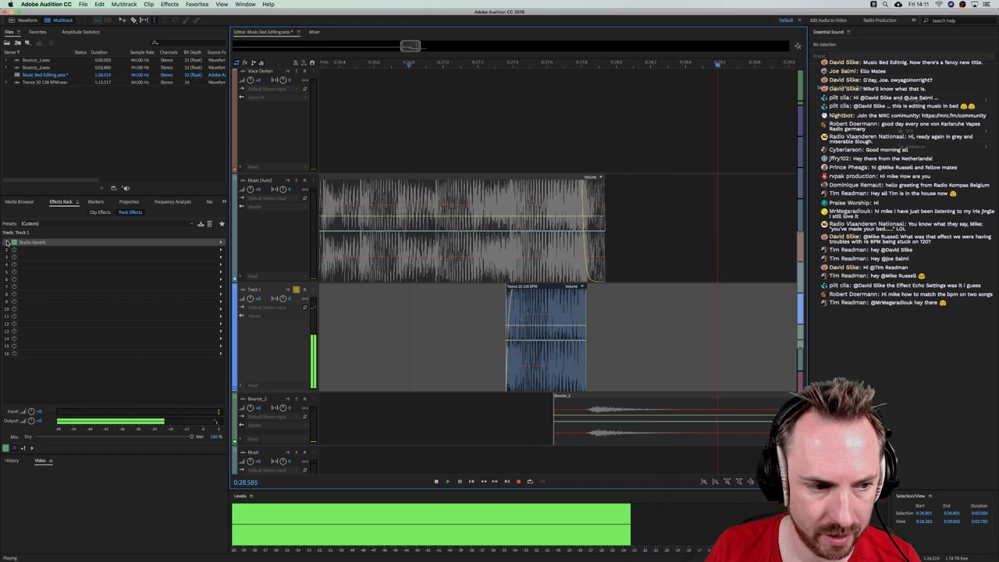
Turn off the Studio Reverb on Track 1 and replay the soloed clip from about 0:26.801
{"action": "key", "text": "space"}
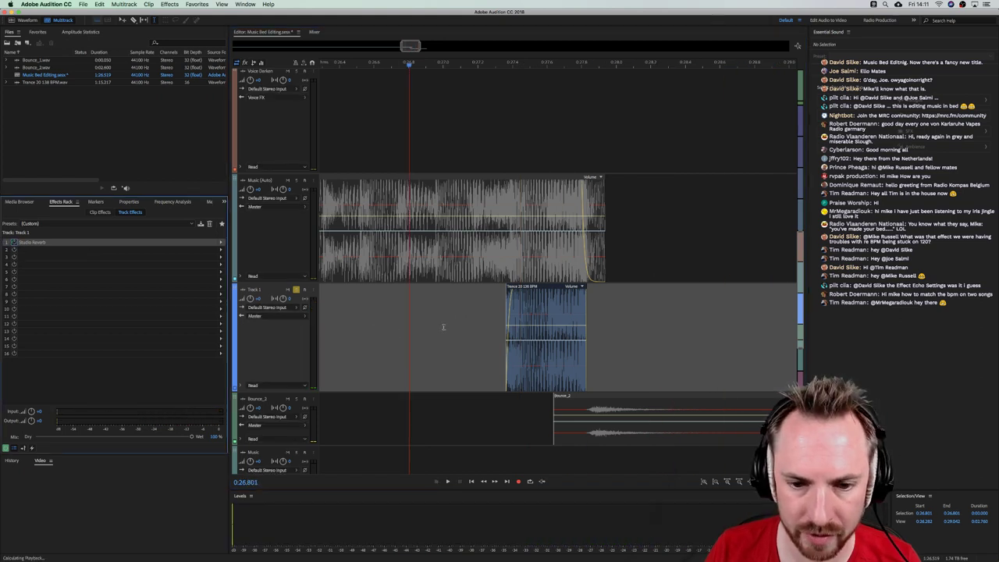
{"action": "key", "text": "space"}
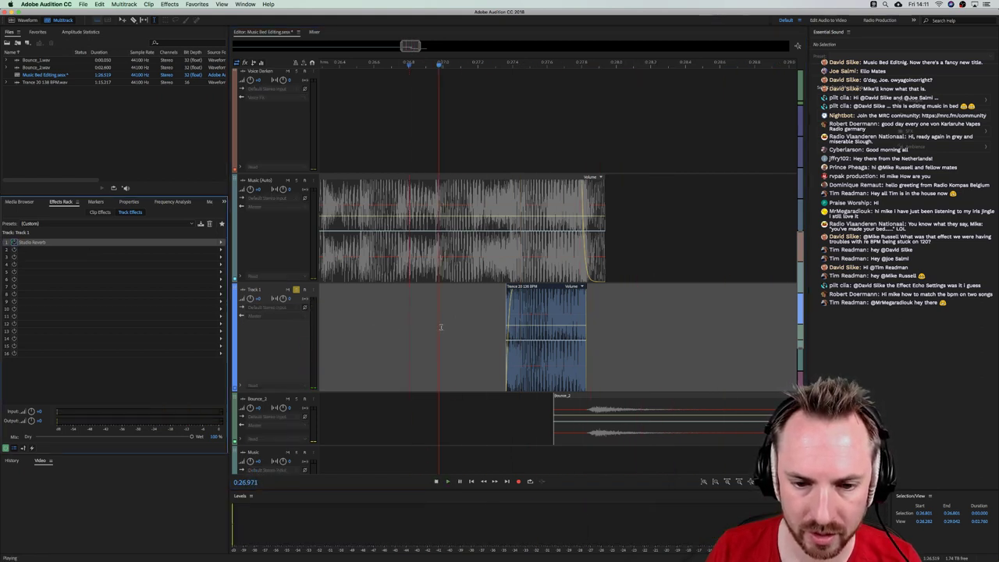
{"action": "key", "text": "space"}
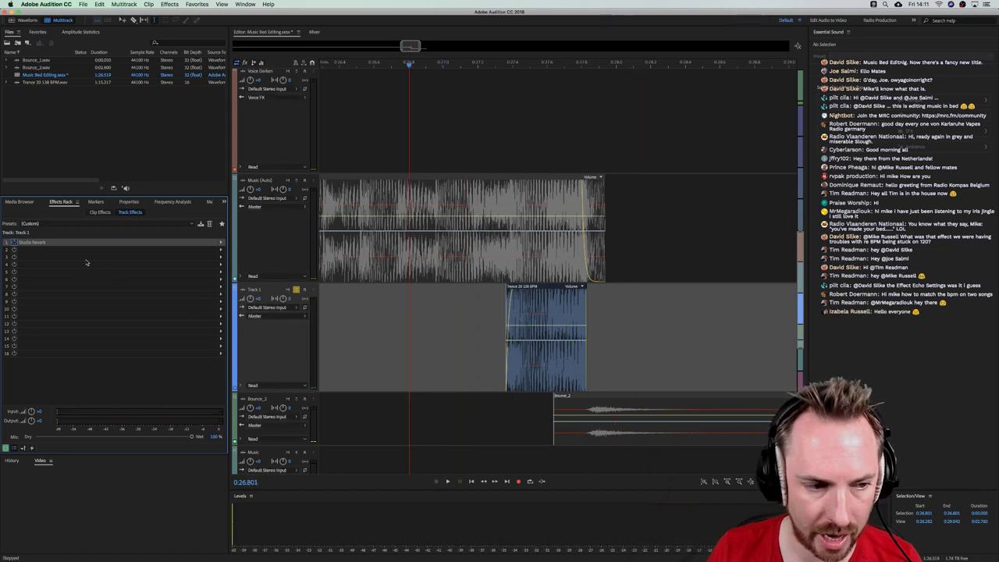
Add an Echo effect to the second slot of Track 1's effects rack
{"action": "left_click", "coordinate": [220, 251]}
{"action": "mouse_move", "coordinate": [273, 283]}
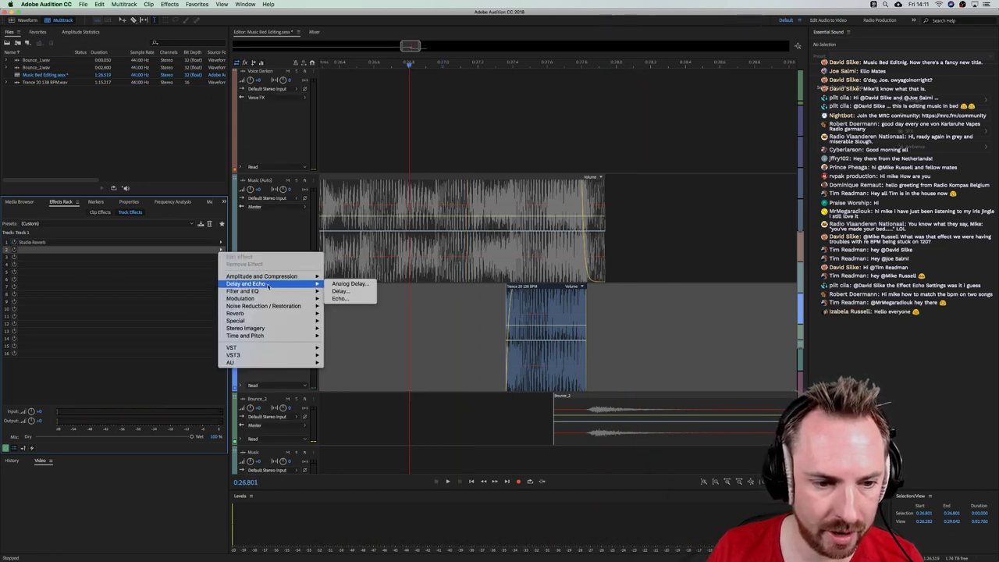
{"action": "left_click", "coordinate": [341, 299]}
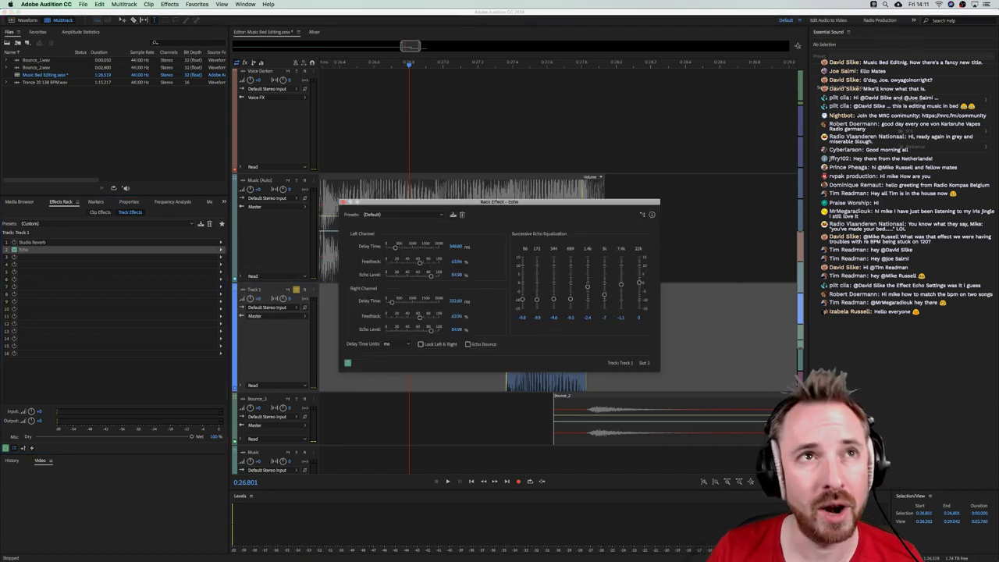
Switch to the browser's BPM-to-delay chart and look up the quarter-note and eighth-note delay times for 138 BPM
{"action": "key", "text": "super+Tab"}
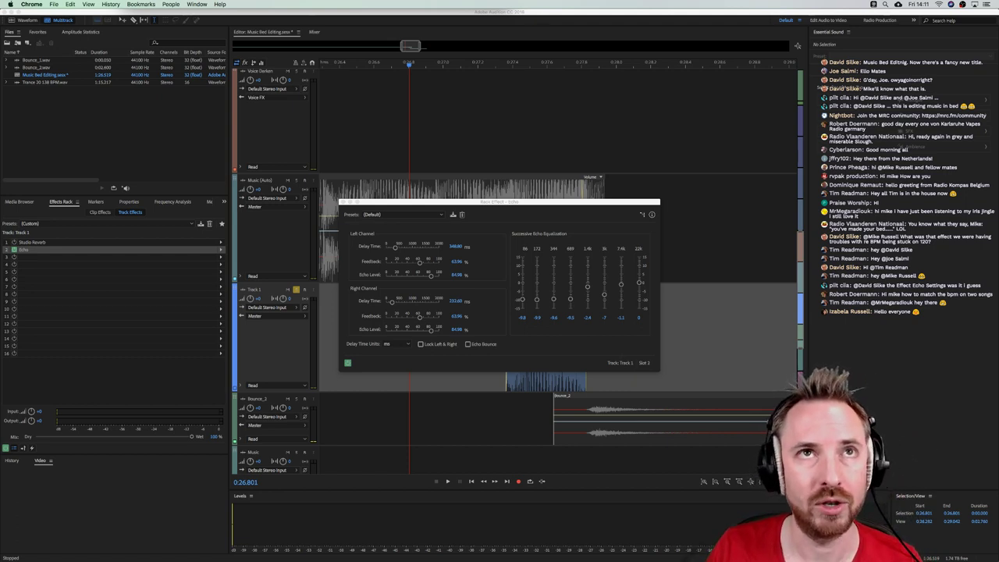
{"action": "left_click_drag", "start_coordinate": [471, 10], "coordinate": [503, 100]}
{"action": "left_click_drag", "start_coordinate": [539, 318], "coordinate": [704, 503]}
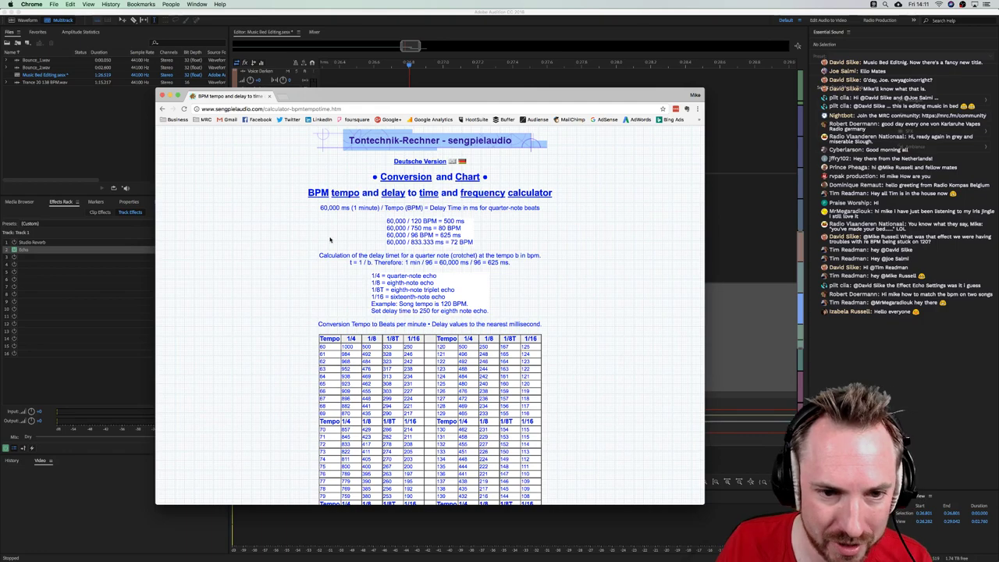
{"action": "scroll", "coordinate": [457, 242], "scroll_direction": "down", "scroll_amount": 5}
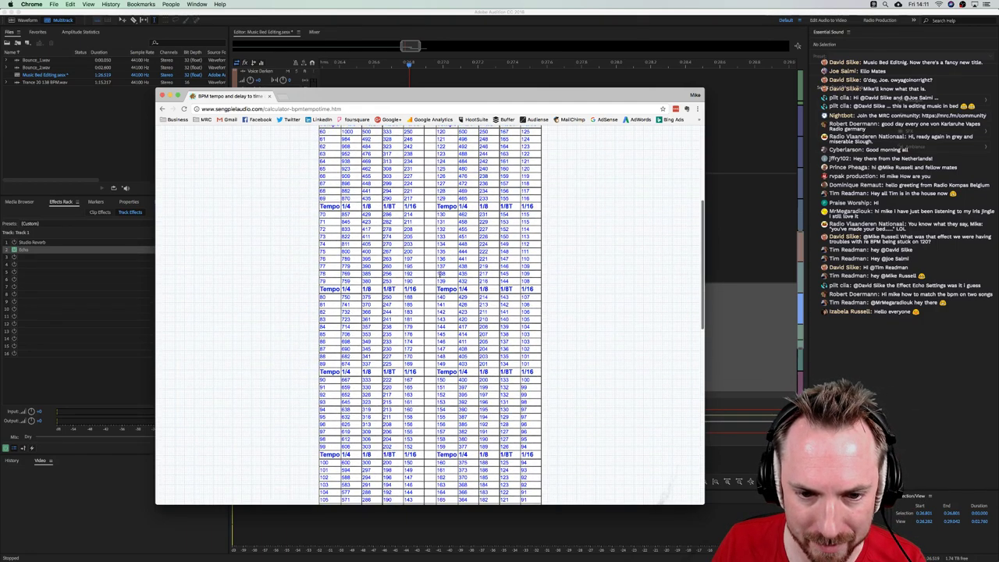
{"action": "left_click", "coordinate": [460, 273]}
{"action": "scroll", "coordinate": [459, 273], "scroll_direction": "down", "scroll_amount": 1}
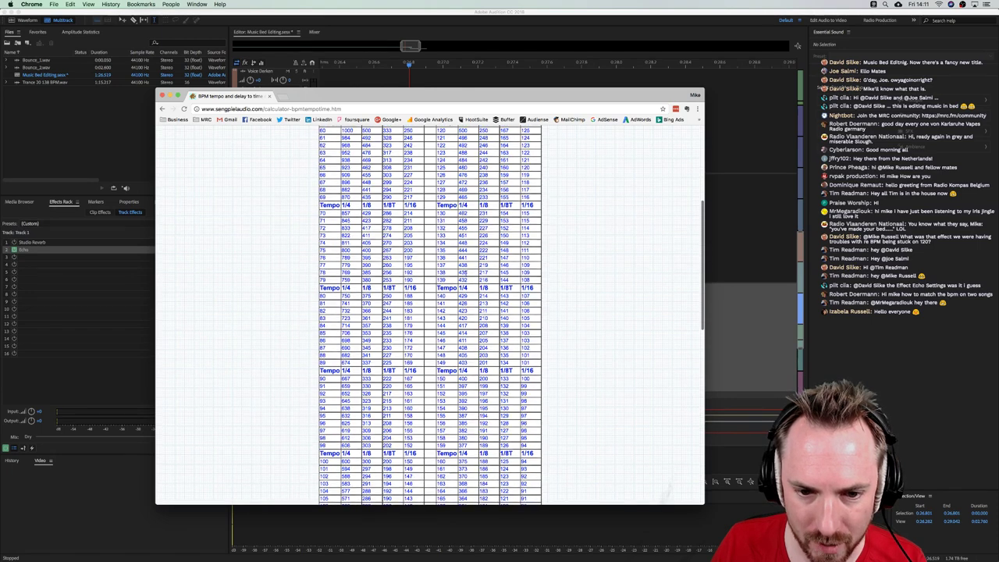
Return to Audition, set the Echo's left delay time to 435 ms and right delay time to 217 ms, and close the effect
{"action": "left_click", "coordinate": [177, 97]}
{"action": "left_click", "coordinate": [459, 246]}
{"action": "left_click", "coordinate": [458, 245]}
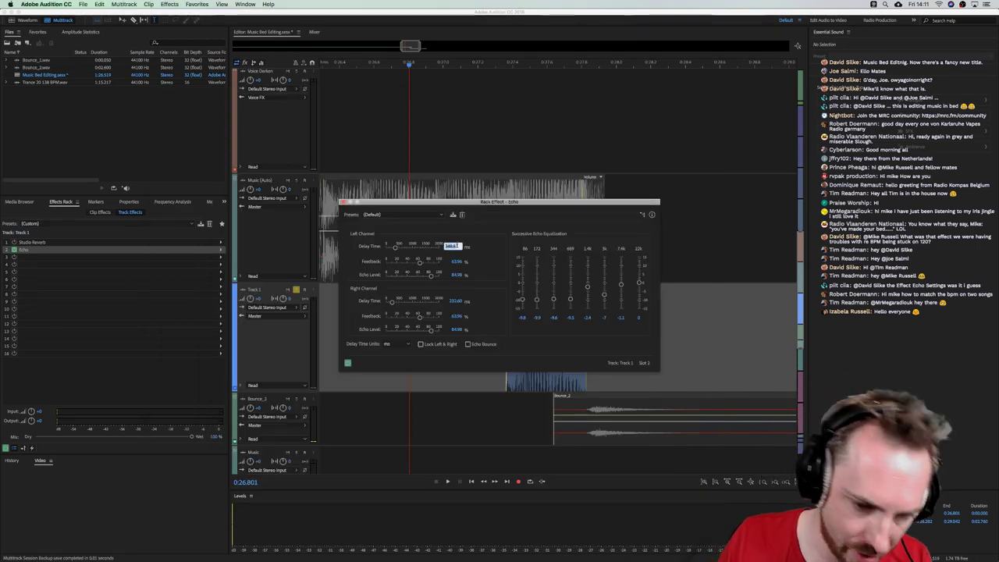
{"action": "type", "text": "434"}
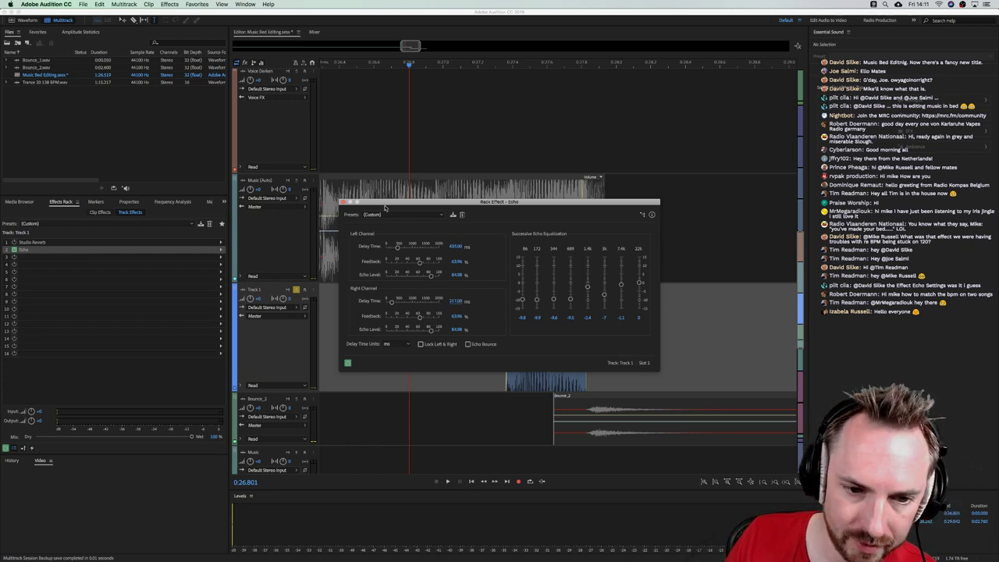
{"action": "left_click", "coordinate": [341, 203]}
Audition the echo on soloed Track 1 from about 0:26.835 and again from about 0:24.434
{"action": "key", "text": "space"}
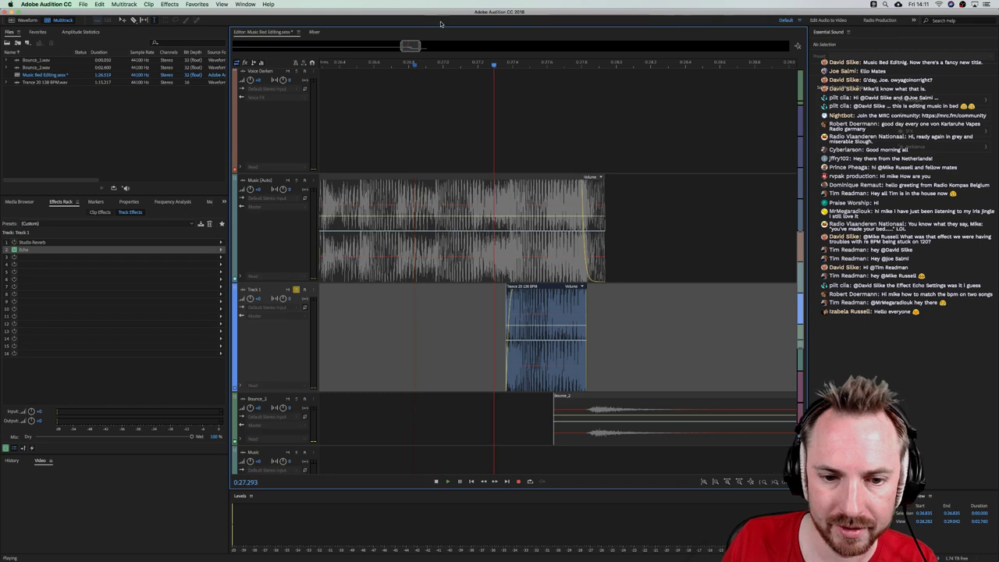
{"action": "scroll", "coordinate": [464, 62], "scroll_direction": "down", "scroll_amount": 5}
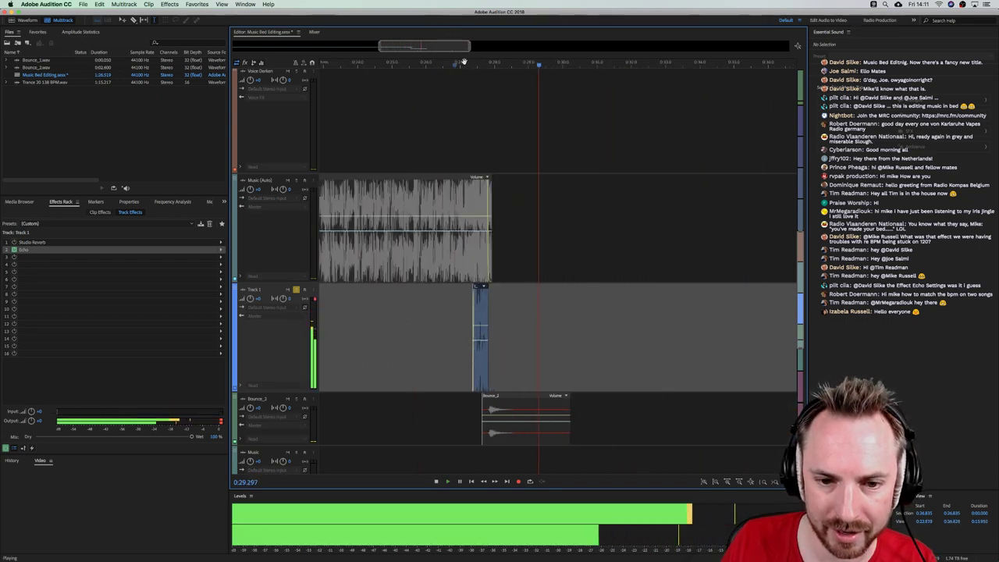
{"action": "key", "text": "space"}
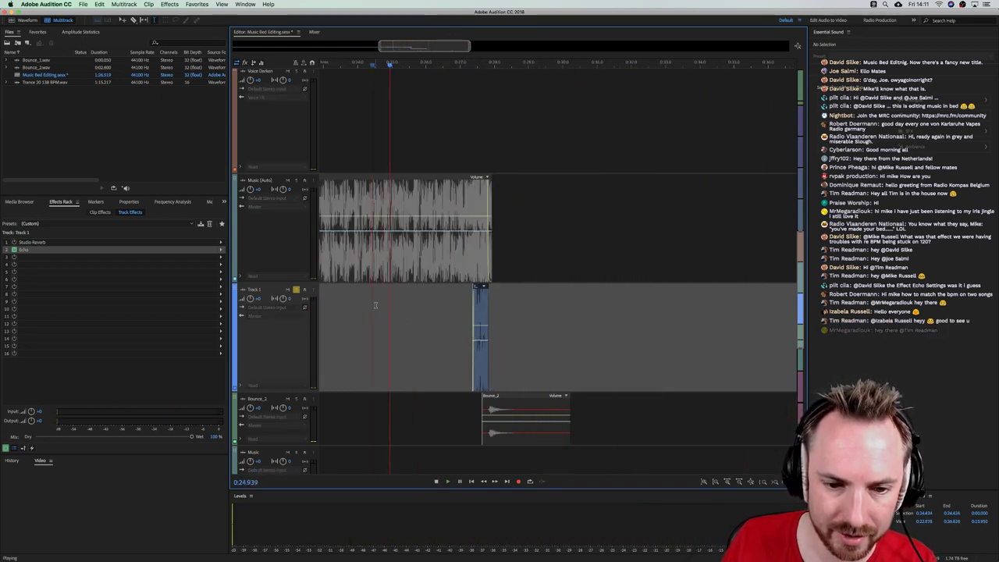
{"action": "key", "text": "space"}
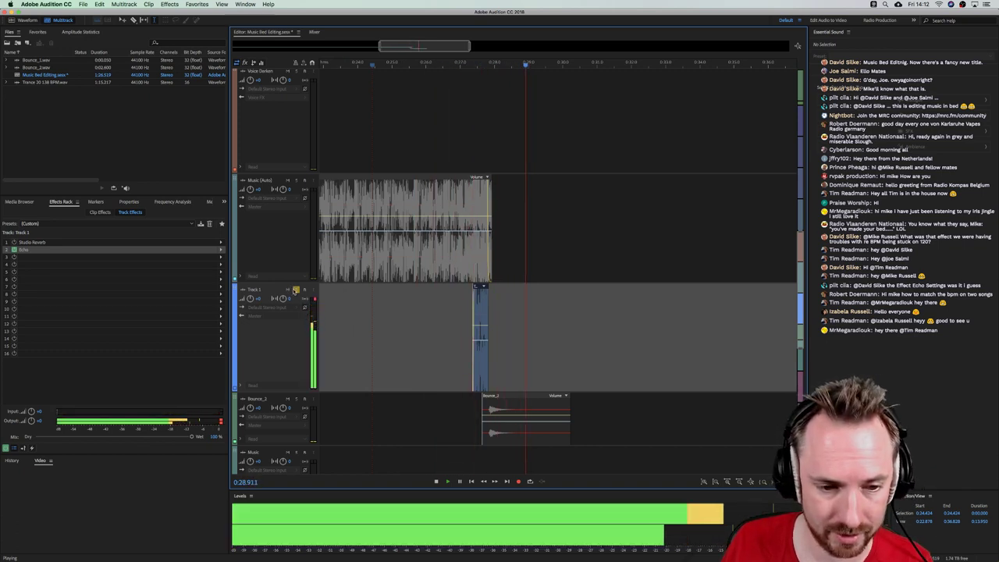
{"action": "key", "text": "space"}
Unsolo Track 1 and audition the whole mix with the echo from about 0:23.669
{"action": "left_click", "coordinate": [296, 290]}
{"action": "left_click", "coordinate": [345, 300]}
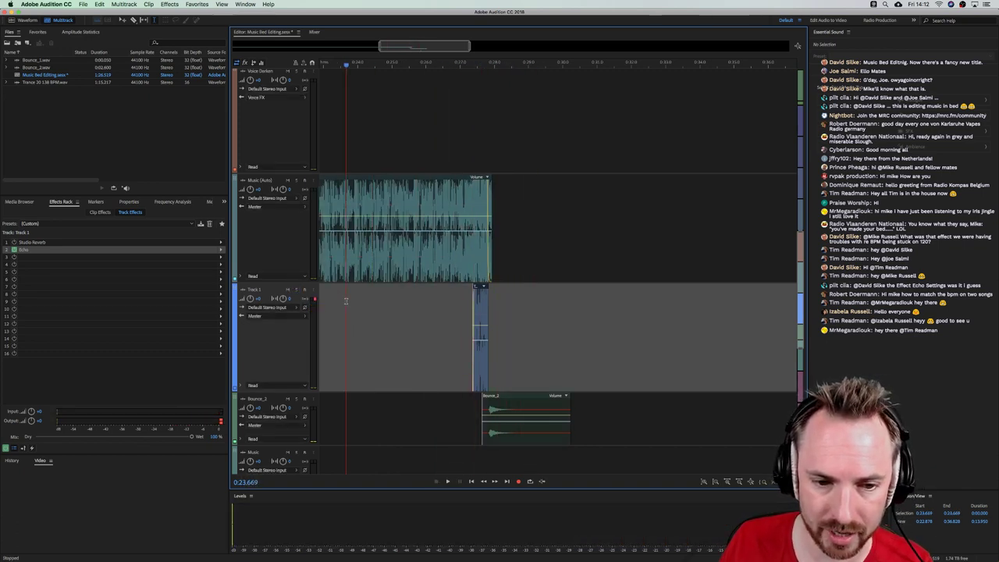
{"action": "key", "text": "space"}
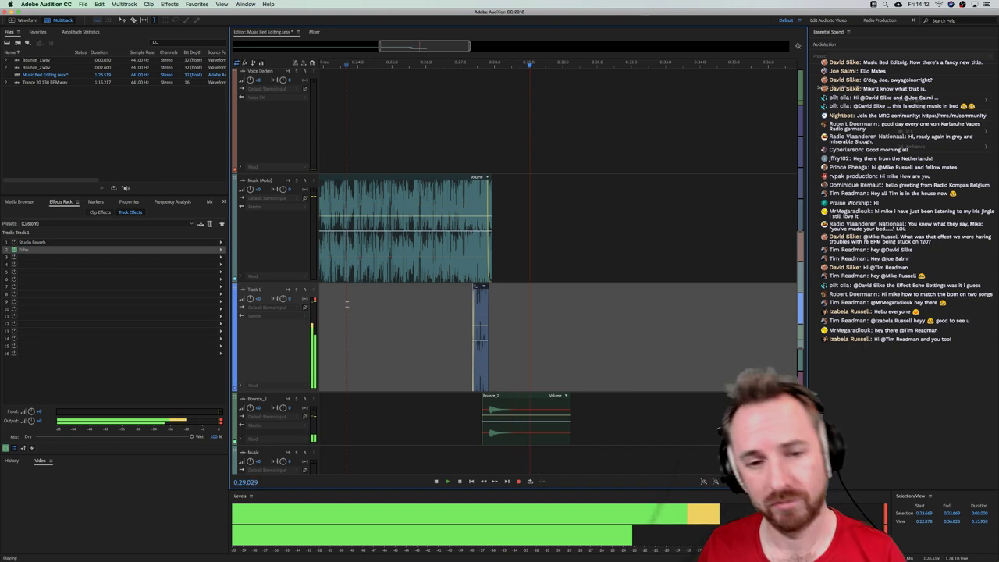
{"action": "key", "text": "space"}
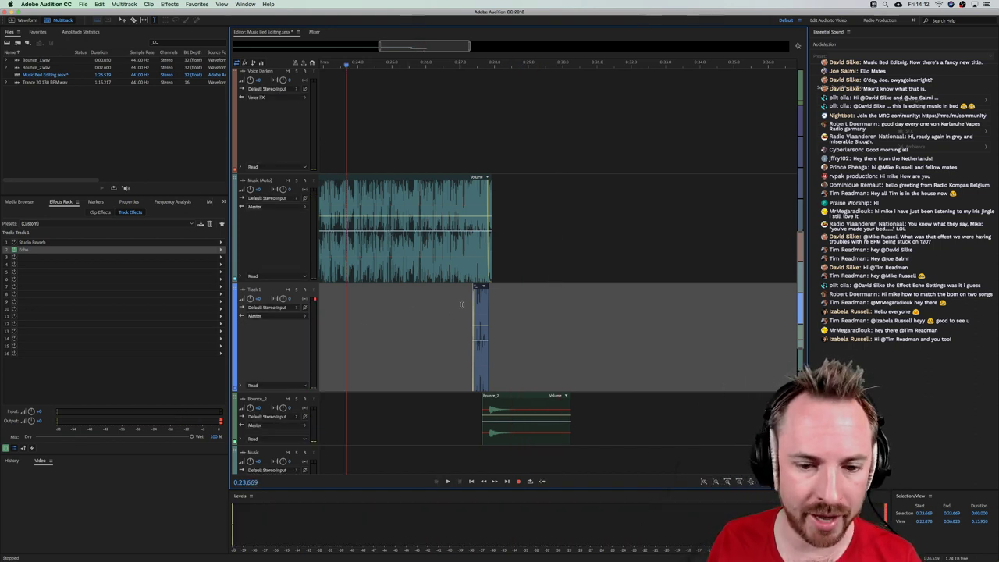
In Track 1's Echo equalization, raise the 86, 172 and 344 bands to about 0 and cut 689, 1.4k, 3k and 22k to about -15
{"action": "left_click", "coordinate": [450, 304]}
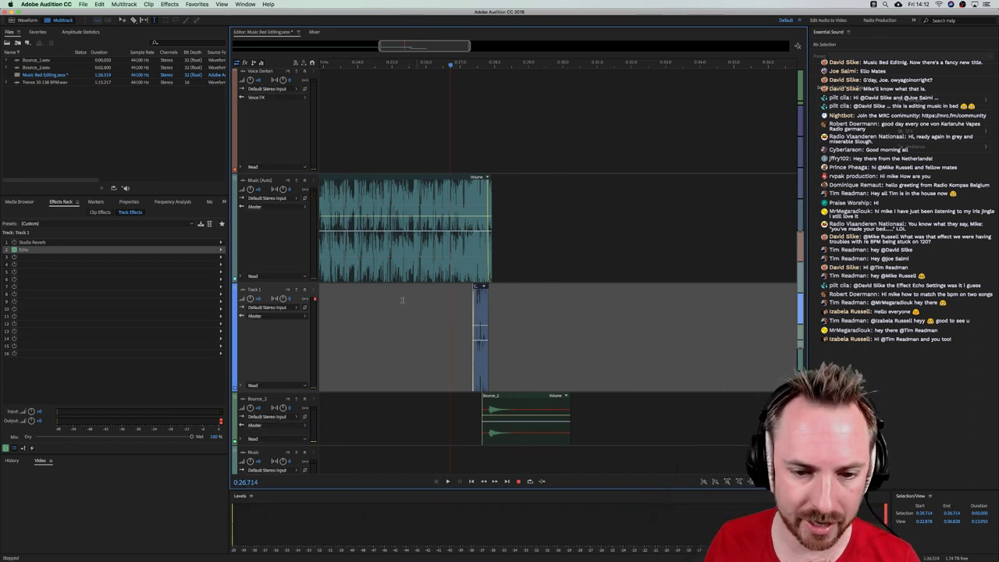
{"action": "double_click", "coordinate": [36, 251]}
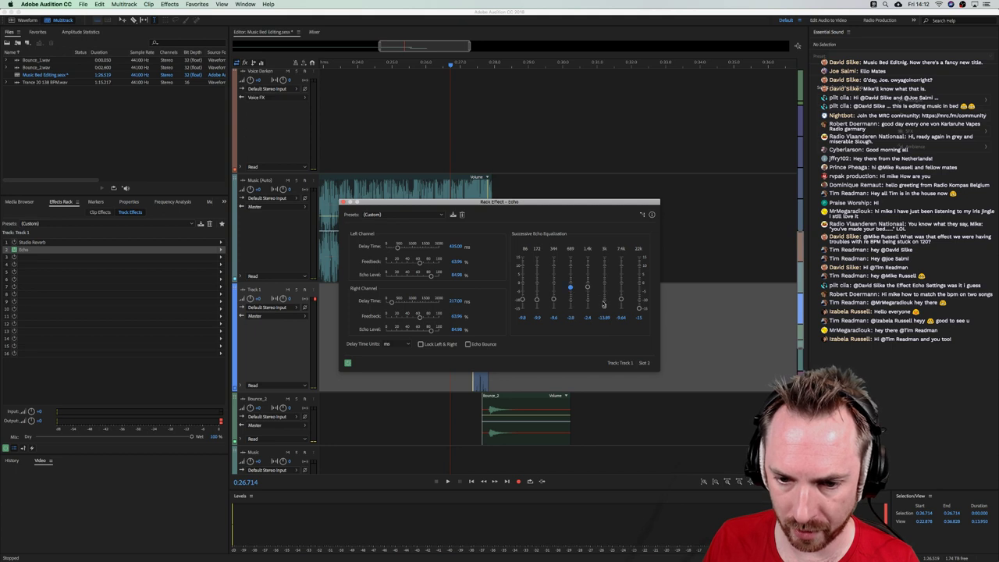
{"action": "key", "text": "space"}
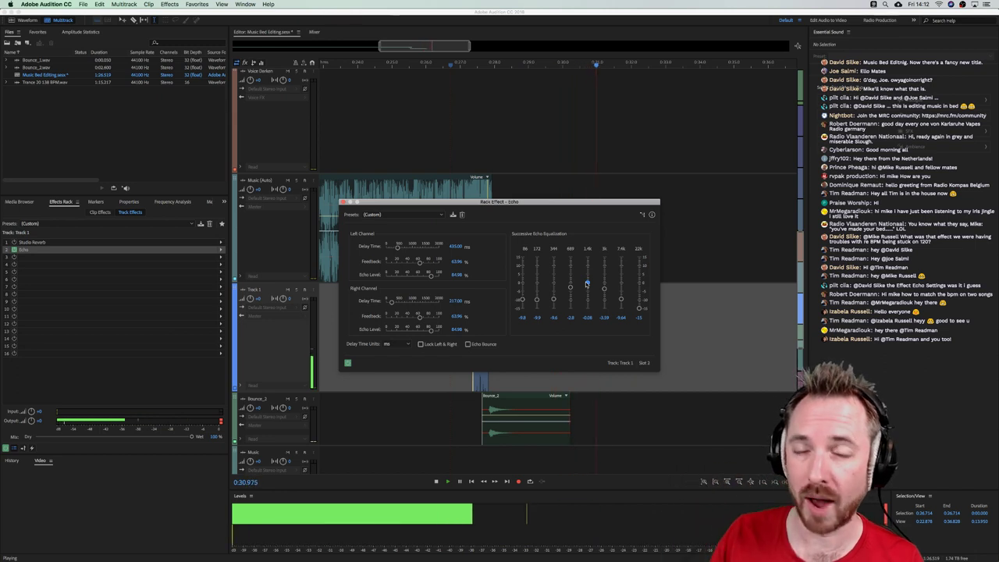
{"action": "key", "text": "space"}
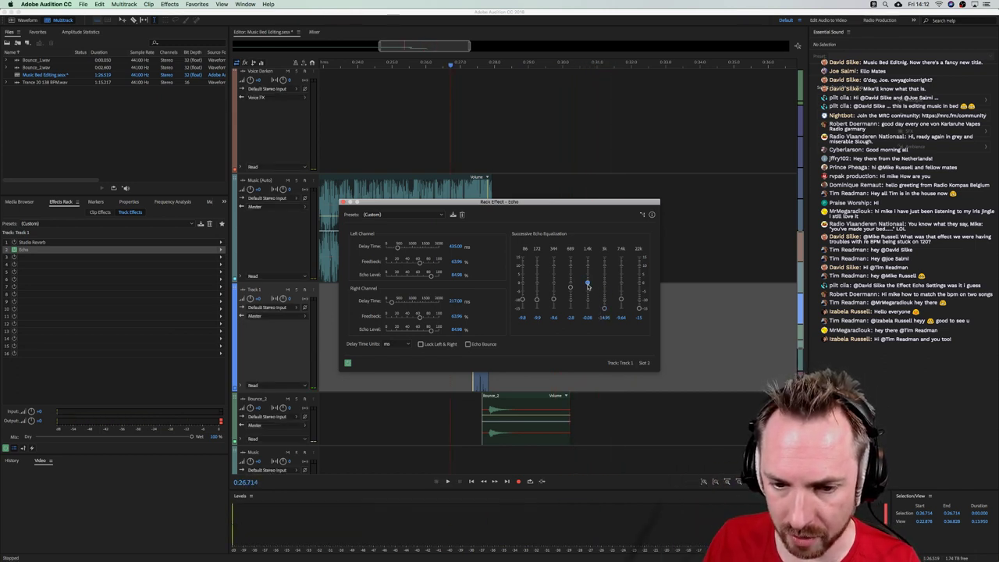
{"action": "left_click_drag", "start_coordinate": [554, 301], "coordinate": [553, 280]}
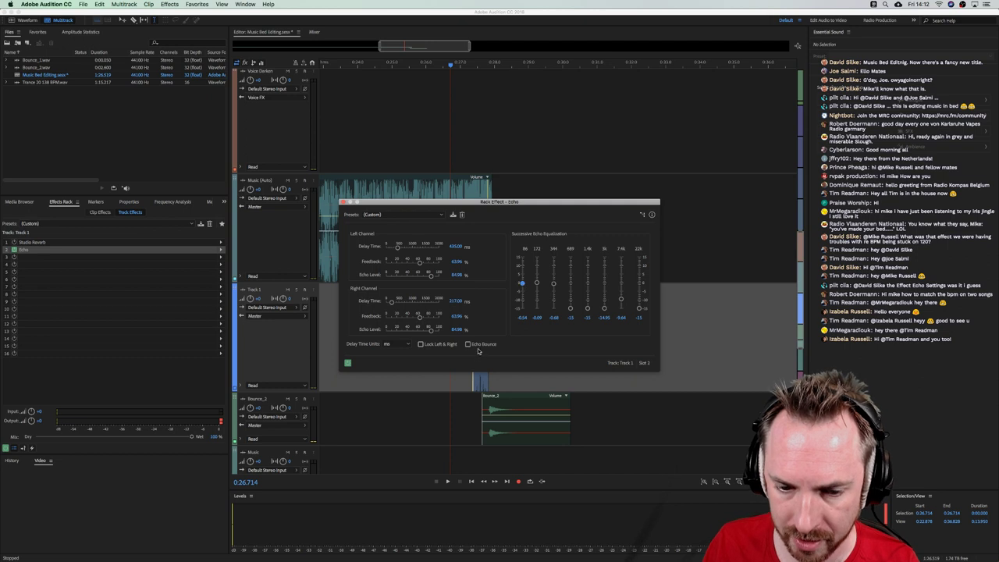
Audition the mix with the re-equalized echo from 0:26.714 and again from about 0:25.159
{"action": "key", "text": "space"}
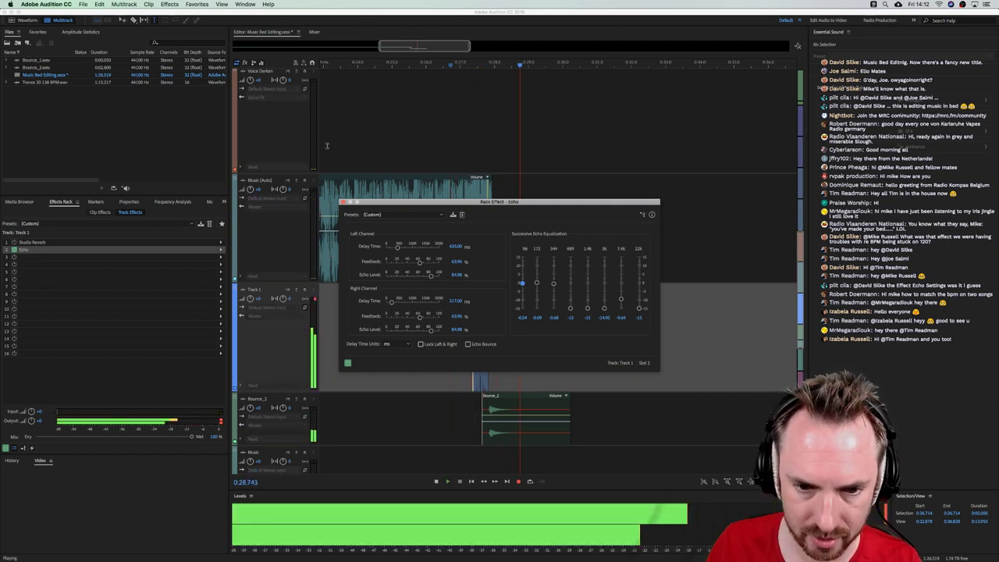
{"action": "left_click", "coordinate": [394, 148]}
{"action": "left_click", "coordinate": [397, 149]}
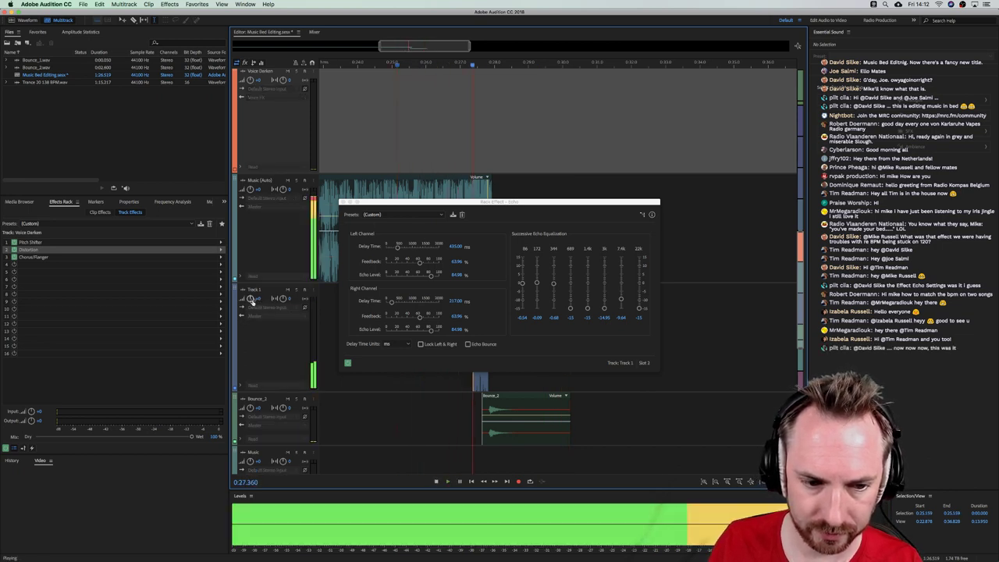
{"action": "left_click_drag", "start_coordinate": [385, 216], "coordinate": [481, 111]}
{"action": "key", "text": "space"}
Lower Track 1's volume to about -4.5 dB, start its clip slightly earlier, and audition from about 0:26.607
{"action": "left_click_drag", "start_coordinate": [250, 298], "coordinate": [250, 305]}
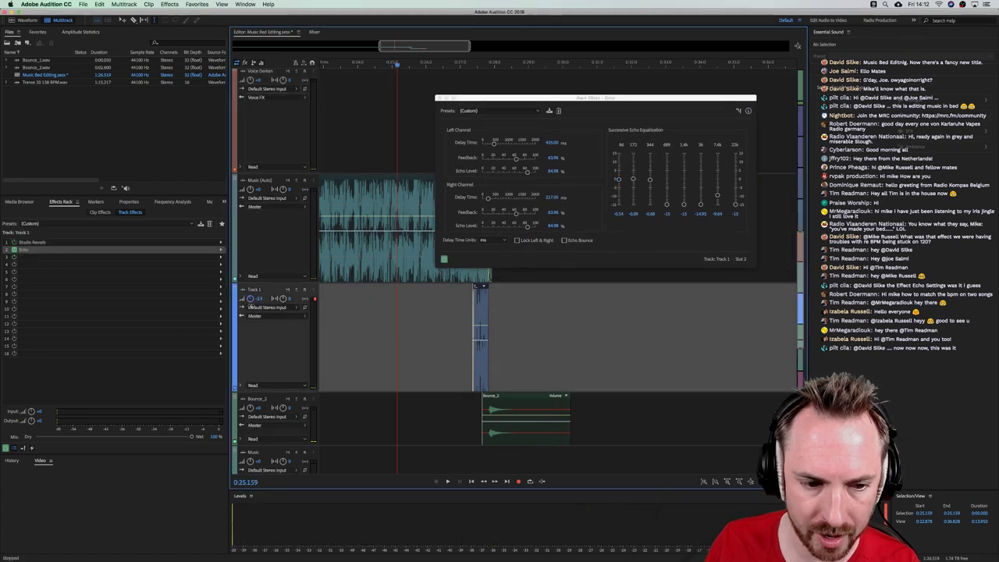
{"action": "left_click_drag", "start_coordinate": [472, 304], "coordinate": [471, 304]}
{"action": "left_click", "coordinate": [446, 304]}
{"action": "key", "text": "space"}
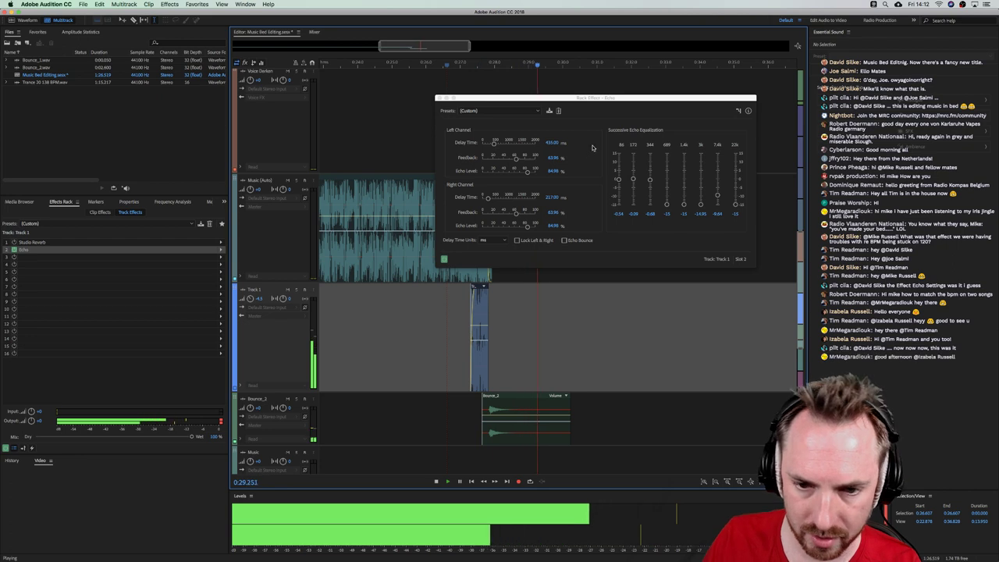
{"action": "key", "text": "space"}
Raise the Echo's feedback to about 93% left and 82% right and echo levels to about 91% and 93%, audition, and close it
{"action": "left_click", "coordinate": [526, 214]}
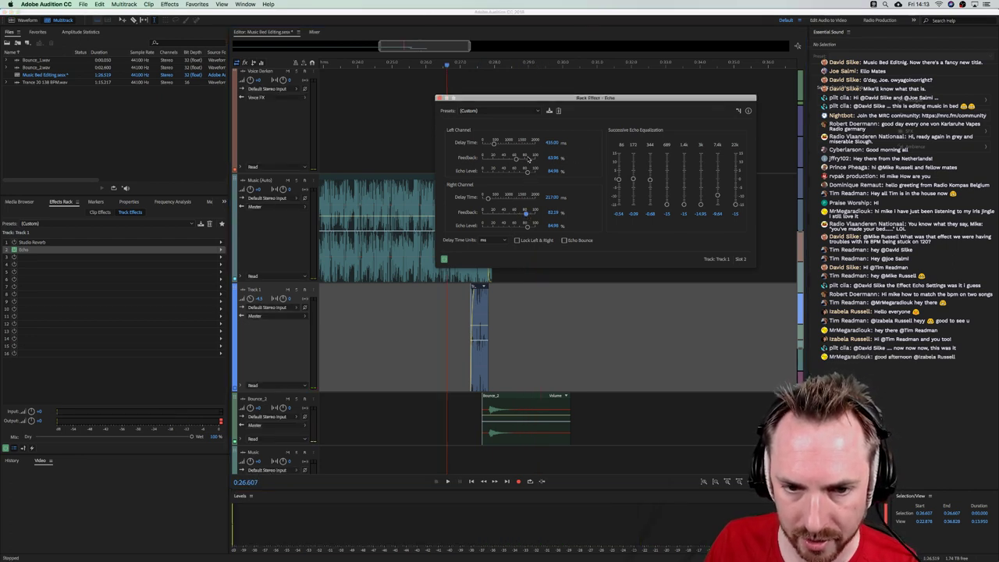
{"action": "left_click", "coordinate": [531, 228]}
{"action": "key", "text": "space"}
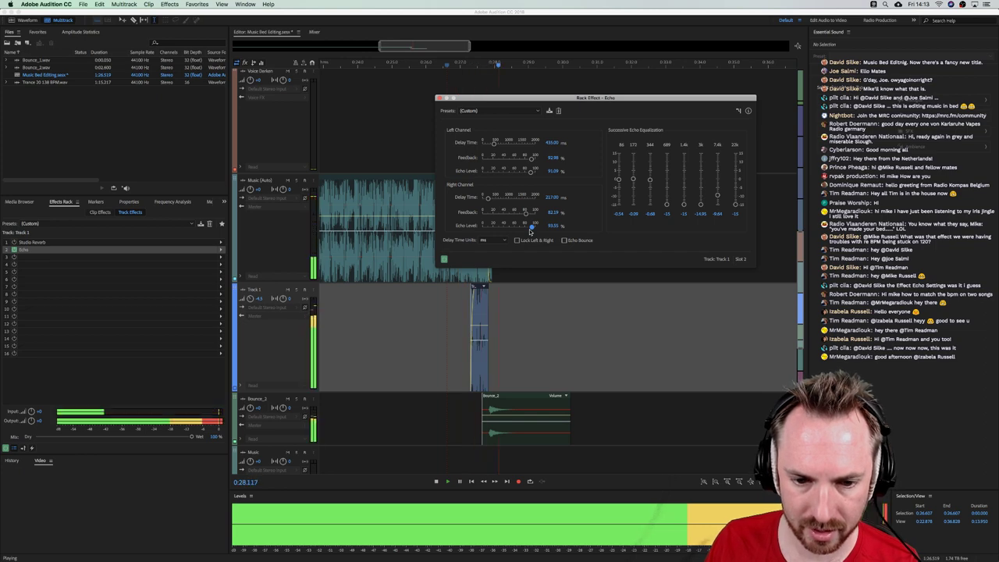
{"action": "key", "text": "space"}
{"action": "left_click", "coordinate": [439, 99]}
Add the Waves OneKnob Filter (s) Audio Unit to slot 3 of Track 1's effects rack and move its window off the clips
{"action": "scroll", "coordinate": [483, 286], "scroll_direction": "down", "scroll_amount": 4}
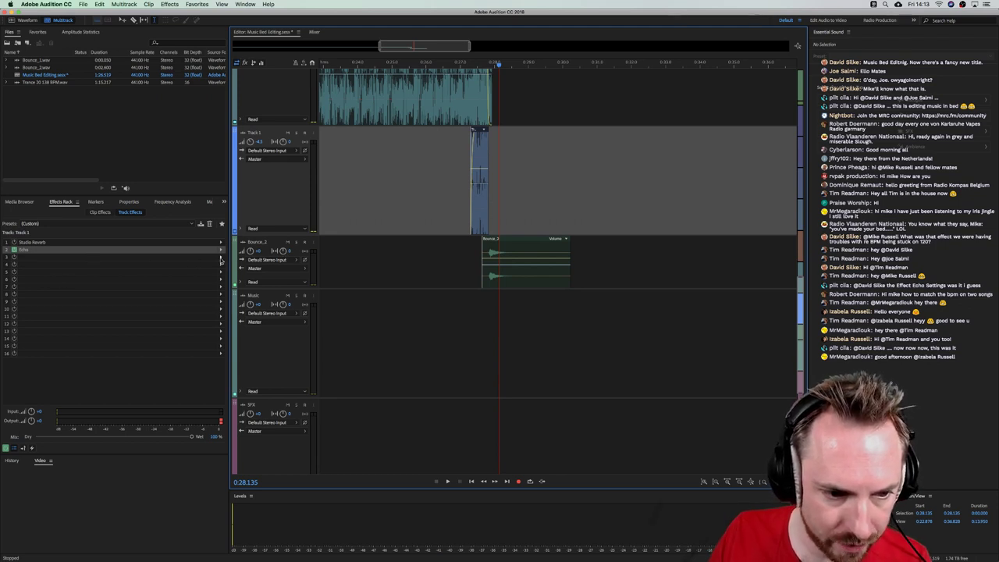
{"action": "left_click", "coordinate": [220, 258]}
{"action": "mouse_move", "coordinate": [299, 372]}
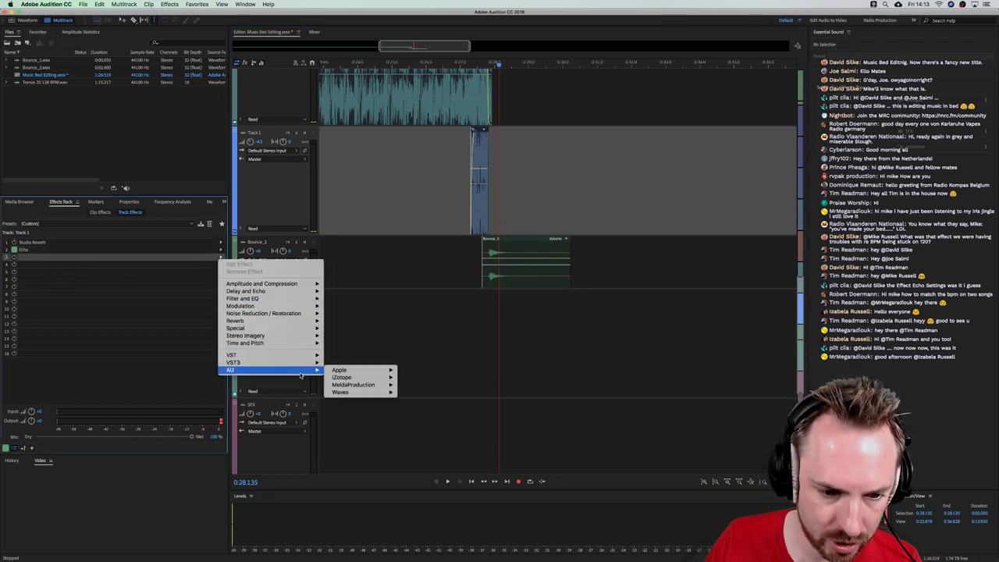
{"action": "mouse_move", "coordinate": [339, 371]}
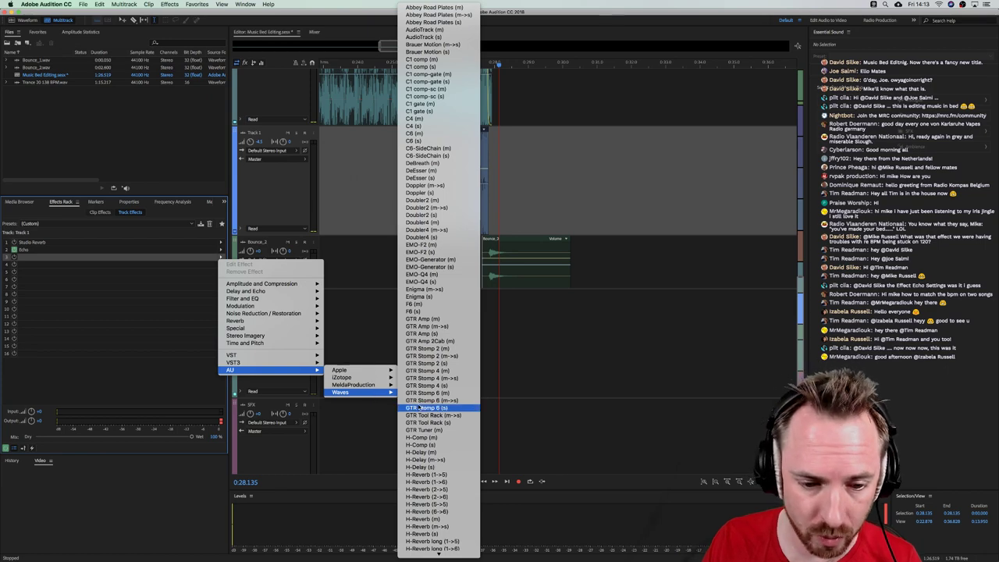
{"action": "scroll", "coordinate": [426, 408], "scroll_direction": "down", "scroll_amount": 10}
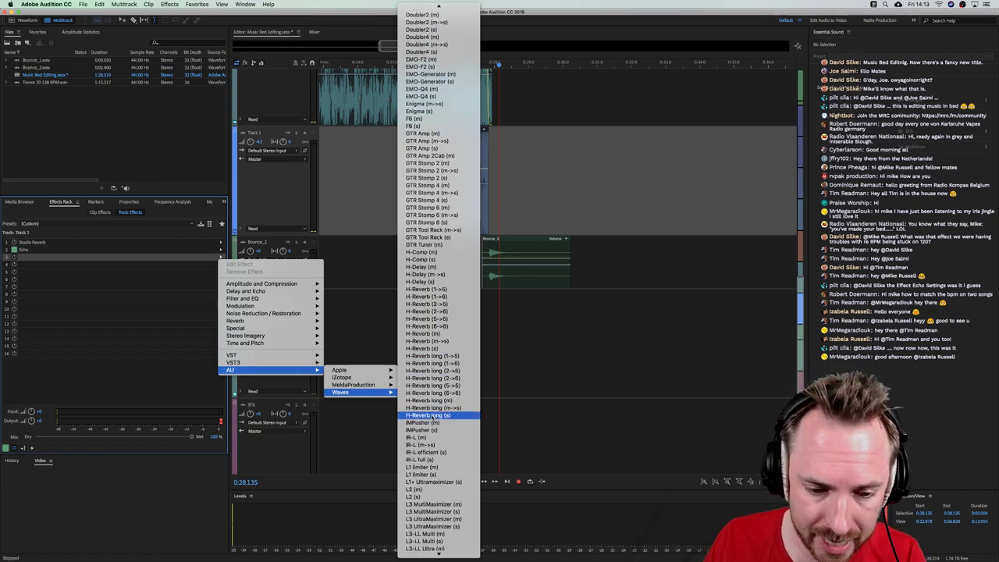
{"action": "scroll", "coordinate": [432, 417], "scroll_direction": "down", "scroll_amount": 4}
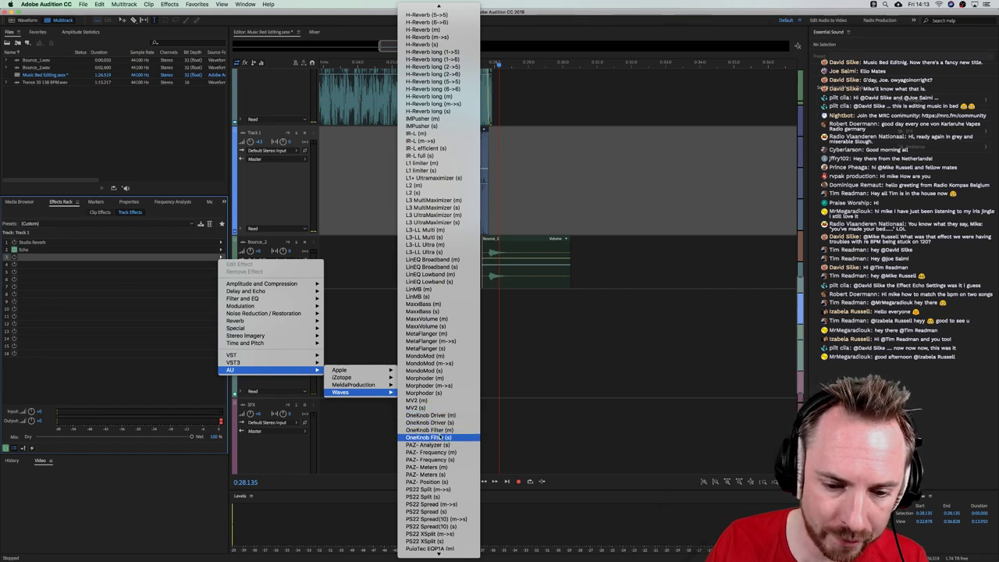
{"action": "left_click", "coordinate": [442, 438]}
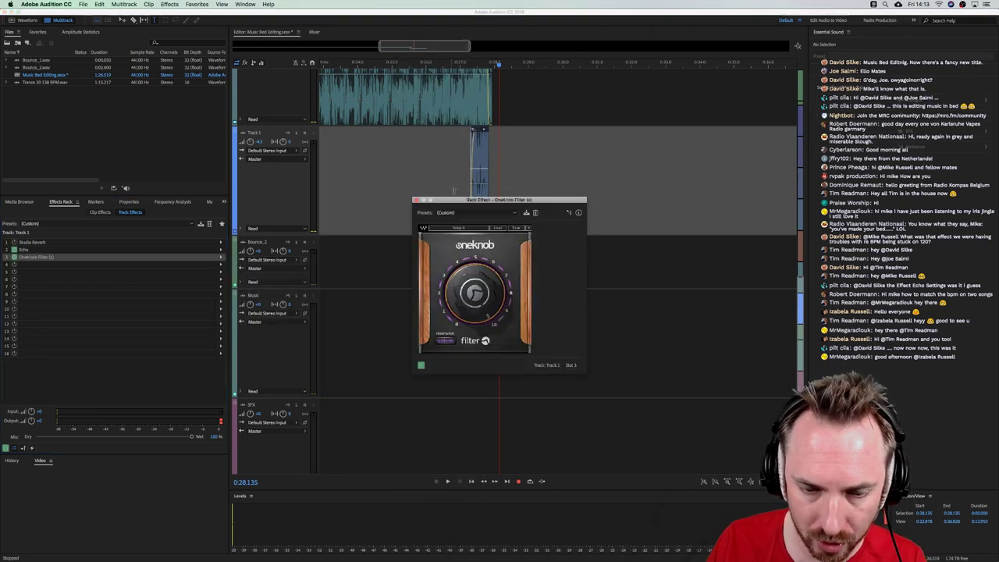
{"action": "left_click_drag", "start_coordinate": [477, 201], "coordinate": [341, 231]}
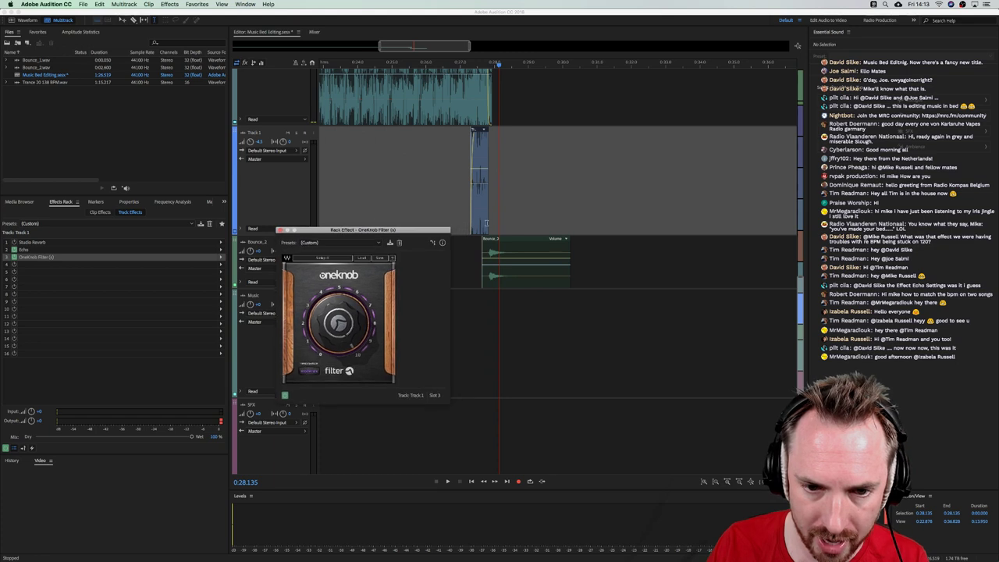
{"action": "left_click_drag", "start_coordinate": [414, 232], "coordinate": [373, 278]}
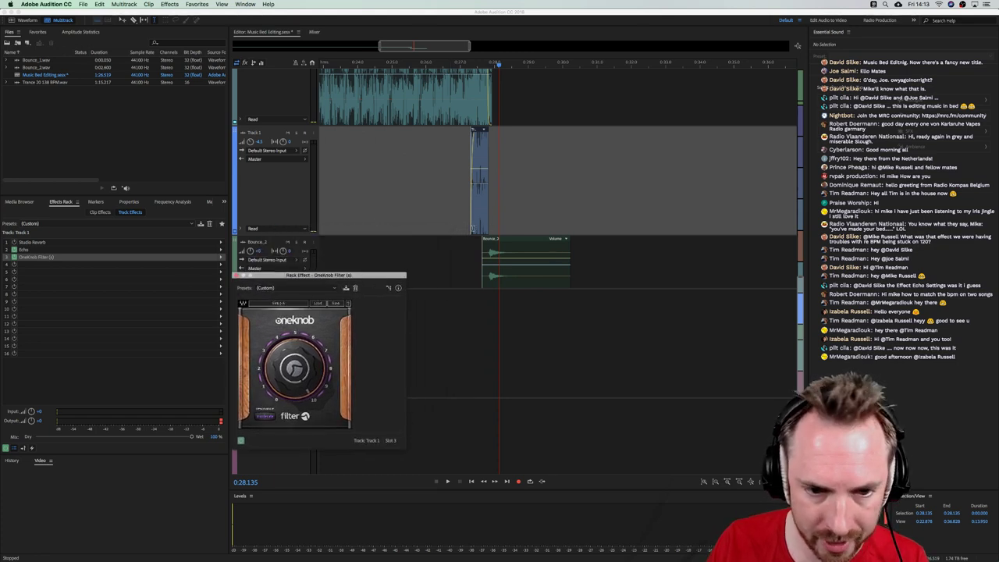
Change the OneKnob Filter's resonance setting and audition the ending from about 0:27.175
{"action": "left_click", "coordinate": [468, 223]}
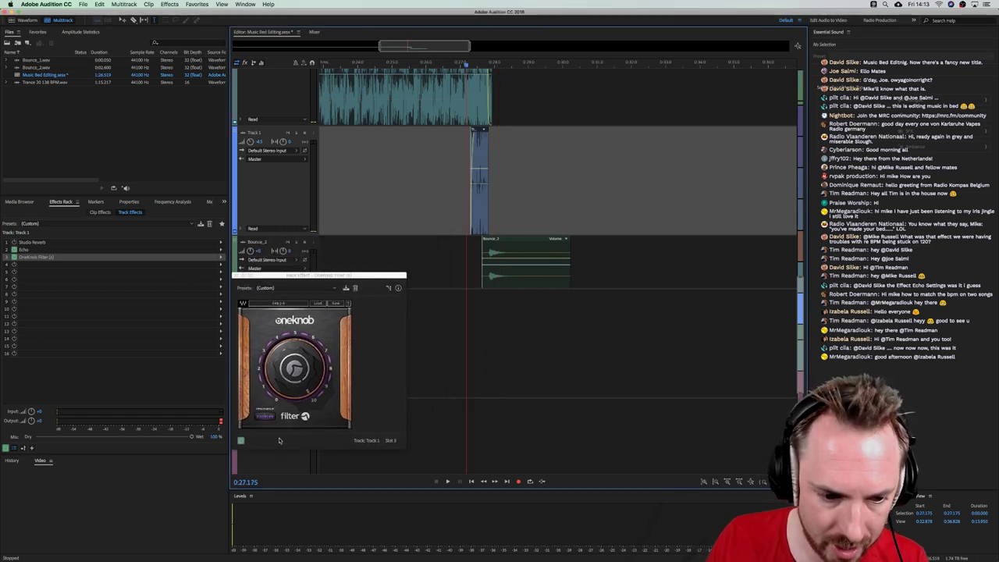
{"action": "left_click", "coordinate": [267, 419]}
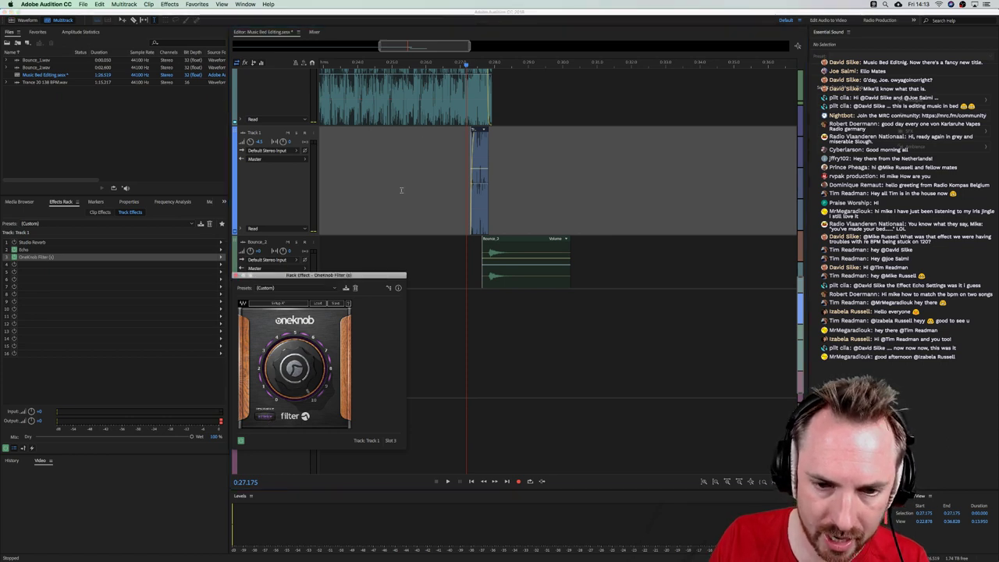
{"action": "key", "text": "space"}
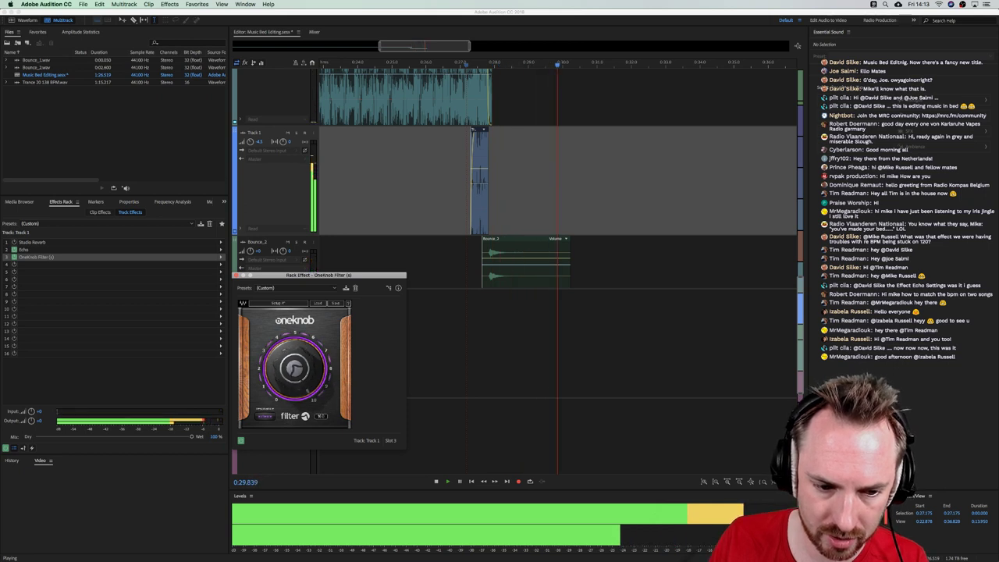
{"action": "left_click", "coordinate": [312, 175]}
{"action": "key", "text": "space"}
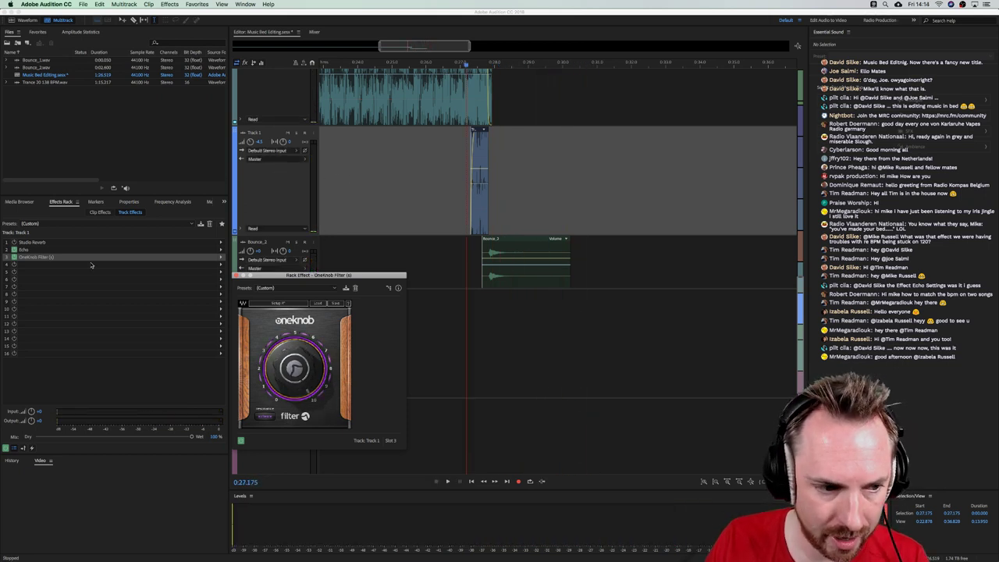
In Track 1's Echo equalization, raise 689 and 1.4k to about -7, 3k and 22k to about -3, and 7.4k to about -4, and audition
{"action": "double_click", "coordinate": [68, 250]}
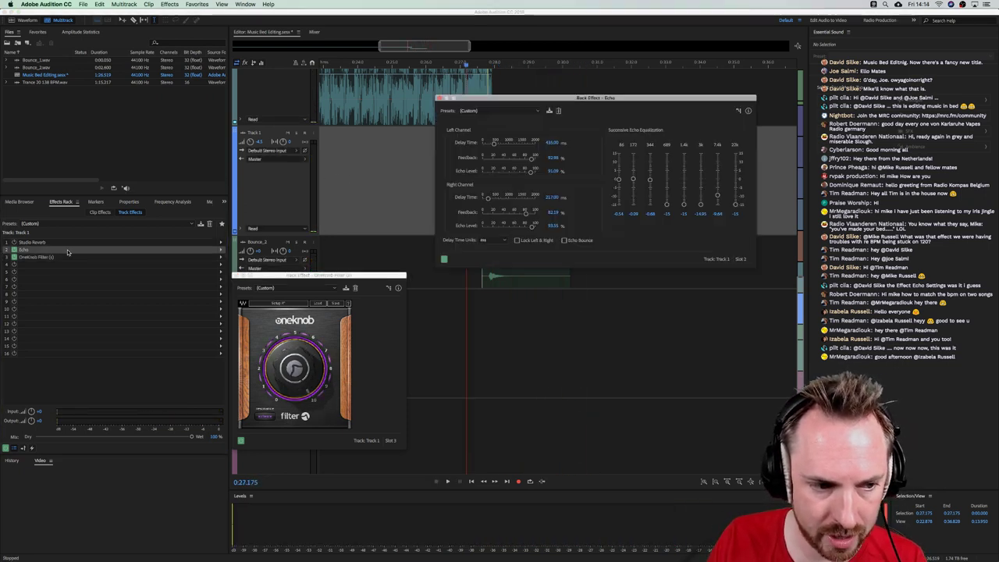
{"action": "left_click_drag", "start_coordinate": [701, 195], "coordinate": [700, 183]}
{"action": "left_click", "coordinate": [684, 192]}
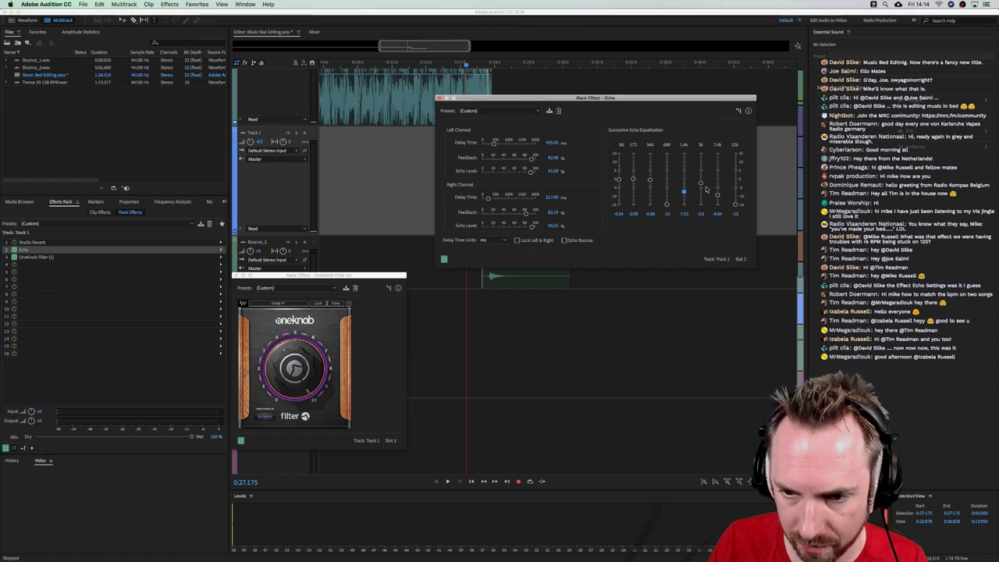
{"action": "left_click", "coordinate": [717, 185]}
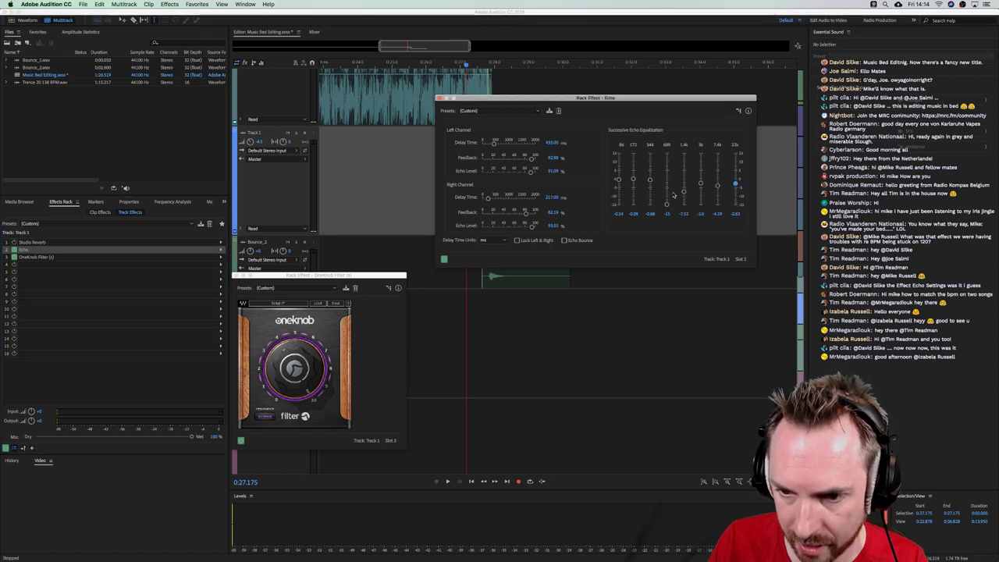
{"action": "key", "text": "space"}
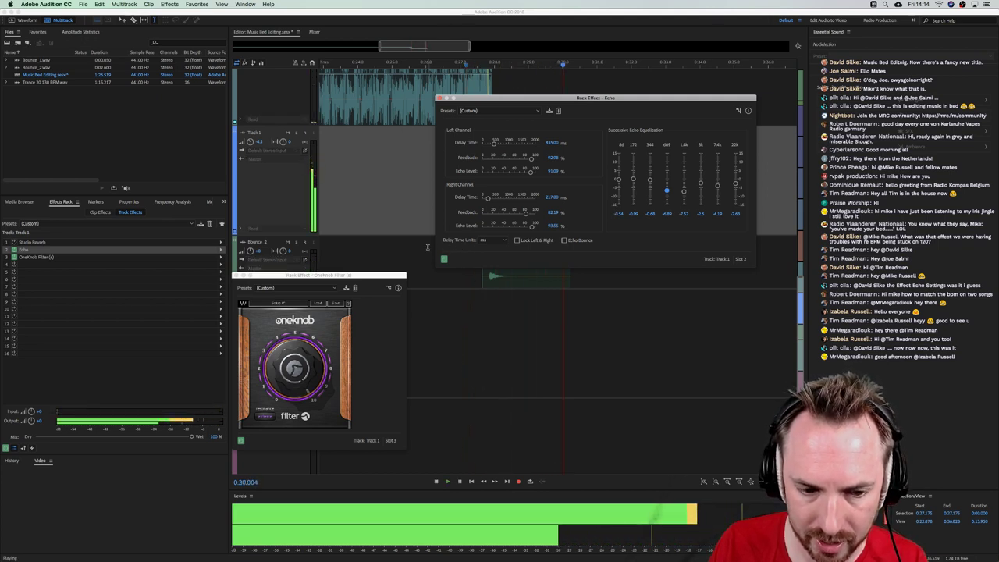
{"action": "key", "text": "space"}
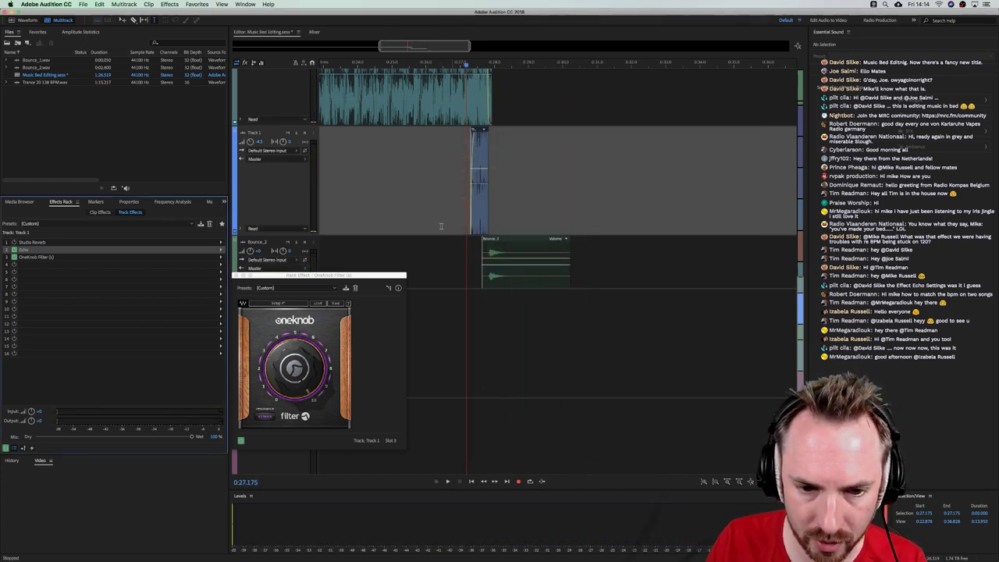
Expand Track 1's automation lane and show the OneKnob Filter's Filter envelope
{"action": "left_click", "coordinate": [441, 226]}
{"action": "left_click", "coordinate": [240, 229]}
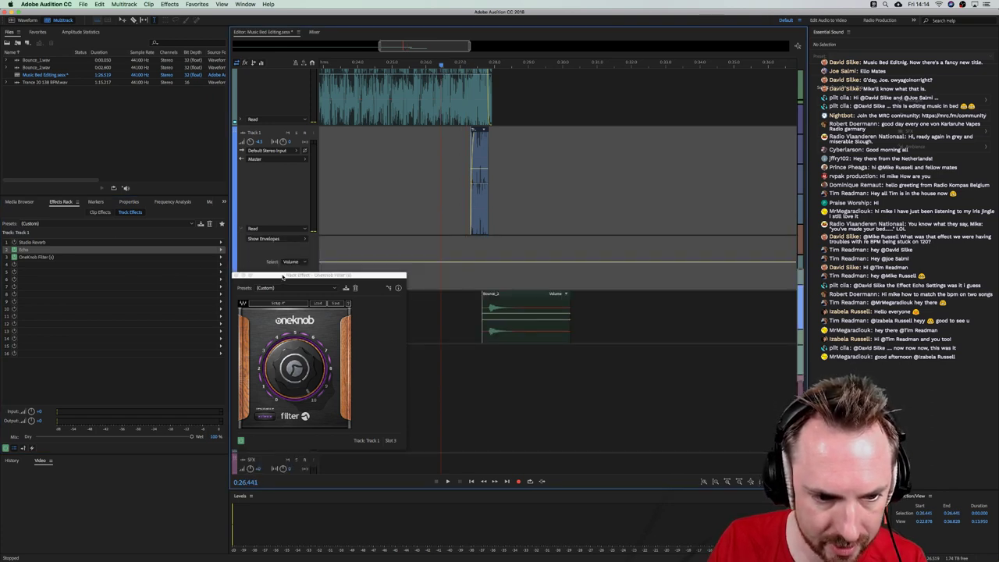
{"action": "left_click_drag", "start_coordinate": [283, 276], "coordinate": [211, 290]}
{"action": "left_click", "coordinate": [304, 240]}
{"action": "mouse_move", "coordinate": [367, 325]}
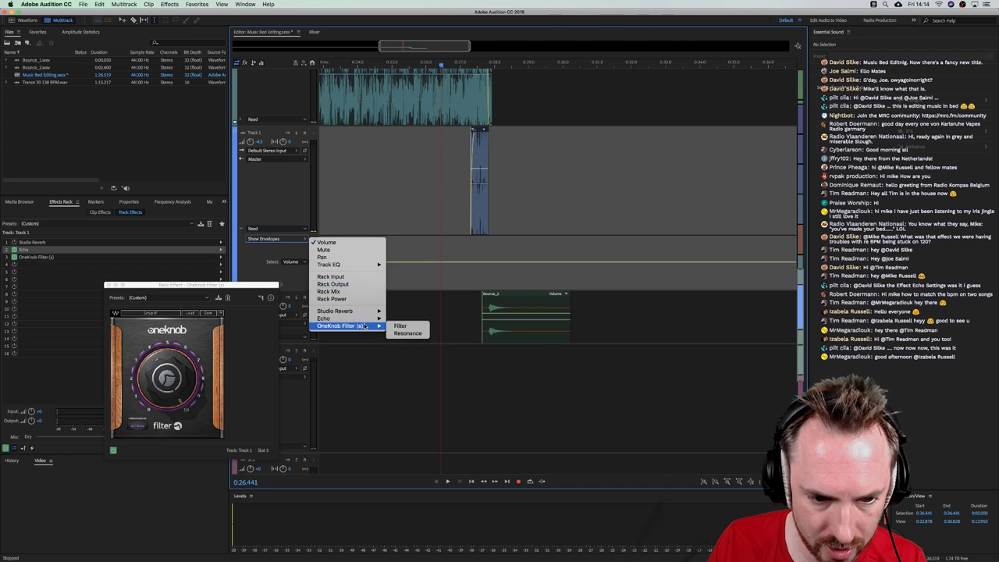
{"action": "left_click", "coordinate": [401, 327]}
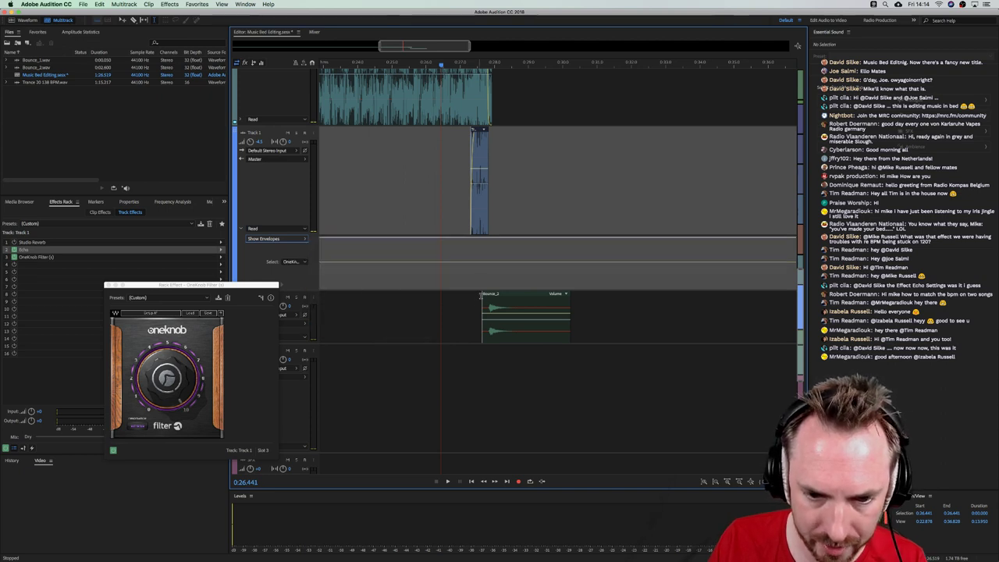
Draw the filter envelope falling from maximum at about 0:27.8 to minimum at about 0:34.6, and audition from about 0:25.379
{"action": "left_click_drag", "start_coordinate": [494, 238], "coordinate": [722, 295]}
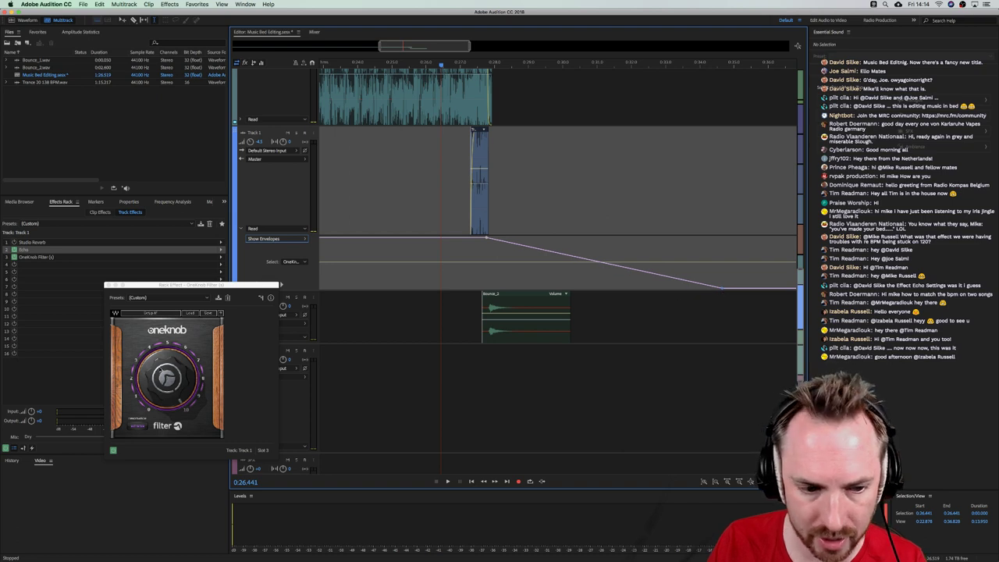
{"action": "left_click_drag", "start_coordinate": [226, 286], "coordinate": [381, 159]}
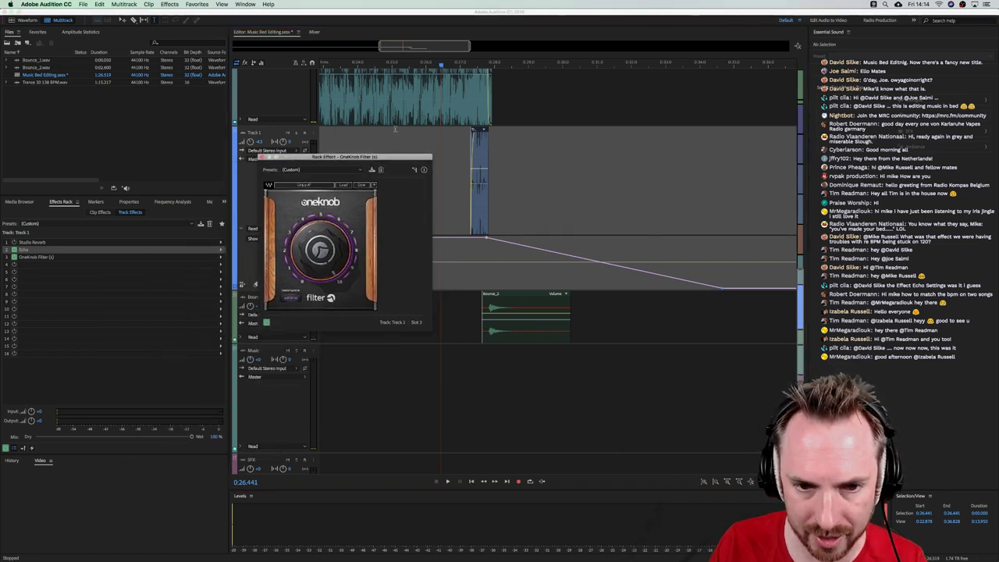
{"action": "left_click", "coordinate": [404, 129]}
{"action": "key", "text": "space"}
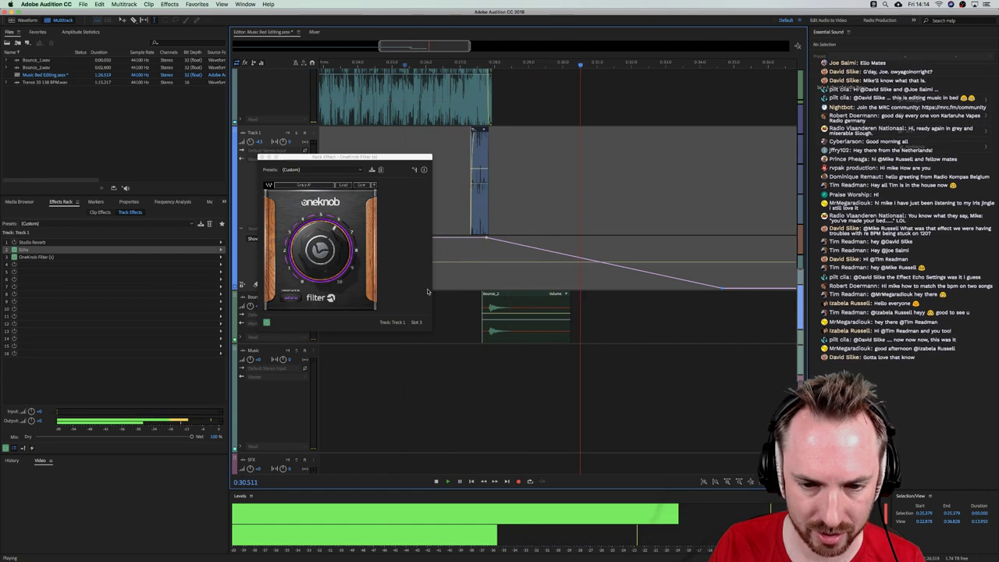
{"action": "key", "text": "space"}
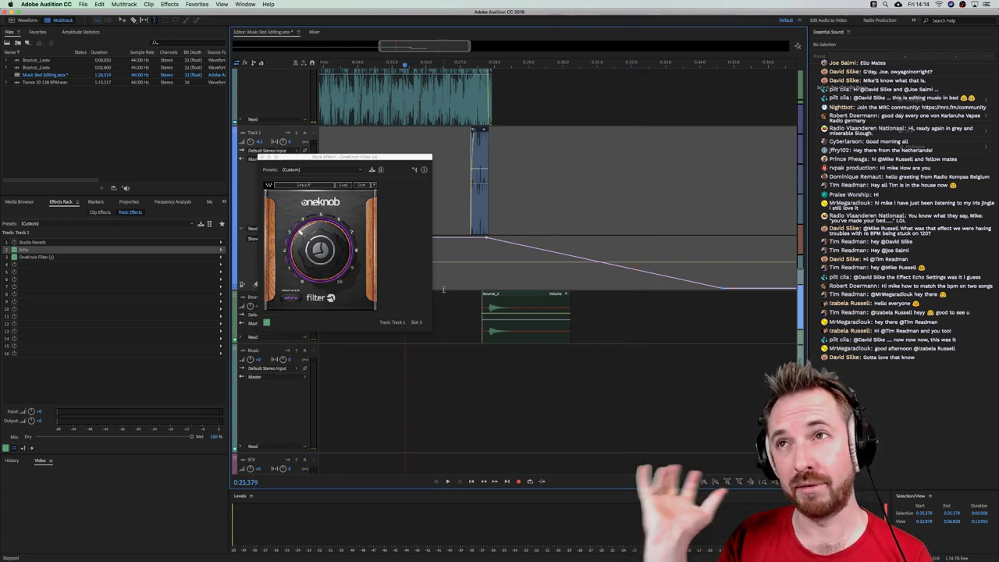
Move the filter envelope's end keyframe to about 0:31.5 at minimum and audition from about 0:24.439
{"action": "left_click", "coordinate": [743, 284]}
{"action": "left_click_drag", "start_coordinate": [722, 288], "coordinate": [611, 295]}
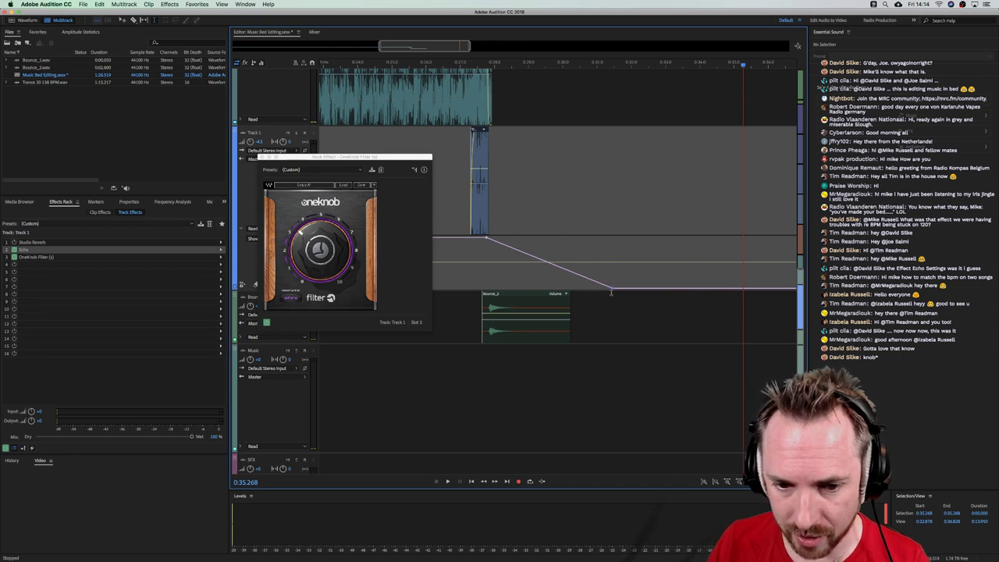
{"action": "left_click", "coordinate": [372, 146]}
{"action": "key", "text": "space"}
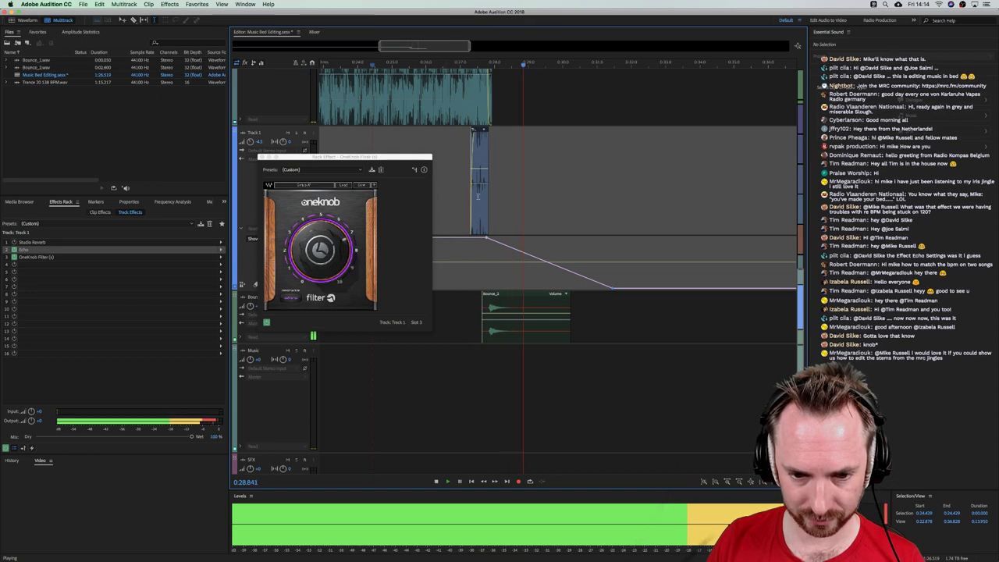
{"action": "key", "text": "space"}
Move the filter envelope's end keyframe to about 0:29.8 at minimum and audition from about 0:25.540
{"action": "left_click_drag", "start_coordinate": [610, 287], "coordinate": [560, 296]}
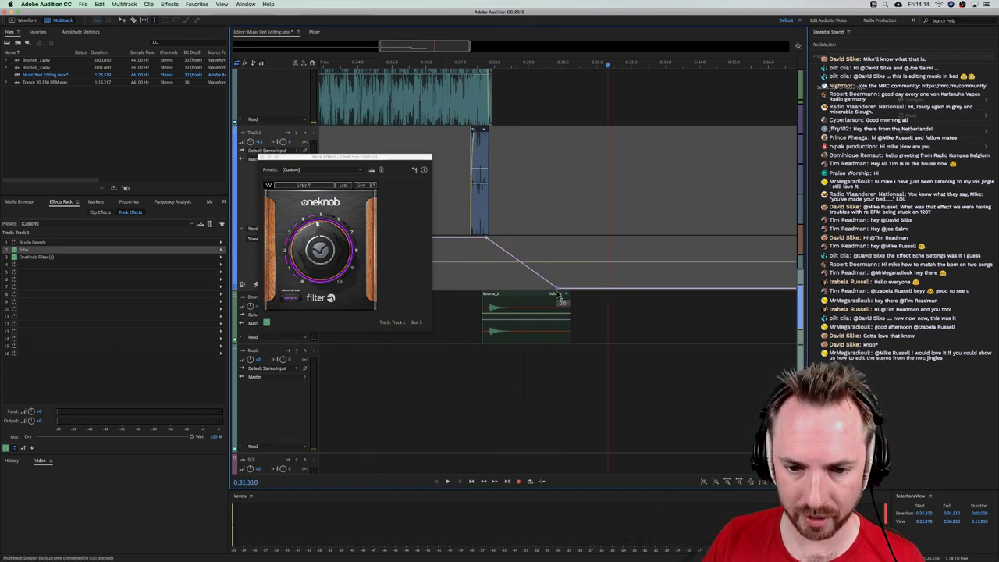
{"action": "left_click", "coordinate": [410, 143]}
{"action": "key", "text": "space"}
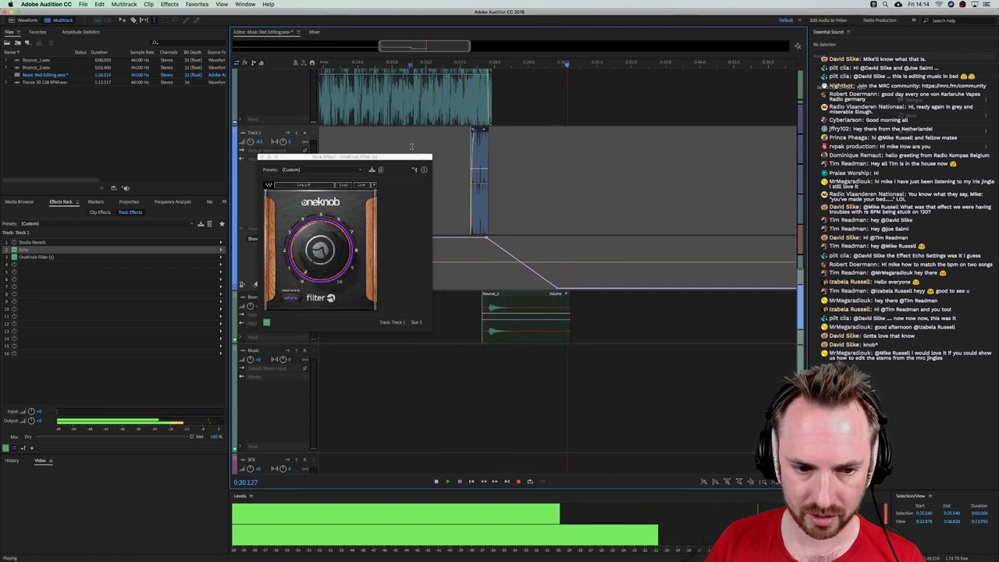
{"action": "key", "text": "space"}
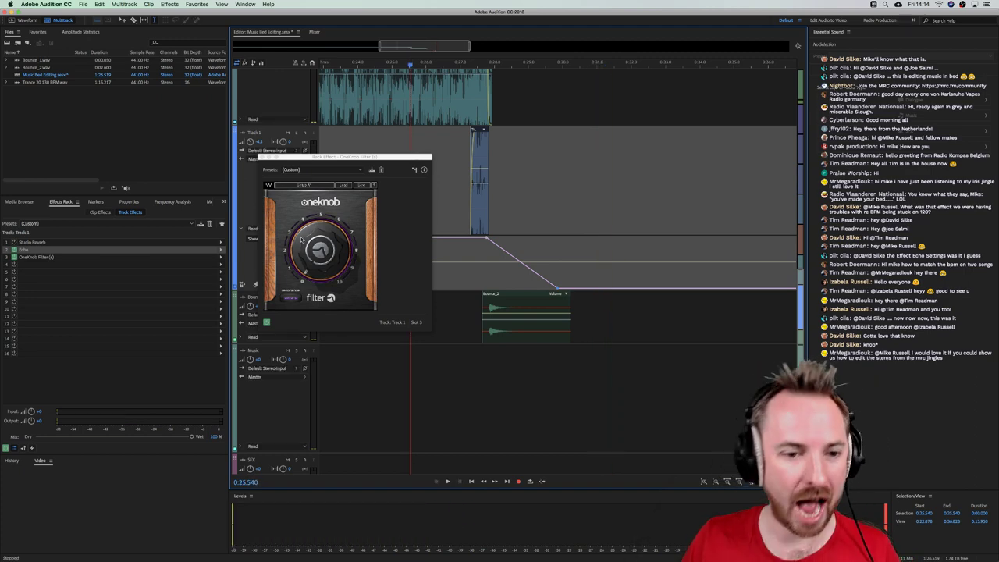
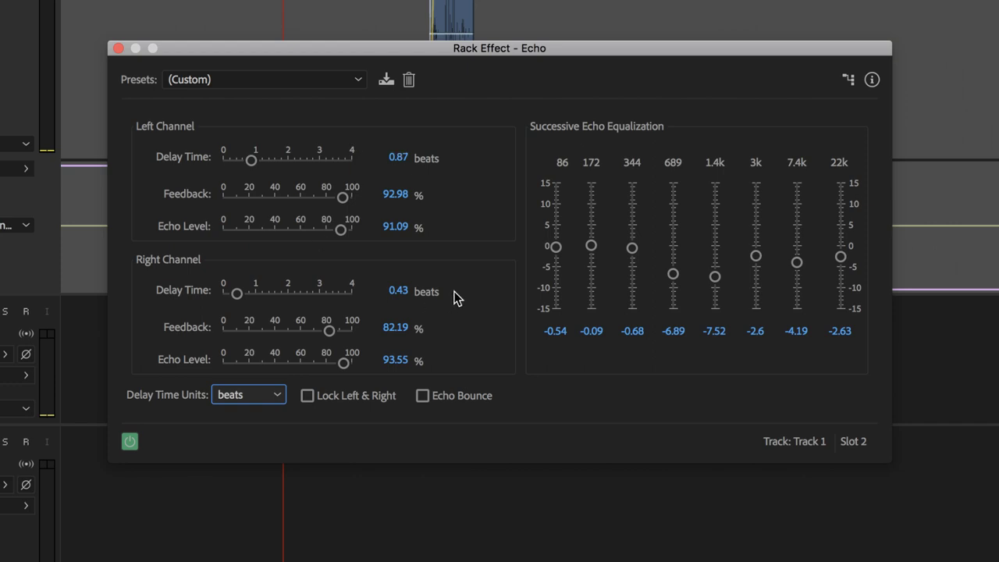
Switch the Echo effect's delay time units to ms and close the effect window
{"action": "left_click", "coordinate": [242, 395]}
{"action": "left_click", "coordinate": [243, 417]}
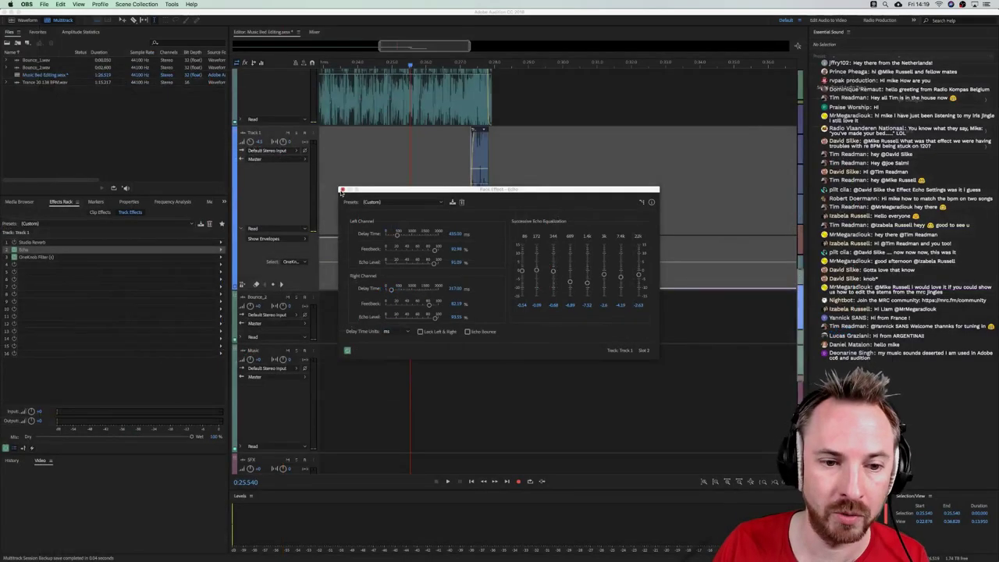
{"action": "left_click", "coordinate": [119, 49]}
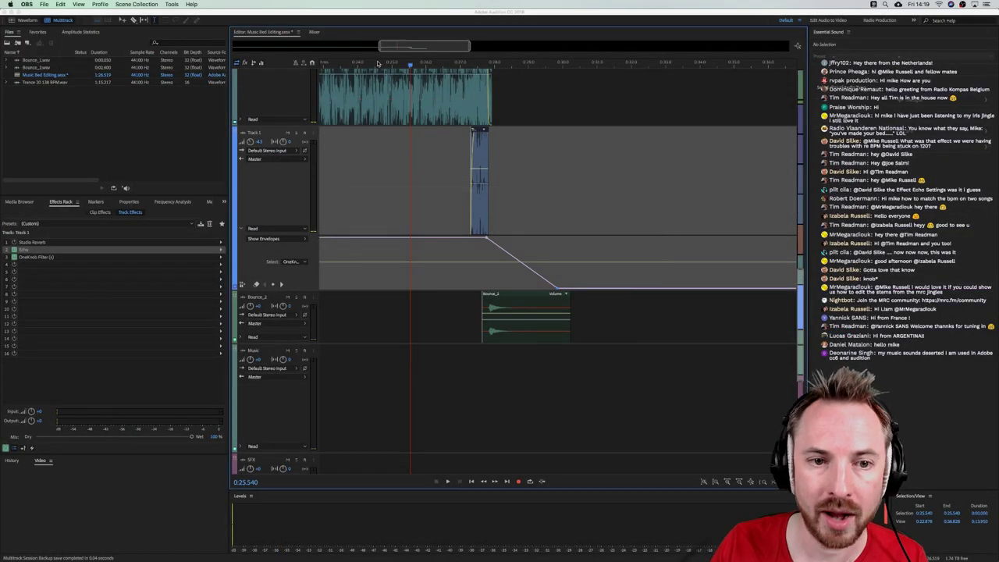
Set the tempo in the Time Display preferences to 138 beats/minute and confirm
{"action": "right_click", "coordinate": [380, 66]}
{"action": "mouse_move", "coordinate": [402, 70]}
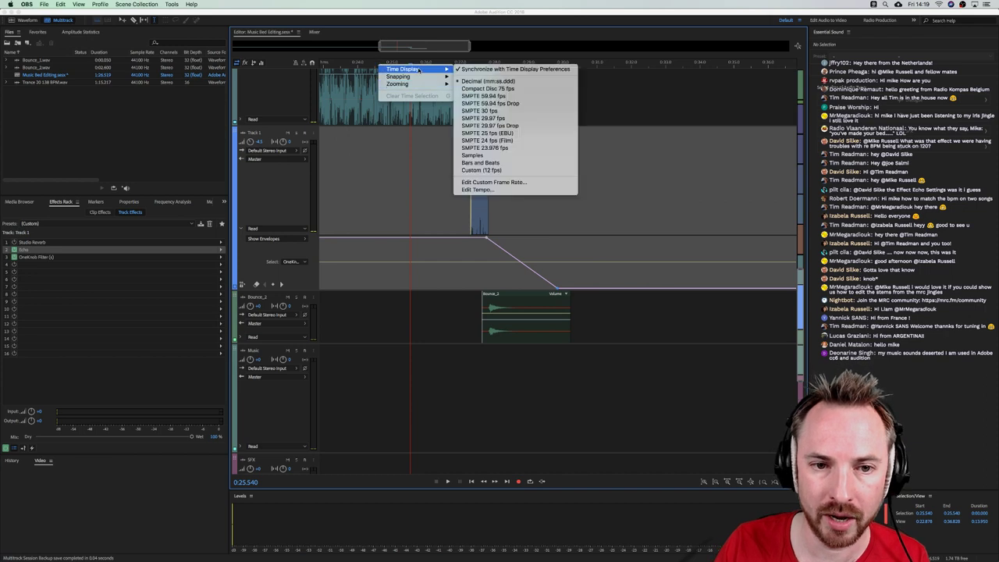
{"action": "left_click", "coordinate": [490, 190]}
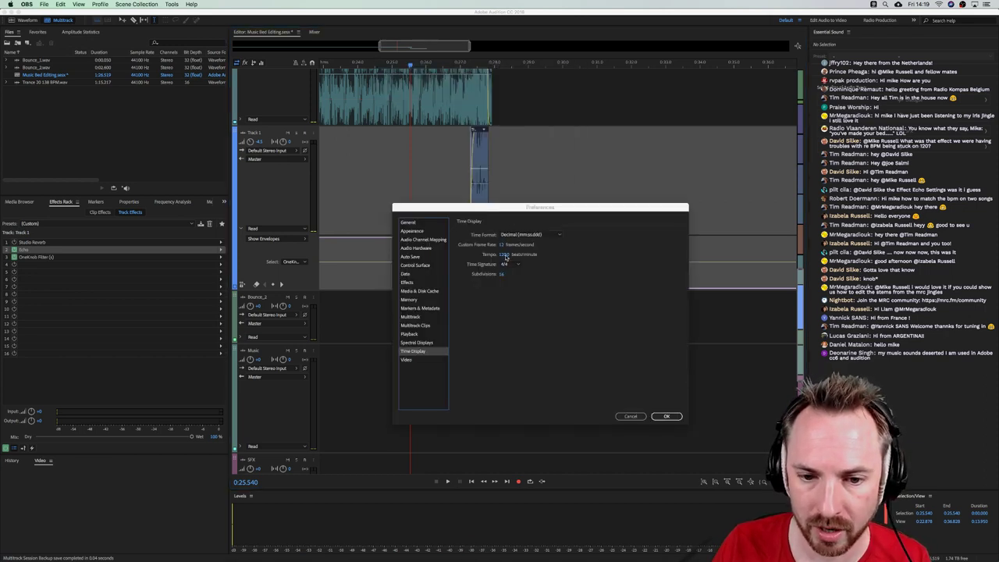
{"action": "left_click", "coordinate": [504, 254]}
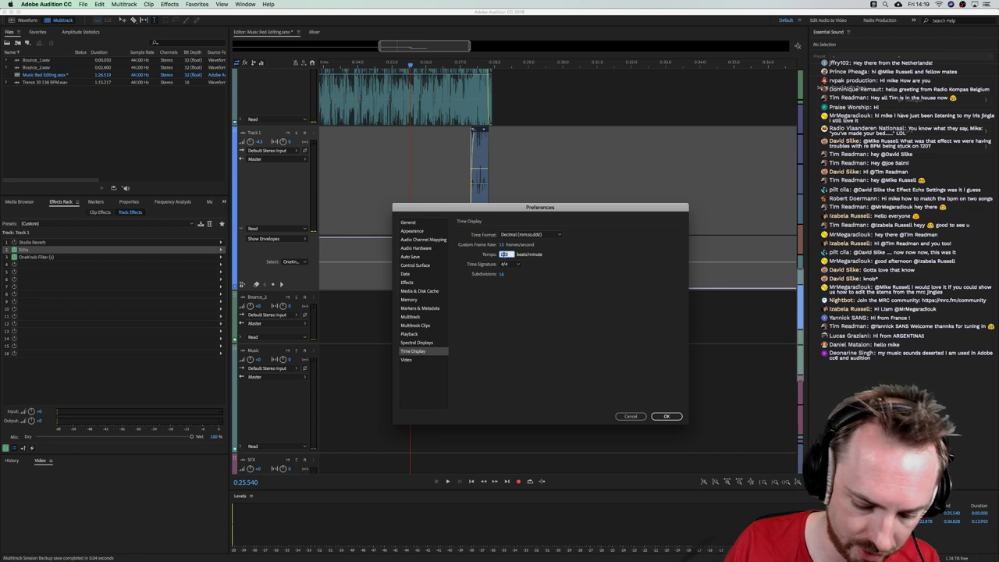
{"action": "key", "text": "Return"}
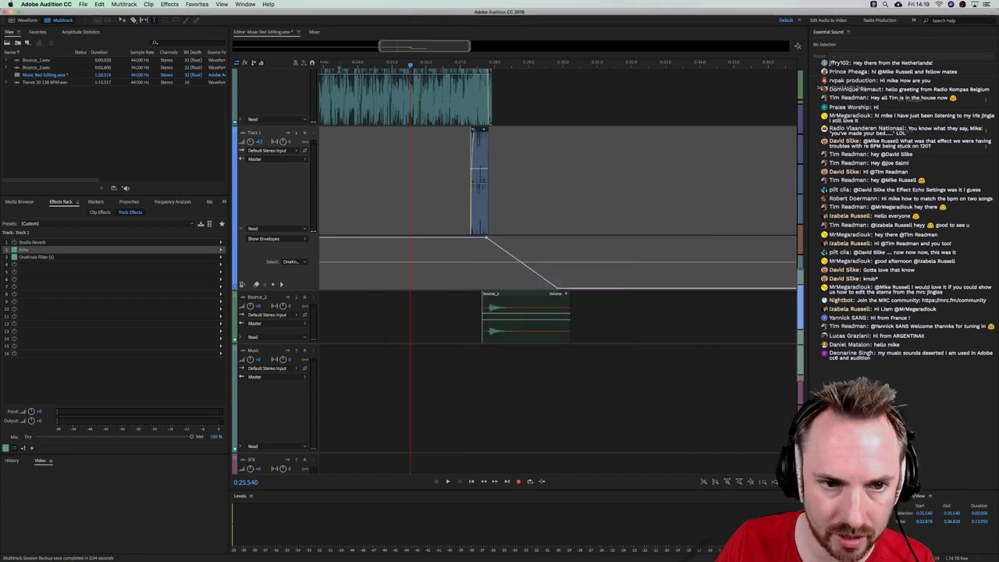
Check the tempo value in the Time Display preferences again and leave without changes
{"action": "right_click", "coordinate": [340, 67]}
{"action": "mouse_move", "coordinate": [371, 73]}
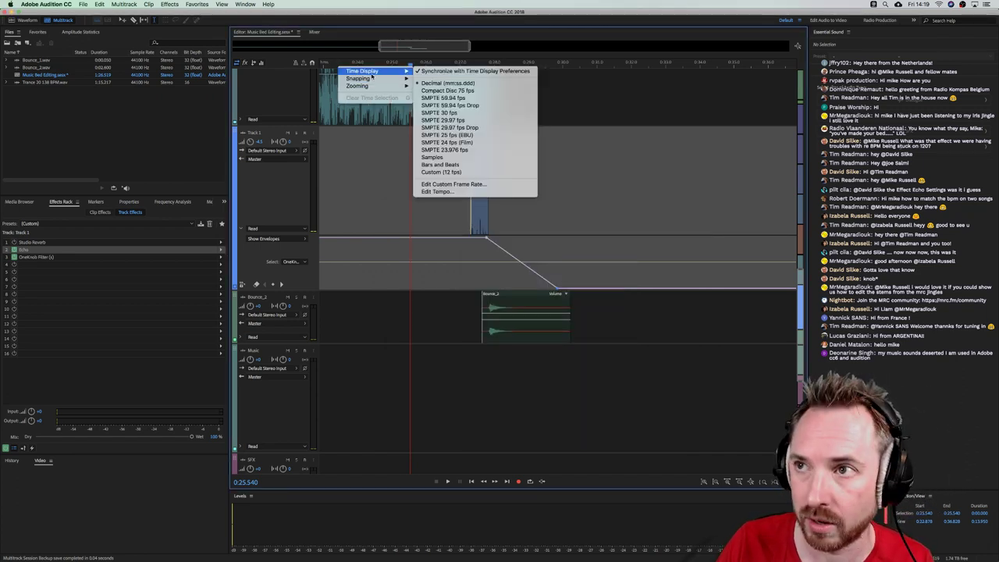
{"action": "left_click", "coordinate": [442, 192]}
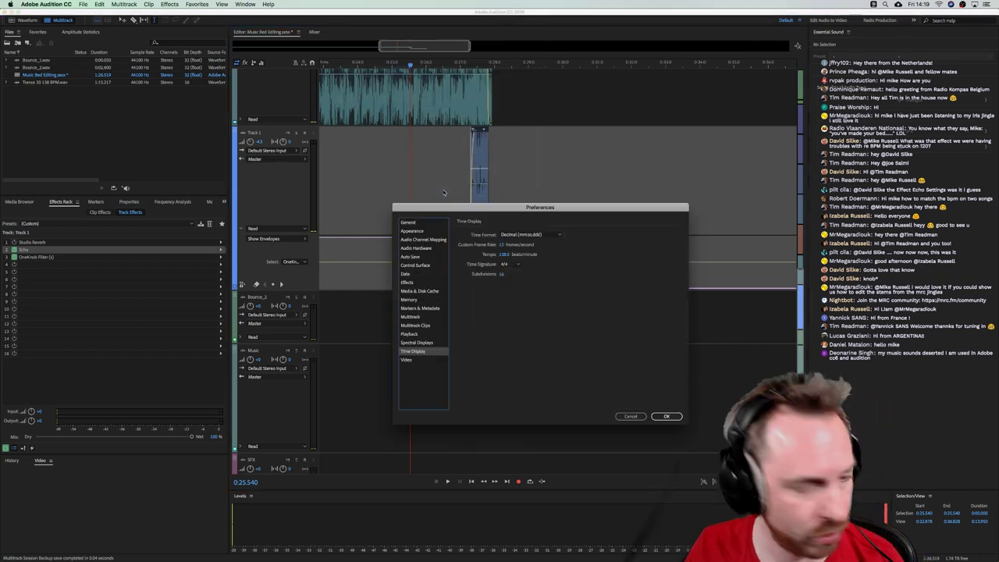
{"action": "left_click", "coordinate": [501, 257]}
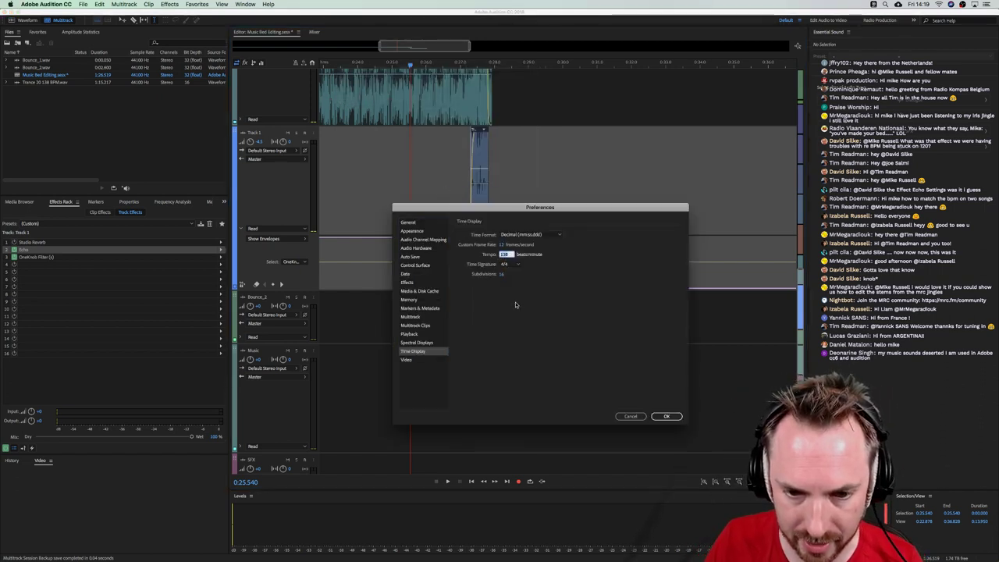
{"action": "left_click", "coordinate": [632, 417]}
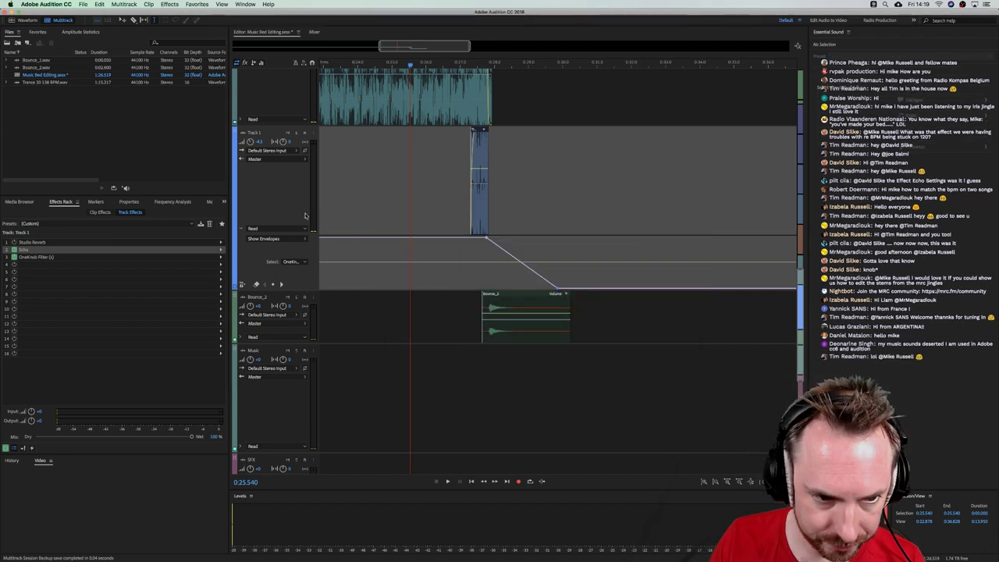
Reopen Track 1's Echo effect, switch its delay time units to beats and close the effect window
{"action": "double_click", "coordinate": [28, 250]}
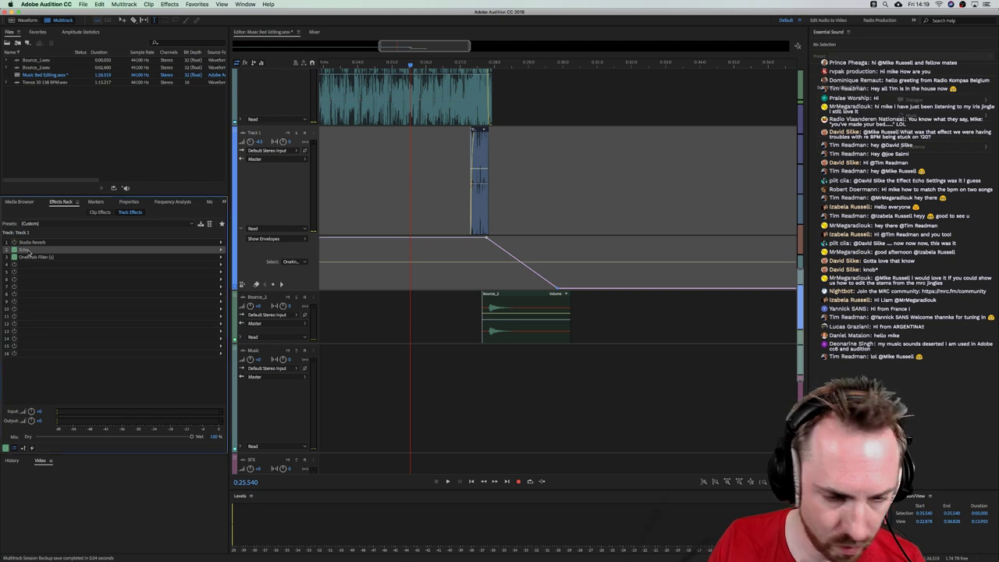
{"action": "left_click", "coordinate": [395, 331]}
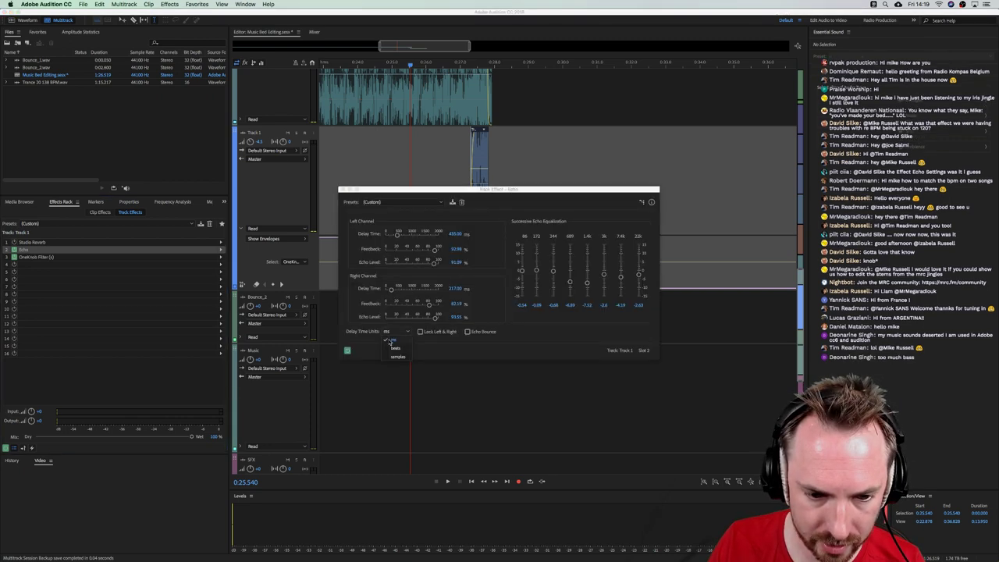
{"action": "left_click", "coordinate": [393, 349]}
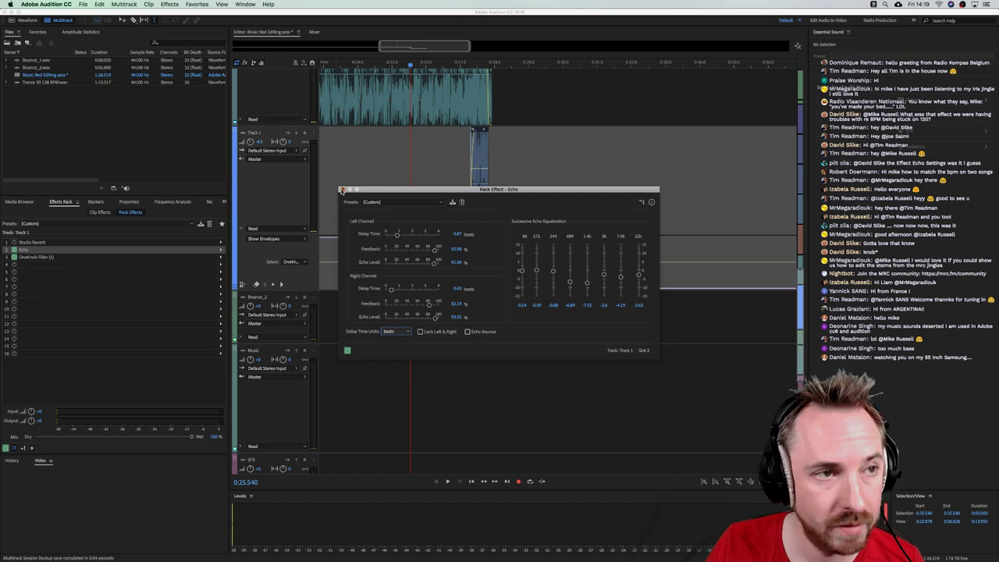
{"action": "left_click", "coordinate": [341, 190]}
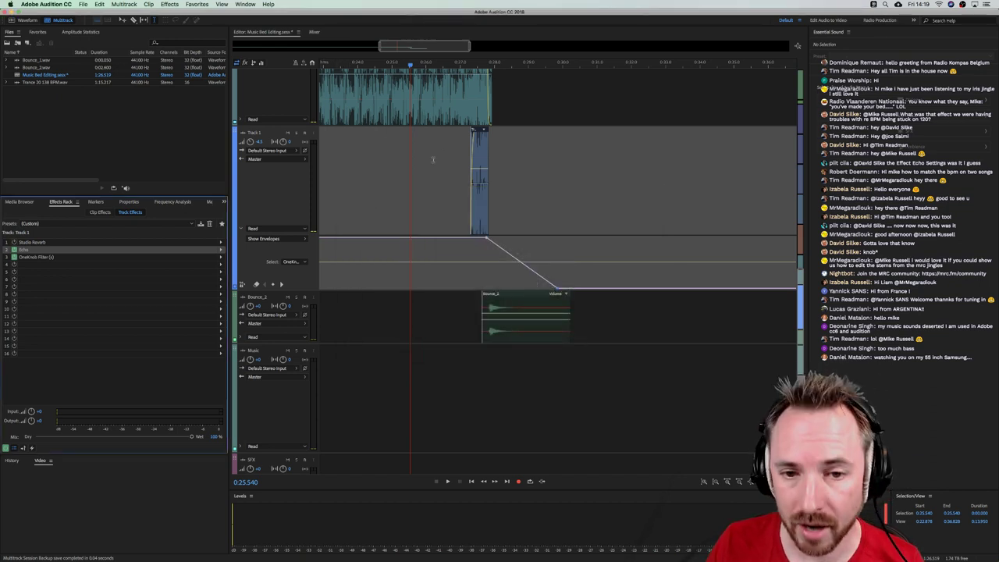
{"action": "scroll", "coordinate": [477, 60], "scroll_direction": "down", "scroll_amount": 5}
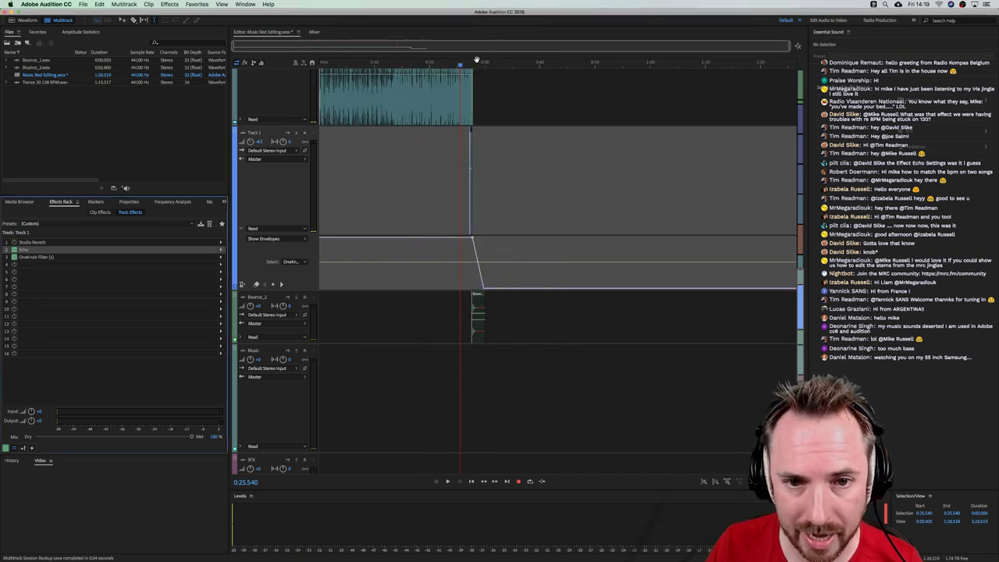
{"action": "scroll", "coordinate": [451, 144], "scroll_direction": "up", "scroll_amount": 6}
{"action": "scroll", "coordinate": [451, 144], "scroll_direction": "down", "scroll_amount": 4}
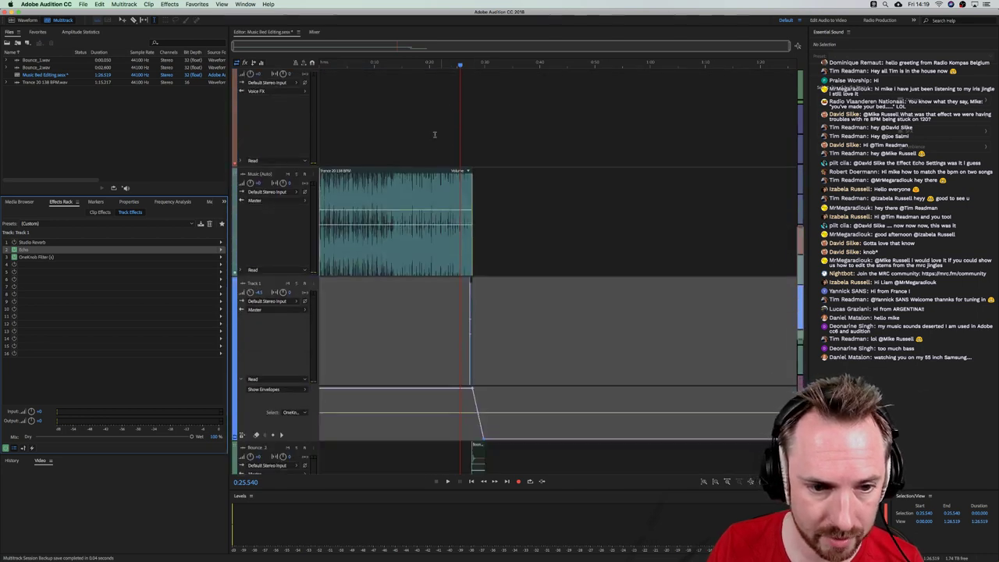
{"action": "scroll", "coordinate": [378, 109], "scroll_direction": "down", "scroll_amount": 5}
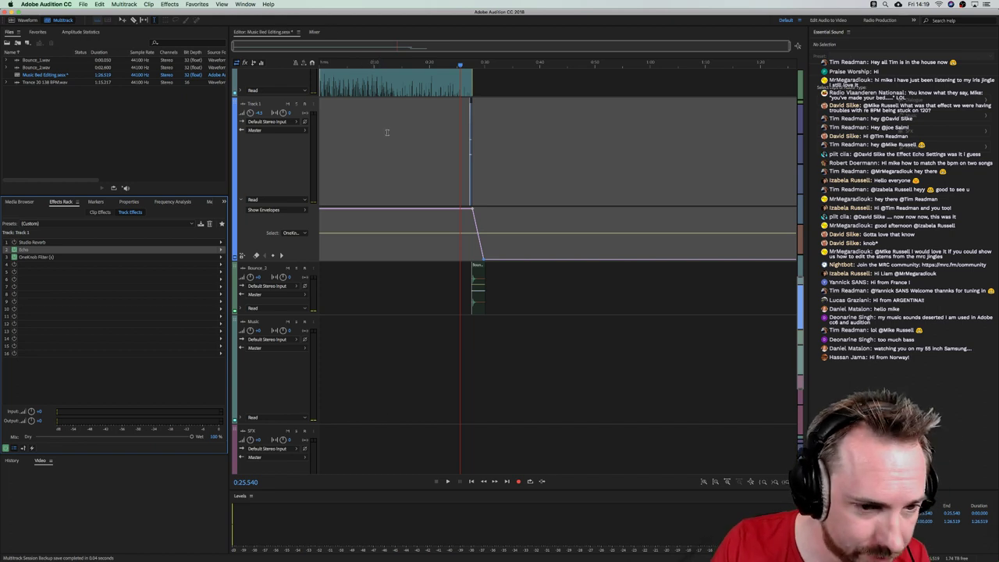
{"action": "scroll", "coordinate": [386, 133], "scroll_direction": "up", "scroll_amount": 5}
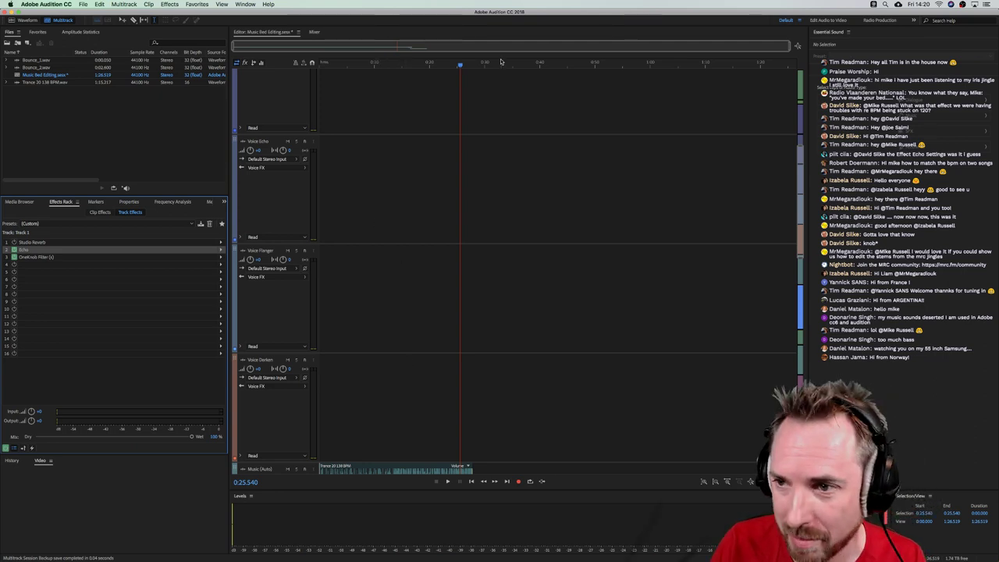
{"action": "scroll", "coordinate": [447, 341], "scroll_direction": "down", "scroll_amount": 5}
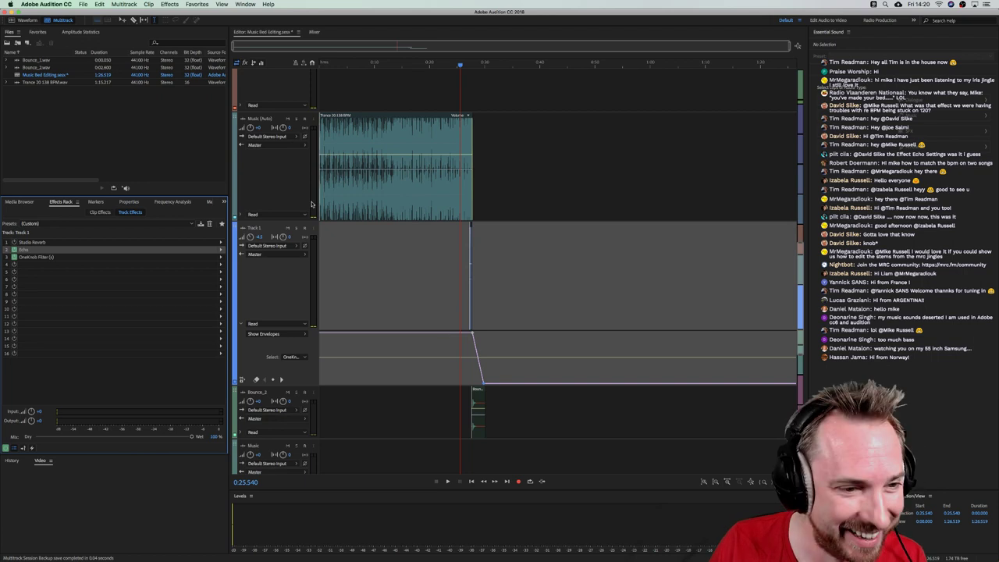
Close the Music Bed Editing session and all its audio files without saving any changes
{"action": "left_click", "coordinate": [345, 134]}
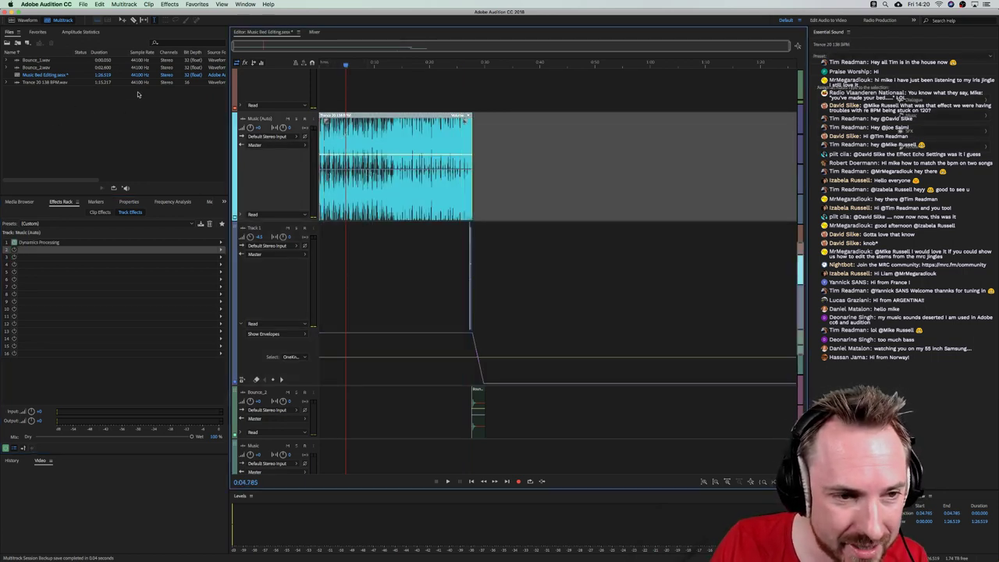
{"action": "left_click", "coordinate": [115, 106]}
{"action": "key", "text": "super+a"}
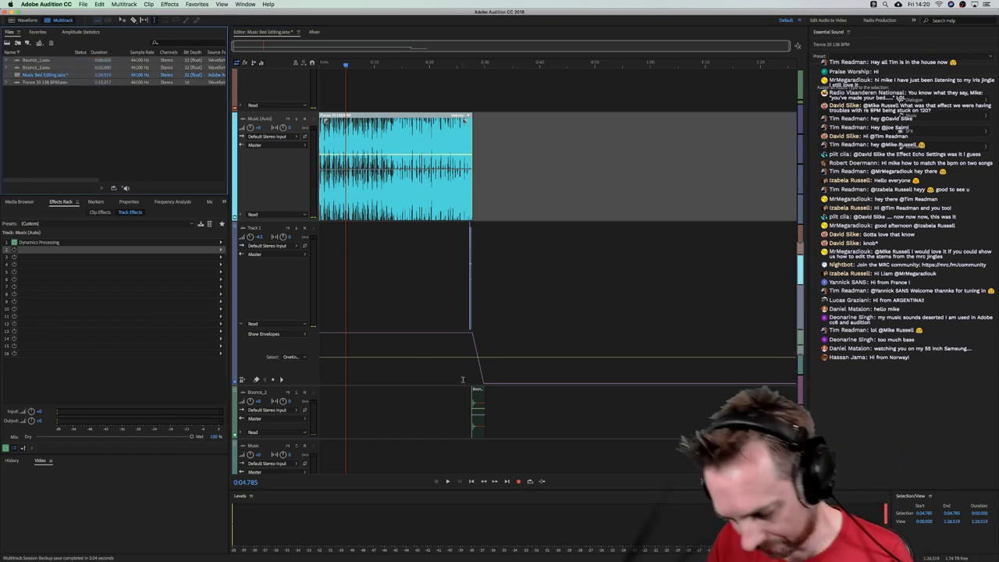
{"action": "key", "text": "Delete"}
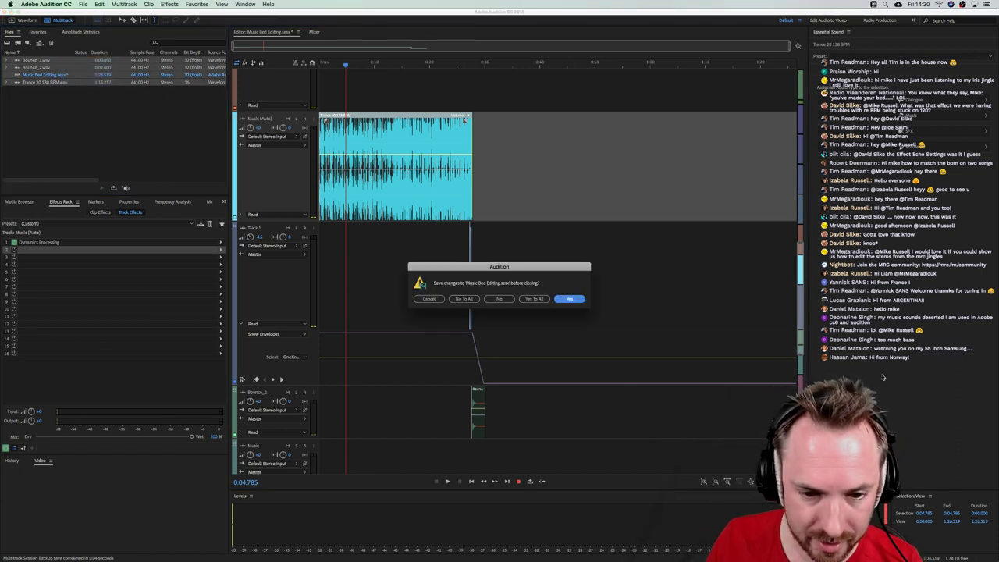
{"action": "left_click", "coordinate": [465, 300]}
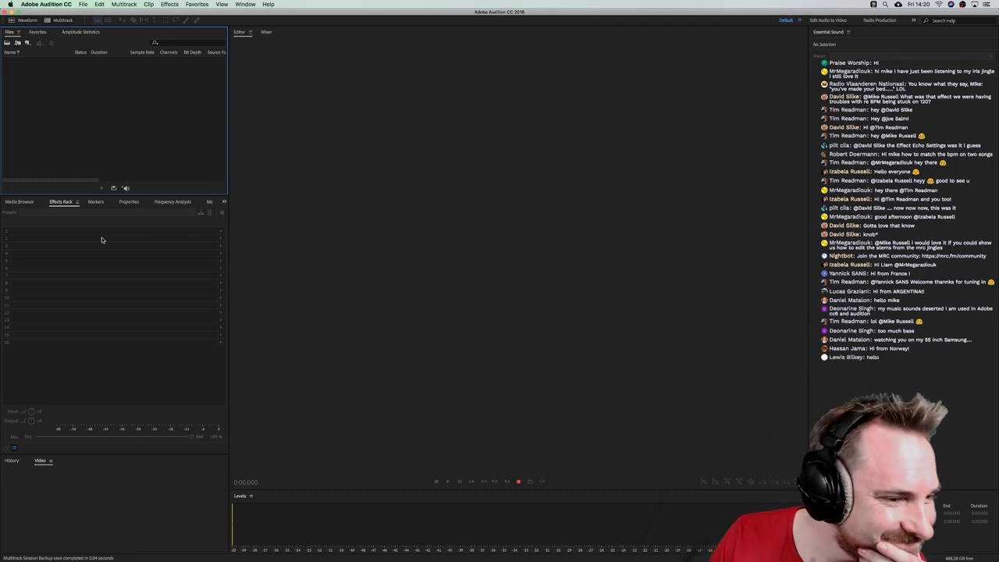
Browse the media library's Music Beds folder and look through the tracks in its Ibiza Deep House subfolder
{"action": "left_click", "coordinate": [21, 202]}
{"action": "left_click", "coordinate": [58, 213]}
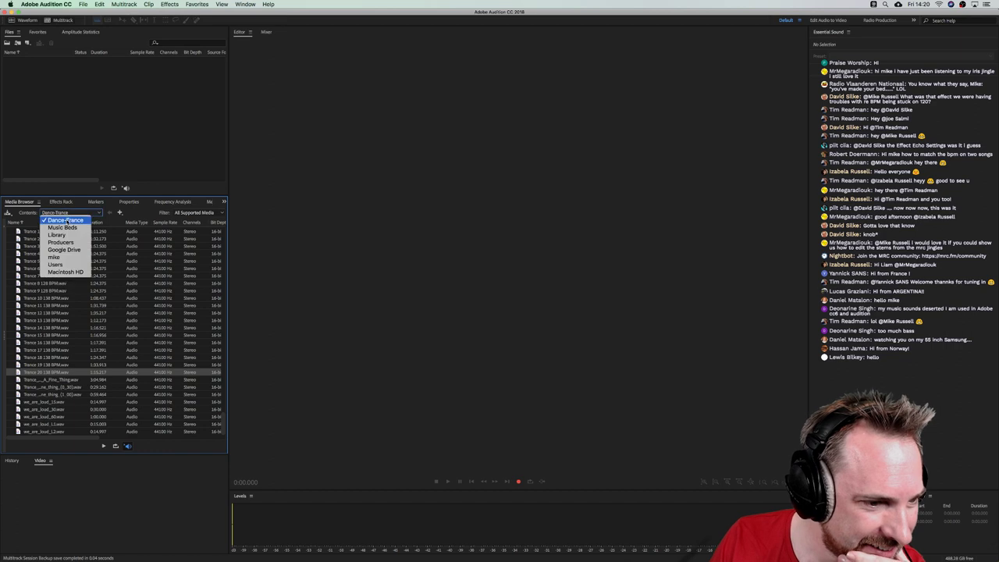
{"action": "left_click", "coordinate": [78, 252]}
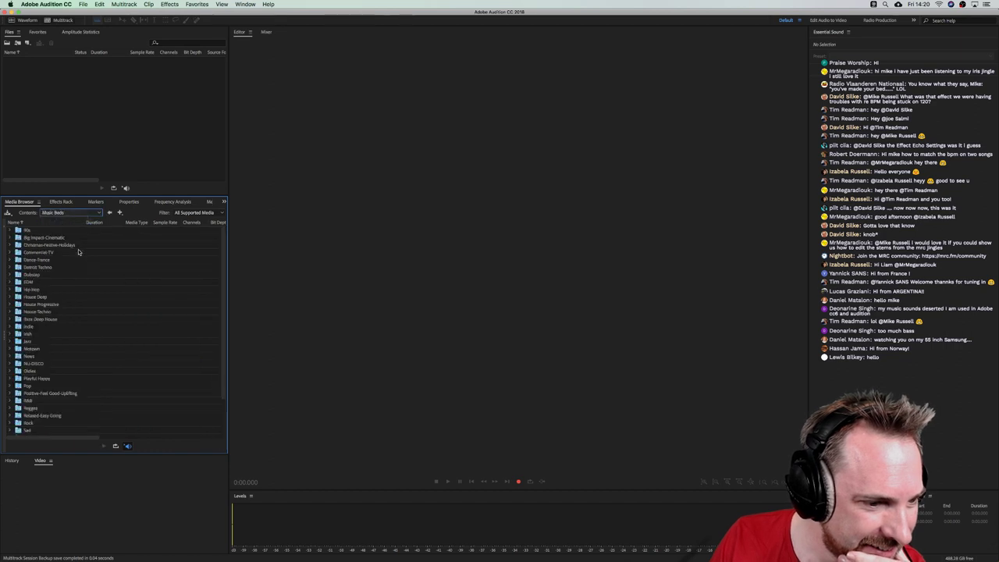
{"action": "double_click", "coordinate": [55, 320]}
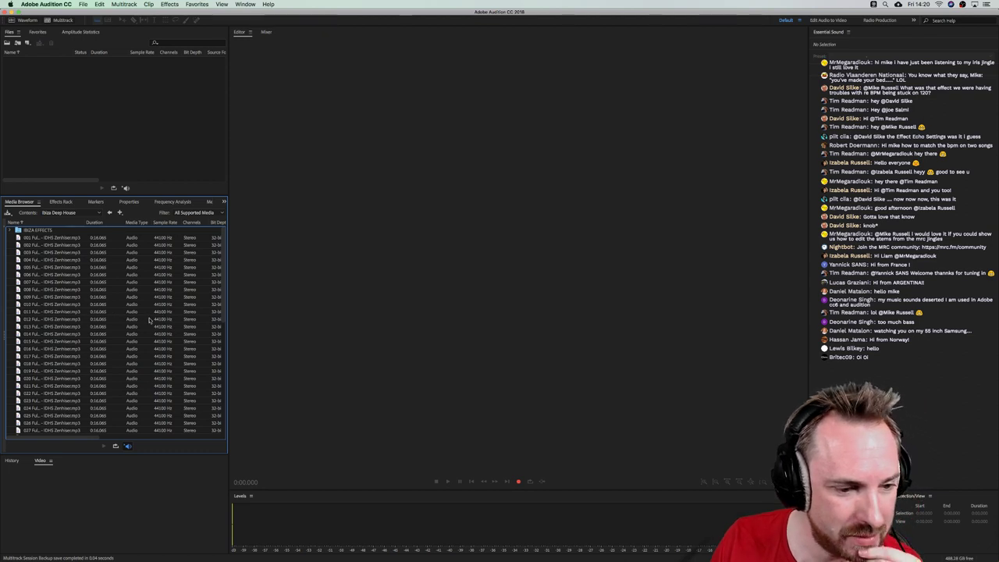
{"action": "scroll", "coordinate": [98, 349], "scroll_direction": "down", "scroll_amount": 6}
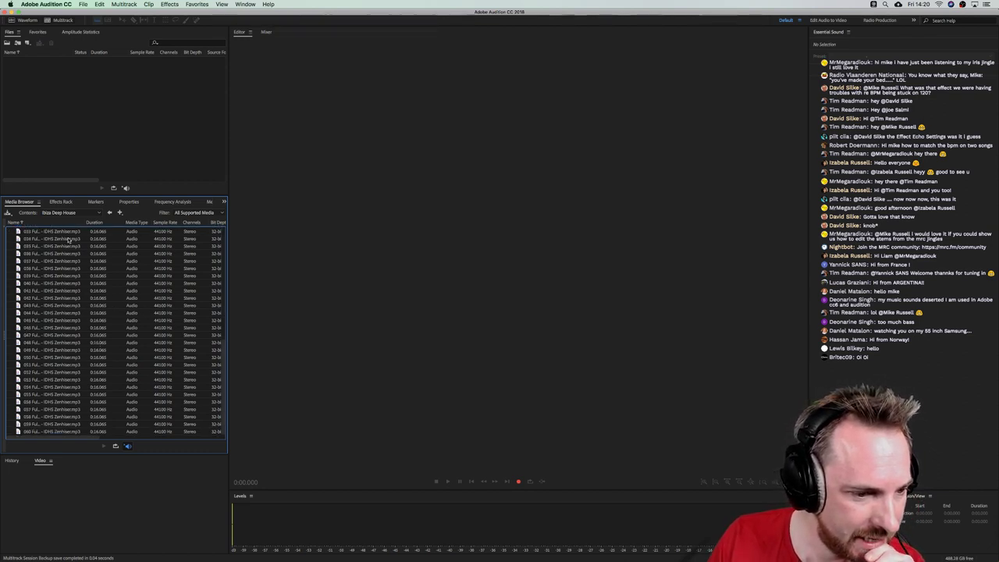
Go back to the Music Beds folder and open its Positive-Feel Good-Uplifting subfolder
{"action": "left_click", "coordinate": [72, 212]}
{"action": "left_click", "coordinate": [56, 222]}
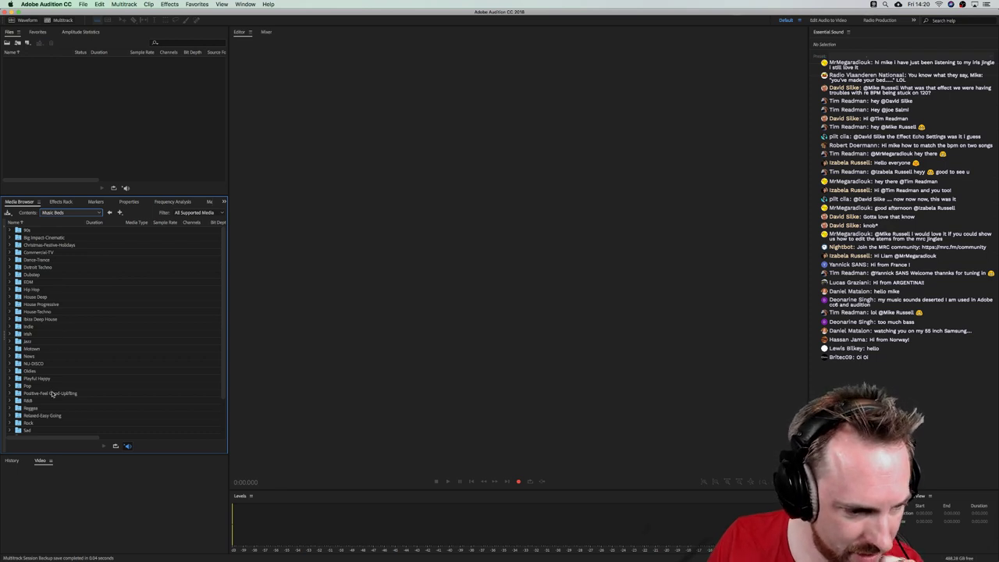
{"action": "double_click", "coordinate": [51, 393]}
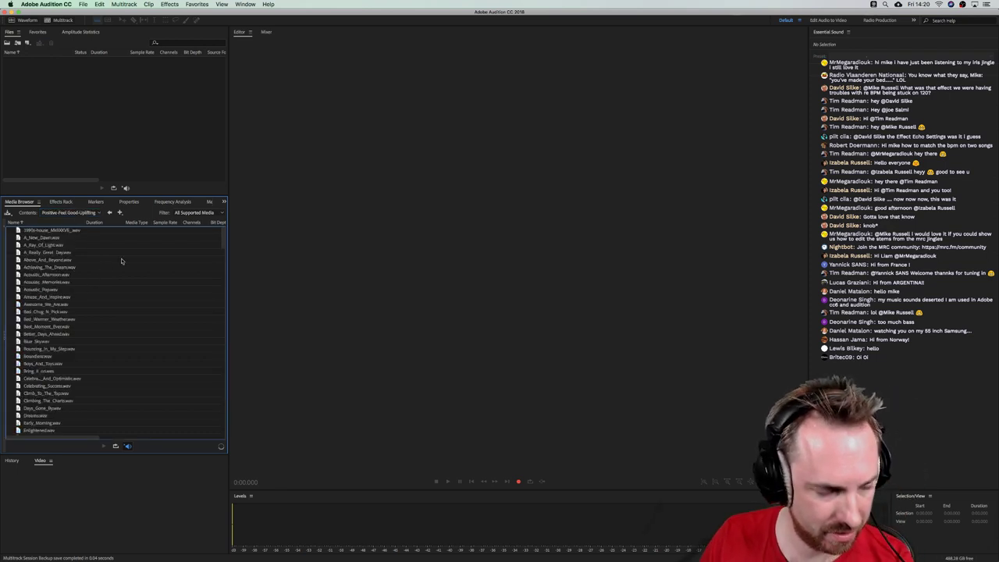
Create a new multitrack session named Music Beds from the MRC template in the Downloads folder
{"action": "left_click", "coordinate": [60, 21]}
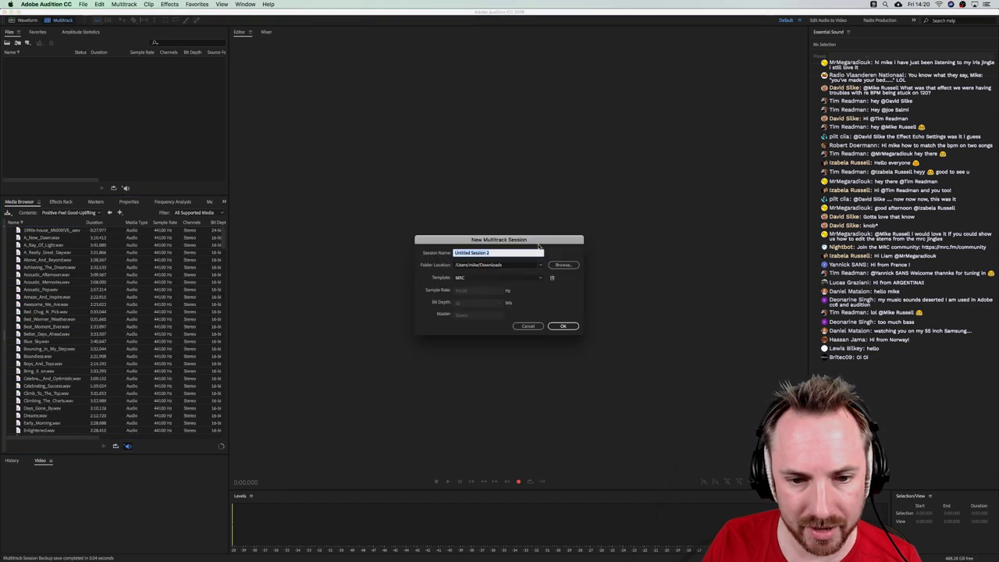
{"action": "type", "text": "Music"}
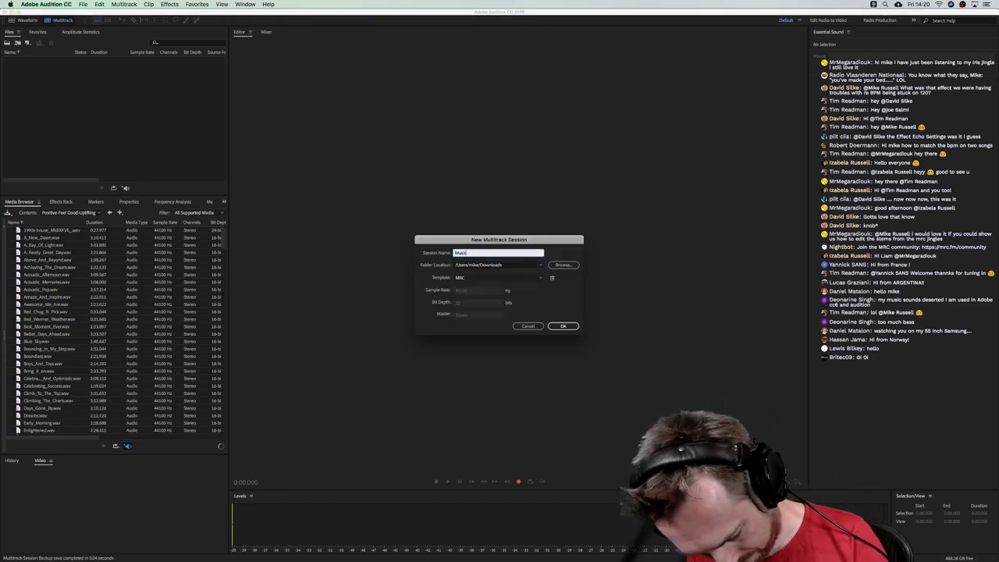
{"action": "type", "text": " Beds"}
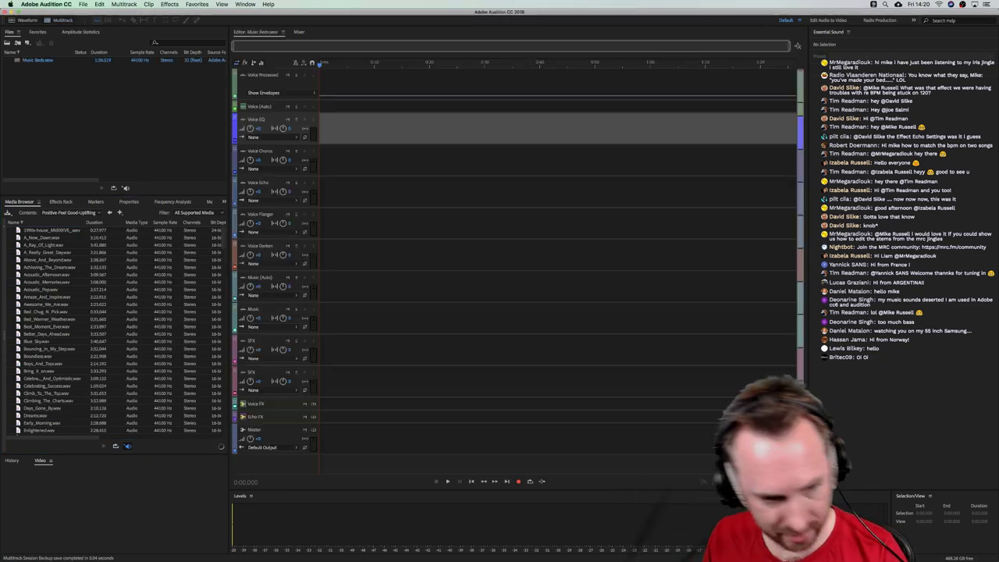
{"action": "key", "text": "Return"}
Open the Music Beds library's Rock folder and place the bn-0907 Positive-Post-Full-3 track at the start of the Music (Auto) track
{"action": "left_click", "coordinate": [91, 203]}
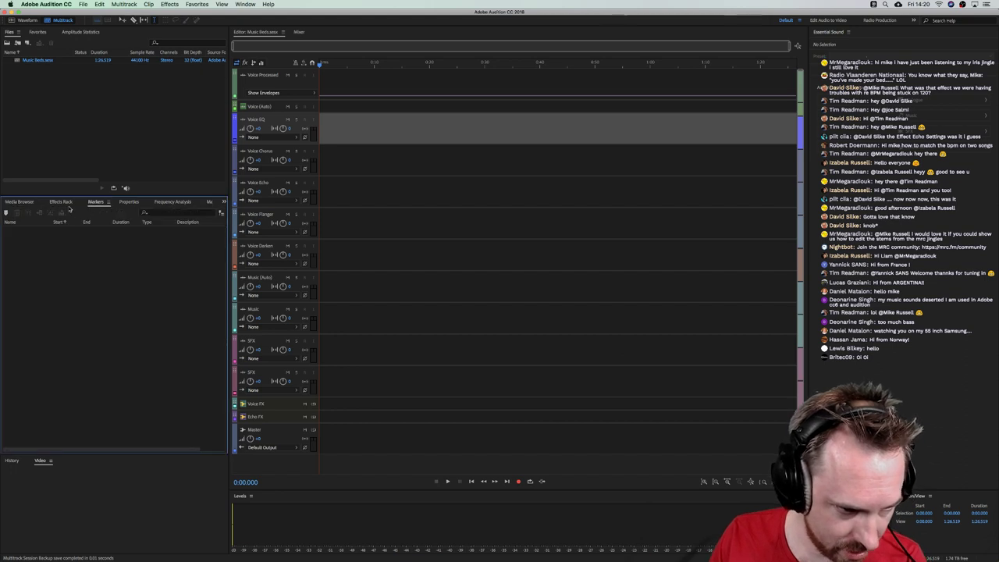
{"action": "left_click", "coordinate": [20, 202]}
{"action": "left_click", "coordinate": [66, 212]}
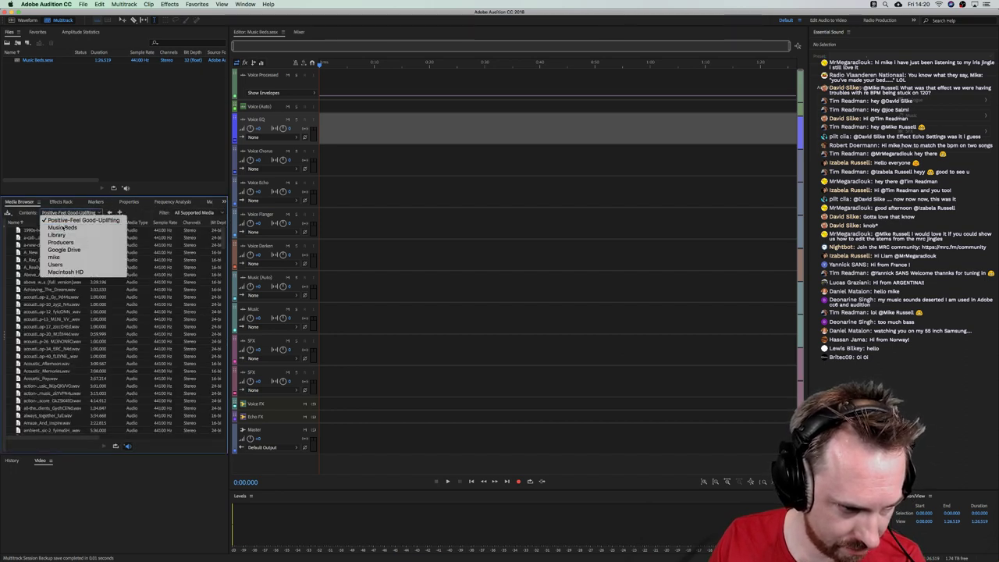
{"action": "left_click", "coordinate": [63, 227]}
{"action": "left_click", "coordinate": [27, 386]}
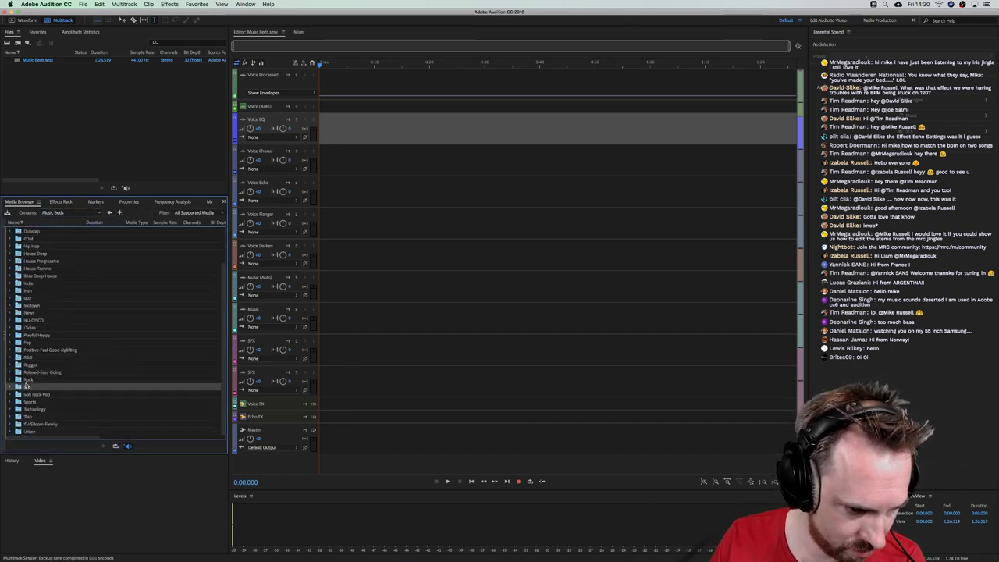
{"action": "scroll", "coordinate": [28, 386], "scroll_direction": "up", "scroll_amount": 1}
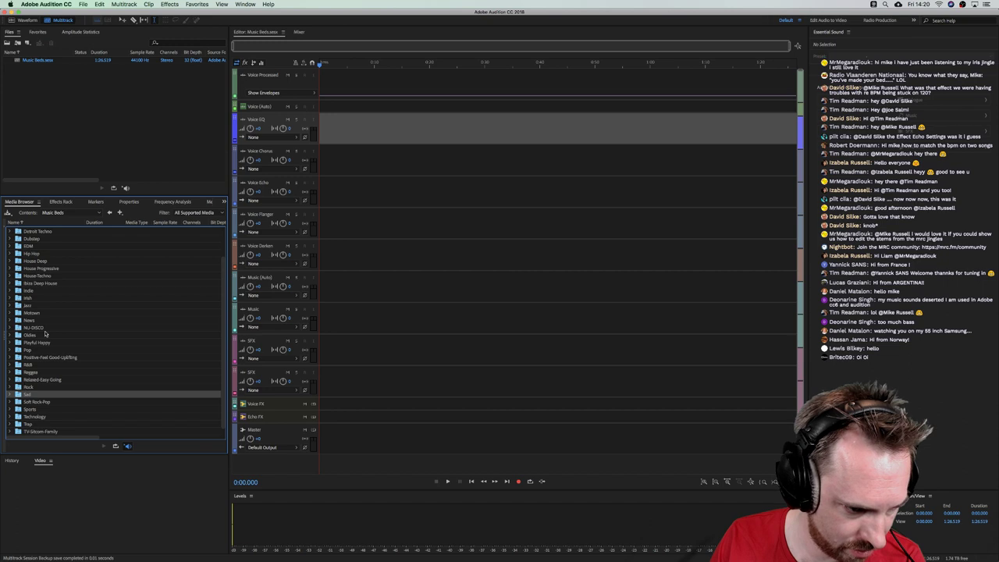
{"action": "double_click", "coordinate": [30, 387]}
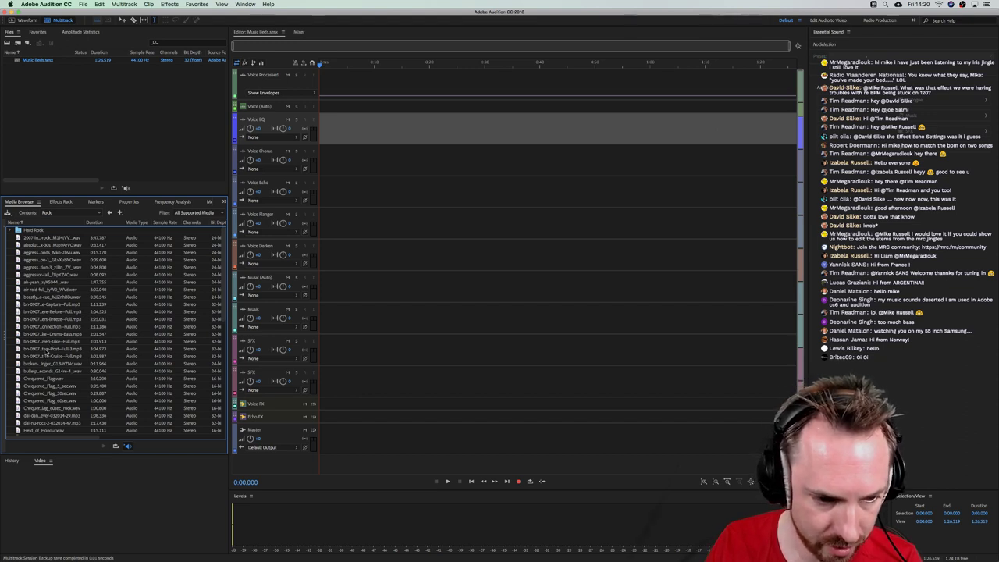
{"action": "left_click_drag", "start_coordinate": [47, 353], "coordinate": [308, 289]}
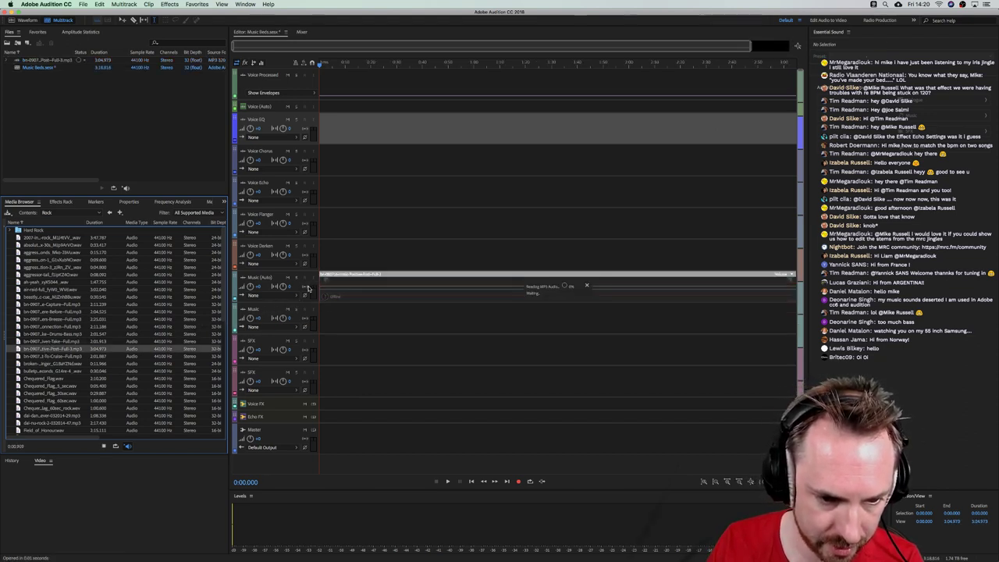
{"action": "left_click", "coordinate": [330, 237]}
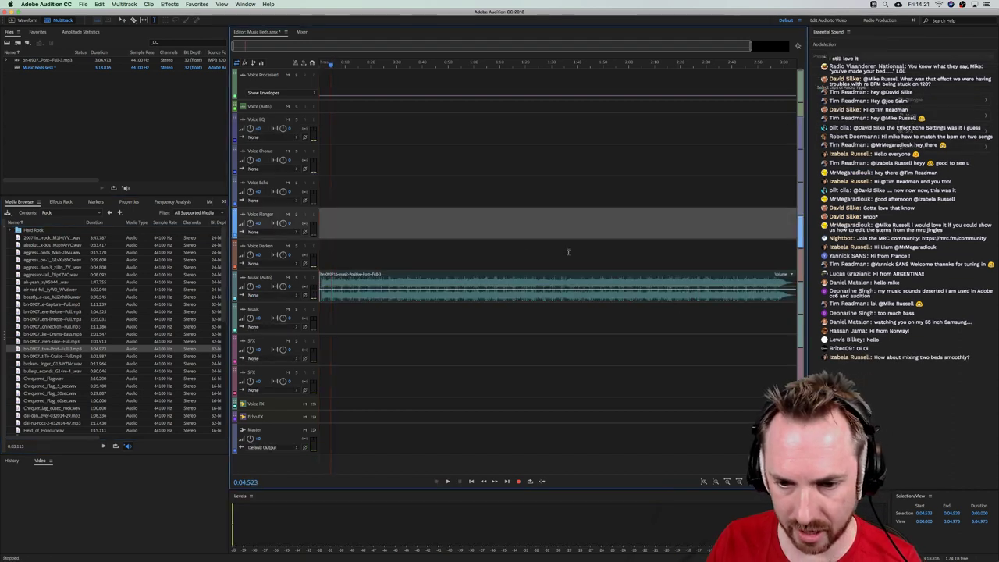
Remove about 0.74 s of silence from the beginning of the music clip and close the gap to the session start
{"action": "left_click", "coordinate": [322, 62]}
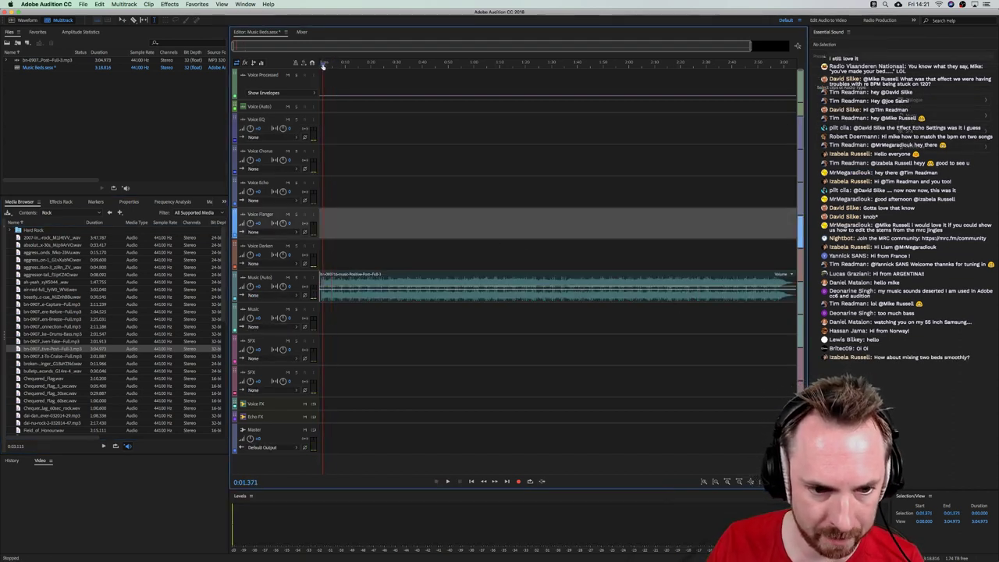
{"action": "scroll", "coordinate": [320, 64], "scroll_direction": "up", "scroll_amount": 5}
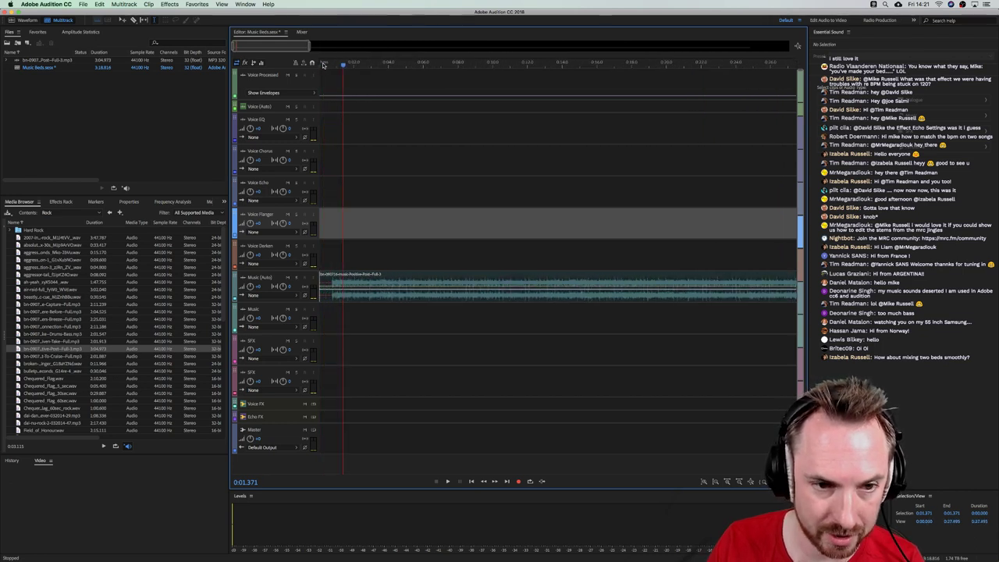
{"action": "left_click", "coordinate": [324, 65]}
{"action": "scroll", "coordinate": [323, 65], "scroll_direction": "up", "scroll_amount": 5}
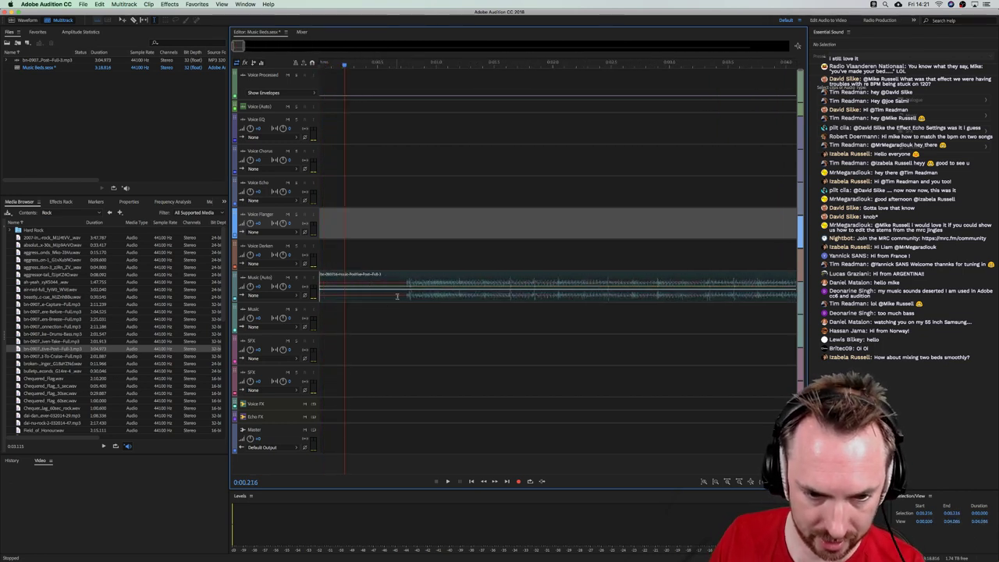
{"action": "left_click_drag", "start_coordinate": [405, 281], "coordinate": [273, 274]}
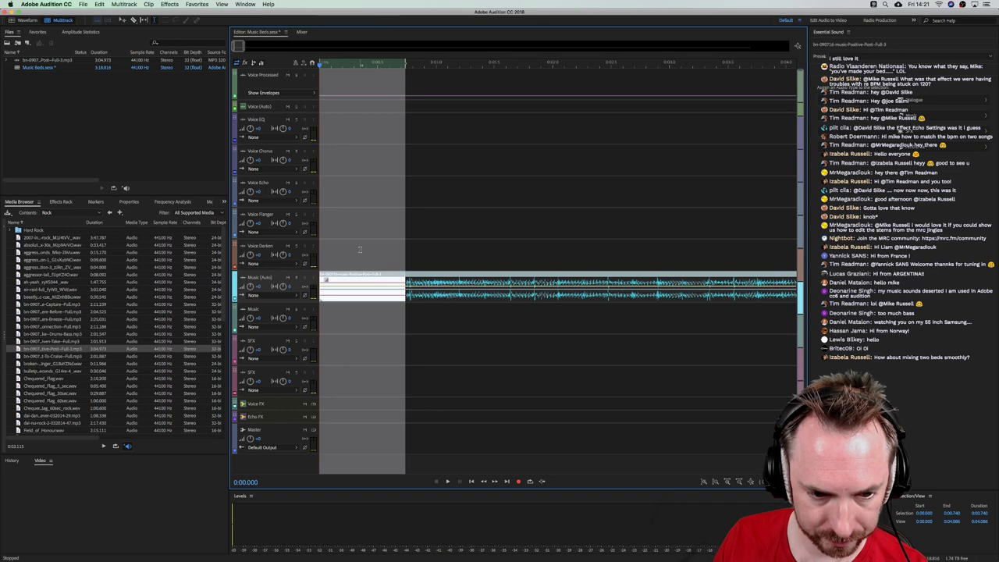
{"action": "left_click", "coordinate": [360, 249]}
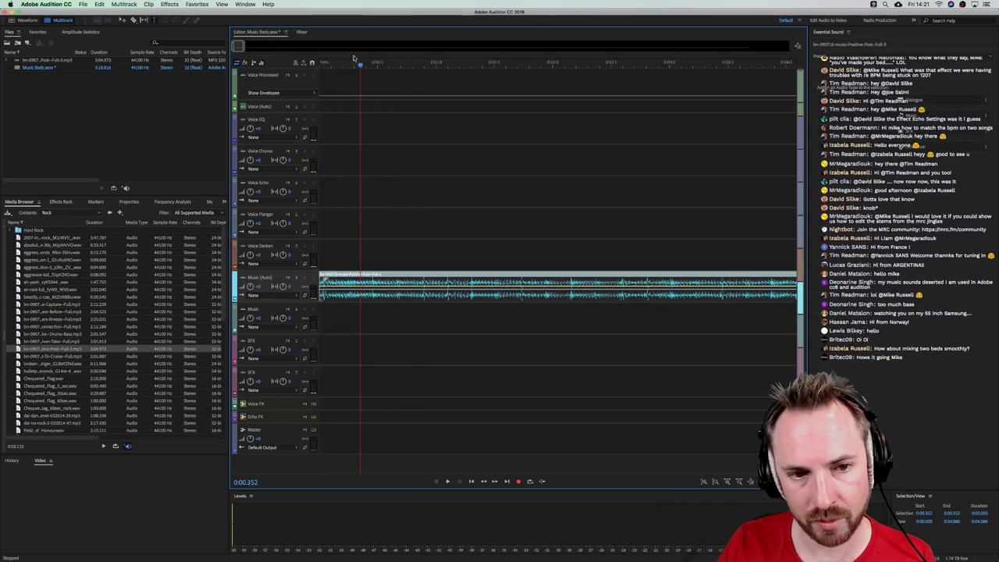
Play the music clip around 0:18 to 0:20 to find a suitable edit point for shortening it
{"action": "scroll", "coordinate": [353, 60], "scroll_direction": "down", "scroll_amount": 4}
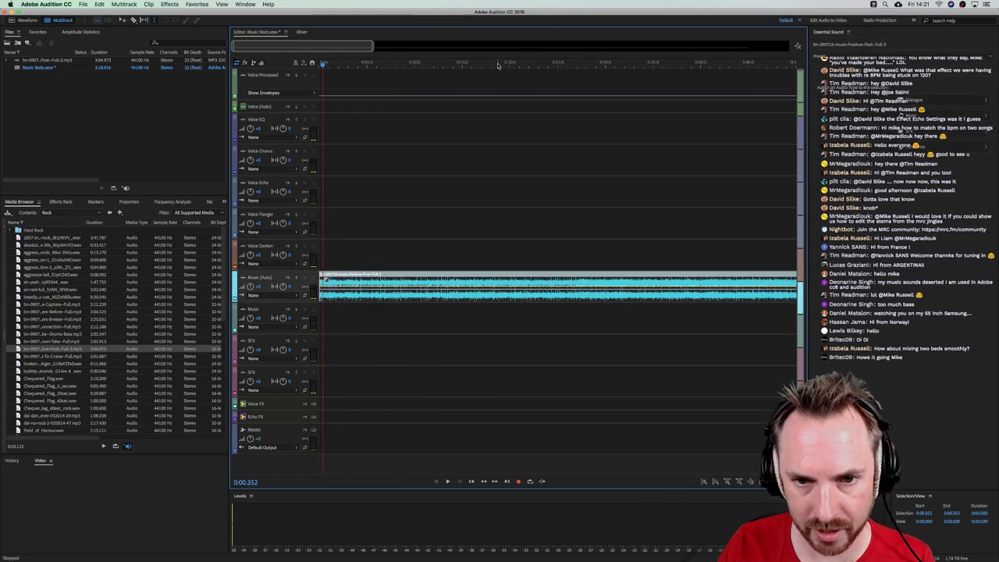
{"action": "left_click", "coordinate": [511, 66]}
{"action": "scroll", "coordinate": [510, 67], "scroll_direction": "up", "scroll_amount": 5}
{"action": "left_click_drag", "start_coordinate": [509, 66], "coordinate": [433, 67]}
{"action": "key", "text": "space"}
{"action": "left_click", "coordinate": [320, 63]}
{"action": "key", "text": "space"}
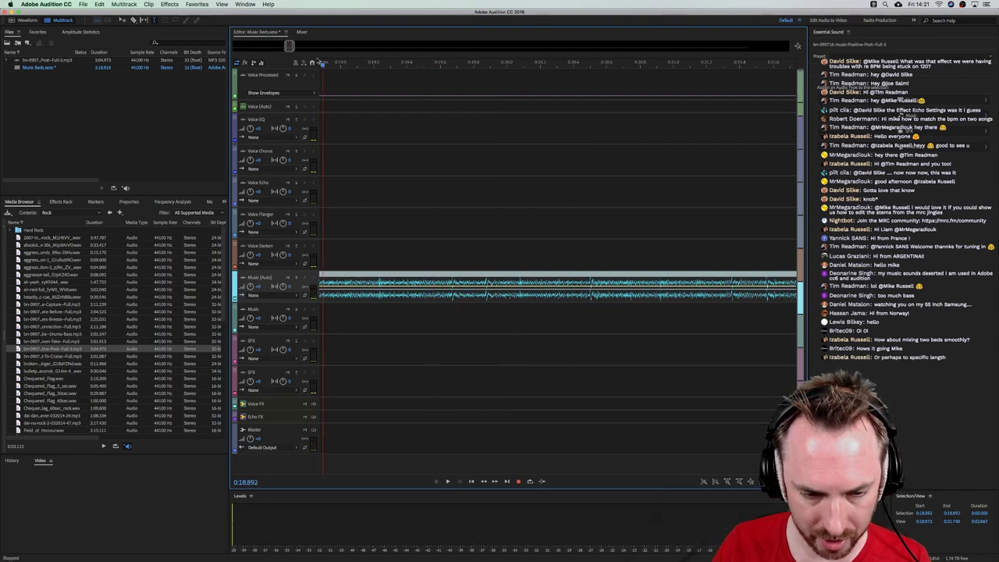
{"action": "scroll", "coordinate": [324, 60], "scroll_direction": "down", "scroll_amount": 3}
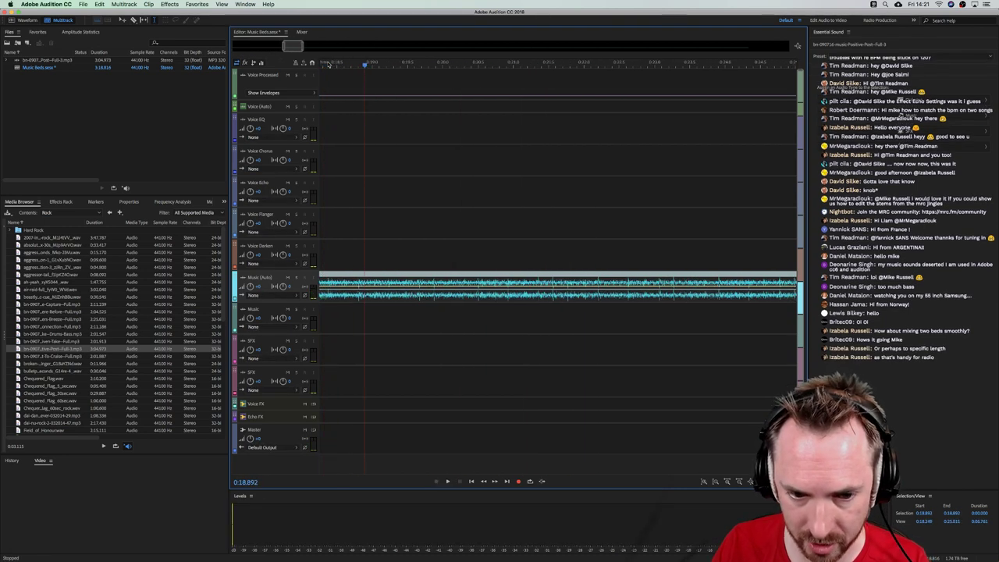
{"action": "left_click", "coordinate": [327, 62]}
{"action": "key", "text": "space"}
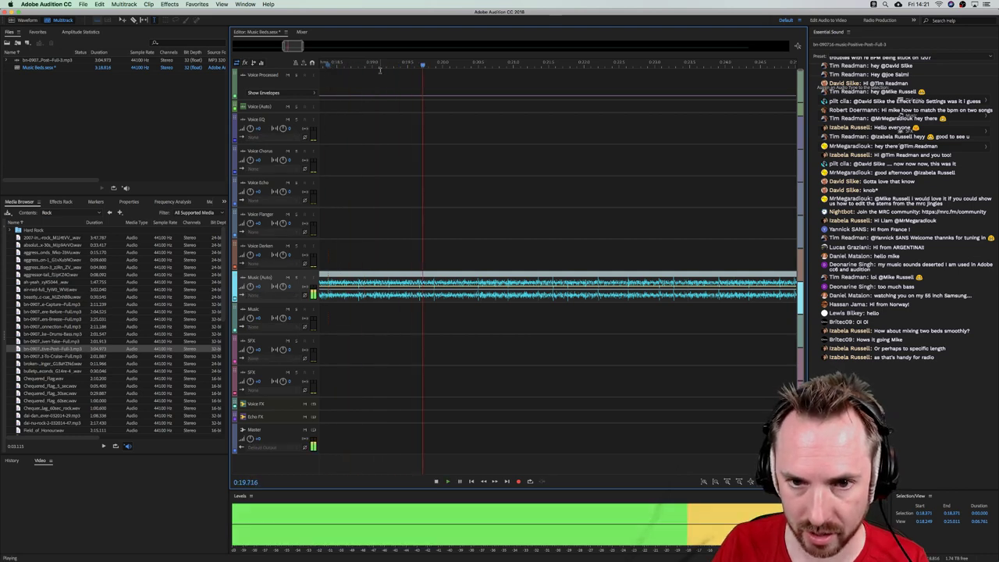
{"action": "key", "text": "space"}
{"action": "key", "text": "space"}
{"action": "key", "text": "space"}
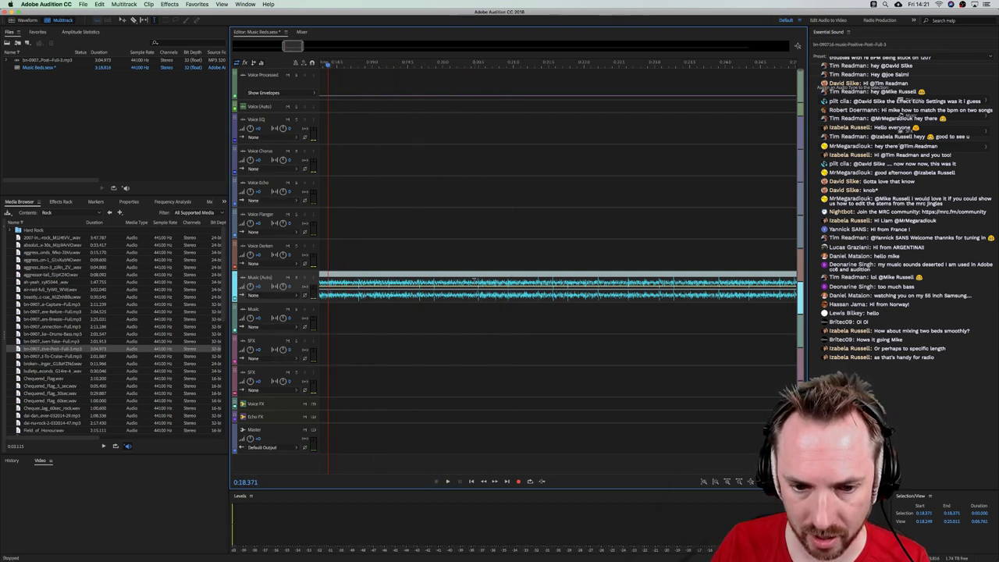
Delete the section of the music clip from about 0:20.5 to 0:21.5
{"action": "left_click", "coordinate": [474, 280]}
{"action": "left_click_drag", "start_coordinate": [478, 85], "coordinate": [548, 85]}
{"action": "key", "text": "Delete"}
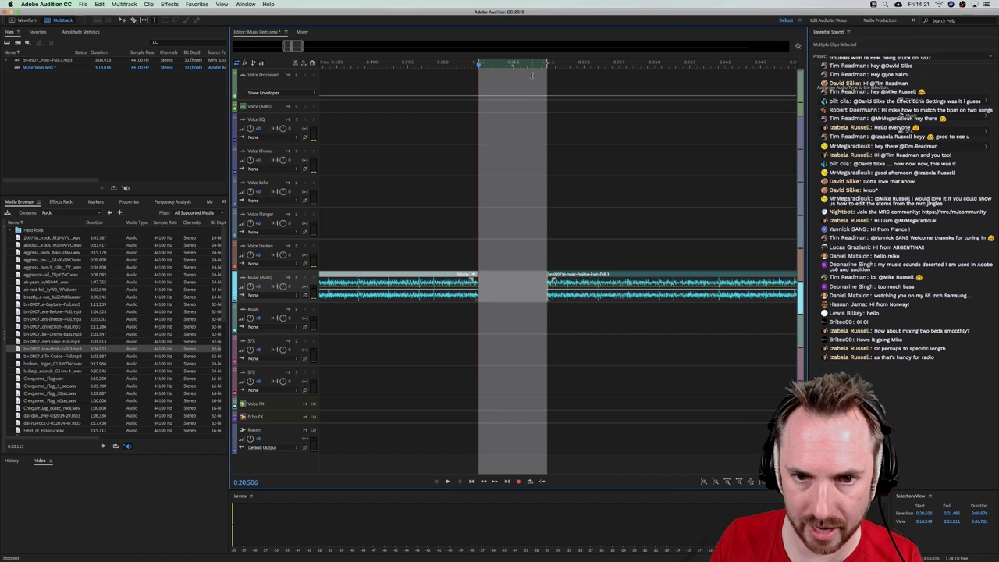
Cut off the track's ending and move it close behind the opening section, deleting the leftover middle section
{"action": "scroll", "coordinate": [536, 66], "scroll_direction": "down", "scroll_amount": 4}
{"action": "scroll", "coordinate": [536, 66], "scroll_direction": "down", "scroll_amount": 5}
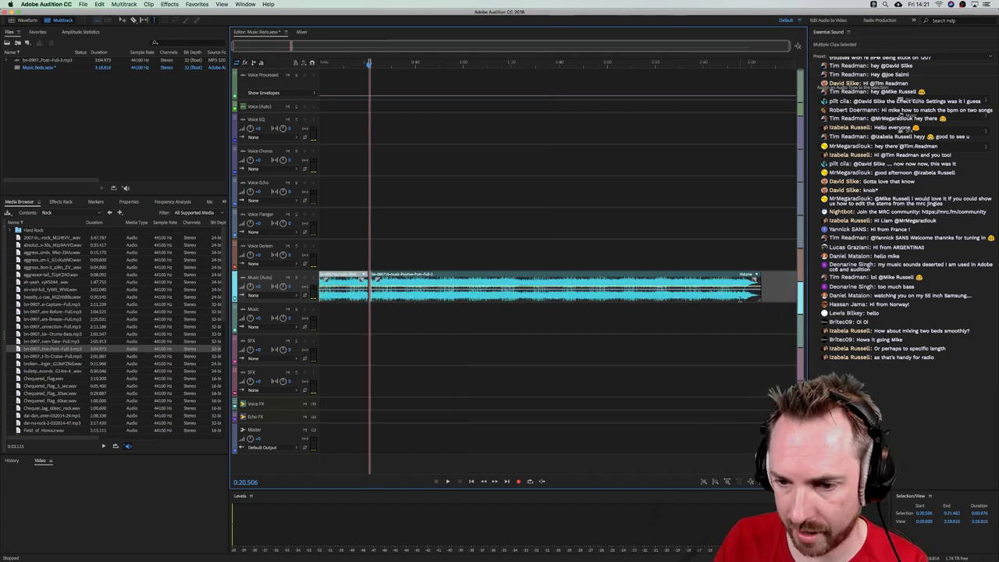
{"action": "left_click_drag", "start_coordinate": [742, 299], "coordinate": [377, 290]}
{"action": "key", "text": "Delete"}
{"action": "left_click", "coordinate": [736, 340]}
{"action": "left_click", "coordinate": [713, 320]}
{"action": "left_click", "coordinate": [712, 295]}
{"action": "key", "text": "Delete"}
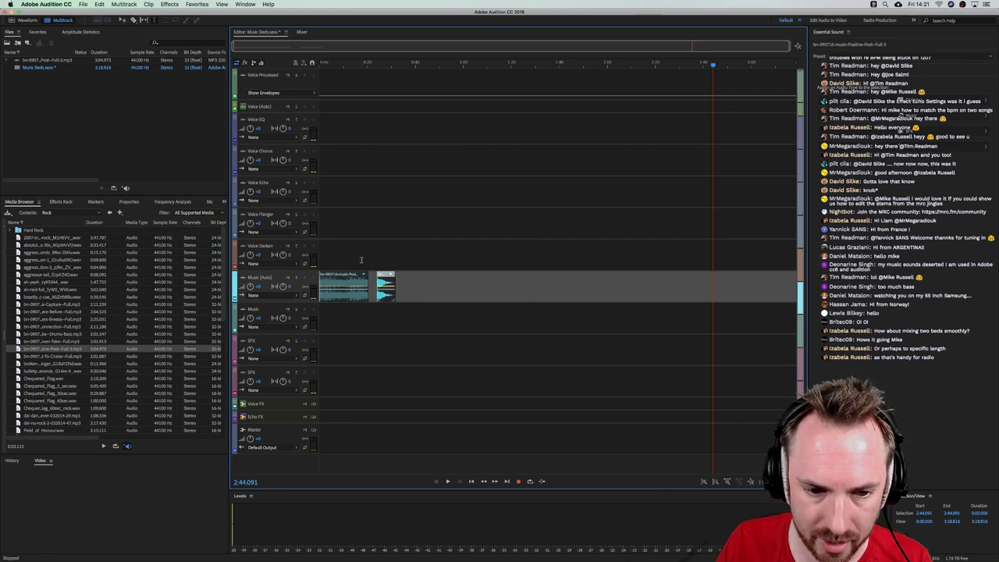
Slide the ending clip over the end of the opening section to crossfade them between about 0:19.6 and 0:20.5, checking the join by ear
{"action": "left_click", "coordinate": [360, 260]}
{"action": "scroll", "coordinate": [389, 69], "scroll_direction": "up", "scroll_amount": 5}
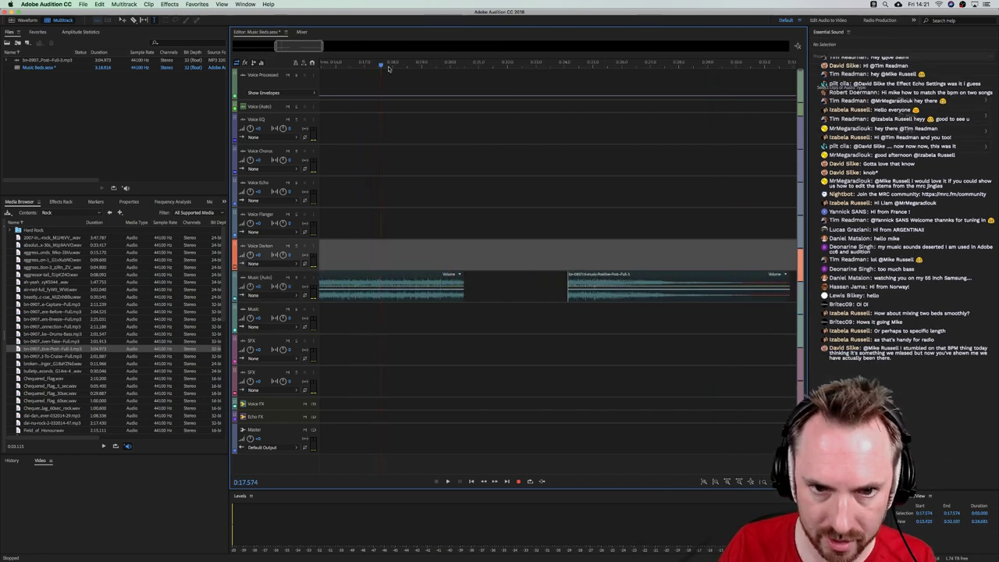
{"action": "scroll", "coordinate": [461, 60], "scroll_direction": "up", "scroll_amount": 2}
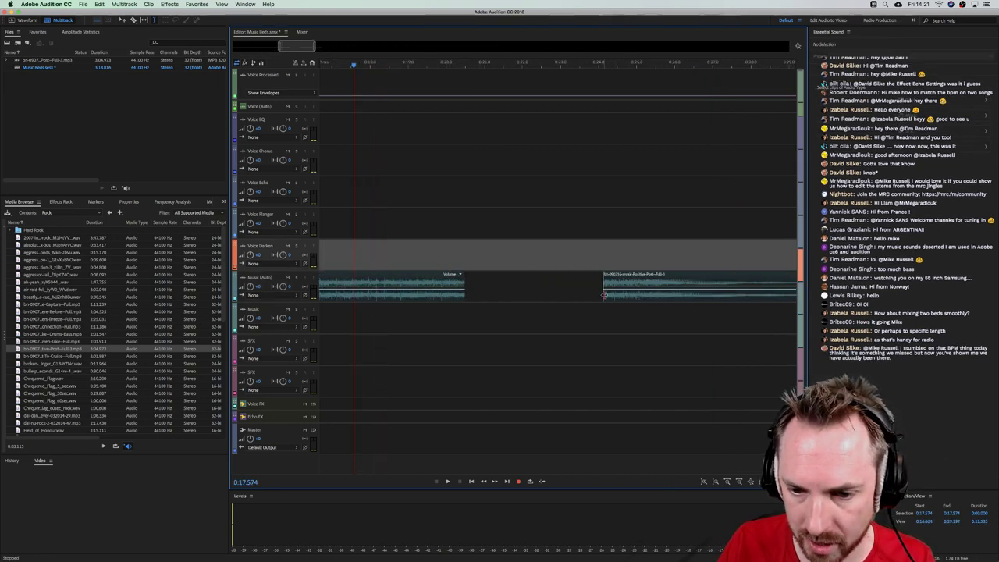
{"action": "left_click_drag", "start_coordinate": [604, 295], "coordinate": [471, 297]}
{"action": "key", "text": "space"}
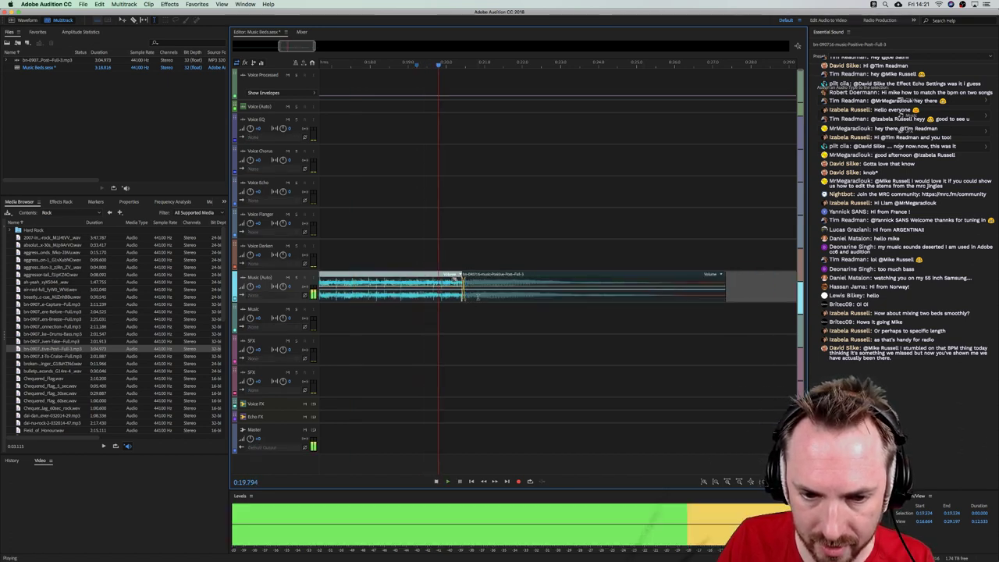
{"action": "left_click", "coordinate": [477, 297]}
{"action": "left_click_drag", "start_coordinate": [458, 297], "coordinate": [464, 297]}
{"action": "key", "text": "space"}
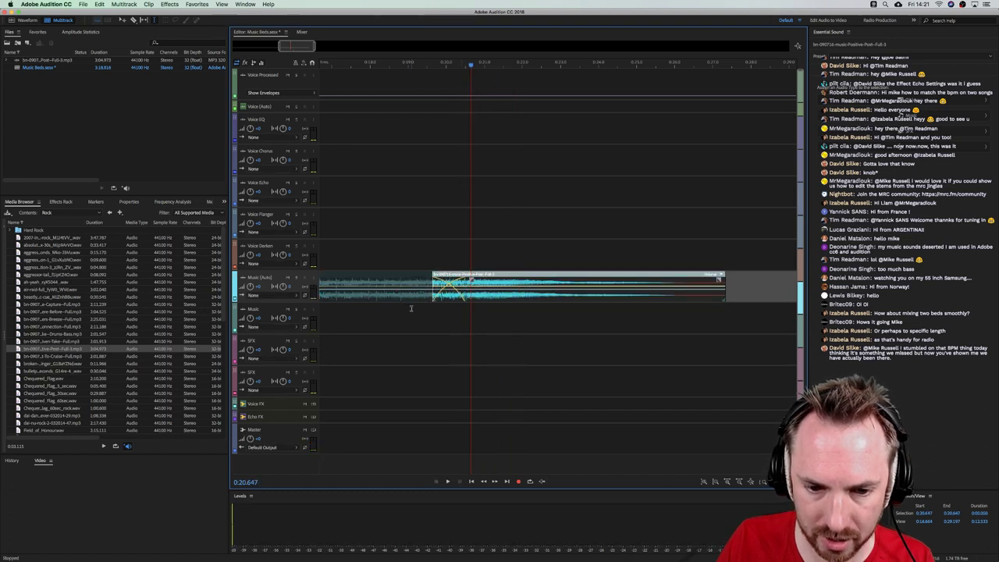
Play across the crossfaded join, then listen to the shortened music bed from the session start
{"action": "left_click", "coordinate": [412, 306]}
{"action": "key", "text": "space"}
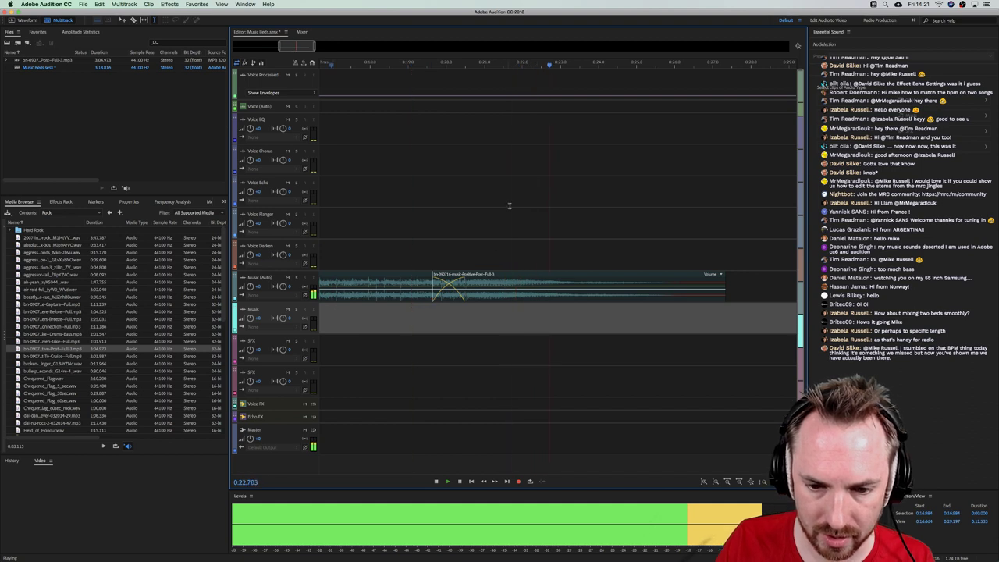
{"action": "key", "text": "space"}
{"action": "scroll", "coordinate": [432, 65], "scroll_direction": "left", "scroll_amount": 5}
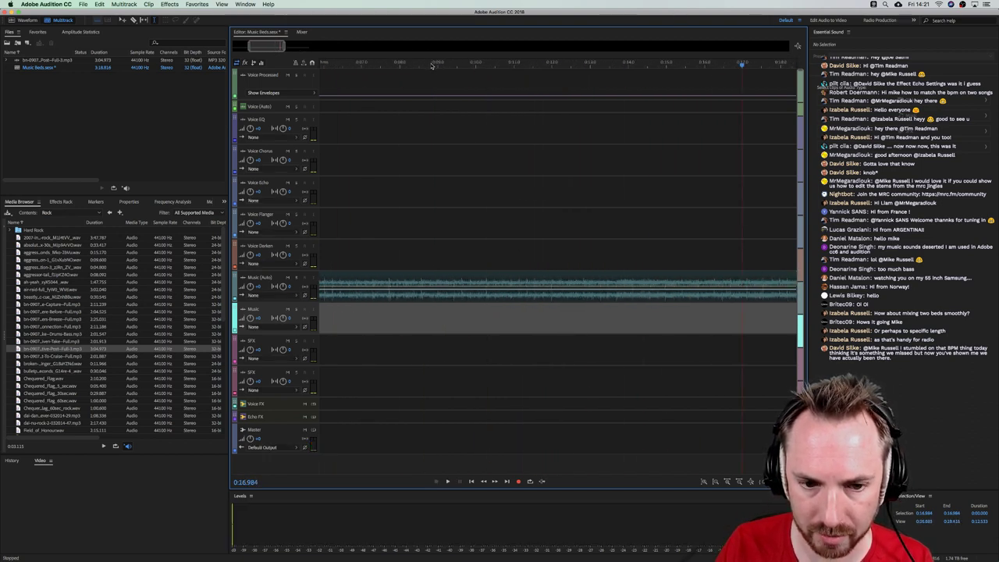
{"action": "scroll", "coordinate": [431, 65], "scroll_direction": "down", "scroll_amount": 5}
{"action": "left_click_drag", "start_coordinate": [431, 64], "coordinate": [215, 59]}
{"action": "key", "text": "space"}
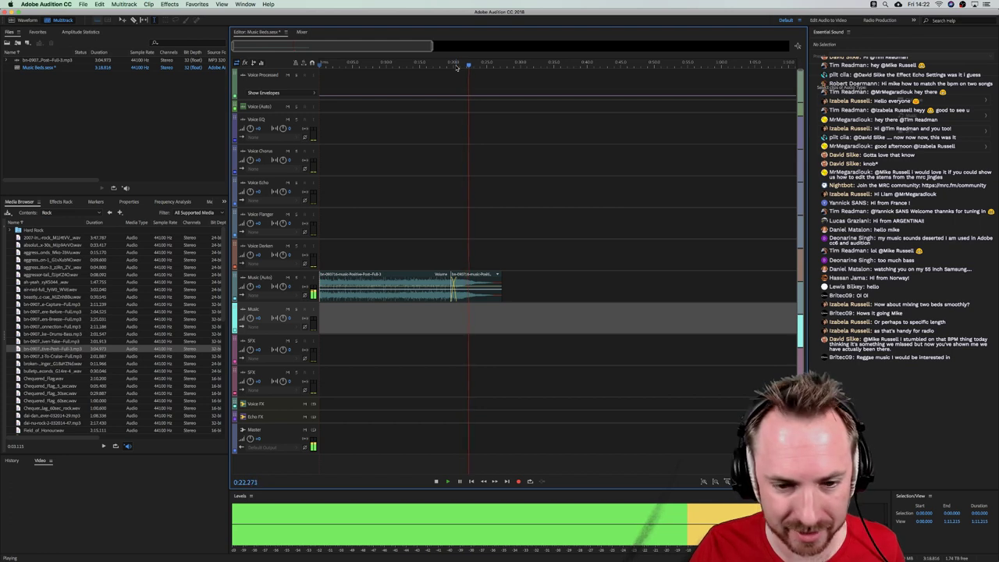
{"action": "left_click", "coordinate": [439, 153]}
{"action": "key", "text": "space"}
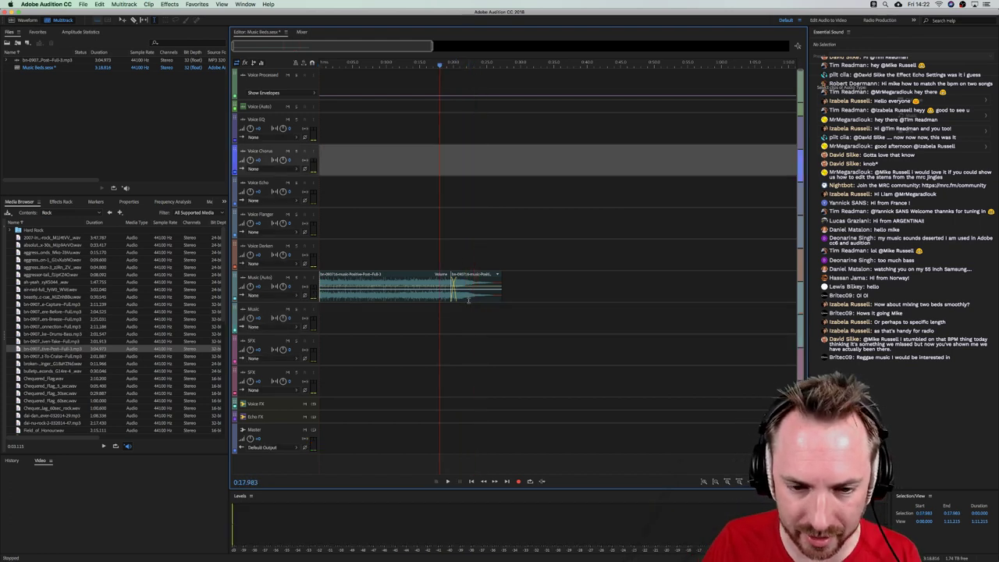
Move the ending clip onto the Music track at about 0:02.7 and play the opening seconds to find an earlier cut point
{"action": "left_click_drag", "start_coordinate": [481, 279], "coordinate": [369, 311]}
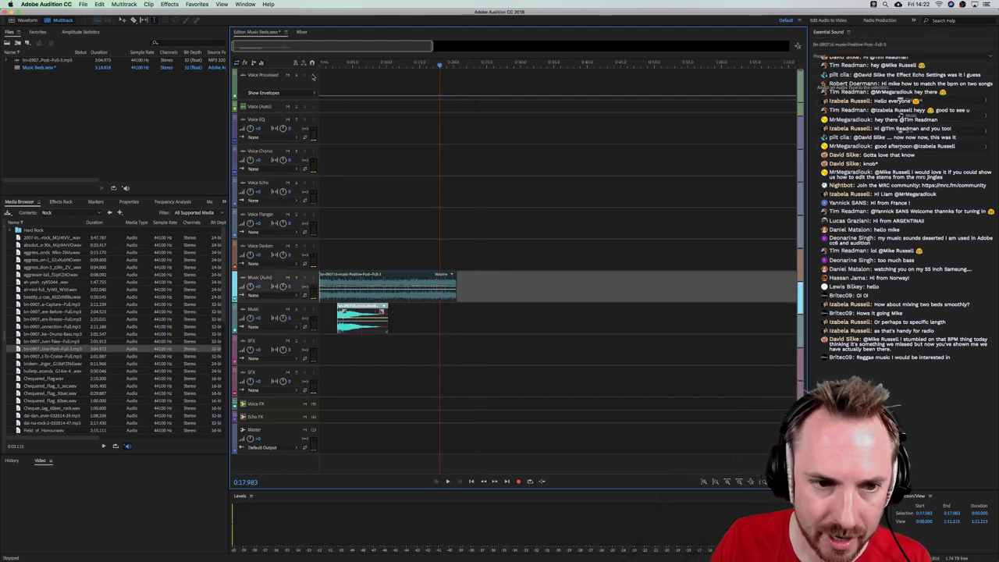
{"action": "left_click", "coordinate": [318, 64]}
{"action": "scroll", "coordinate": [320, 64], "scroll_direction": "up", "scroll_amount": 5}
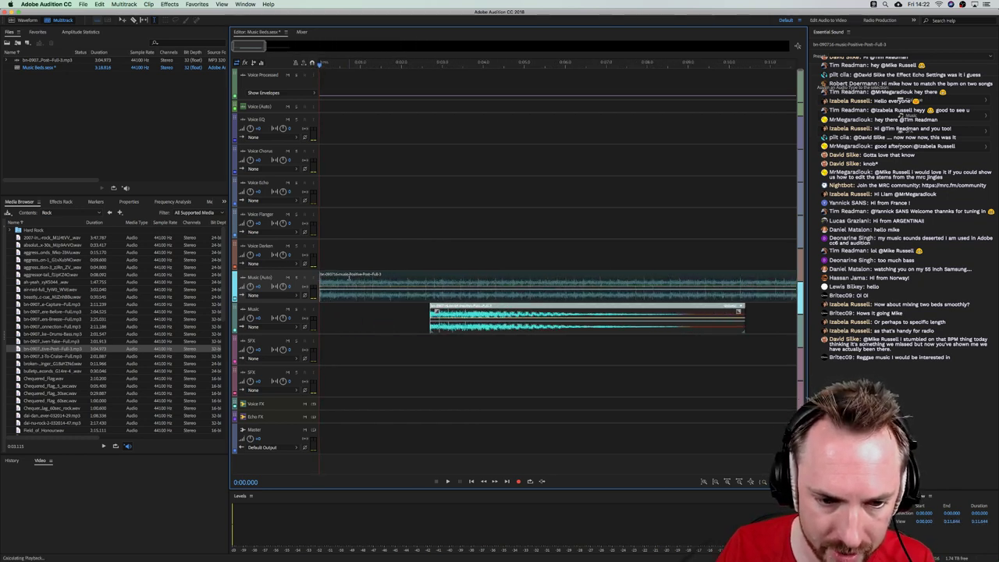
{"action": "key", "text": "space"}
{"action": "key", "text": "space"}
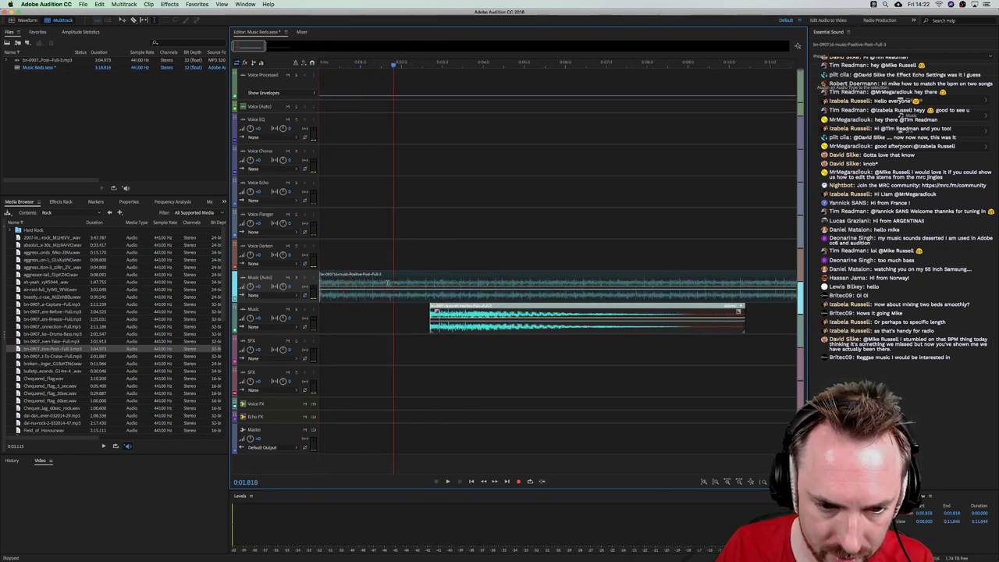
Delete the opening clip's audio after about 0:01.8, crossfade the ending clip onto it on the Music (Auto) track, and play the result
{"action": "left_click_drag", "start_coordinate": [392, 287], "coordinate": [426, 290]}
{"action": "key", "text": "Delete"}
{"action": "left_click", "coordinate": [442, 295]}
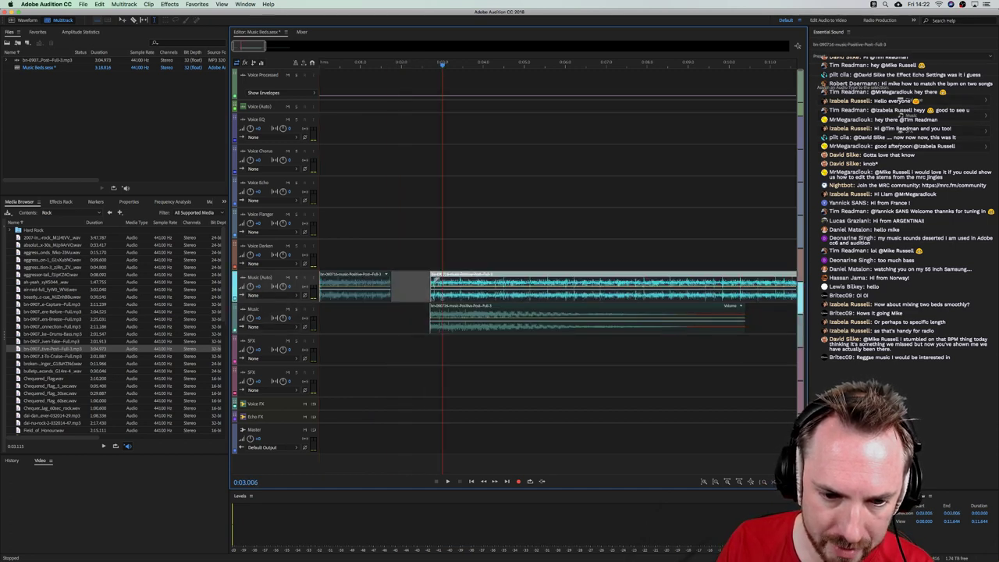
{"action": "key", "text": "Delete"}
{"action": "left_click_drag", "start_coordinate": [450, 327], "coordinate": [377, 297]}
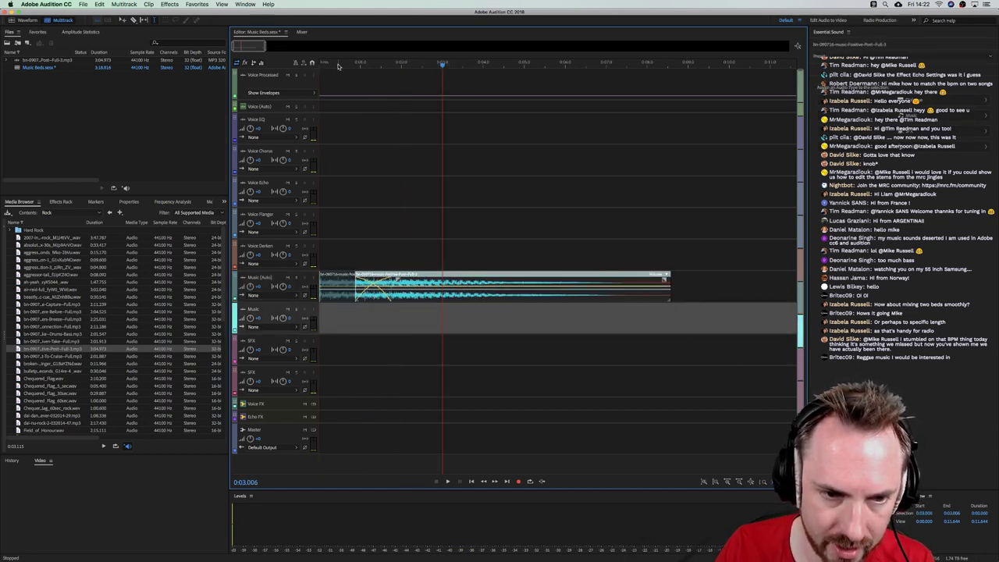
{"action": "key", "text": "Home"}
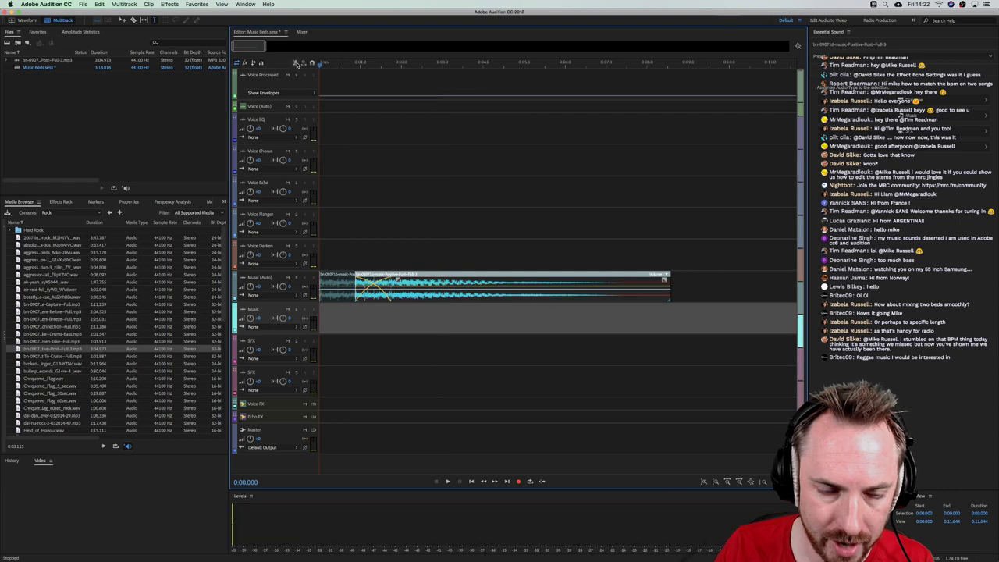
{"action": "key", "text": "space"}
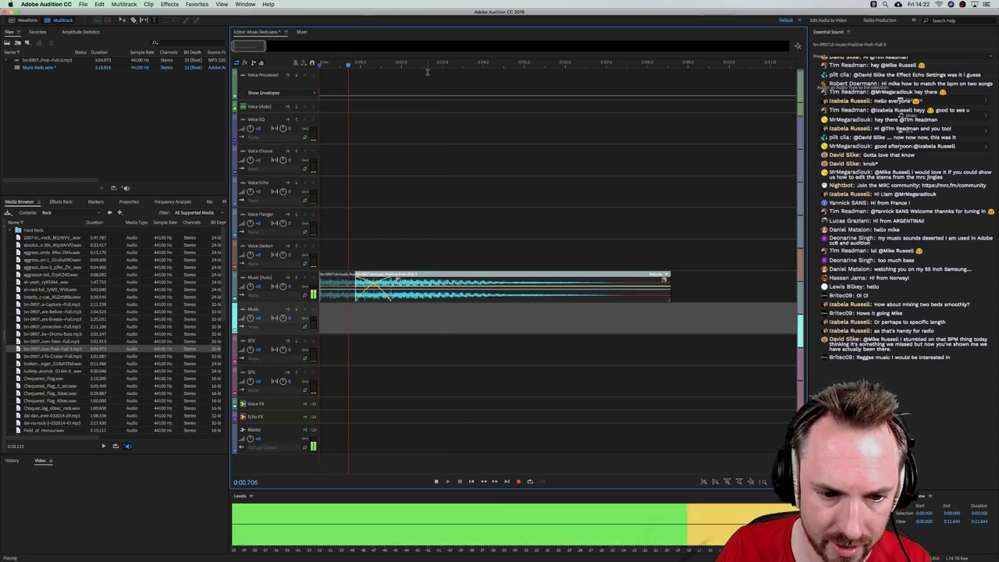
Trim the ending clip's start to about 0:01.7 to shorten its crossfade with the opening, and play across the join
{"action": "key", "text": "space"}
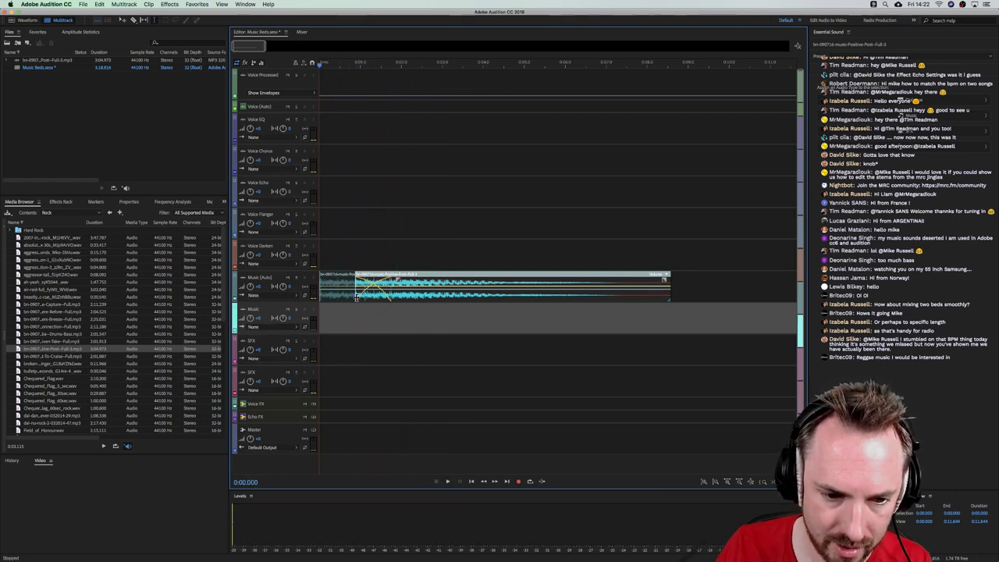
{"action": "left_click_drag", "start_coordinate": [355, 284], "coordinate": [388, 284]}
{"action": "left_click", "coordinate": [366, 80]}
{"action": "key", "text": "space"}
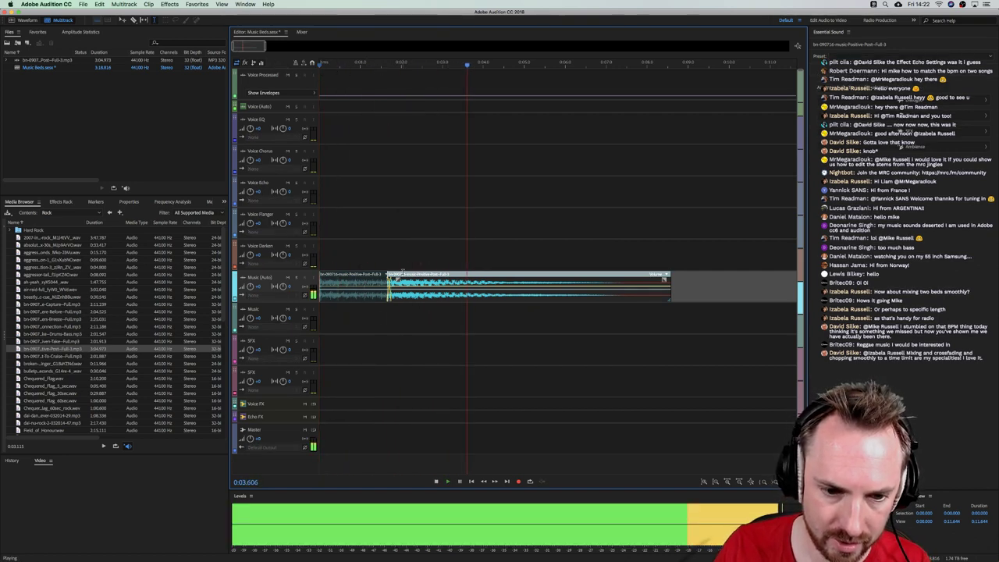
{"action": "key", "text": "space"}
{"action": "left_click", "coordinate": [358, 252]}
{"action": "key", "text": "space"}
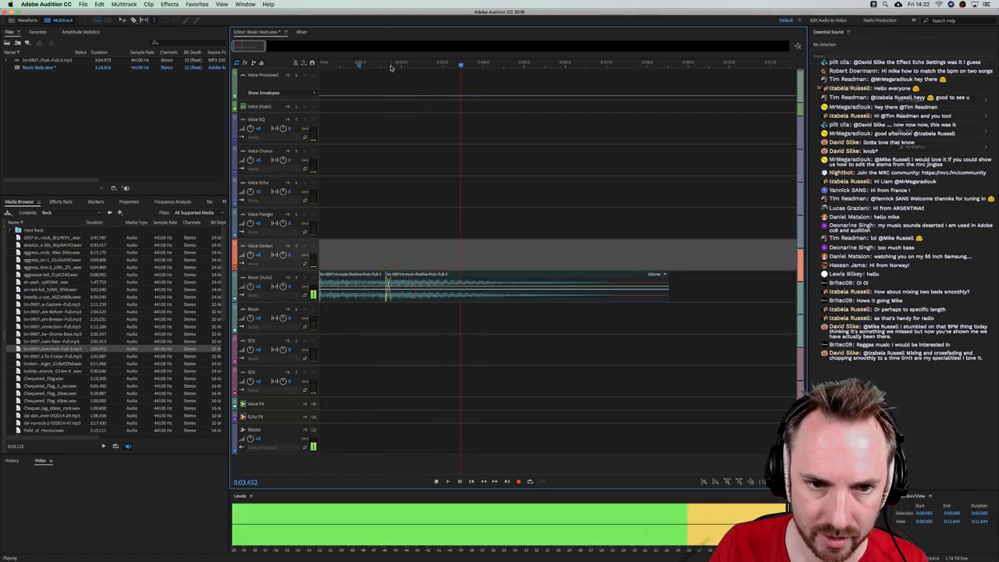
{"action": "key", "text": "space"}
{"action": "key", "text": "backslash"}
{"action": "key", "text": "Home"}
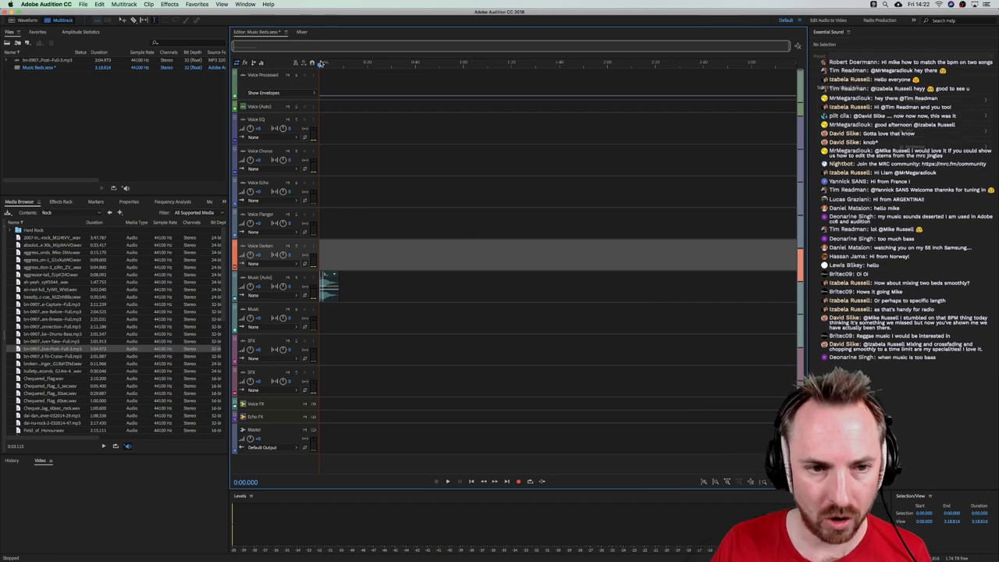
Move the ending clip away from the opening to about 0:02.4 on the Music (Auto) track and play it on its own
{"action": "scroll", "coordinate": [322, 64], "scroll_direction": "up", "scroll_amount": 10}
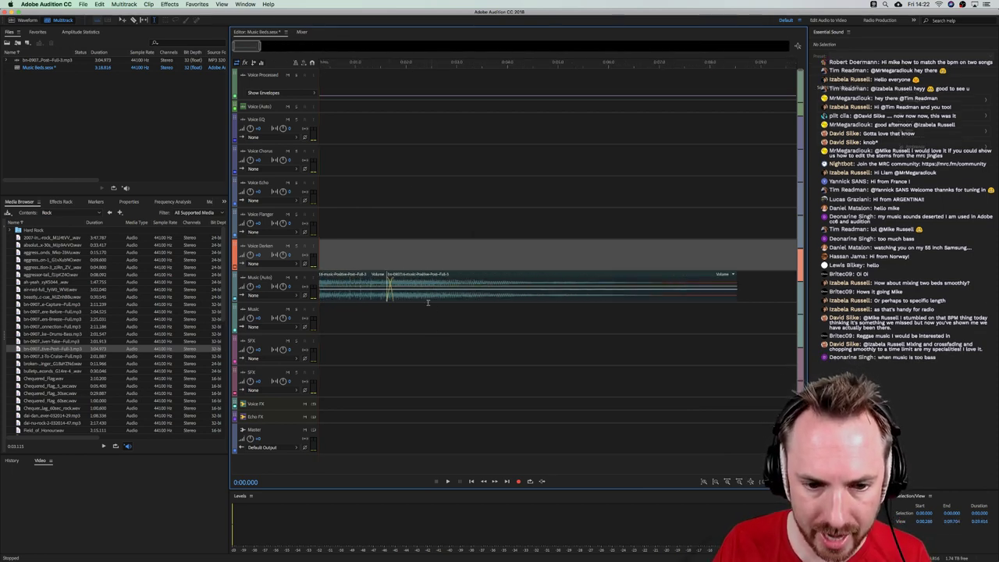
{"action": "left_click_drag", "start_coordinate": [428, 302], "coordinate": [467, 299]}
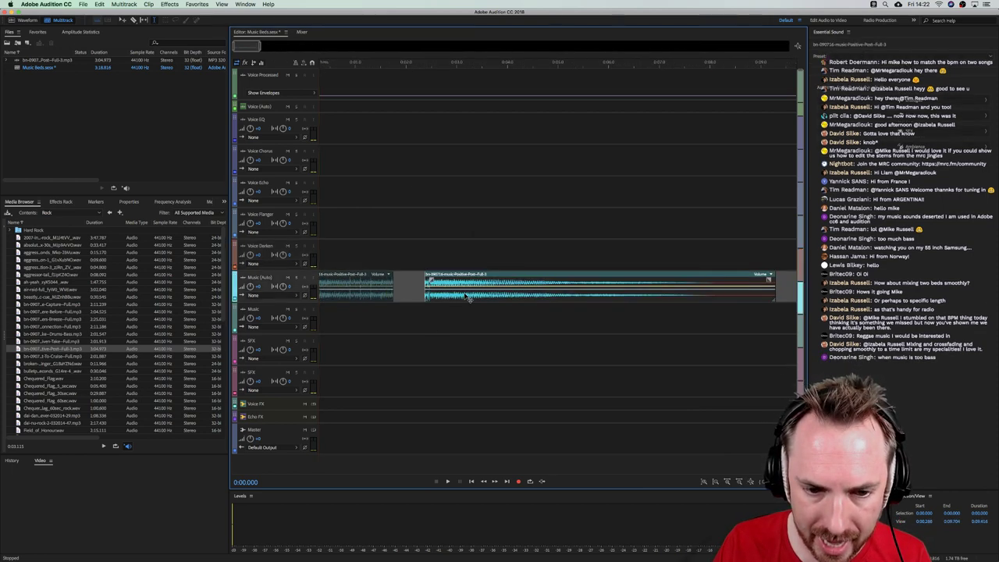
{"action": "left_click", "coordinate": [420, 295]}
{"action": "key", "text": "space"}
{"action": "key", "text": "space"}
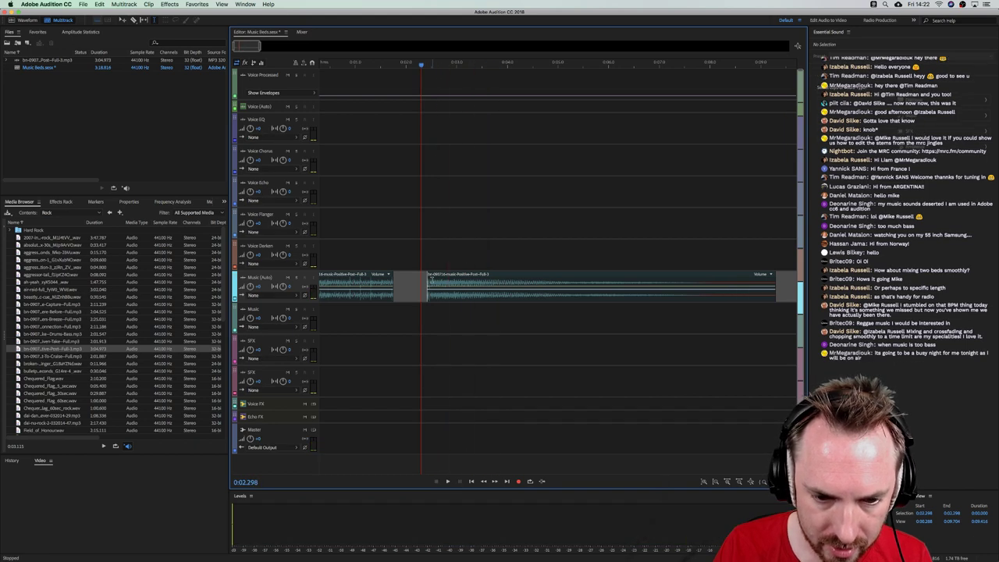
{"action": "key", "text": "space"}
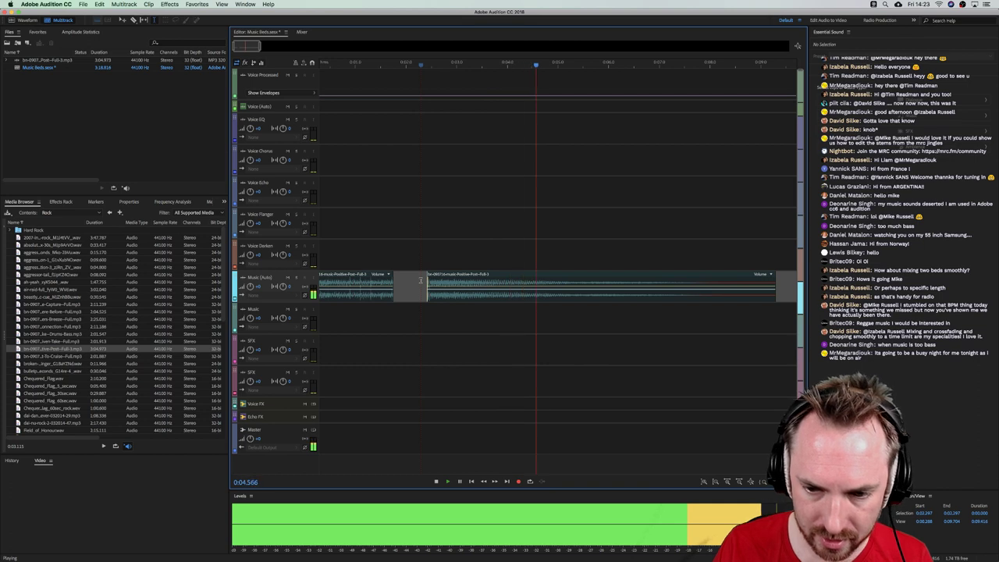
{"action": "key", "text": "space"}
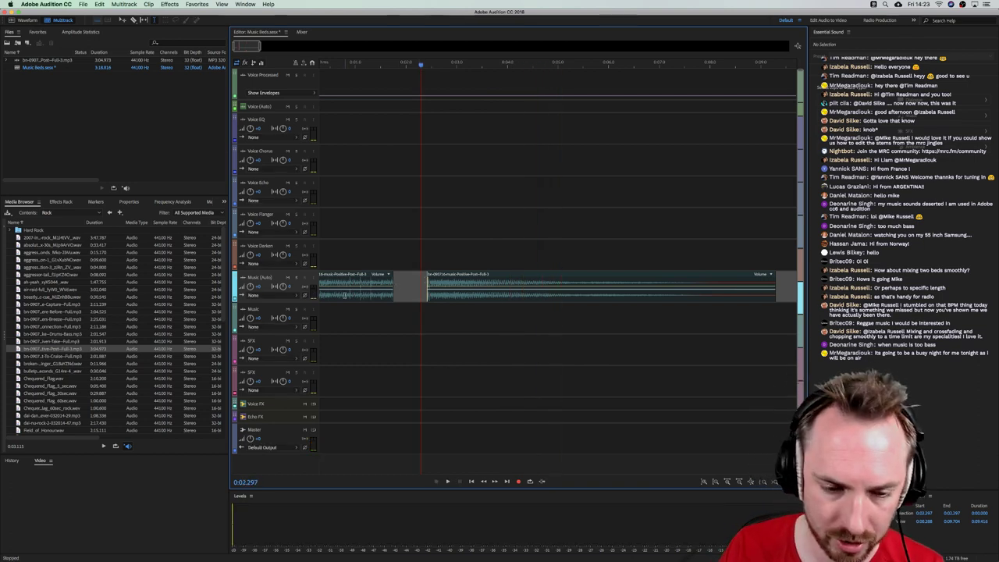
Delete the ending clip from the Music (Auto) track
{"action": "left_click", "coordinate": [344, 295]}
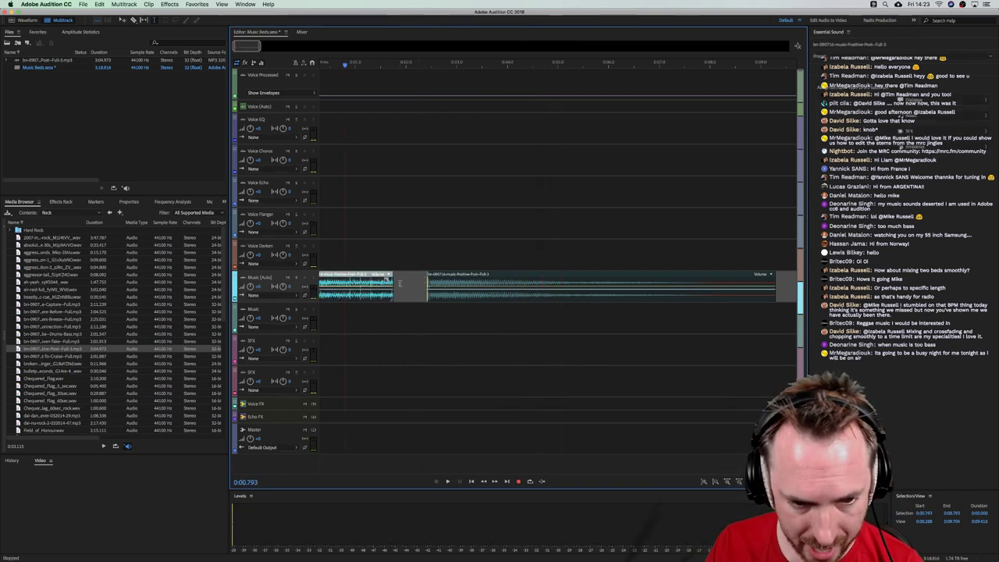
{"action": "scroll", "coordinate": [399, 282], "scroll_direction": "left", "scroll_amount": 2}
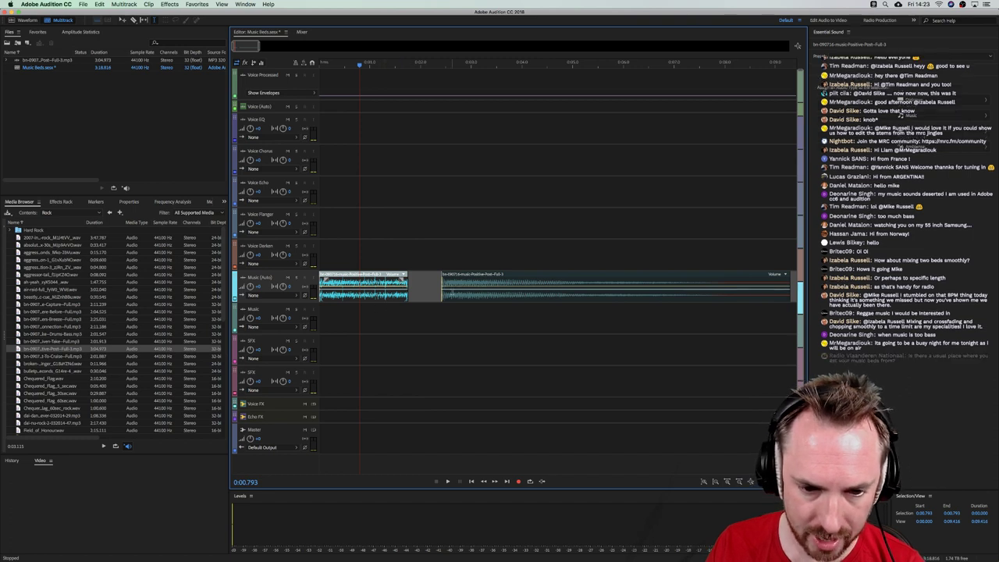
{"action": "left_click", "coordinate": [455, 293]}
{"action": "scroll", "coordinate": [443, 81], "scroll_direction": "up", "scroll_amount": 1}
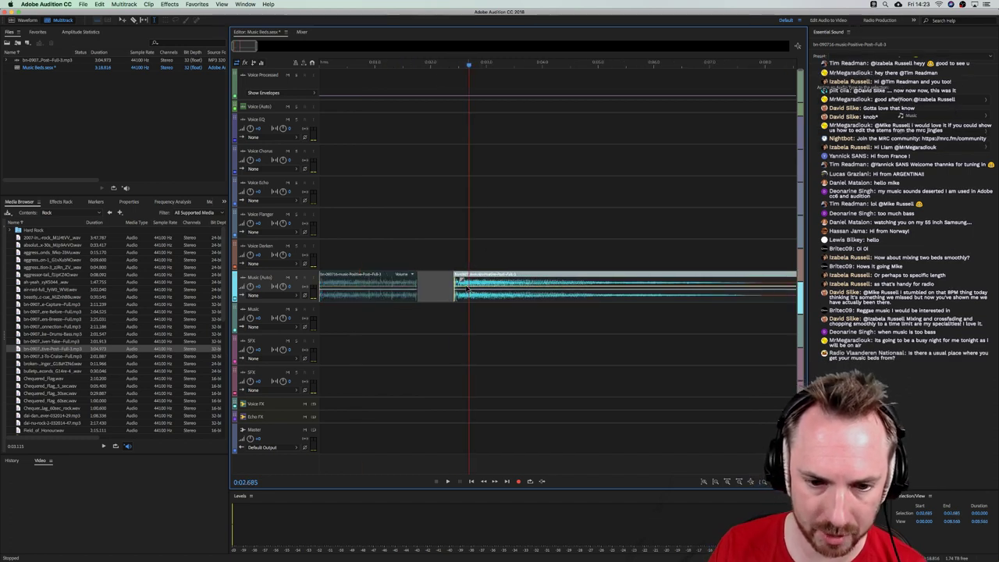
{"action": "left_click", "coordinate": [464, 291]}
{"action": "key", "text": "Delete"}
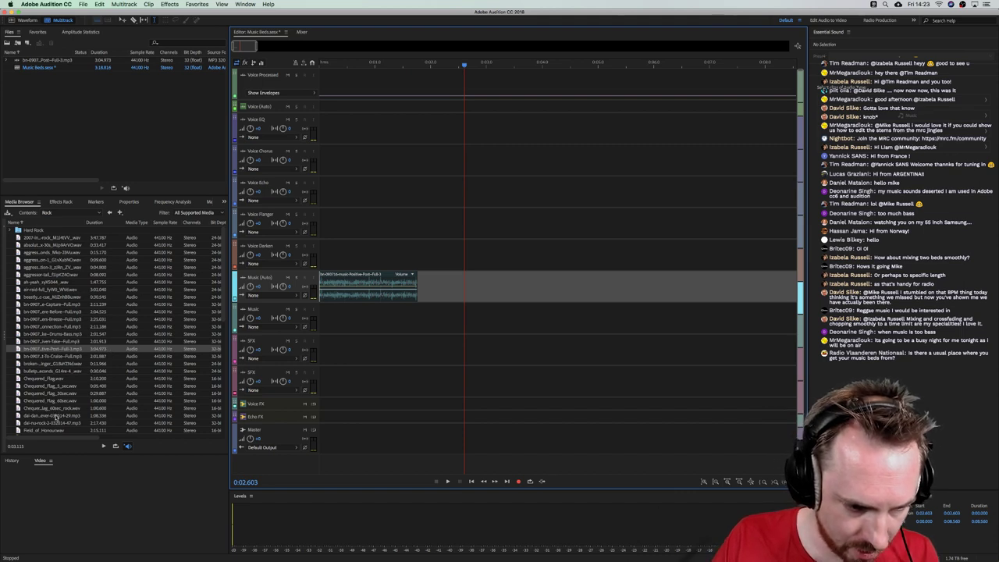
Add dai-dance-fever-032014-29.mp3 at the start of the Music track, mute the Music (Auto) track, and play it
{"action": "left_click_drag", "start_coordinate": [56, 417], "coordinate": [284, 316]}
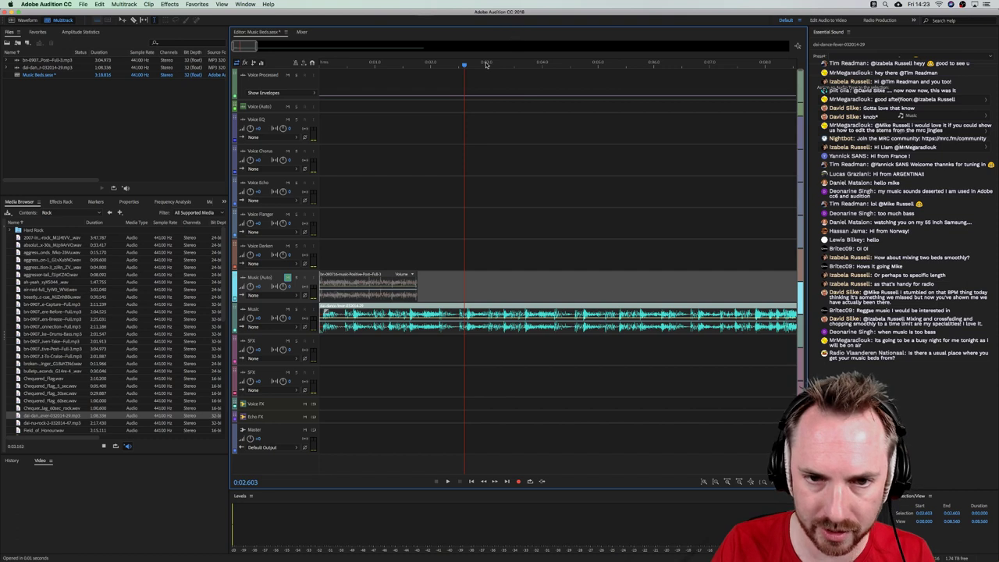
{"action": "key", "text": "space"}
{"action": "key", "text": "space"}
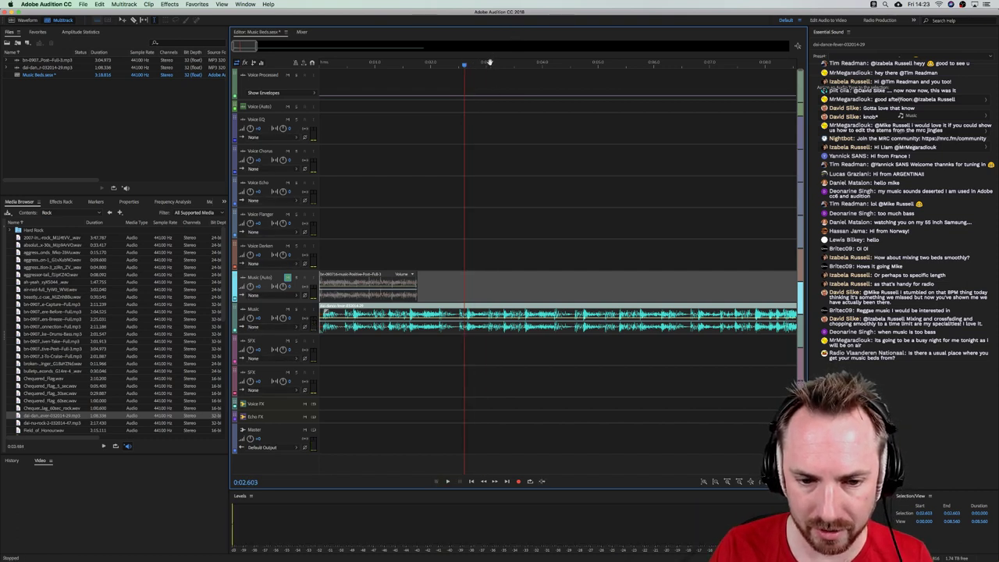
{"action": "scroll", "coordinate": [490, 63], "scroll_direction": "down", "scroll_amount": 10}
{"action": "left_click", "coordinate": [318, 63]}
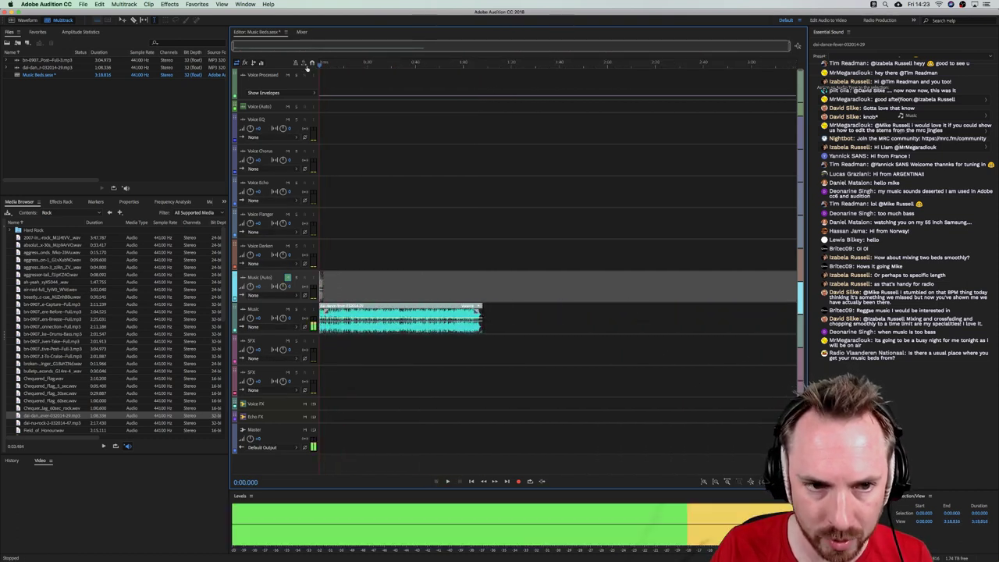
Open the dance fever clip as a waveform and copy its whole audio into a new audio file
{"action": "scroll", "coordinate": [319, 63], "scroll_direction": "up", "scroll_amount": 6}
{"action": "scroll", "coordinate": [320, 62], "scroll_direction": "up", "scroll_amount": 2}
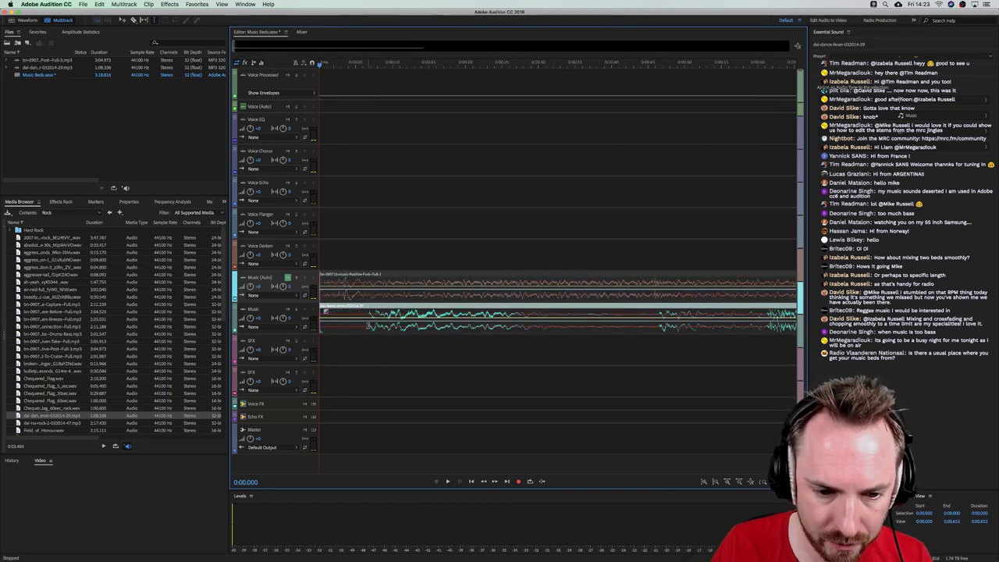
{"action": "double_click", "coordinate": [368, 326]}
{"action": "scroll", "coordinate": [351, 66], "scroll_direction": "down", "scroll_amount": 5}
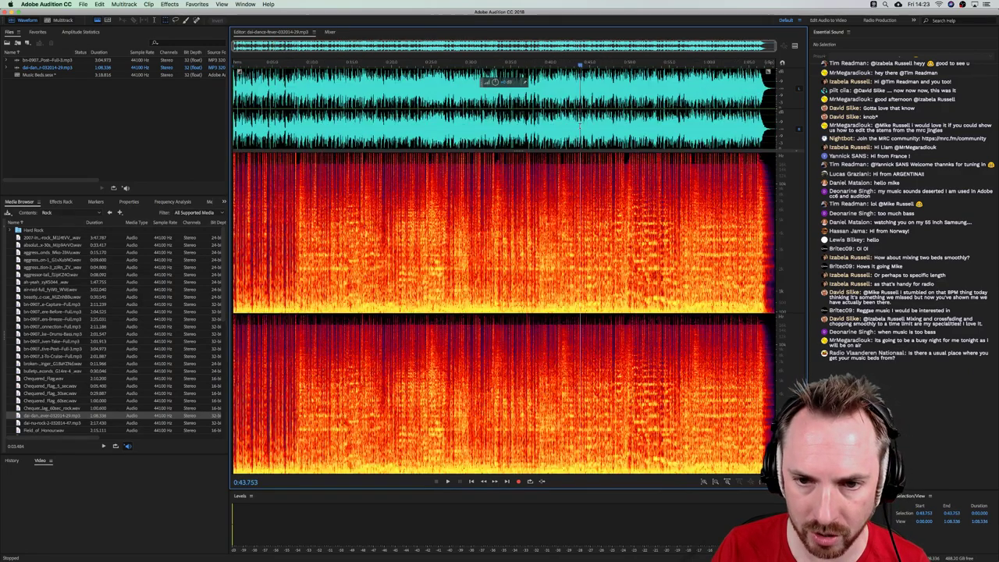
{"action": "double_click", "coordinate": [579, 125]}
{"action": "key", "text": "super+c"}
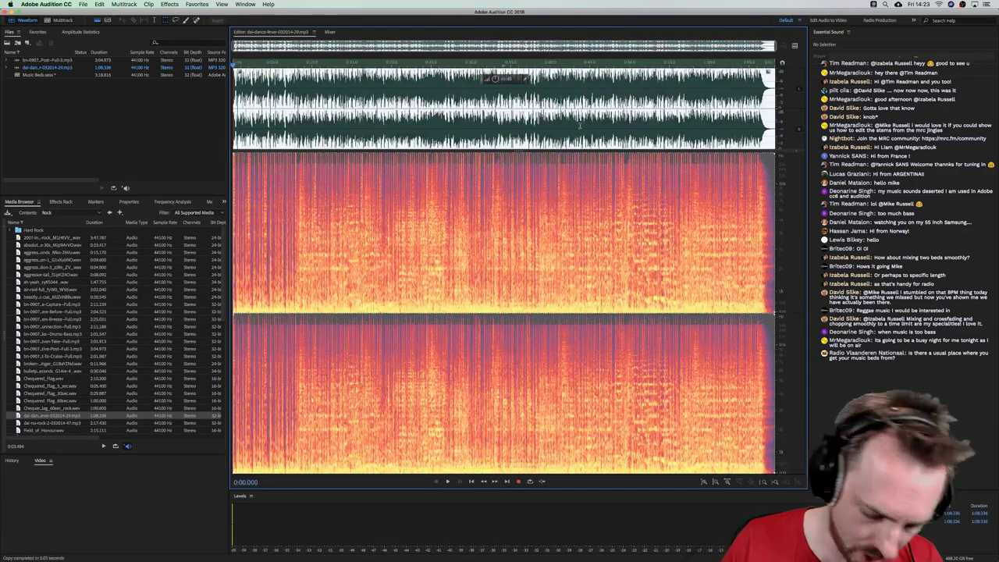
{"action": "key", "text": "super+shift+n"}
{"action": "key", "text": "Return"}
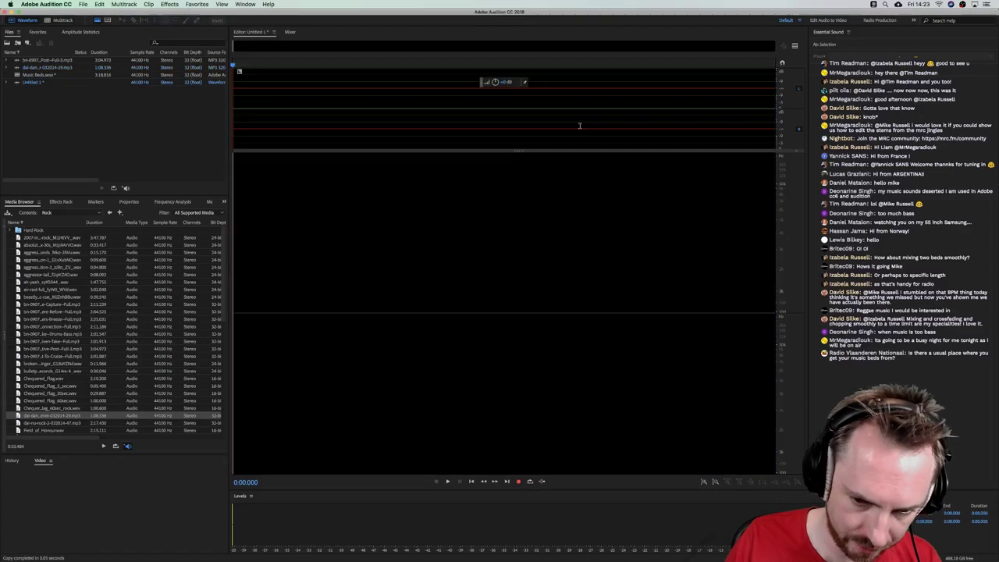
{"action": "key", "text": "super+v"}
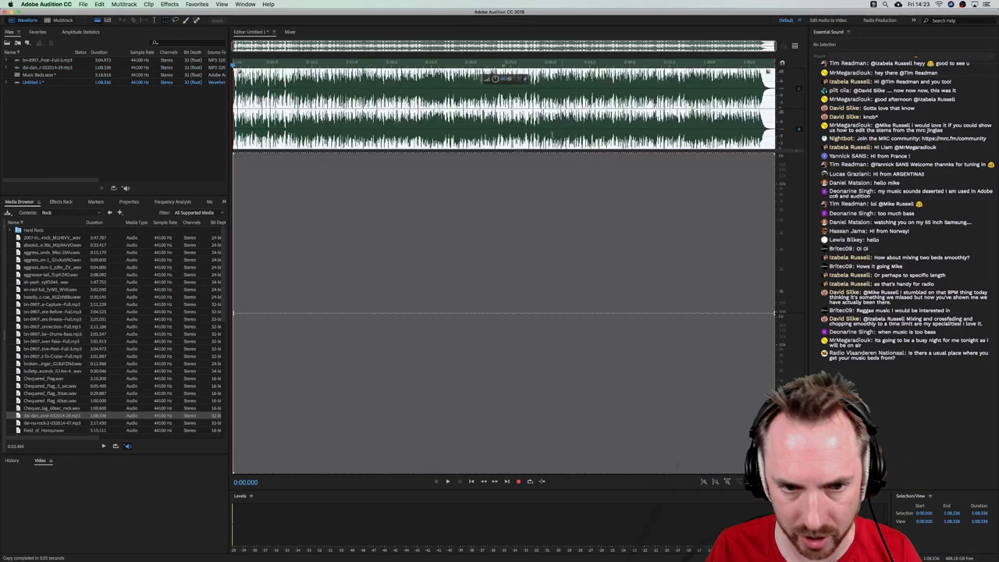
Delete the silence of about 0.06 s before the first beat of the pasted track
{"action": "left_click", "coordinate": [241, 103]}
{"action": "left_click_drag", "start_coordinate": [241, 65], "coordinate": [232, 66]}
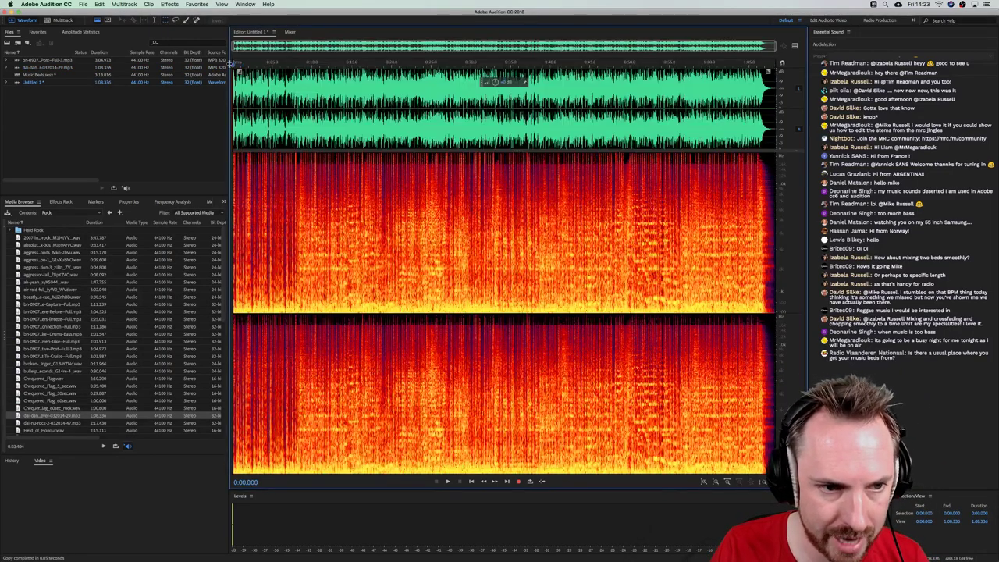
{"action": "scroll", "coordinate": [232, 66], "scroll_direction": "up", "scroll_amount": 5}
{"action": "scroll", "coordinate": [232, 66], "scroll_direction": "up", "scroll_amount": 7}
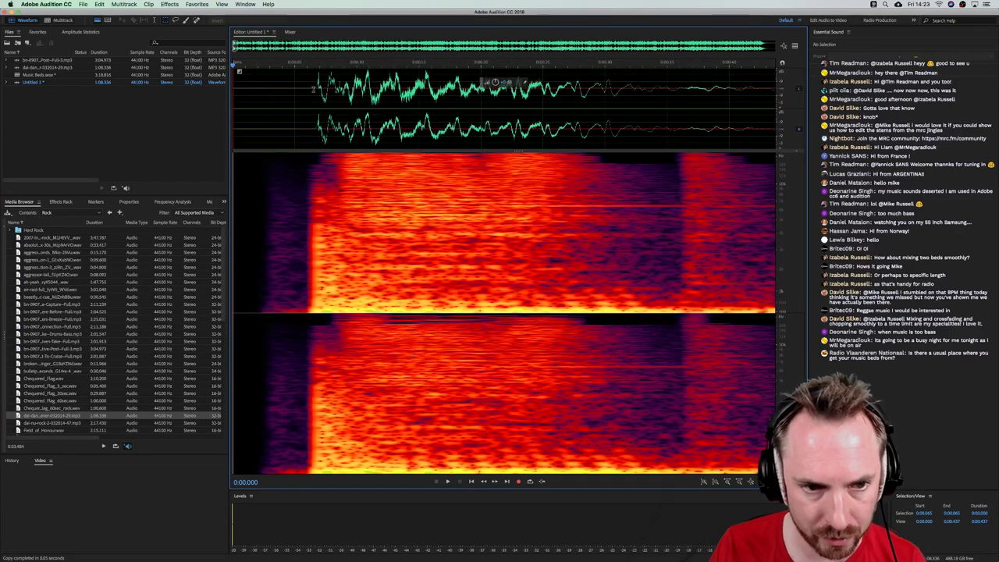
{"action": "left_click_drag", "start_coordinate": [313, 88], "coordinate": [234, 92]}
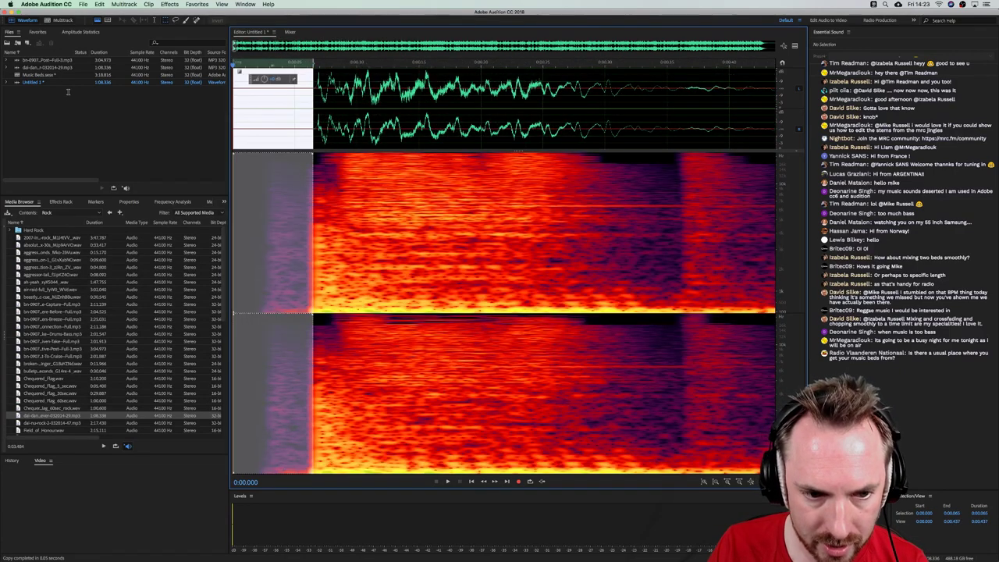
{"action": "left_click", "coordinate": [314, 88]}
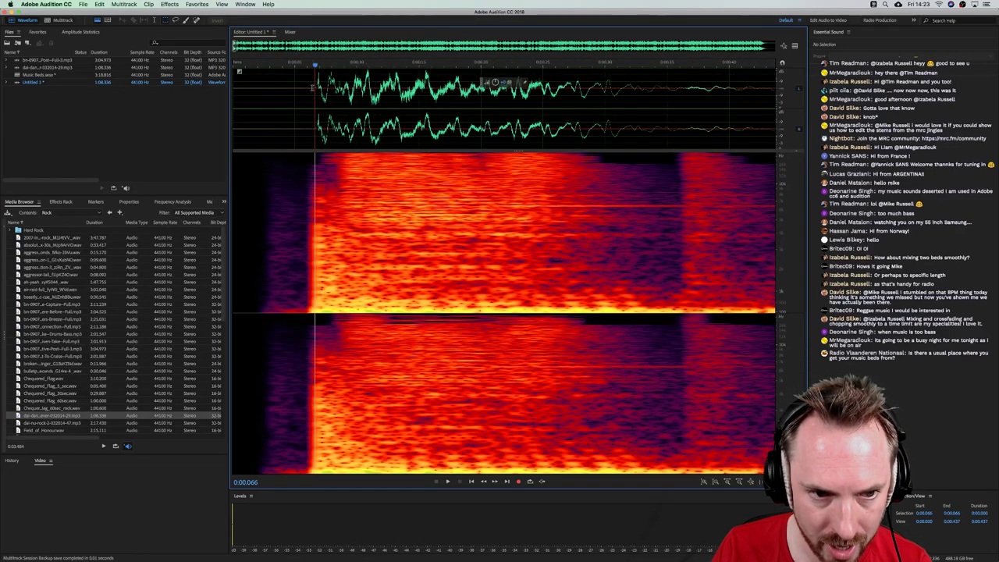
{"action": "left_click_drag", "start_coordinate": [309, 89], "coordinate": [178, 88]}
{"action": "key", "text": "Delete"}
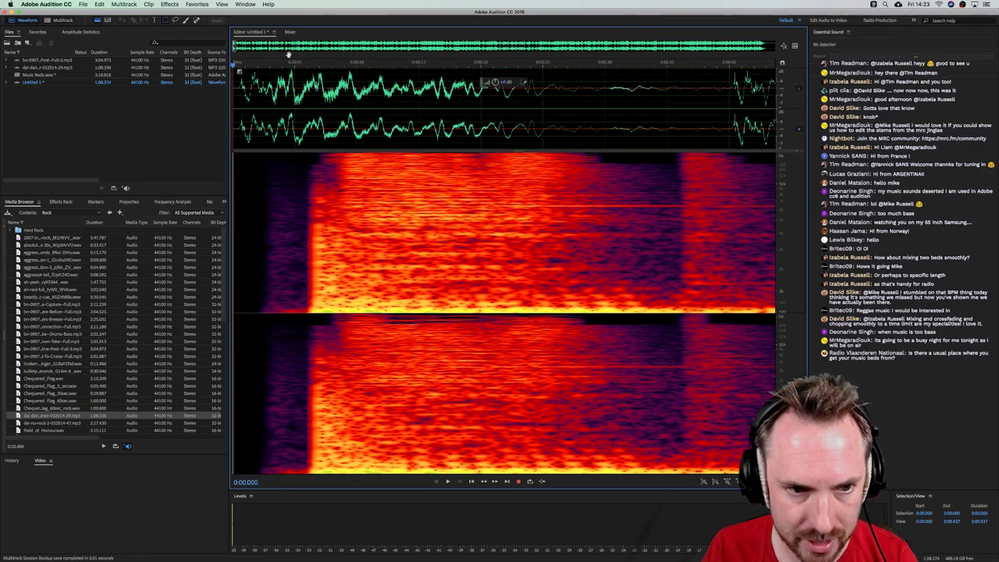
Select the pasted track's audio from its start up to about 1:06.6, leaving out the final fading tail
{"action": "scroll", "coordinate": [287, 59], "scroll_direction": "down", "scroll_amount": 5}
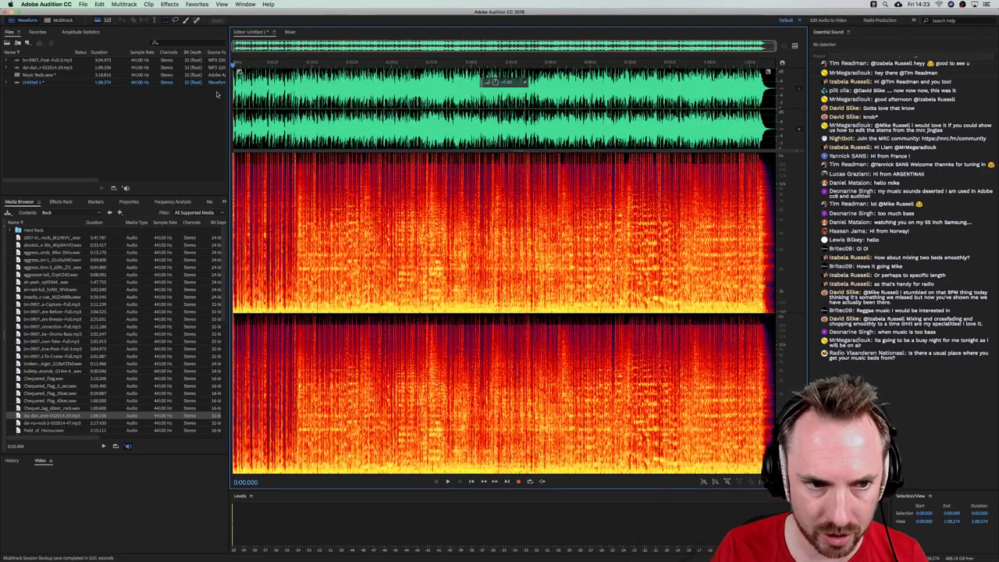
{"action": "left_click", "coordinate": [767, 69]}
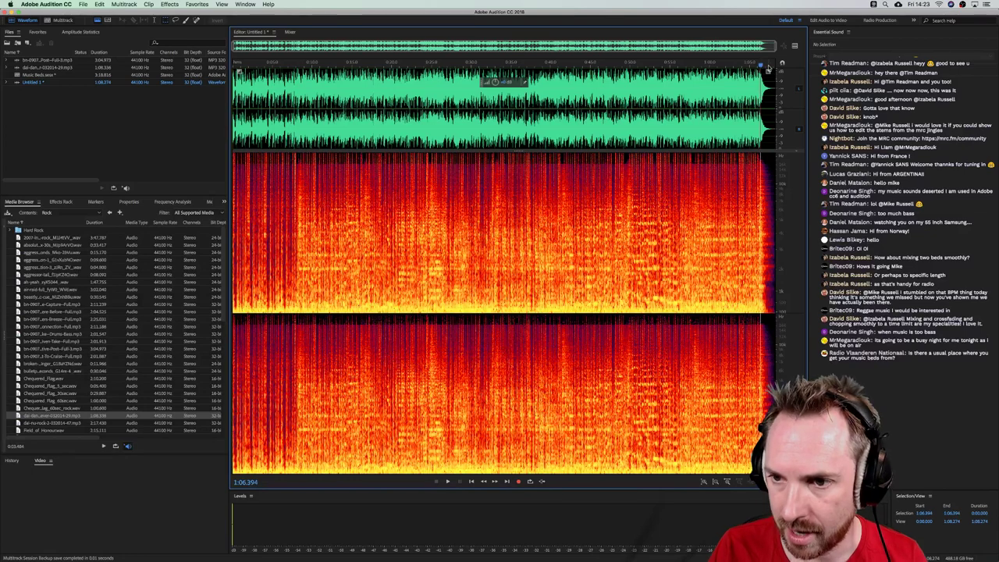
{"action": "scroll", "coordinate": [767, 62], "scroll_direction": "up", "scroll_amount": 5}
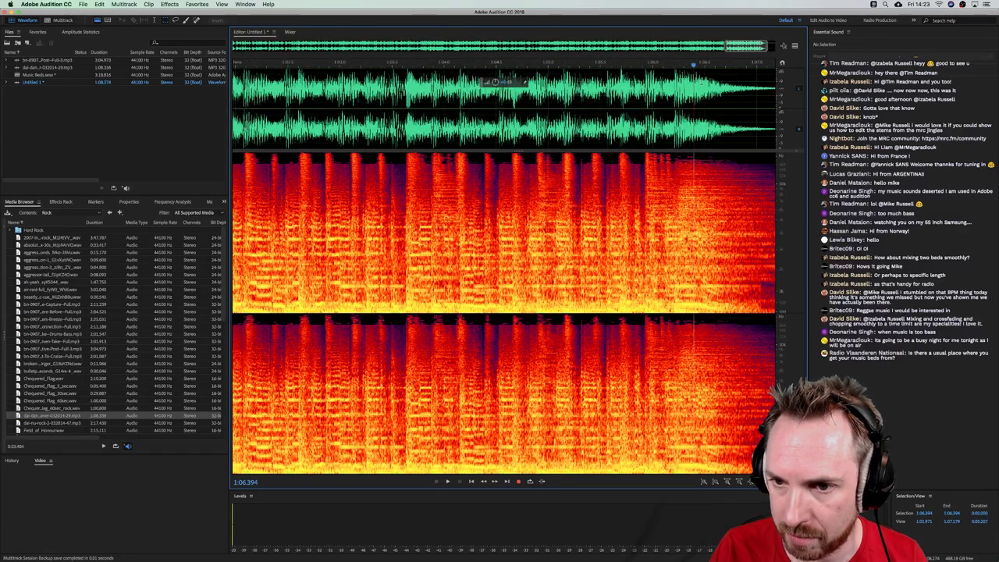
{"action": "left_click_drag", "start_coordinate": [710, 64], "coordinate": [704, 65]}
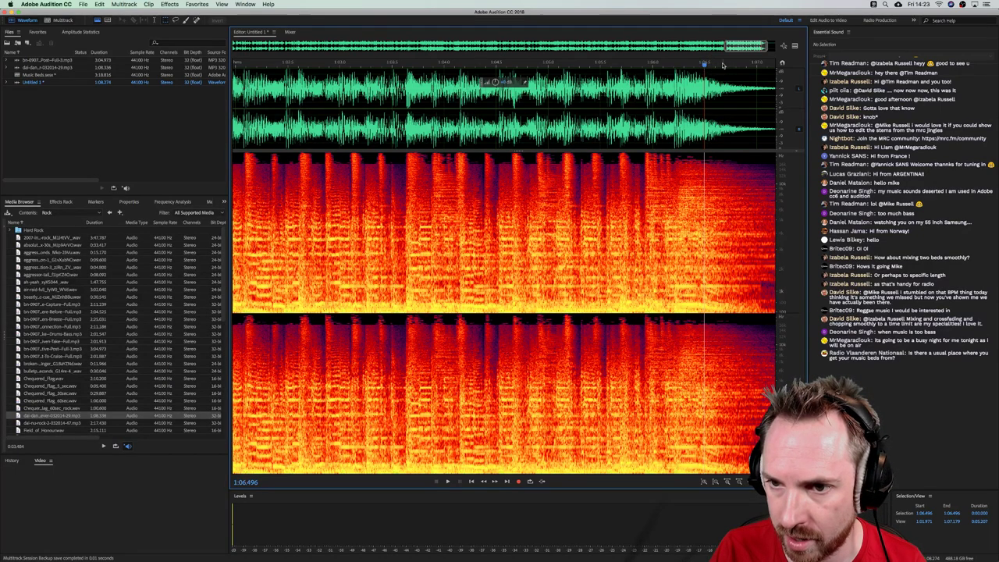
{"action": "scroll", "coordinate": [722, 66], "scroll_direction": "down", "scroll_amount": 5}
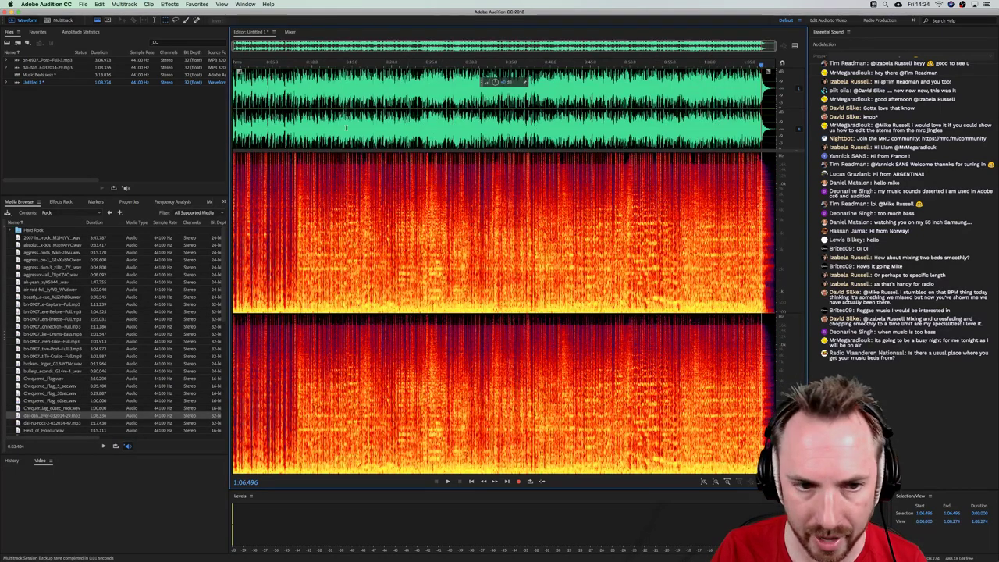
{"action": "double_click", "coordinate": [346, 127]}
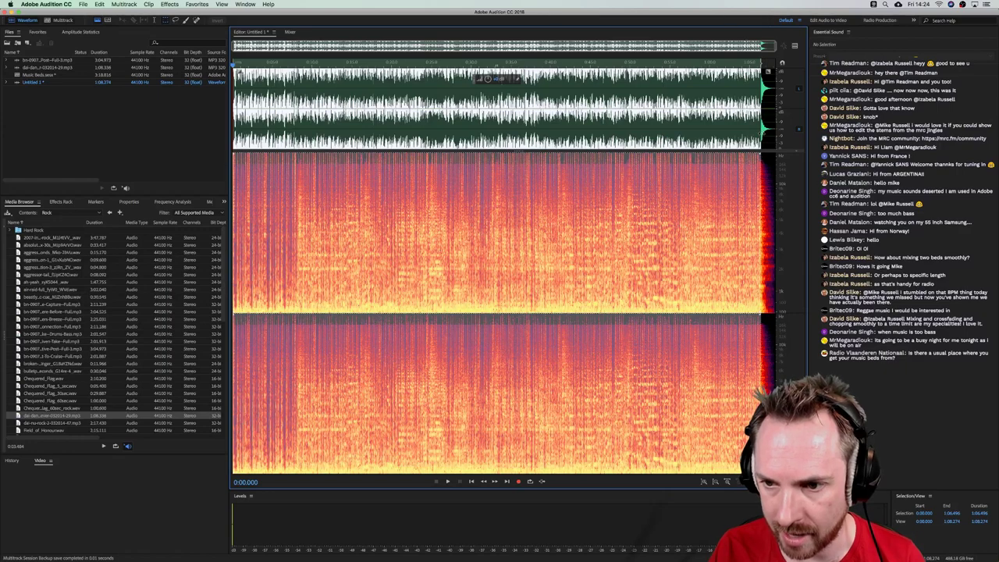
{"action": "left_click_drag", "start_coordinate": [761, 133], "coordinate": [762, 101]}
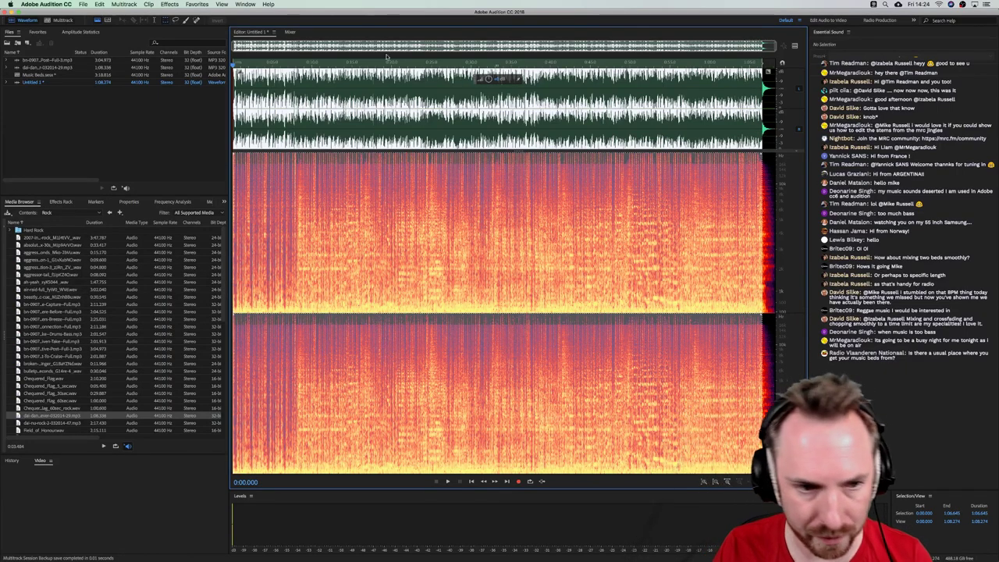
Open the Stretch and Pitch effect for the selected audio and set its new duration to 1:00
{"action": "left_click", "coordinate": [169, 5]}
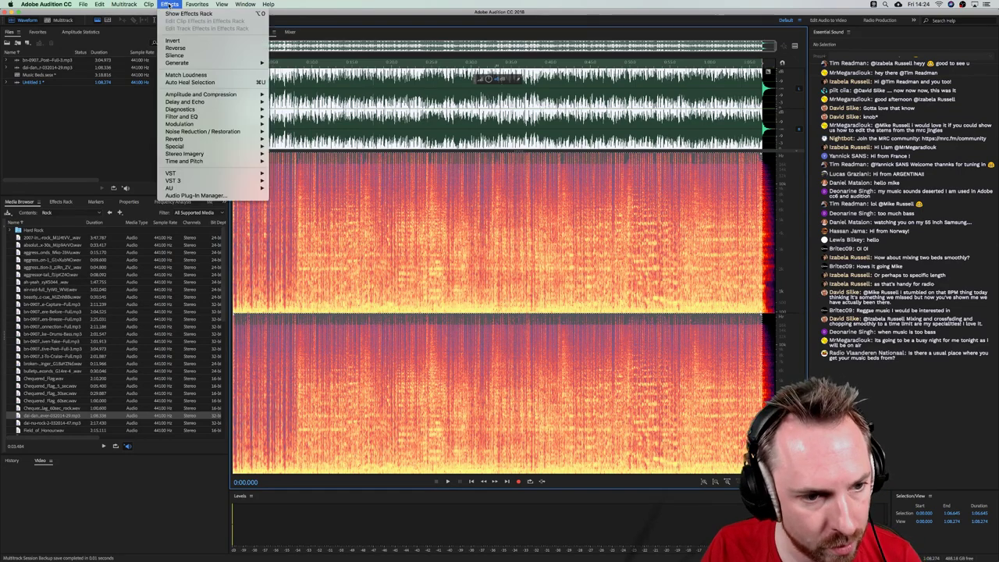
{"action": "mouse_move", "coordinate": [254, 161]}
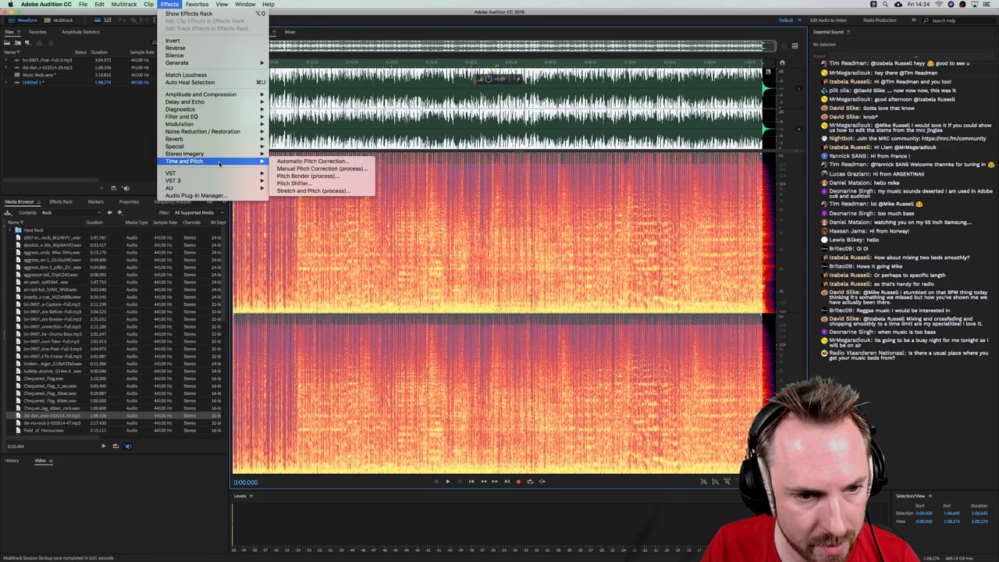
{"action": "left_click", "coordinate": [299, 192]}
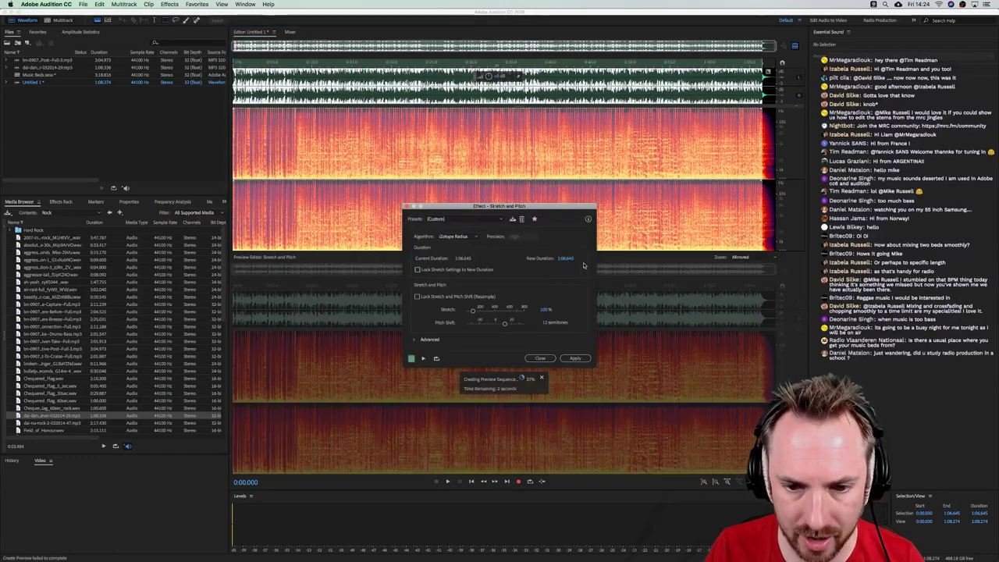
{"action": "left_click", "coordinate": [570, 259]}
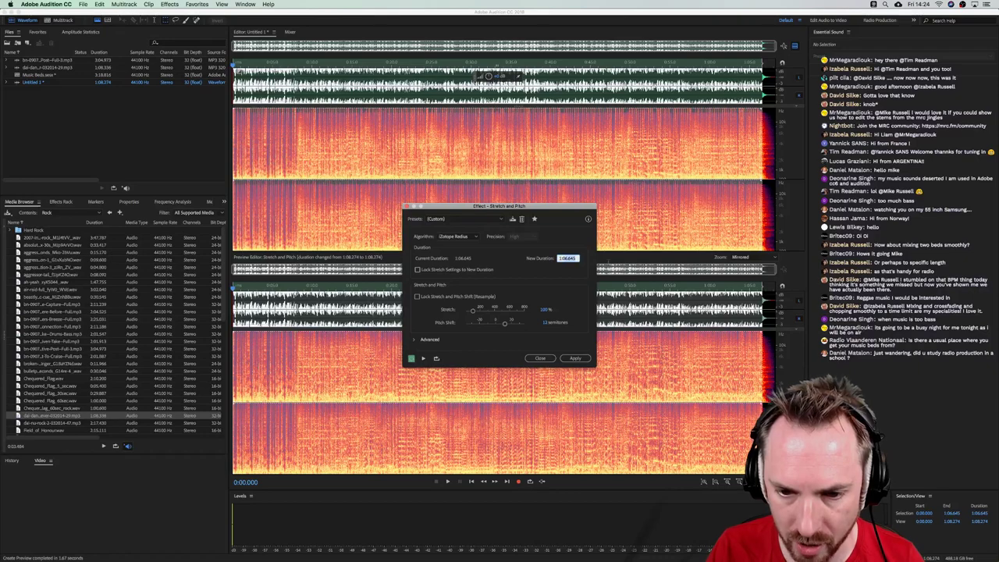
{"action": "type", "text": "1:00"}
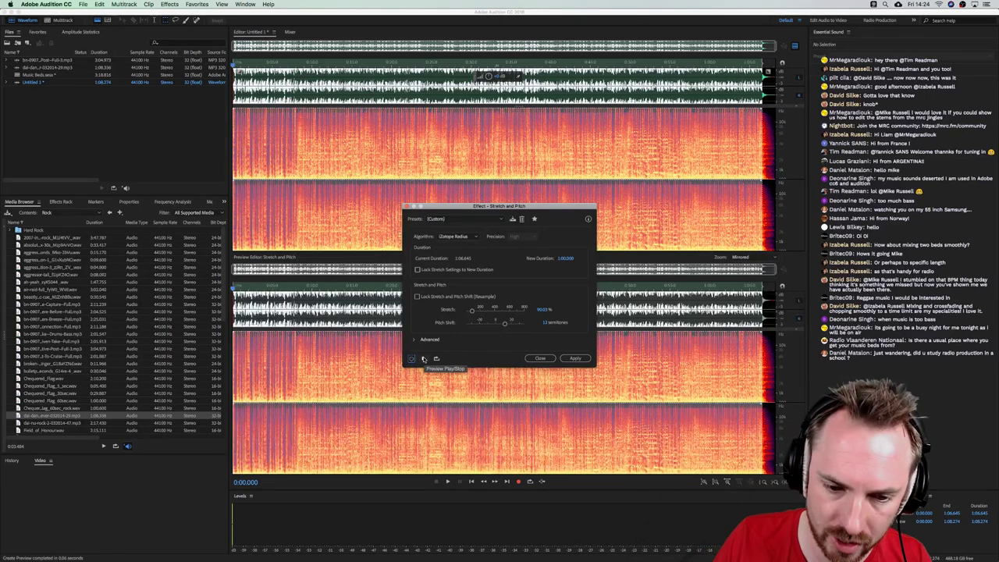
Preview the one-minute stretch, comparing playback with the effect bypassed and enabled
{"action": "left_click", "coordinate": [424, 359]}
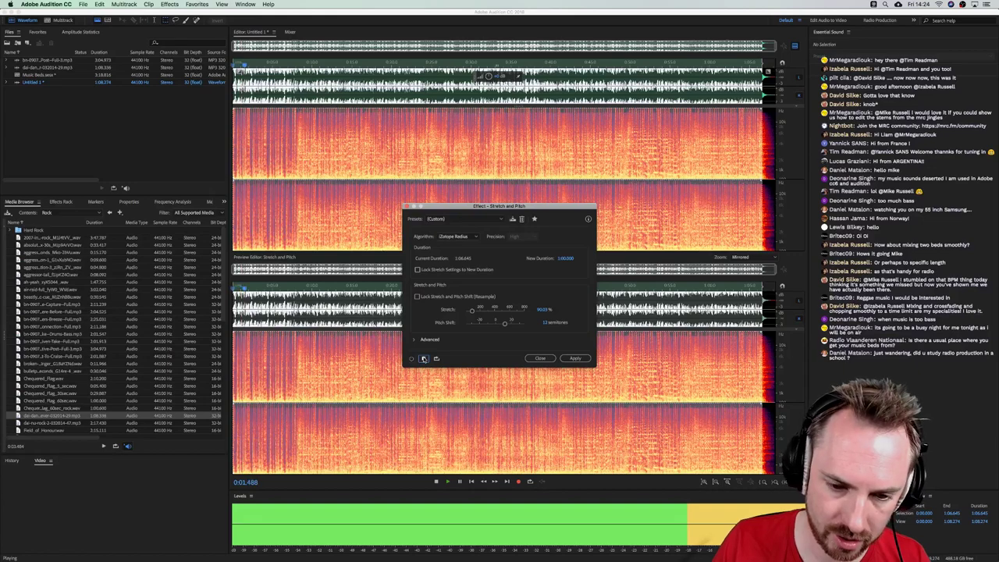
{"action": "left_click", "coordinate": [422, 359]}
{"action": "left_click", "coordinate": [412, 359]}
{"action": "left_click", "coordinate": [423, 359]}
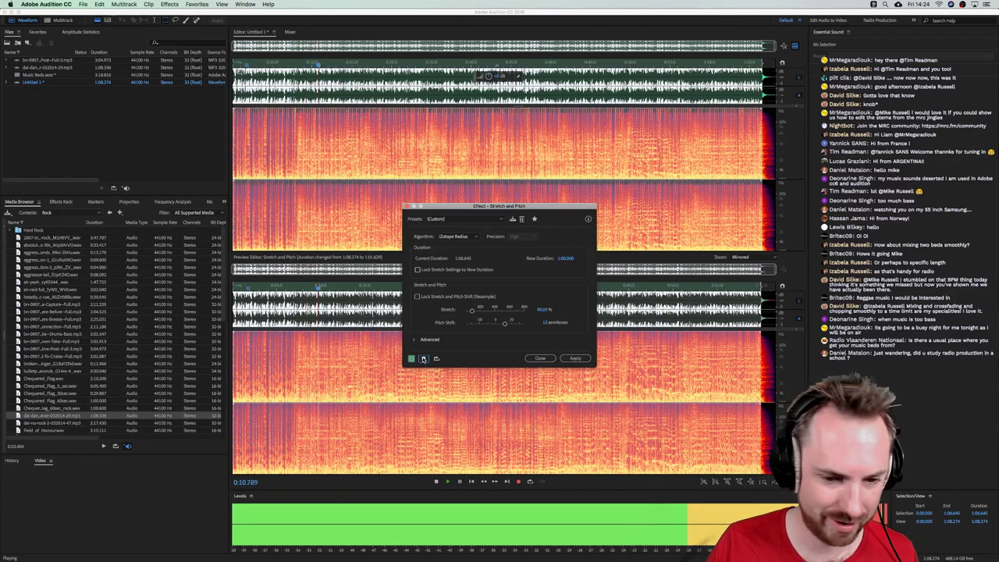
{"action": "left_click", "coordinate": [422, 359]}
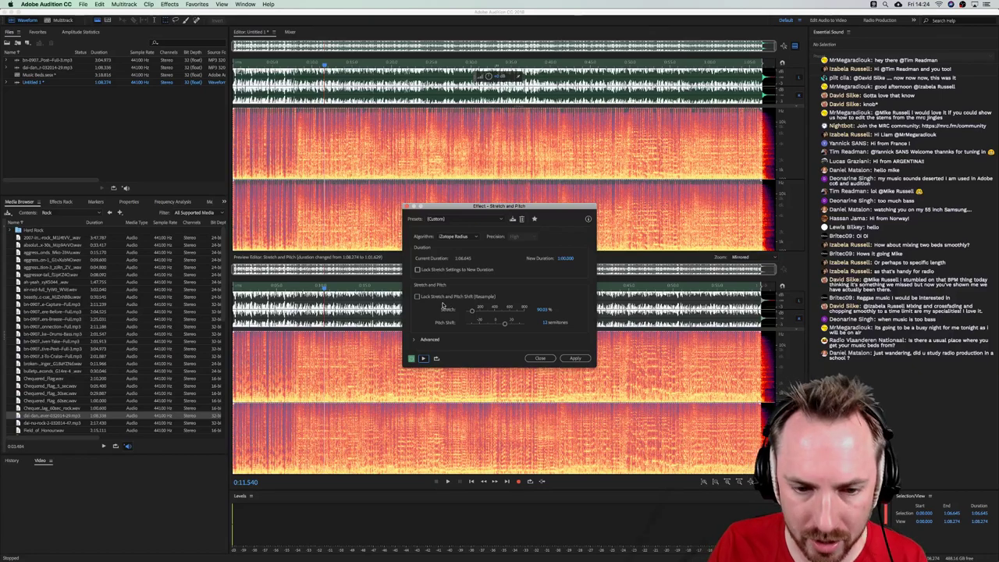
Lock stretch and pitch shift together so the audio is resampled, and preview the sound
{"action": "left_click", "coordinate": [440, 300]}
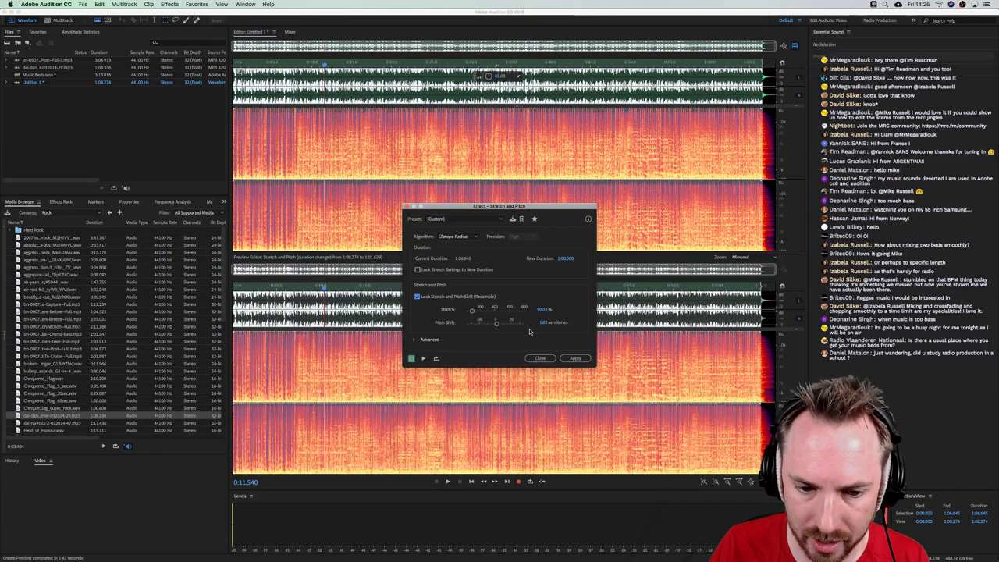
{"action": "left_click", "coordinate": [422, 358]}
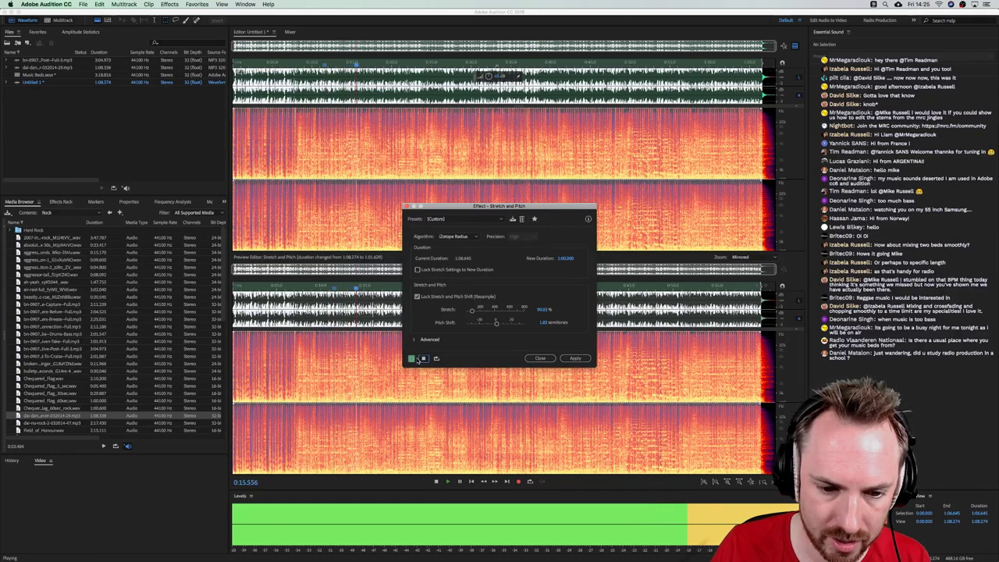
{"action": "left_click", "coordinate": [422, 358]}
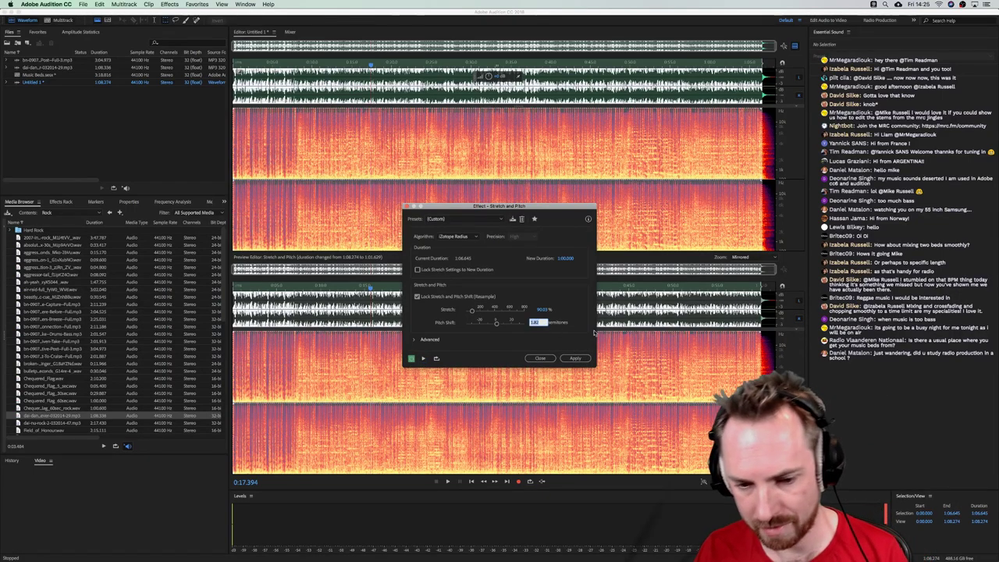
Try a pitch shift of 0 semitones, set the new duration back to 1:00 and apply Stretch and Pitch
{"action": "type", "text": "0"}
{"action": "key", "text": "Return"}
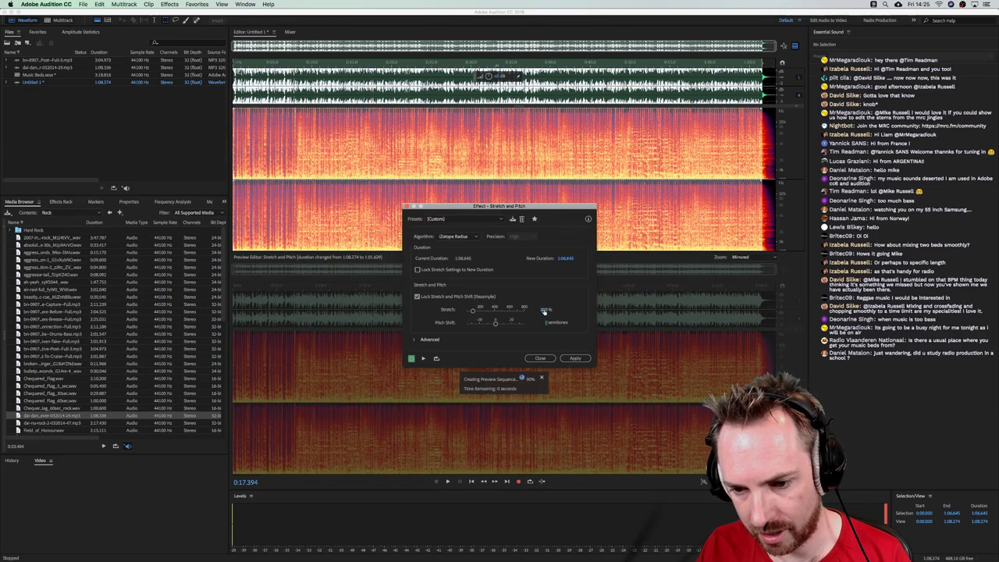
{"action": "left_click", "coordinate": [567, 258]}
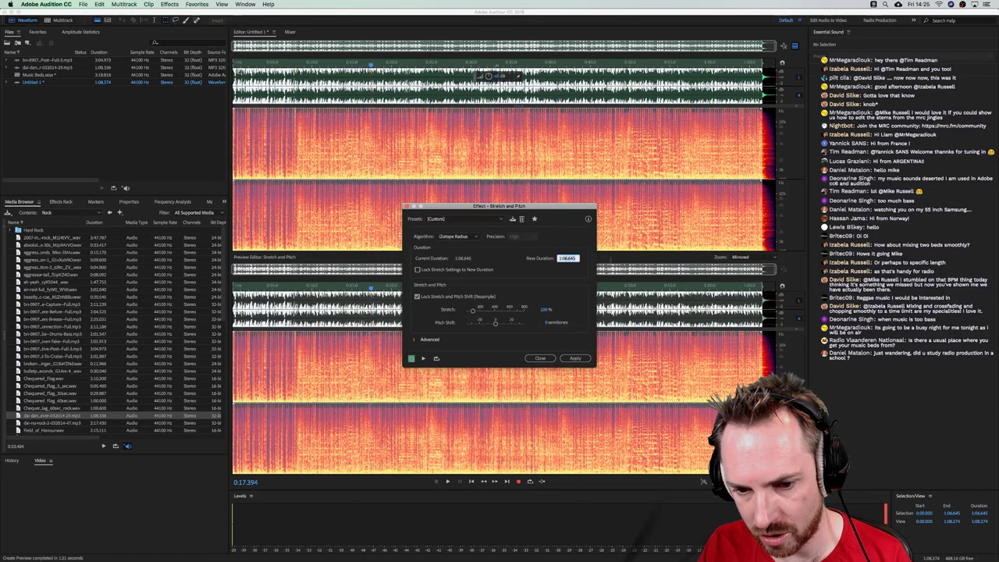
{"action": "type", "text": "1:00"}
{"action": "key", "text": "Return"}
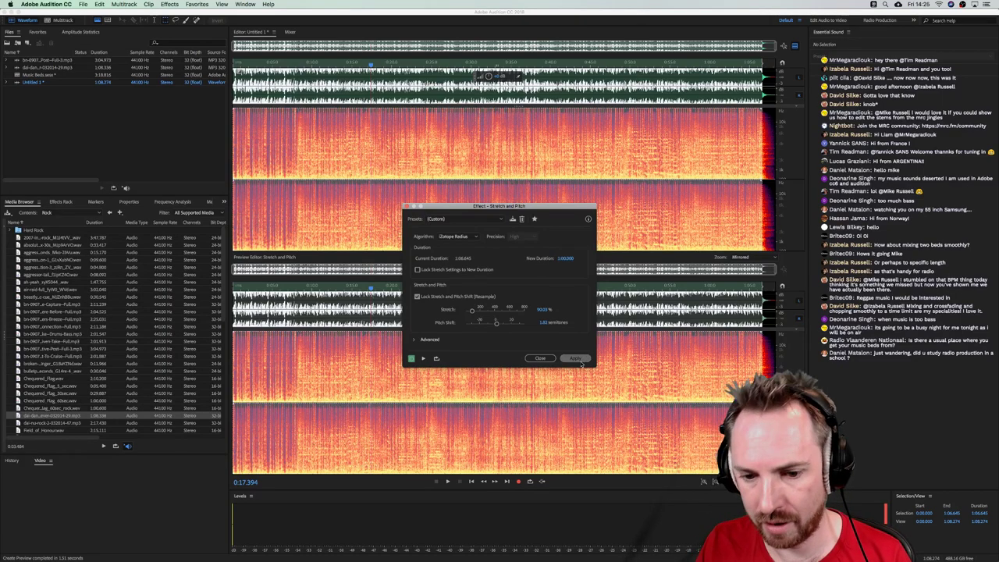
{"action": "left_click", "coordinate": [575, 359]}
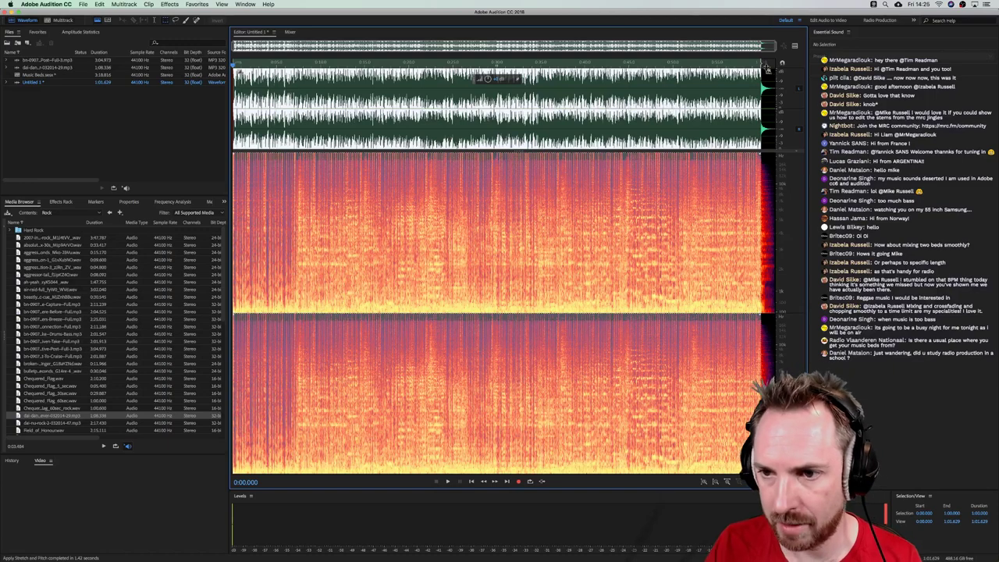
Examine the end of the stretched section up close and place the playhead just past it at about 1:00.02
{"action": "left_click_drag", "start_coordinate": [765, 69], "coordinate": [675, 68]}
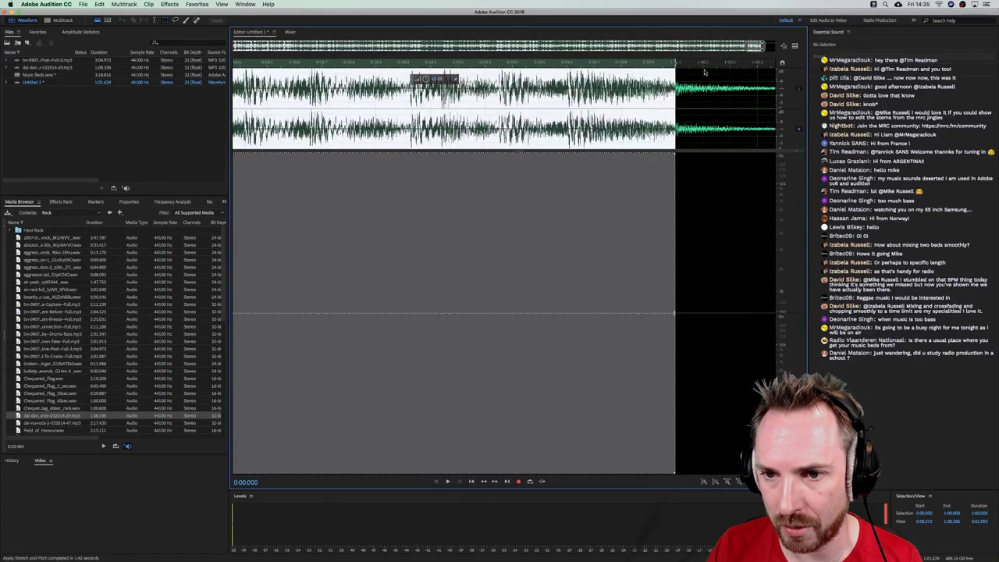
{"action": "scroll", "coordinate": [675, 68], "scroll_direction": "up", "scroll_amount": 5}
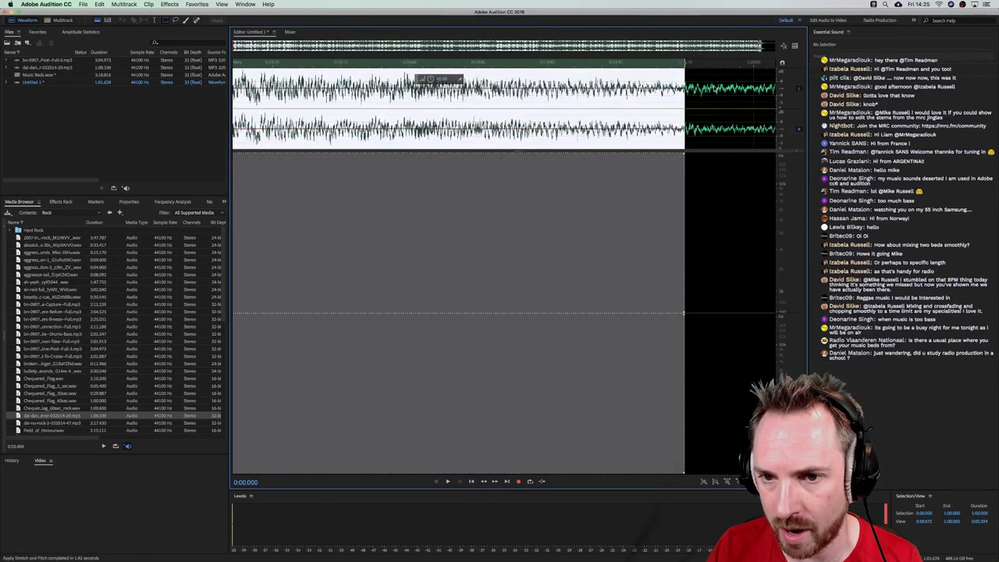
{"action": "left_click", "coordinate": [713, 69]}
{"action": "scroll", "coordinate": [683, 68], "scroll_direction": "down", "scroll_amount": 8}
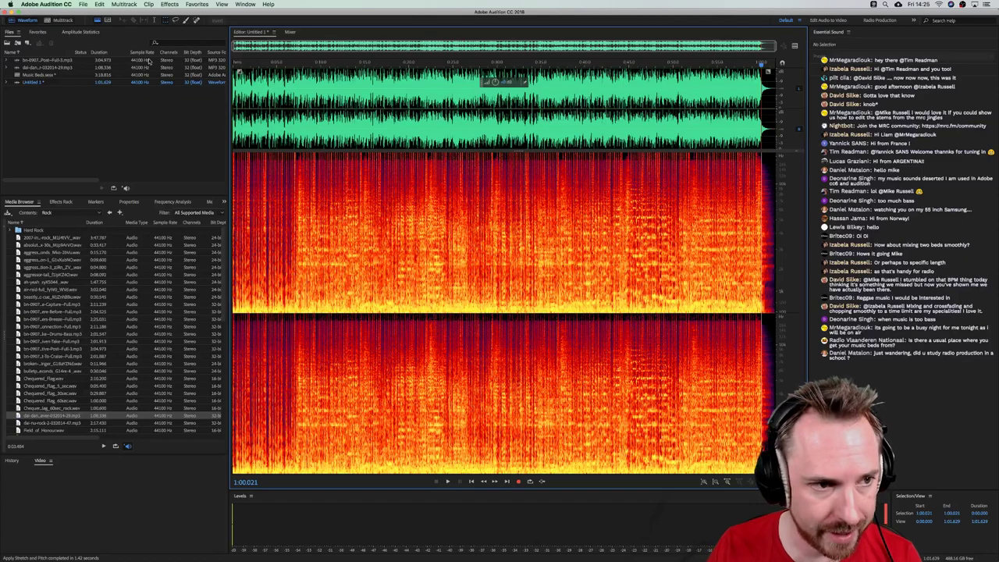
Undo the last stretch on the Untitled 1 waveform and return to the Music Beds multitrack session
{"action": "key", "text": "super+z"}
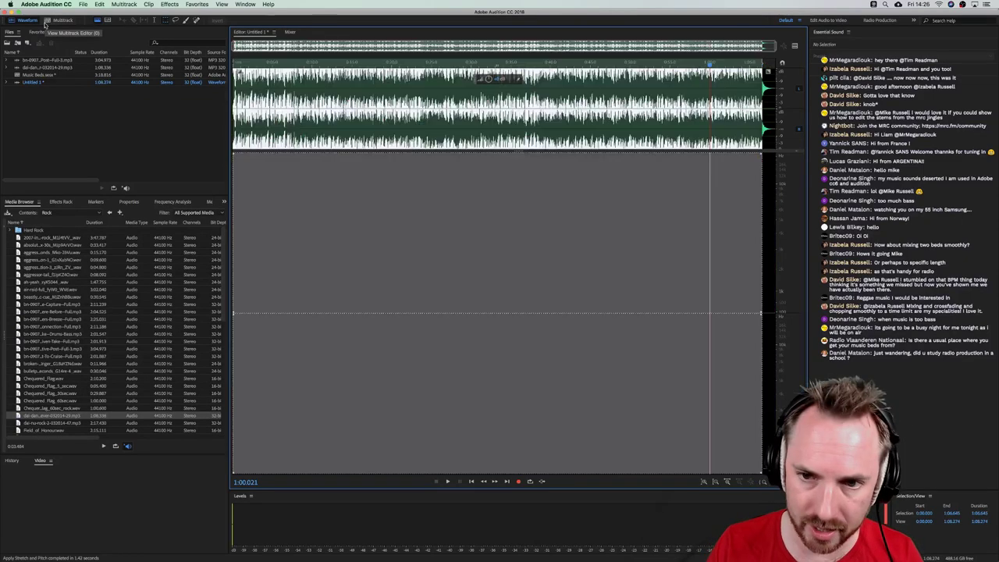
{"action": "left_click", "coordinate": [55, 19]}
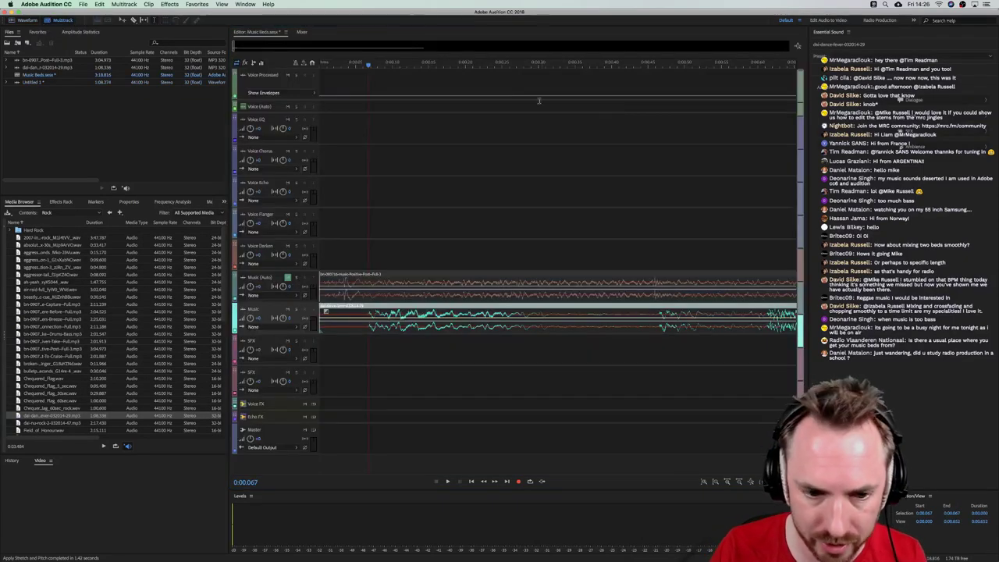
Delete the silence before the first beat of the dai-dance-fever clip and slide the clip to the session start
{"action": "left_click_drag", "start_coordinate": [366, 325], "coordinate": [320, 325]}
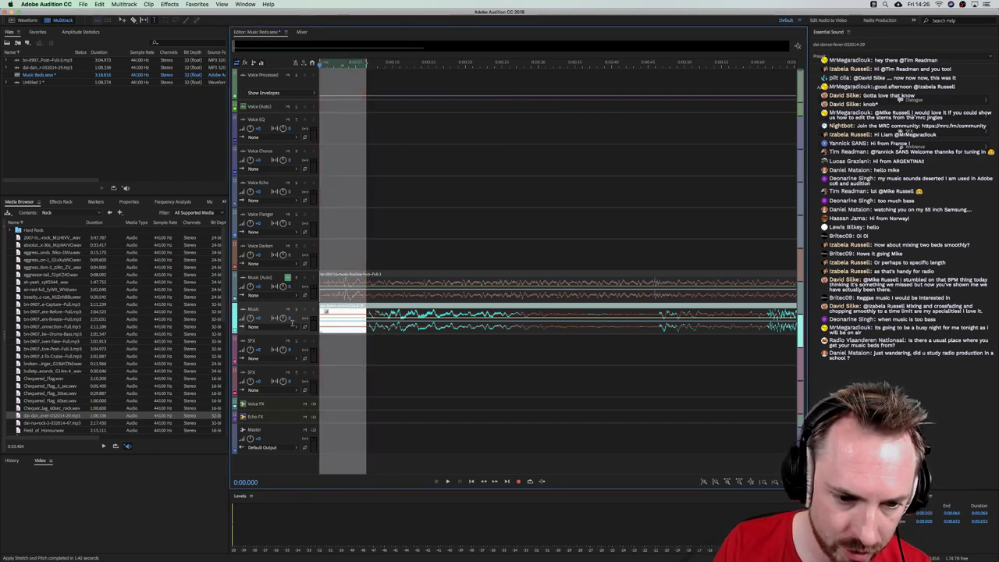
{"action": "key", "text": "Delete"}
{"action": "left_click", "coordinate": [392, 337]}
{"action": "left_click_drag", "start_coordinate": [390, 306], "coordinate": [341, 307]}
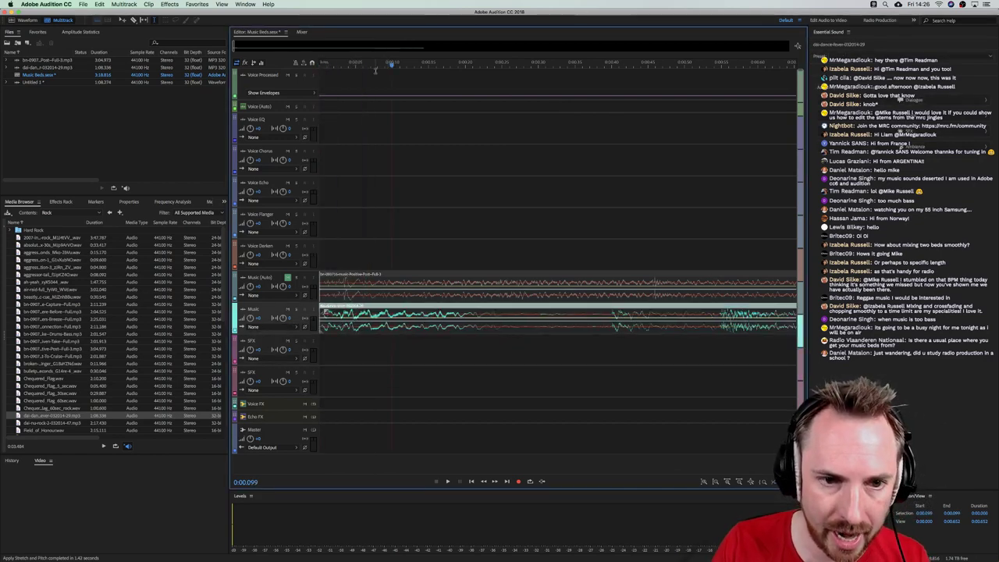
Enable global clip stretching and stretch the dai-dance-fever clip down to about 1:02 so the music ends near the one-minute mark
{"action": "scroll", "coordinate": [373, 68], "scroll_direction": "down", "scroll_amount": 15}
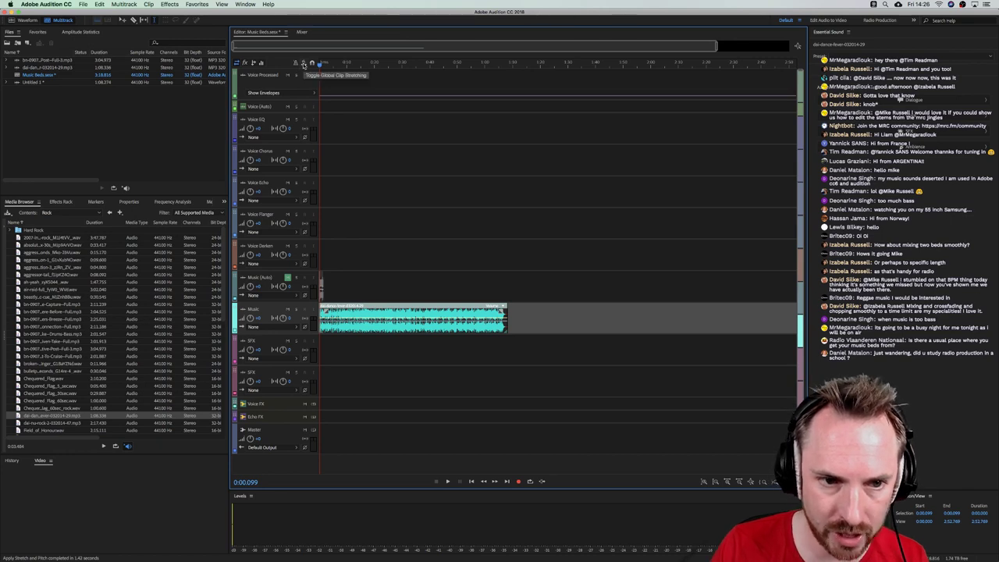
{"action": "left_click", "coordinate": [304, 63]}
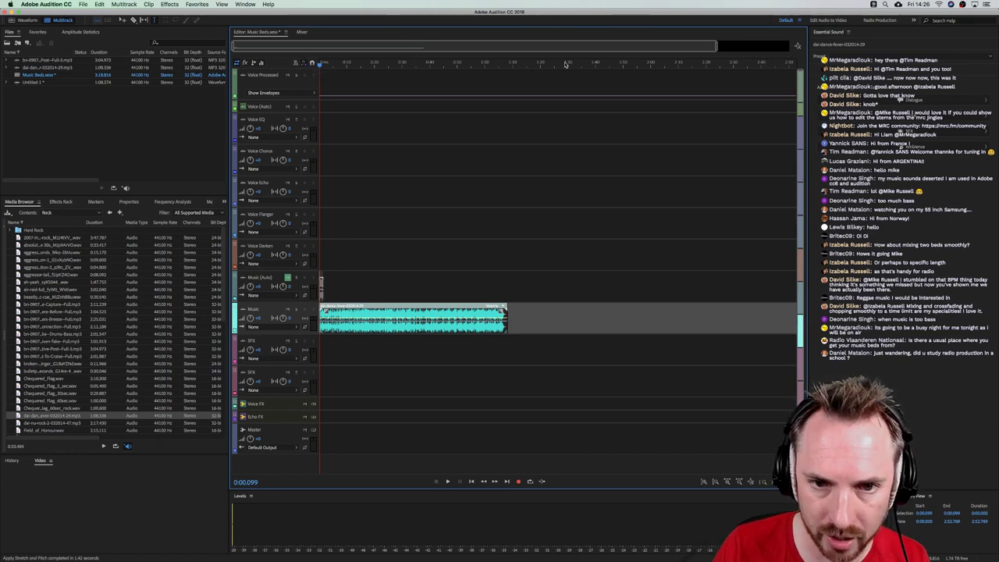
{"action": "left_click", "coordinate": [485, 69]}
{"action": "scroll", "coordinate": [502, 67], "scroll_direction": "up", "scroll_amount": 5}
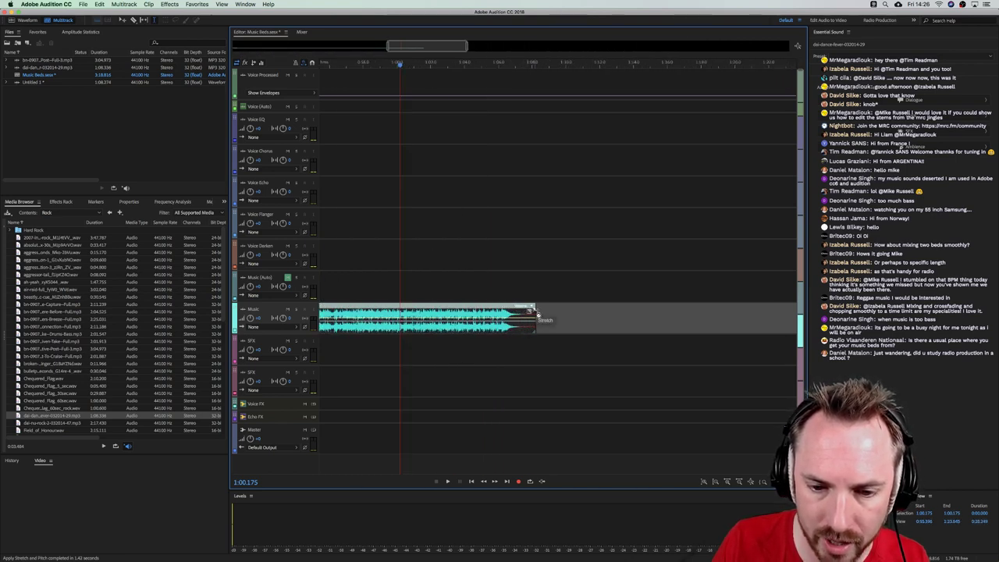
{"action": "left_click_drag", "start_coordinate": [537, 313], "coordinate": [432, 312]}
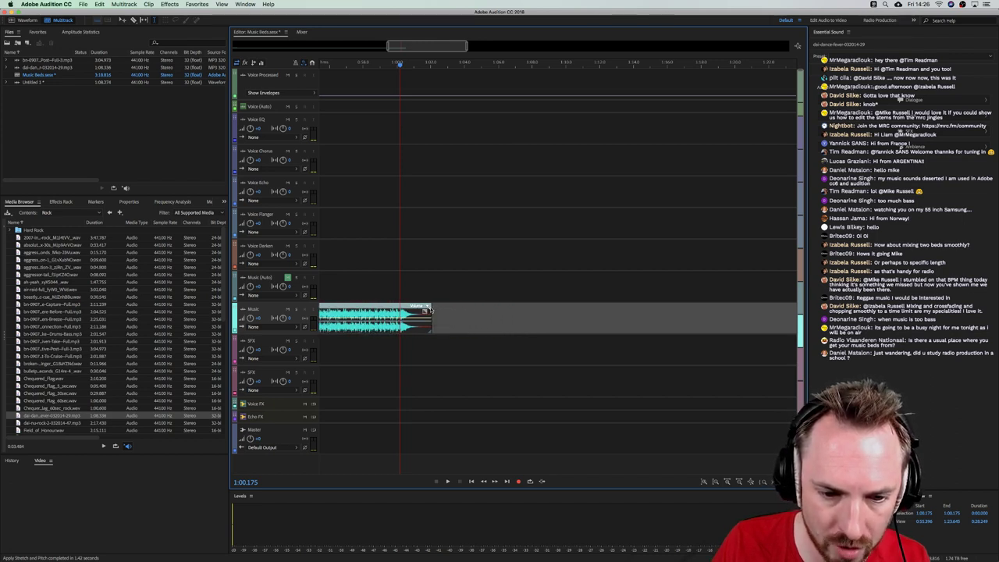
Play the ending of the stretched dai-dance-fever clip from about 0:56
{"action": "scroll", "coordinate": [452, 284], "scroll_direction": "left", "scroll_amount": 5}
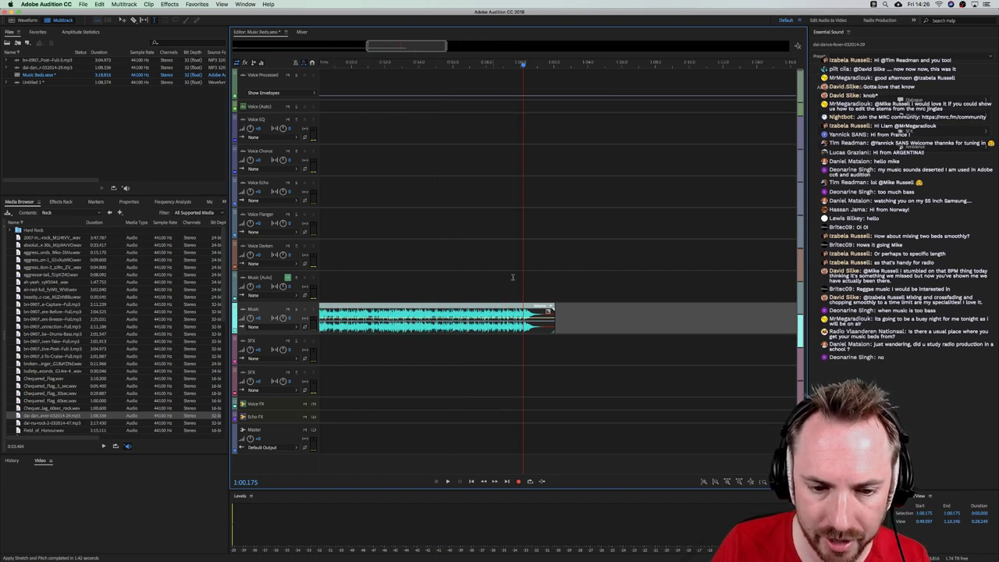
{"action": "left_click", "coordinate": [458, 288]}
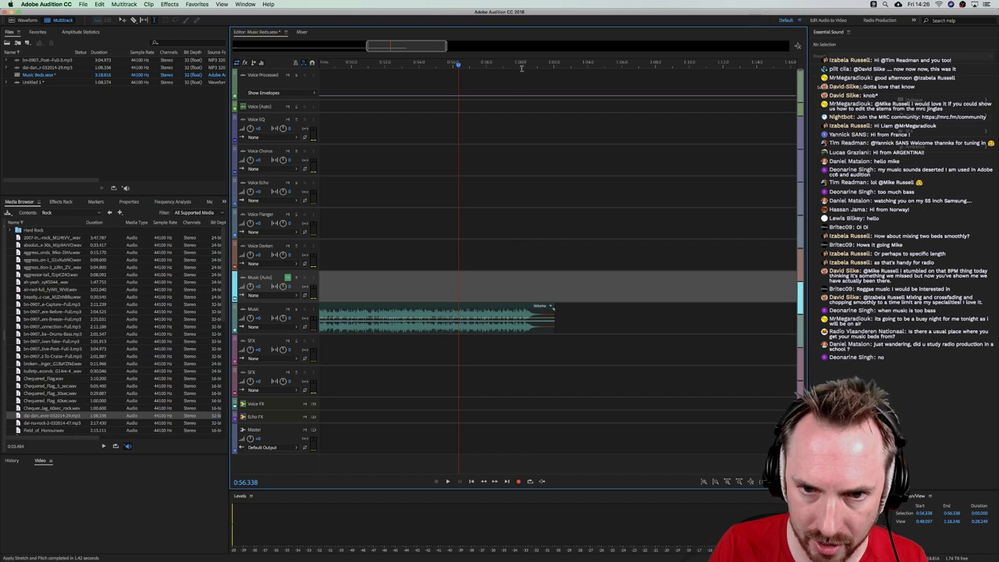
{"action": "key", "text": "space"}
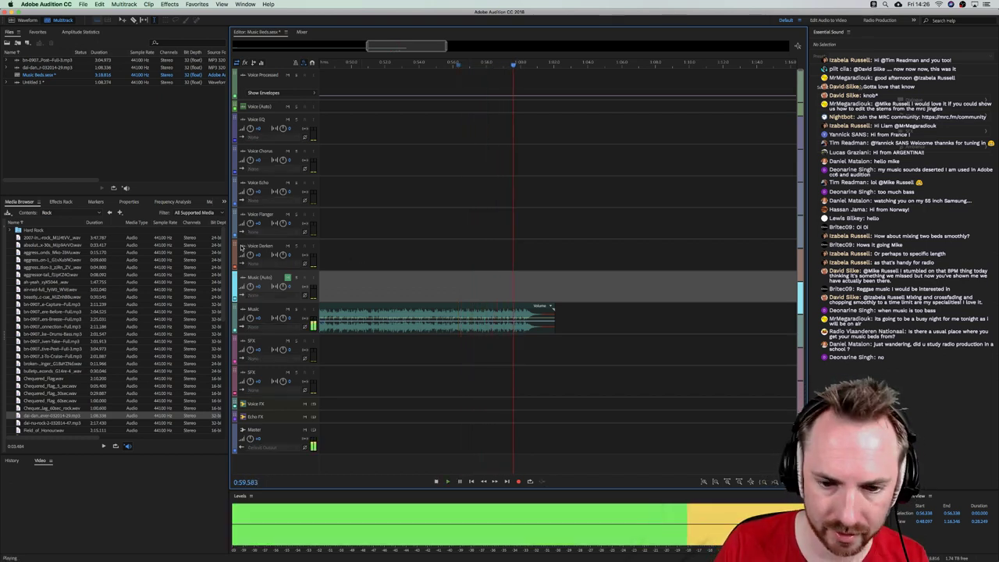
{"action": "key", "text": "space"}
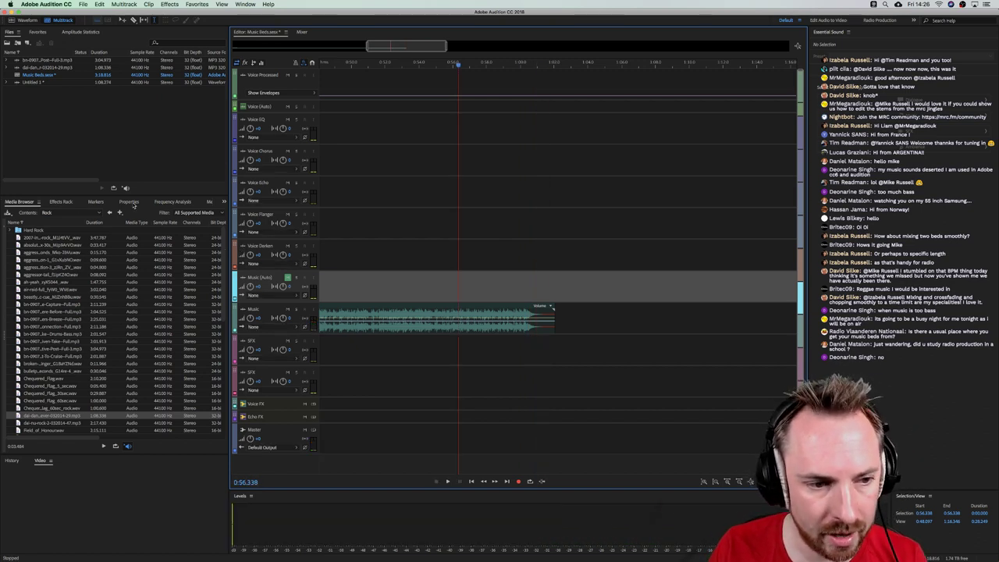
Set the dai-dance-fever clip's stretch mode to Rendered (High Quality) in its properties
{"action": "left_click", "coordinate": [131, 202]}
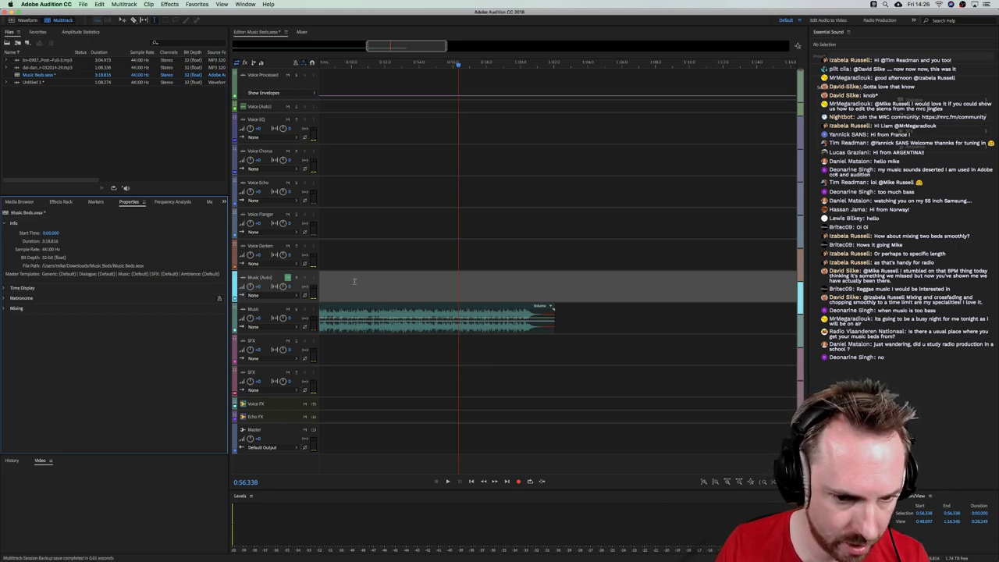
{"action": "left_click", "coordinate": [494, 329]}
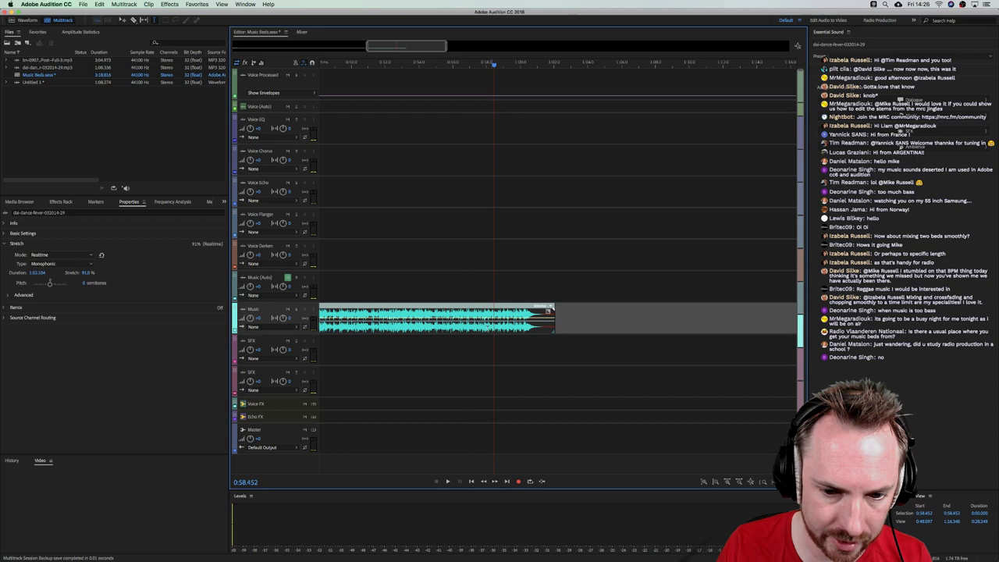
{"action": "left_click", "coordinate": [39, 256]}
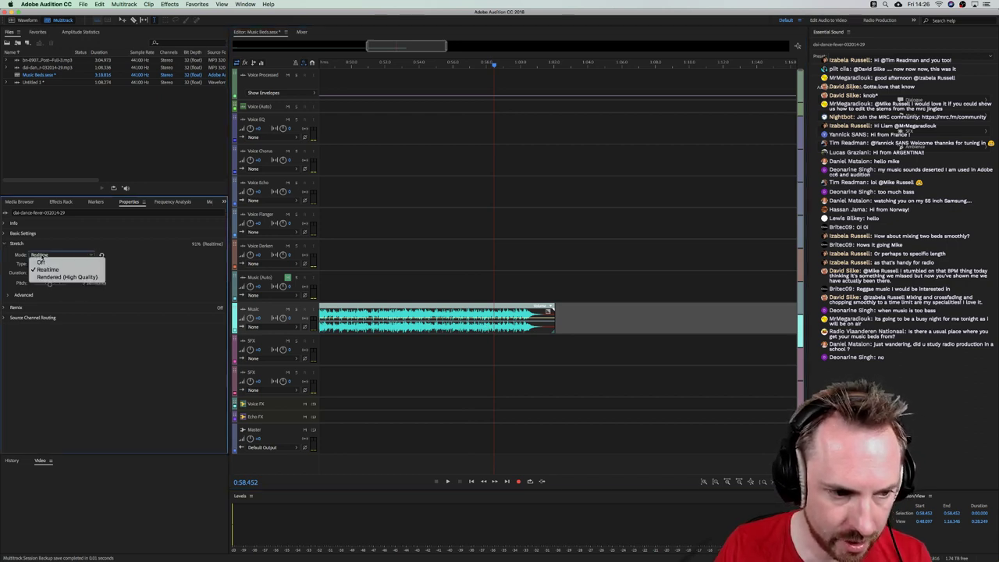
{"action": "left_click", "coordinate": [67, 277]}
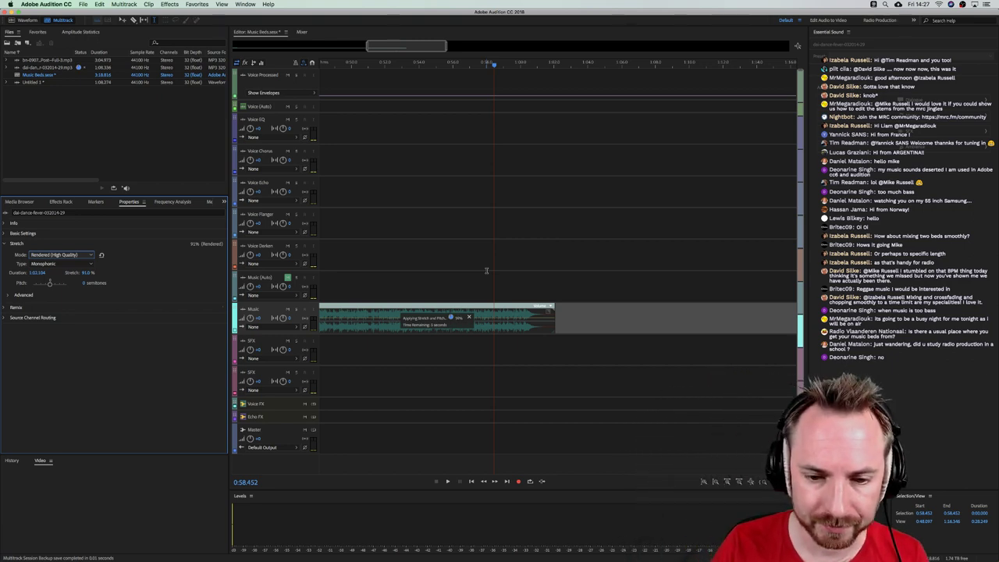
Play the ending of the rendered dai-dance-fever clip to check its sound quality
{"action": "left_click", "coordinate": [461, 263]}
{"action": "key", "text": "space"}
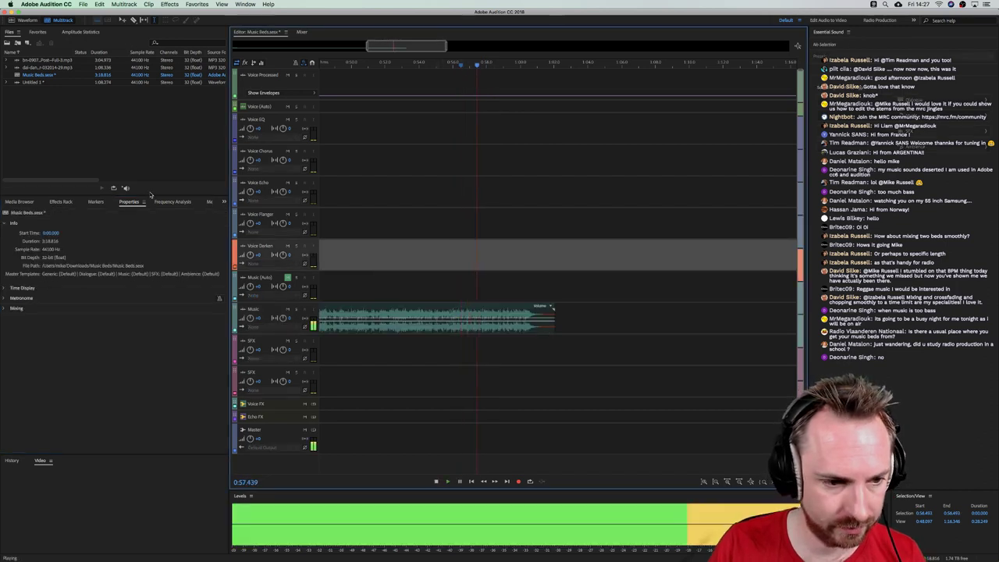
{"action": "left_click", "coordinate": [495, 327]}
{"action": "key", "text": "space"}
Review the stretch types offered for the dai-dance-fever clip, keep Monophonic, and view the whole session
{"action": "left_click", "coordinate": [33, 269]}
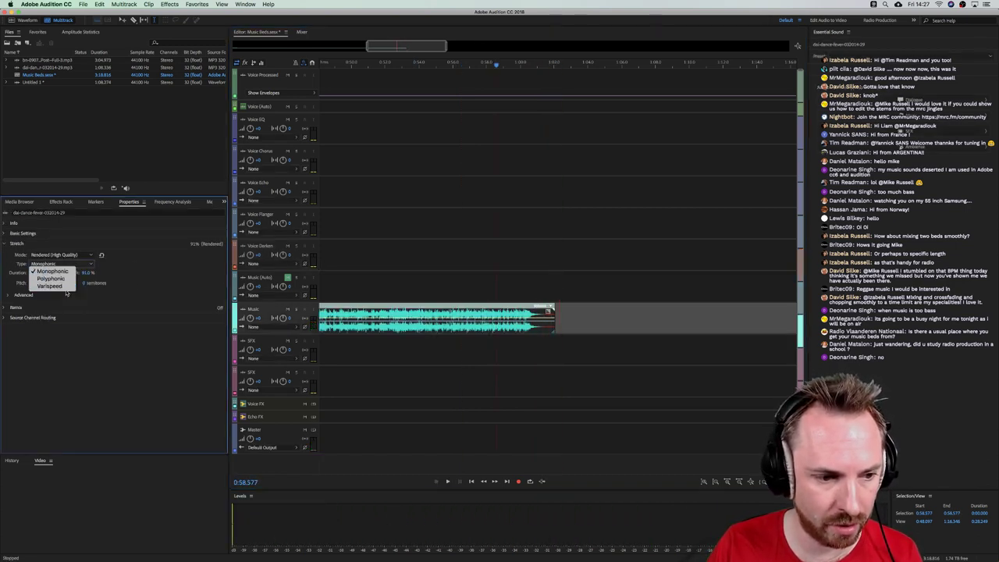
{"action": "left_click", "coordinate": [131, 446]}
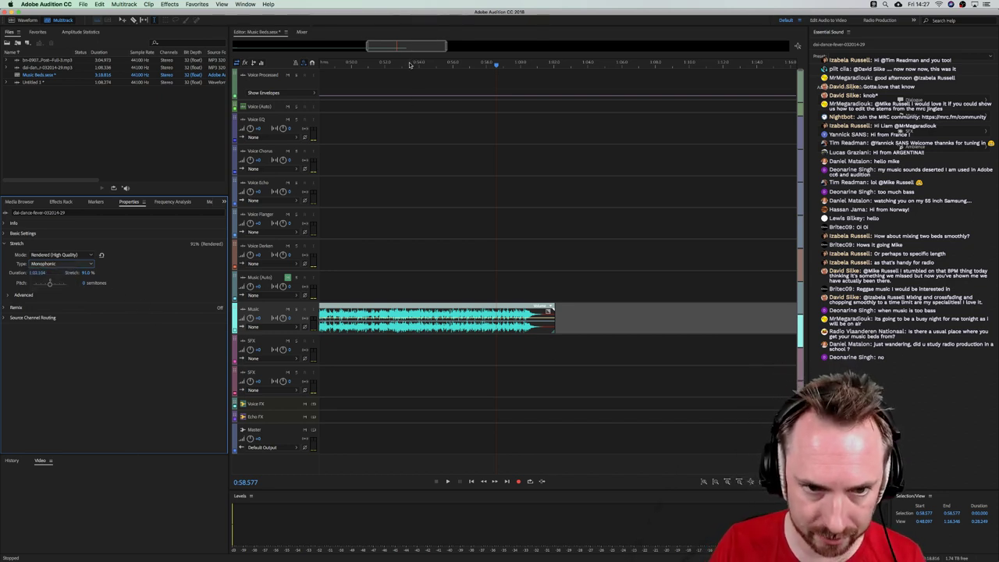
{"action": "scroll", "coordinate": [410, 65], "scroll_direction": "down", "scroll_amount": 5}
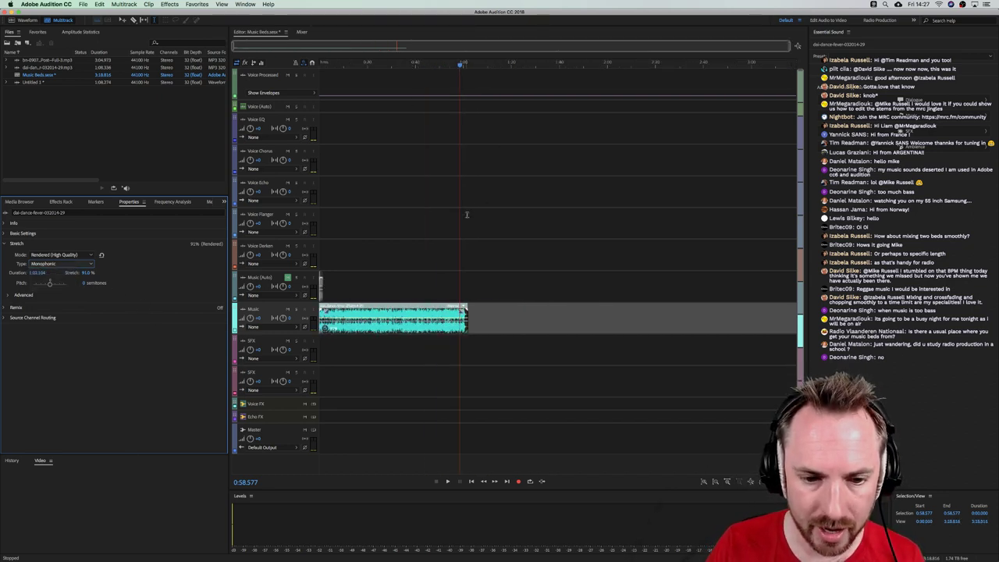
{"action": "left_click", "coordinate": [469, 223]}
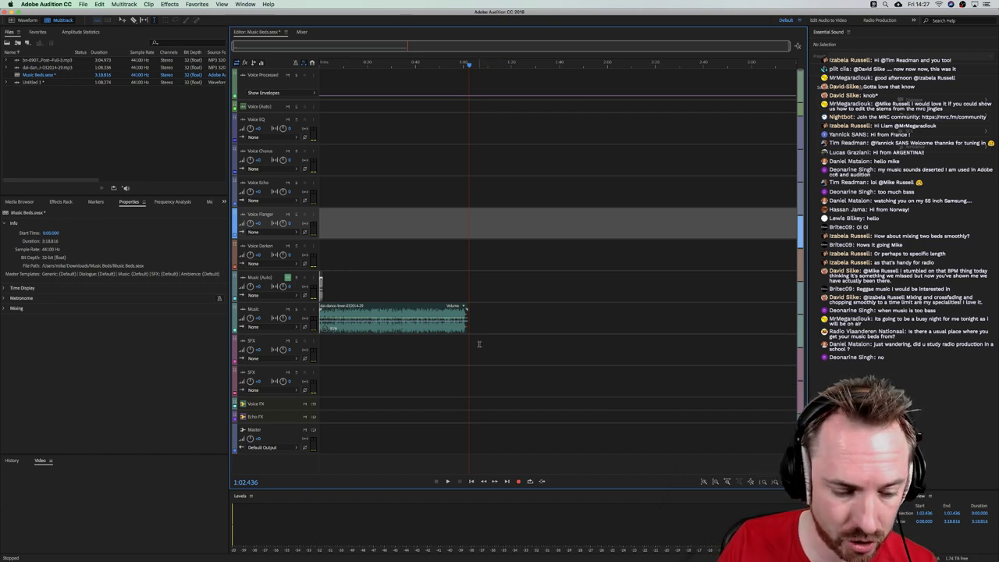
{"action": "key", "text": "super+Tab"}
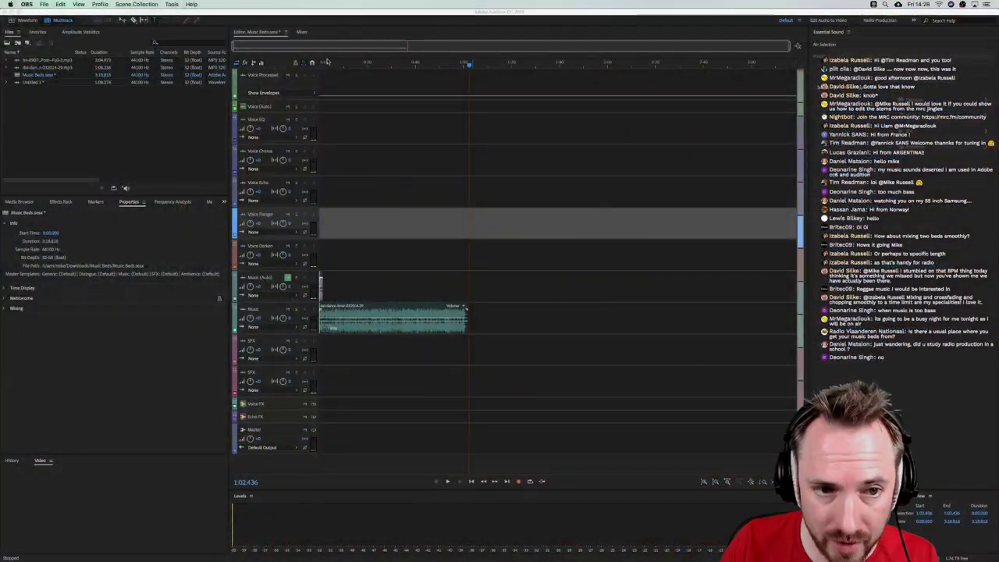
Examine the openings of the Positive-Post and dai-dance-fever clips at the session start
{"action": "scroll", "coordinate": [324, 64], "scroll_direction": "up", "scroll_amount": 10}
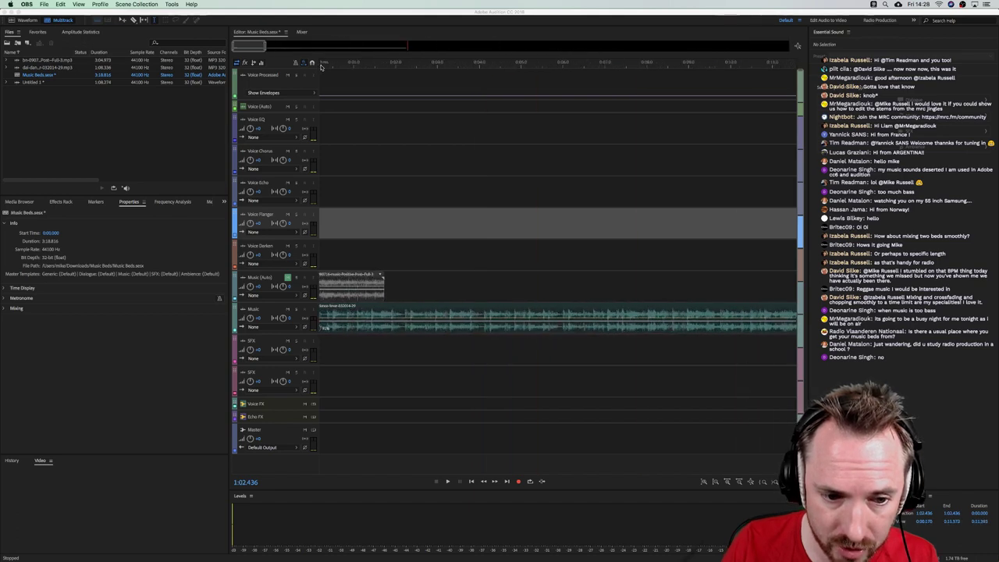
{"action": "scroll", "coordinate": [320, 67], "scroll_direction": "up", "scroll_amount": 5}
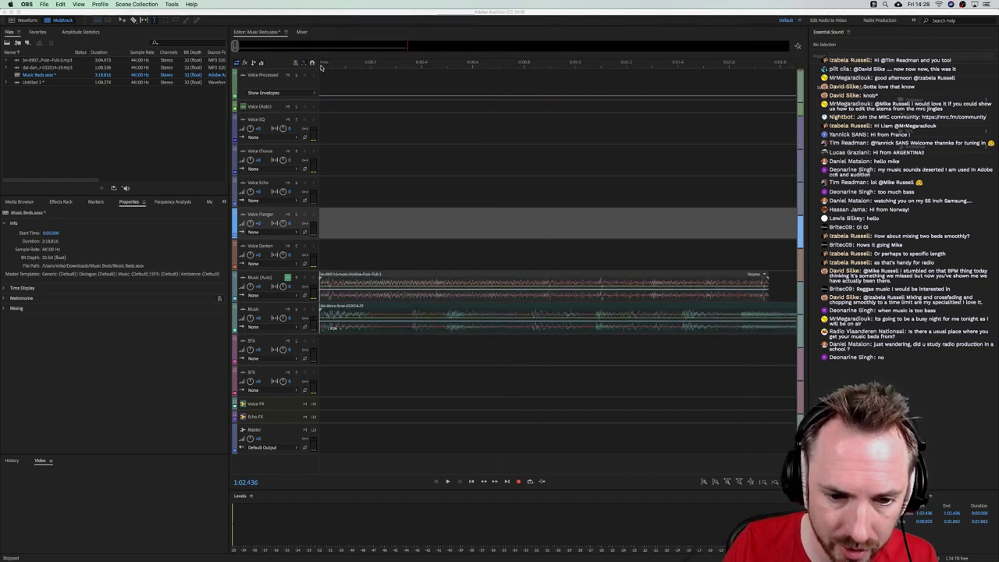
{"action": "left_click", "coordinate": [335, 295]}
{"action": "left_click", "coordinate": [328, 294]}
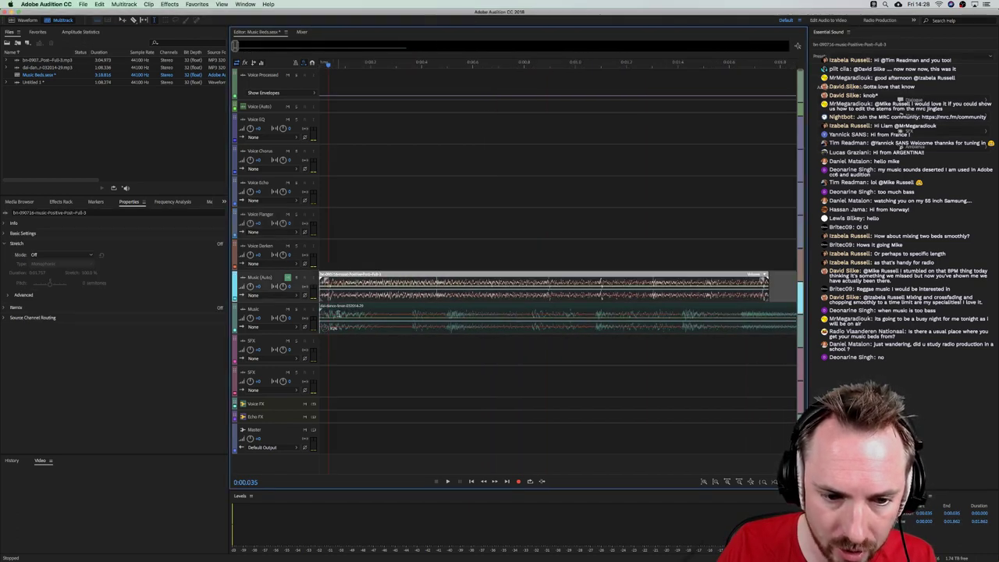
{"action": "left_click", "coordinate": [338, 312]}
{"action": "left_click", "coordinate": [344, 315]}
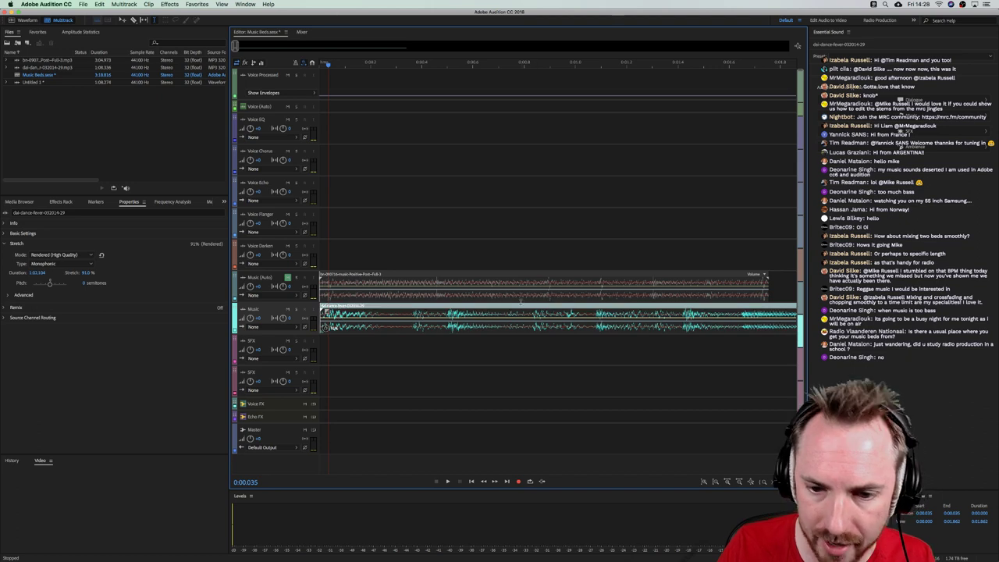
Solo the Music (Auto) track, extend its Positive-Post clip to about 2.9 s, and play it from the session start
{"action": "left_click", "coordinate": [296, 278]}
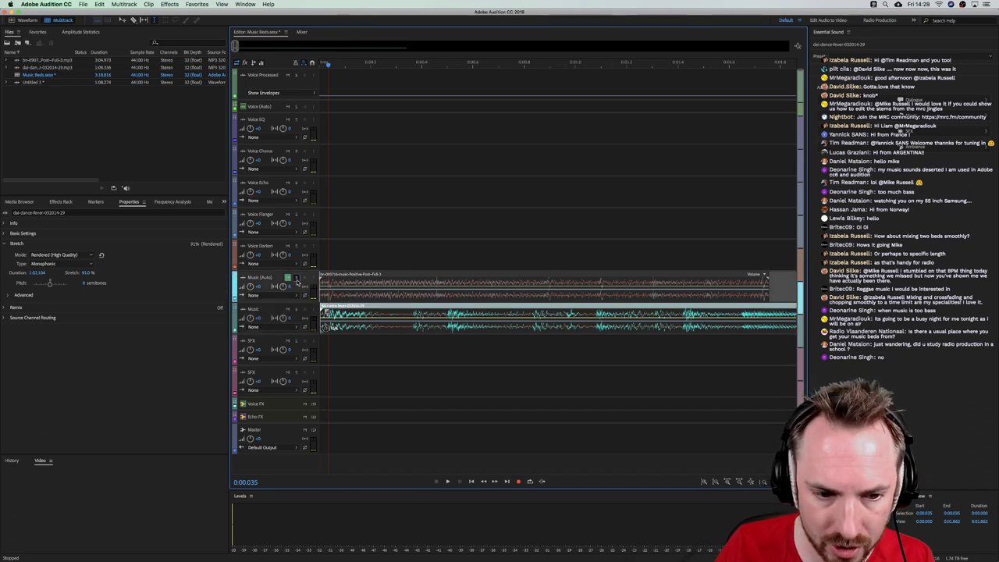
{"action": "scroll", "coordinate": [425, 58], "scroll_direction": "down", "scroll_amount": 4}
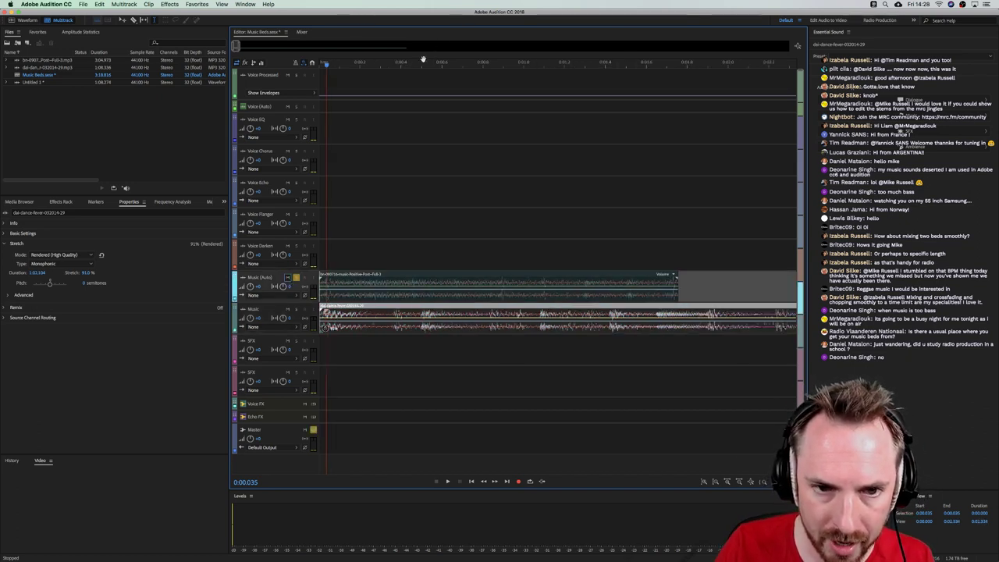
{"action": "left_click", "coordinate": [379, 63]}
{"action": "key", "text": "Home"}
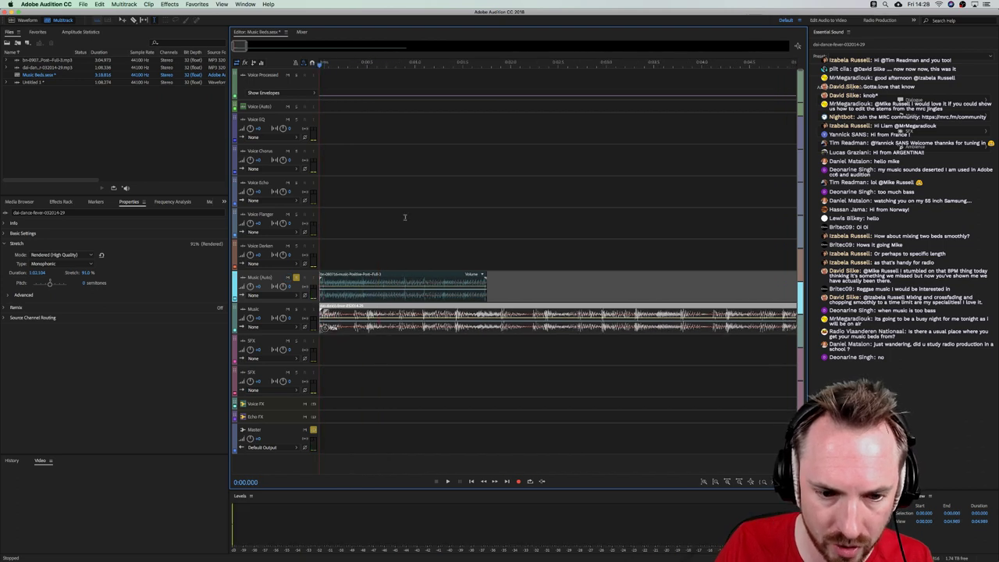
{"action": "left_click_drag", "start_coordinate": [485, 294], "coordinate": [594, 294]}
{"action": "key", "text": "space"}
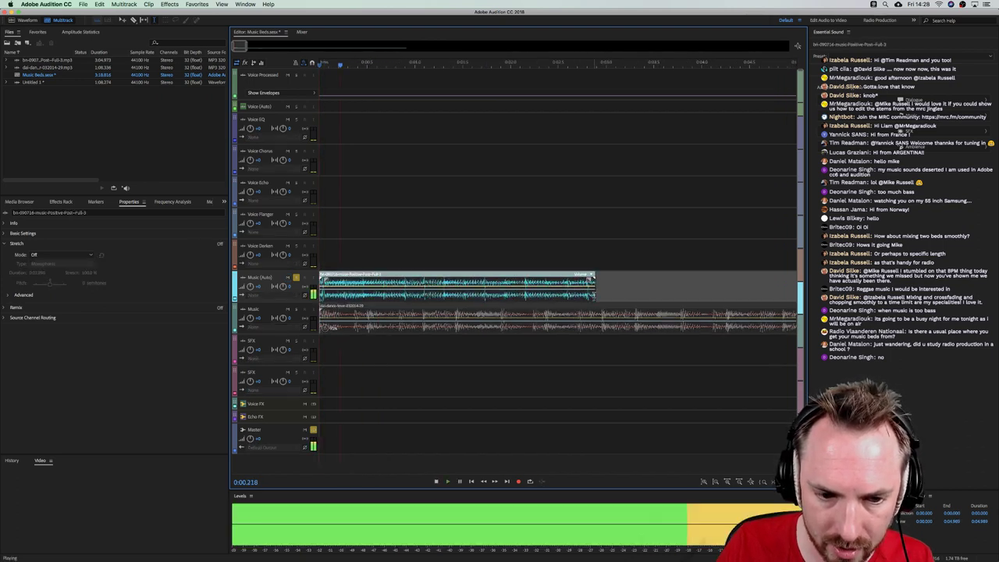
{"action": "key", "text": "space"}
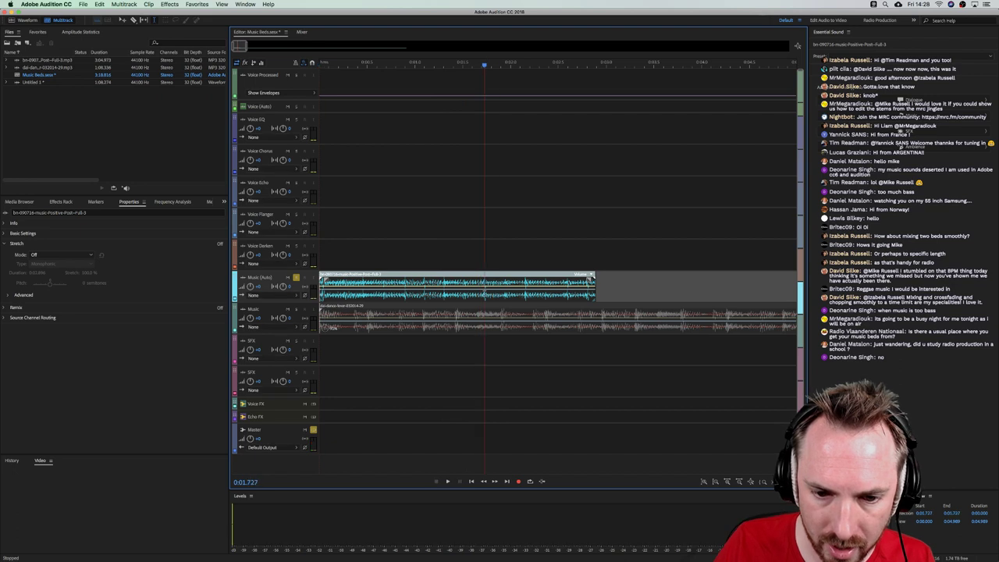
Trim the end of the Positive-Post clip on the Music (Auto) track back to about 1.7 s
{"action": "mouse_move", "coordinate": [486, 294]}
{"action": "left_mouse_down"}
{"action": "mouse_move", "coordinate": [592, 291]}
{"action": "mouse_move", "coordinate": [486, 292]}
{"action": "left_mouse_up"}
{"action": "left_click", "coordinate": [484, 288]}
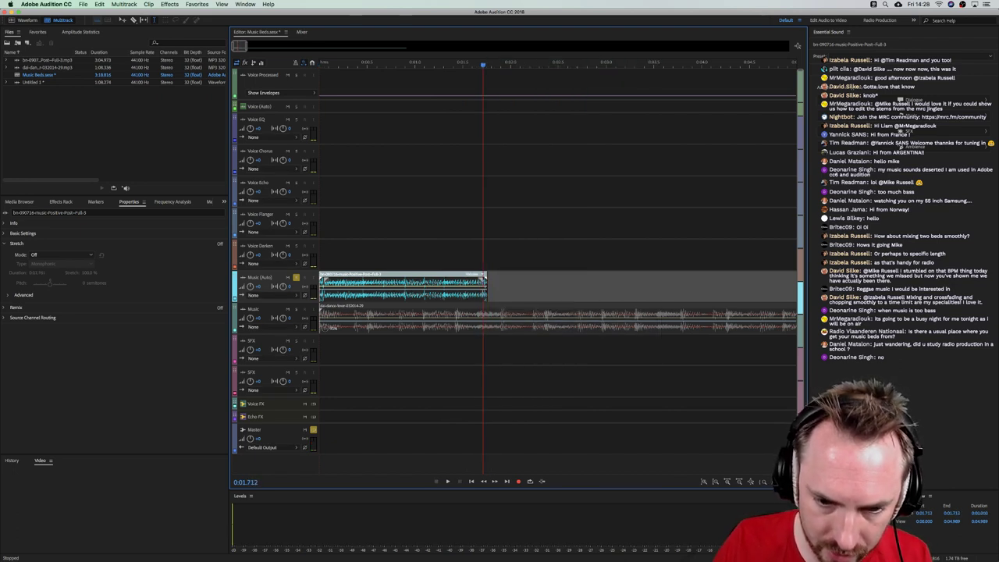
Switch the solo from the Music (Auto) track to the Music track and play it from the session start
{"action": "left_click", "coordinate": [296, 277]}
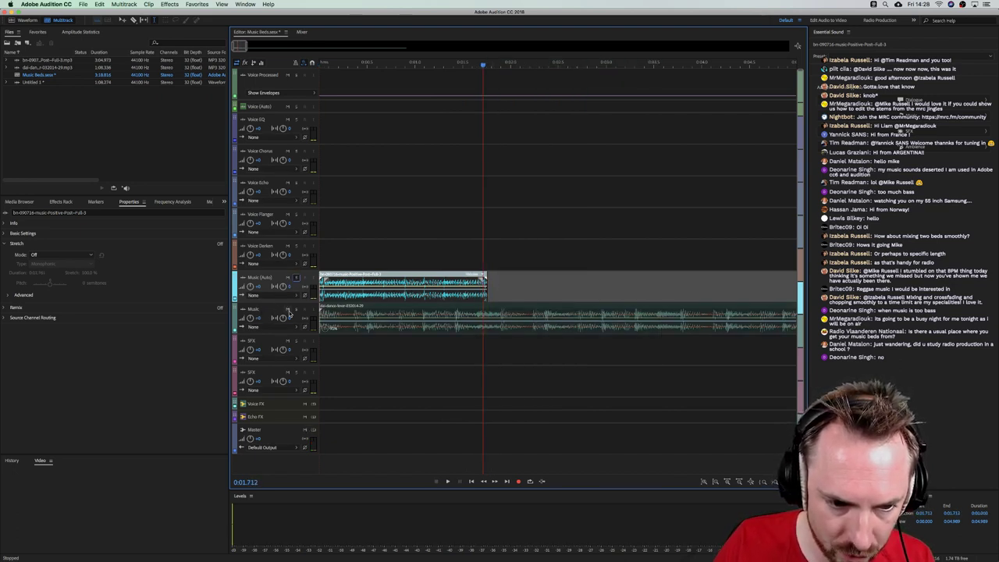
{"action": "left_click", "coordinate": [295, 310]}
{"action": "key", "text": "Home"}
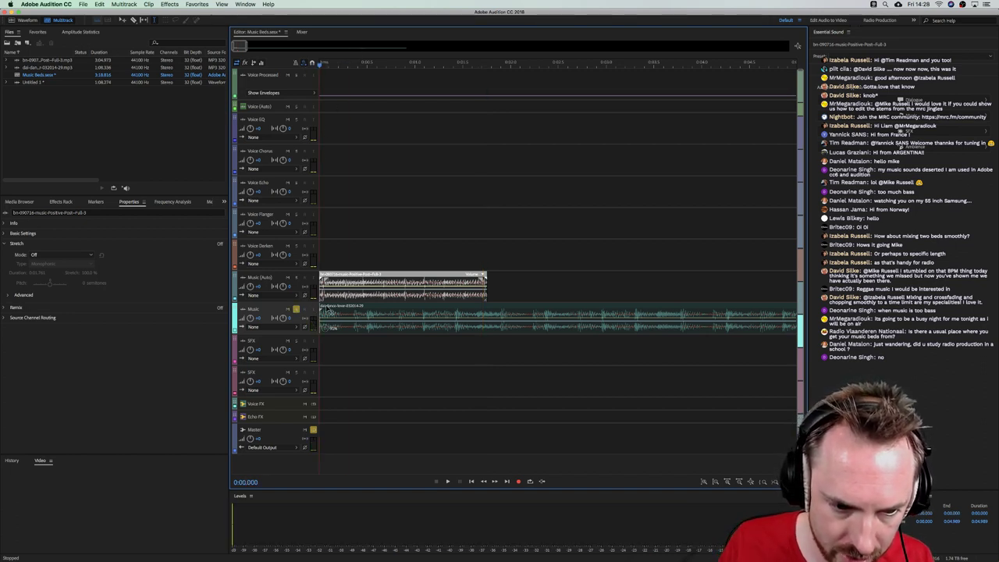
{"action": "key", "text": "space"}
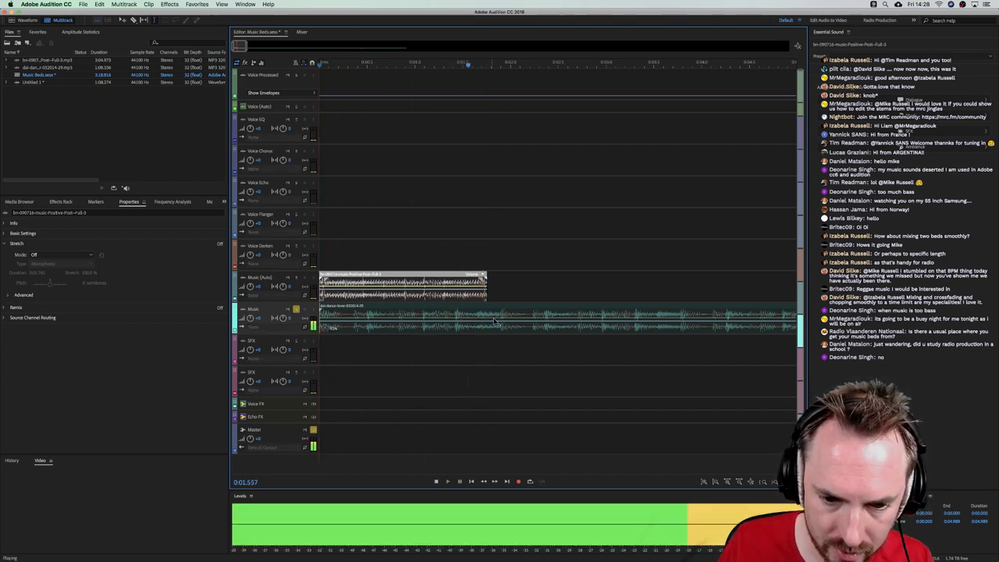
Stop playback, cut the dai-dance-fever clip at about 1.9 s and delete everything after the cut
{"action": "key", "text": "space"}
{"action": "left_click_drag", "start_coordinate": [502, 322], "coordinate": [540, 326]}
{"action": "key", "text": "Delete"}
{"action": "left_click", "coordinate": [533, 345]}
{"action": "left_click", "coordinate": [559, 320]}
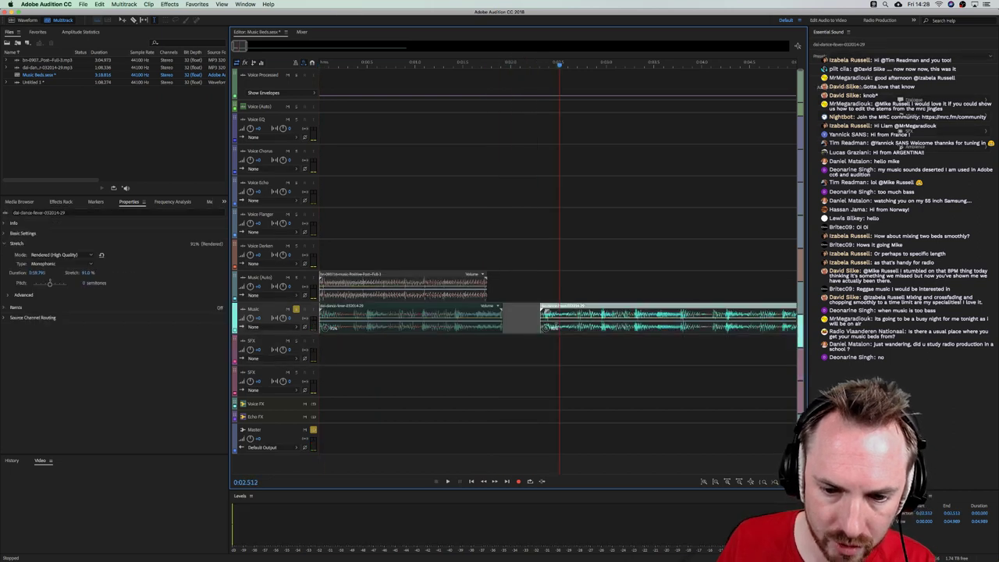
{"action": "key", "text": "Delete"}
Stretch the dai-dance-fever clip's end to a 1.743 s duration so its closing beat lines up with the Positive-Post clip's
{"action": "left_click", "coordinate": [485, 295]}
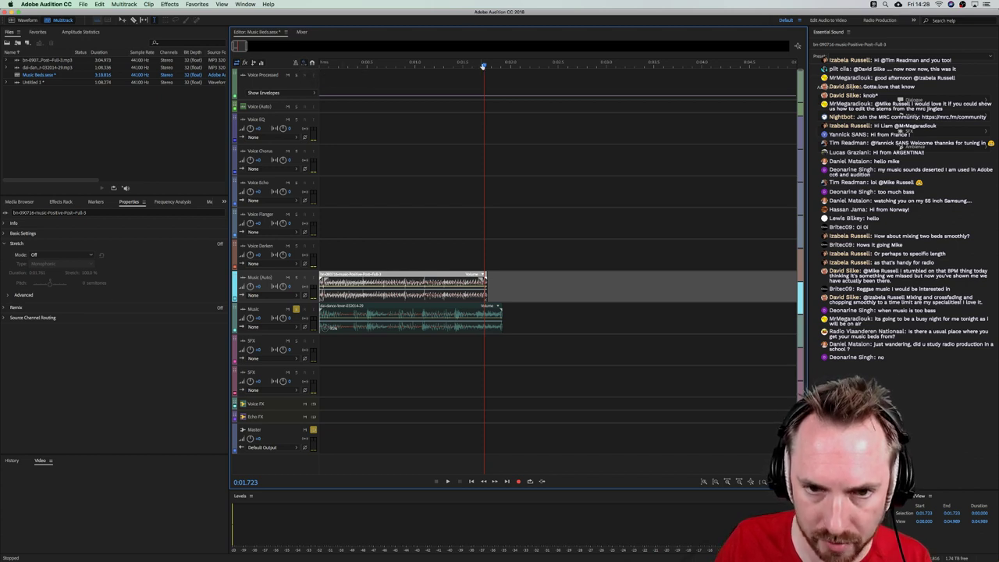
{"action": "scroll", "coordinate": [482, 66], "scroll_direction": "up", "scroll_amount": 4}
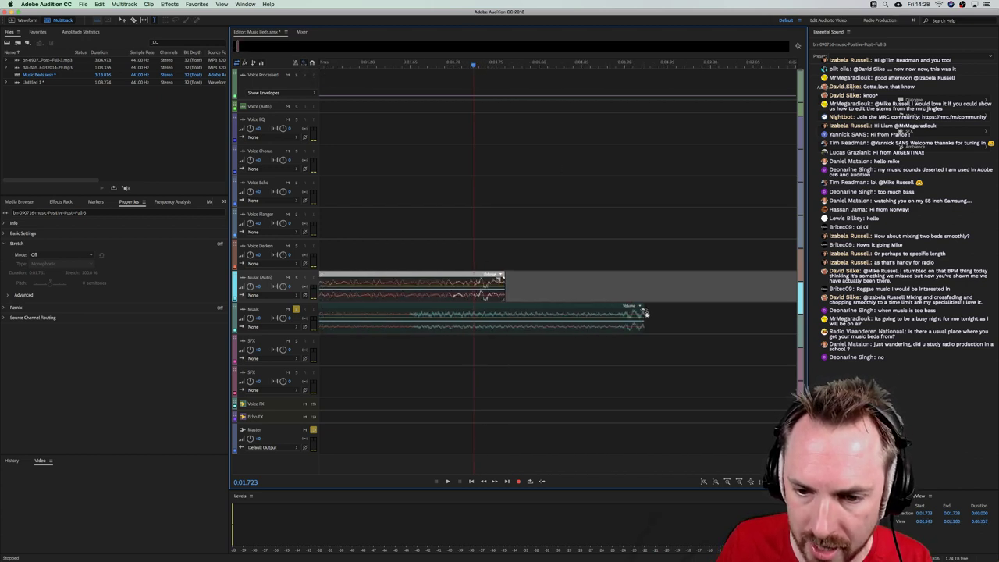
{"action": "left_click_drag", "start_coordinate": [646, 313], "coordinate": [492, 308]}
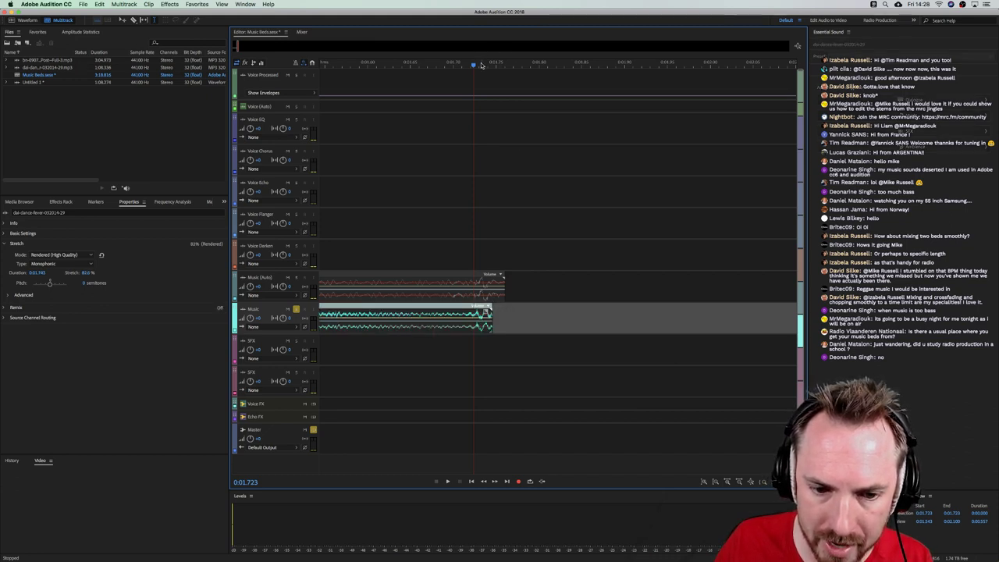
{"action": "scroll", "coordinate": [481, 64], "scroll_direction": "down", "scroll_amount": 5}
{"action": "scroll", "coordinate": [528, 253], "scroll_direction": "up", "scroll_amount": 2}
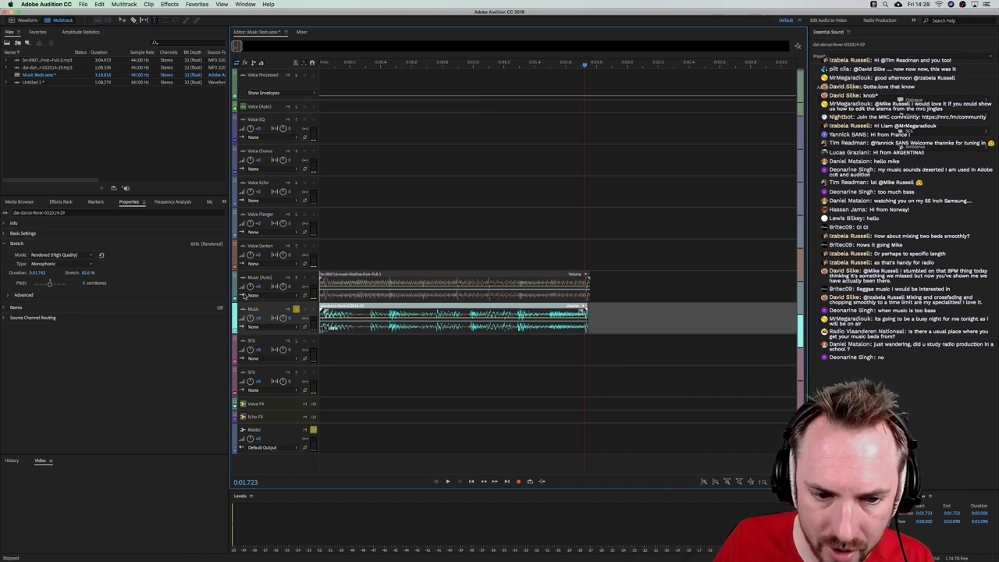
Solo the Music (Auto) track alongside Music and play both clips from the session start
{"action": "left_click", "coordinate": [297, 278]}
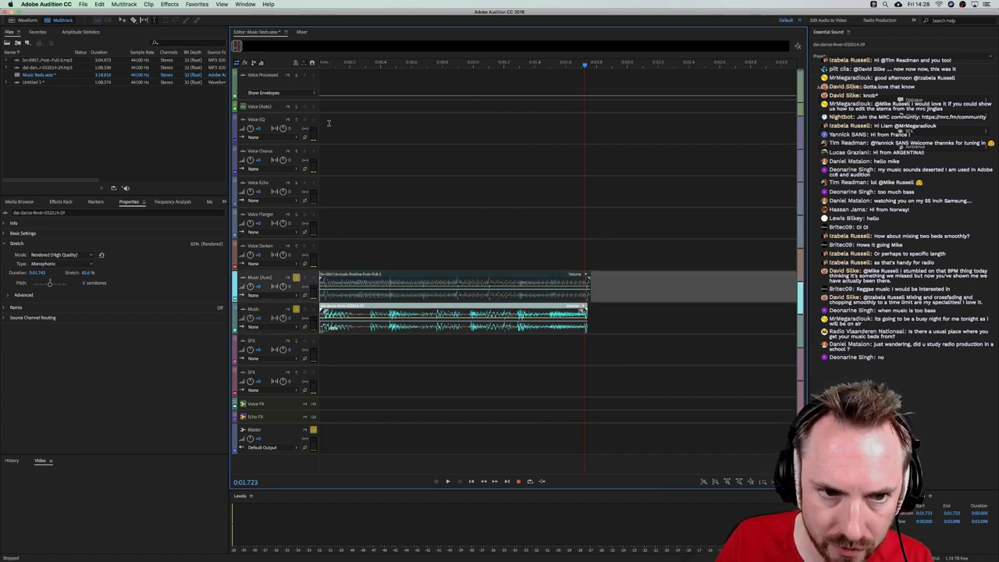
{"action": "left_click_drag", "start_coordinate": [323, 66], "coordinate": [300, 67]}
{"action": "key", "text": "space"}
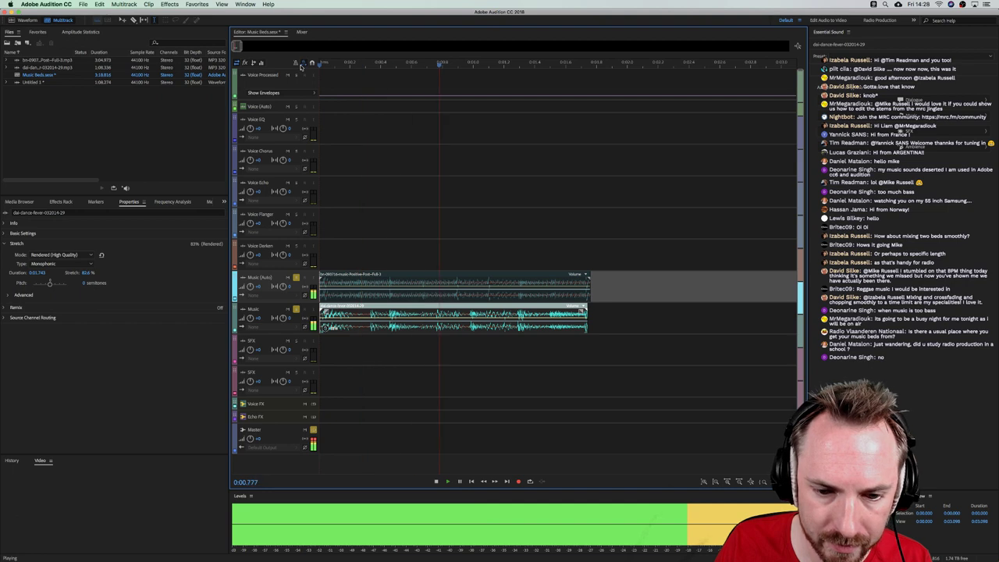
{"action": "key", "text": "space"}
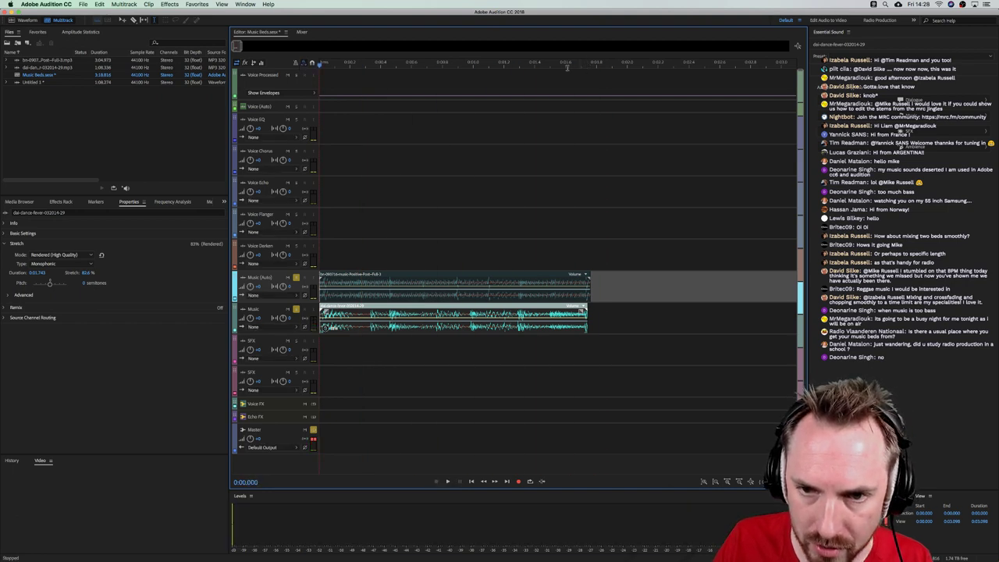
Shift the dai-dance-fever clip slightly later so its opening beat lines up with the Positive-Post clip's first beat
{"action": "left_click", "coordinate": [516, 67]}
{"action": "scroll", "coordinate": [526, 75], "scroll_direction": "up", "scroll_amount": 5}
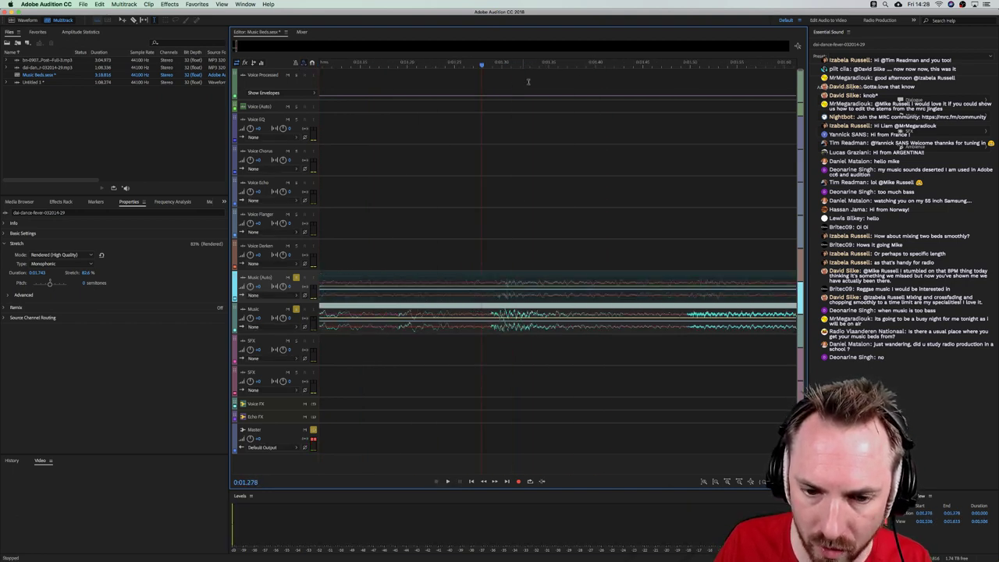
{"action": "scroll", "coordinate": [614, 231], "scroll_direction": "left", "scroll_amount": 8}
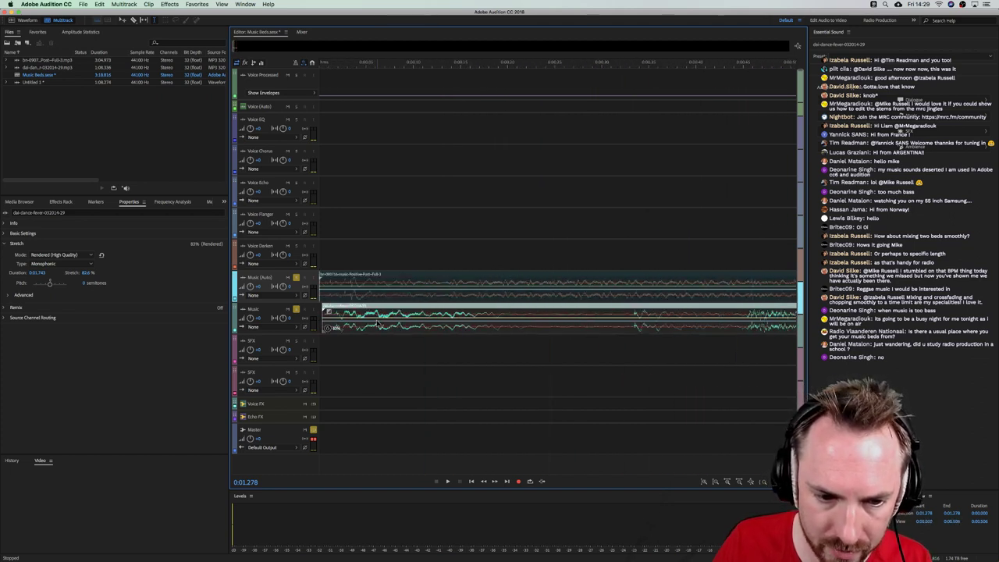
{"action": "left_click_drag", "start_coordinate": [376, 320], "coordinate": [392, 320]}
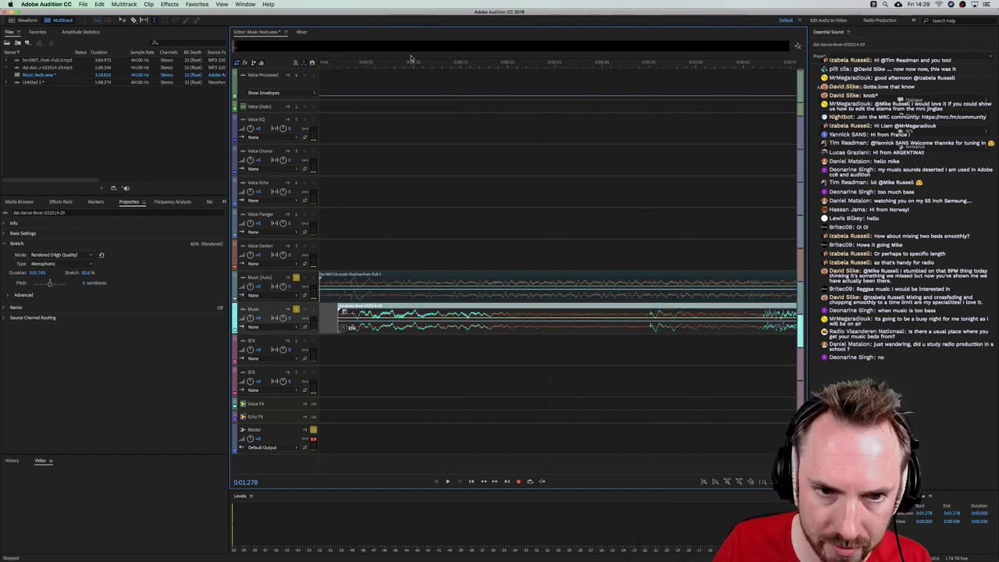
Stretch the end of the dai-dance-fever clip to a 1.730 s duration, matching its final beat to the Positive-Post clip
{"action": "scroll", "coordinate": [412, 61], "scroll_direction": "down", "scroll_amount": 7}
{"action": "scroll", "coordinate": [628, 263], "scroll_direction": "right", "scroll_amount": 1}
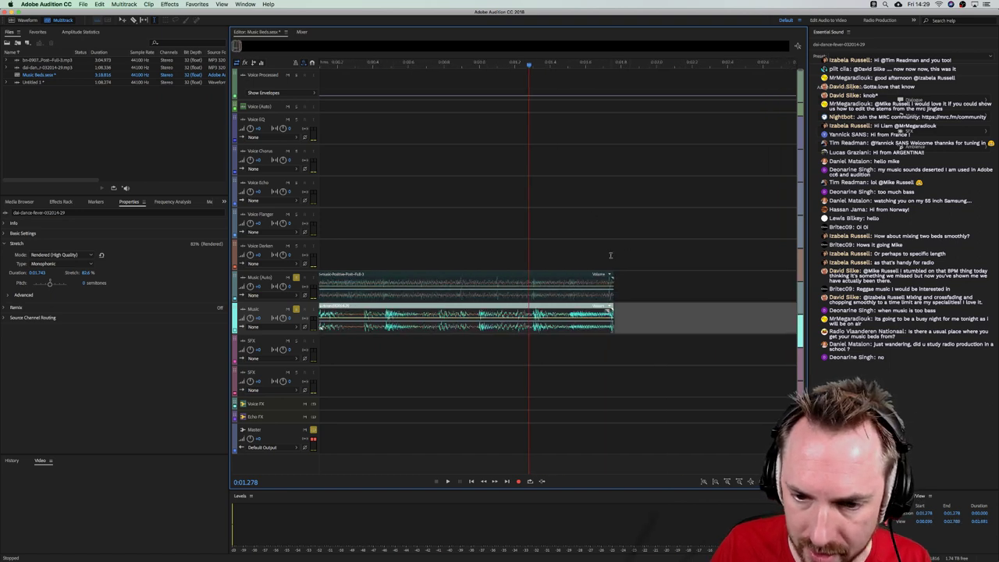
{"action": "left_click", "coordinate": [610, 254]}
{"action": "key", "text": "equal"}
{"action": "key", "text": "equal"}
{"action": "key", "text": "equal"}
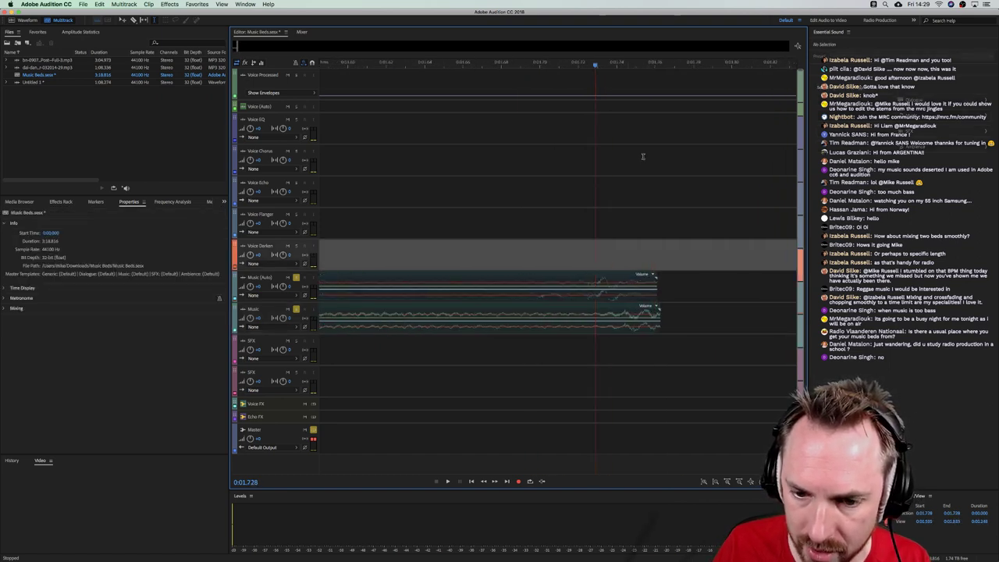
{"action": "left_click_drag", "start_coordinate": [662, 313], "coordinate": [636, 313]}
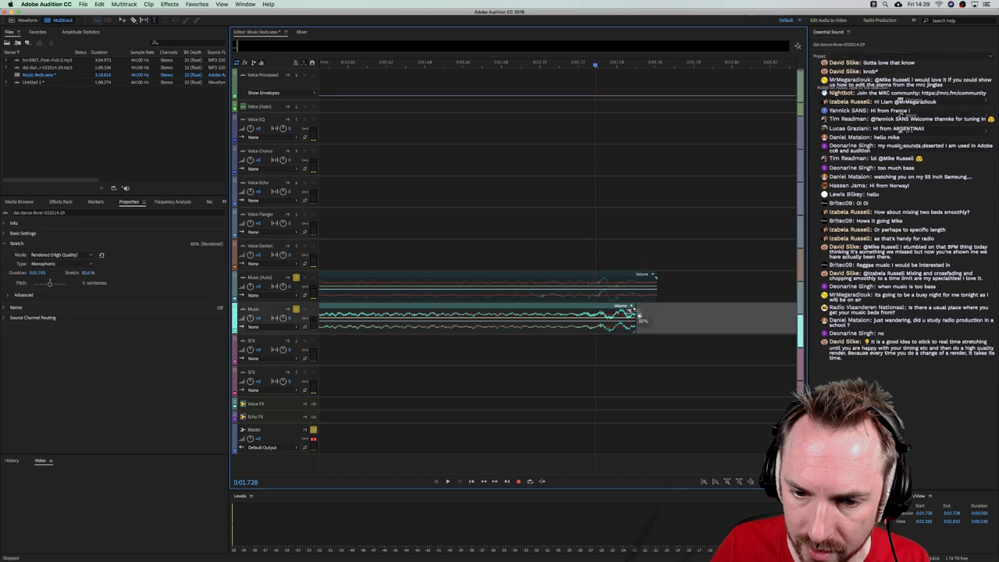
{"action": "scroll", "coordinate": [604, 64], "scroll_direction": "down", "scroll_amount": 3}
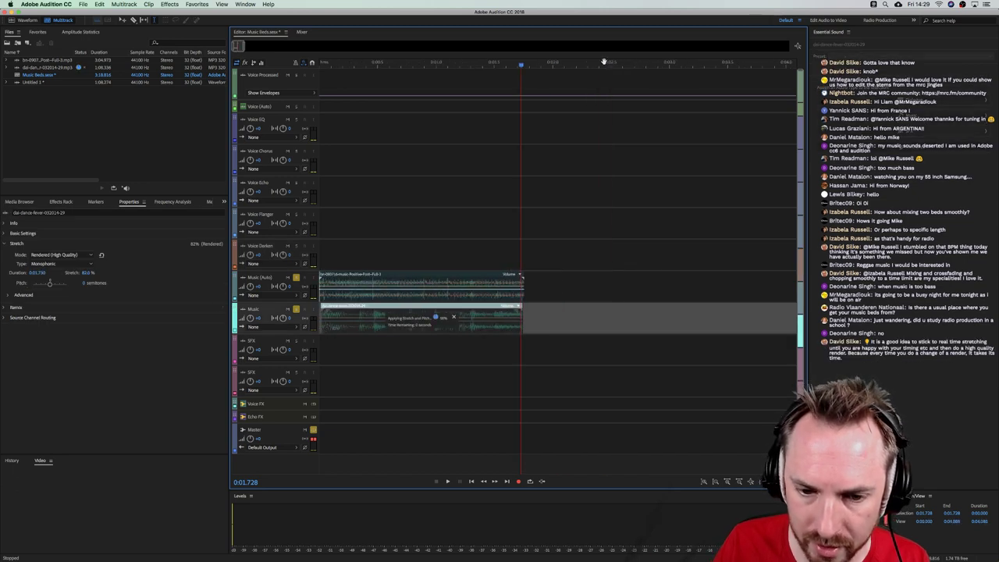
Play the two aligned clips together from the session start to check their timing
{"action": "left_click", "coordinate": [320, 64]}
{"action": "key", "text": "space"}
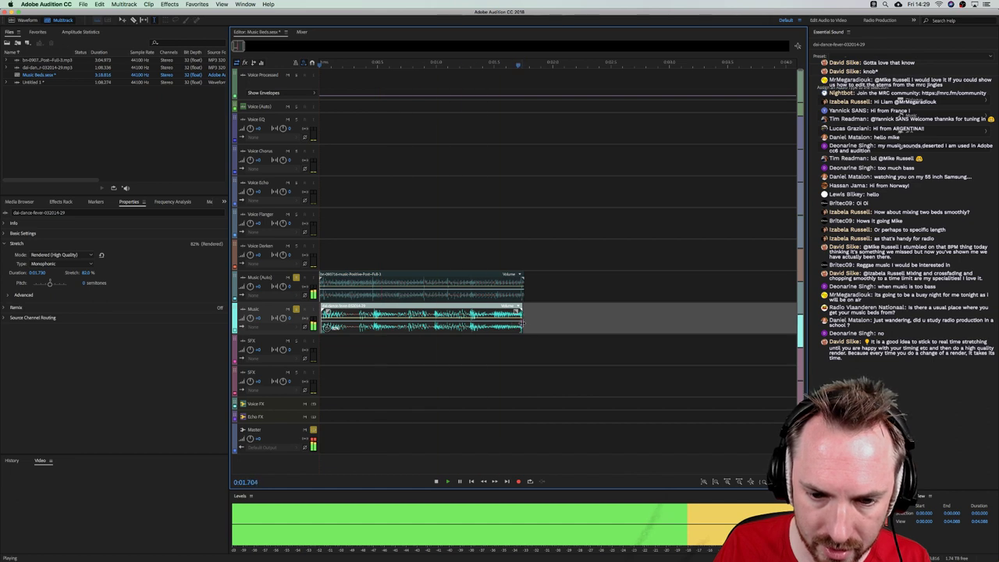
{"action": "key", "text": "space"}
Extend the dai-dance-fever clip to about 4.2 s and the Positive-Post clip to about 3.8 s, and play both from about 1.8 s
{"action": "left_click_drag", "start_coordinate": [522, 314], "coordinate": [796, 313]}
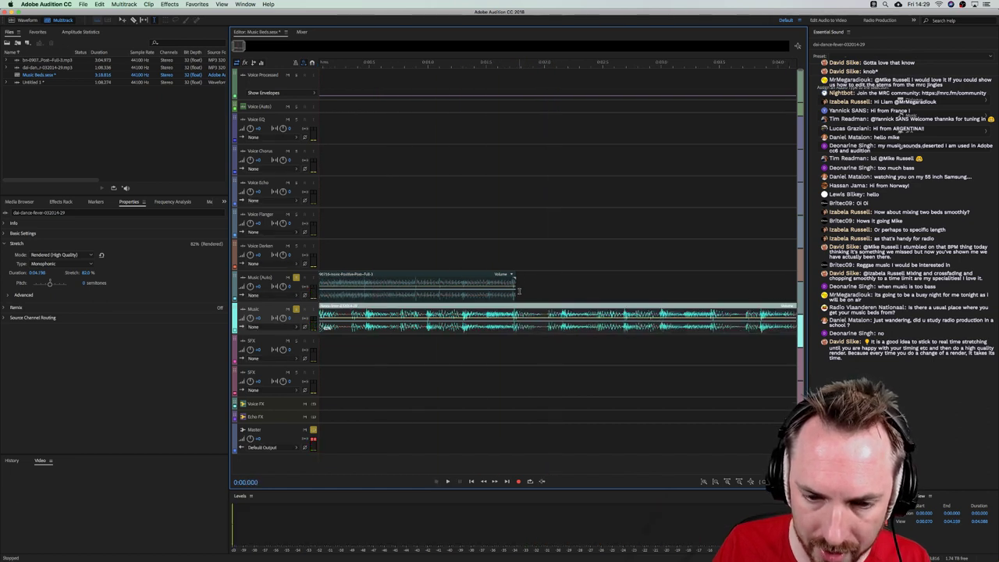
{"action": "left_click_drag", "start_coordinate": [518, 291], "coordinate": [762, 279]}
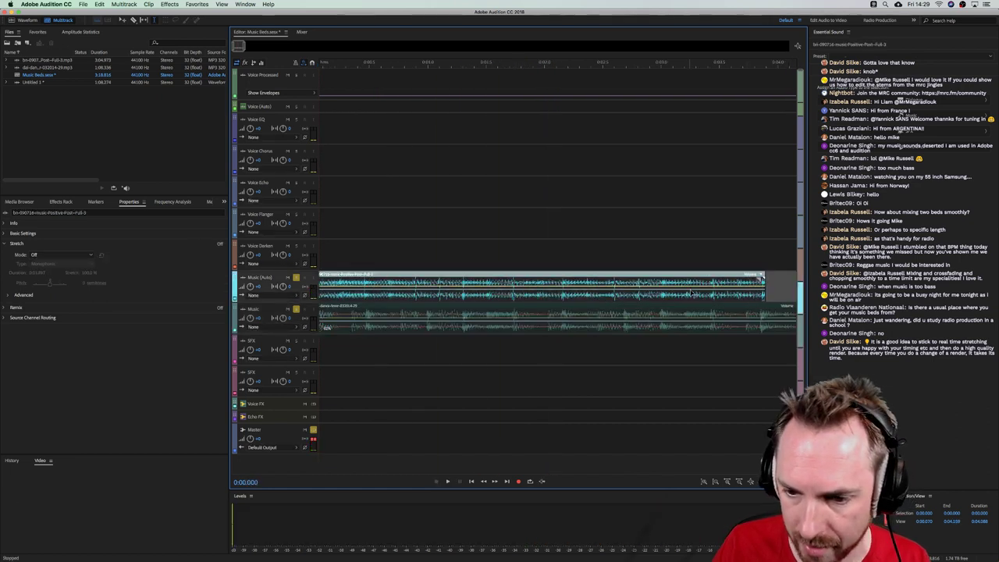
{"action": "left_click", "coordinate": [523, 223]}
{"action": "key", "text": "space"}
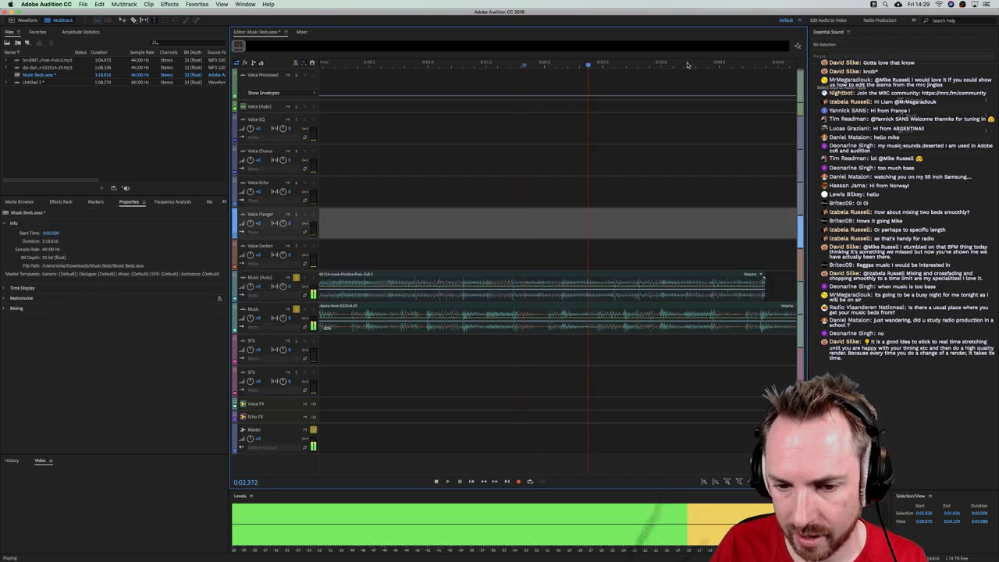
{"action": "scroll", "coordinate": [686, 65], "scroll_direction": "down", "scroll_amount": 3}
{"action": "key", "text": "space"}
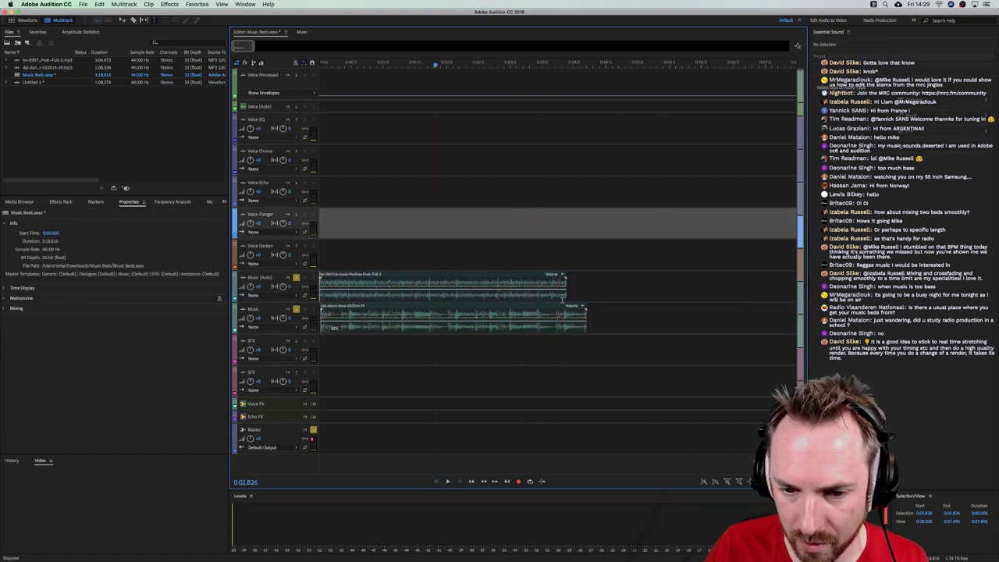
Extend the Positive-Post clip to about 8.6 s and the dai-dance-fever clip to about 8.8 s
{"action": "left_click_drag", "start_coordinate": [565, 299], "coordinate": [797, 305]}
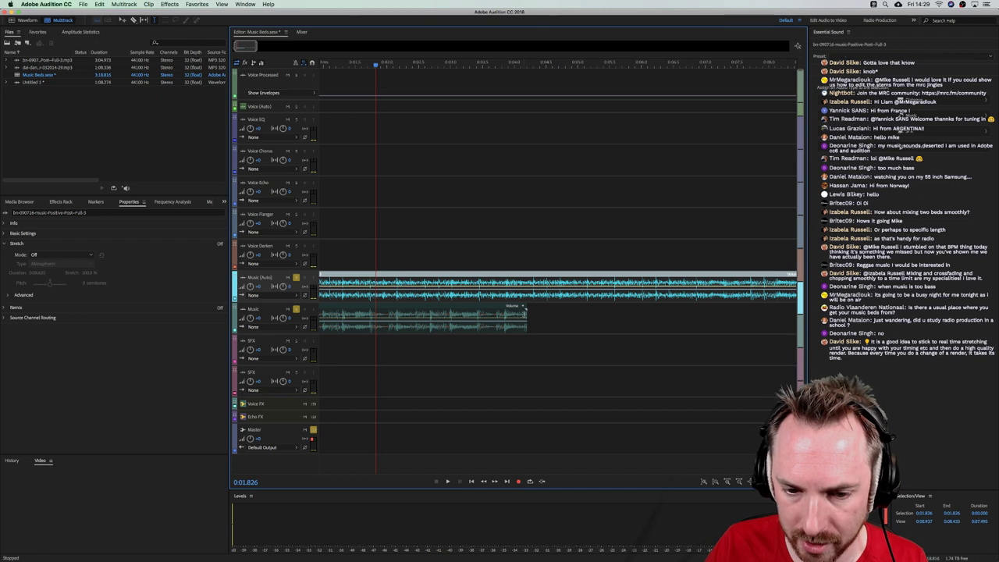
{"action": "left_click_drag", "start_coordinate": [524, 312], "coordinate": [794, 312]}
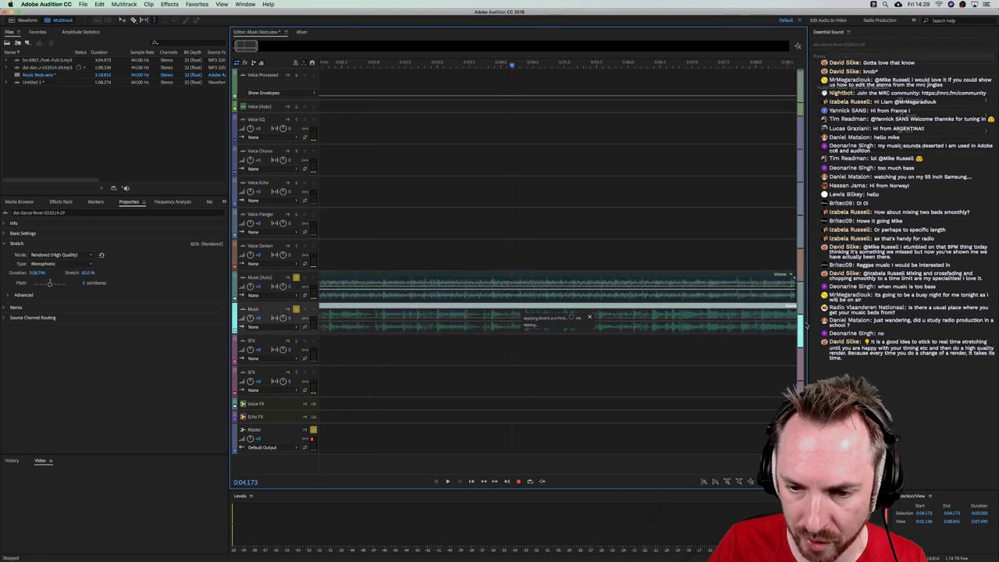
{"action": "left_click", "coordinate": [582, 244]}
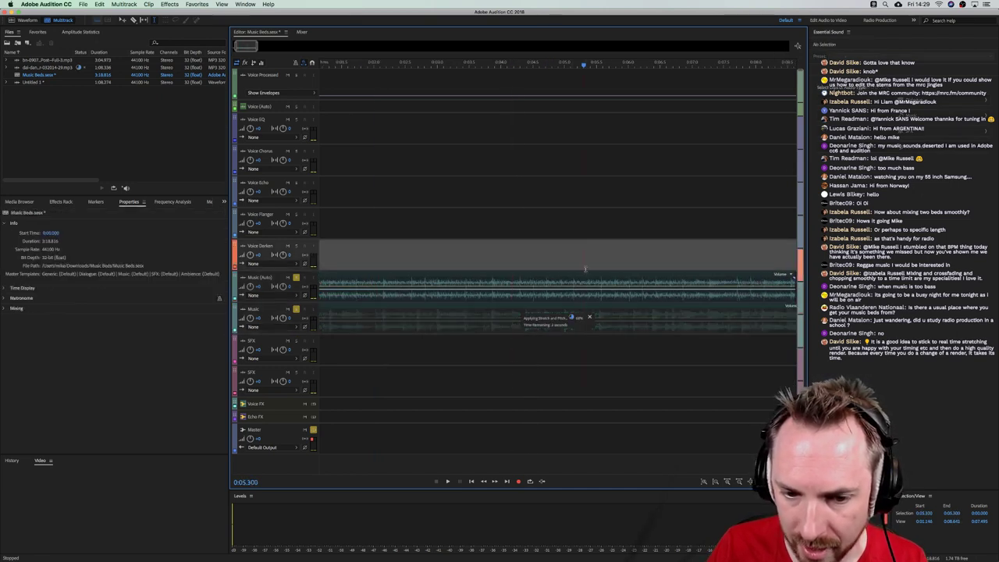
{"action": "left_click", "coordinate": [658, 299]}
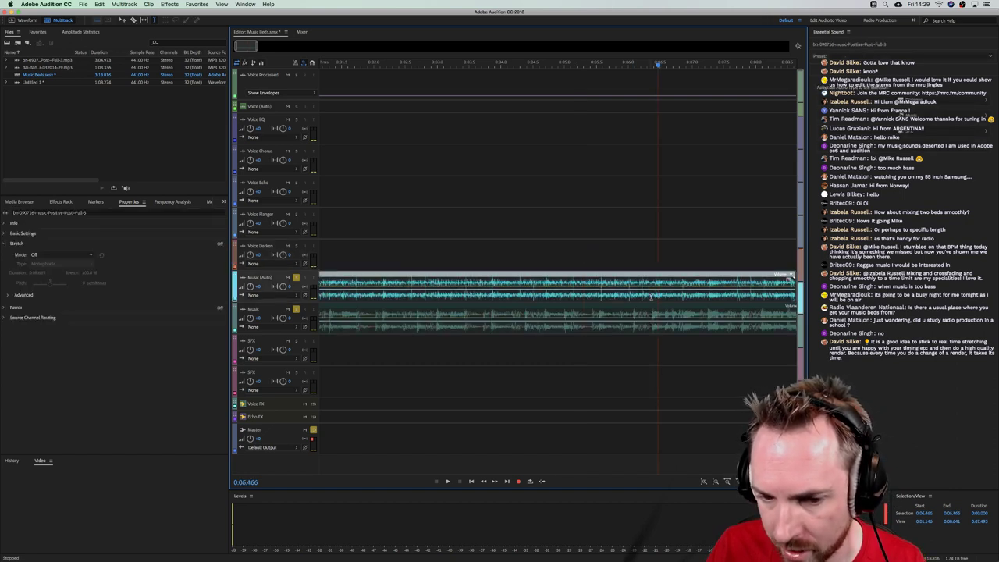
{"action": "left_click", "coordinate": [654, 297]}
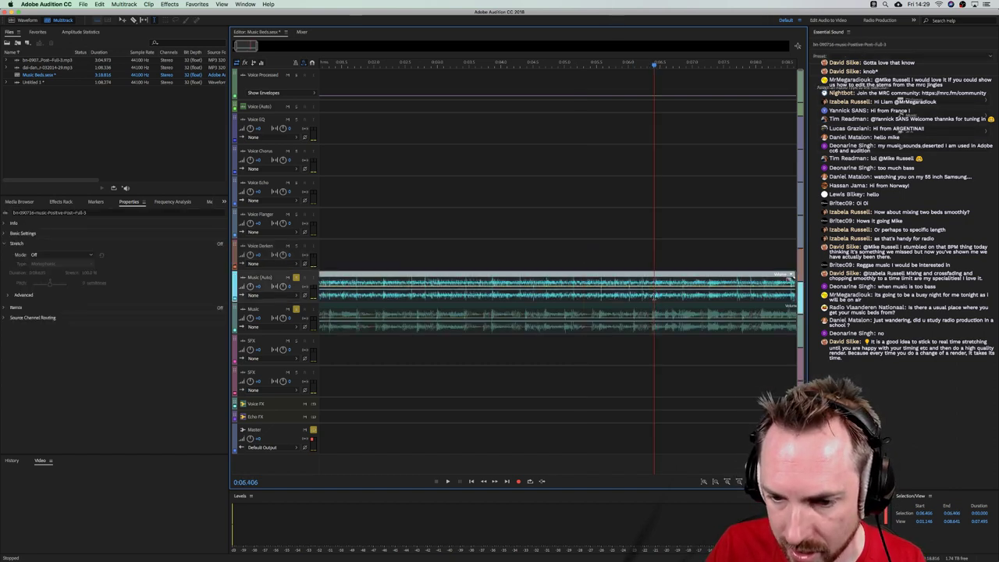
{"action": "left_click", "coordinate": [709, 297]}
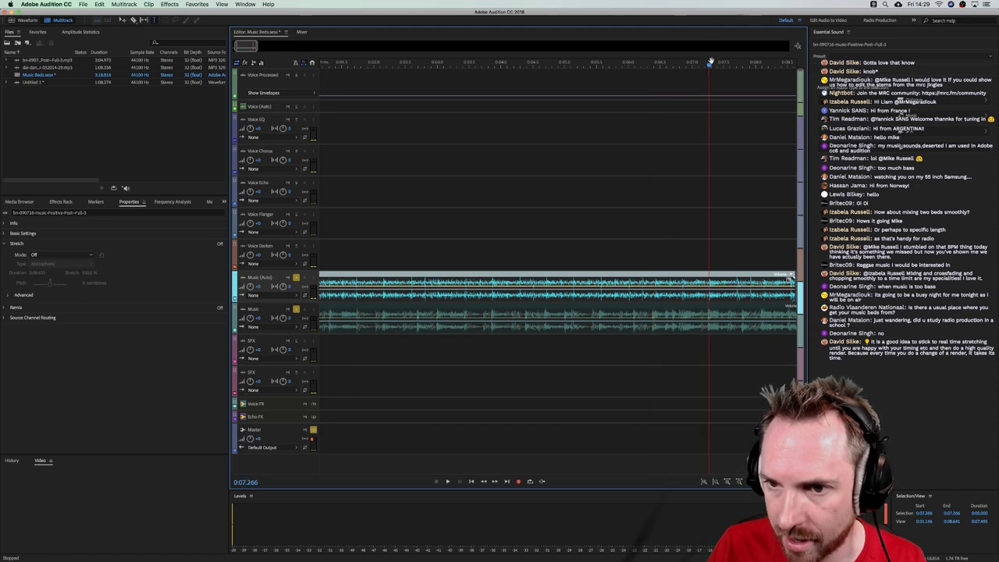
Cut the dai-dance-fever clip at about 7.26 s, delete the remainder, and stretch its end to match the Positive-Post beat
{"action": "scroll", "coordinate": [711, 63], "scroll_direction": "up", "scroll_amount": 8}
{"action": "left_click_drag", "start_coordinate": [666, 328], "coordinate": [730, 328]}
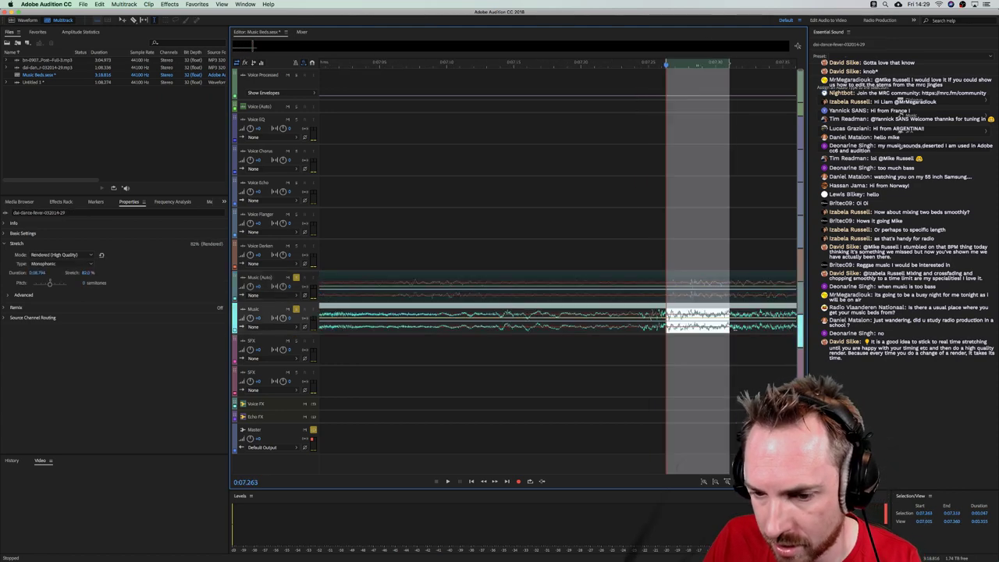
{"action": "key", "text": "Delete"}
{"action": "left_click", "coordinate": [732, 347]}
{"action": "left_click", "coordinate": [741, 316]}
{"action": "key", "text": "Delete"}
{"action": "left_click_drag", "start_coordinate": [664, 313], "coordinate": [705, 313]}
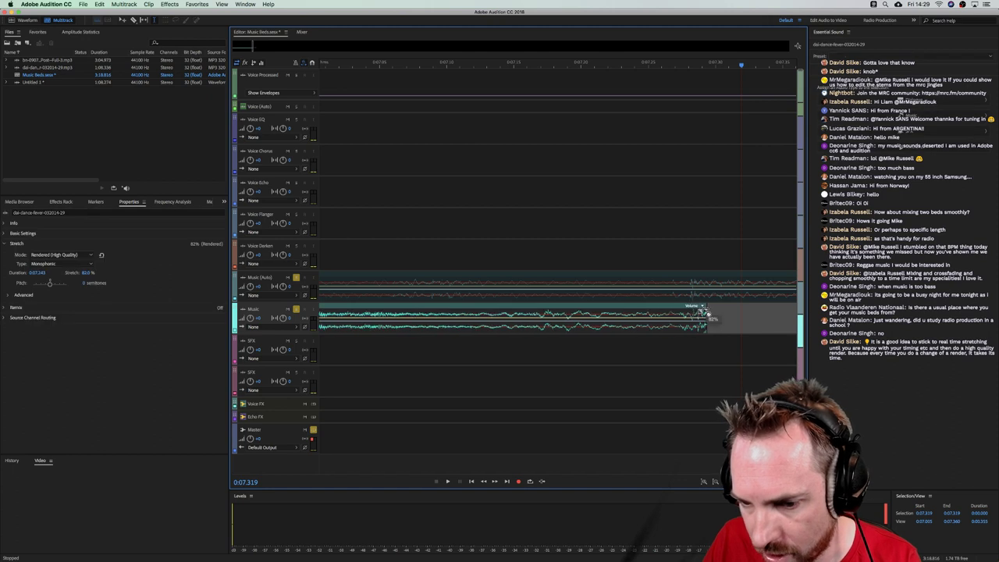
{"action": "scroll", "coordinate": [657, 65], "scroll_direction": "down", "scroll_amount": 5}
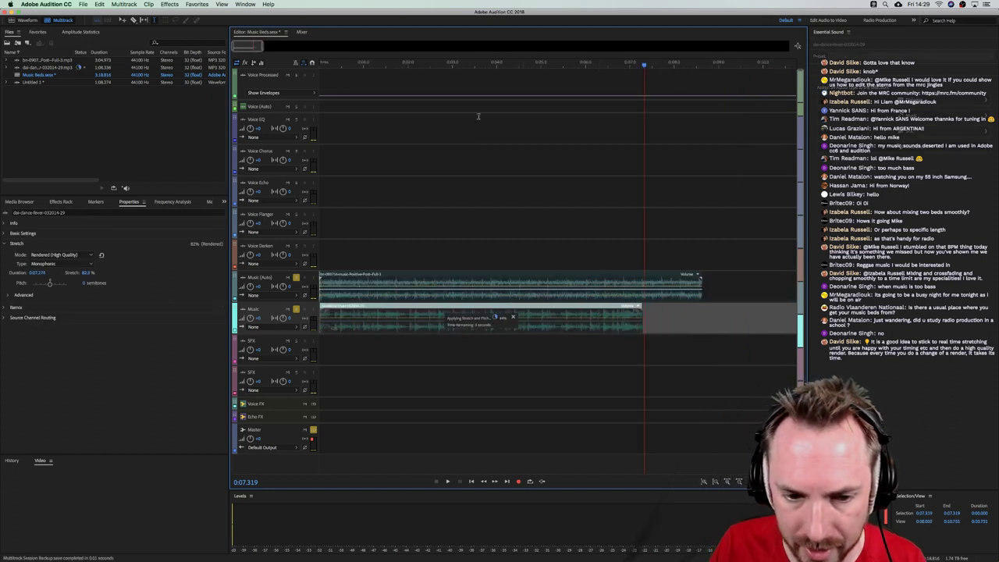
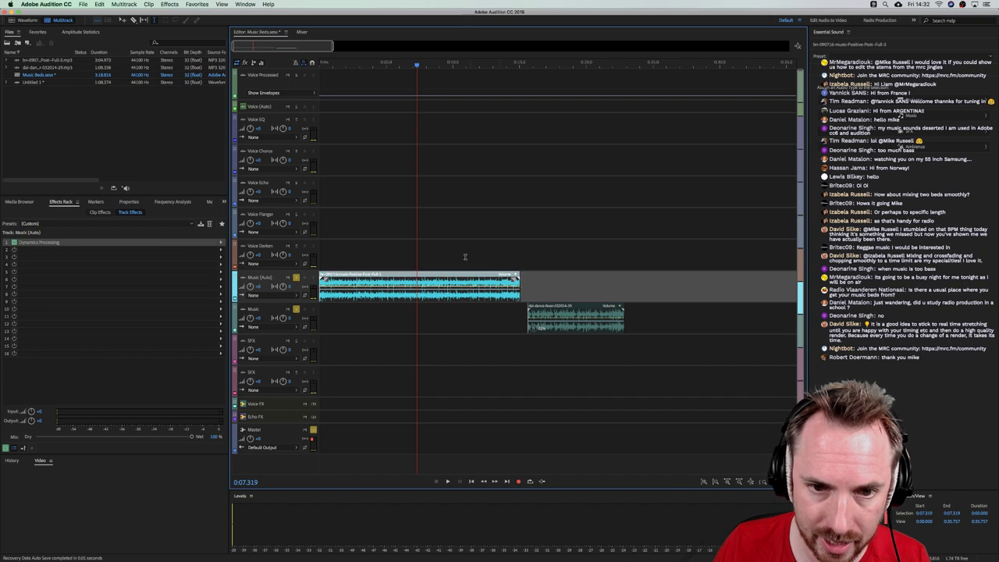
Play the Positive-Post bed from about 8.4 s to find a transition point
{"action": "left_click", "coordinate": [430, 249]}
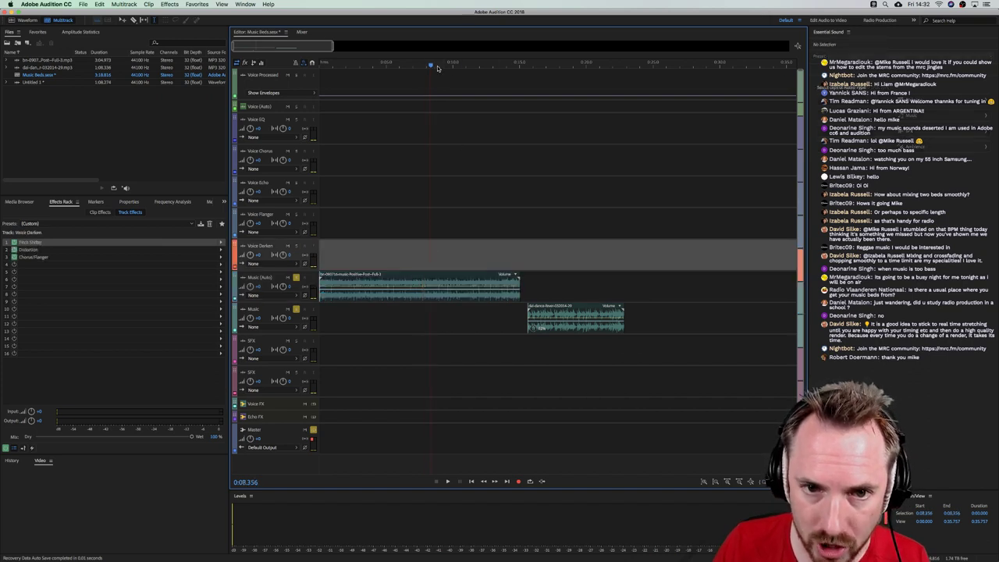
{"action": "scroll", "coordinate": [437, 66], "scroll_direction": "up", "scroll_amount": 5}
{"action": "key", "text": "space"}
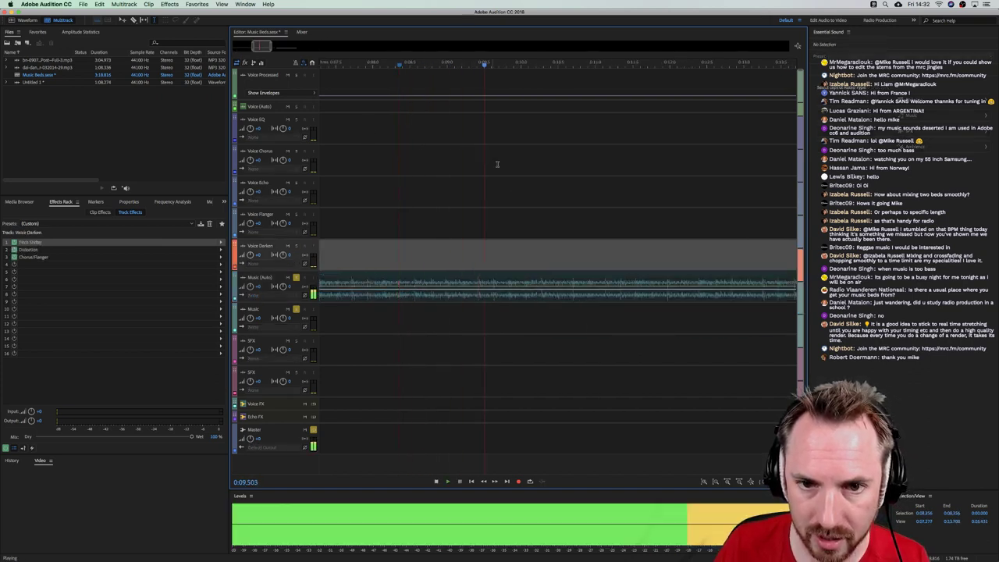
{"action": "key", "text": "space"}
Cut the Positive-Post clip at about 10.28 s and delete everything after the cut
{"action": "left_click_drag", "start_coordinate": [541, 296], "coordinate": [602, 301]}
{"action": "key", "text": "Delete"}
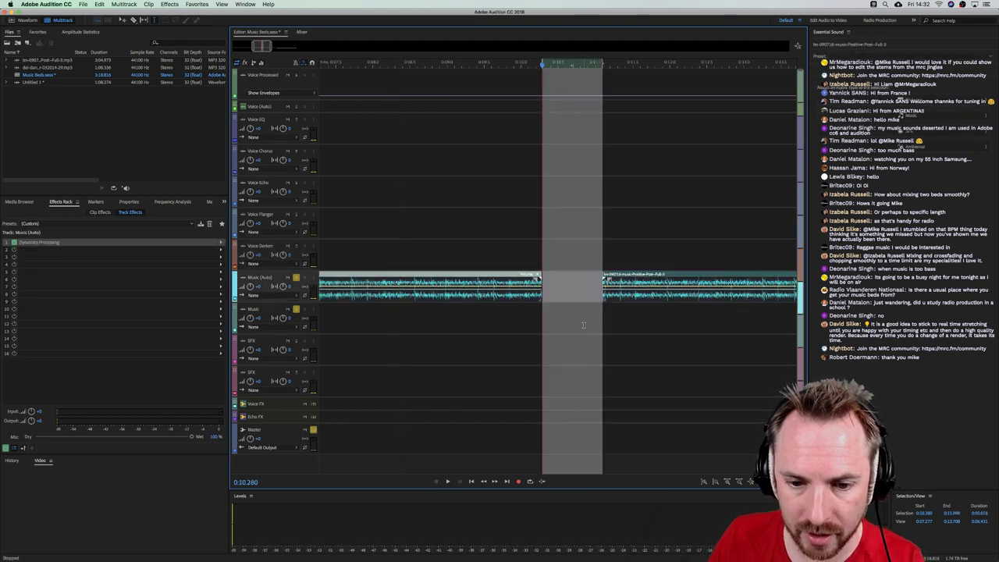
{"action": "left_click", "coordinate": [584, 323]}
{"action": "left_click", "coordinate": [612, 290]}
{"action": "key", "text": "Delete"}
Move the dai-dance-fever clip on the Music track earlier so it starts where the Positive-Post clip ends
{"action": "scroll", "coordinate": [544, 73], "scroll_direction": "down", "scroll_amount": 3}
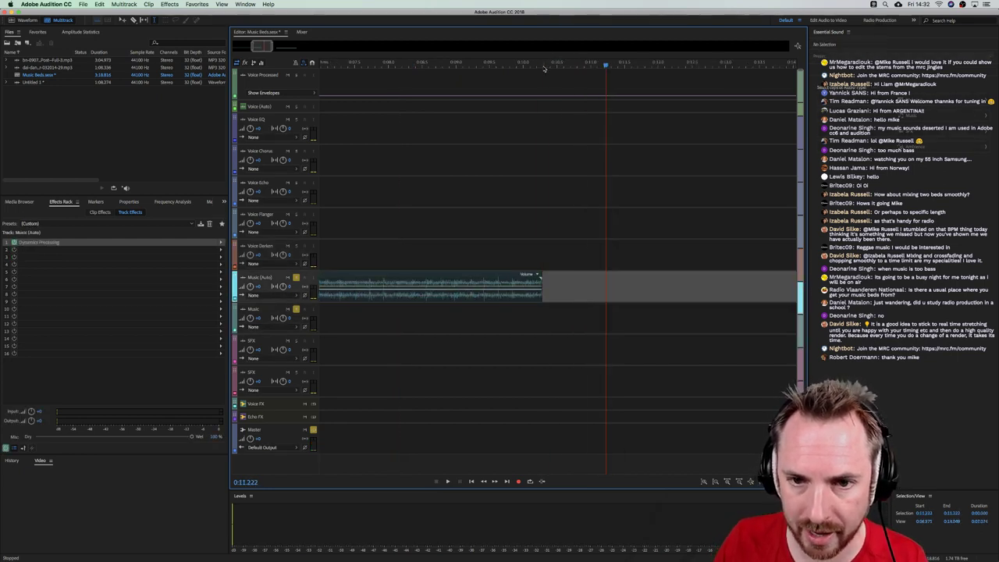
{"action": "left_click_drag", "start_coordinate": [706, 310], "coordinate": [552, 311]}
{"action": "left_click", "coordinate": [537, 311]}
{"action": "scroll", "coordinate": [542, 64], "scroll_direction": "up", "scroll_amount": 4}
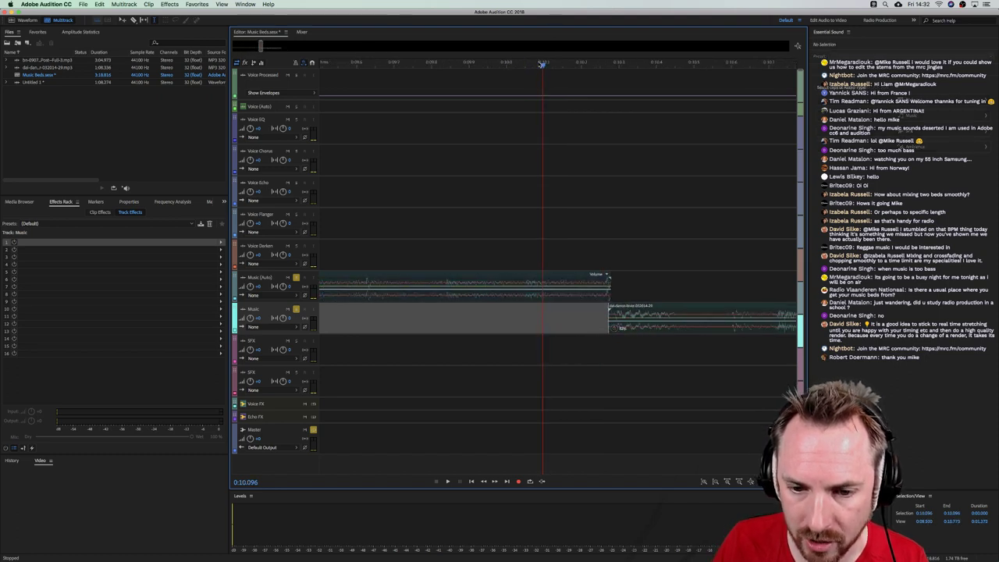
Nudge the dai-dance-fever clip slightly earlier to meet the Positive-Post clip's end, and play the join from about 7 s
{"action": "left_click_drag", "start_coordinate": [622, 321], "coordinate": [613, 321]}
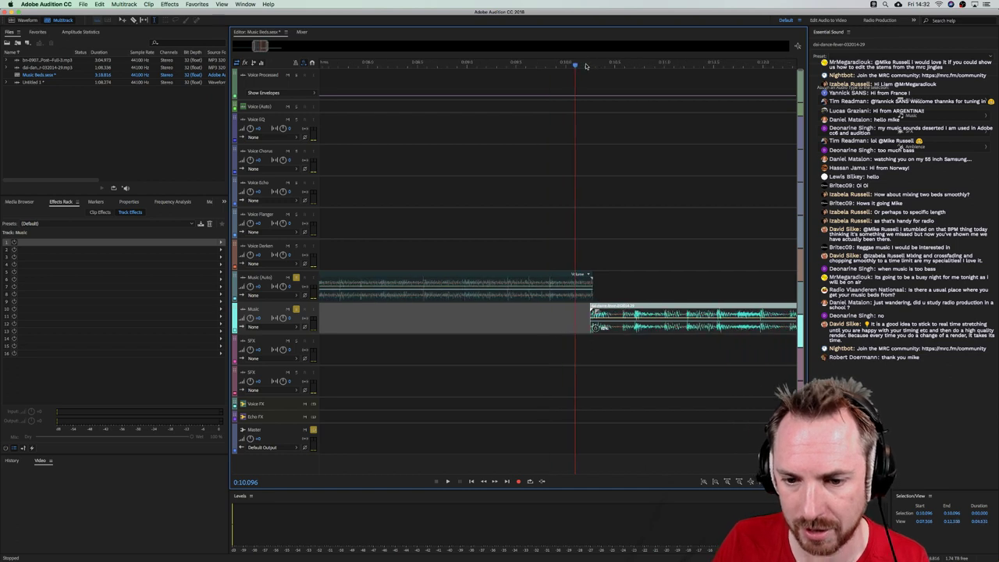
{"action": "scroll", "coordinate": [577, 66], "scroll_direction": "down", "scroll_amount": 8}
{"action": "left_click", "coordinate": [475, 194]}
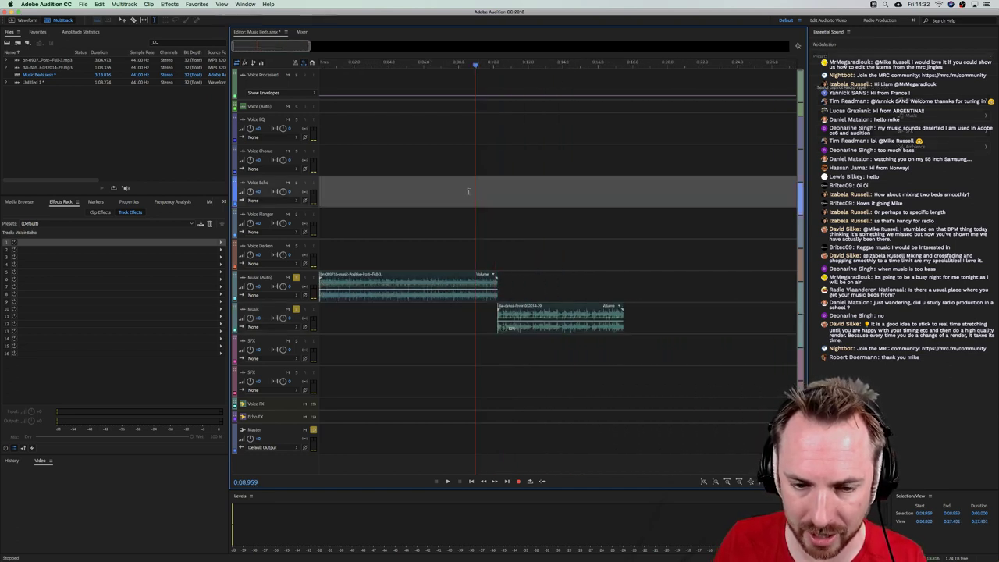
{"action": "left_click", "coordinate": [441, 187]}
{"action": "key", "text": "space"}
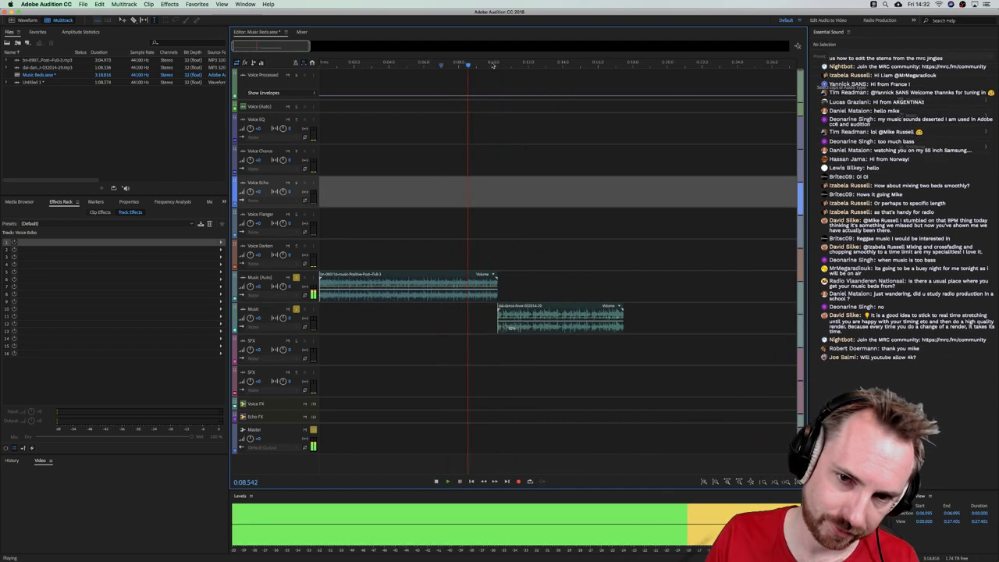
{"action": "scroll", "coordinate": [478, 67], "scroll_direction": "up", "scroll_amount": 4}
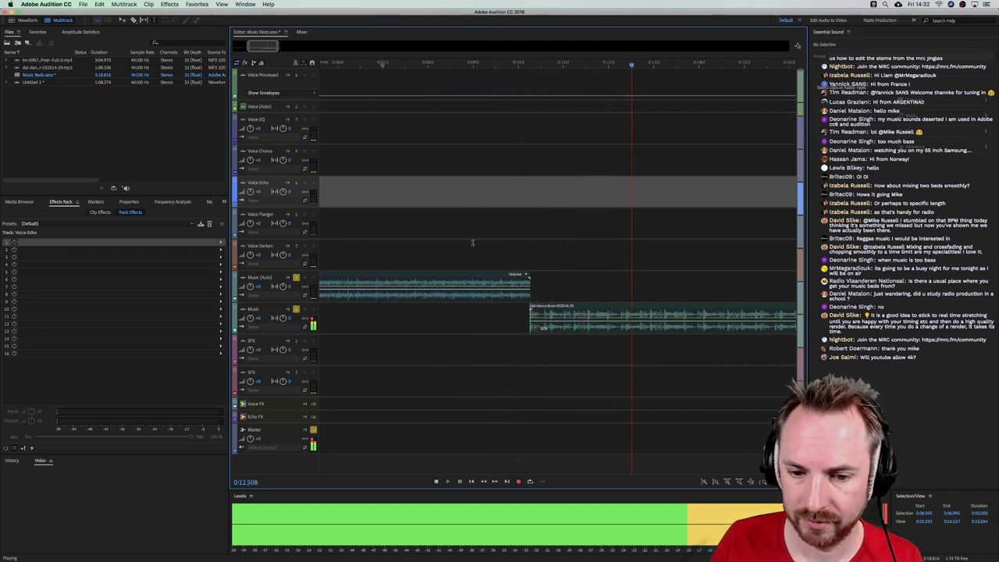
{"action": "key", "text": "space"}
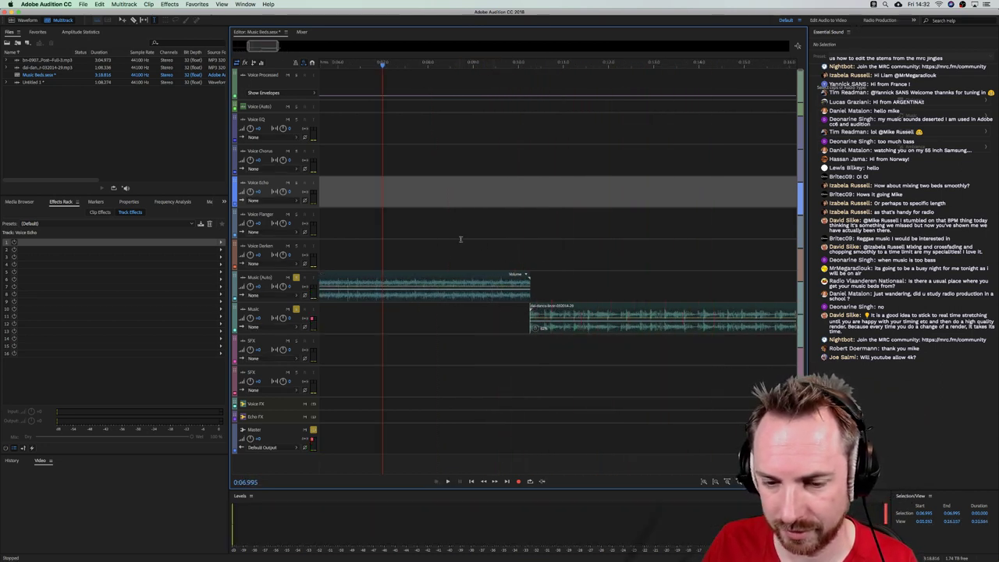
Extend the Positive-Post clip's end to about 10.6 s so it overlaps the start of dai-dance-fever, and play the overlap
{"action": "left_click", "coordinate": [483, 231]}
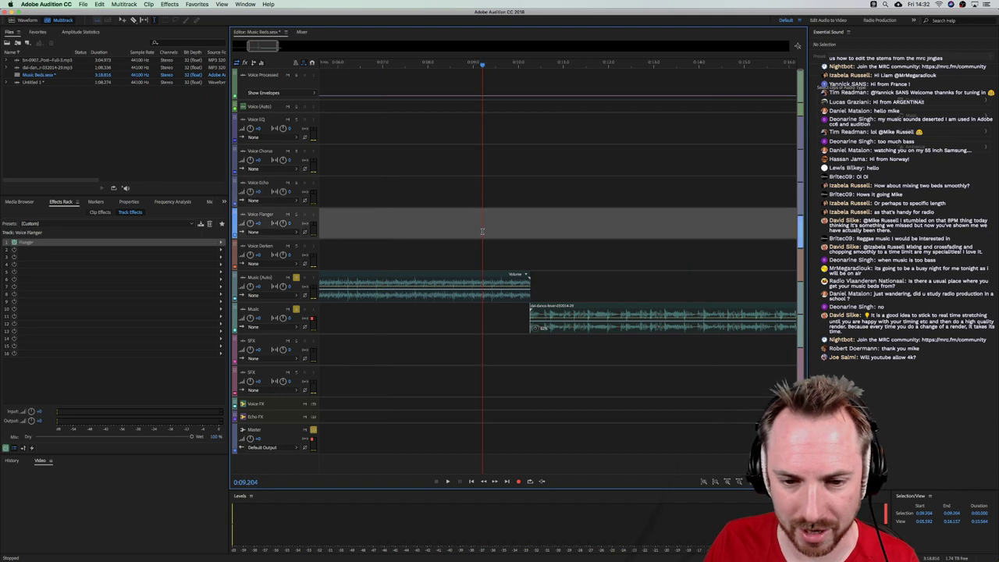
{"action": "left_click", "coordinate": [530, 294]}
{"action": "left_click_drag", "start_coordinate": [530, 294], "coordinate": [576, 295]}
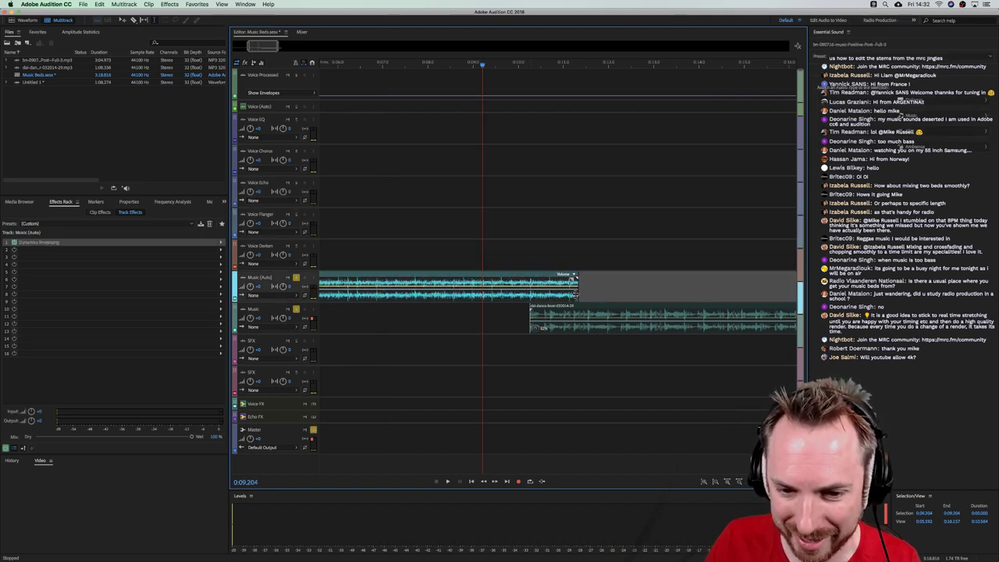
{"action": "key", "text": "space"}
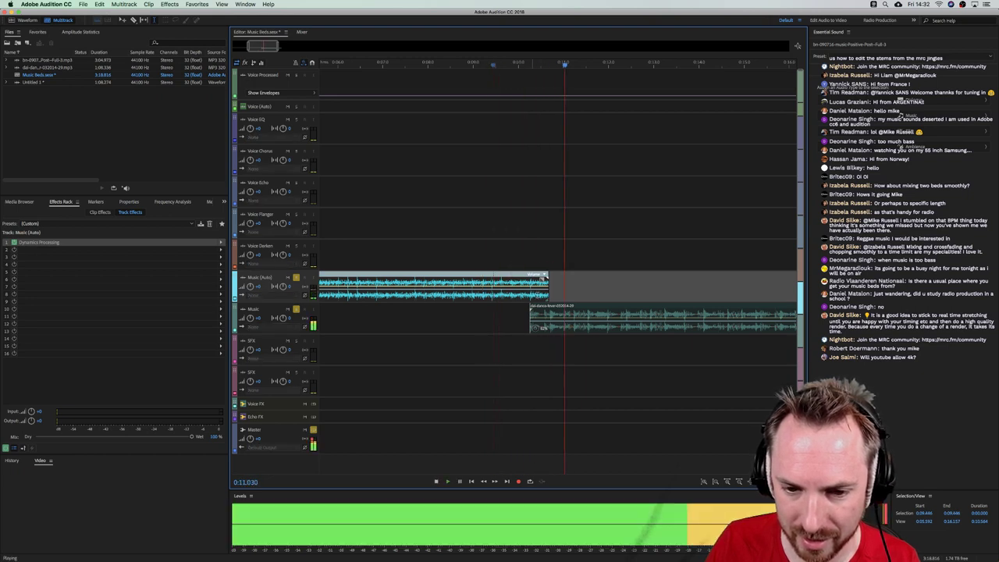
{"action": "key", "text": "space"}
{"action": "mouse_move", "coordinate": [546, 277]}
{"action": "left_mouse_down"}
{"action": "mouse_move", "coordinate": [529, 277]}
{"action": "mouse_move", "coordinate": [547, 295]}
{"action": "left_mouse_up"}
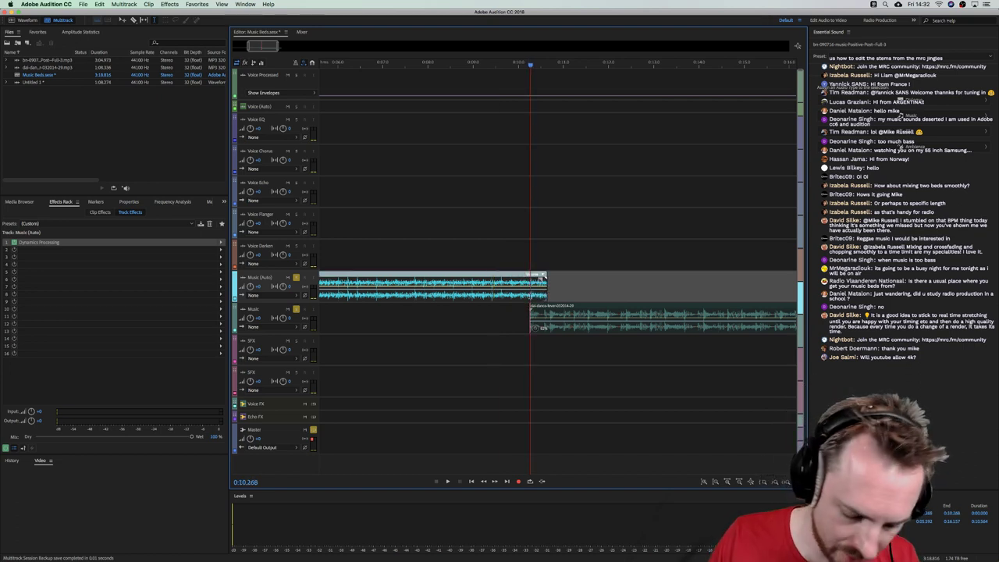
Split the Positive-Post clip at 10.268 s and copy its short tail onto a new track between Music (Auto) and Music
{"action": "key", "text": "super+k"}
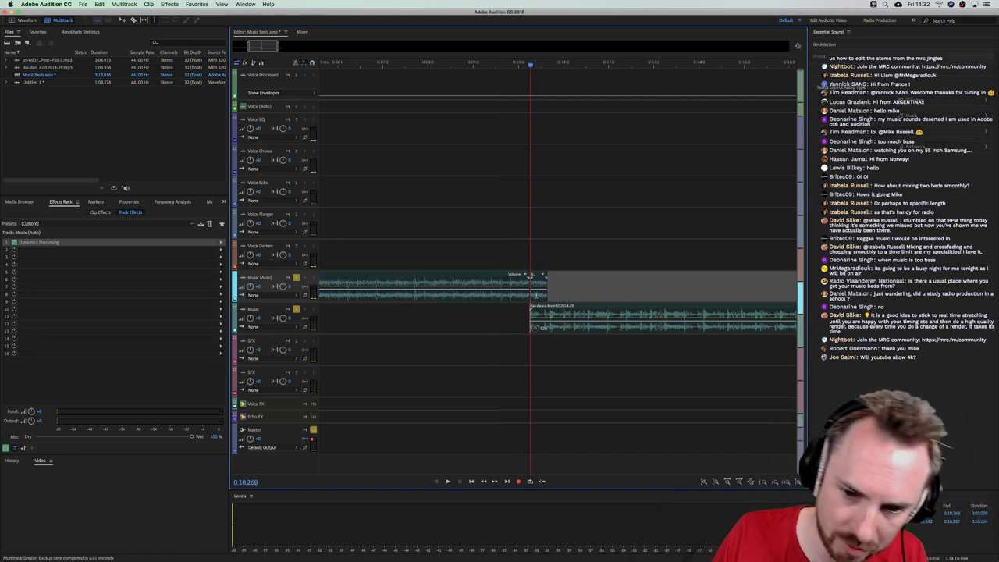
{"action": "left_click_drag", "start_coordinate": [539, 278], "coordinate": [535, 353]}
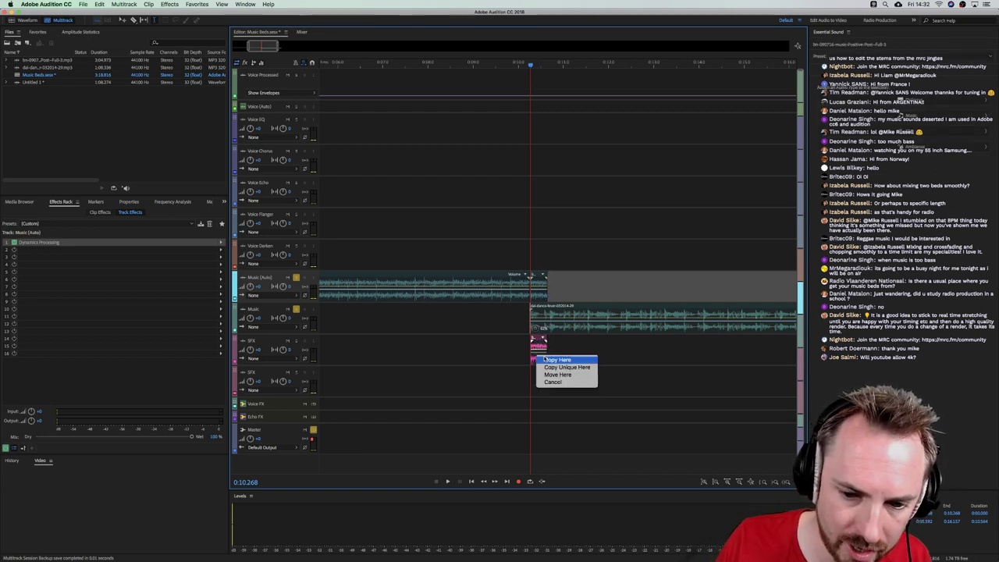
{"action": "left_click", "coordinate": [544, 359]}
{"action": "key", "text": "alt+a"}
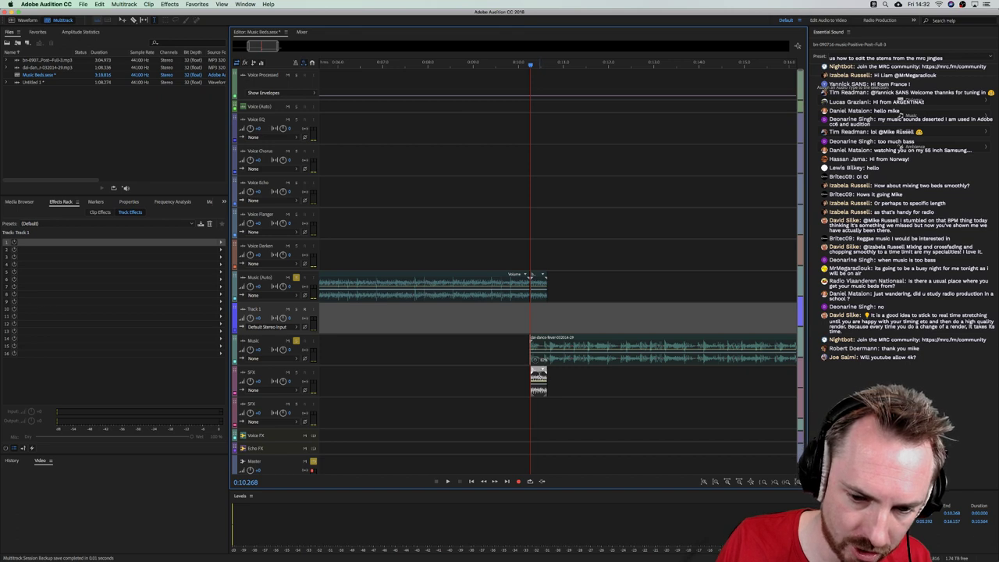
{"action": "left_click_drag", "start_coordinate": [538, 375], "coordinate": [539, 317]}
Turn off solo on the Music (Auto) and Music tracks
{"action": "left_click", "coordinate": [511, 316]}
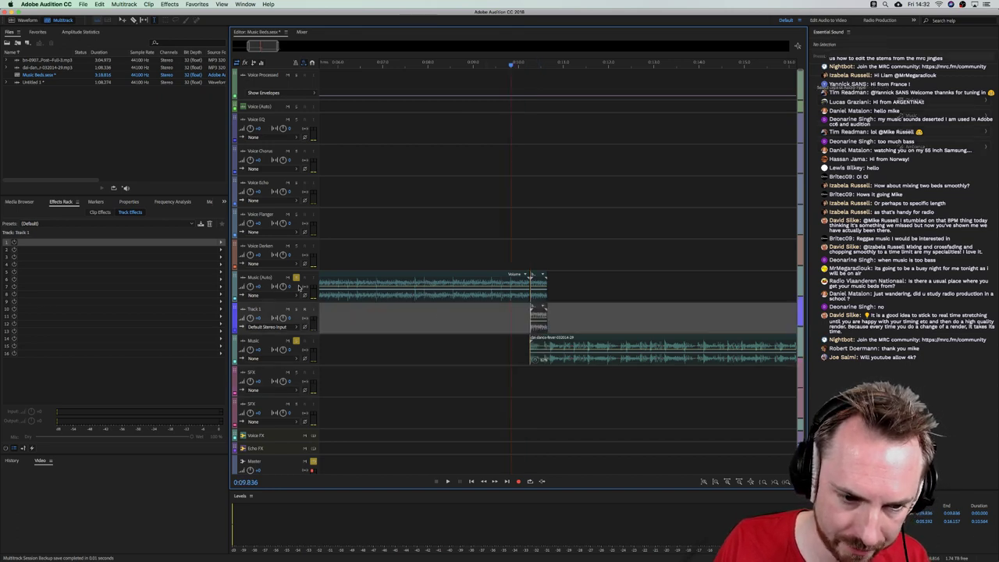
{"action": "left_click", "coordinate": [296, 277]}
{"action": "left_click", "coordinate": [296, 341]}
Add a Studio Reverb effect to the first effect slot of Track 1
{"action": "left_click", "coordinate": [391, 316]}
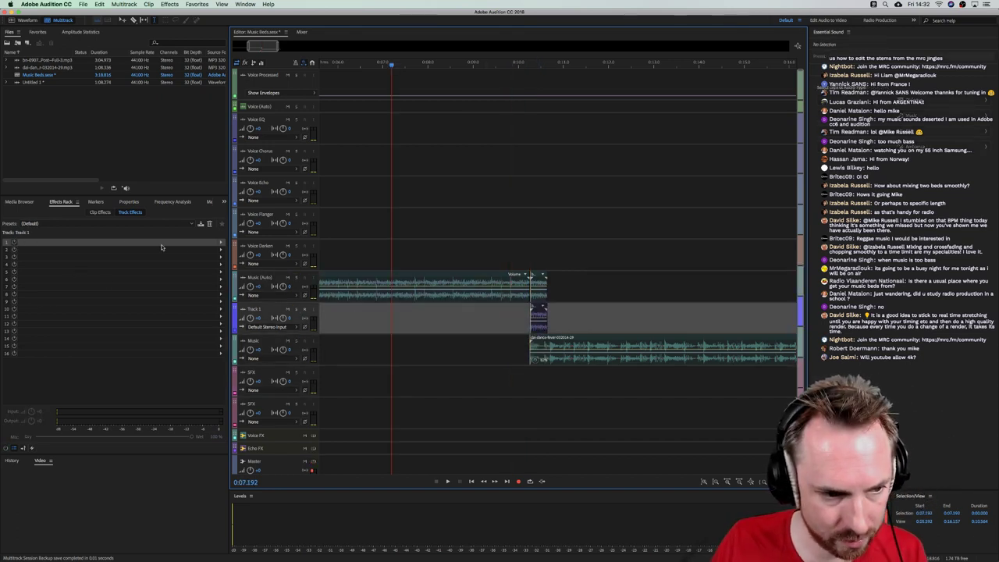
{"action": "left_click", "coordinate": [222, 242]}
{"action": "mouse_move", "coordinate": [308, 306]}
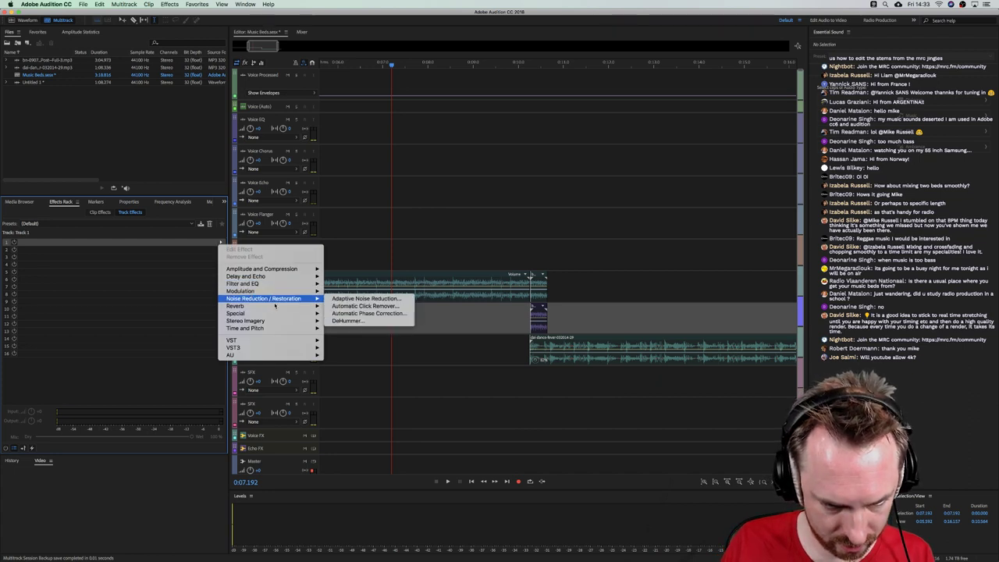
{"action": "left_click", "coordinate": [350, 328]}
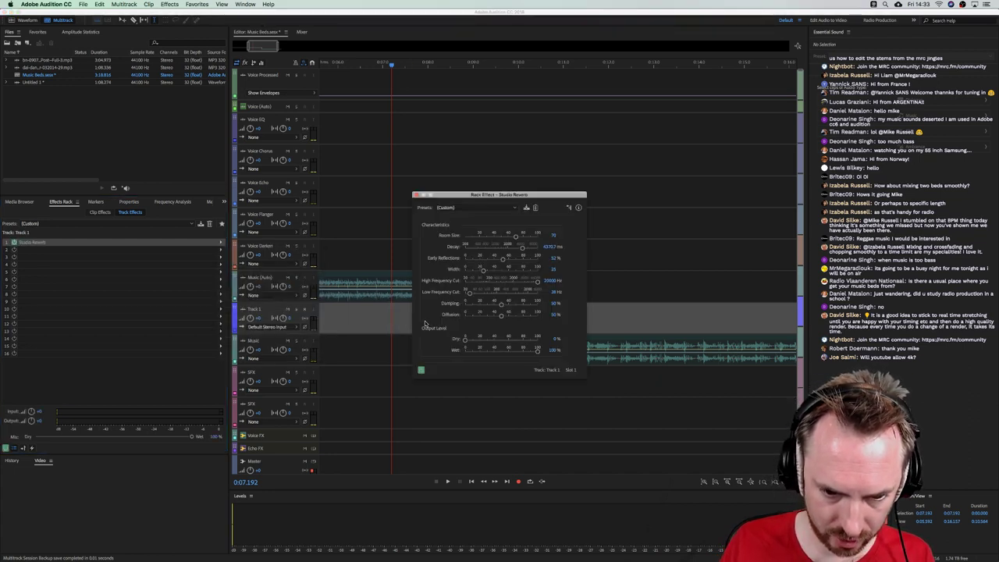
Play the transition with the reverb on Track 1, moving the effect window clear of the clips
{"action": "key", "text": "space"}
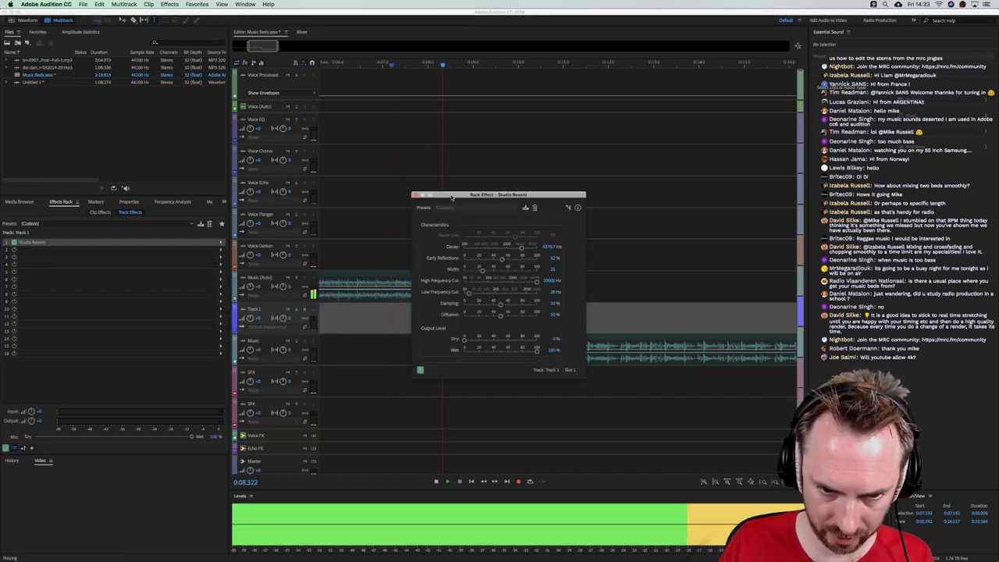
{"action": "left_click_drag", "start_coordinate": [453, 197], "coordinate": [280, 187]}
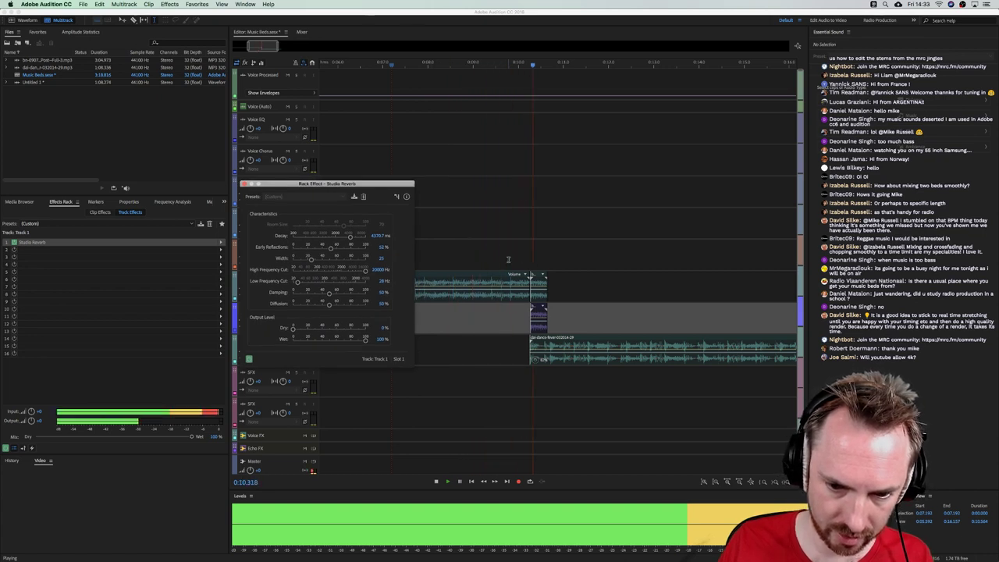
{"action": "key", "text": "space"}
{"action": "left_click", "coordinate": [510, 310]}
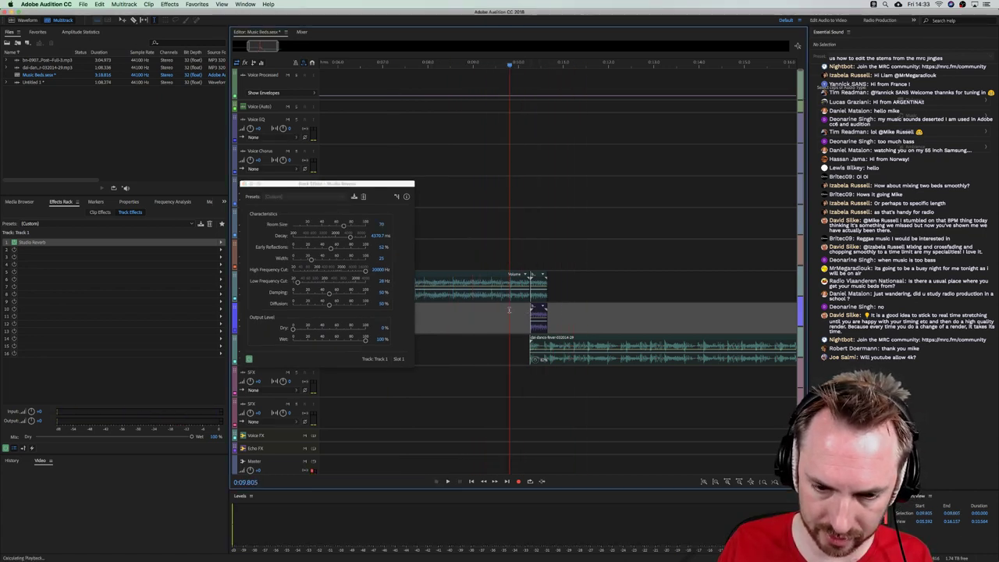
{"action": "key", "text": "space"}
{"action": "key", "text": "space"}
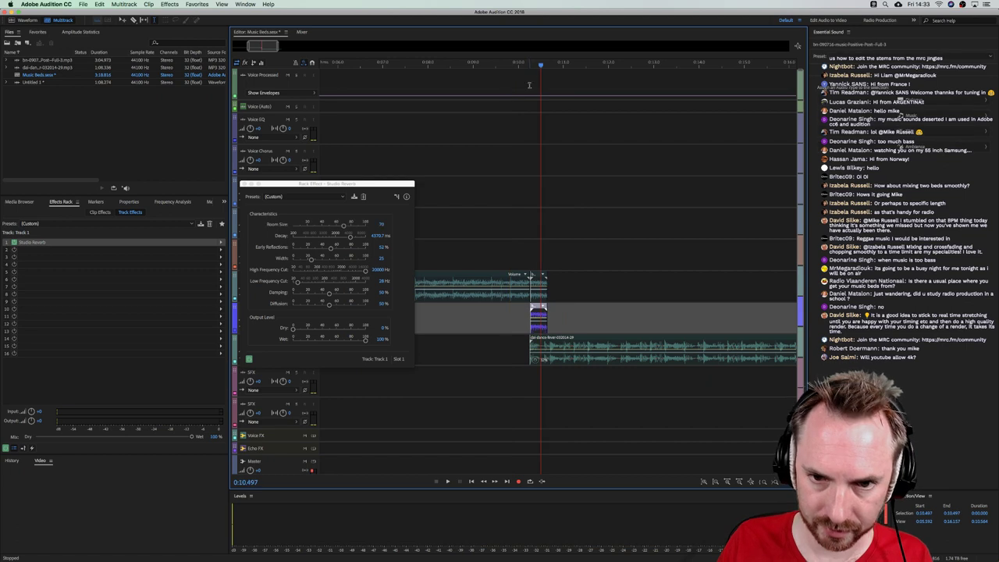
Extend the Track 1 clip's start back to about 10.03 s with a fade-in, and delete the leftover tail on Music (Auto)
{"action": "key", "text": "="}
{"action": "key", "text": "="}
{"action": "key", "text": "="}
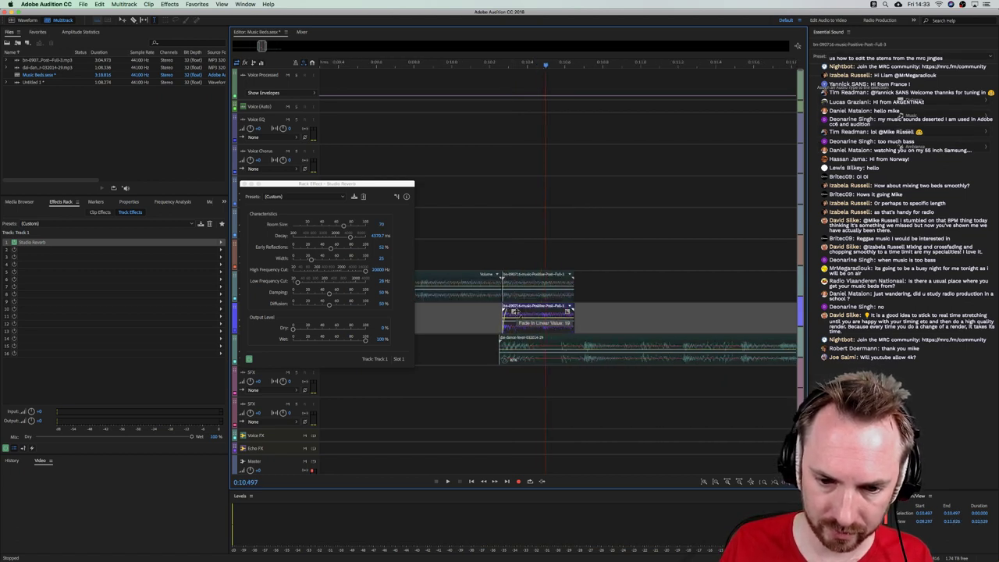
{"action": "left_click_drag", "start_coordinate": [504, 312], "coordinate": [458, 313]}
{"action": "left_click", "coordinate": [506, 291]}
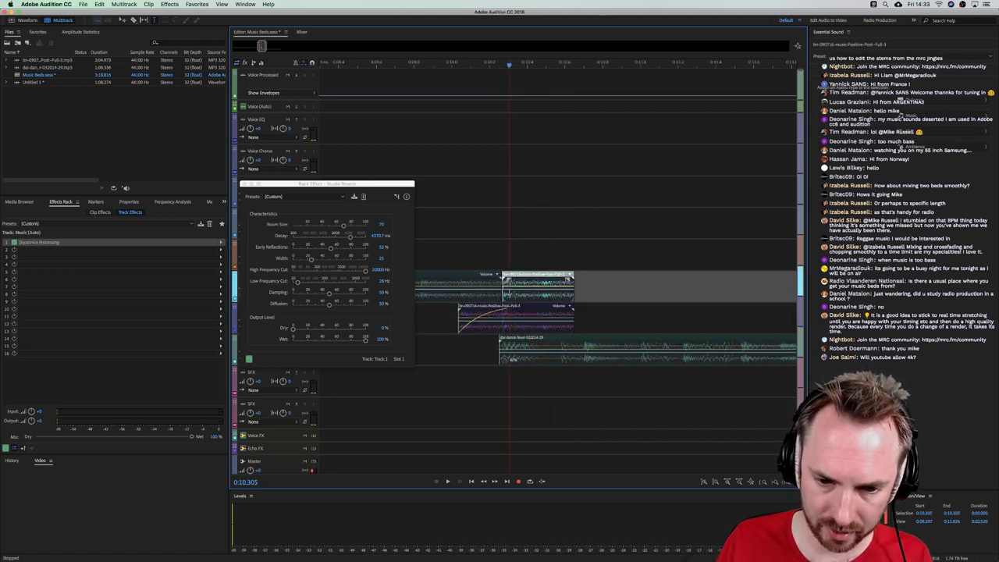
{"action": "key", "text": "Delete"}
Play the transition and trim the end of the Track 1 clip to about 10.45 s
{"action": "key", "text": "space"}
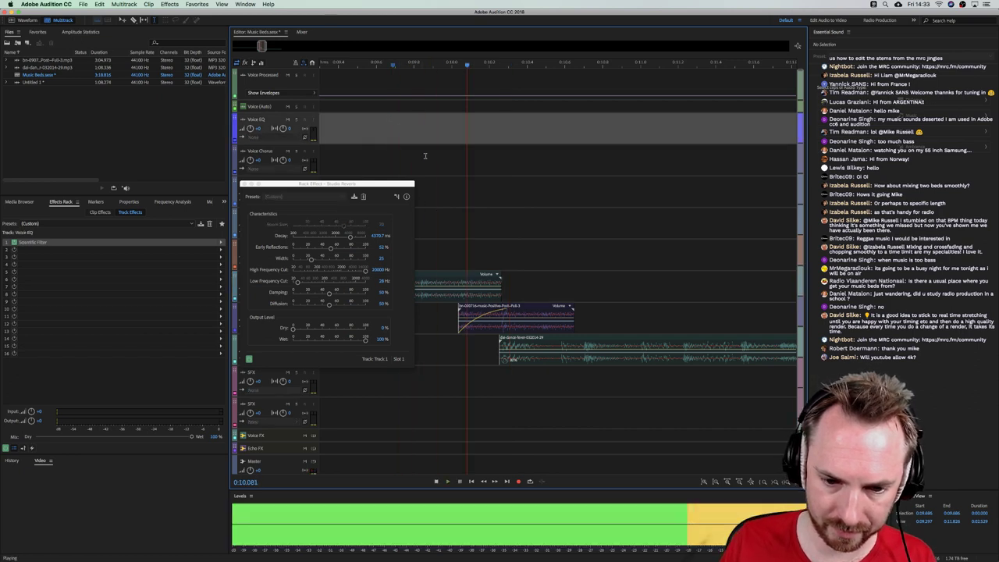
{"action": "key", "text": "space"}
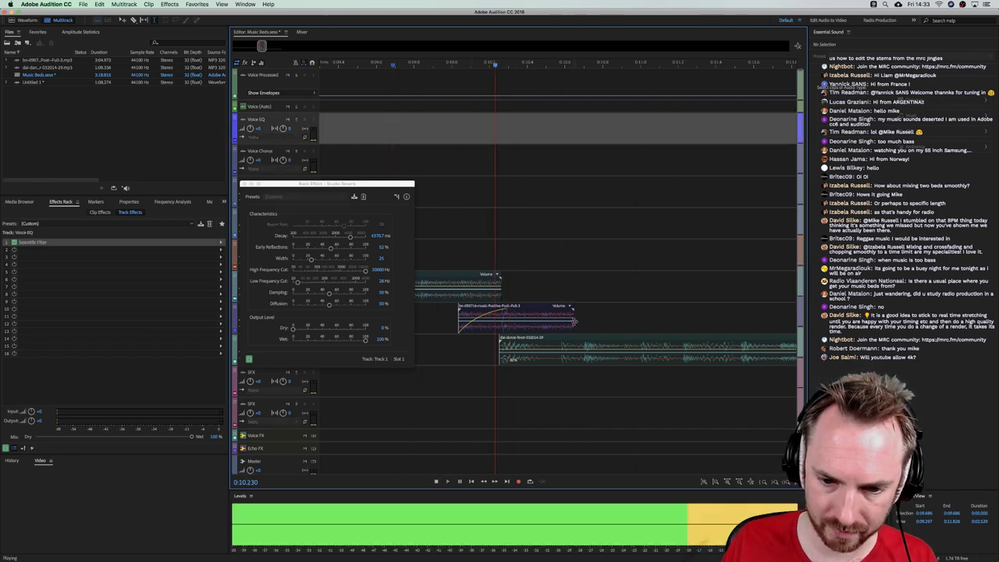
{"action": "left_click_drag", "start_coordinate": [574, 325], "coordinate": [535, 326]}
{"action": "key", "text": "space"}
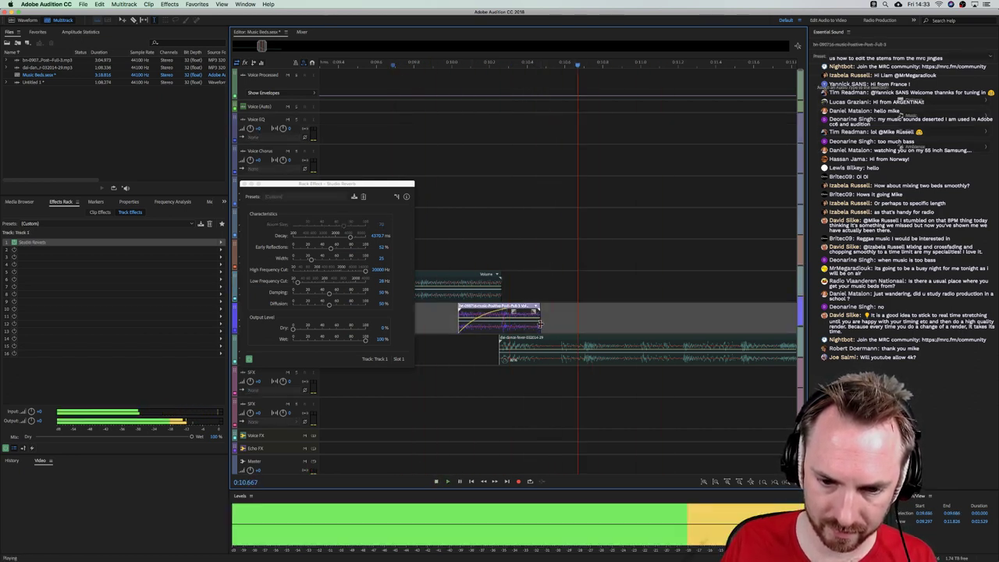
{"action": "key", "text": "space"}
{"action": "key", "text": "space"}
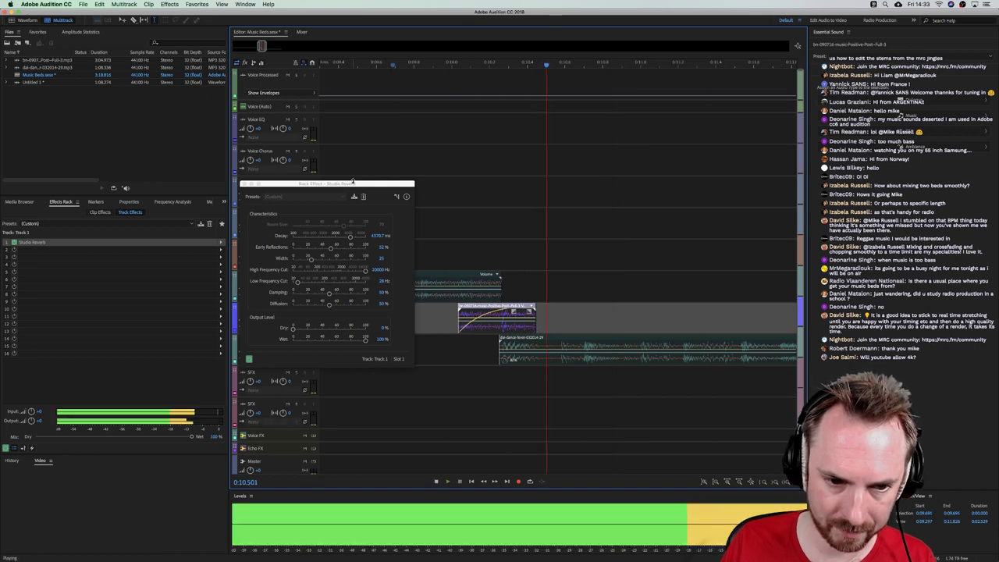
Solo Track 1 and play its reverb clip on its own
{"action": "left_click_drag", "start_coordinate": [353, 184], "coordinate": [604, 80]}
{"action": "key", "text": "space"}
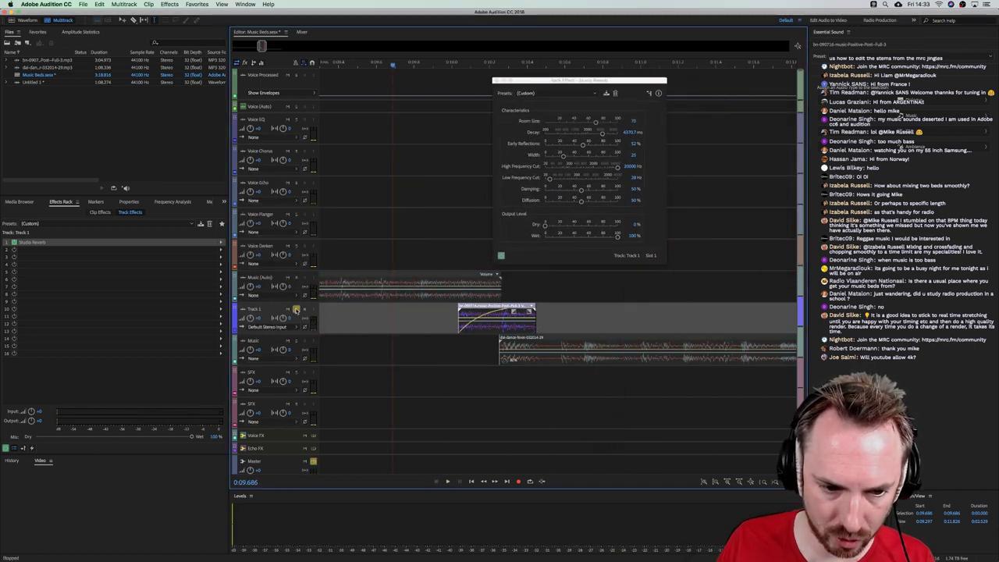
{"action": "left_click", "coordinate": [368, 310]}
{"action": "key", "text": "space"}
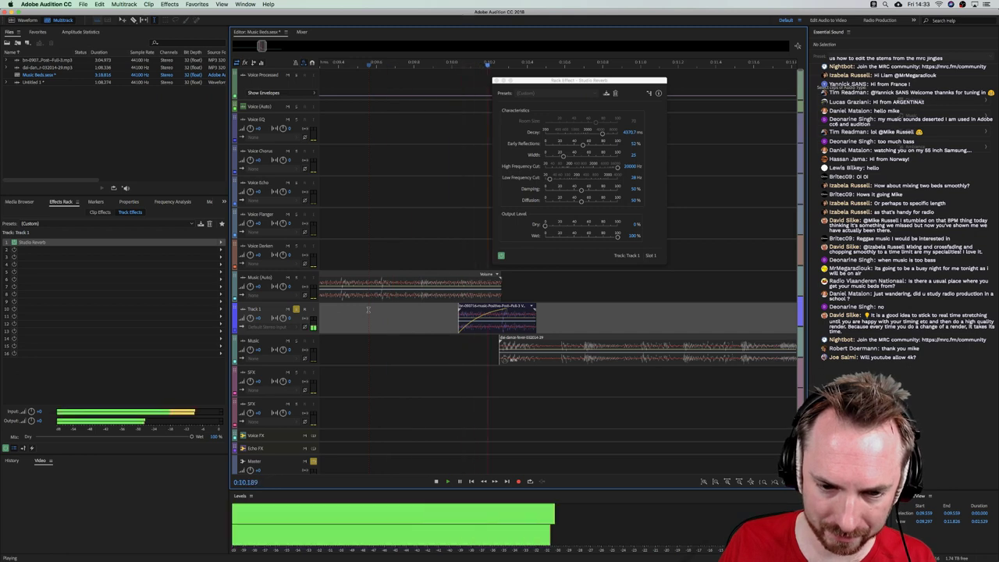
{"action": "key", "text": "space"}
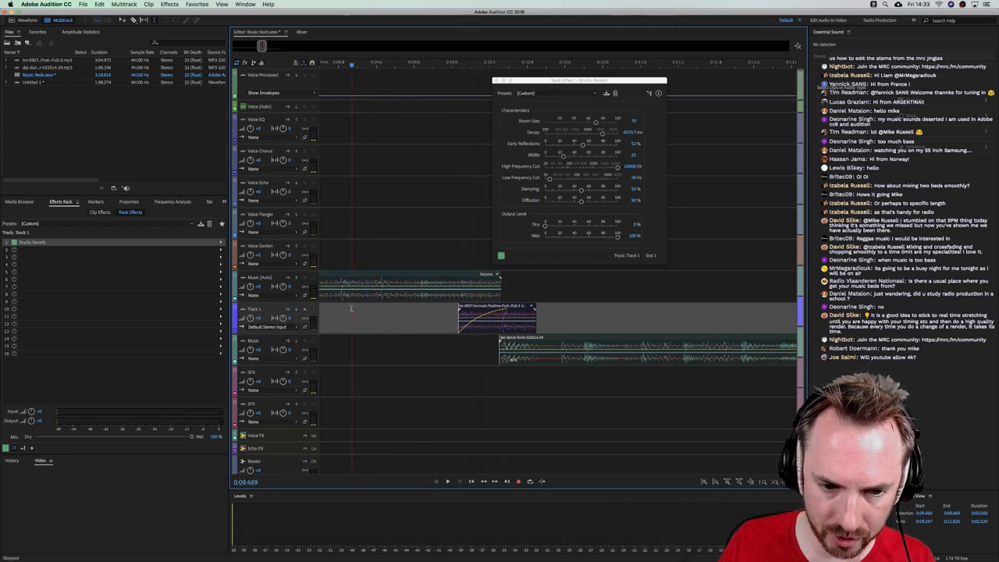
Play the full transition without solo from about 9.47 s and close the Studio Reverb window
{"action": "key", "text": "space"}
{"action": "left_click", "coordinate": [497, 80]}
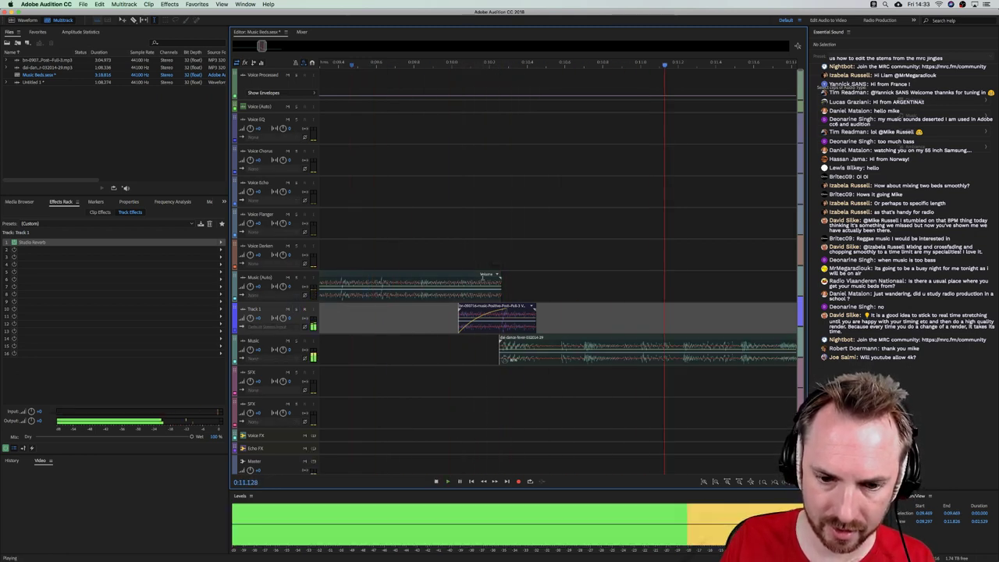
{"action": "key", "text": "space"}
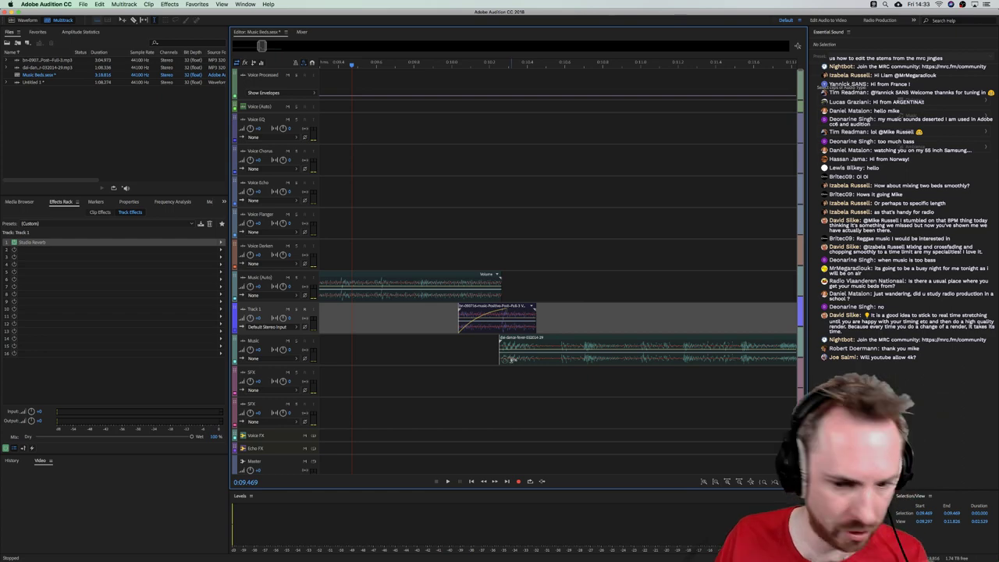
Split the dai-dance-fever clip on the Music track at about 10.58 s
{"action": "double_click", "coordinate": [511, 359]}
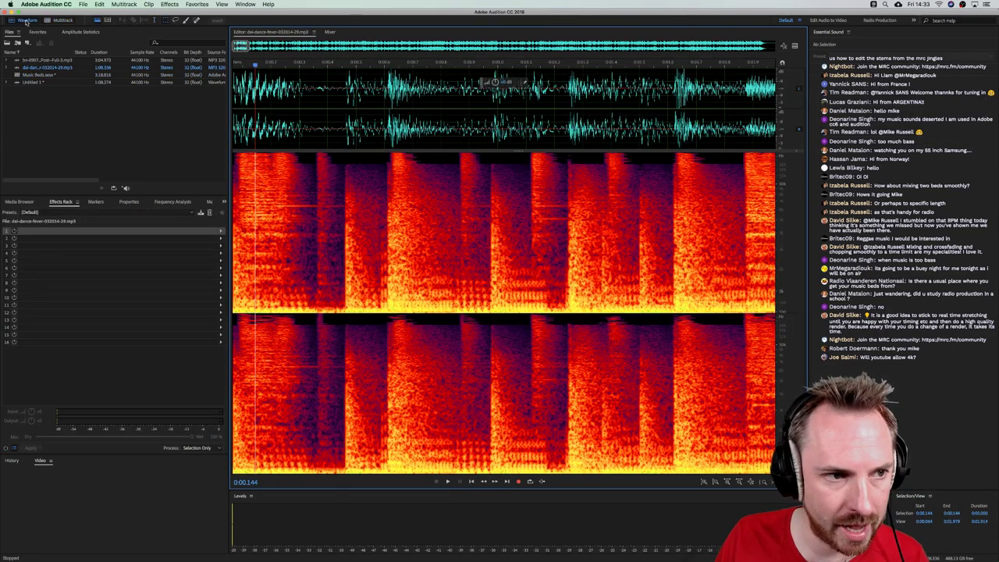
{"action": "left_click", "coordinate": [51, 20]}
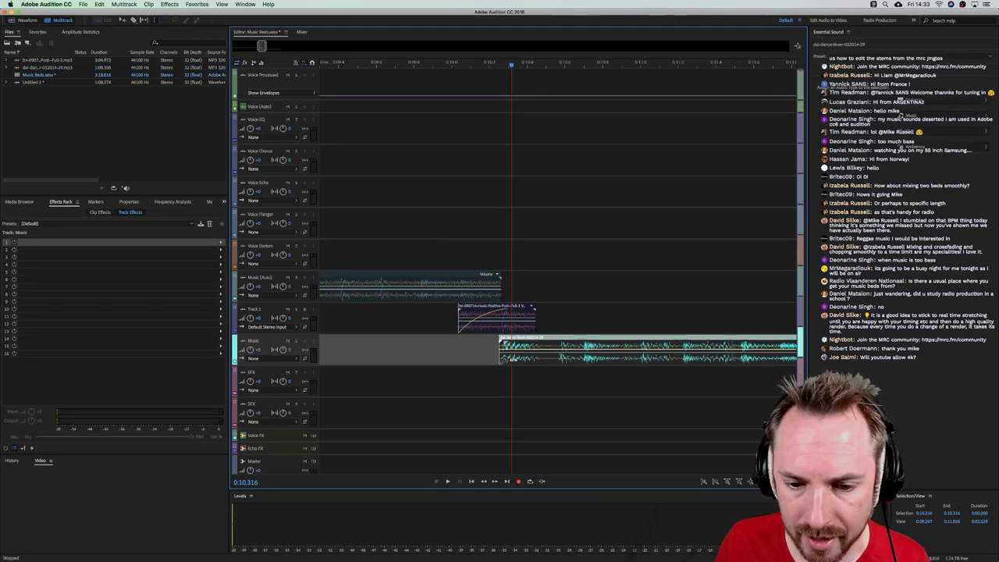
{"action": "left_click", "coordinate": [561, 356]}
{"action": "key", "text": "super+k"}
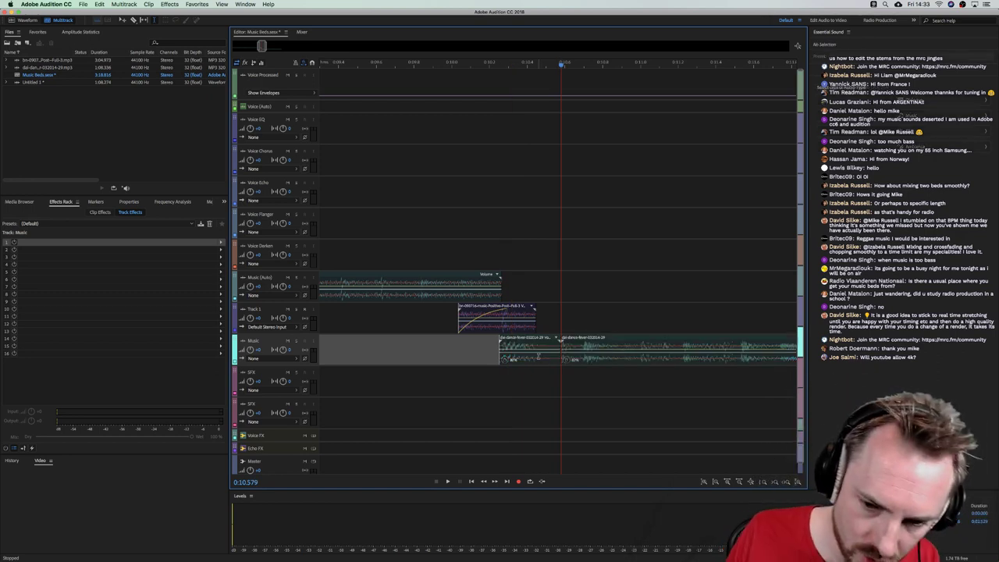
Bounce only the short first dai-dance-fever clip on the Music track to a new track
{"action": "left_click", "coordinate": [538, 356]}
{"action": "right_click", "coordinate": [538, 356]}
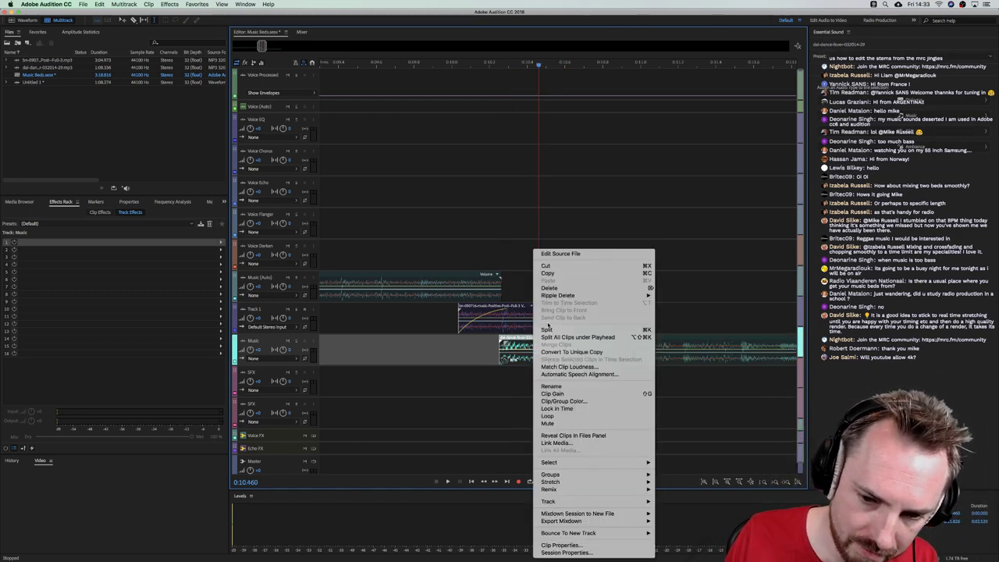
{"action": "mouse_move", "coordinate": [585, 515]}
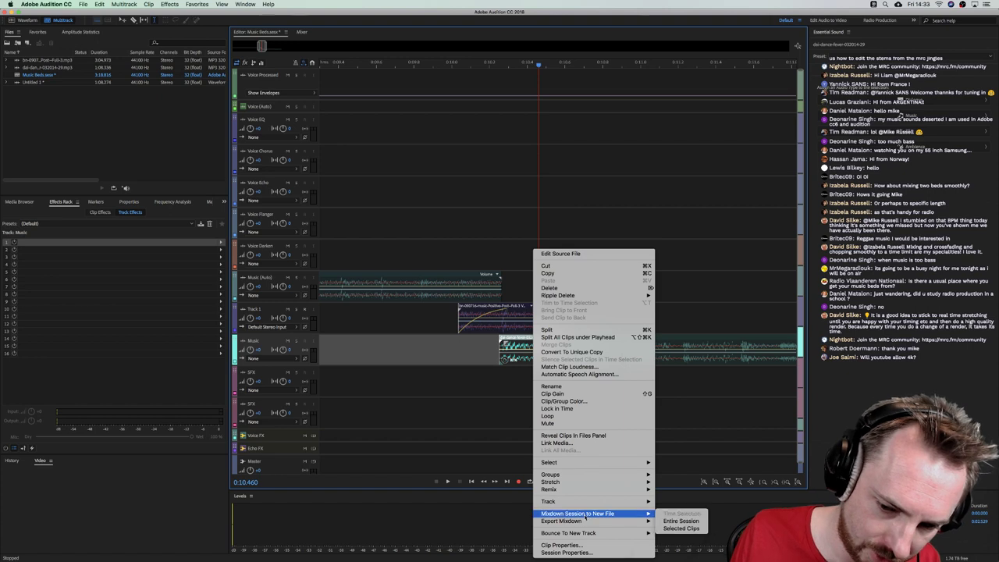
{"action": "mouse_move", "coordinate": [593, 533]}
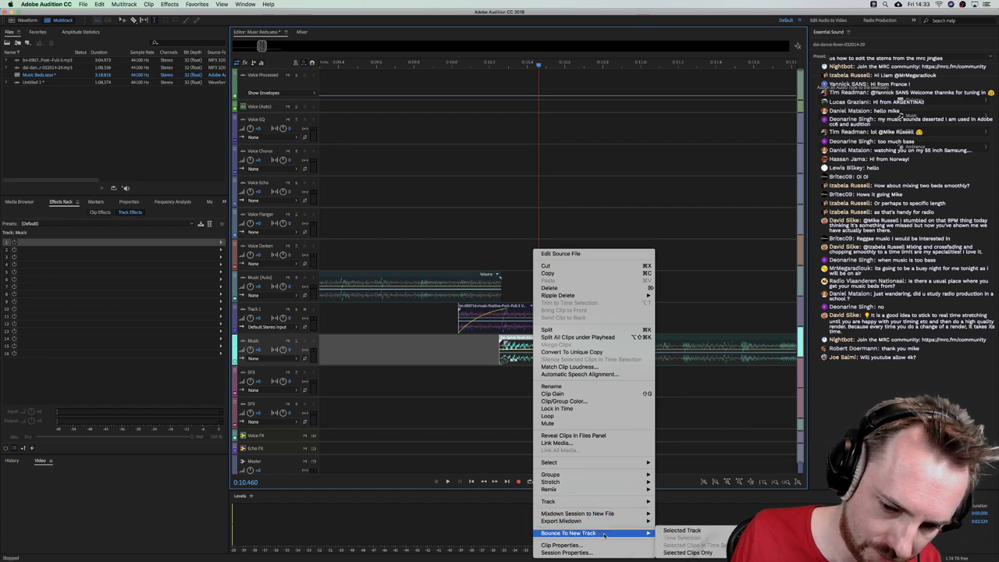
{"action": "left_click", "coordinate": [701, 552]}
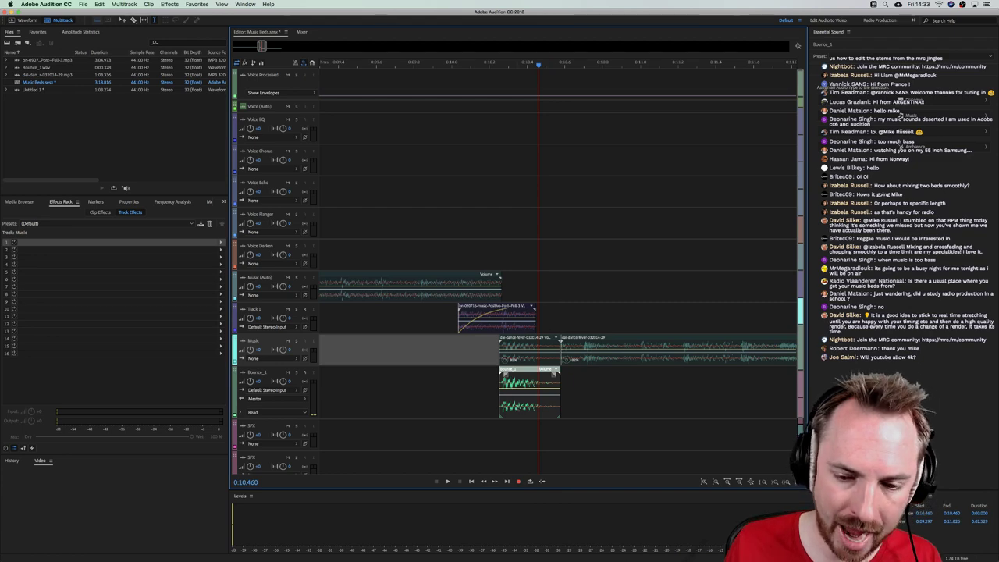
Open the bounced clip's source file and insert 10 seconds of silence at its very start, accepting the duration change
{"action": "double_click", "coordinate": [529, 390]}
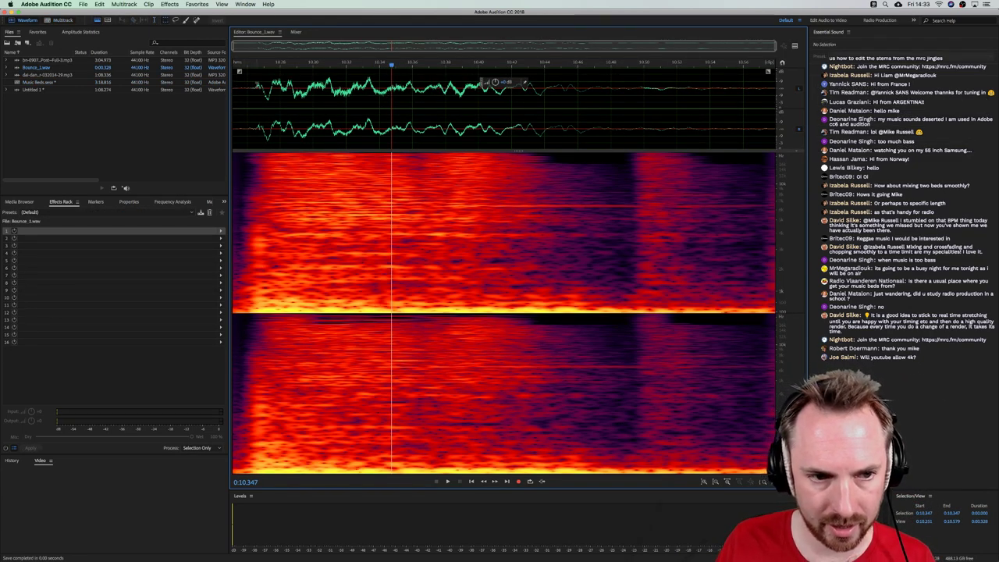
{"action": "left_click", "coordinate": [233, 84]}
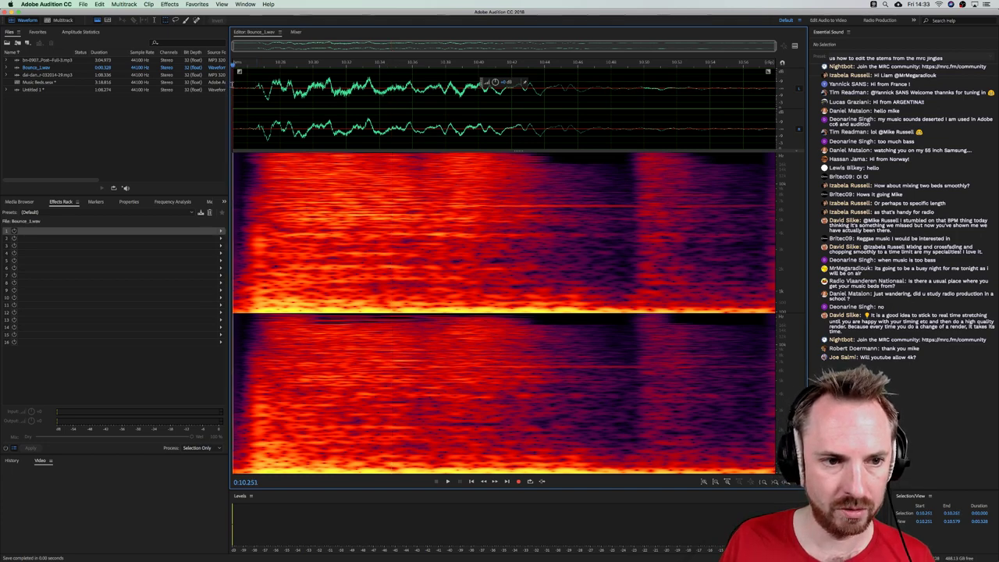
{"action": "scroll", "coordinate": [241, 85], "scroll_direction": "up", "scroll_amount": 1}
{"action": "left_click", "coordinate": [122, 5]}
{"action": "mouse_move", "coordinate": [95, 5]}
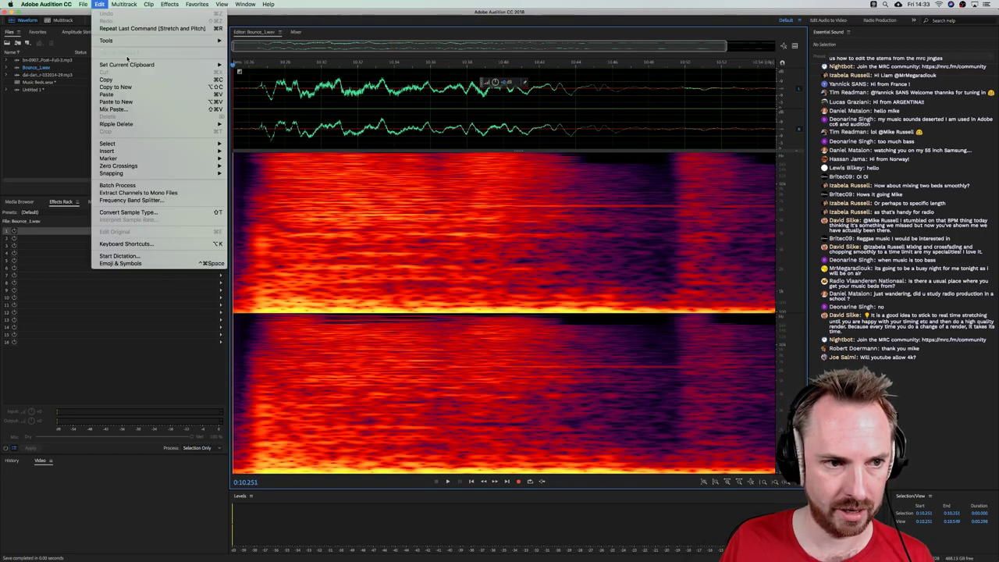
{"action": "mouse_move", "coordinate": [211, 151]}
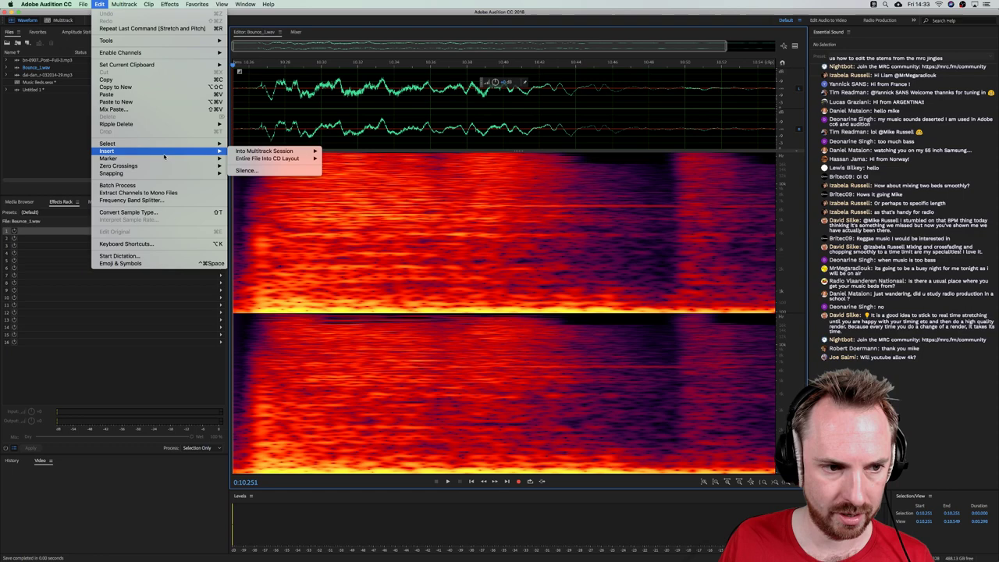
{"action": "left_click", "coordinate": [261, 170]}
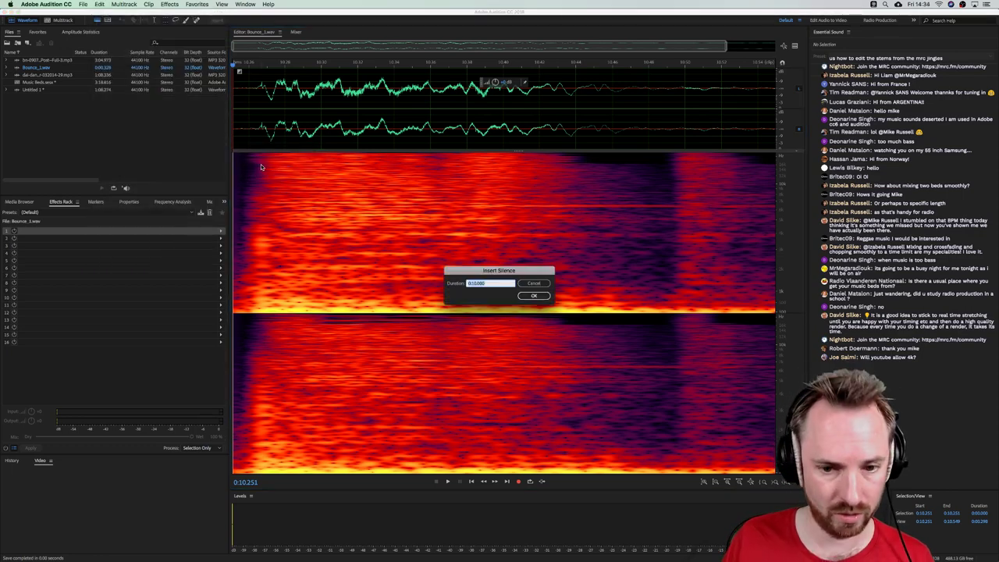
{"action": "key", "text": "Return"}
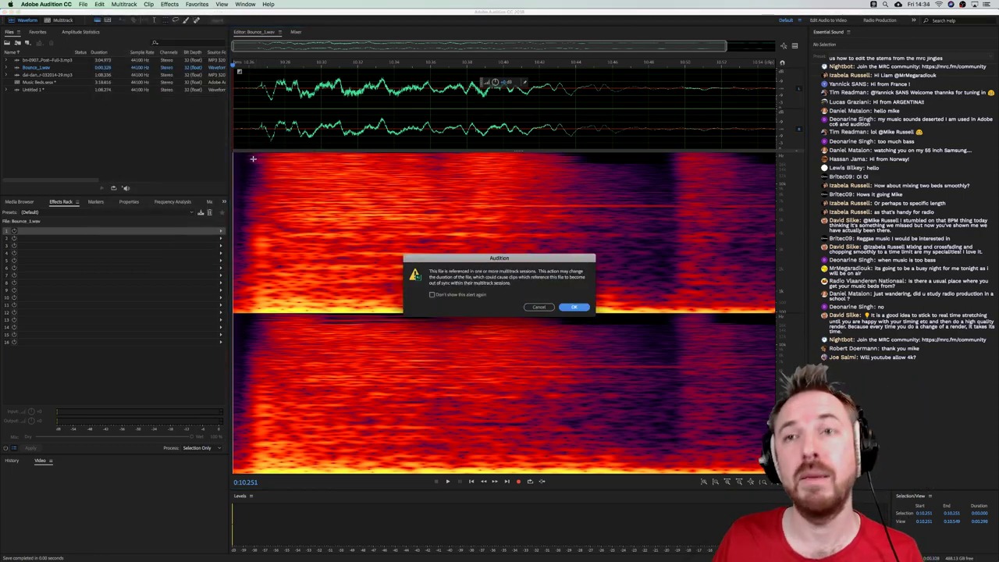
{"action": "left_click", "coordinate": [575, 308]}
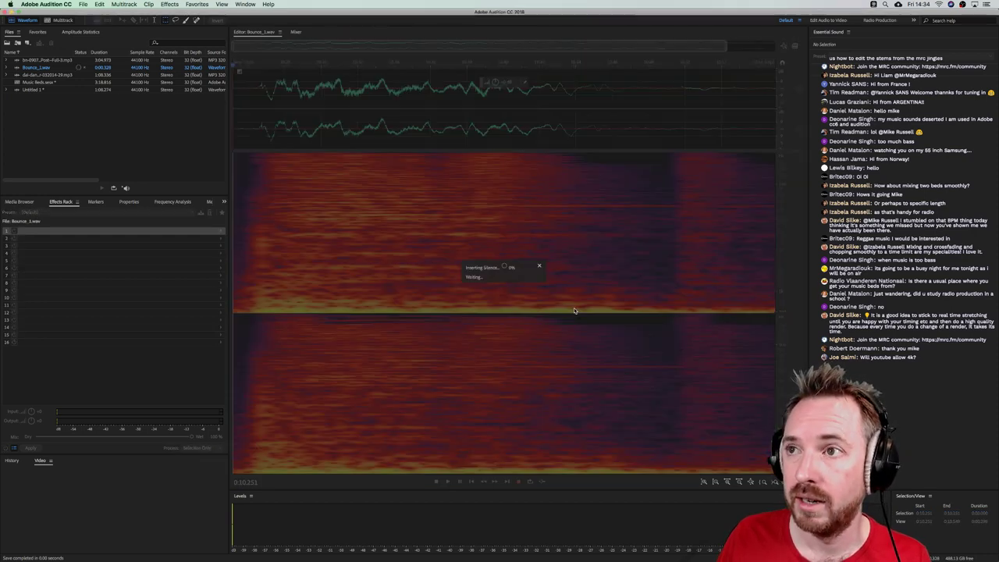
Add a marker at about 20.27 s in Bounce_1.wav, where the audio begins after the inserted silence
{"action": "scroll", "coordinate": [727, 86], "scroll_direction": "right", "scroll_amount": 3}
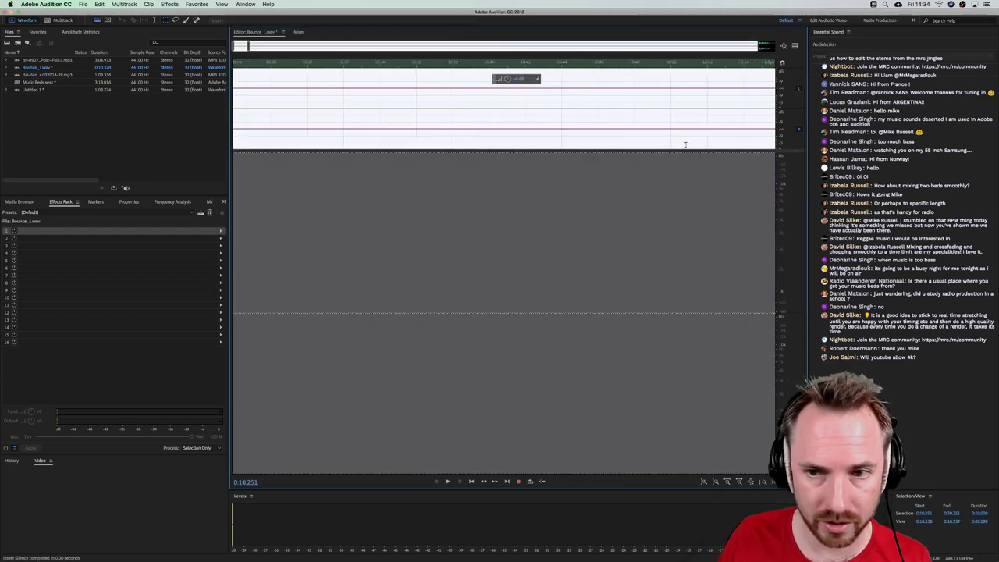
{"action": "scroll", "coordinate": [727, 85], "scroll_direction": "right", "scroll_amount": 2}
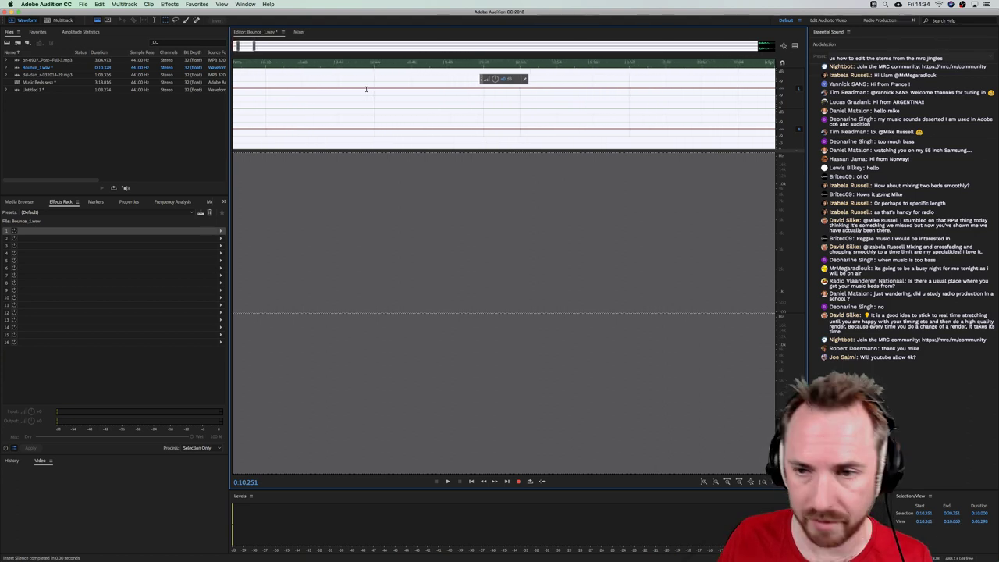
{"action": "scroll", "coordinate": [382, 101], "scroll_direction": "right", "scroll_amount": 3}
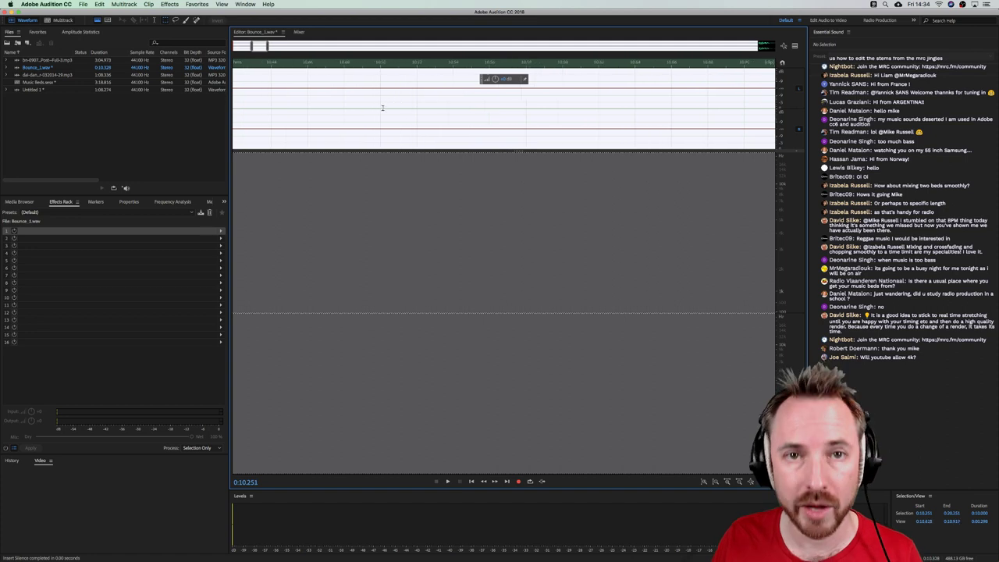
{"action": "scroll", "coordinate": [290, 76], "scroll_direction": "right", "scroll_amount": 4}
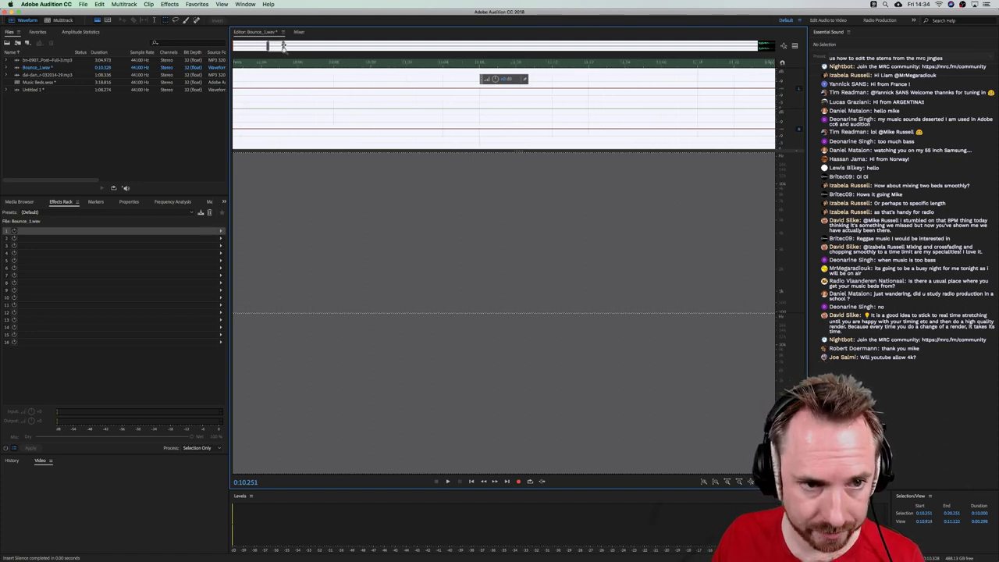
{"action": "left_click_drag", "start_coordinate": [282, 46], "coordinate": [284, 44]}
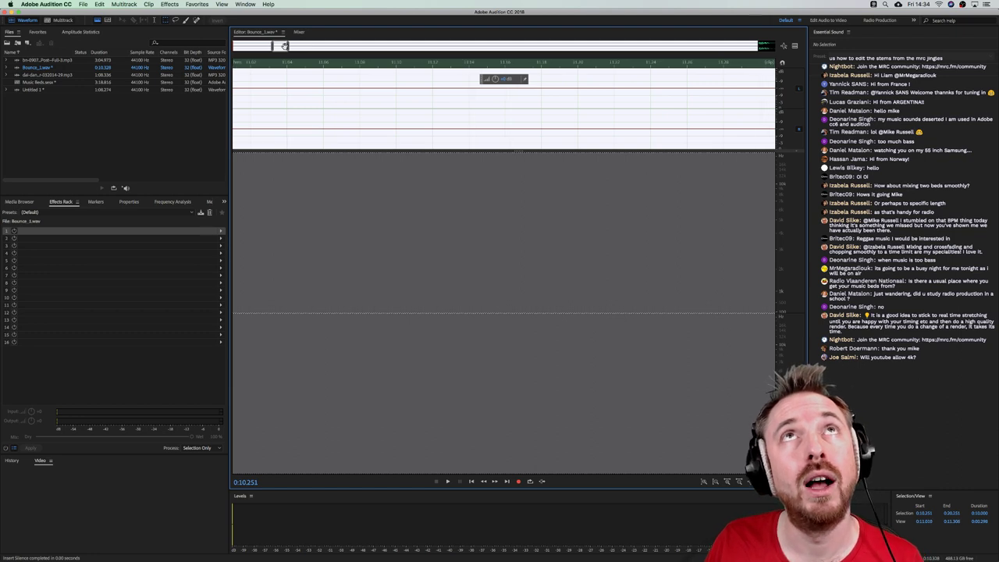
{"action": "left_click", "coordinate": [284, 46]}
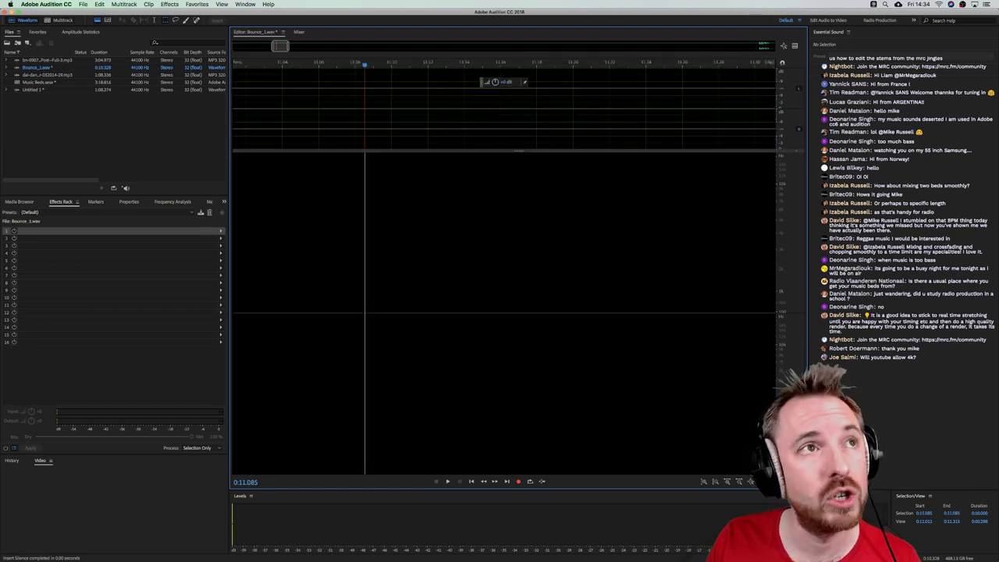
{"action": "key", "text": "super+Tab"}
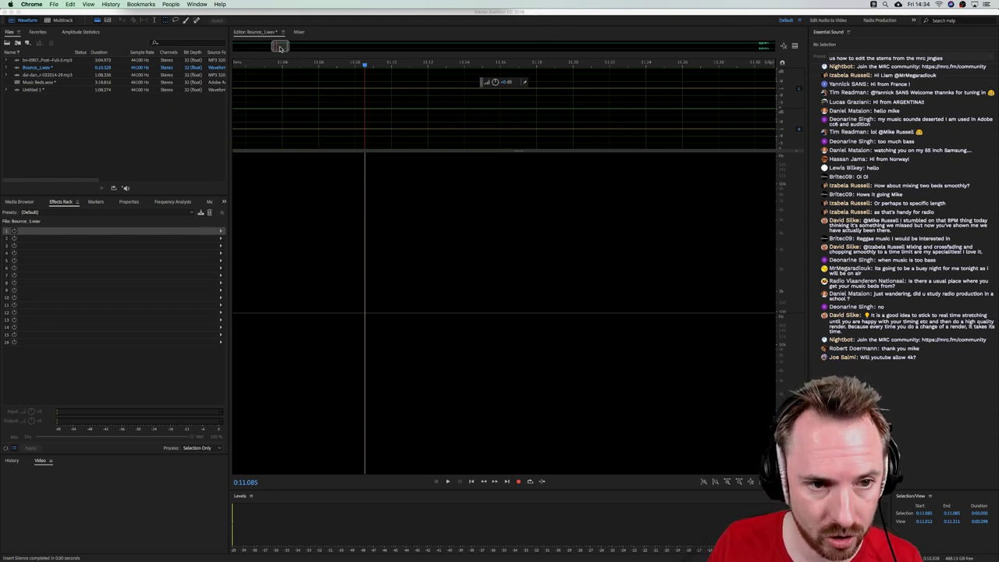
{"action": "left_click_drag", "start_coordinate": [280, 47], "coordinate": [768, 48]}
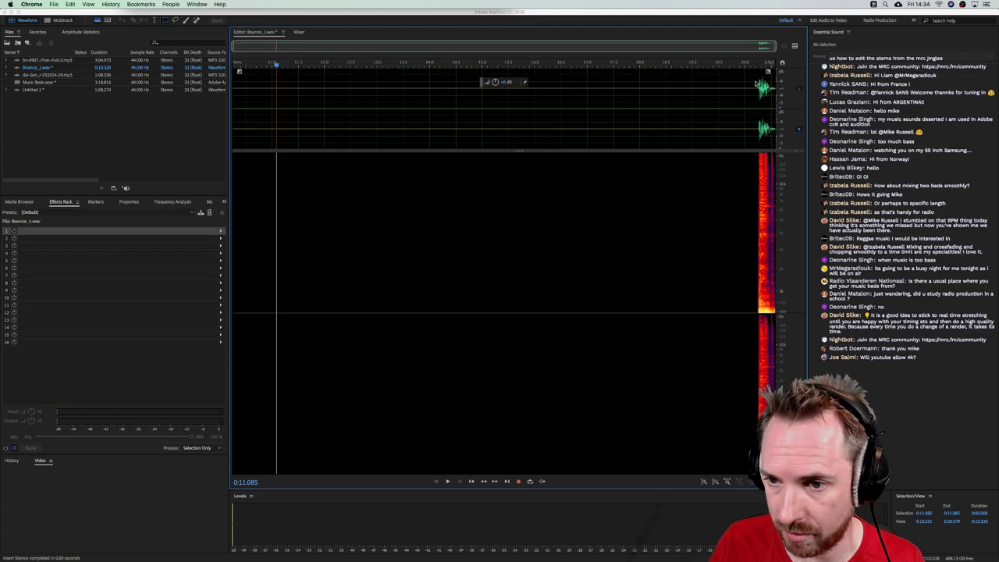
{"action": "left_click", "coordinate": [755, 84]}
{"action": "left_click", "coordinate": [760, 66]}
{"action": "scroll", "coordinate": [767, 65], "scroll_direction": "up", "scroll_amount": 10}
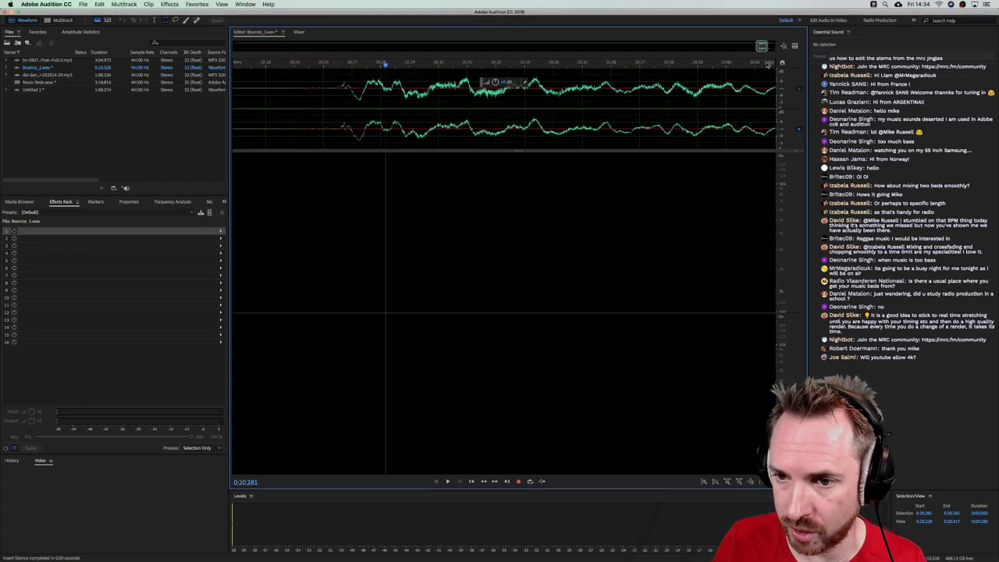
{"action": "scroll", "coordinate": [622, 76], "scroll_direction": "up", "scroll_amount": 5}
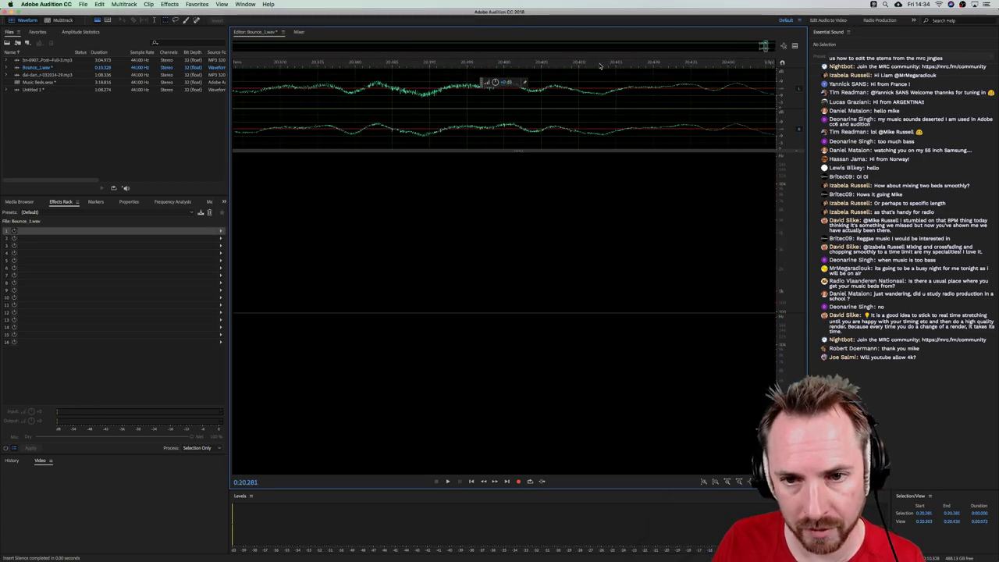
{"action": "scroll", "coordinate": [600, 66], "scroll_direction": "down", "scroll_amount": 3}
{"action": "left_click", "coordinate": [339, 90]}
{"action": "key", "text": "m"}
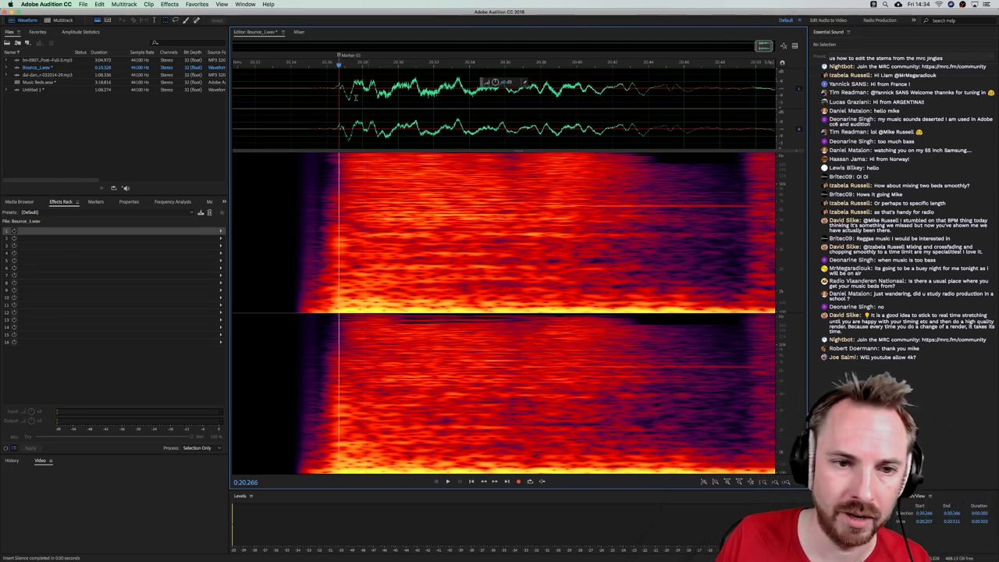
Reverse the entire Bounce_1.wav file
{"action": "scroll", "coordinate": [336, 68], "scroll_direction": "down", "scroll_amount": 10}
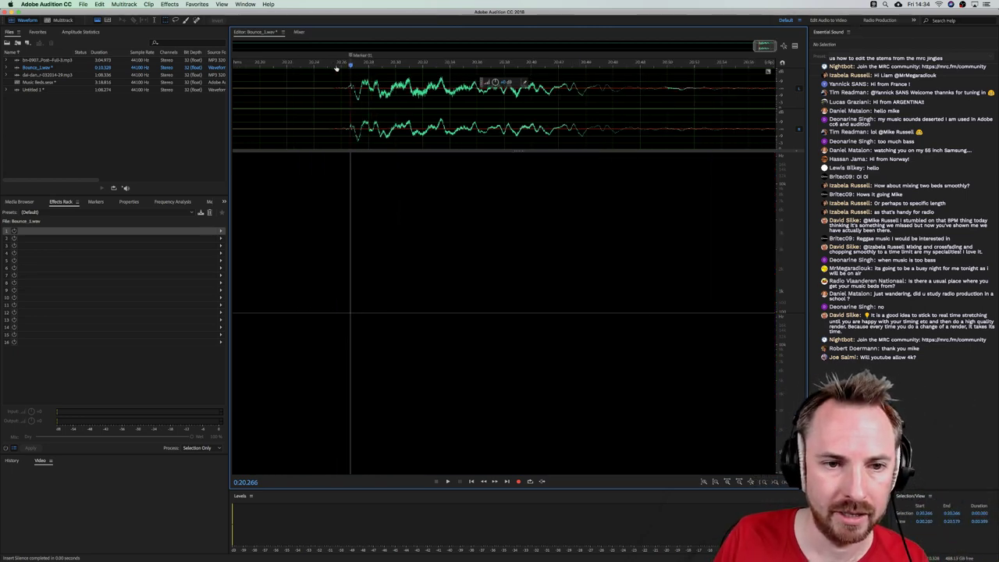
{"action": "left_click", "coordinate": [99, 4]}
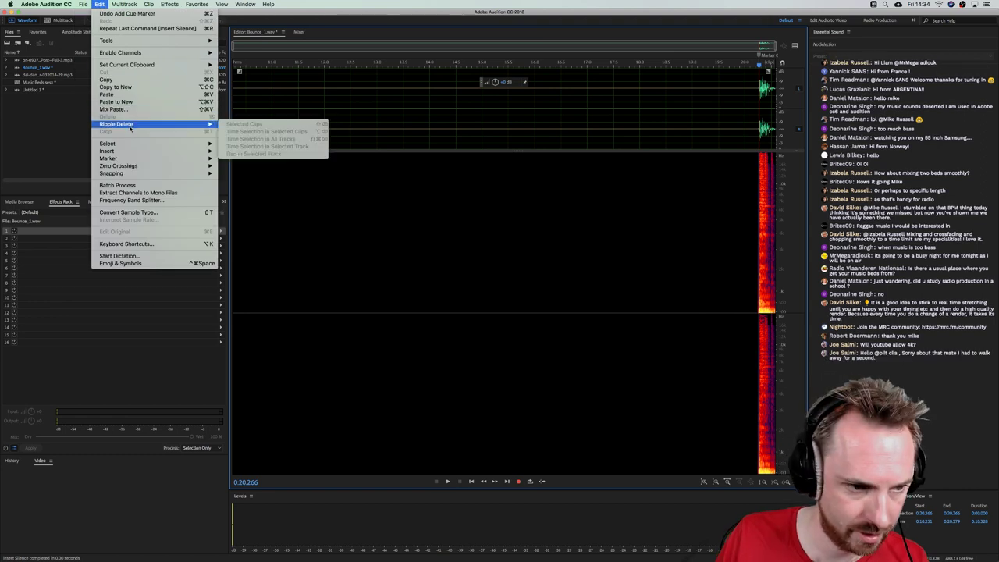
{"action": "mouse_move", "coordinate": [129, 150]}
{"action": "mouse_move", "coordinate": [169, 4]}
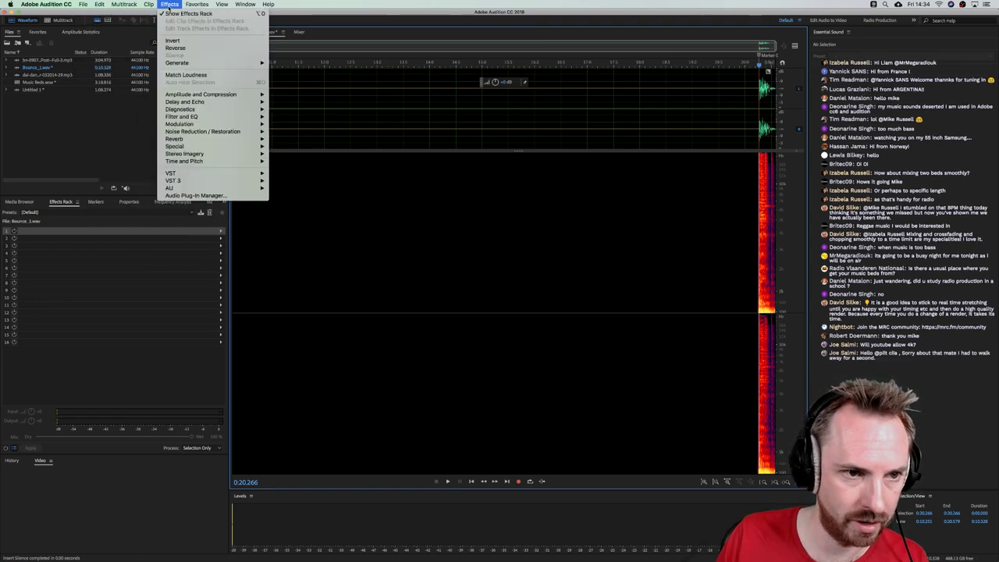
{"action": "left_click", "coordinate": [175, 48]}
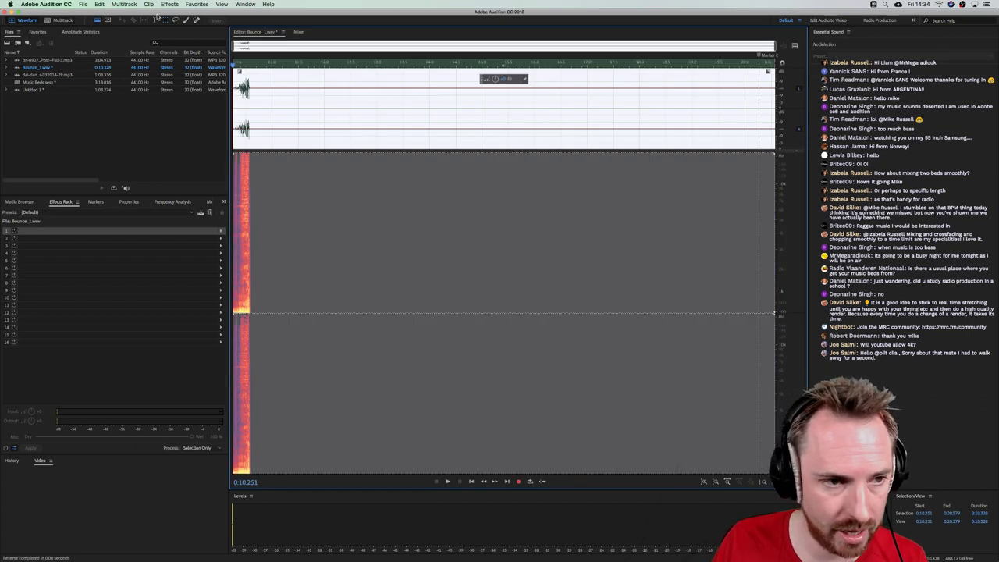
Preview and apply Studio Reverb with 0% dry and 100% wet output to the reversed Bounce_1.wav file
{"action": "left_click", "coordinate": [169, 4]}
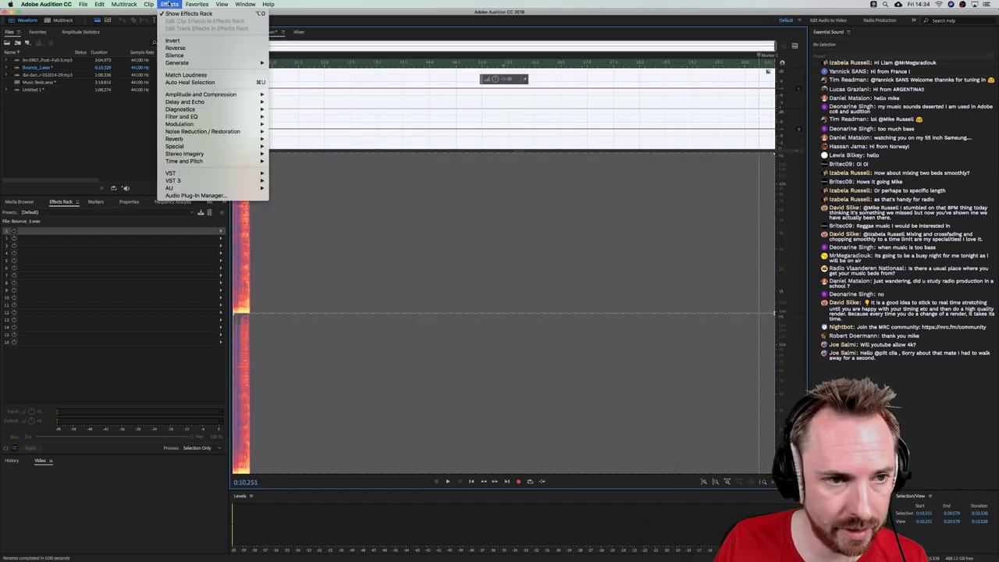
{"action": "mouse_move", "coordinate": [213, 139]}
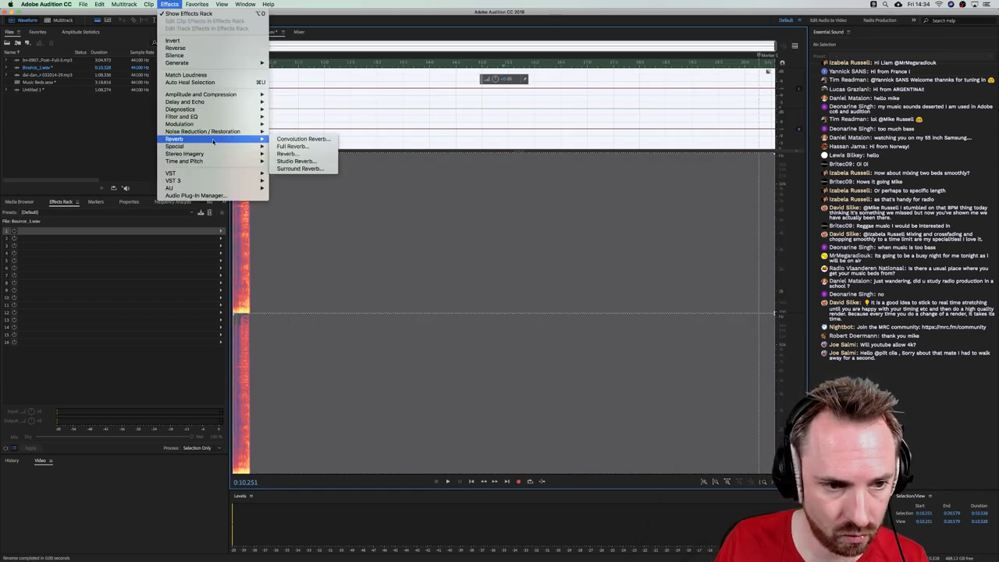
{"action": "left_click", "coordinate": [296, 161]}
{"action": "key", "text": "space"}
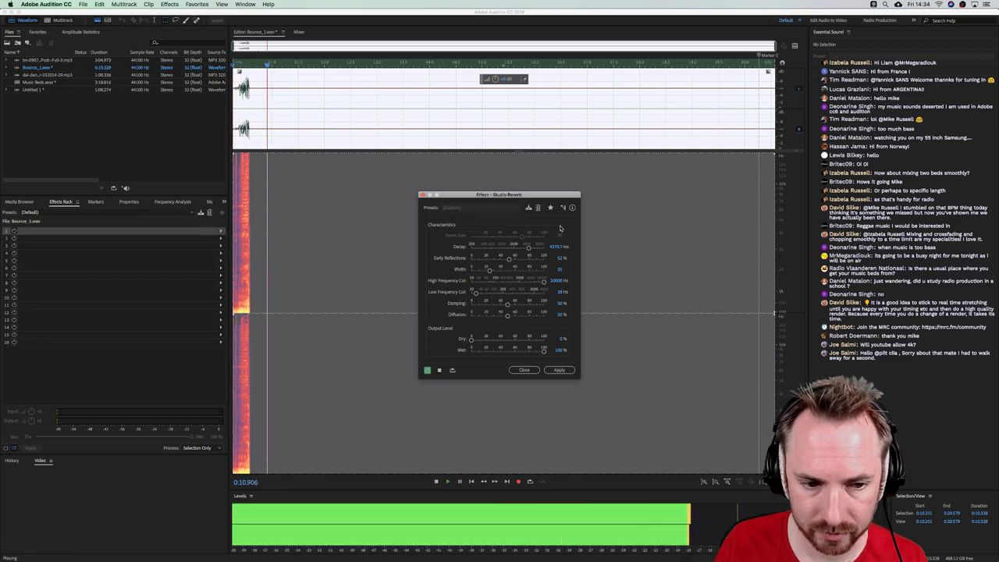
{"action": "key", "text": "space"}
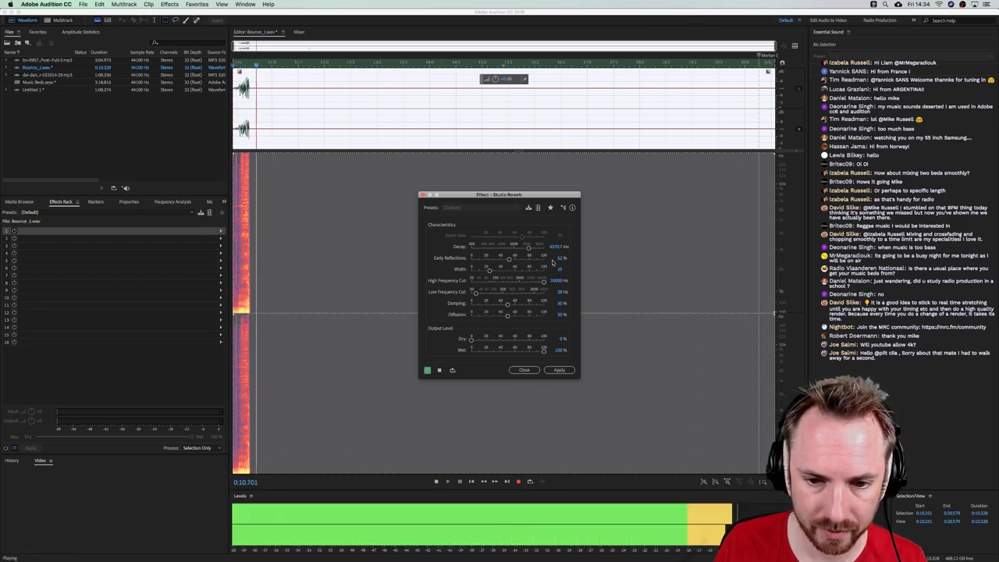
{"action": "left_click", "coordinate": [559, 369]}
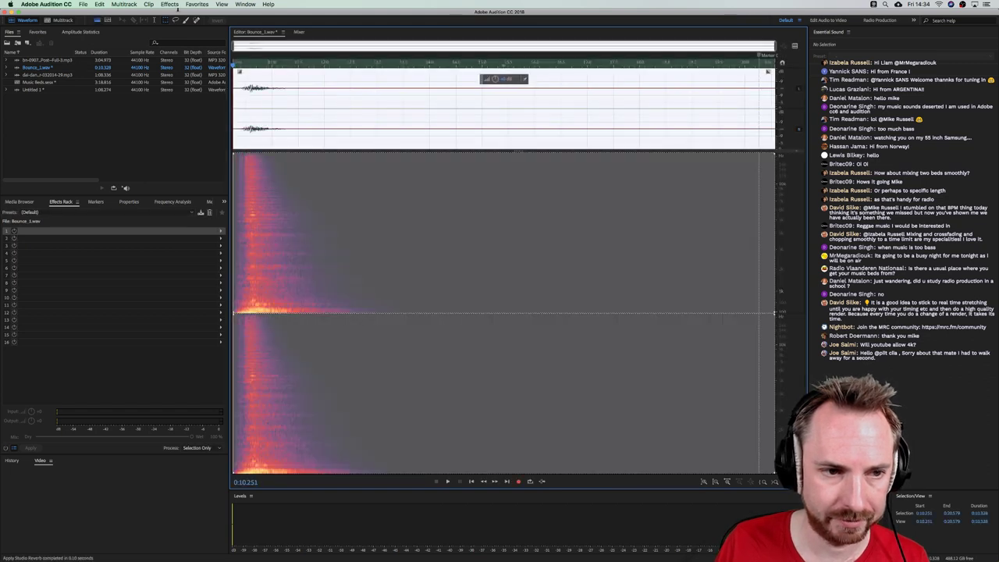
Normalize the reverbed Bounce_1.wav file to -0.1 dB and reverse it so the reverb tail swells into the hit
{"action": "left_click", "coordinate": [195, 5]}
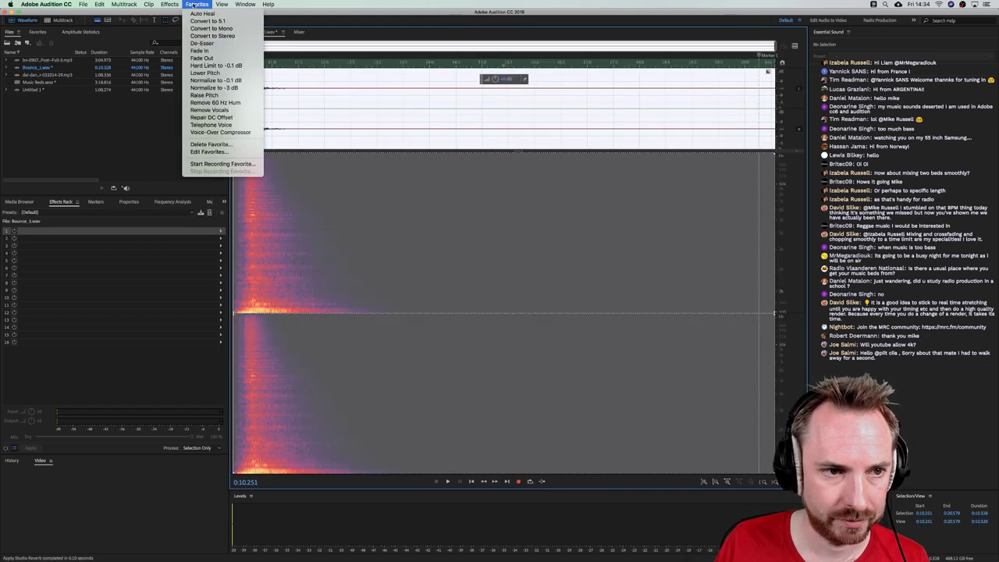
{"action": "left_click", "coordinate": [227, 81]}
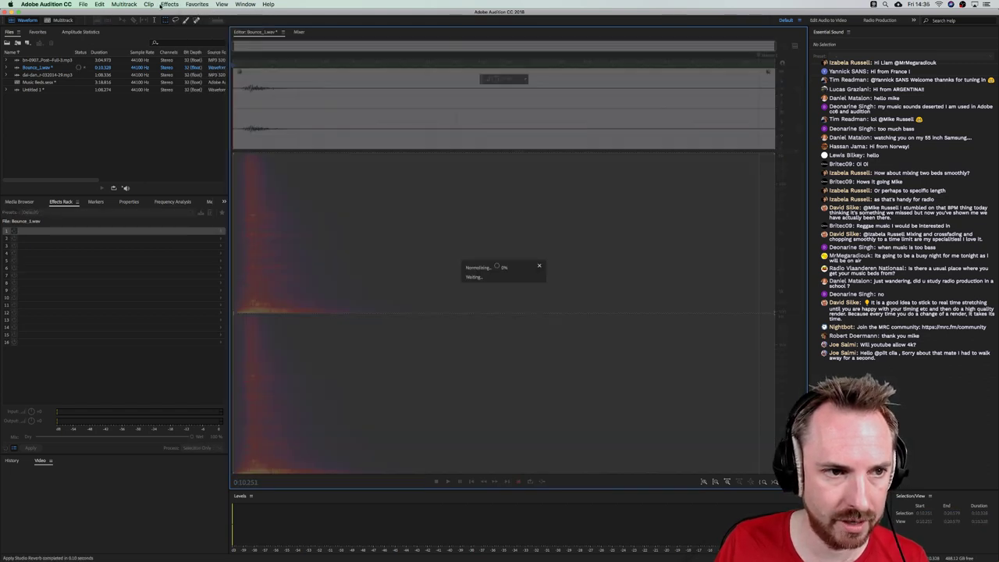
{"action": "left_click", "coordinate": [170, 4]}
{"action": "left_click", "coordinate": [175, 49]}
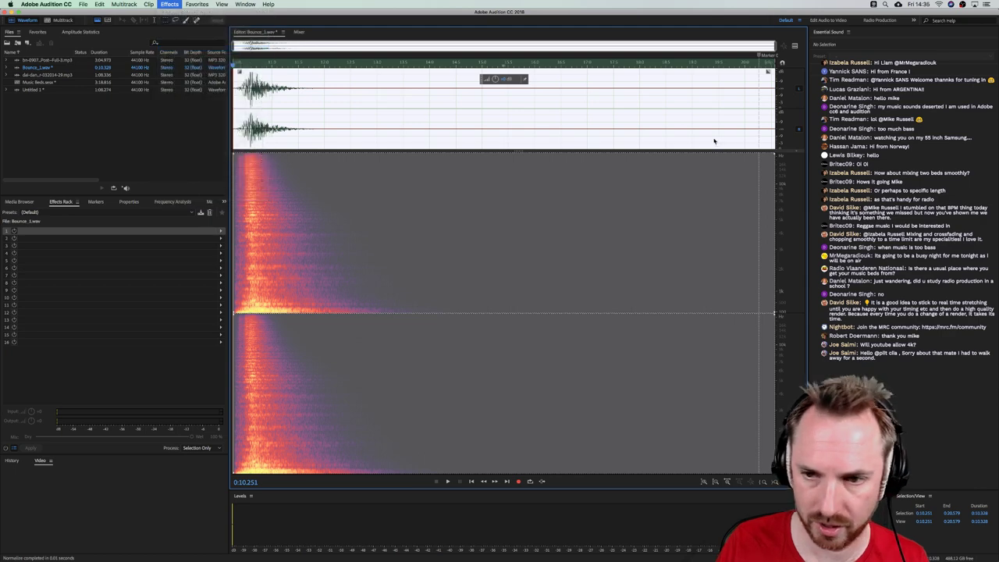
Preview the reverse-reverb swell near the end of Bounce_1.wav from a couple of different start points
{"action": "left_click", "coordinate": [718, 110]}
{"action": "key", "text": "space"}
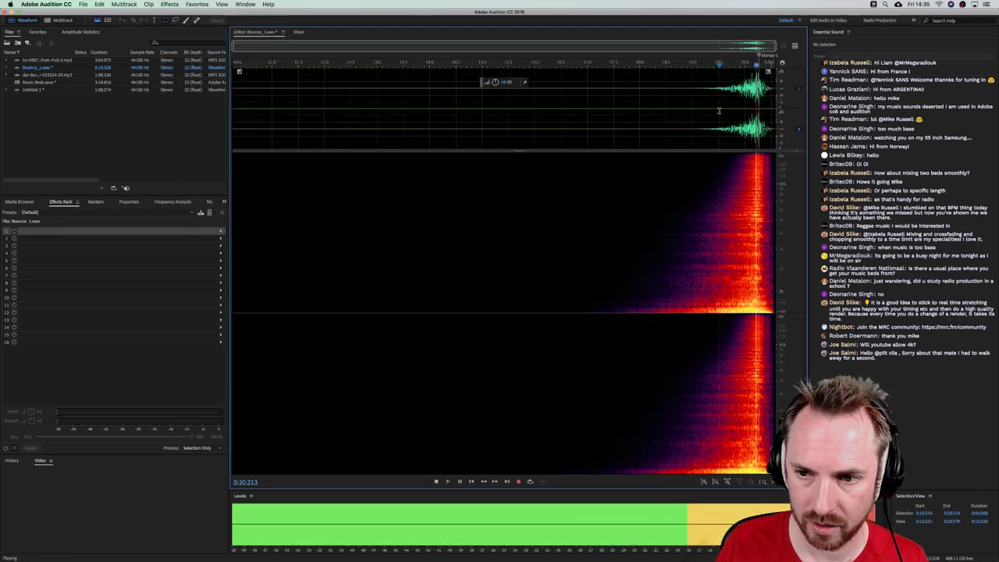
{"action": "key", "text": "space"}
{"action": "key", "text": "space"}
{"action": "left_click", "coordinate": [691, 96]}
{"action": "key", "text": "space"}
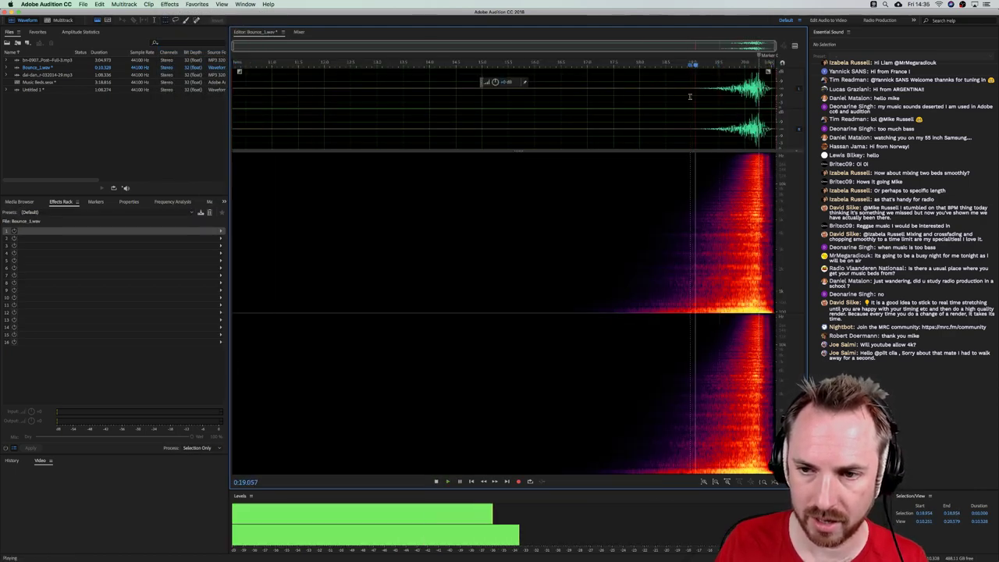
Return to the multitrack session and place Bounce_1.wav as a clip on the empty Bounce_1 track
{"action": "left_click", "coordinate": [62, 19]}
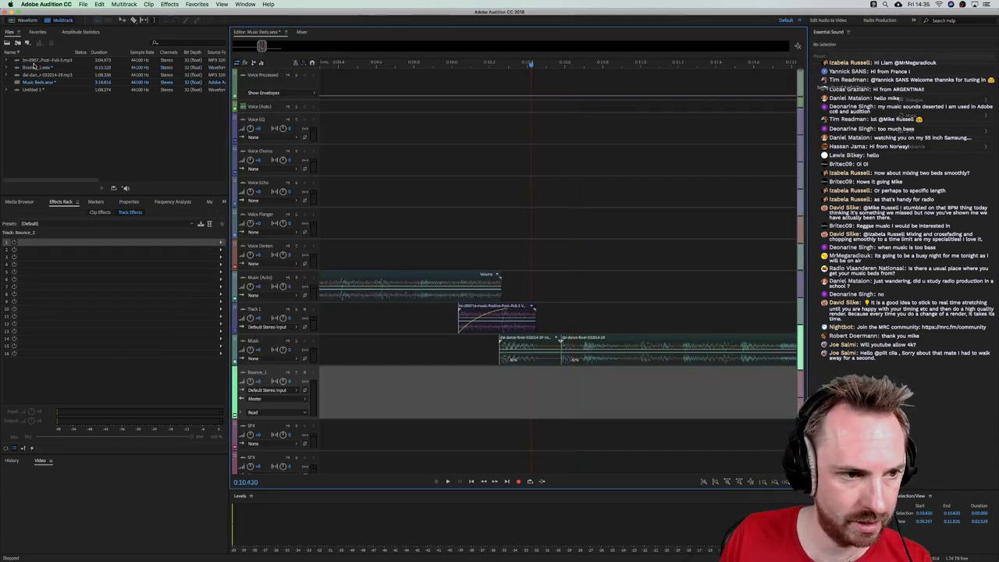
{"action": "left_click_drag", "start_coordinate": [34, 67], "coordinate": [309, 403]}
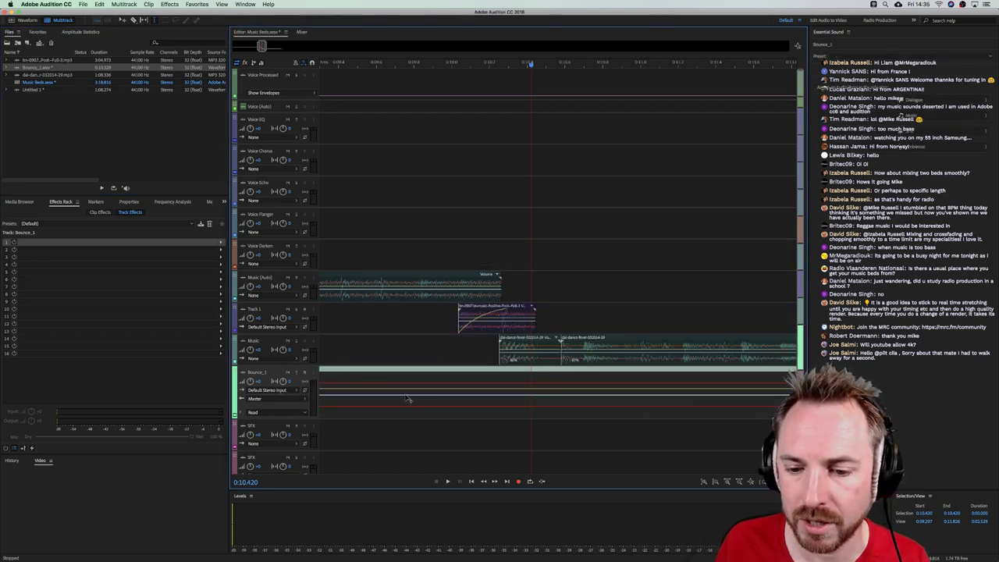
{"action": "scroll", "coordinate": [536, 62], "scroll_direction": "down", "scroll_amount": 8}
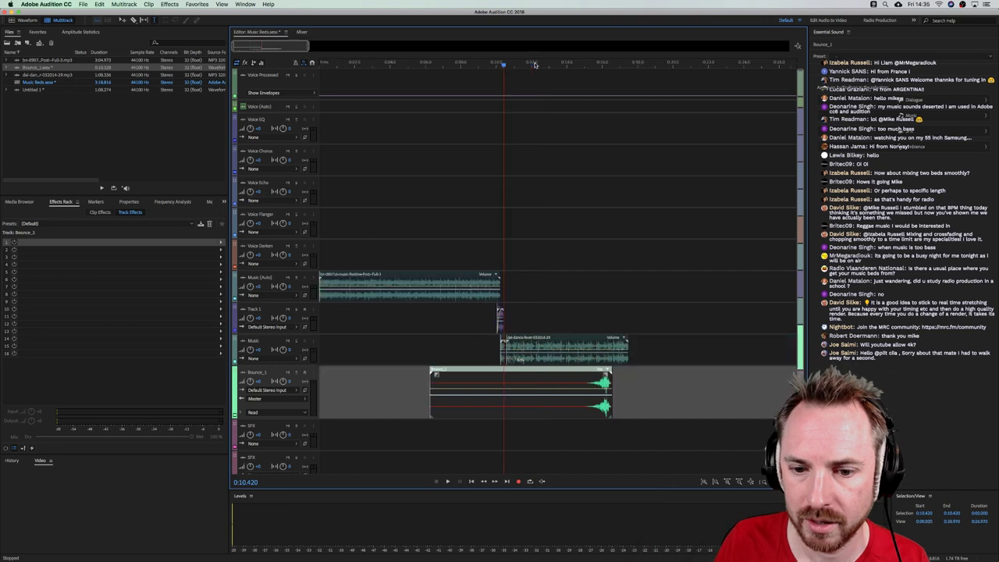
Move the Bounce_1 clip earlier so its marker lines up with the start of the dai-dance-fever clip at about 10.26 s
{"action": "left_click_drag", "start_coordinate": [463, 411], "coordinate": [407, 411]}
{"action": "scroll", "coordinate": [420, 66], "scroll_direction": "up", "scroll_amount": 6}
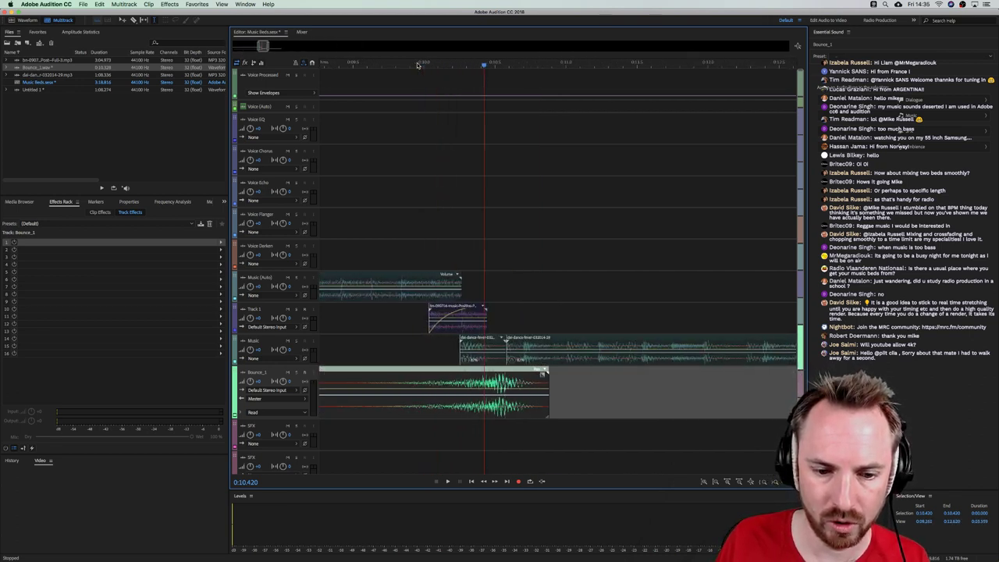
{"action": "left_click_drag", "start_coordinate": [587, 65], "coordinate": [601, 65]}
{"action": "left_click_drag", "start_coordinate": [773, 408], "coordinate": [606, 409]}
{"action": "scroll", "coordinate": [583, 65], "scroll_direction": "down", "scroll_amount": 8}
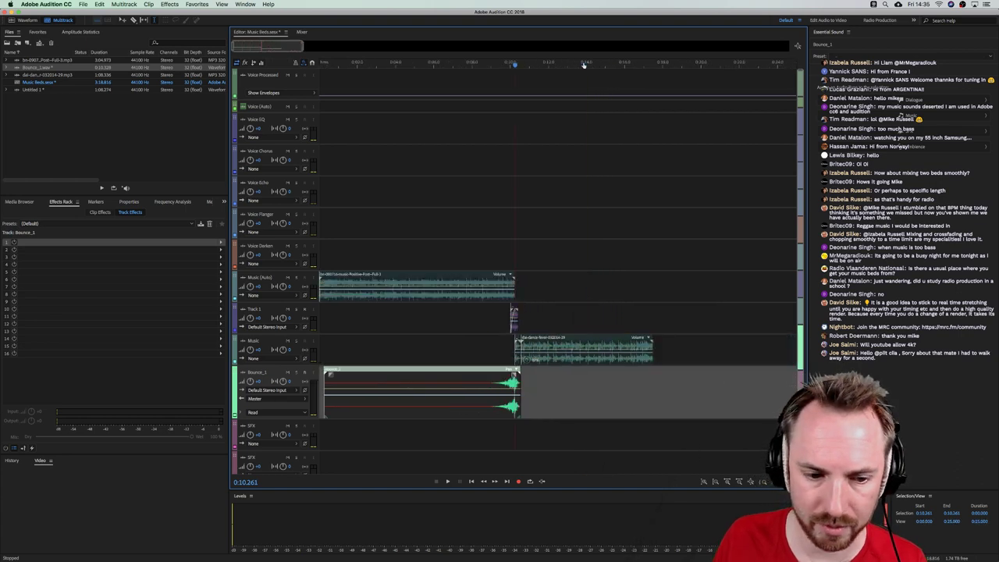
Play the transition between the two music beds from about 7.4 s with the reverse-reverb lead-in
{"action": "left_click", "coordinate": [460, 337]}
{"action": "key", "text": "space"}
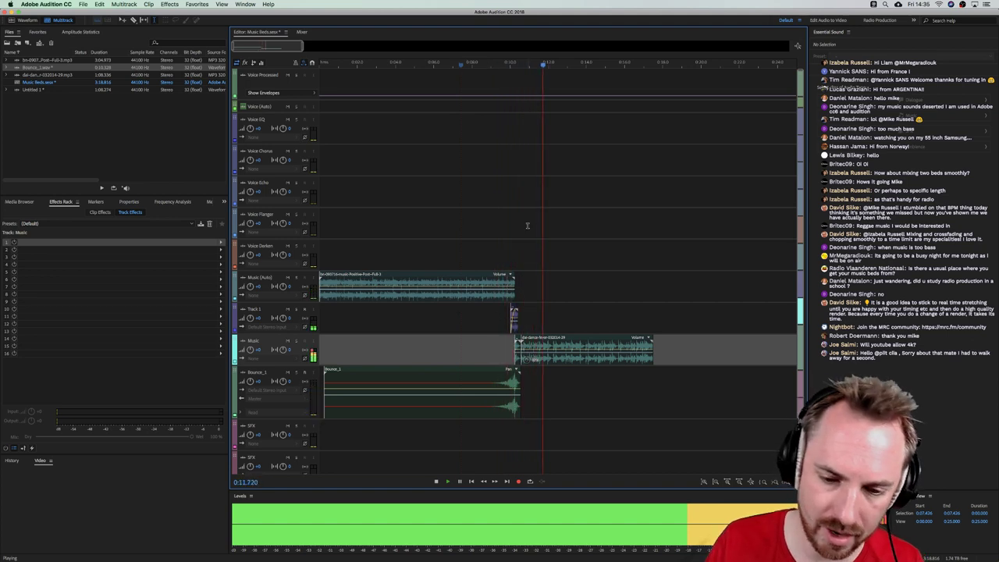
{"action": "key", "text": "space"}
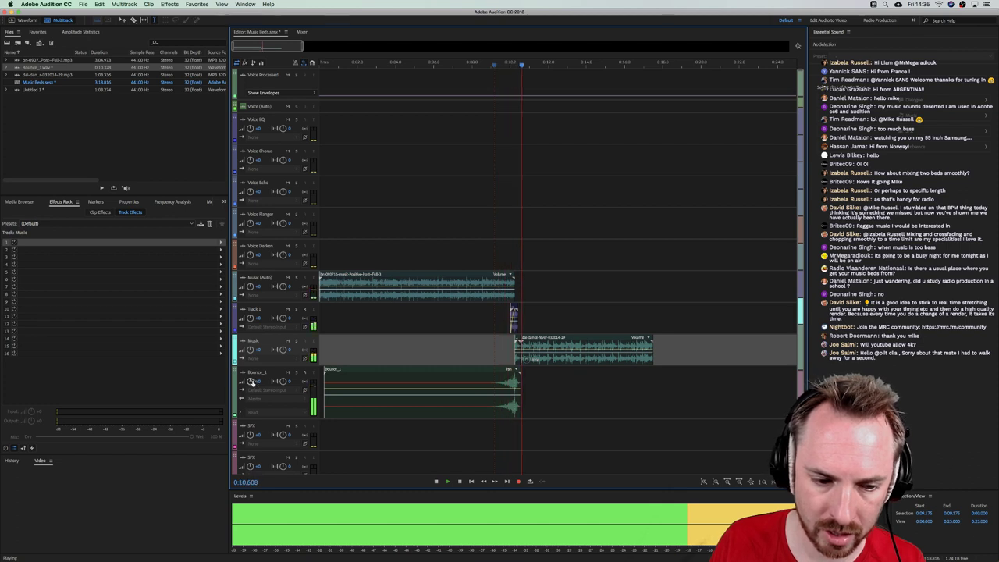
Lower the Bounce_1 track volume to -2.4 dB and replay the transition from about 9.2 s
{"action": "key", "text": "space"}
{"action": "left_click", "coordinate": [252, 381]}
{"action": "key", "text": "space"}
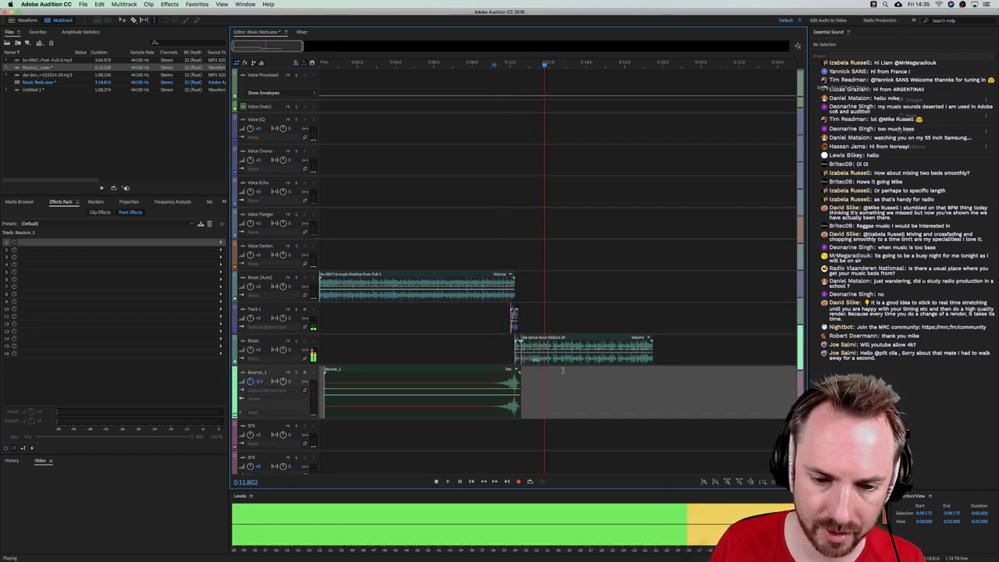
{"action": "key", "text": "space"}
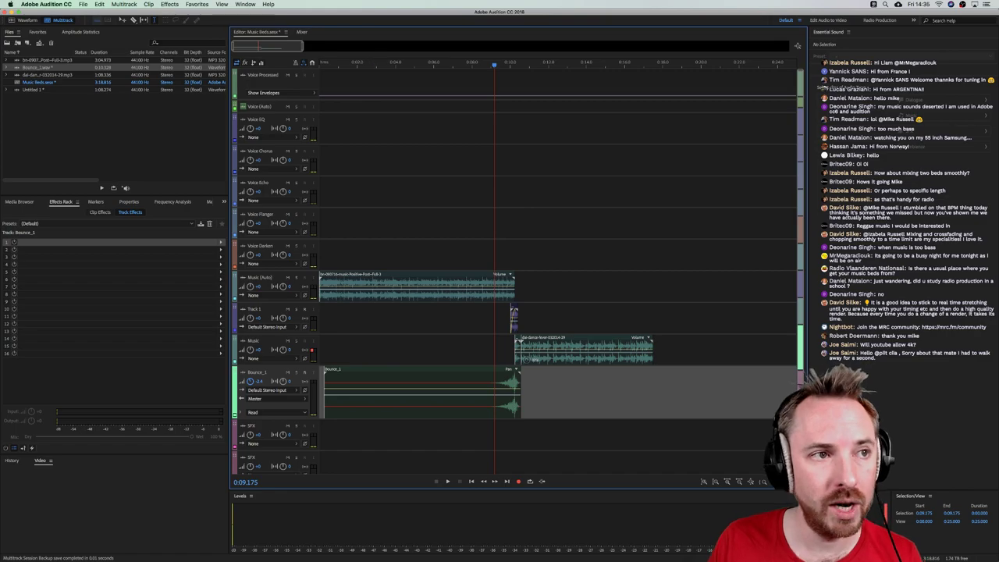
Switch to Chrome, go back to the YouTube channel page and search its videos for "izotope"
{"action": "key", "text": "super+Tab"}
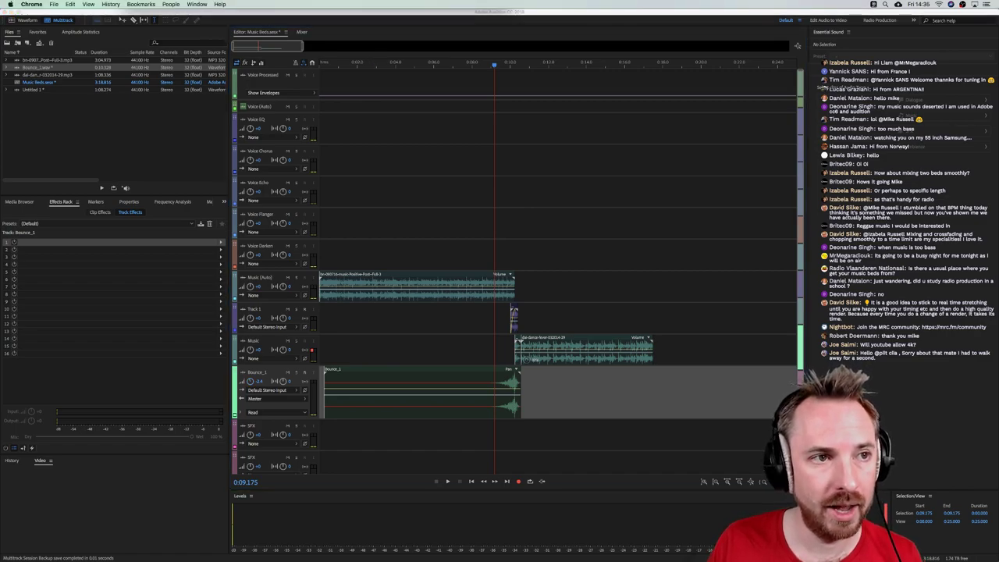
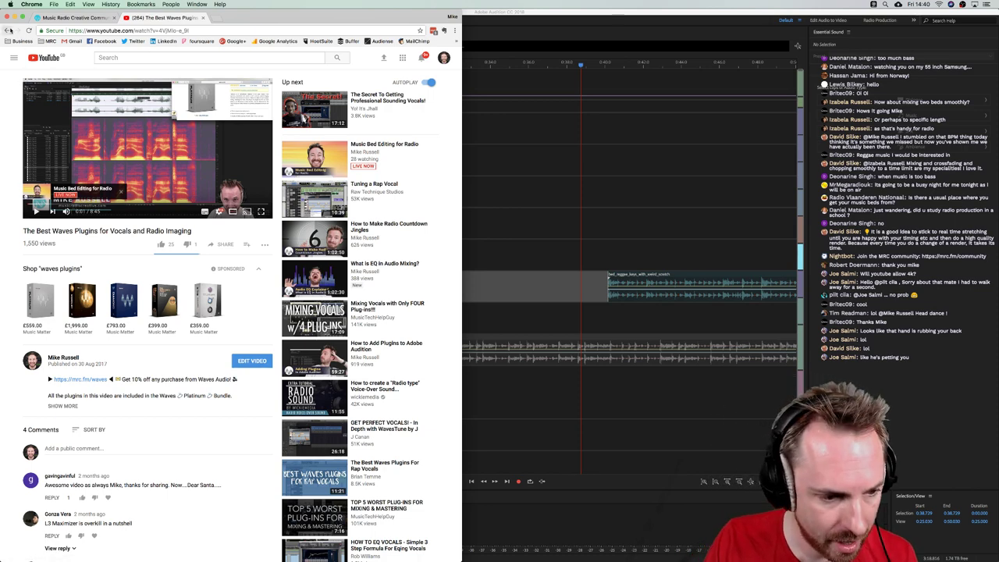
{"action": "left_click", "coordinate": [7, 31]}
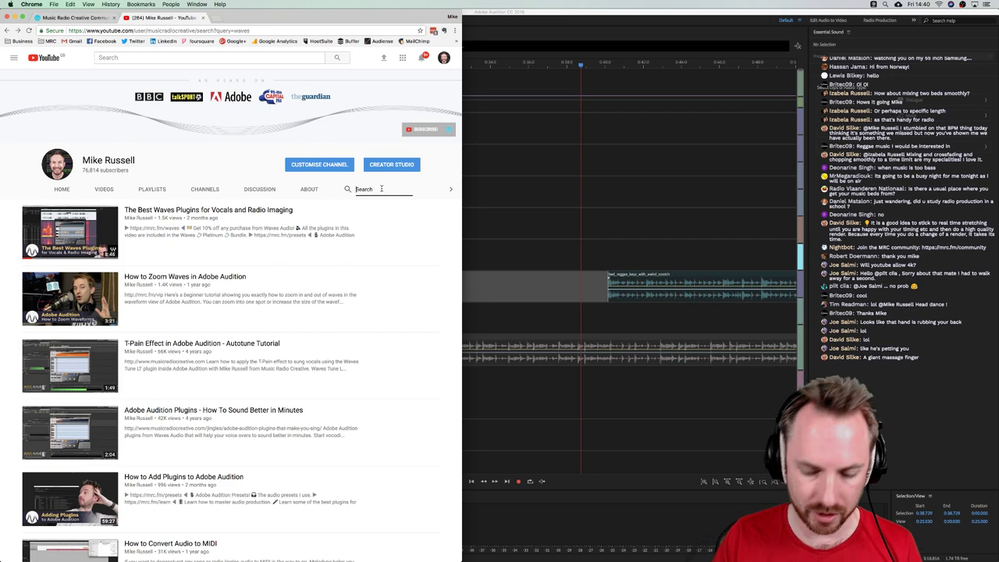
{"action": "type", "text": "zo"}
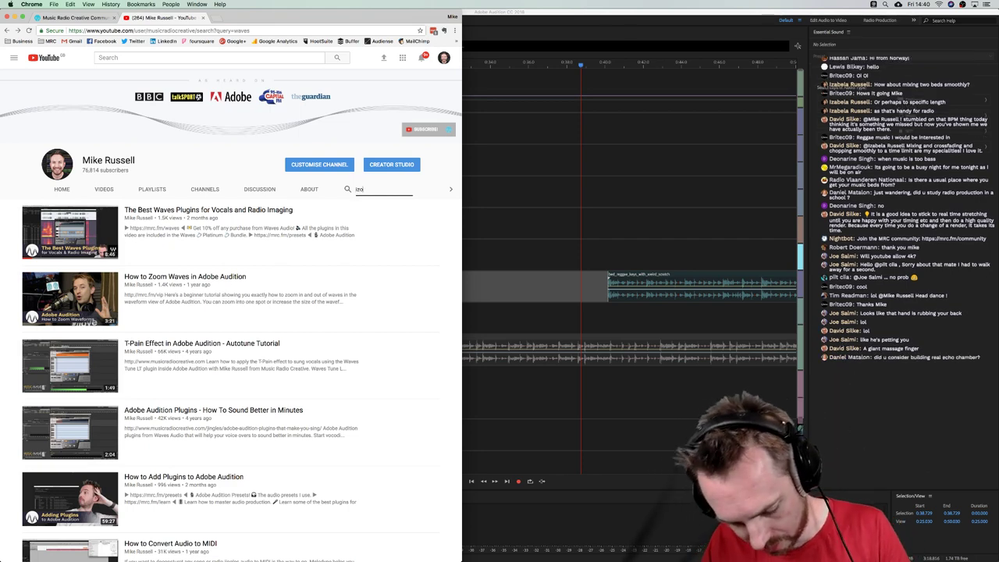
{"action": "type", "text": "tope"}
{"action": "key", "text": "Return"}
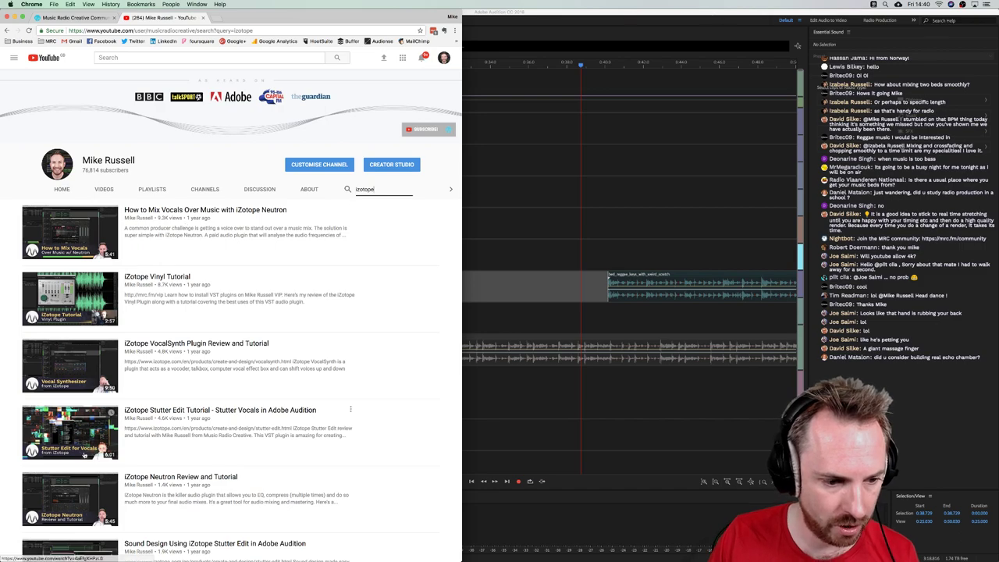
Look through the channel's izotope search results for plugin tutorials
{"action": "scroll", "coordinate": [160, 413], "scroll_direction": "down", "scroll_amount": 5}
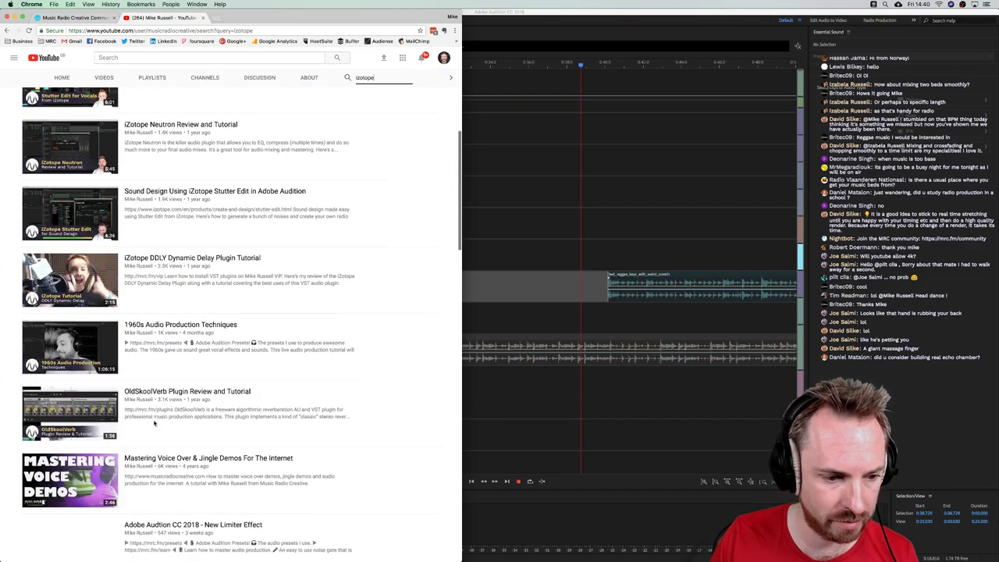
{"action": "scroll", "coordinate": [134, 278], "scroll_direction": "up", "scroll_amount": 3}
{"action": "scroll", "coordinate": [133, 278], "scroll_direction": "down", "scroll_amount": 10}
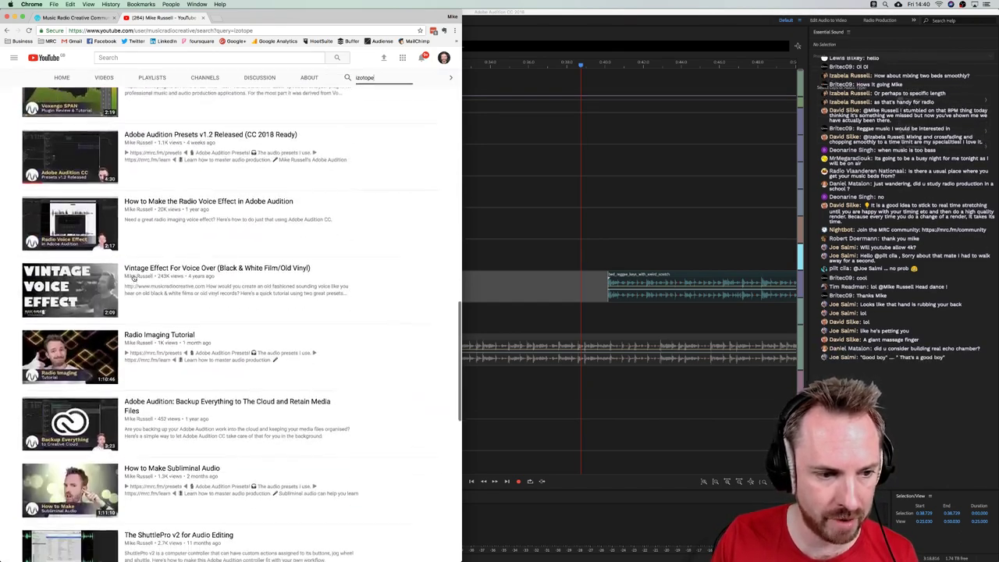
{"action": "scroll", "coordinate": [133, 278], "scroll_direction": "down", "scroll_amount": 6}
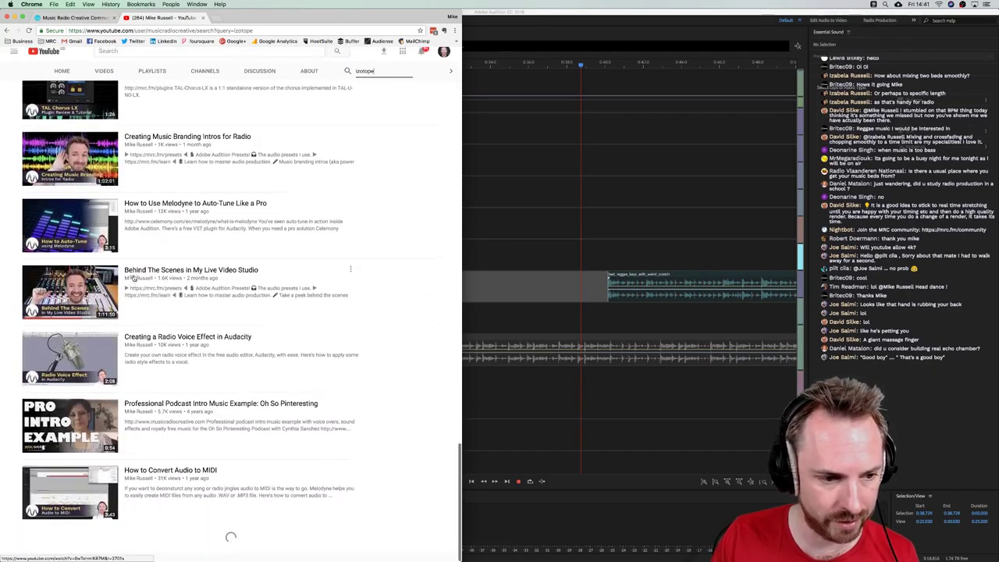
{"action": "scroll", "coordinate": [133, 278], "scroll_direction": "down", "scroll_amount": 7}
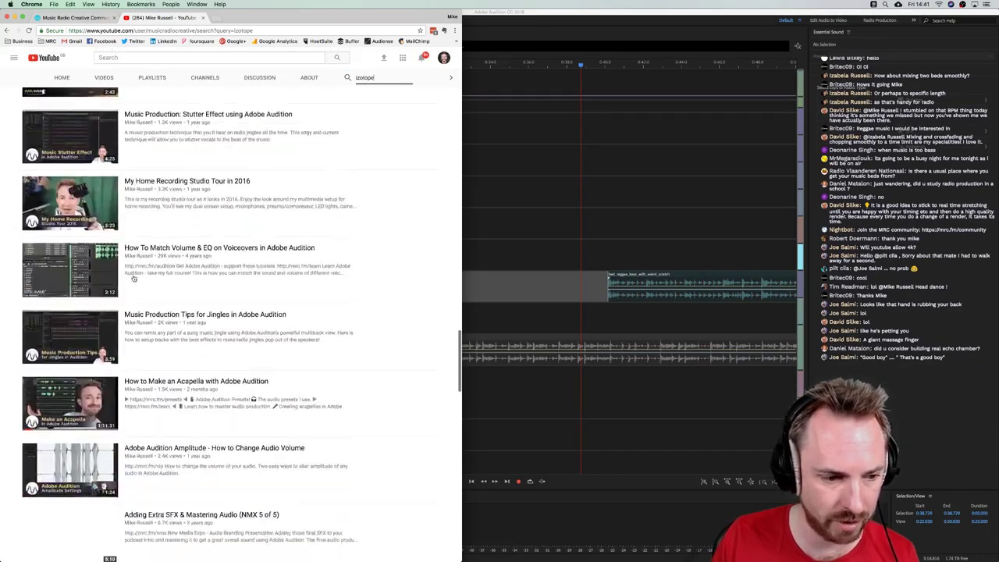
{"action": "scroll", "coordinate": [134, 278], "scroll_direction": "up", "scroll_amount": 20}
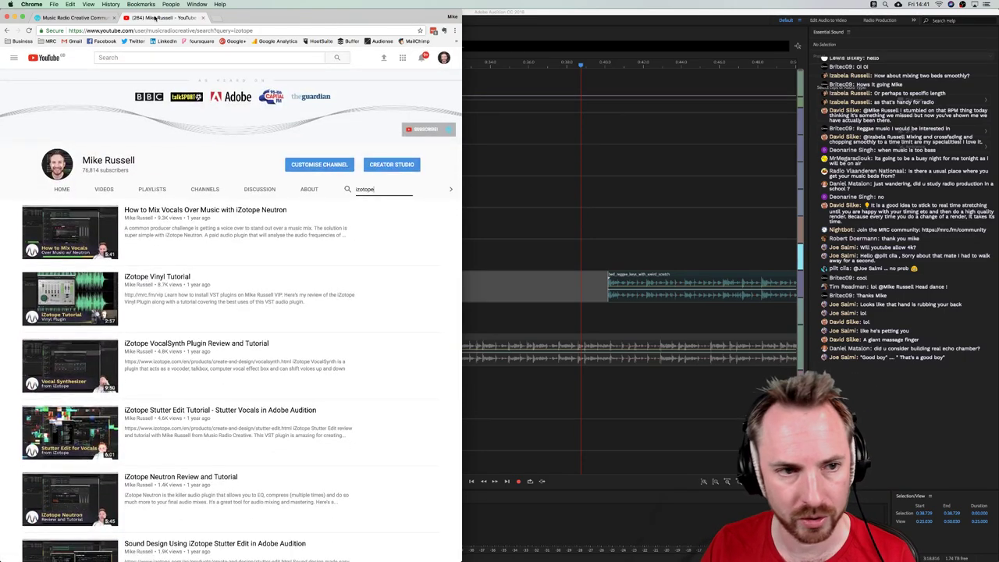
In the Music Radio Creative community, browse the Audio Production category and open its Audio Plugins topics
{"action": "left_click", "coordinate": [70, 18]}
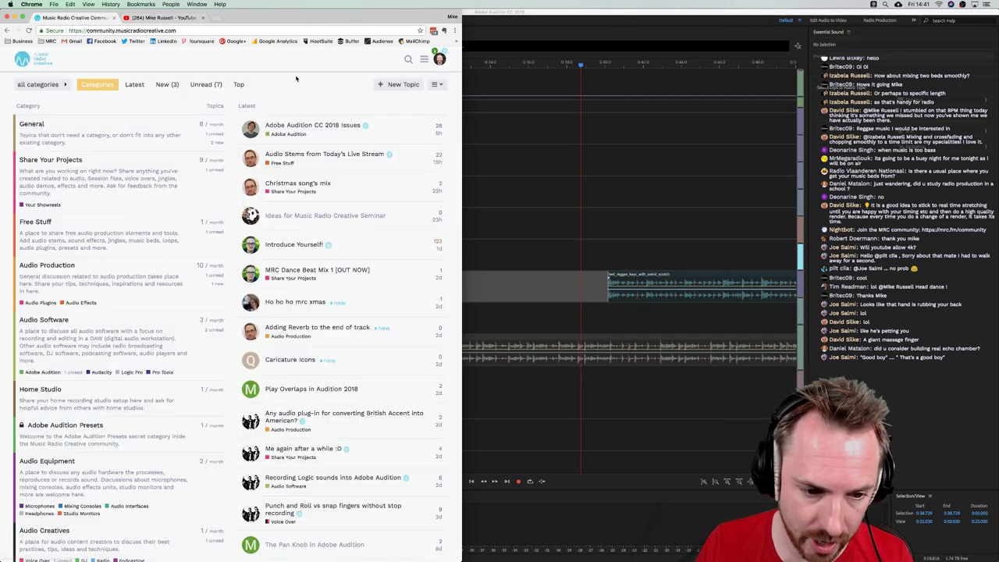
{"action": "left_click", "coordinate": [43, 84]}
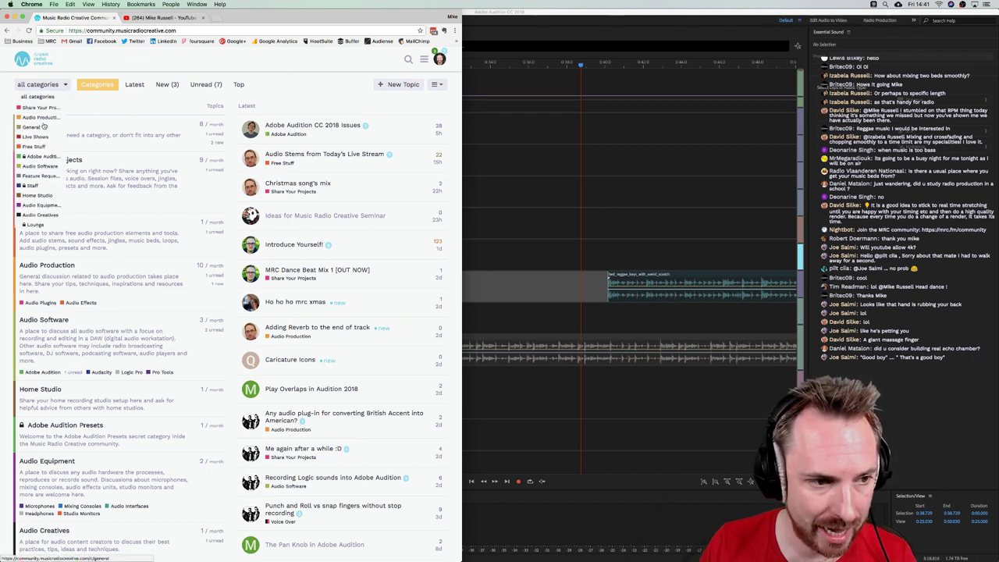
{"action": "left_click", "coordinate": [43, 118]}
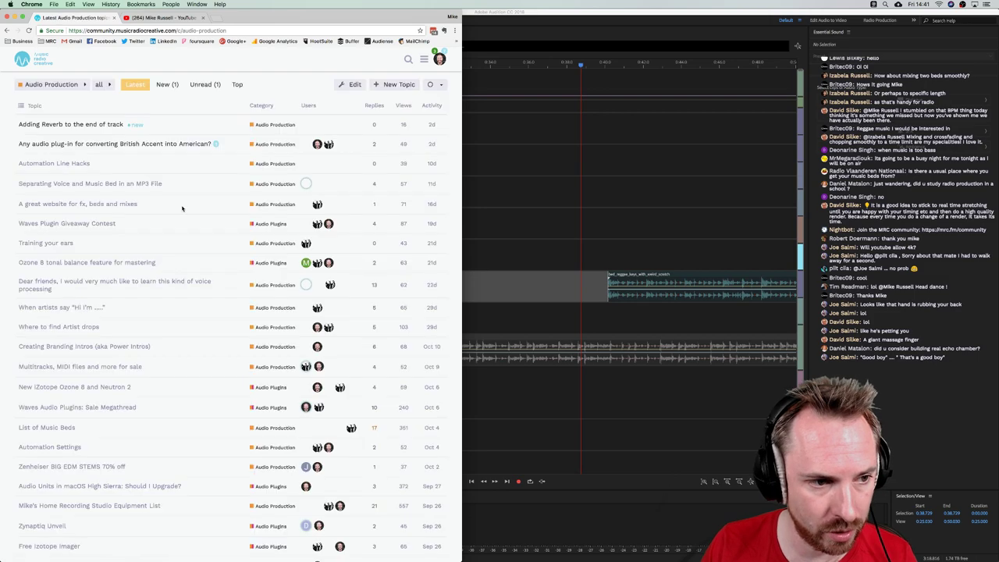
{"action": "left_click", "coordinate": [85, 84]}
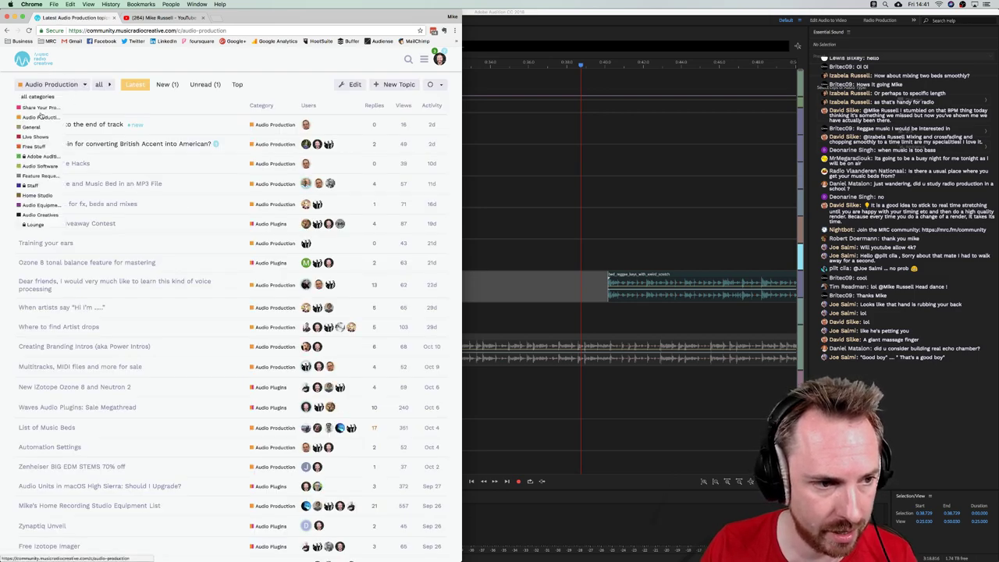
{"action": "left_click", "coordinate": [23, 62]}
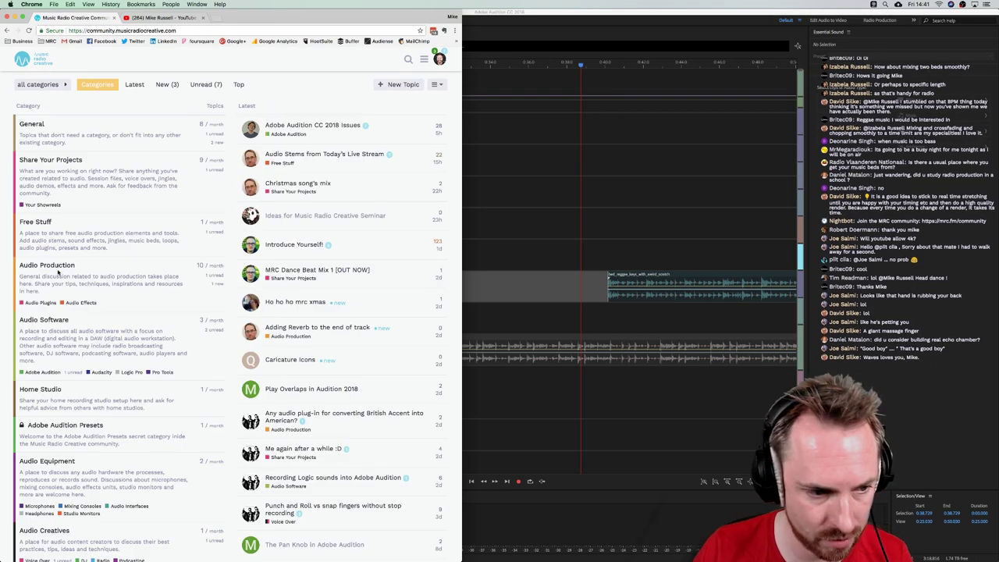
{"action": "left_click", "coordinate": [49, 302]}
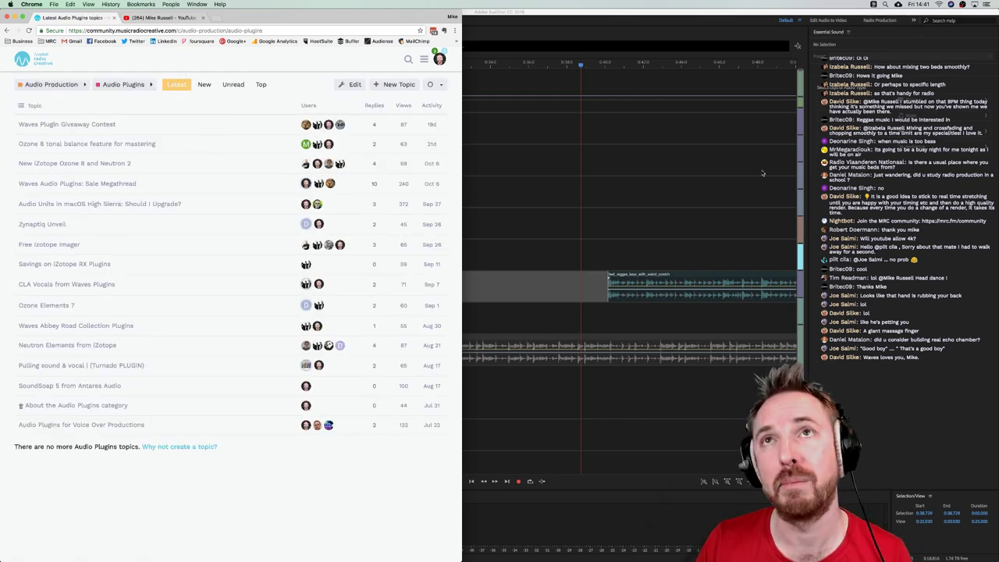
Switch back to Adobe Audition and look over the full clip arrangement of the Music Beds session
{"action": "left_click", "coordinate": [640, 149]}
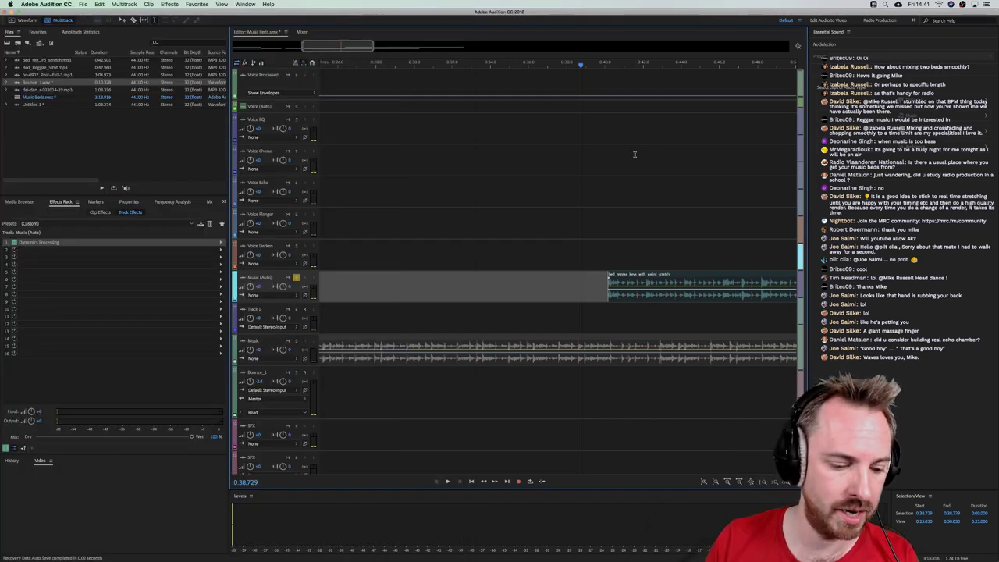
{"action": "key", "text": "super+Tab"}
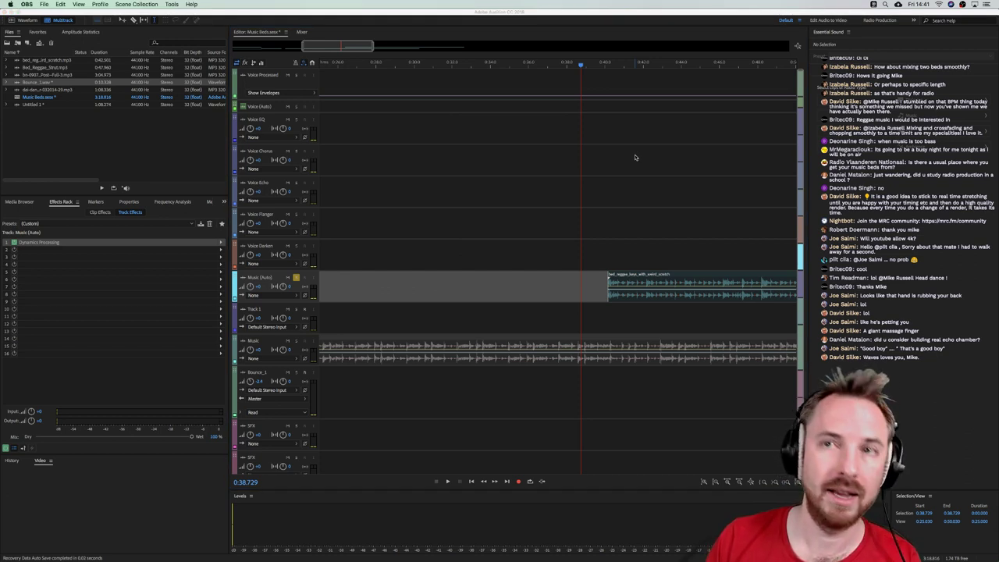
{"action": "left_click", "coordinate": [612, 192]}
{"action": "scroll", "coordinate": [531, 155], "scroll_direction": "left", "scroll_amount": 5}
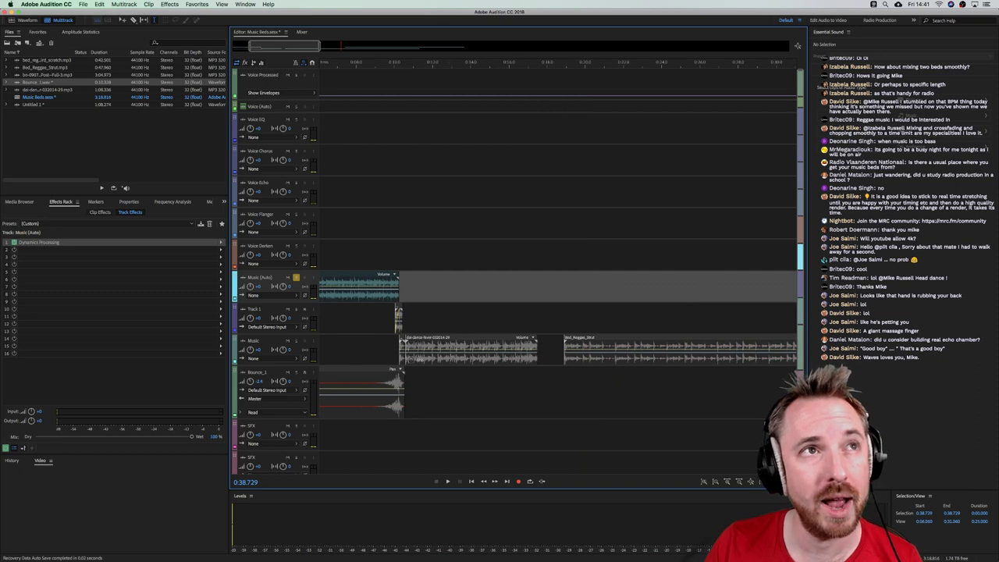
{"action": "key", "text": "super+Tab"}
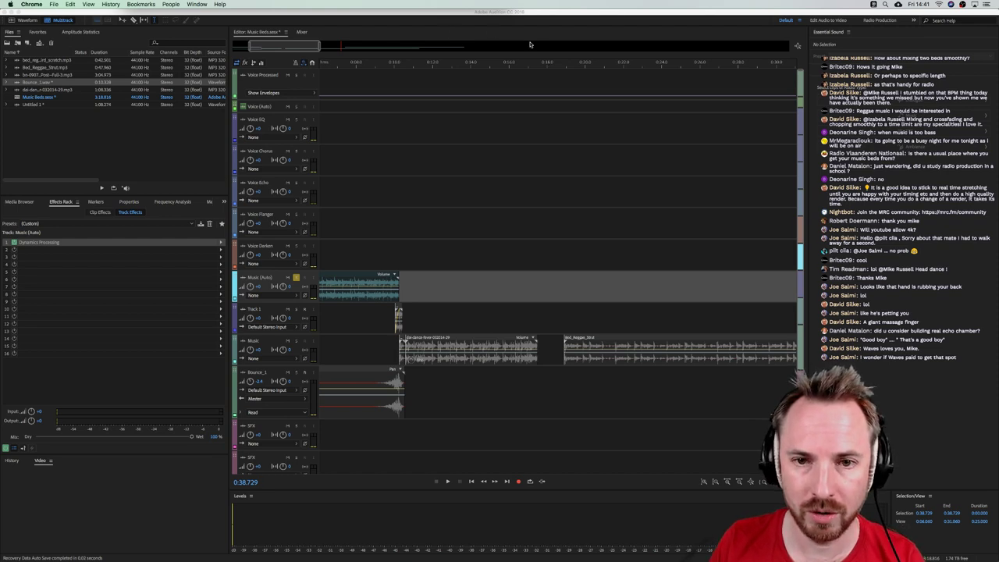
{"action": "scroll", "coordinate": [528, 68], "scroll_direction": "down", "scroll_amount": 6}
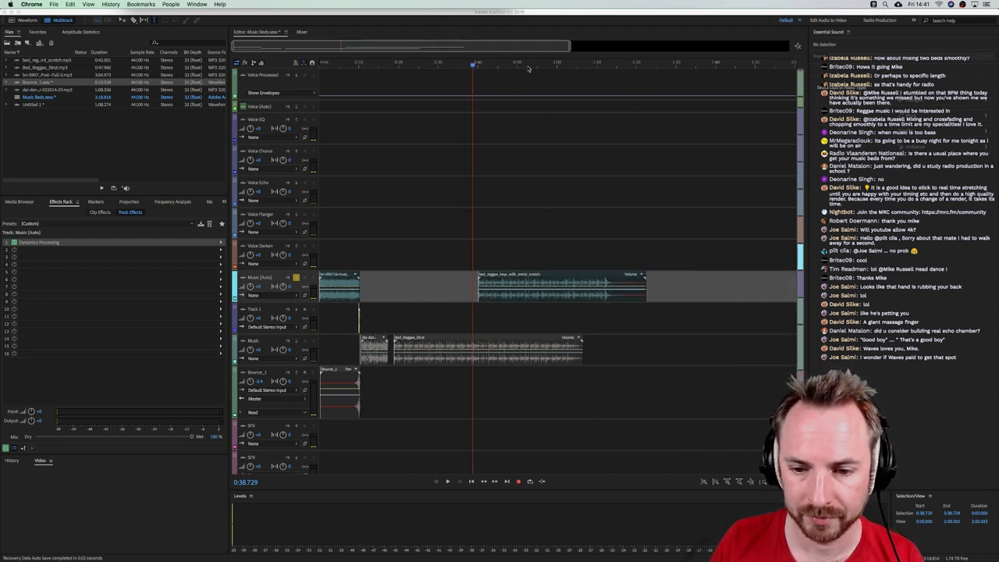
Delete every clip in the first 18 seconds of the session, keeping only the two reggae beds
{"action": "left_click", "coordinate": [379, 264]}
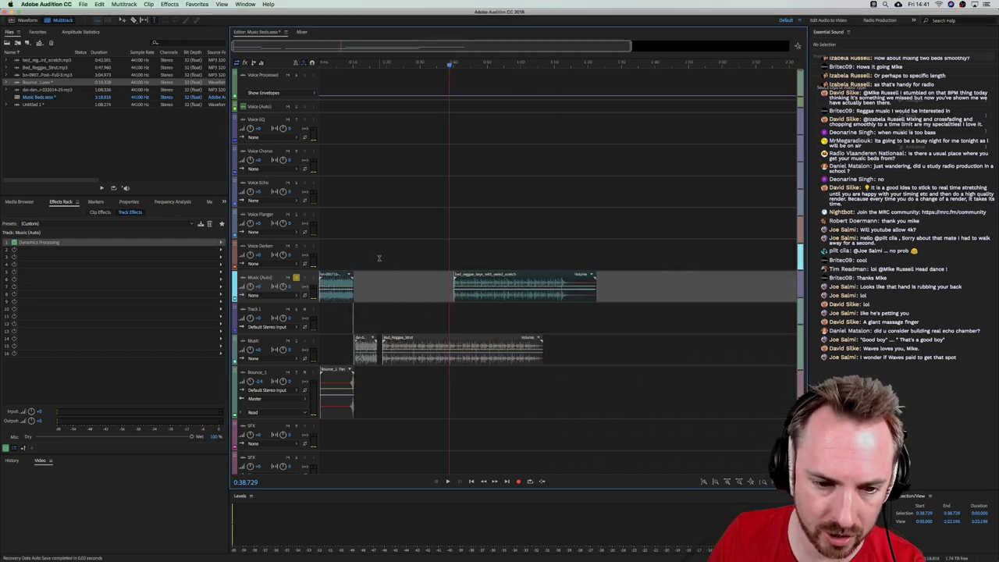
{"action": "left_click_drag", "start_coordinate": [379, 258], "coordinate": [319, 318]}
{"action": "key", "text": "Delete"}
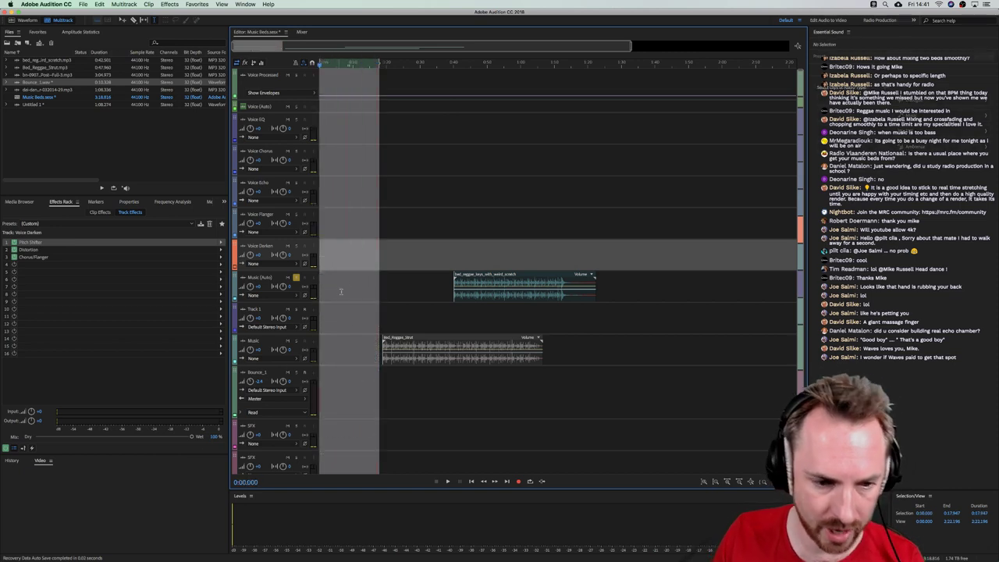
Move the reggae clips on the Music (Auto) and Music tracks so both begin at the session start
{"action": "left_click", "coordinate": [370, 291]}
{"action": "left_click_drag", "start_coordinate": [502, 289], "coordinate": [281, 357]}
{"action": "left_click", "coordinate": [341, 313]}
{"action": "left_click_drag", "start_coordinate": [394, 292], "coordinate": [293, 287]}
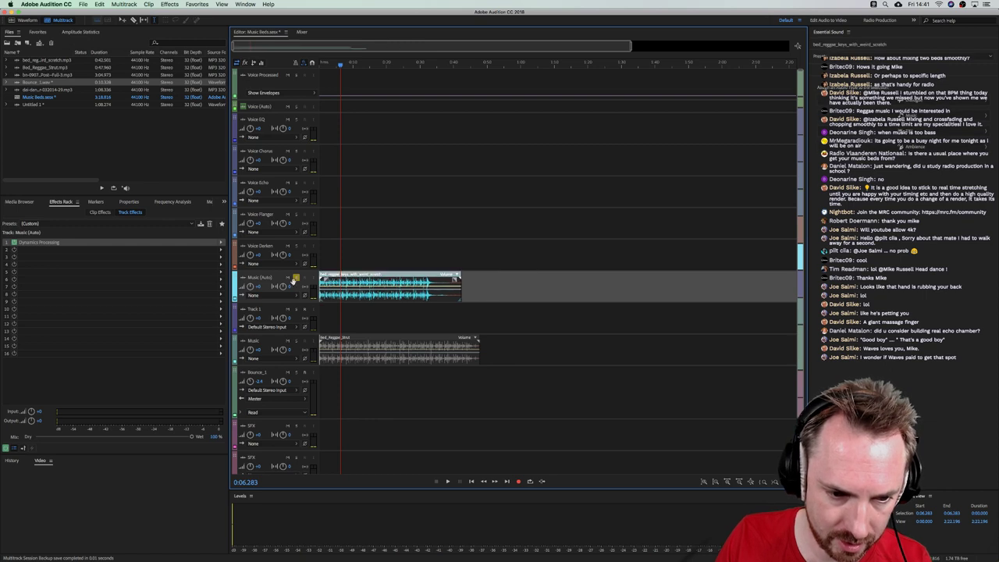
Solo the Music (Auto) track and play its opening from the start to judge where its first bar ends
{"action": "left_click", "coordinate": [317, 65]}
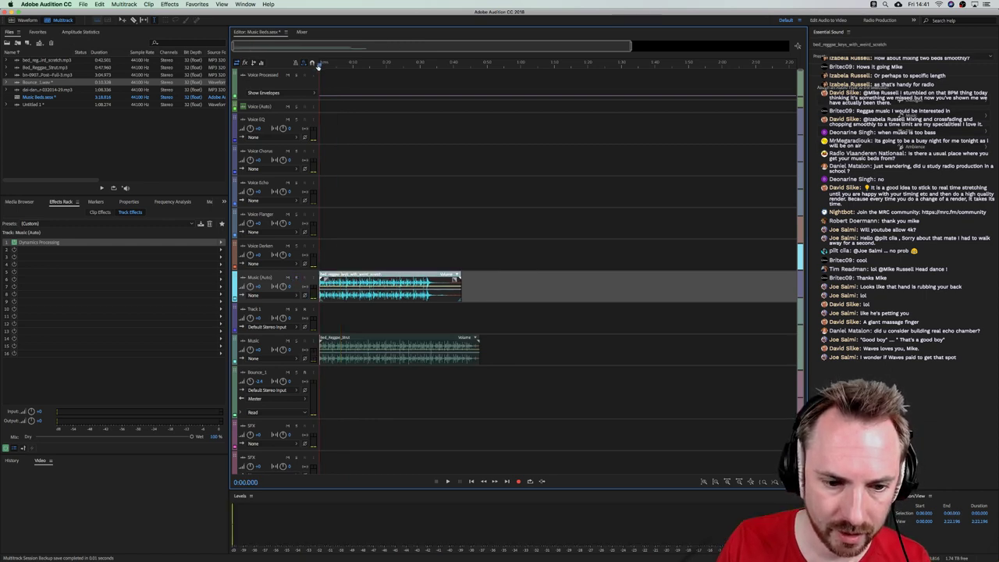
{"action": "scroll", "coordinate": [320, 62], "scroll_direction": "up", "scroll_amount": 10}
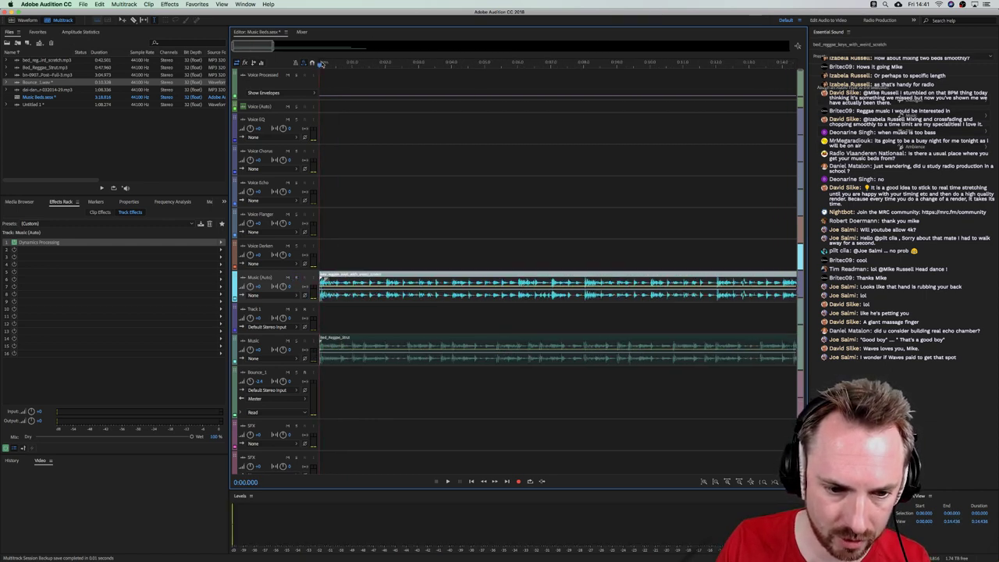
{"action": "left_click", "coordinate": [332, 312]}
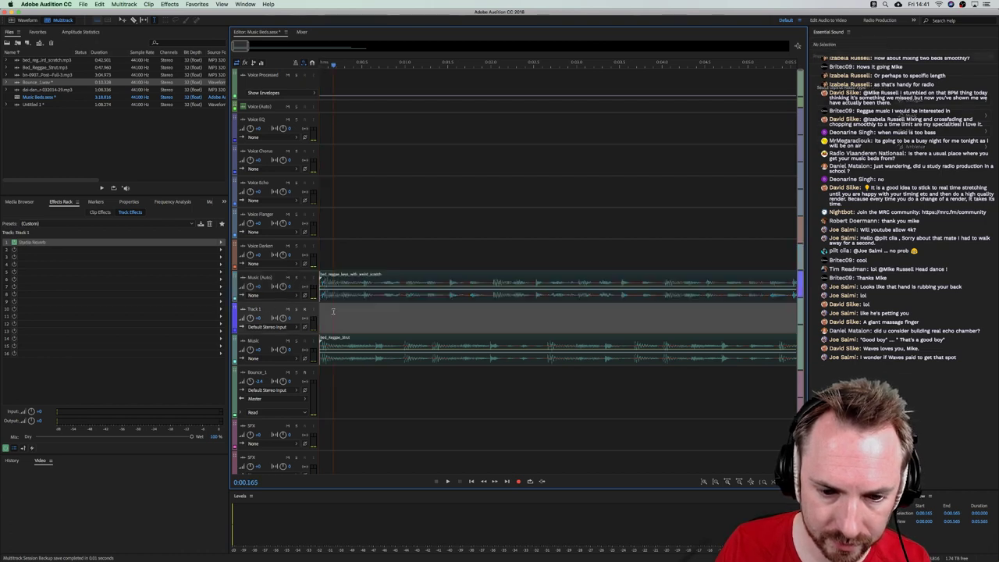
{"action": "key", "text": "space"}
{"action": "left_click", "coordinate": [297, 278]}
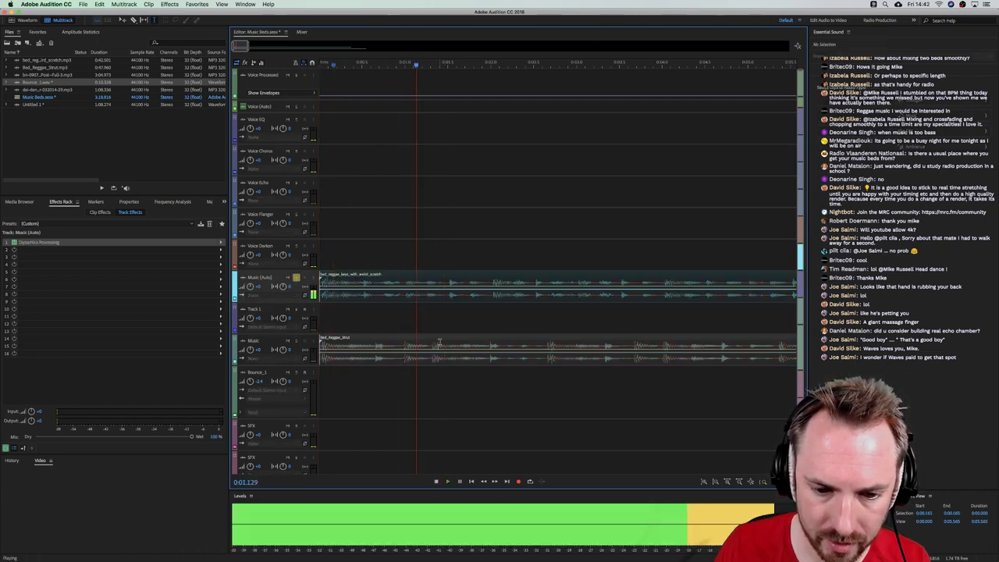
{"action": "left_click", "coordinate": [488, 351]}
{"action": "key", "text": "space"}
{"action": "left_click", "coordinate": [319, 66]}
{"action": "key", "text": "space"}
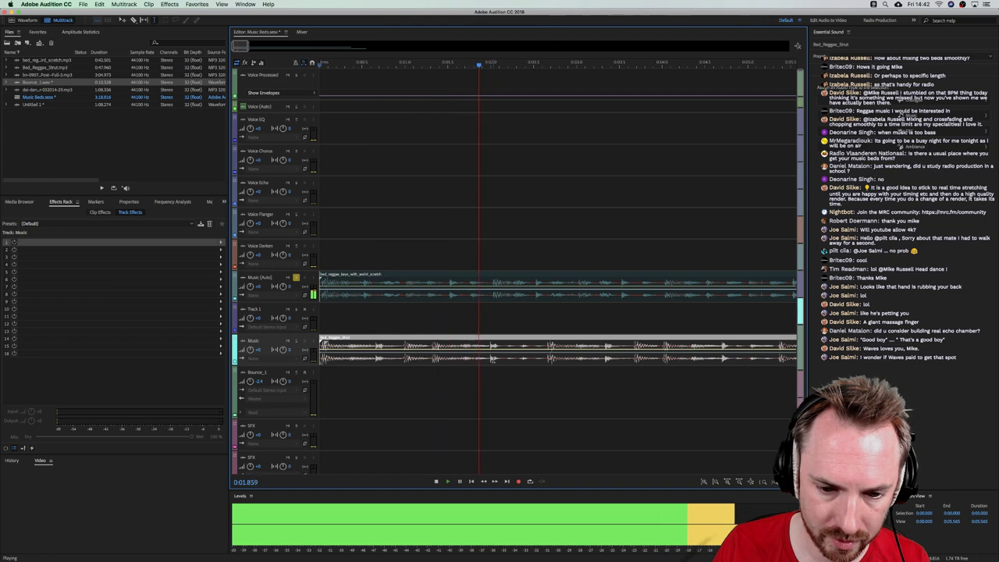
Cut the Reggae Strut clip on the Music track at about 2 seconds and delete the rest
{"action": "key", "text": "space"}
{"action": "left_click_drag", "start_coordinate": [493, 359], "coordinate": [543, 358]}
{"action": "key", "text": "Delete"}
{"action": "left_click", "coordinate": [538, 378]}
{"action": "left_click", "coordinate": [565, 356]}
{"action": "key", "text": "Delete"}
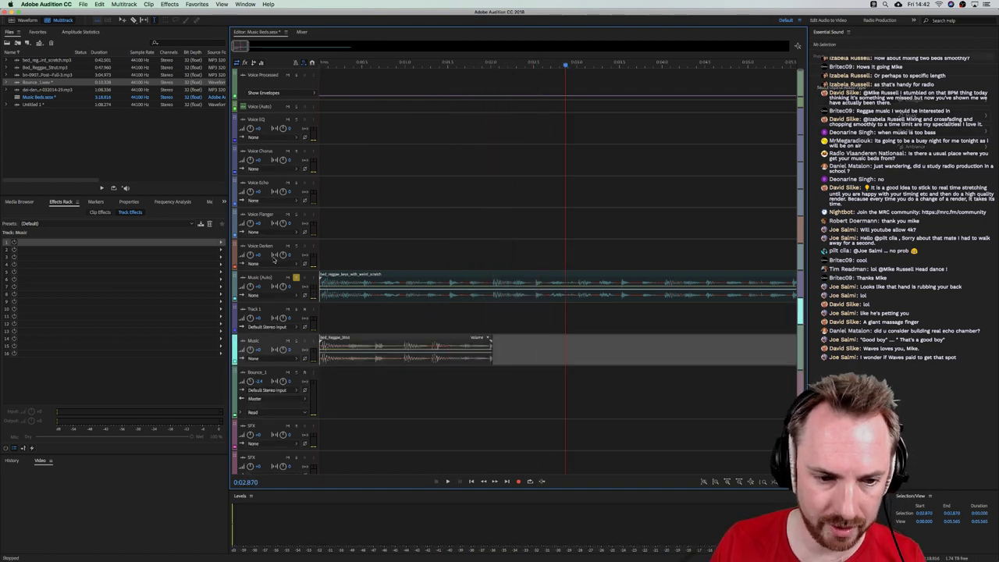
Solo the Music track in place of Music (Auto) and play the Reggae Strut opening to check its bar length
{"action": "left_click", "coordinate": [296, 278]}
{"action": "left_click", "coordinate": [296, 341]}
{"action": "left_click", "coordinate": [334, 64]}
{"action": "key", "text": "space"}
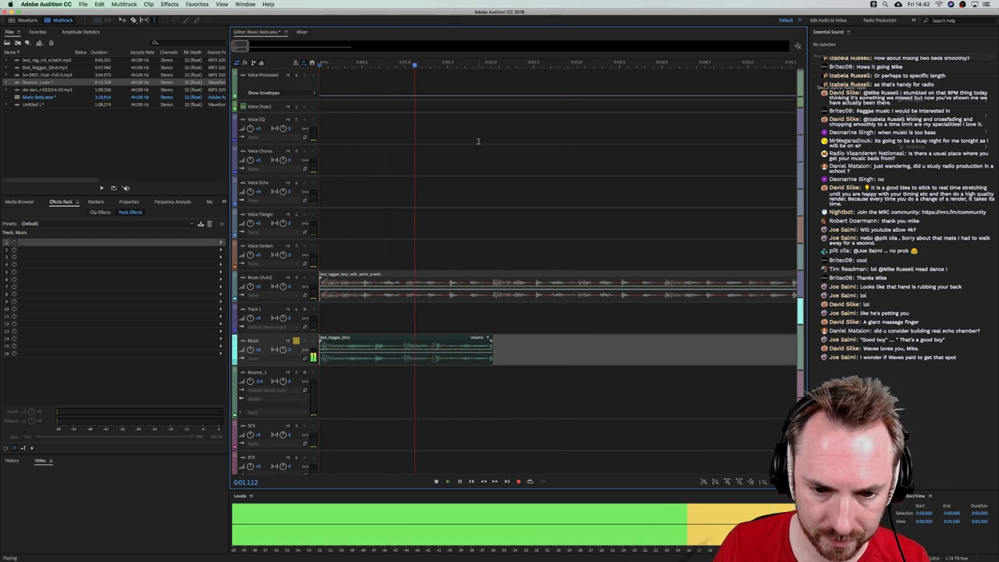
{"action": "key", "text": "space"}
{"action": "key", "text": "space"}
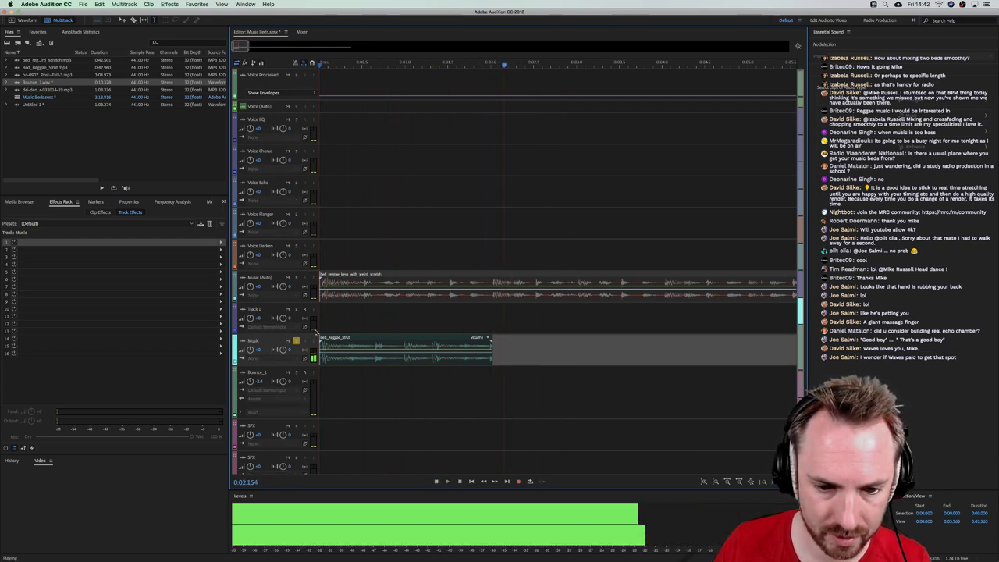
{"action": "left_click", "coordinate": [481, 316]}
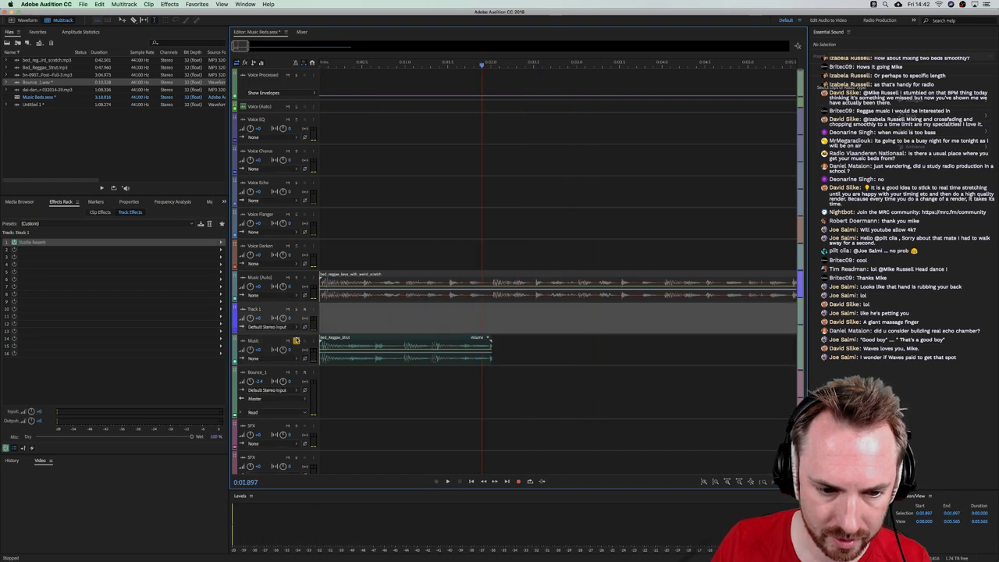
{"action": "left_click", "coordinate": [296, 340]}
{"action": "left_click", "coordinate": [297, 341]}
{"action": "key", "text": "space"}
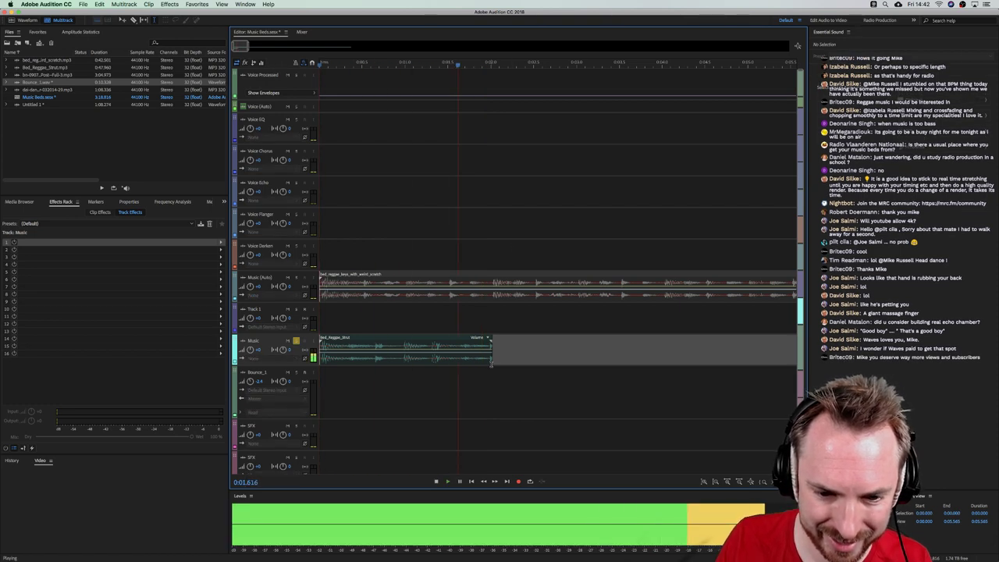
Lengthen the Reggae Strut clip to include its next downbeat, replay it, and cut it at about 2.7 seconds
{"action": "key", "text": "space"}
{"action": "left_click_drag", "start_coordinate": [490, 353], "coordinate": [571, 355]}
{"action": "key", "text": "space"}
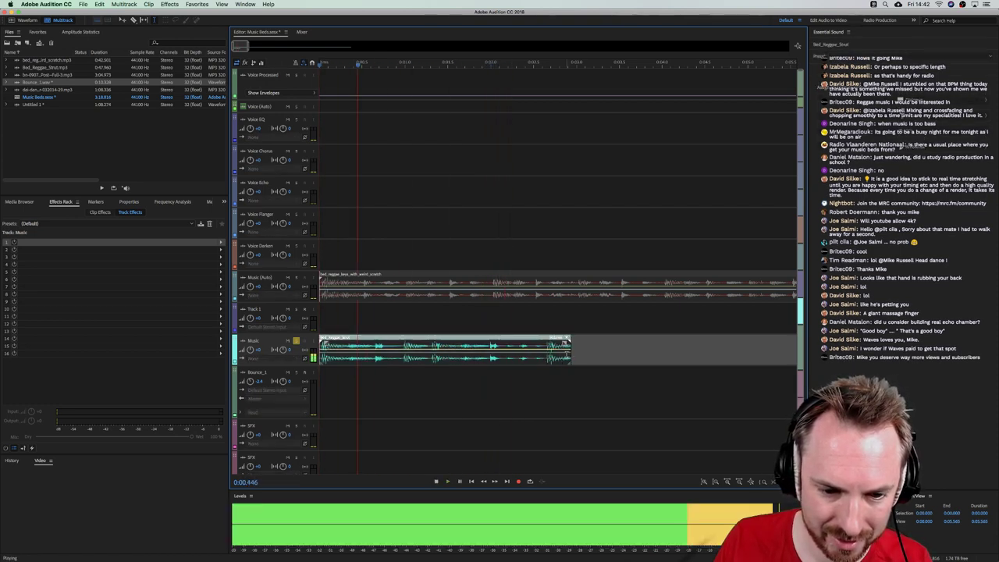
{"action": "key", "text": "space"}
{"action": "left_click_drag", "start_coordinate": [550, 356], "coordinate": [604, 357]}
{"action": "key", "text": "Delete"}
Cut the reggae keys clip on the Music (Auto) track at about 2 seconds and delete the remainder
{"action": "left_click_drag", "start_coordinate": [495, 296], "coordinate": [579, 299]}
{"action": "key", "text": "Delete"}
{"action": "left_click", "coordinate": [607, 299]}
{"action": "key", "text": "Delete"}
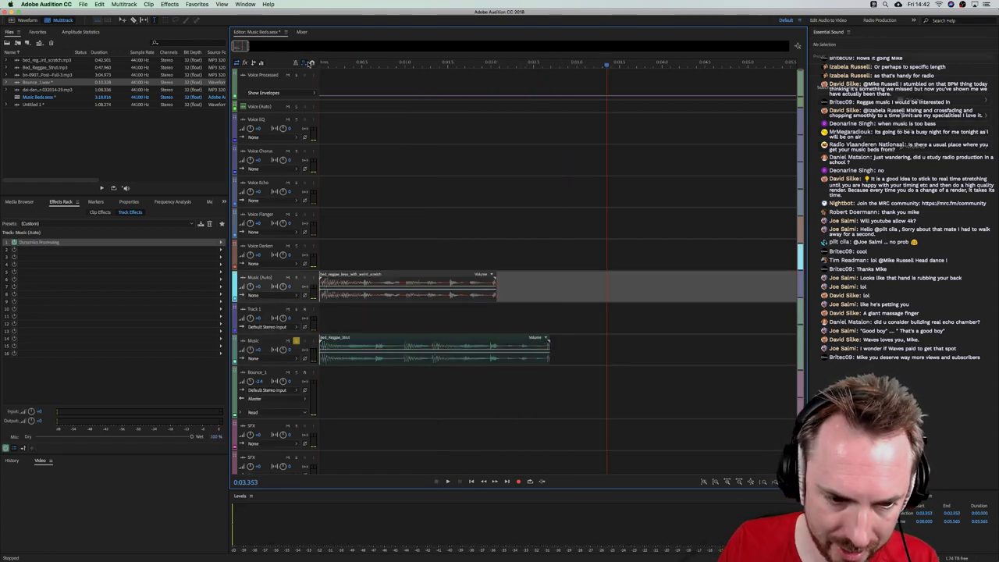
Trim the silent first 0.026 seconds from both reggae clips and move them together back to the session start
{"action": "scroll", "coordinate": [323, 64], "scroll_direction": "up", "scroll_amount": 10}
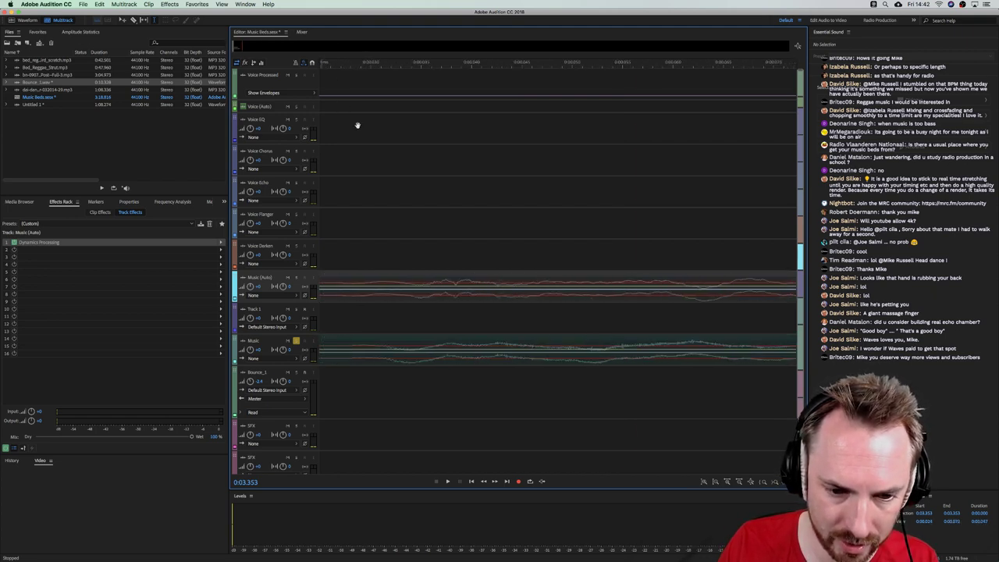
{"action": "scroll", "coordinate": [390, 125], "scroll_direction": "left", "scroll_amount": 3}
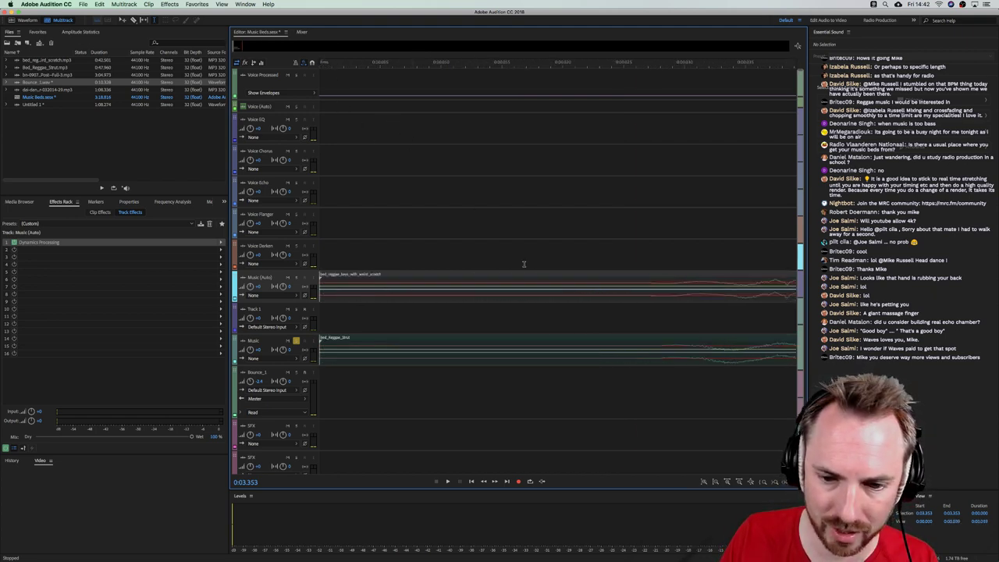
{"action": "left_click_drag", "start_coordinate": [636, 294], "coordinate": [316, 312]}
{"action": "key", "text": "Delete"}
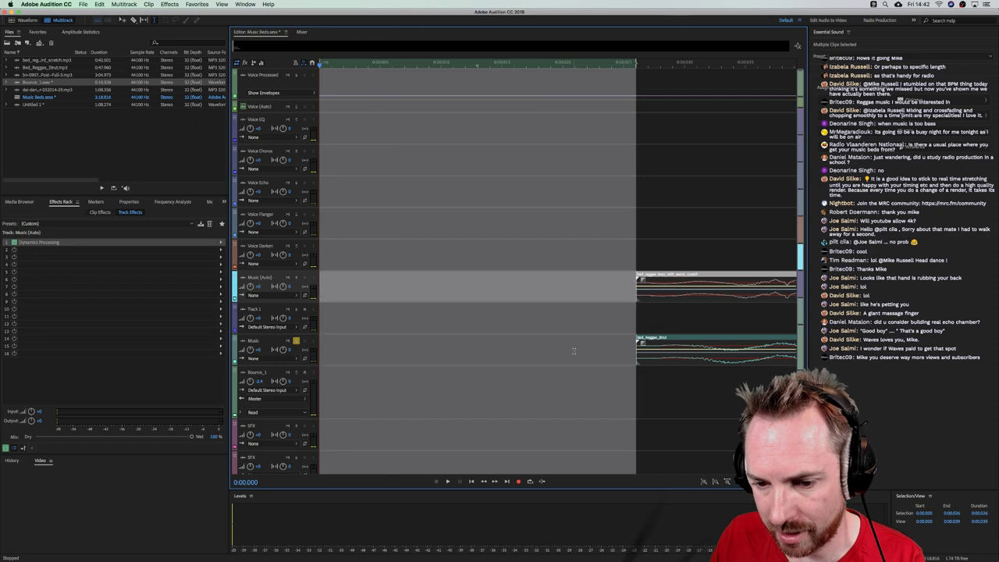
{"action": "left_click", "coordinate": [573, 364]}
{"action": "left_click", "coordinate": [643, 297]}
{"action": "left_click", "coordinate": [676, 381], "text": "shift"}
{"action": "left_click_drag", "start_coordinate": [676, 337], "coordinate": [359, 338]}
{"action": "key", "text": "backslash"}
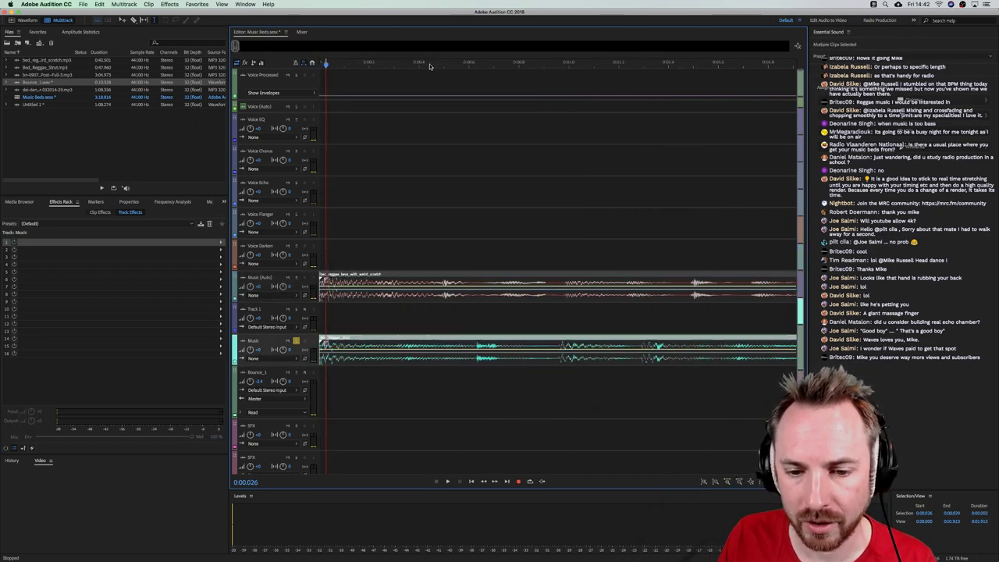
Time-stretch the Reggae Strut clip shorter so its end meets the Music (Auto) clip's end at about 2.04 seconds
{"action": "left_click", "coordinate": [491, 313]}
{"action": "left_click_drag", "start_coordinate": [519, 343], "coordinate": [474, 345]}
{"action": "left_click", "coordinate": [473, 315]}
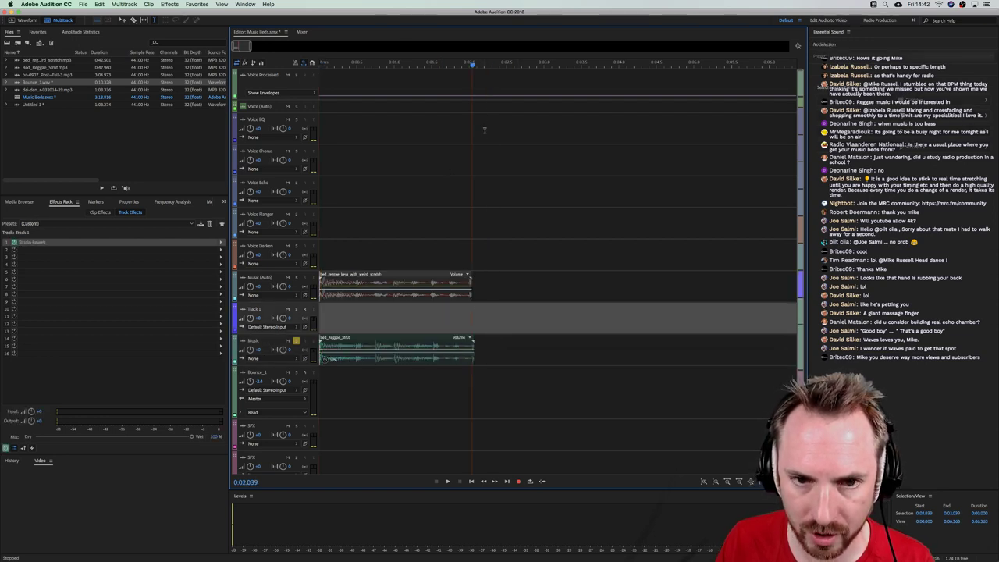
Extend the trimmed reggae clips back out, Music (Auto) to about 30 seconds and Music to about 36 seconds
{"action": "scroll", "coordinate": [470, 61], "scroll_direction": "up", "scroll_amount": 5}
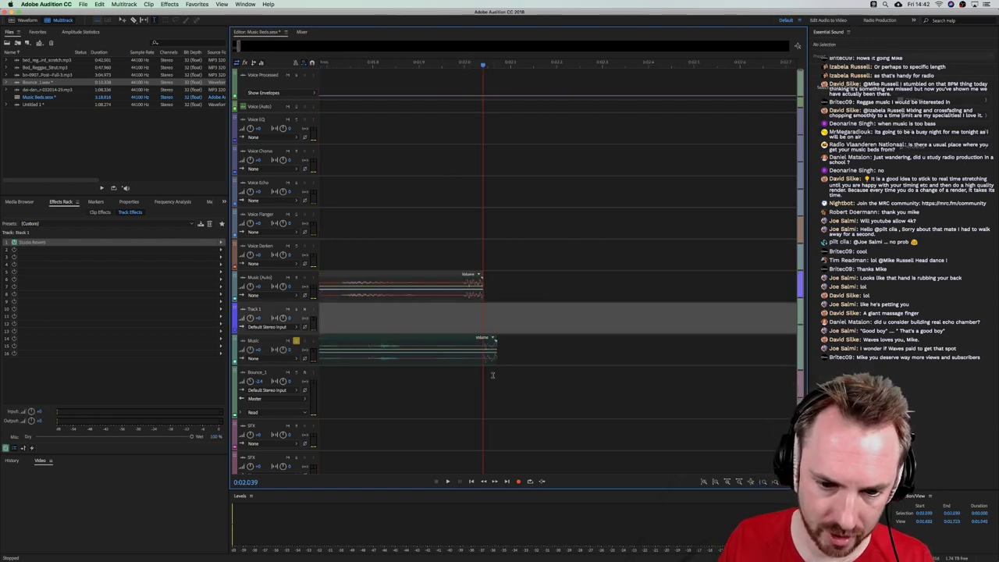
{"action": "left_click_drag", "start_coordinate": [500, 345], "coordinate": [747, 344]}
{"action": "key", "text": "backslash"}
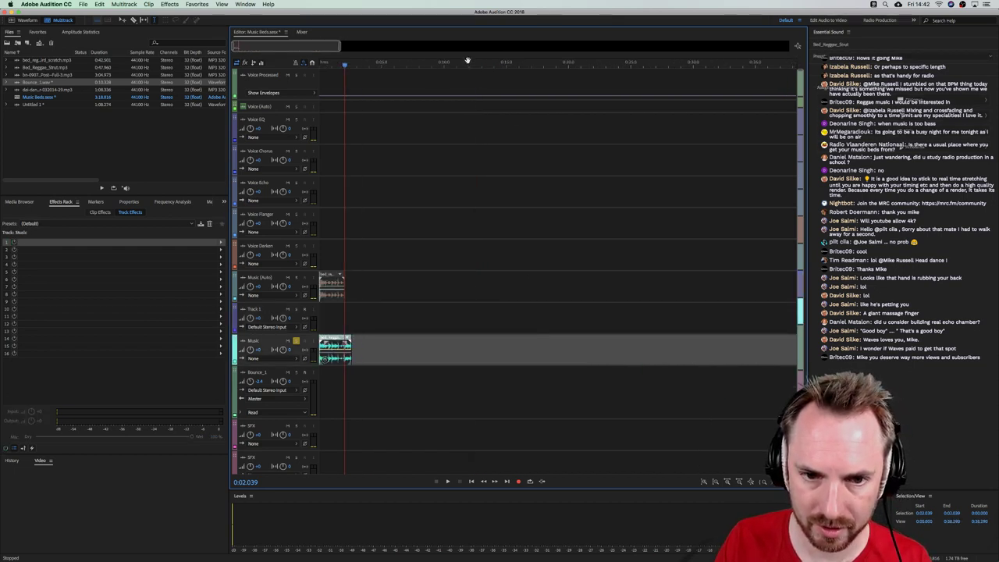
{"action": "left_click", "coordinate": [327, 294]}
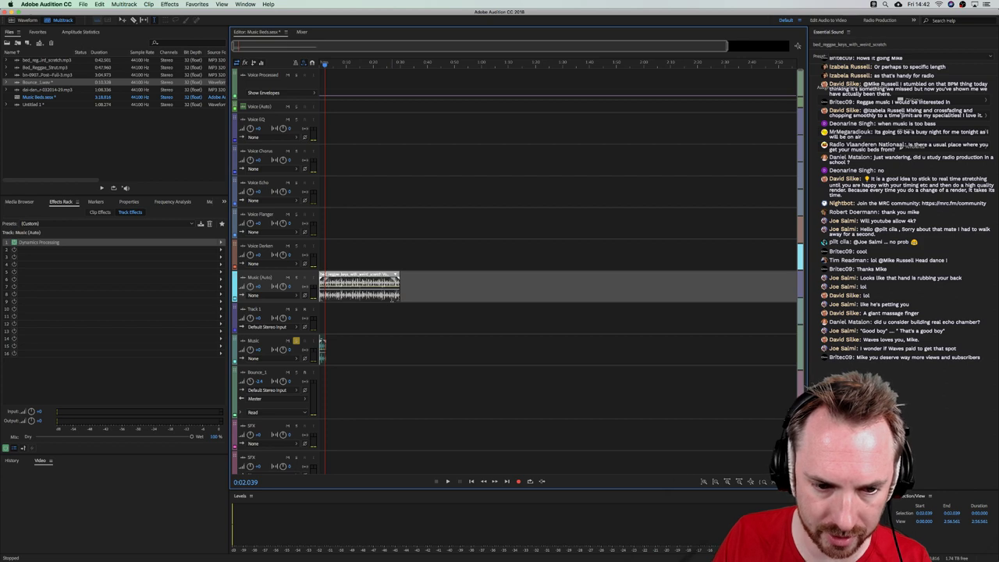
{"action": "left_click", "coordinate": [326, 356]}
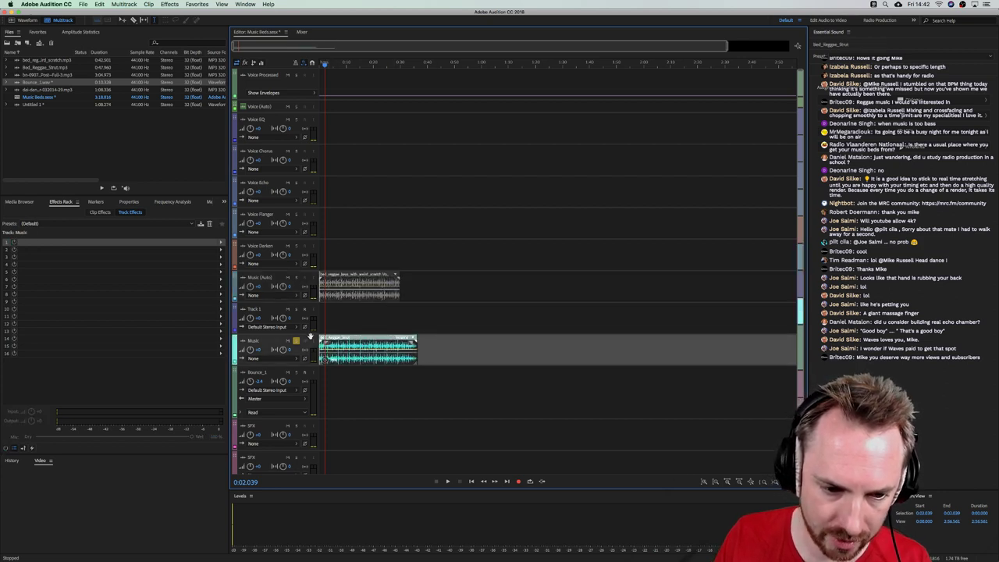
Unsolo the Music track and play both reggae beds together from the session start
{"action": "left_click_drag", "start_coordinate": [325, 60], "coordinate": [284, 69]}
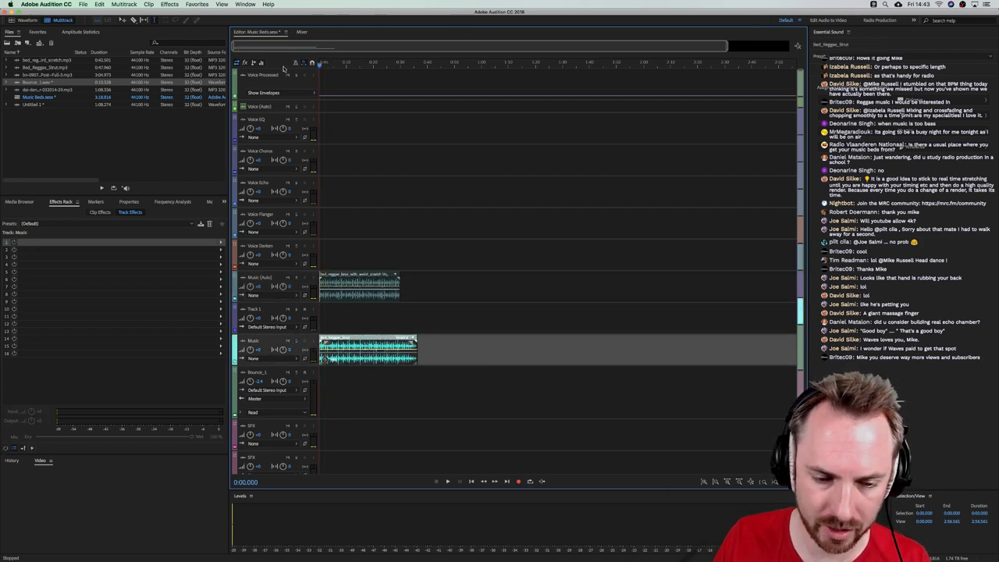
{"action": "key", "text": "space"}
{"action": "scroll", "coordinate": [320, 66], "scroll_direction": "up", "scroll_amount": 5}
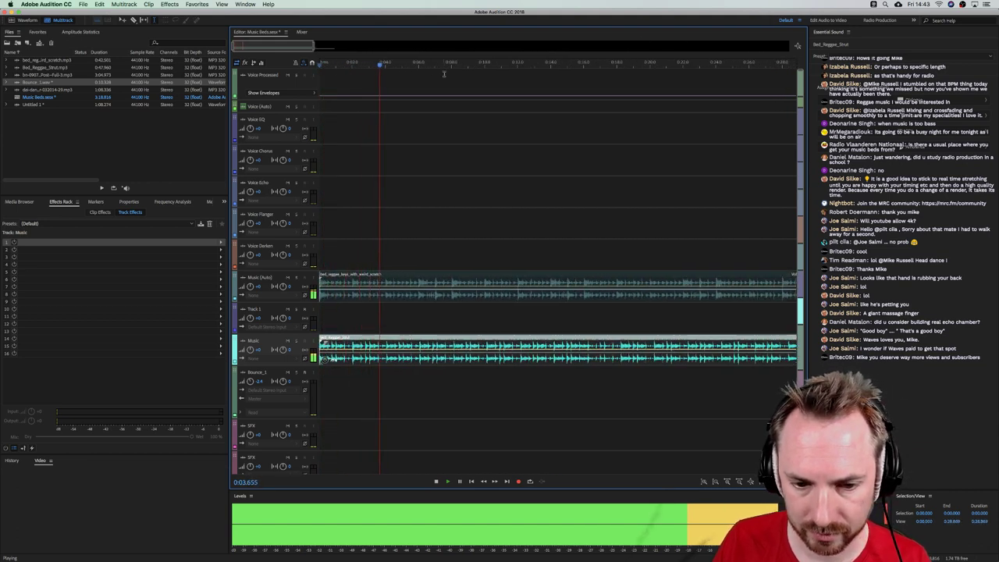
Cut the Reggae Strut clip after its beat near 8 seconds and stretch its end toward the matching Music (Auto) beat
{"action": "left_click", "coordinate": [451, 318]}
{"action": "scroll", "coordinate": [453, 67], "scroll_direction": "up", "scroll_amount": 5}
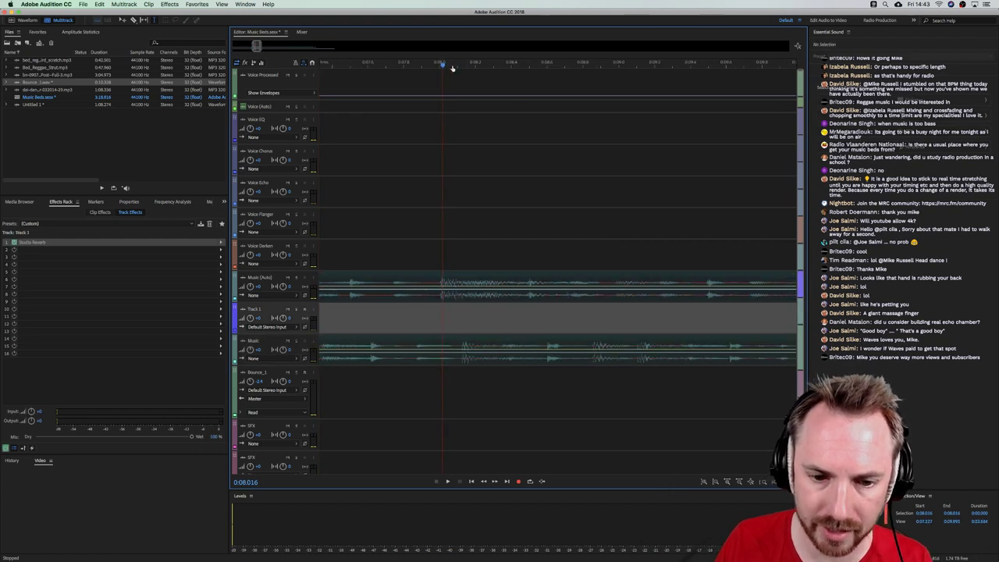
{"action": "key", "text": "Delete"}
{"action": "left_click_drag", "start_coordinate": [469, 344], "coordinate": [448, 342]}
{"action": "left_click", "coordinate": [513, 350]}
{"action": "key", "text": "Delete"}
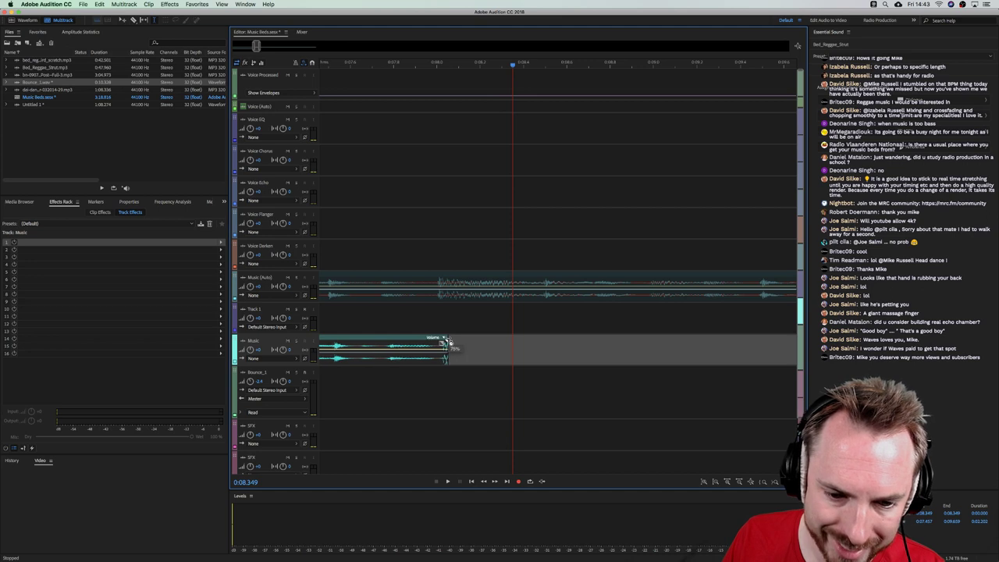
Align the Reggae Strut clip's stretched end with the beat at 0:08.007 and restore its full length of about 36 seconds
{"action": "left_click", "coordinate": [438, 310]}
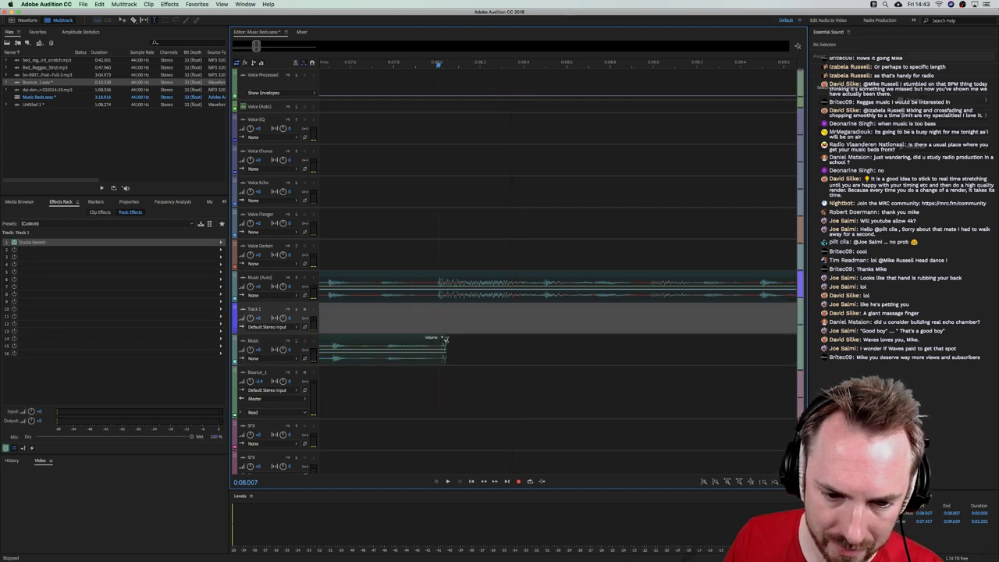
{"action": "left_click", "coordinate": [446, 342]}
{"action": "scroll", "coordinate": [438, 59], "scroll_direction": "down", "scroll_amount": 2}
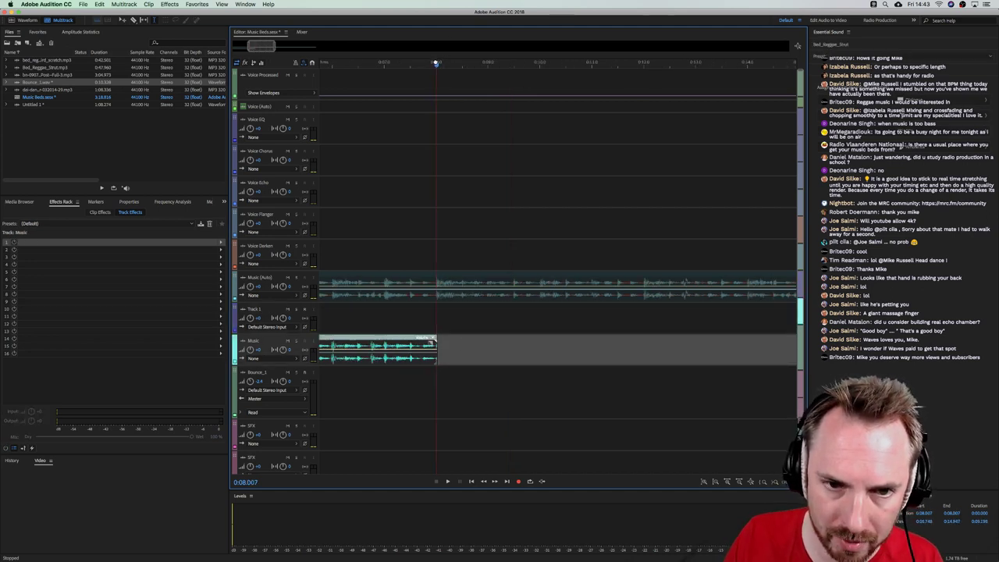
{"action": "scroll", "coordinate": [434, 66], "scroll_direction": "down", "scroll_amount": 2}
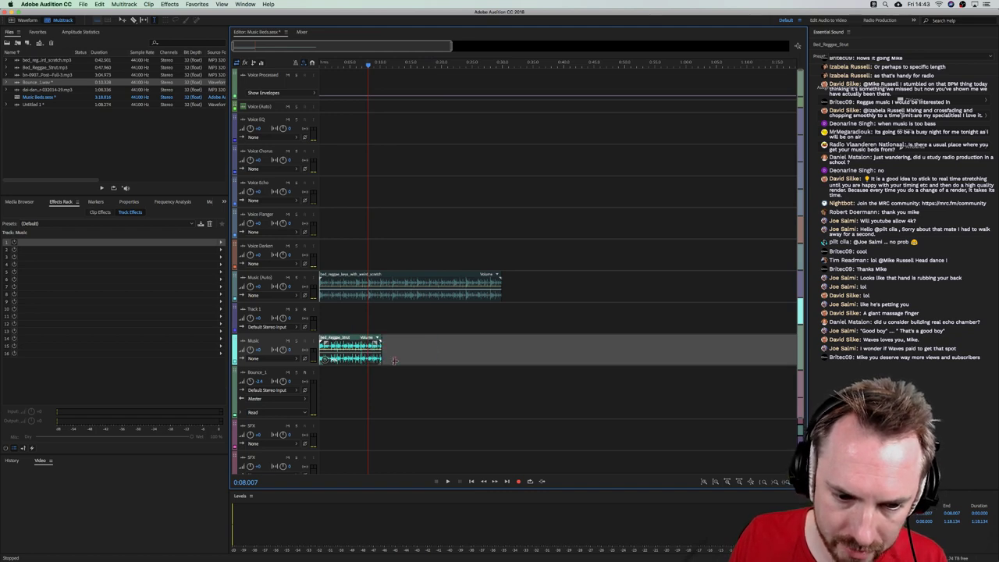
{"action": "key", "text": "super+z"}
Replay both time-stretched beds from the session start to check that their beats stay in sync
{"action": "left_click_drag", "start_coordinate": [354, 64], "coordinate": [292, 67]}
{"action": "key", "text": "space"}
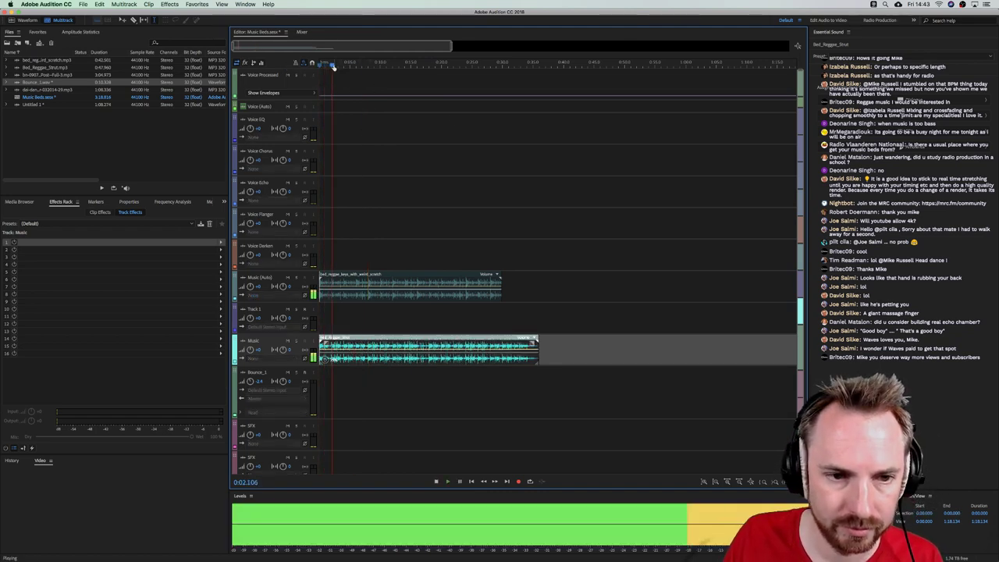
{"action": "scroll", "coordinate": [331, 66], "scroll_direction": "up", "scroll_amount": 2}
{"action": "scroll", "coordinate": [333, 67], "scroll_direction": "up", "scroll_amount": 1}
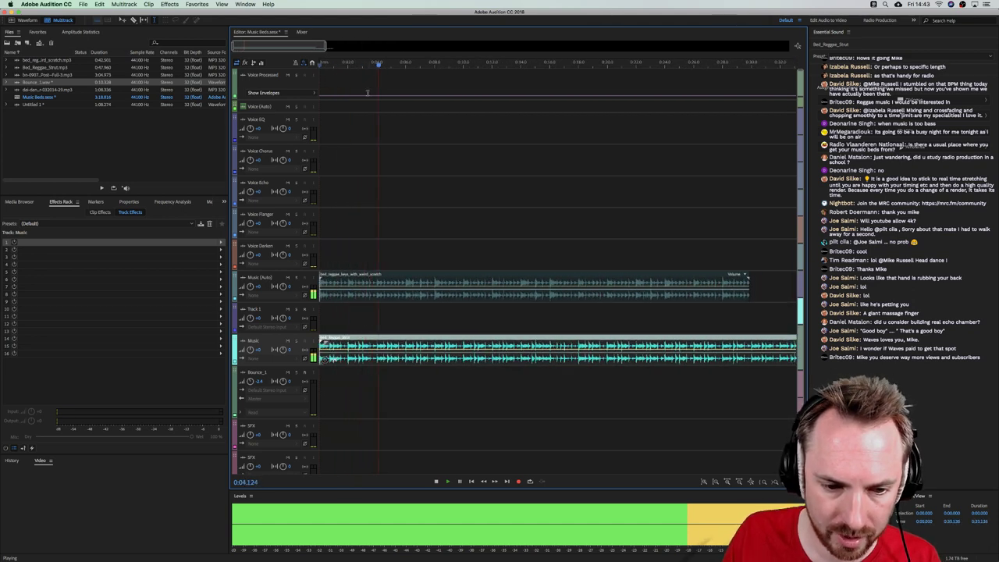
{"action": "scroll", "coordinate": [368, 72], "scroll_direction": "up", "scroll_amount": 1}
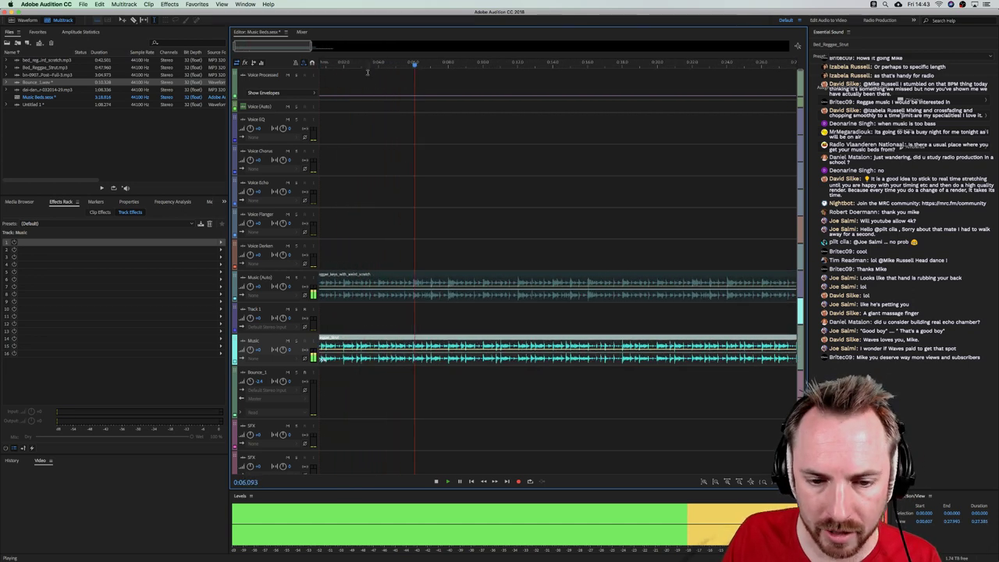
{"action": "scroll", "coordinate": [387, 198], "scroll_direction": "left", "scroll_amount": 1}
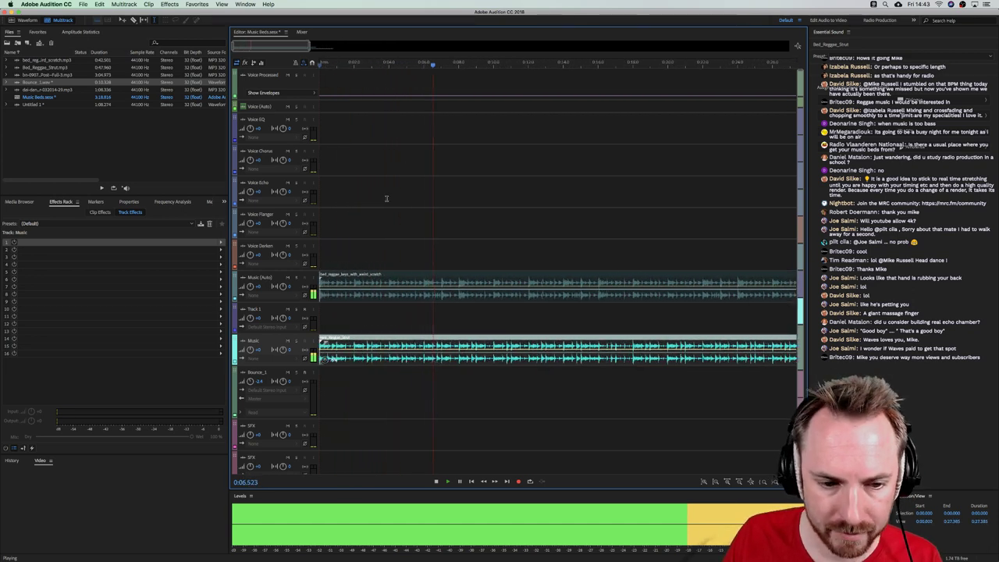
Compare the two reggae beds during playback by soloing Music (Auto) and Music in turn, ending with playback stopped and both tracks unsoloed
{"action": "left_click", "coordinate": [296, 278]}
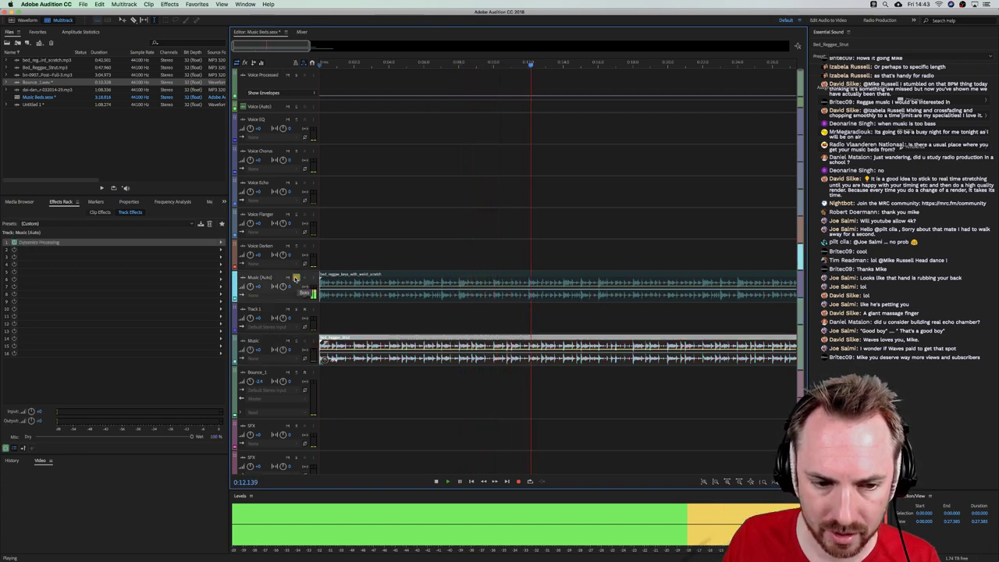
{"action": "left_click", "coordinate": [295, 341]}
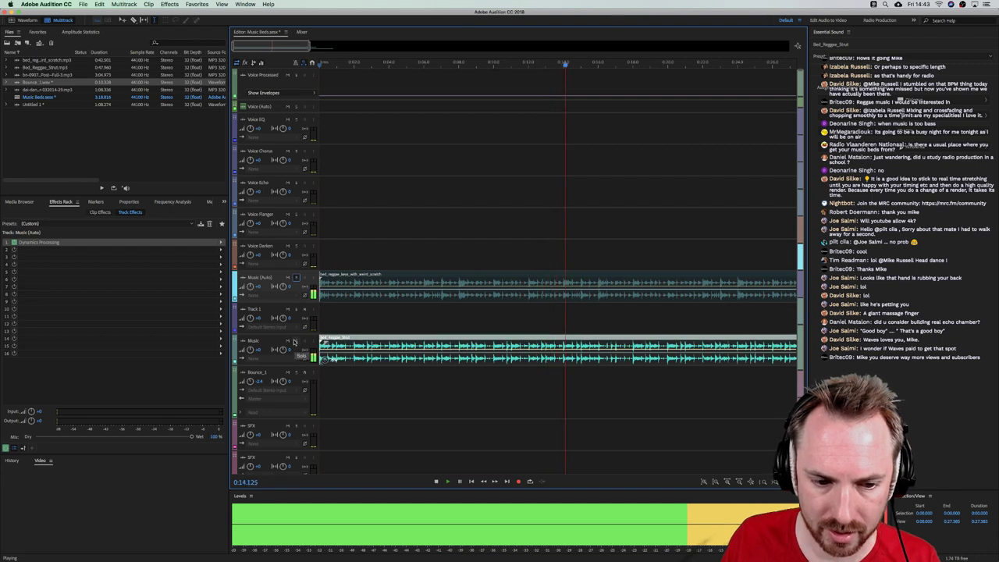
{"action": "left_click", "coordinate": [296, 341]}
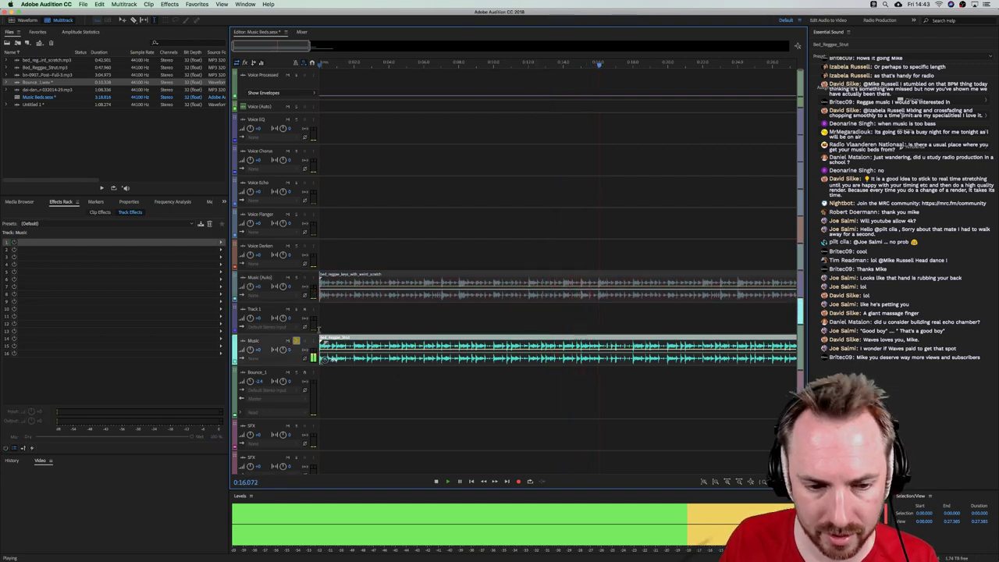
{"action": "left_click", "coordinate": [296, 277]}
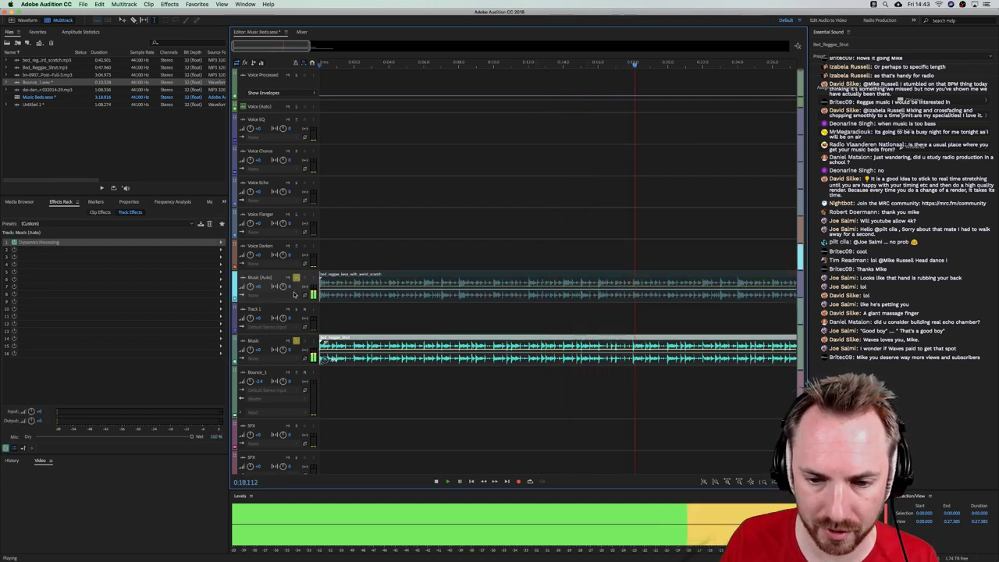
{"action": "left_click", "coordinate": [296, 341]}
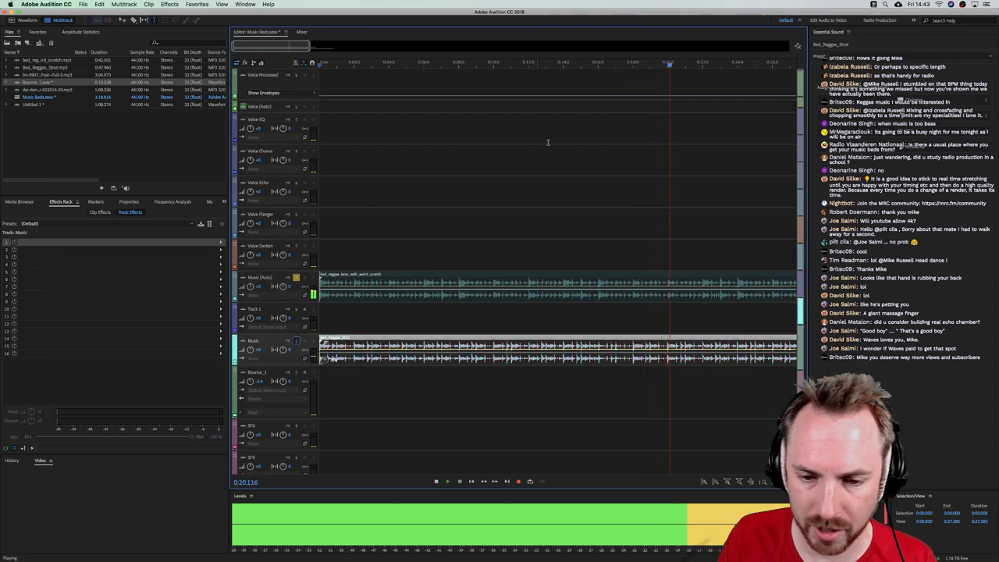
{"action": "key", "text": "space"}
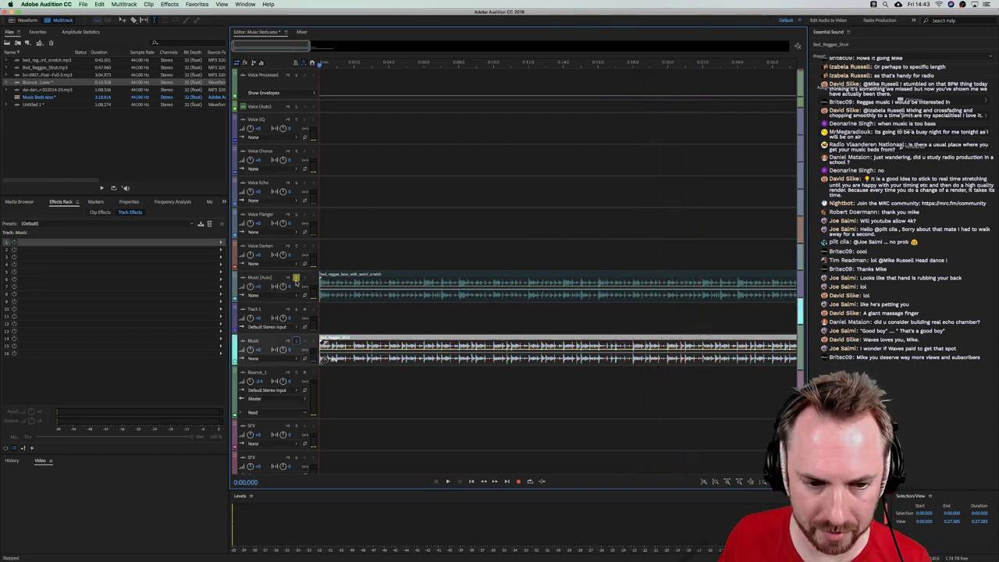
{"action": "left_click", "coordinate": [296, 277]}
Delete the Reggae Strut clip from the Music track
{"action": "scroll", "coordinate": [433, 64], "scroll_direction": "down", "scroll_amount": 5}
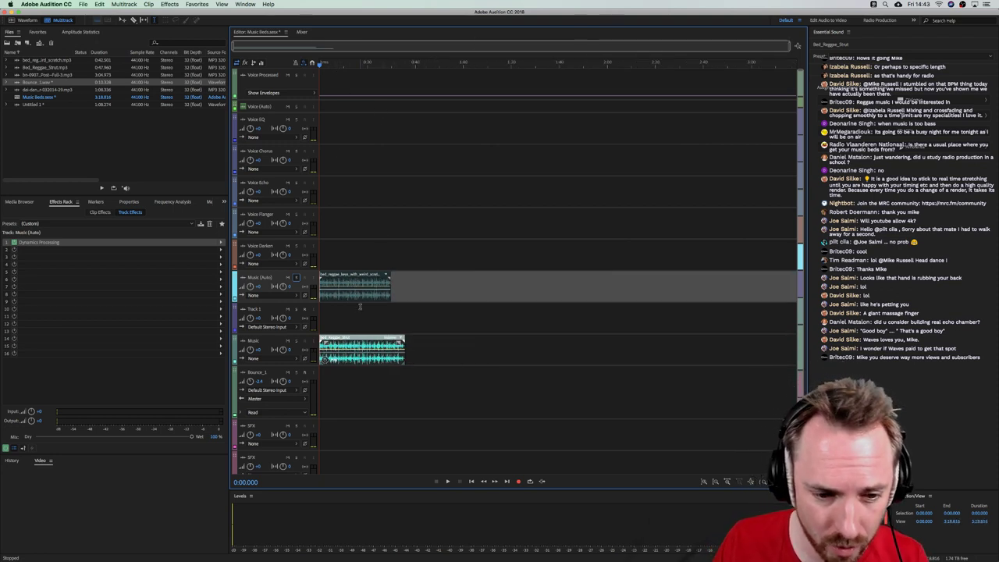
{"action": "left_click", "coordinate": [358, 352]}
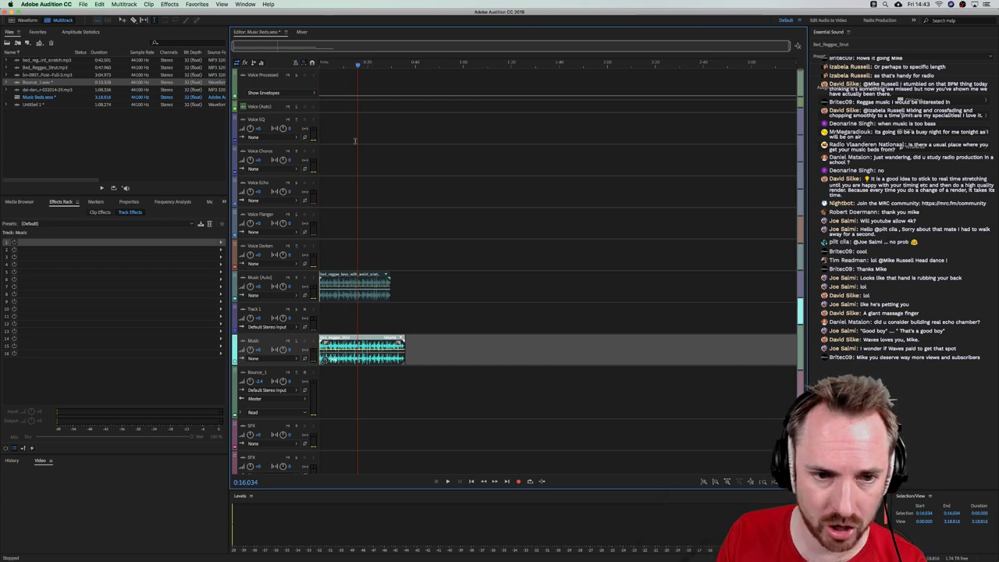
{"action": "key", "text": "Delete"}
Extend the end of the reggae keys clip on Music (Auto) to its full length of about 42 seconds
{"action": "scroll", "coordinate": [327, 64], "scroll_direction": "up", "scroll_amount": 6}
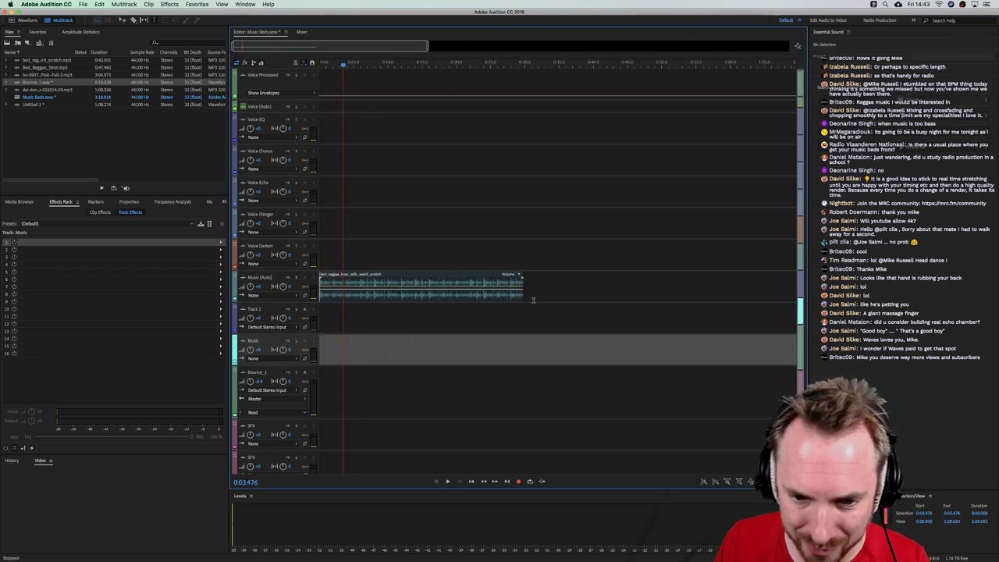
{"action": "left_click_drag", "start_coordinate": [522, 288], "coordinate": [611, 289]}
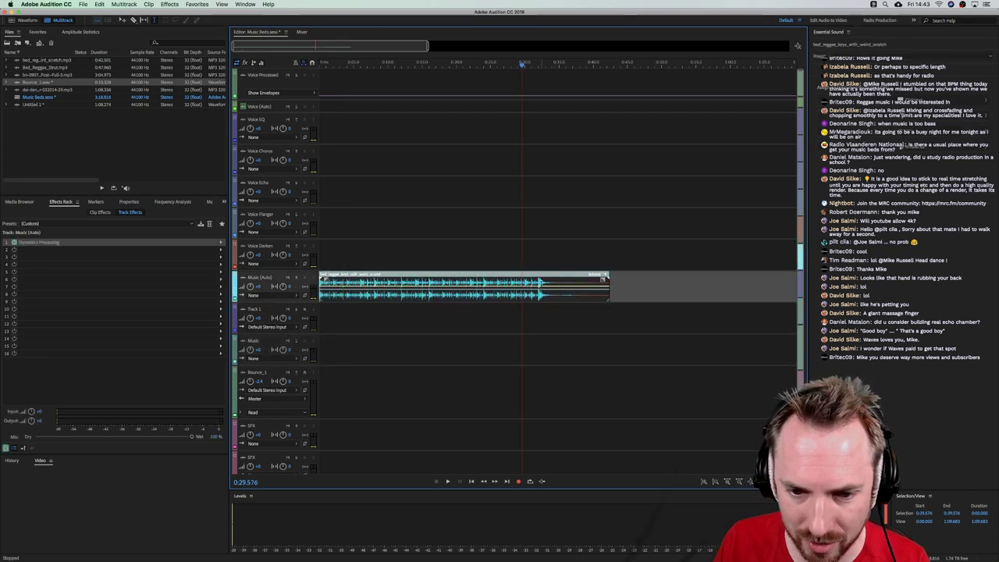
{"action": "left_click", "coordinate": [539, 283]}
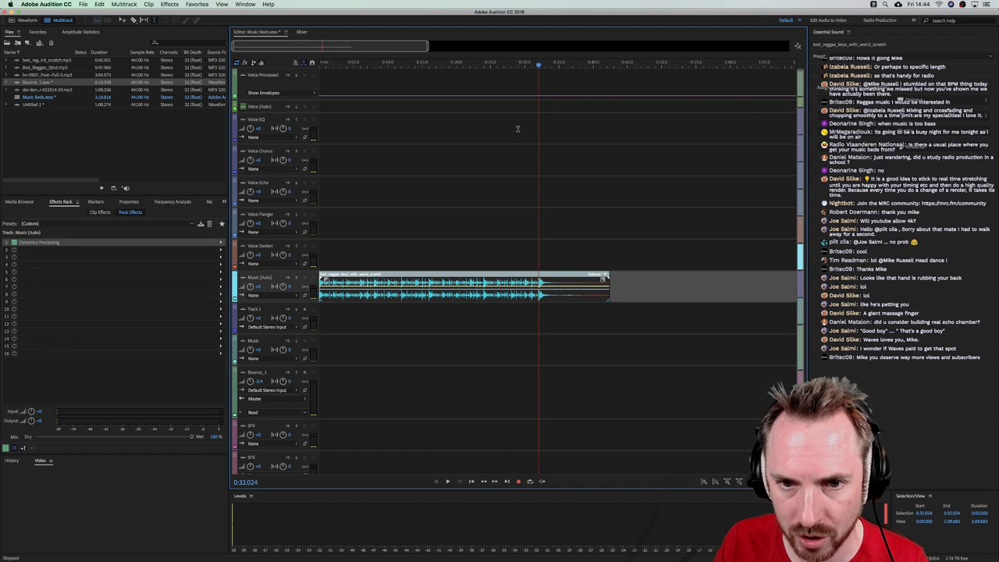
{"action": "left_click", "coordinate": [524, 70]}
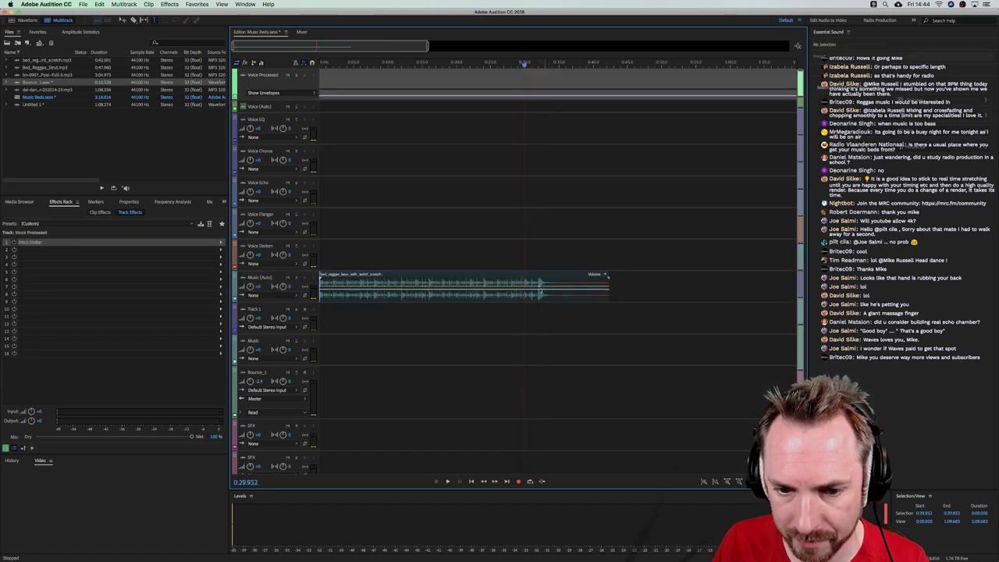
{"action": "left_click", "coordinate": [535, 295]}
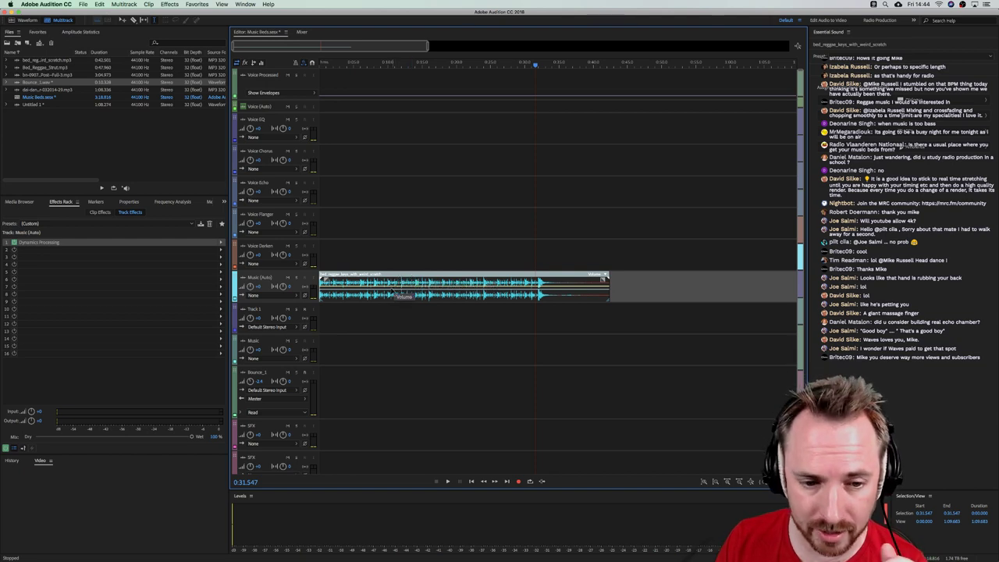
Enable Remix on the reggae keys clip in Music (Auto) and show its Remix properties
{"action": "right_click", "coordinate": [370, 292]}
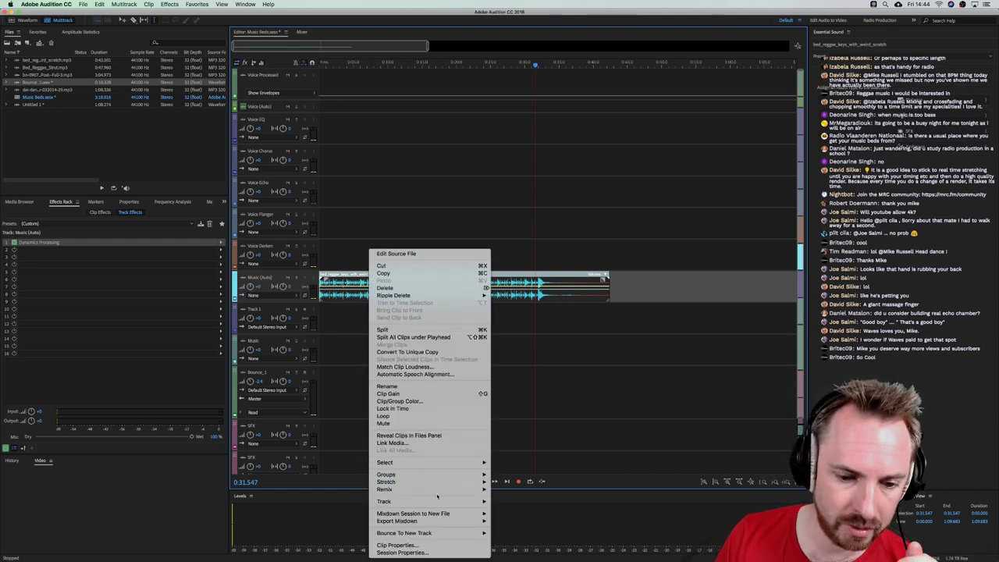
{"action": "mouse_move", "coordinate": [435, 490]}
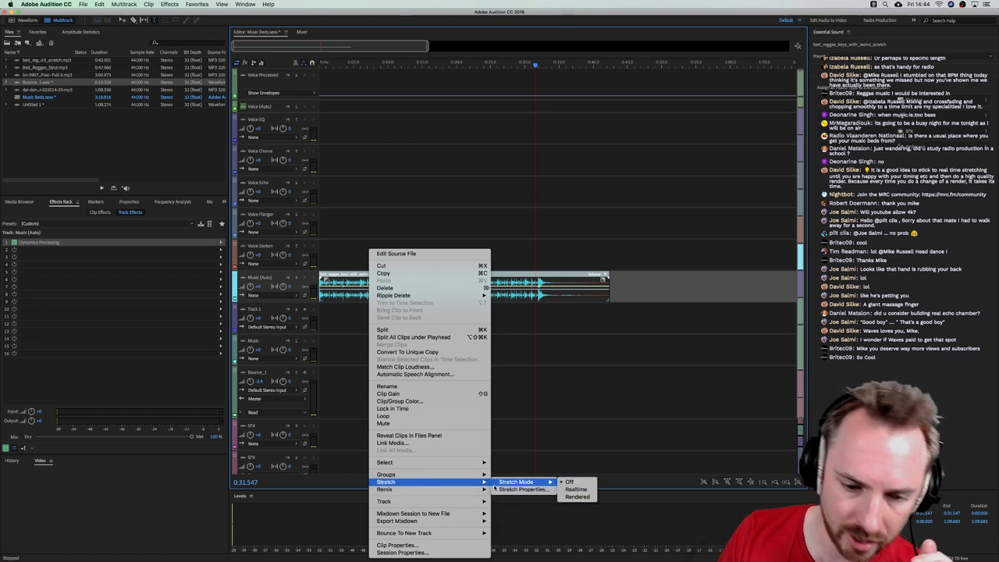
{"action": "mouse_move", "coordinate": [488, 491]}
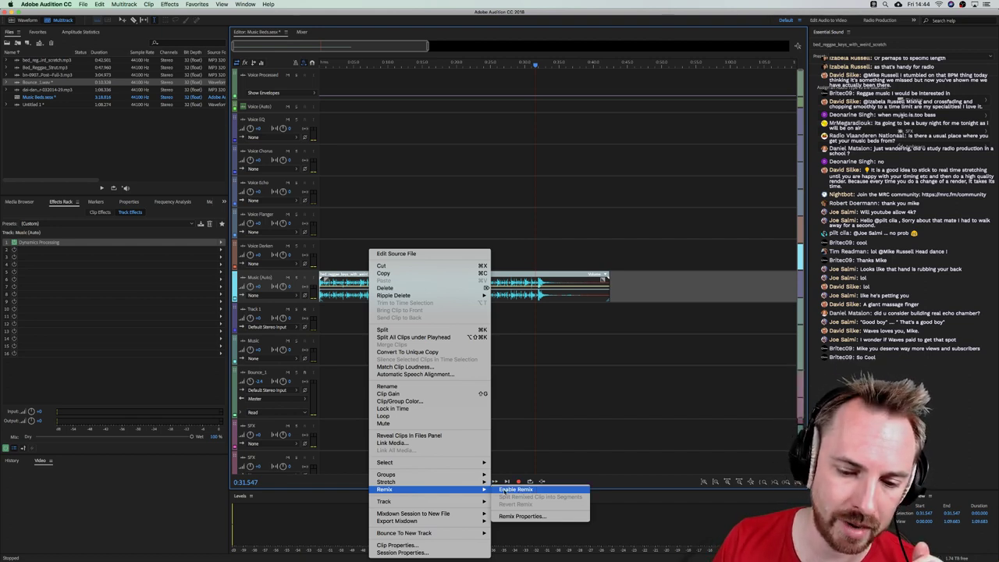
{"action": "left_click", "coordinate": [515, 489]}
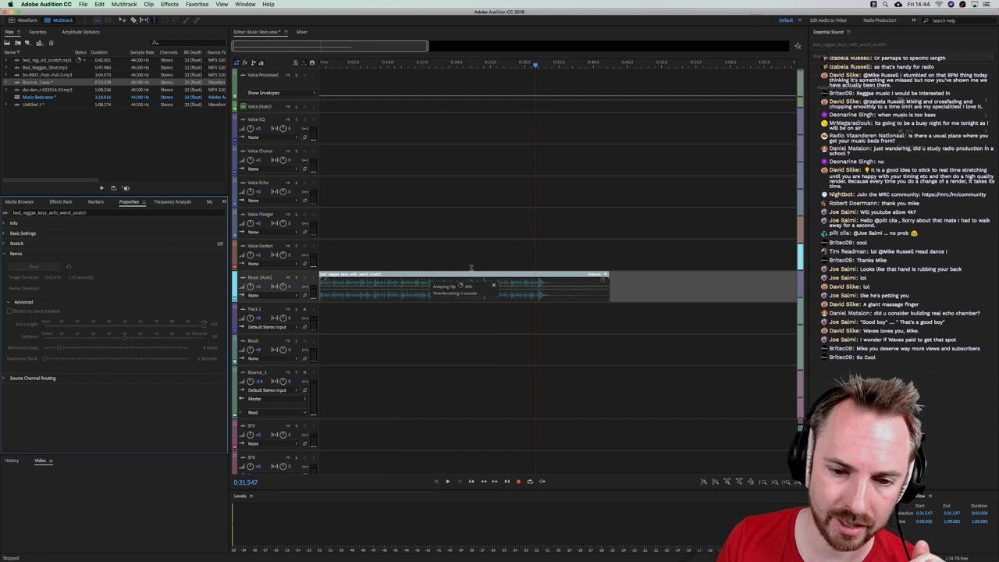
{"action": "right_click", "coordinate": [474, 295]}
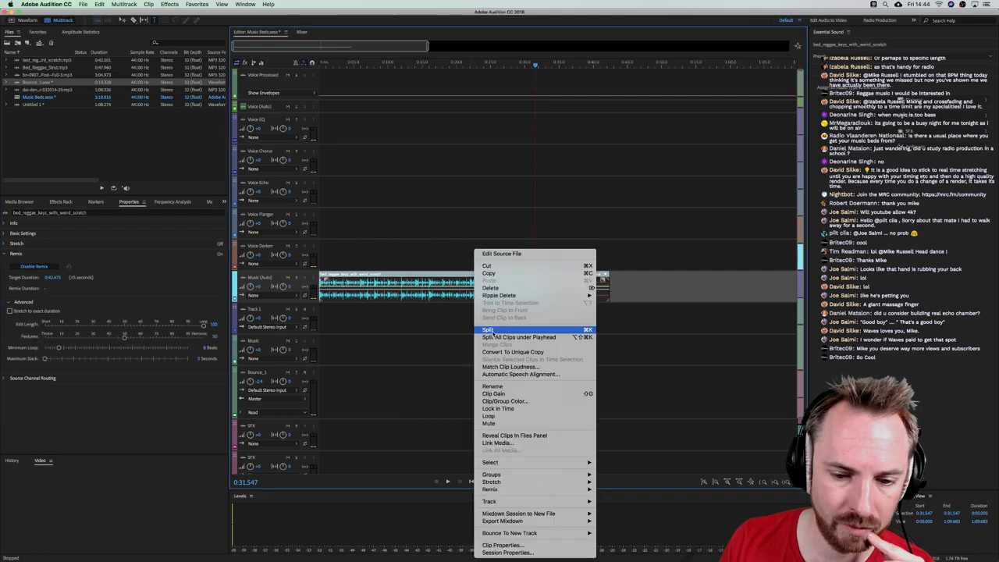
{"action": "mouse_move", "coordinate": [539, 492]}
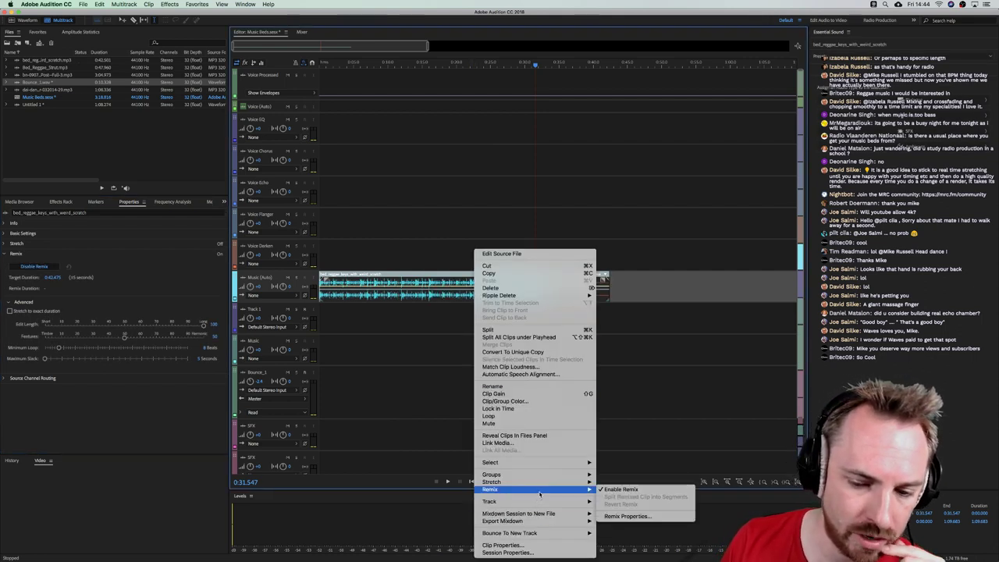
{"action": "left_click", "coordinate": [618, 516]}
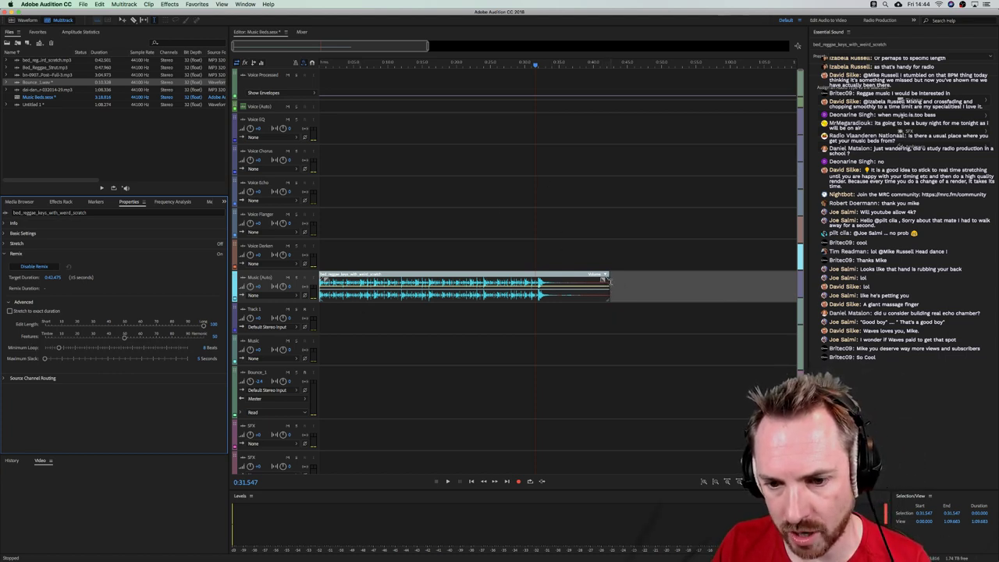
Shorten the remixed reggae keys clip to a target duration of 0:26.179
{"action": "left_click_drag", "start_coordinate": [611, 282], "coordinate": [587, 278]}
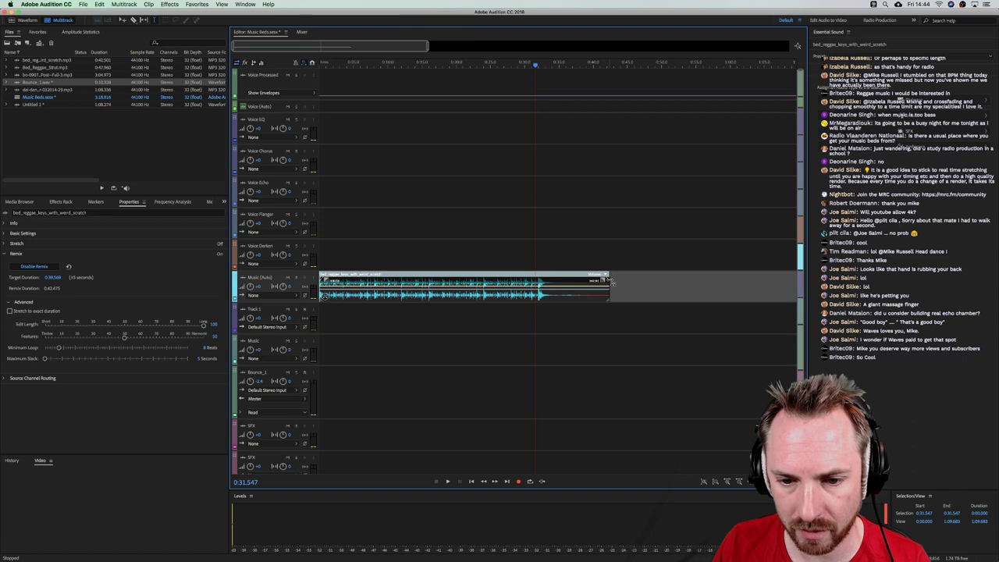
{"action": "left_click_drag", "start_coordinate": [611, 283], "coordinate": [498, 273]}
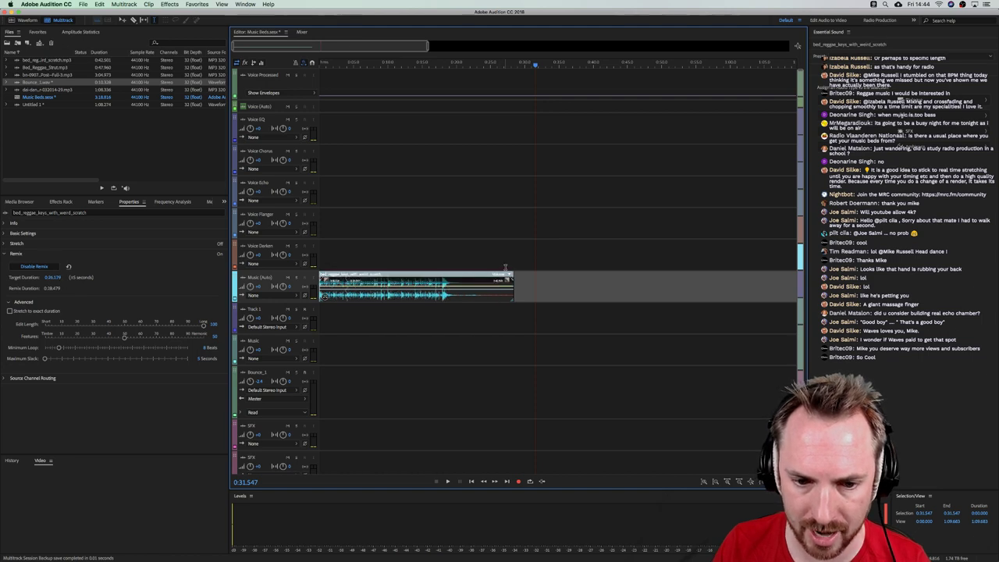
{"action": "left_click", "coordinate": [345, 297]}
{"action": "left_click", "coordinate": [444, 296]}
Play the remixed bed from the session start to hear its early transition, and stop playback
{"action": "left_click", "coordinate": [320, 64]}
{"action": "scroll", "coordinate": [320, 62], "scroll_direction": "up", "scroll_amount": 5}
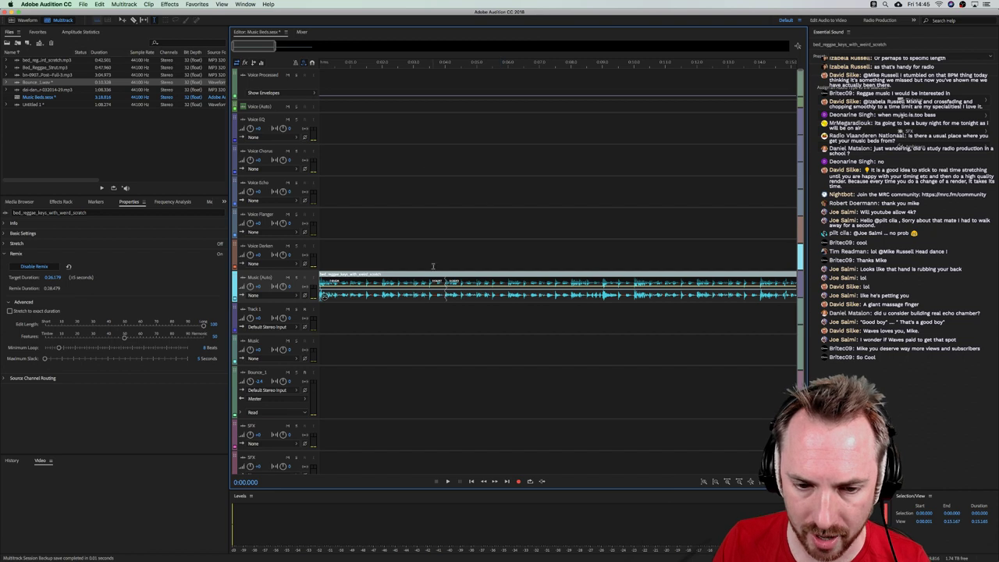
{"action": "key", "text": "space"}
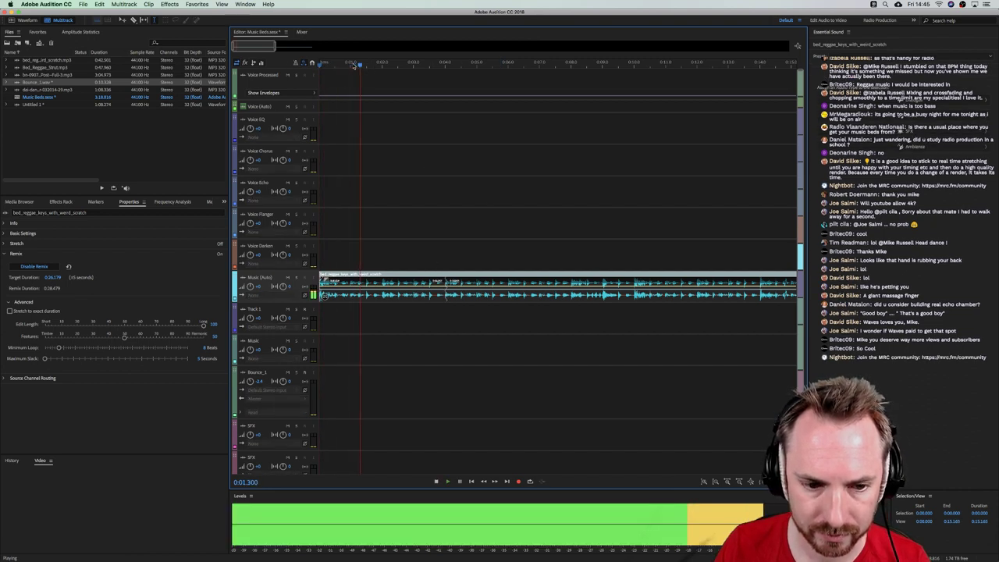
{"action": "scroll", "coordinate": [357, 66], "scroll_direction": "down", "scroll_amount": 2}
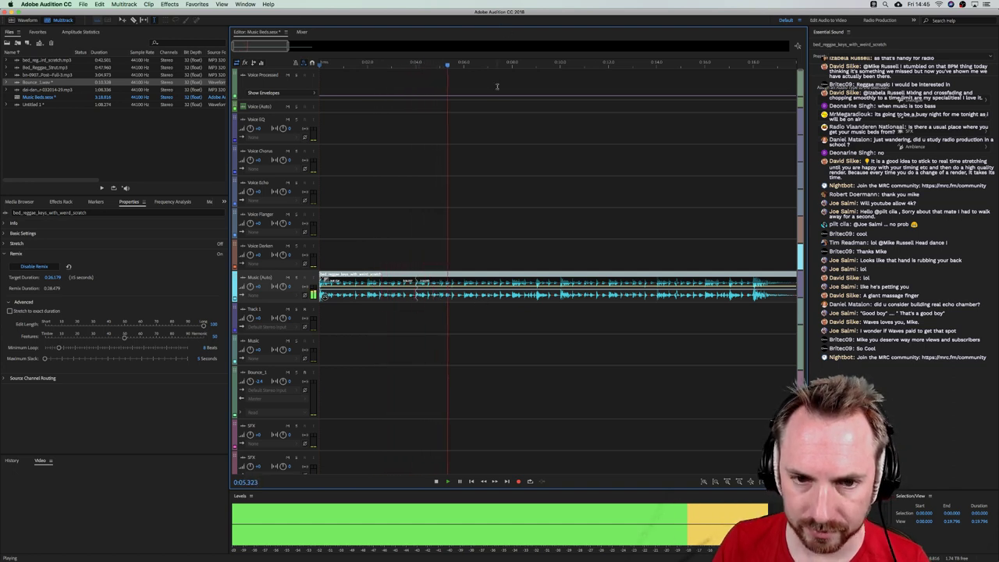
{"action": "key", "text": "space"}
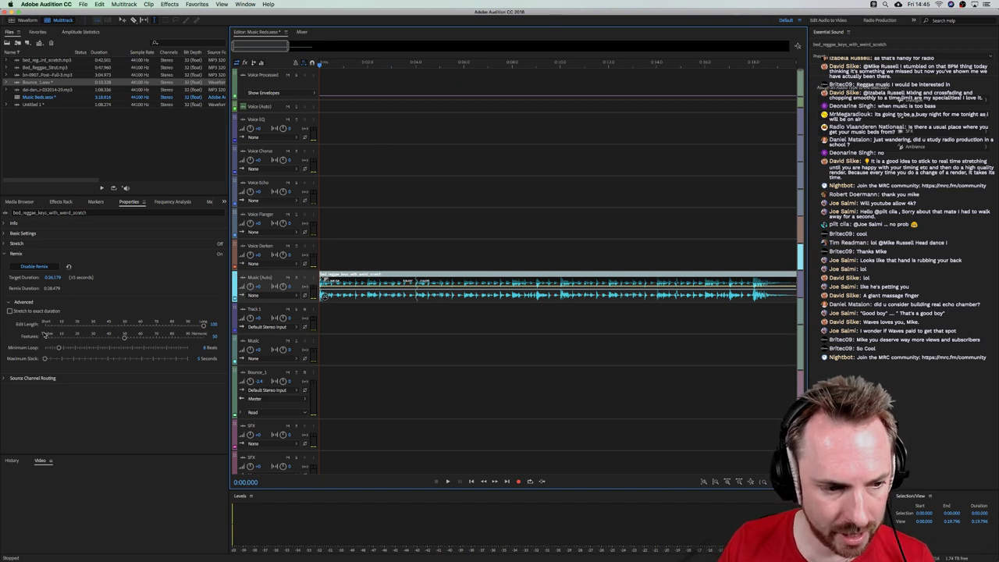
Set the remix's Edit Length to 0 and audition the result from the session start
{"action": "left_click", "coordinate": [203, 326]}
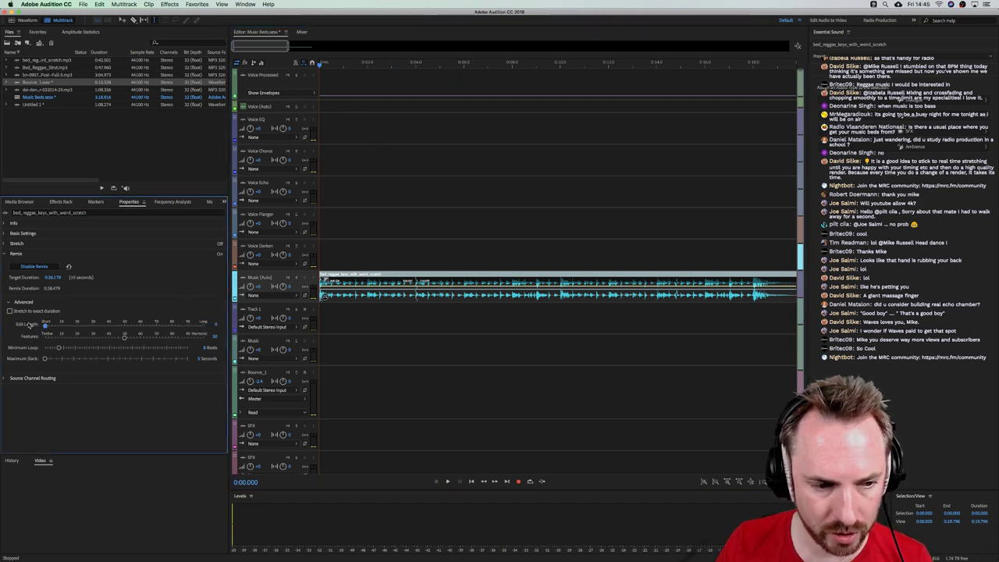
{"action": "left_click_drag", "start_coordinate": [319, 64], "coordinate": [430, 64]}
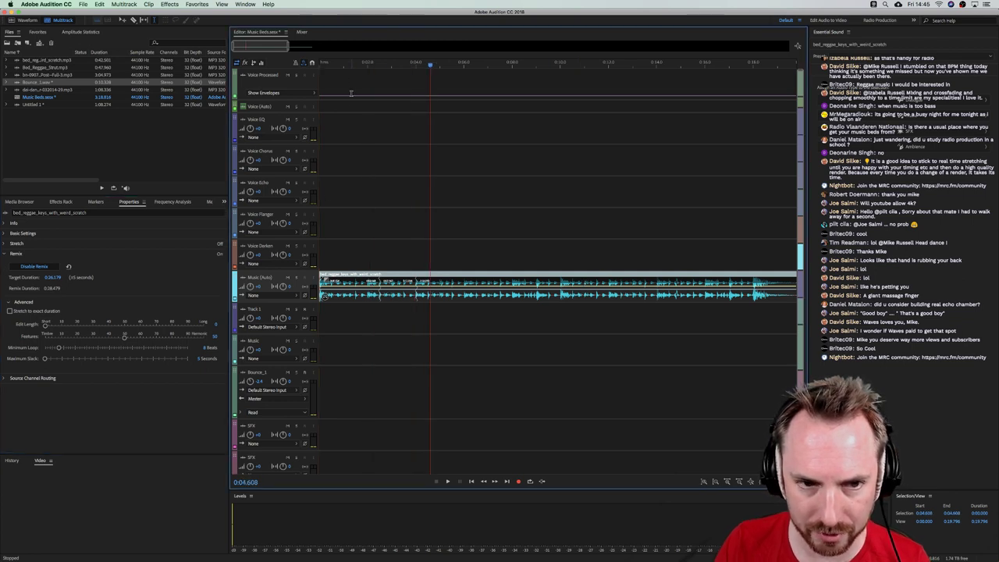
{"action": "key", "text": "Home"}
{"action": "key", "text": "space"}
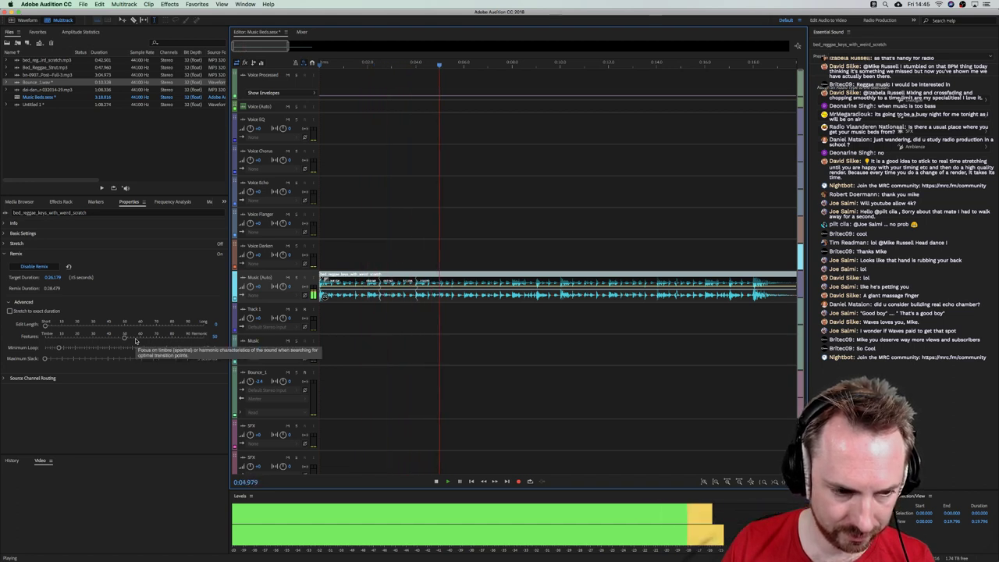
{"action": "key", "text": "space"}
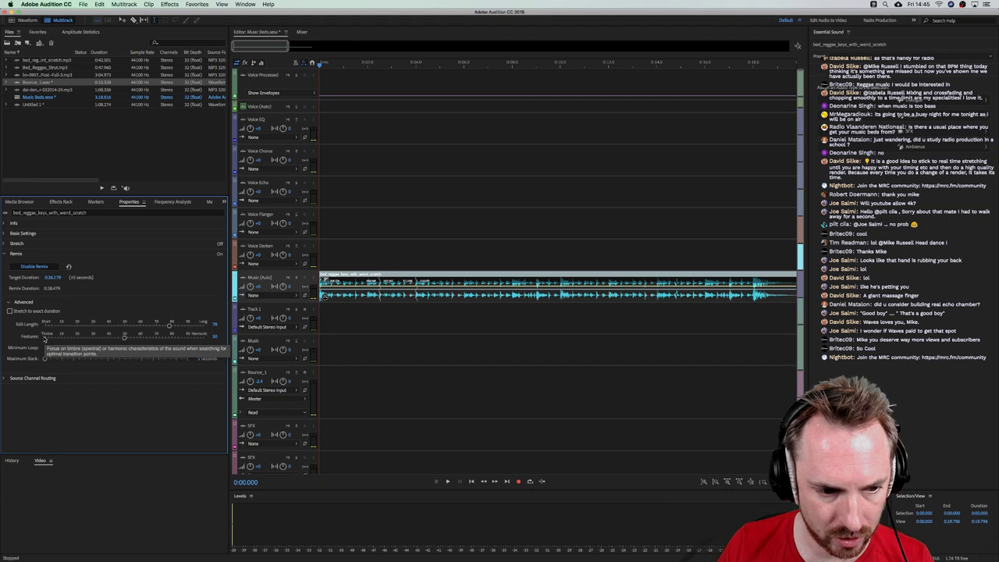
Set the remix's Edit Length to 78 and shift Features toward Timbre at 1
{"action": "left_click_drag", "start_coordinate": [127, 338], "coordinate": [203, 349]}
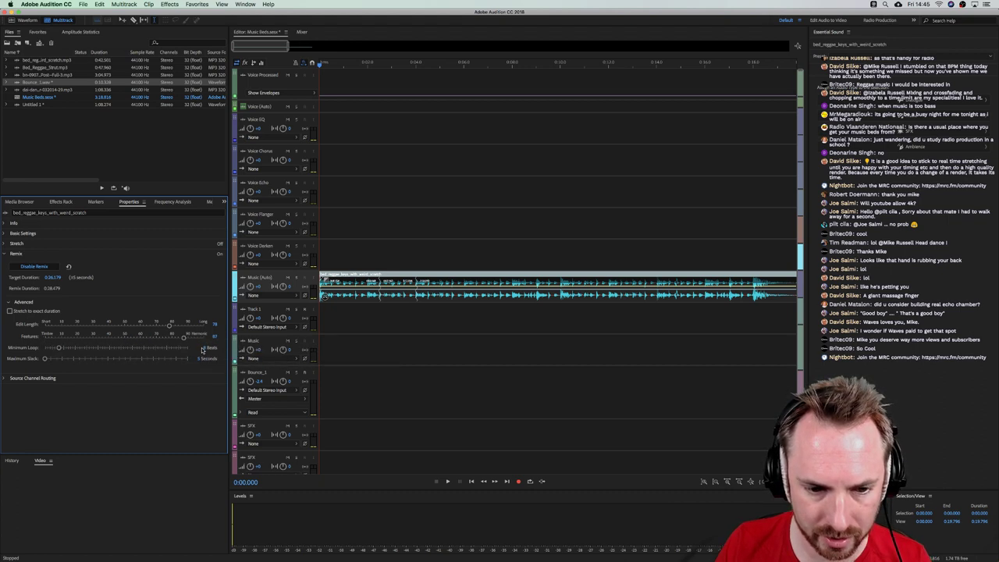
{"action": "left_click_drag", "start_coordinate": [50, 336], "coordinate": [46, 336]}
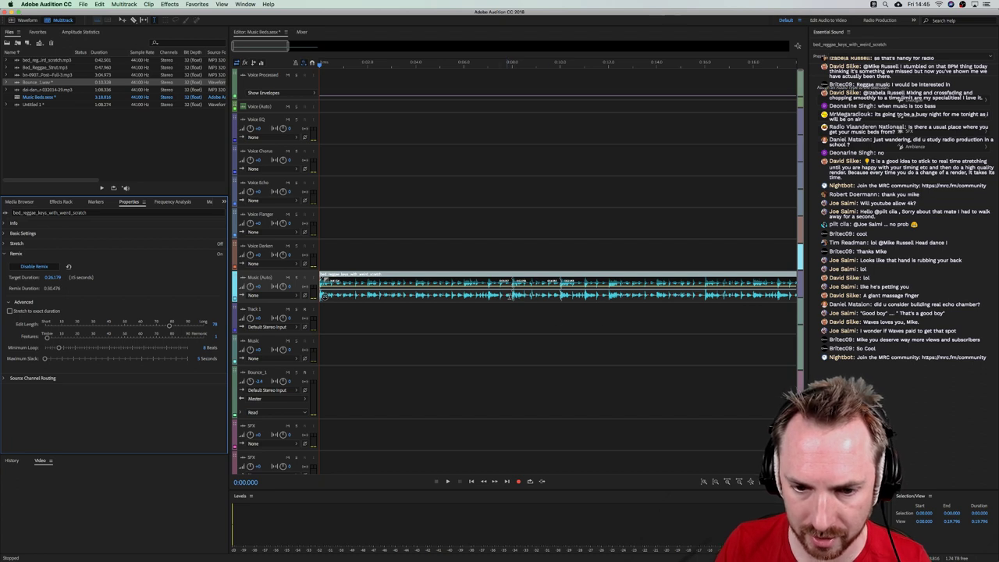
Play the updated remix from the start and examine its two transitions near 8 and 10 seconds in the enlarged waveform
{"action": "key", "text": "space"}
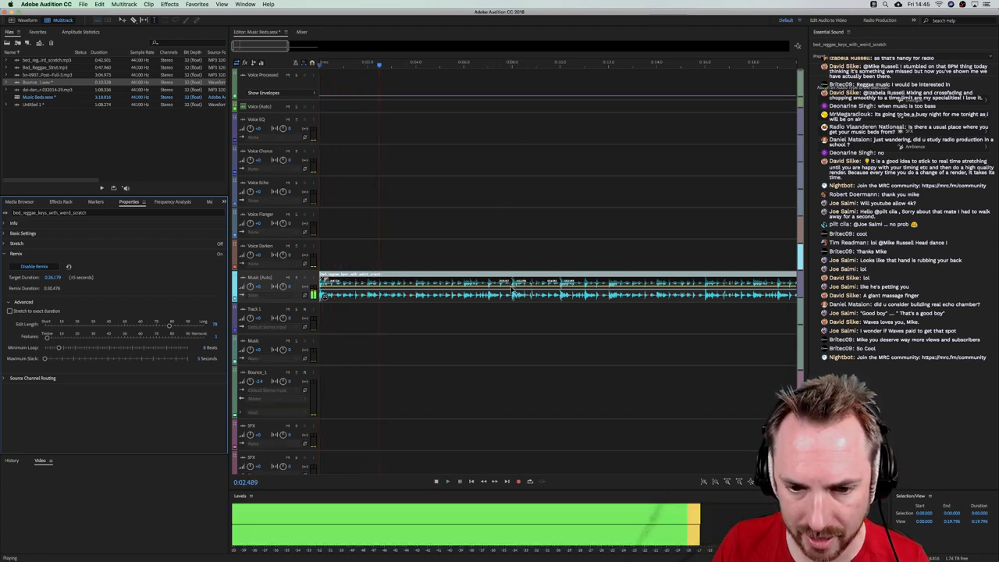
{"action": "scroll", "coordinate": [517, 66], "scroll_direction": "up", "scroll_amount": 4}
{"action": "scroll", "coordinate": [517, 67], "scroll_direction": "up", "scroll_amount": 1}
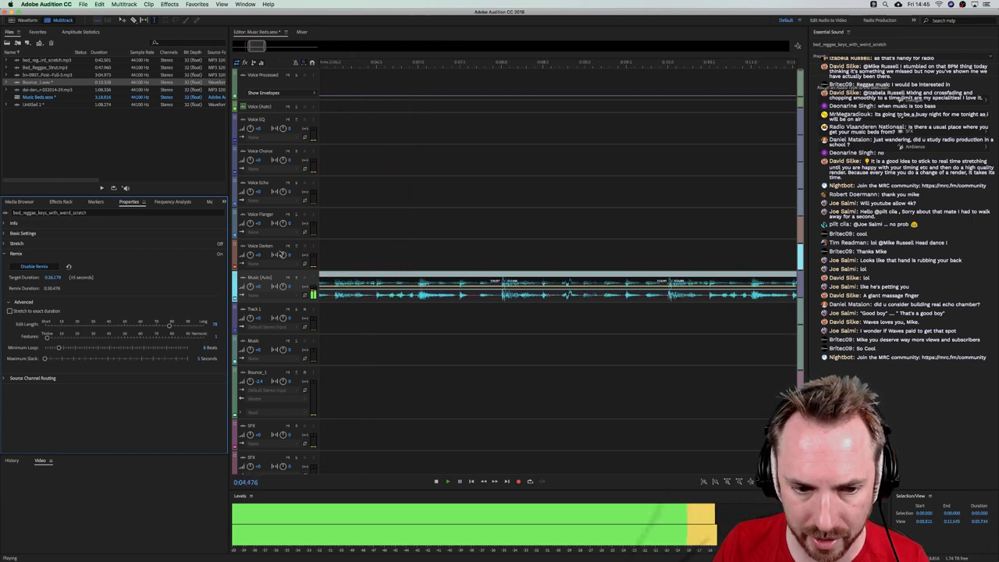
{"action": "scroll", "coordinate": [295, 278], "scroll_direction": "up", "scroll_amount": 5}
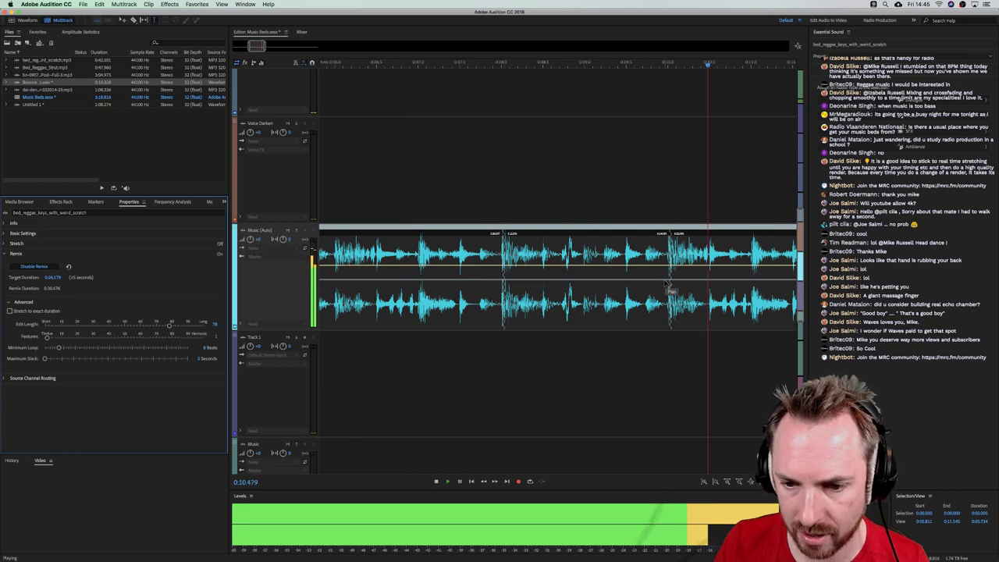
Stop playback and set the remix's Minimum Loop to 11 Beats and its Maximum Slack to 10 Seconds
{"action": "scroll", "coordinate": [461, 60], "scroll_direction": "down", "scroll_amount": 5}
{"action": "key", "text": "space"}
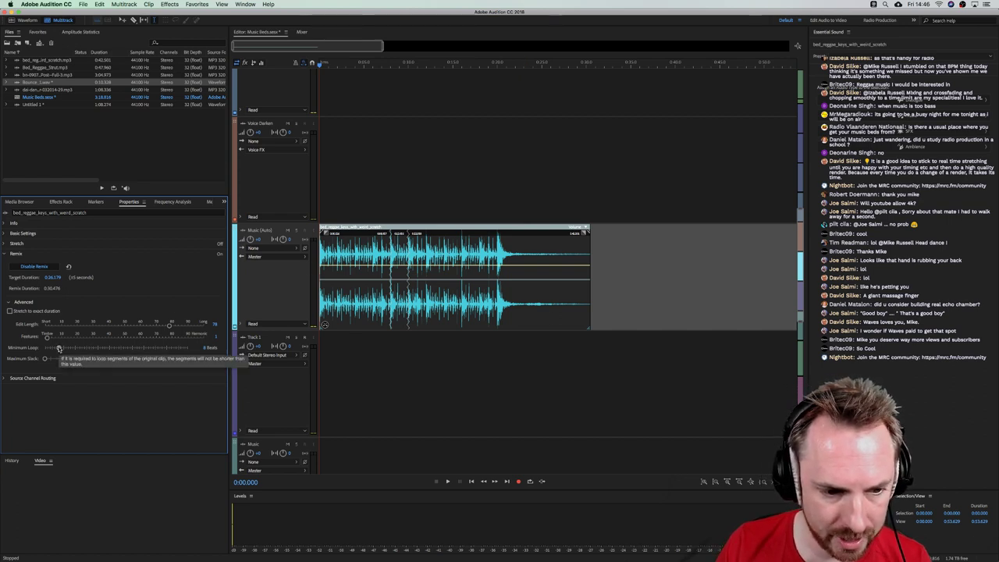
{"action": "left_click_drag", "start_coordinate": [59, 348], "coordinate": [44, 348]}
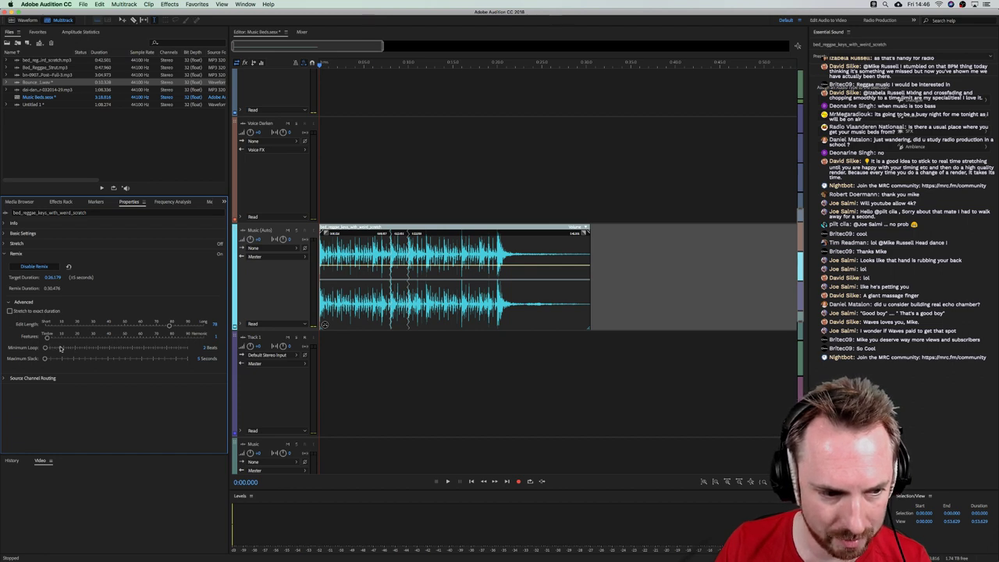
{"action": "left_click_drag", "start_coordinate": [83, 350], "coordinate": [168, 364]}
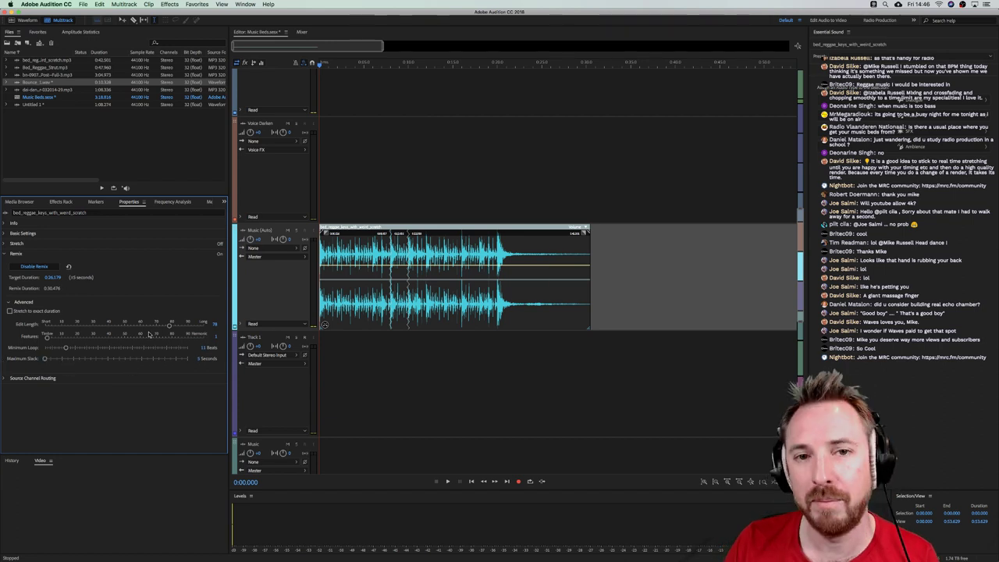
{"action": "left_click", "coordinate": [71, 358]}
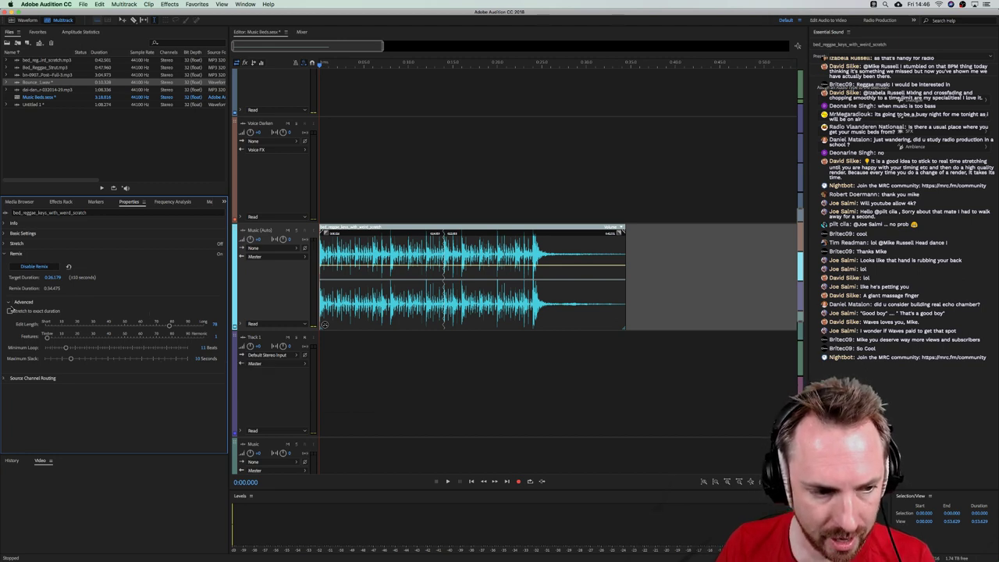
Disable Remix on the reggae bed to compare with the full-length original, and enable it again
{"action": "left_click", "coordinate": [35, 266]}
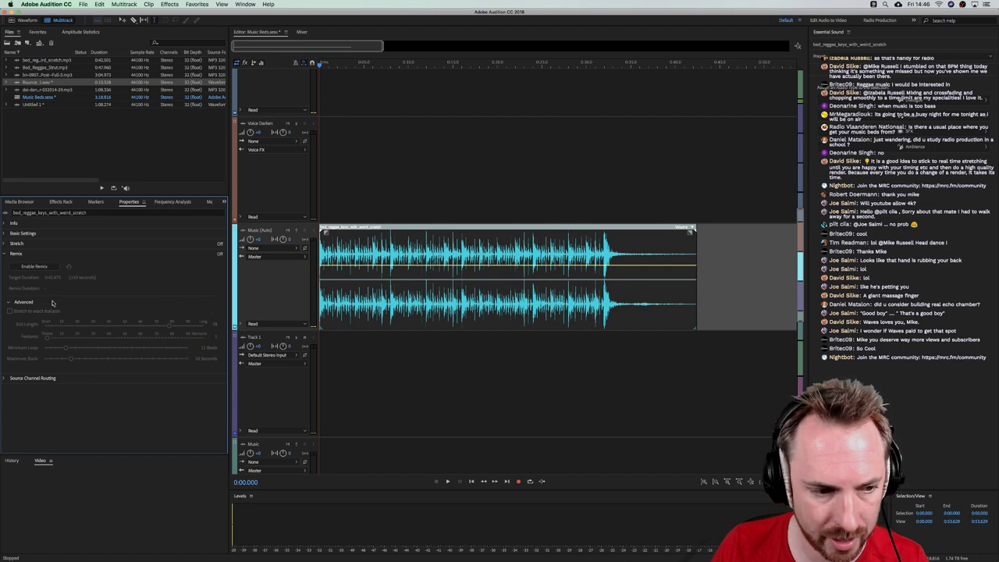
{"action": "left_click", "coordinate": [428, 321]}
{"action": "left_click", "coordinate": [34, 266]}
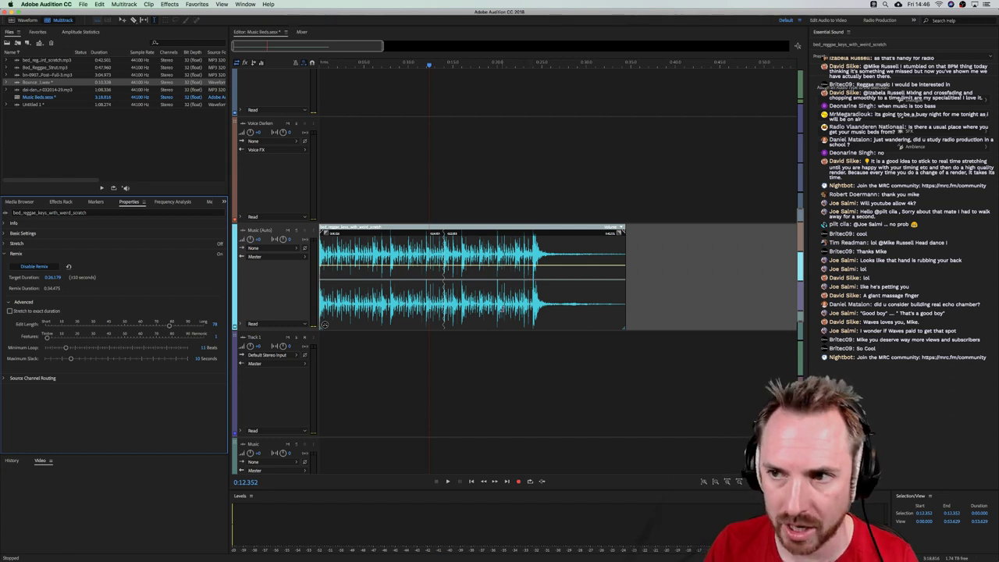
Delete the remixed reggae bed from the Music (Auto) track and show the full session
{"action": "left_click", "coordinate": [502, 309]}
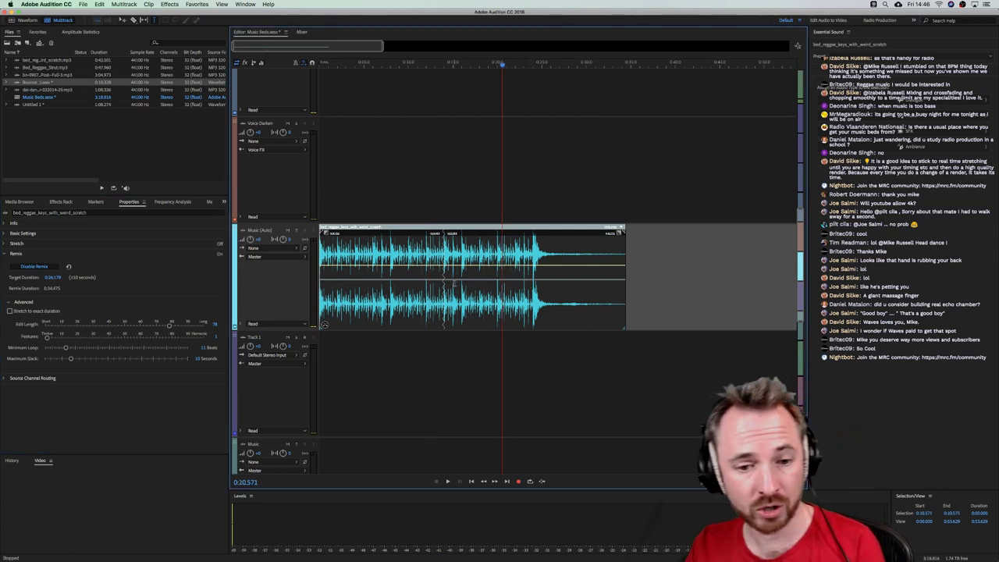
{"action": "key", "text": "Delete"}
{"action": "key", "text": "backslash"}
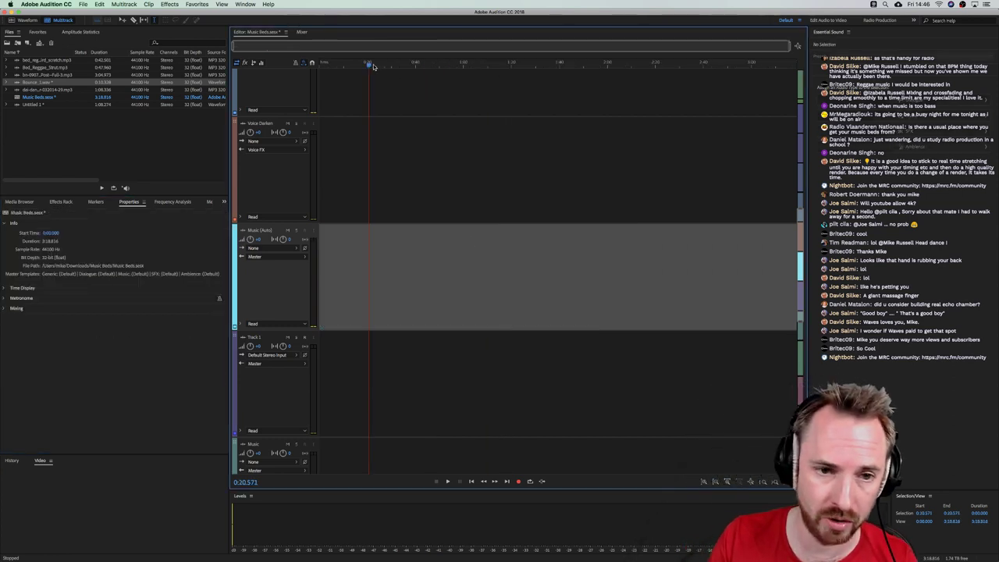
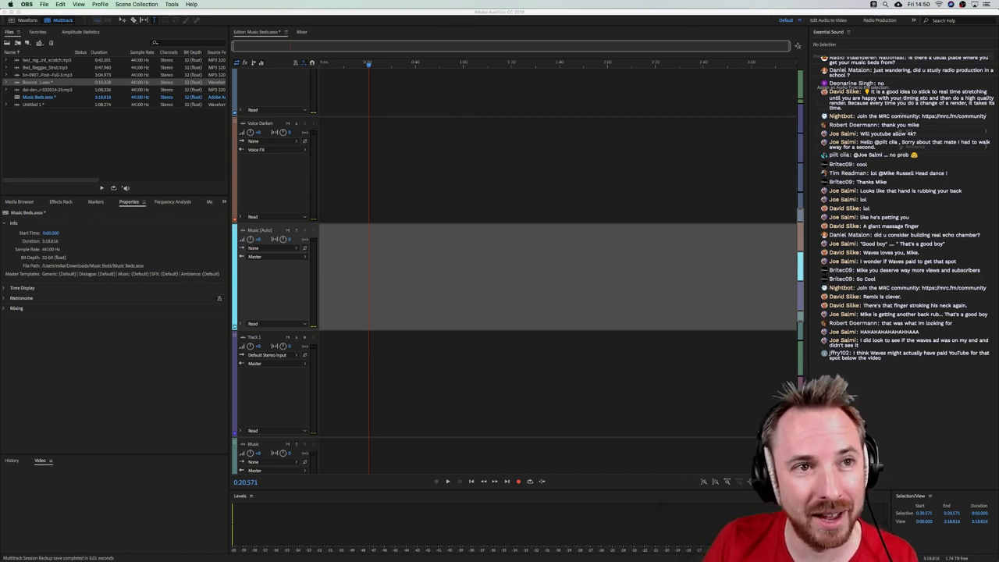
Add ROCK 13 - 100 BPM.wav from the Rock folder to the start of the Music (Auto) track
{"action": "left_click", "coordinate": [362, 205]}
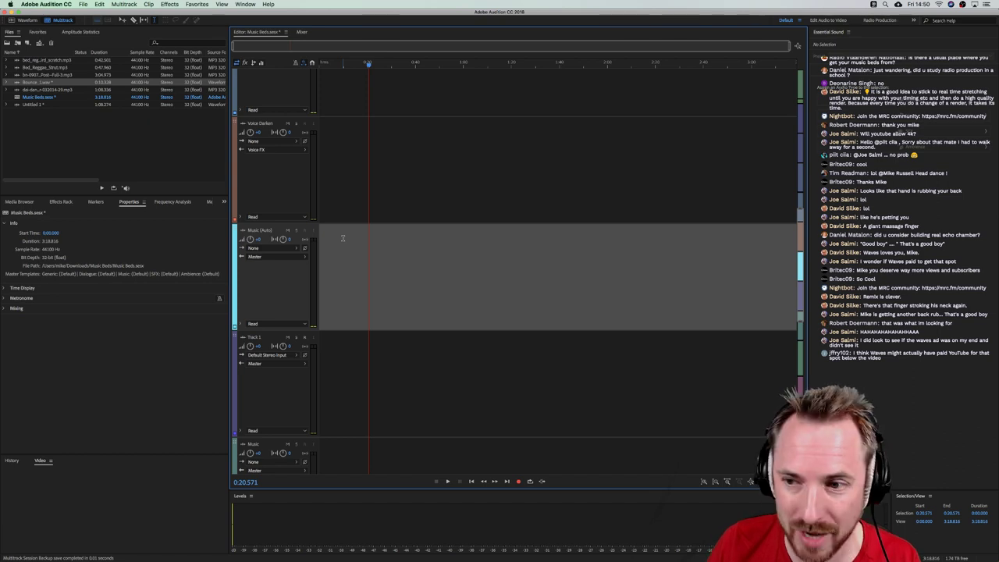
{"action": "left_click", "coordinate": [30, 202]}
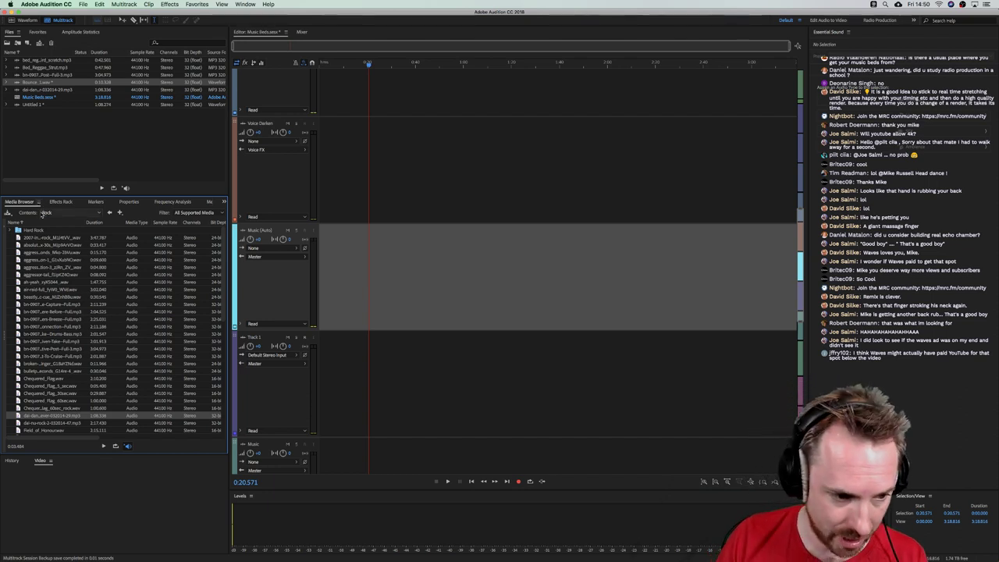
{"action": "scroll", "coordinate": [65, 333], "scroll_direction": "down", "scroll_amount": 10}
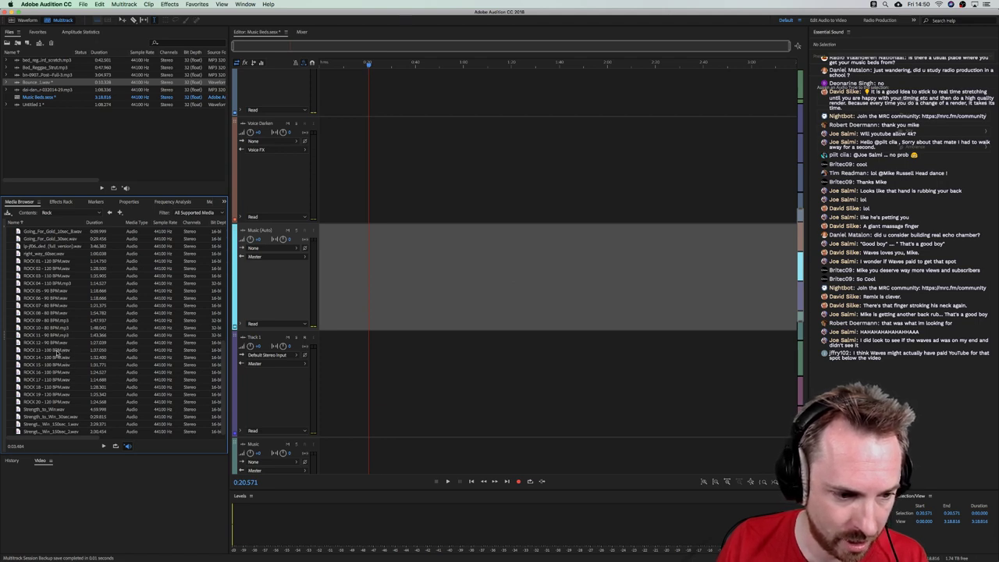
{"action": "left_click_drag", "start_coordinate": [56, 353], "coordinate": [289, 273]}
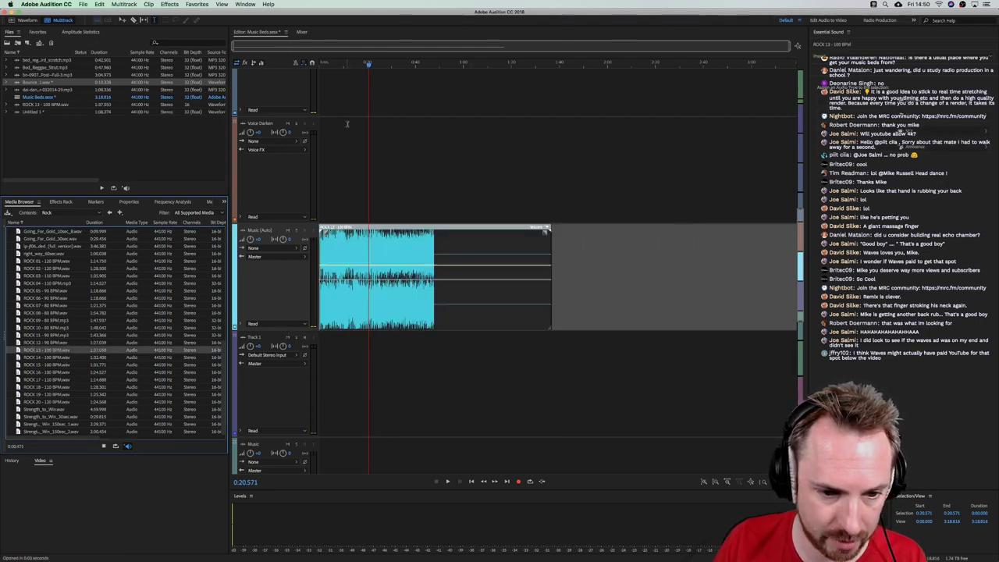
Play the rock bed from about 1:25 to hear its ending, and stop playback
{"action": "left_click", "coordinate": [349, 141]}
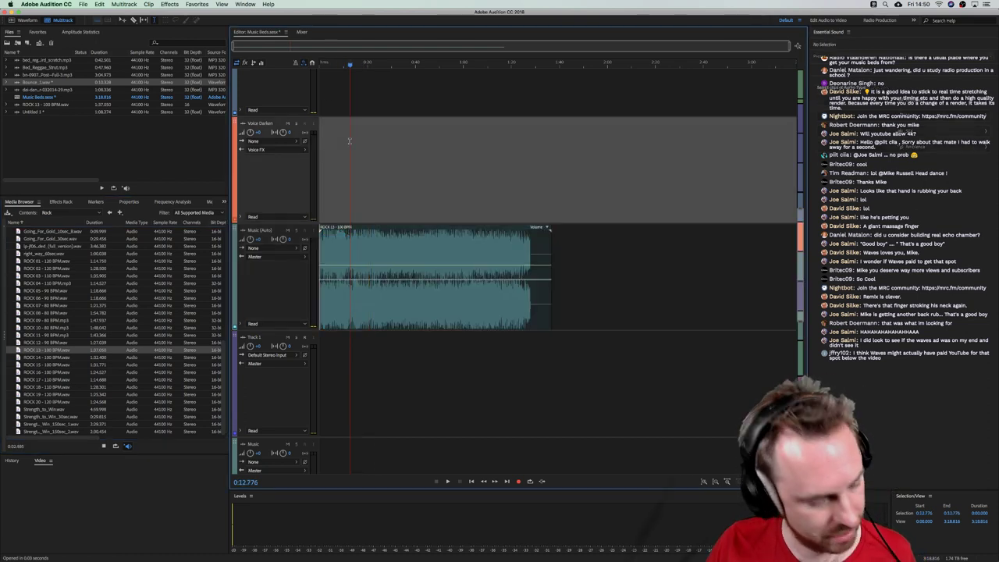
{"action": "left_click", "coordinate": [355, 135]}
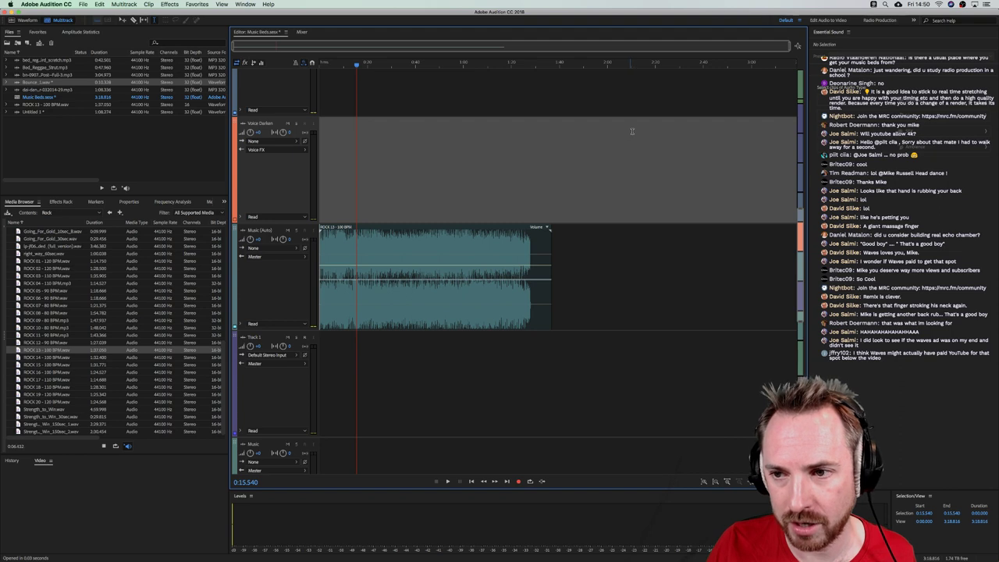
{"action": "left_click", "coordinate": [419, 105]}
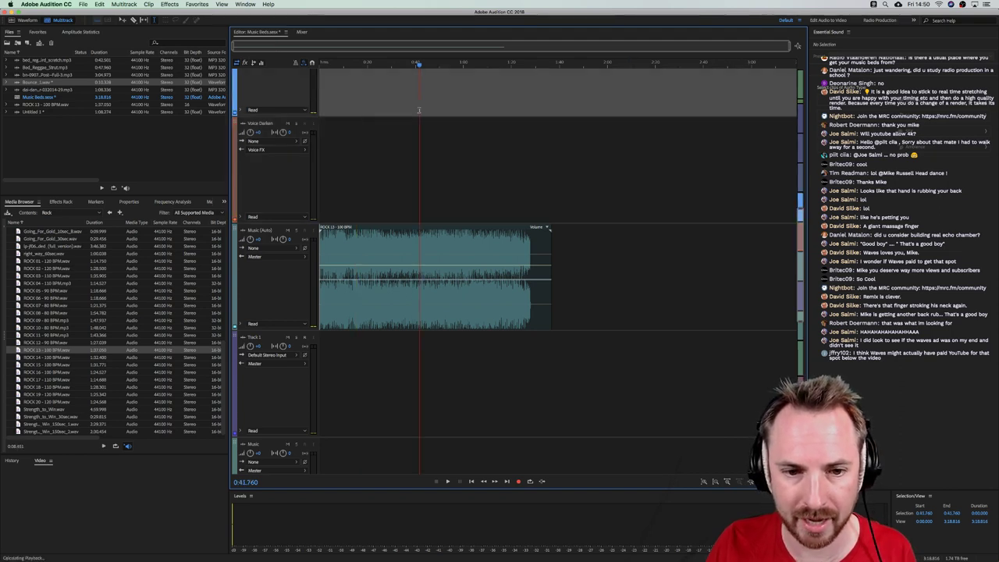
{"action": "left_click", "coordinate": [525, 205]}
{"action": "key", "text": "space"}
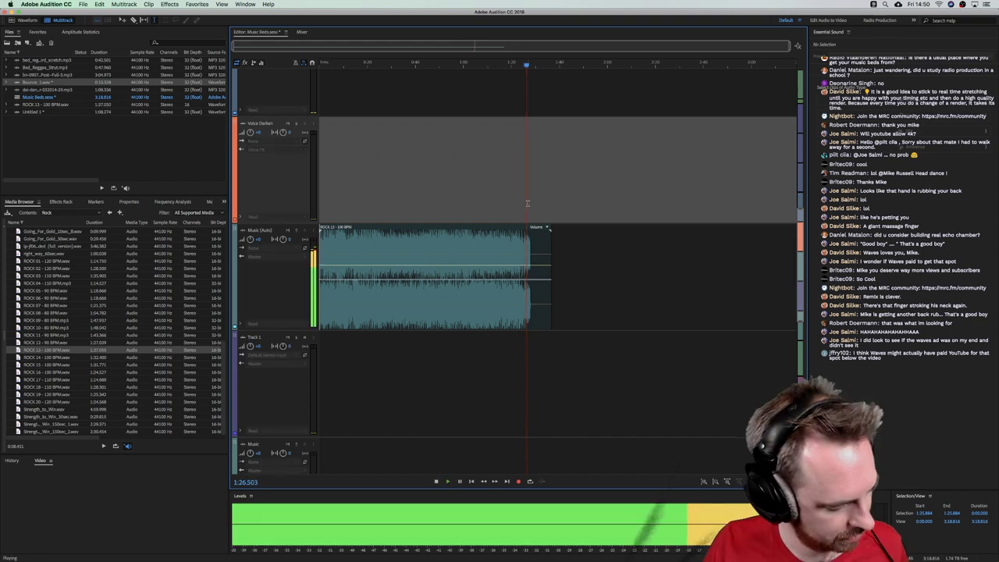
{"action": "key", "text": "space"}
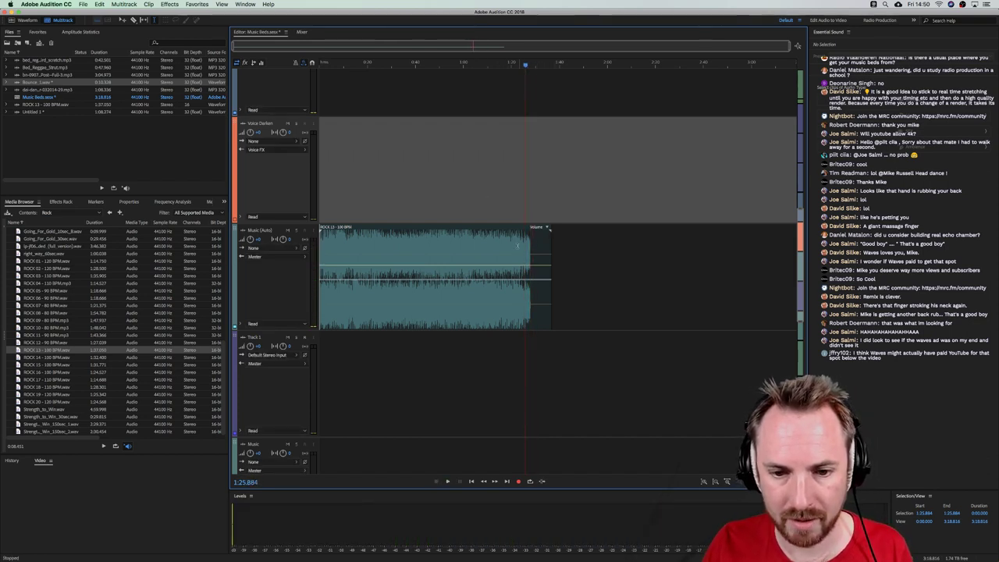
Narrow the application window, assign the Music audio type to the ROCK 13 clip, and enable its Duration setting
{"action": "left_click", "coordinate": [502, 265]}
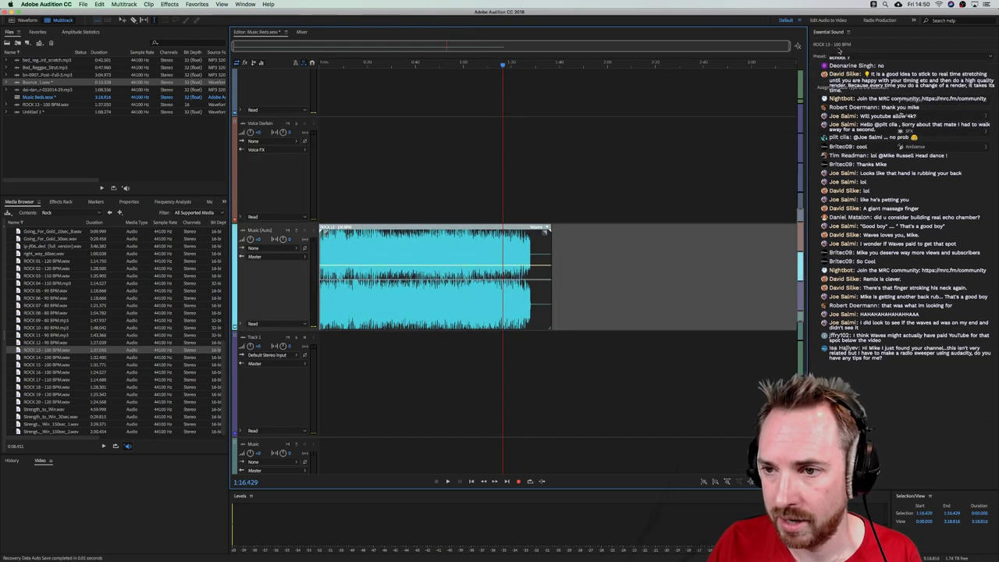
{"action": "left_click_drag", "start_coordinate": [988, 68], "coordinate": [810, 73]}
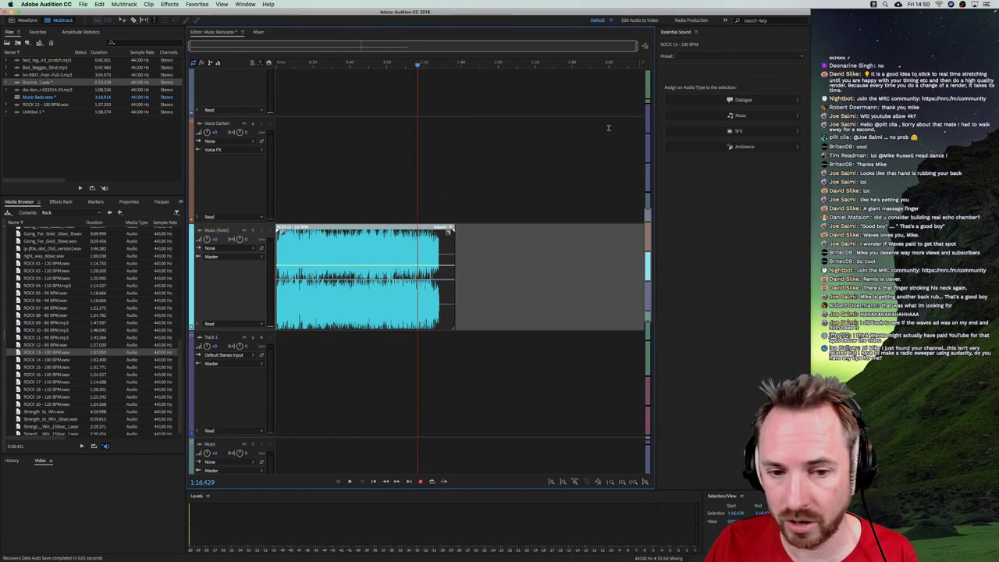
{"action": "left_click", "coordinate": [739, 115]}
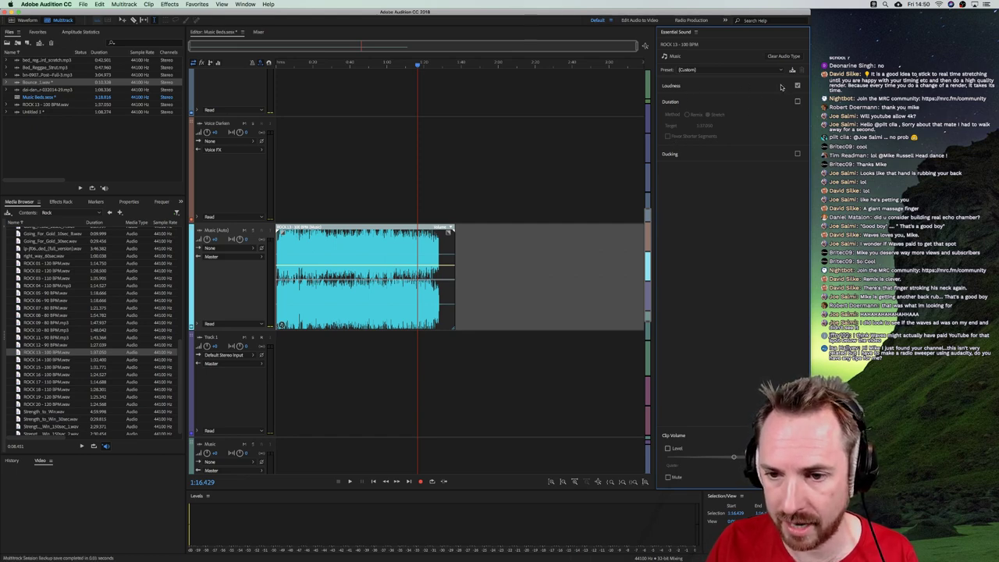
{"action": "left_click", "coordinate": [797, 103]}
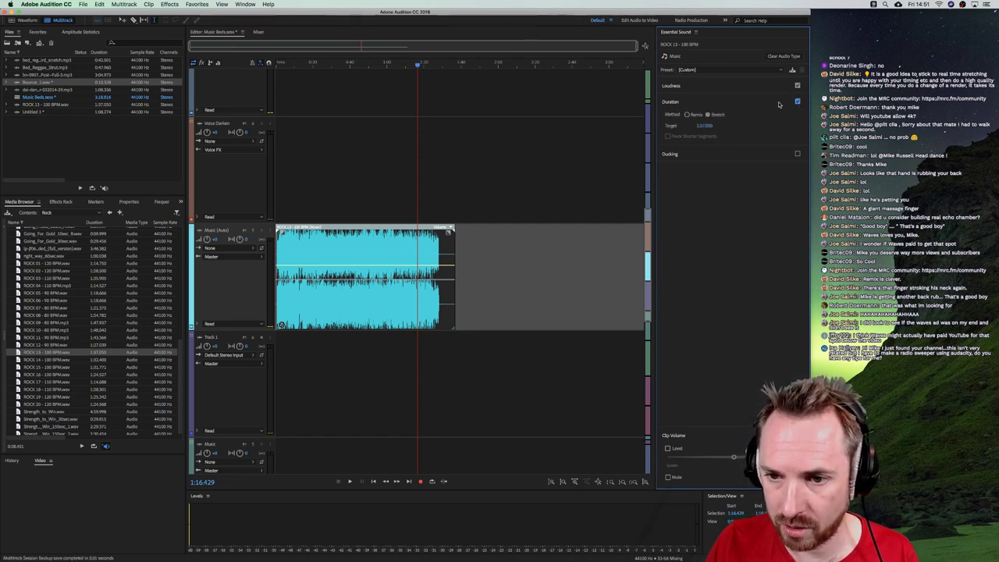
Apply the Remix to 30 Seconds preset to the ROCK 13 clip
{"action": "left_click", "coordinate": [704, 127]}
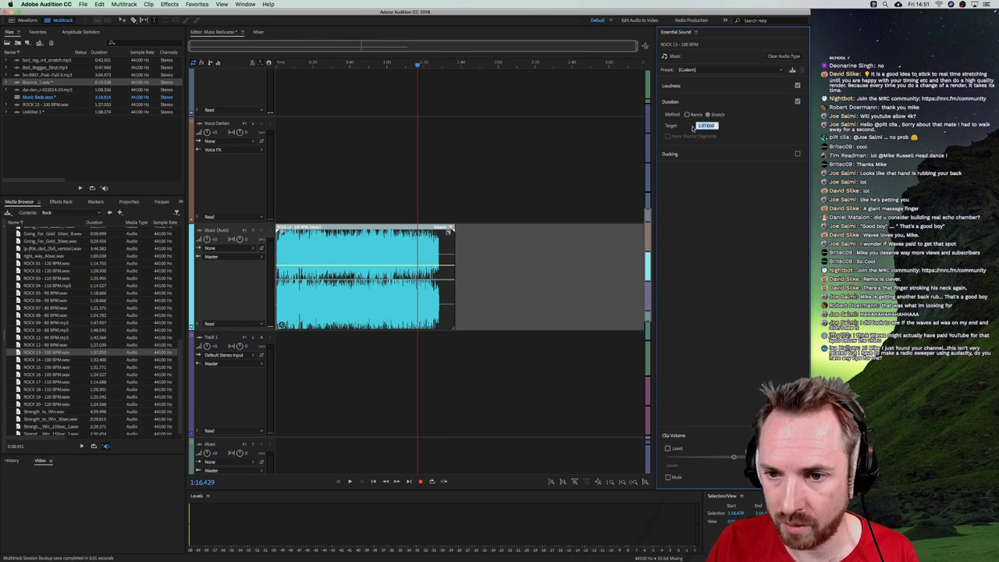
{"action": "left_click", "coordinate": [729, 129]}
{"action": "left_click", "coordinate": [685, 70]}
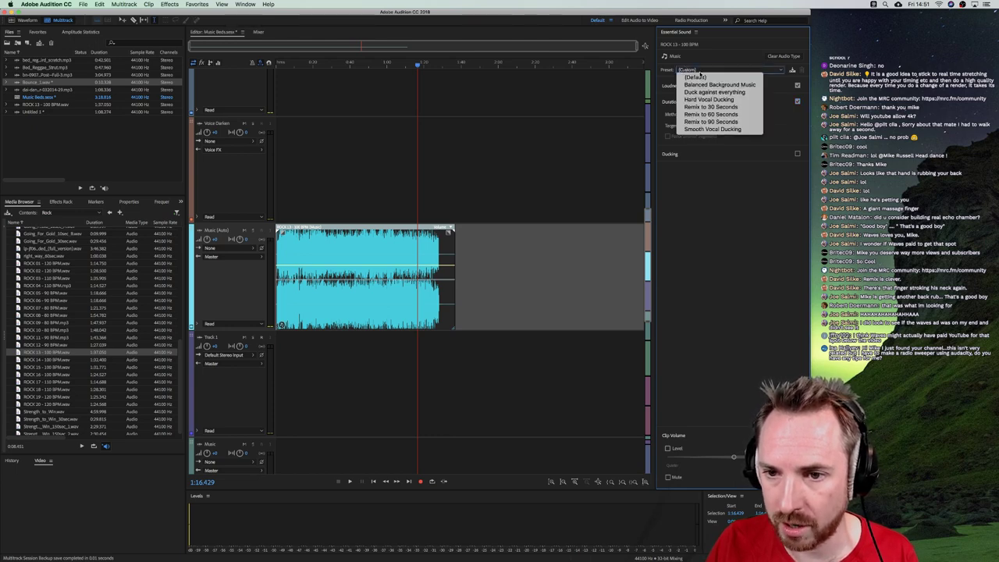
{"action": "left_click", "coordinate": [748, 110]}
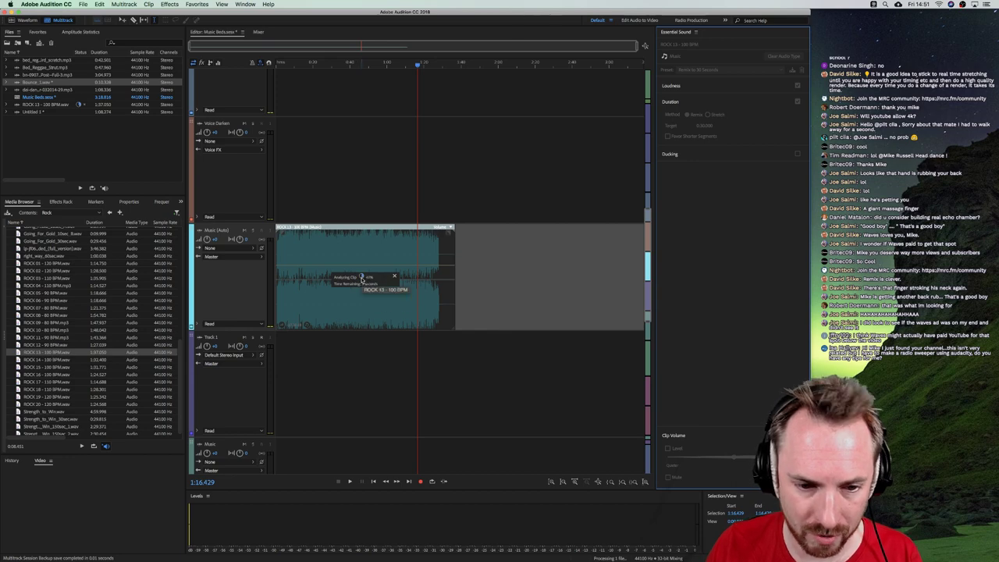
Examine the remixed rock bed's ending near 25 seconds and its edit points near 12 and 19 seconds in an enlarged view
{"action": "left_click", "coordinate": [316, 204]}
{"action": "left_click", "coordinate": [322, 202]}
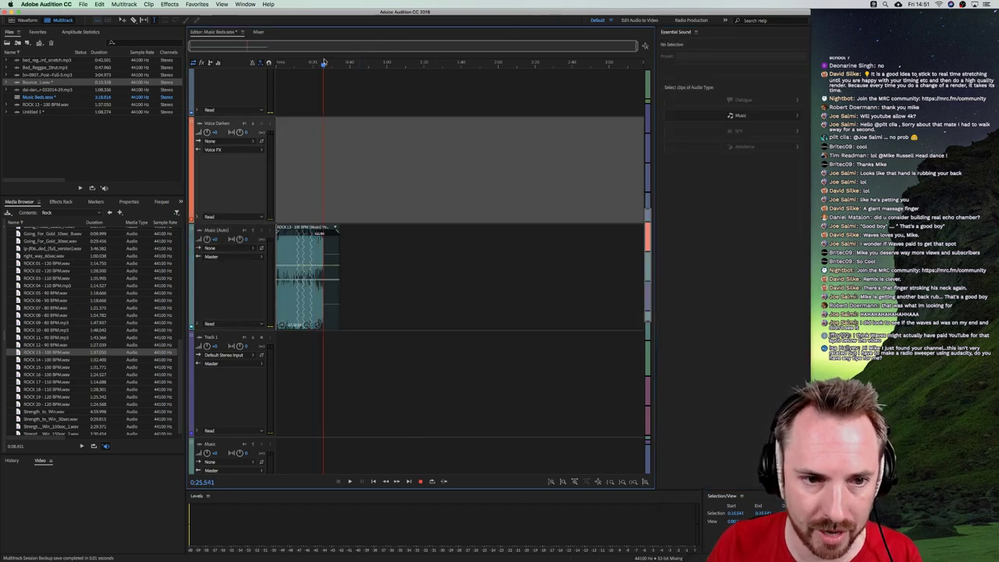
{"action": "scroll", "coordinate": [320, 64], "scroll_direction": "up", "scroll_amount": 5}
{"action": "scroll", "coordinate": [321, 64], "scroll_direction": "up", "scroll_amount": 2}
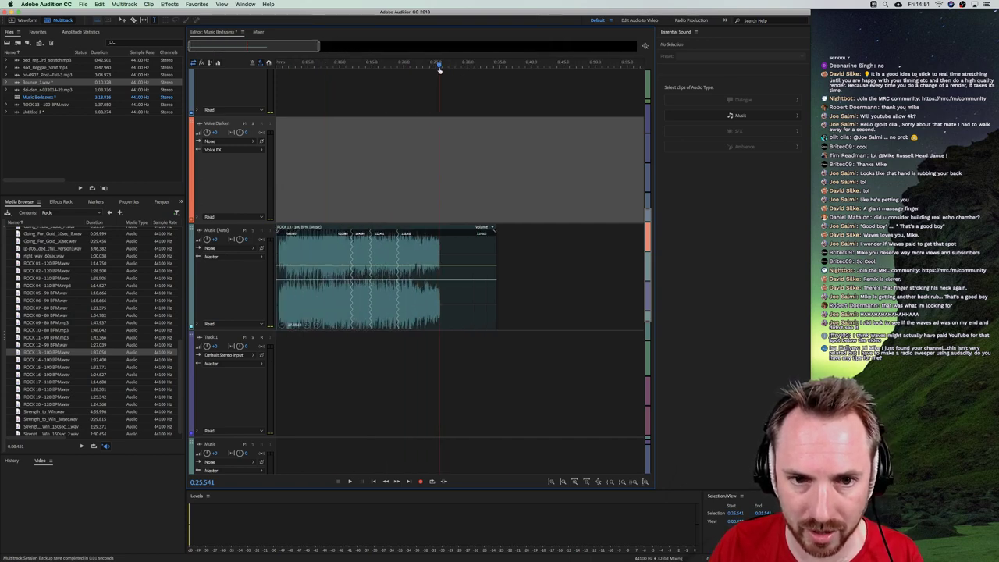
{"action": "left_click_drag", "start_coordinate": [440, 68], "coordinate": [287, 67]}
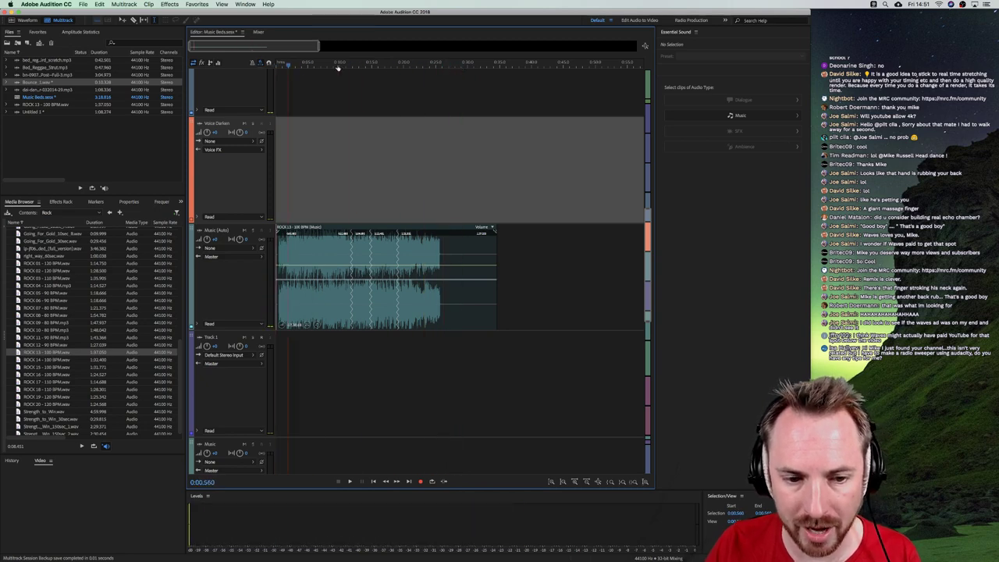
{"action": "left_click_drag", "start_coordinate": [354, 67], "coordinate": [354, 68]}
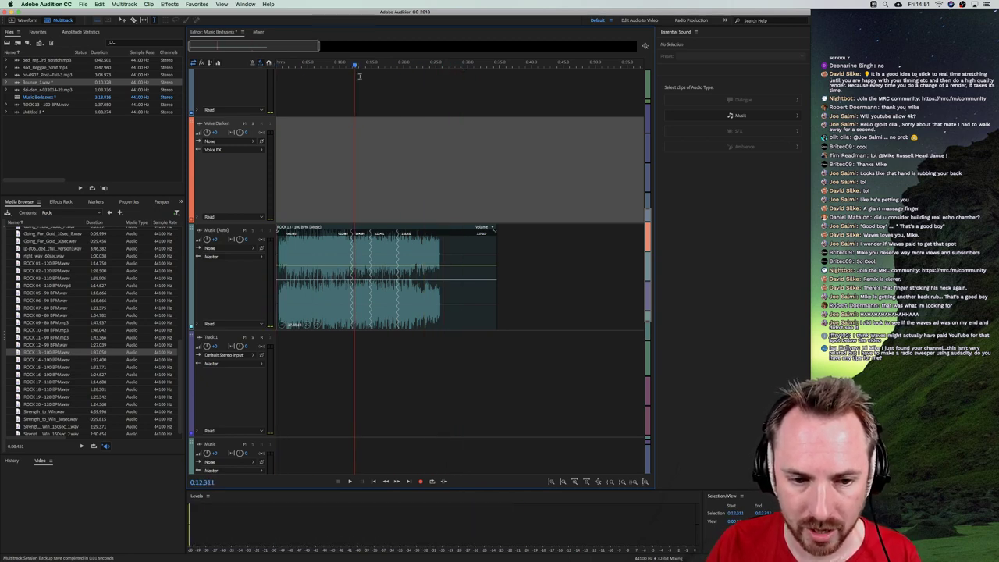
{"action": "left_click", "coordinate": [407, 207]}
{"action": "left_click", "coordinate": [399, 208]}
Split the remixed ROCK 13 clip into its segments
{"action": "right_click", "coordinate": [393, 251]}
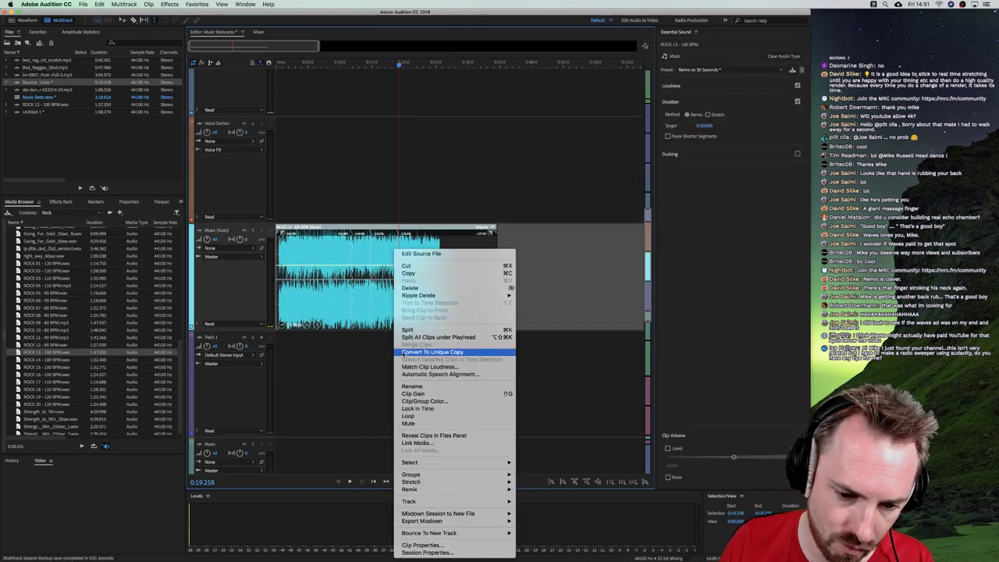
{"action": "mouse_move", "coordinate": [423, 486]}
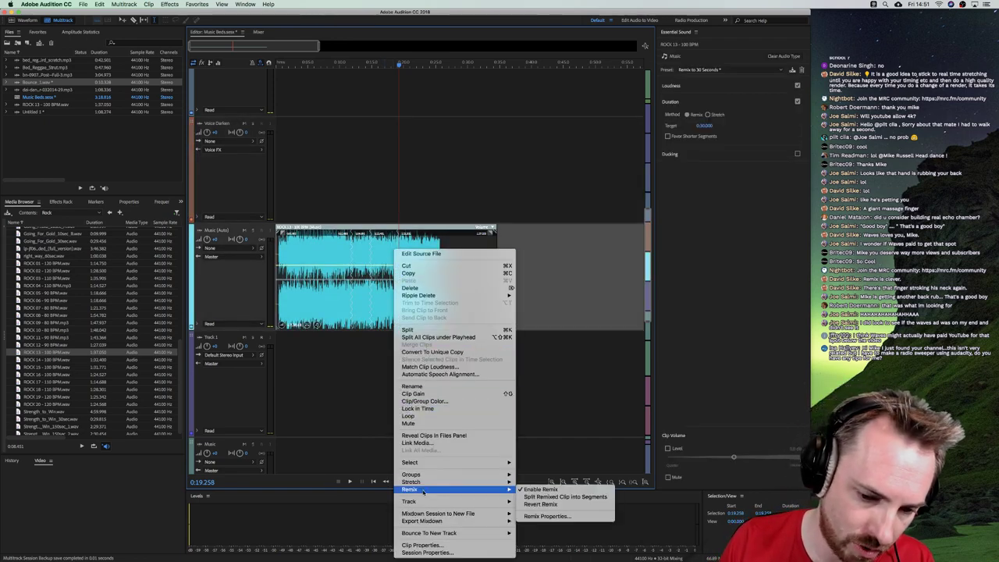
{"action": "mouse_move", "coordinate": [502, 495]}
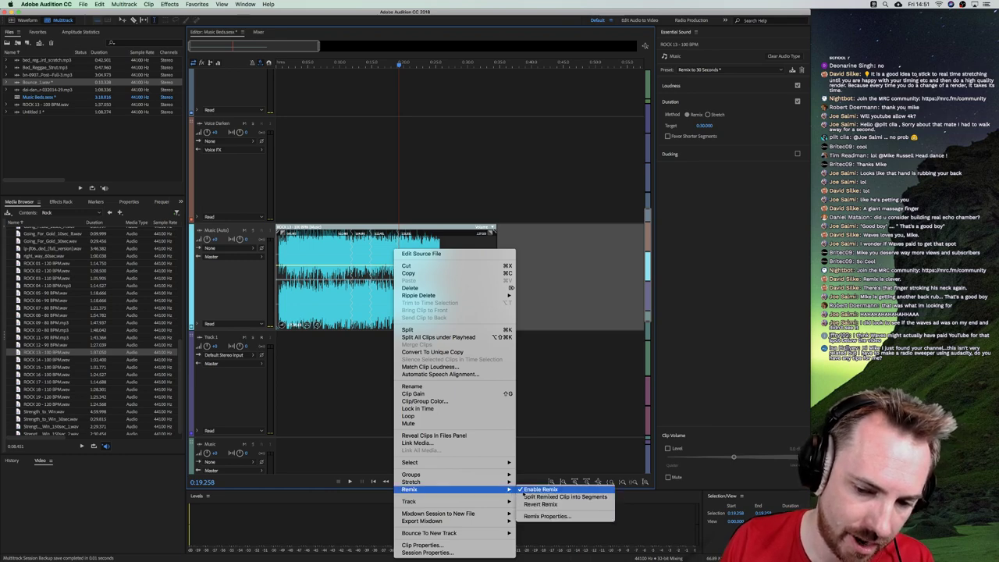
{"action": "left_click", "coordinate": [537, 498]}
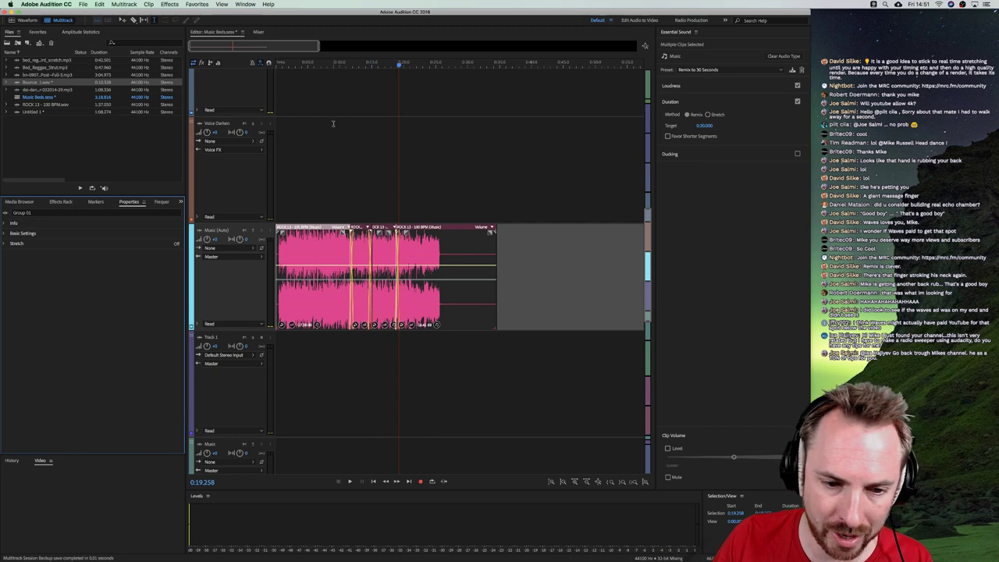
Shorten the first crossfade near 12 seconds to a very brief overlap by moving its start toward its end
{"action": "left_click", "coordinate": [352, 205]}
{"action": "scroll", "coordinate": [341, 69], "scroll_direction": "up", "scroll_amount": 5}
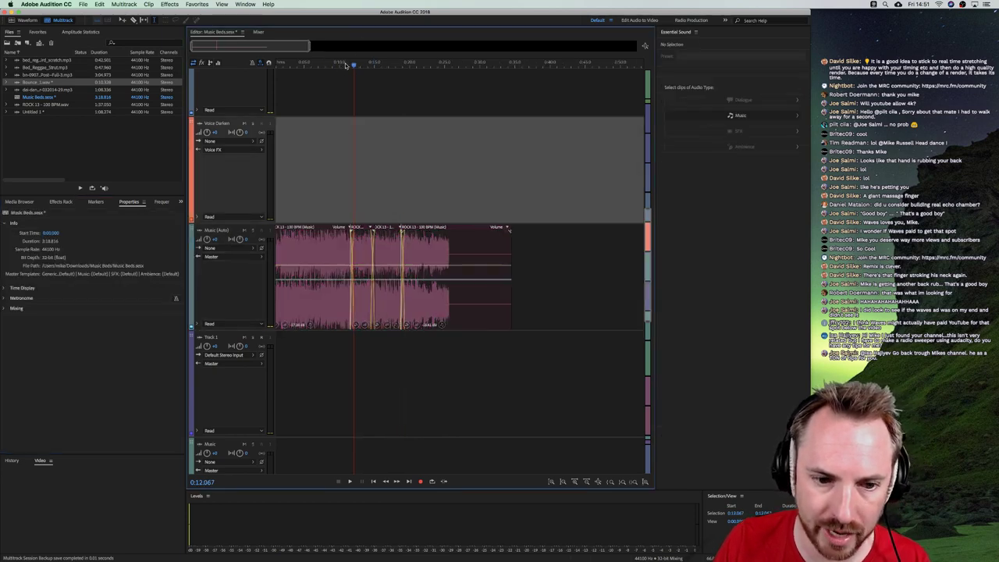
{"action": "left_click_drag", "start_coordinate": [369, 242], "coordinate": [393, 240]}
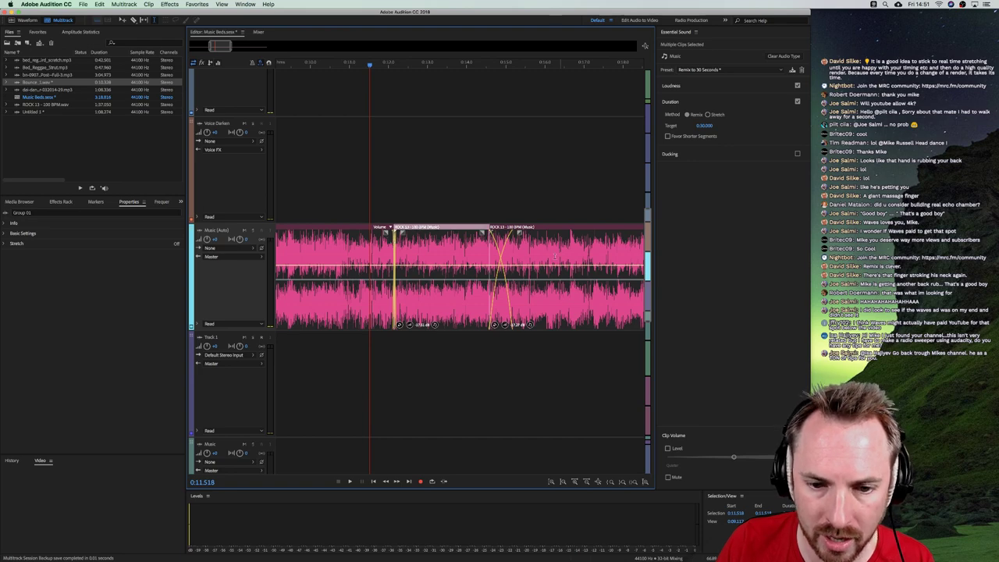
Lengthen the crossfade near 14 seconds in the ROCK 13 bed by moving its start earlier to about 13.3 seconds
{"action": "left_click_drag", "start_coordinate": [489, 256], "coordinate": [422, 257]}
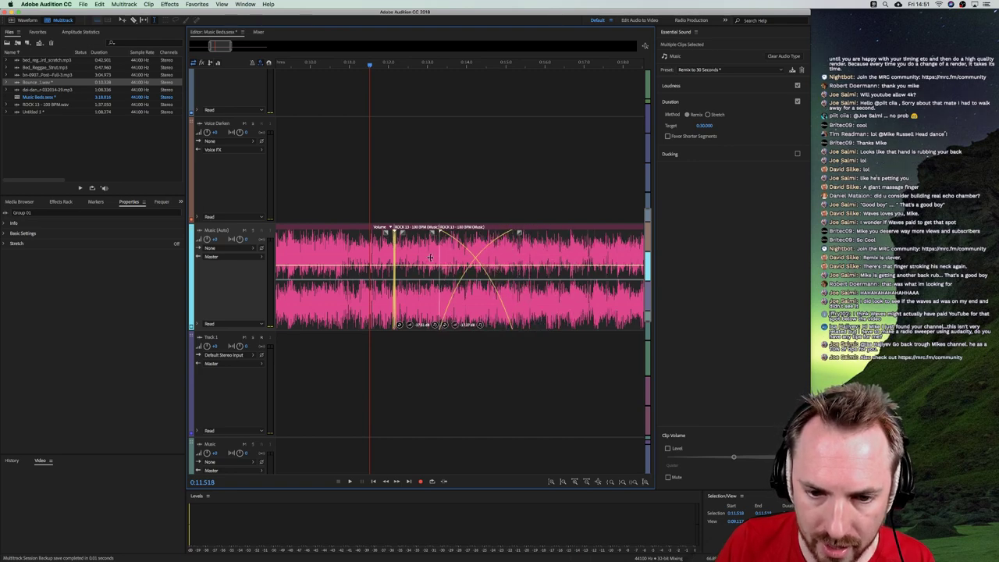
{"action": "scroll", "coordinate": [468, 64], "scroll_direction": "down", "scroll_amount": 3}
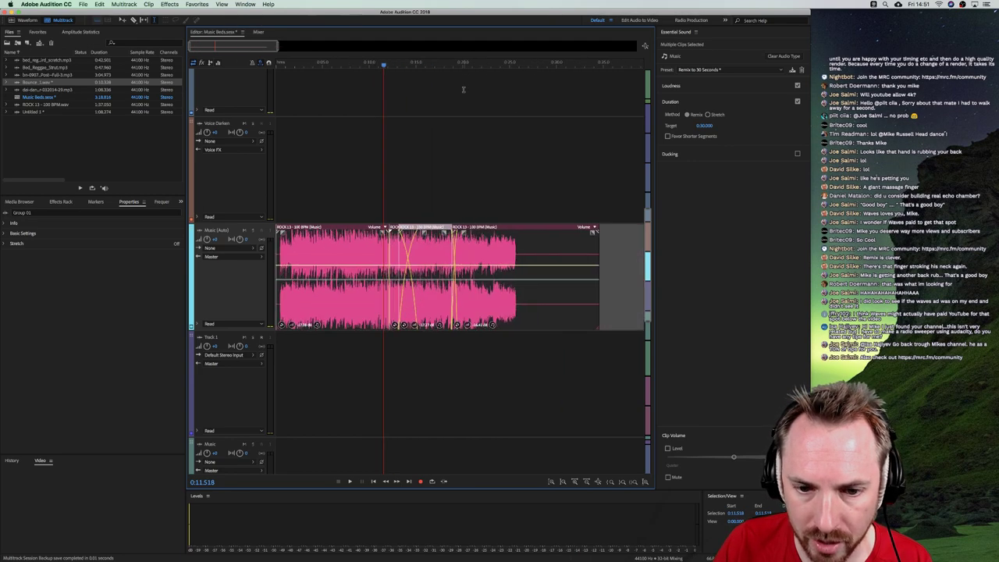
{"action": "left_click_drag", "start_coordinate": [485, 254], "coordinate": [448, 250]}
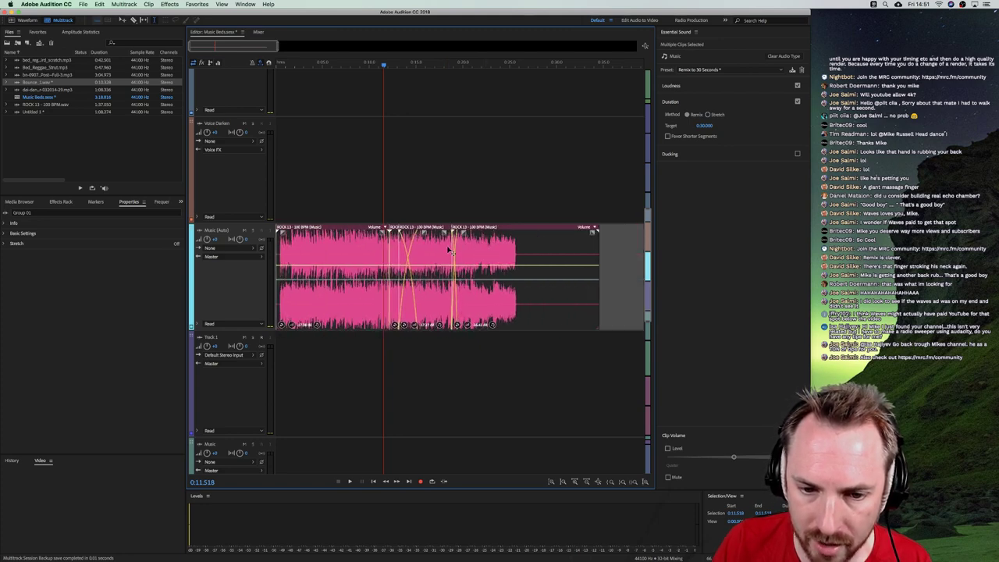
Ungroup the split ROCK 13 segments and move the last one away from the others to start at about 30 seconds
{"action": "left_click", "coordinate": [453, 201]}
{"action": "right_click", "coordinate": [472, 242]}
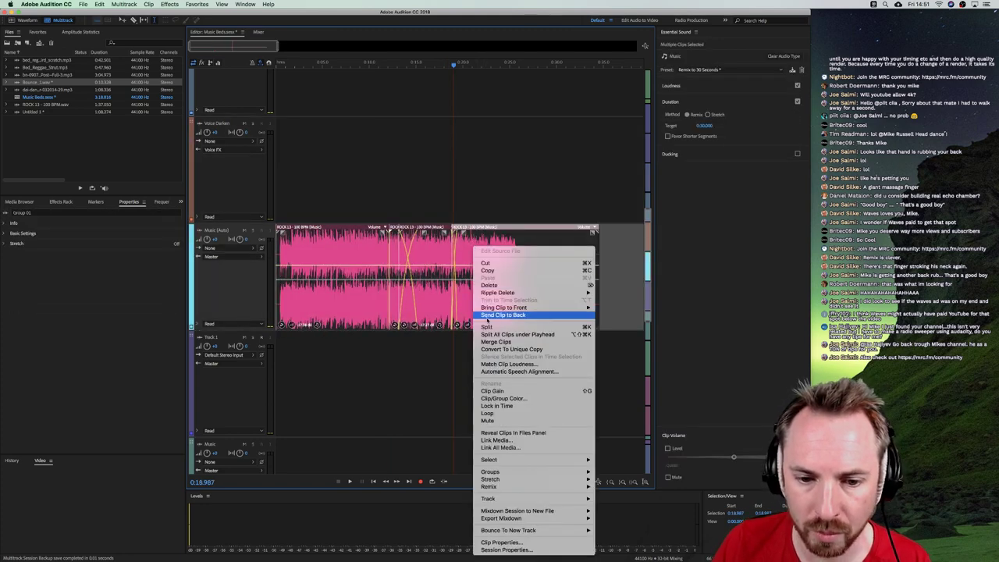
{"action": "key", "text": "Escape"}
{"action": "right_click", "coordinate": [476, 249]}
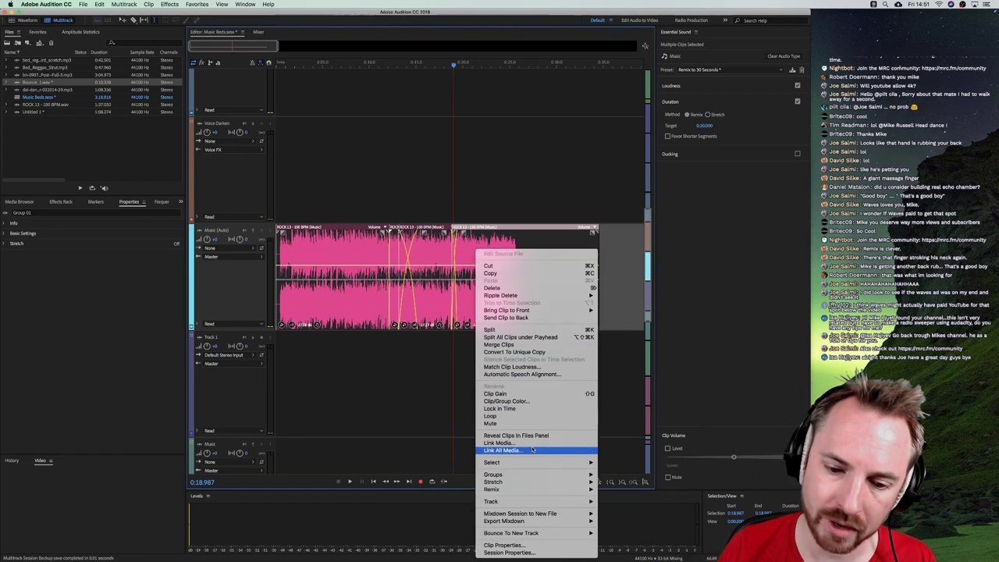
{"action": "mouse_move", "coordinate": [529, 475]}
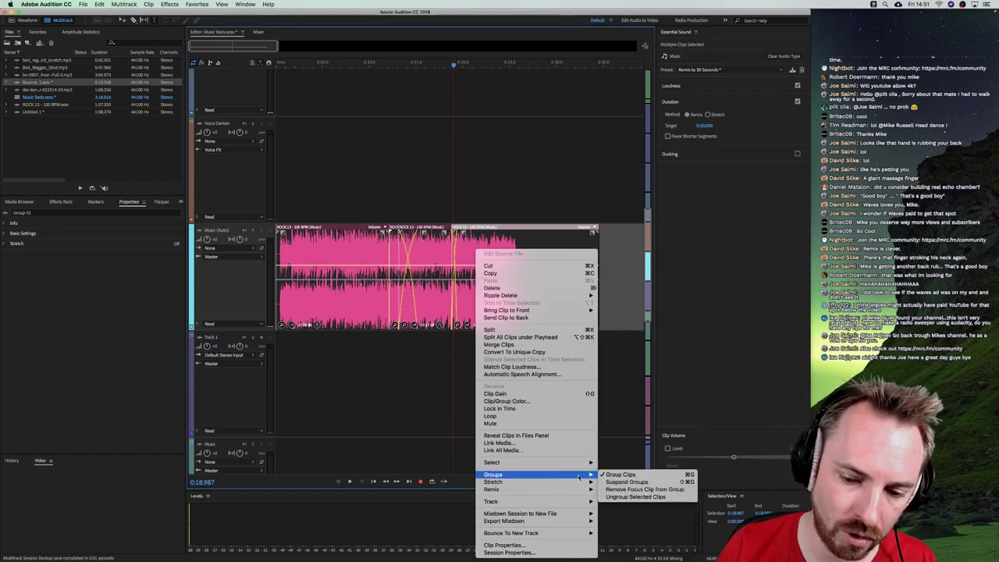
{"action": "left_click", "coordinate": [623, 474]}
{"action": "left_click", "coordinate": [484, 379]}
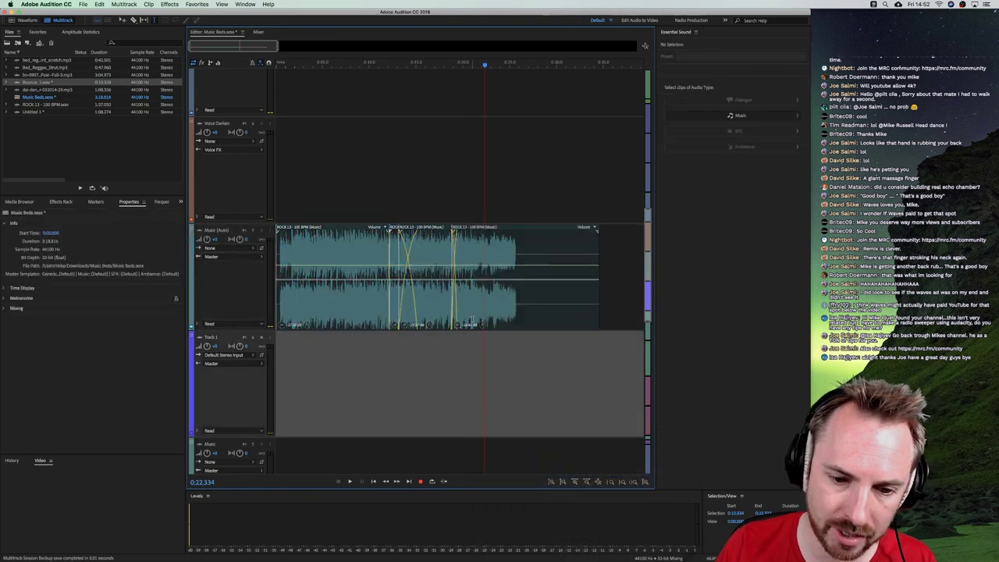
{"action": "left_click", "coordinate": [473, 319]}
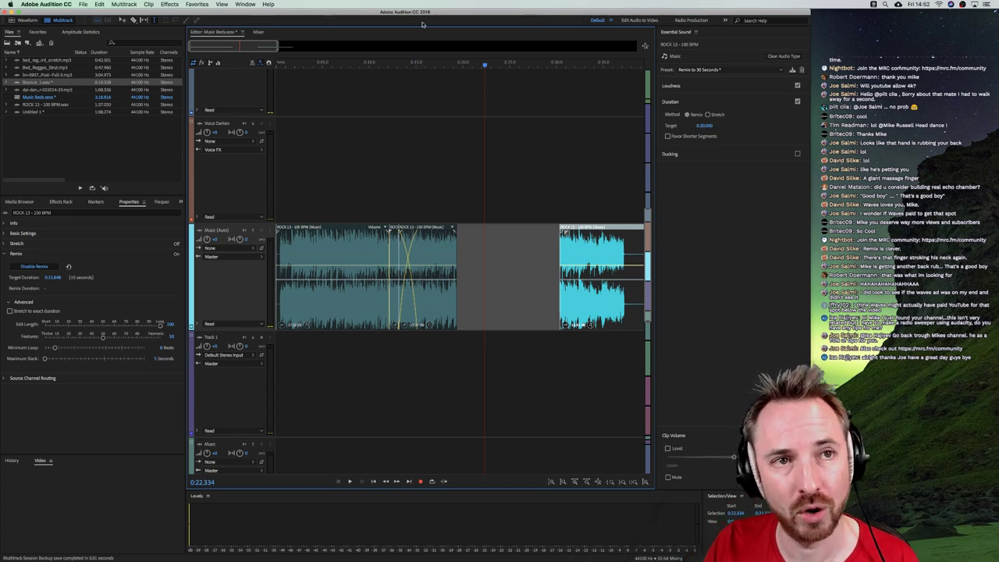
Widen the application window to the full screen width and close all open files and sessions without saving any changes
{"action": "scroll", "coordinate": [408, 60], "scroll_direction": "down", "scroll_amount": 6}
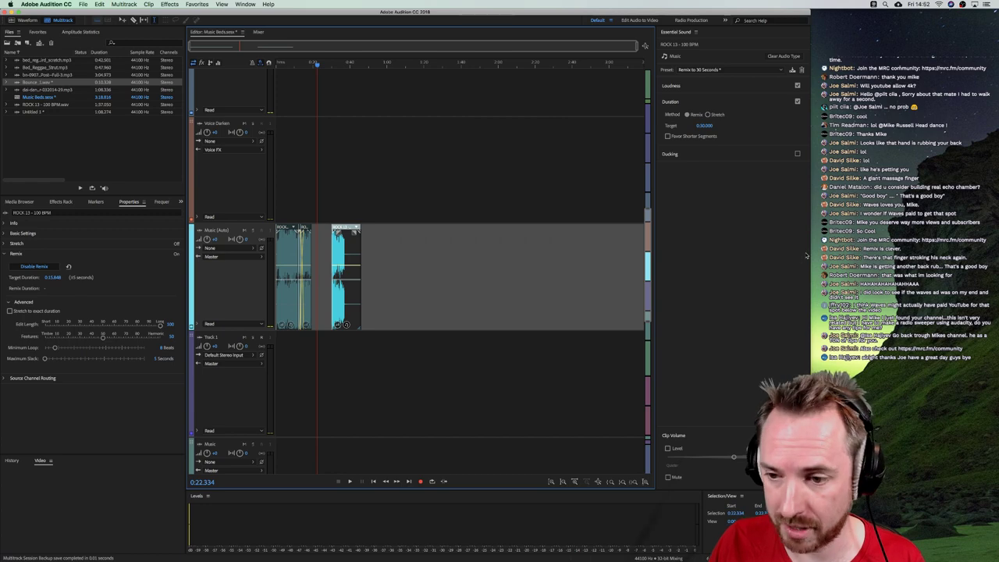
{"action": "left_click_drag", "start_coordinate": [997, 268], "coordinate": [996, 269]}
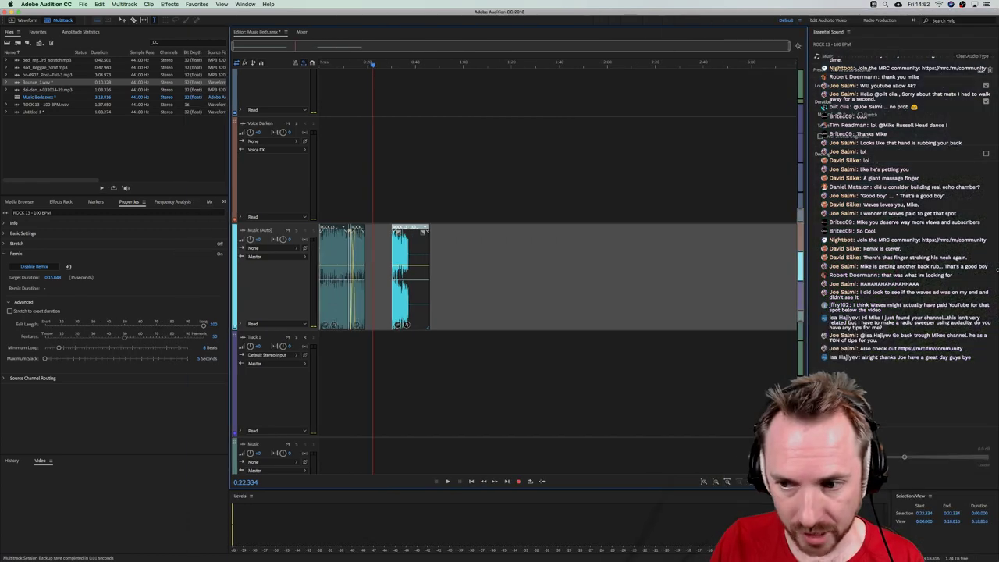
{"action": "left_click_drag", "start_coordinate": [102, 149], "coordinate": [4, 57]}
{"action": "key", "text": "Delete"}
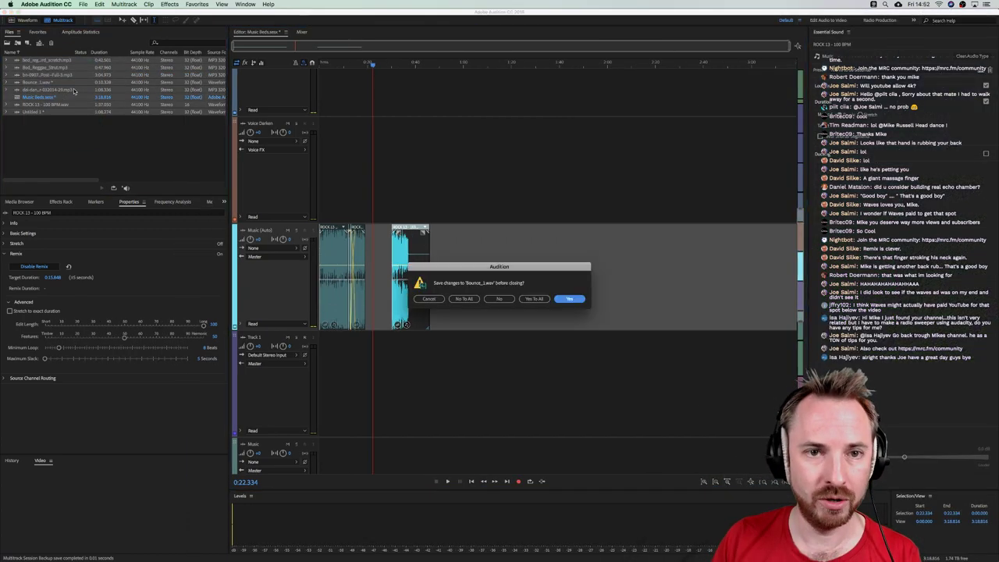
{"action": "left_click", "coordinate": [465, 298]}
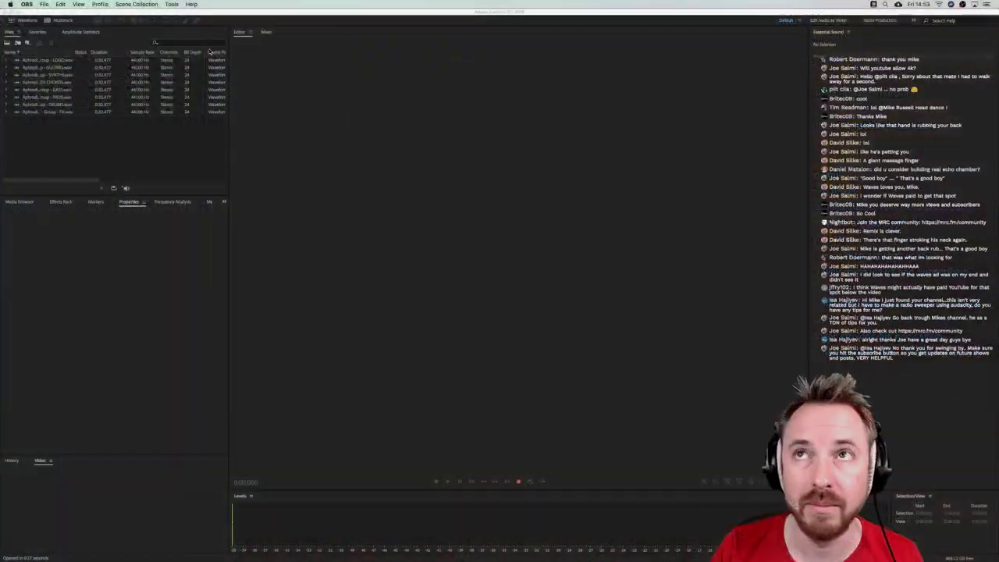
Create a new multitrack session in the Downloads folder with the MRC template and the default session name
{"action": "left_click", "coordinate": [71, 22]}
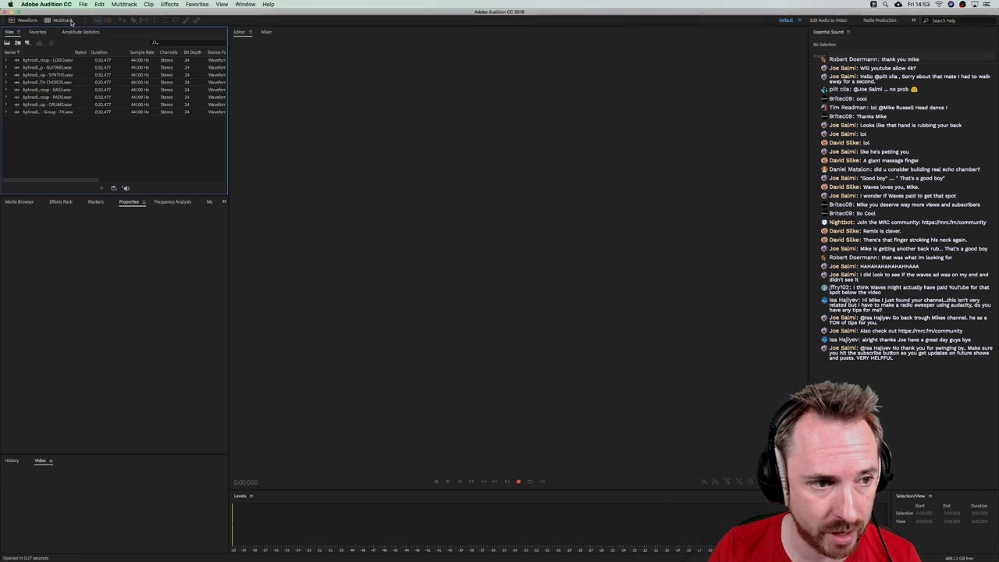
{"action": "left_click", "coordinate": [65, 22]}
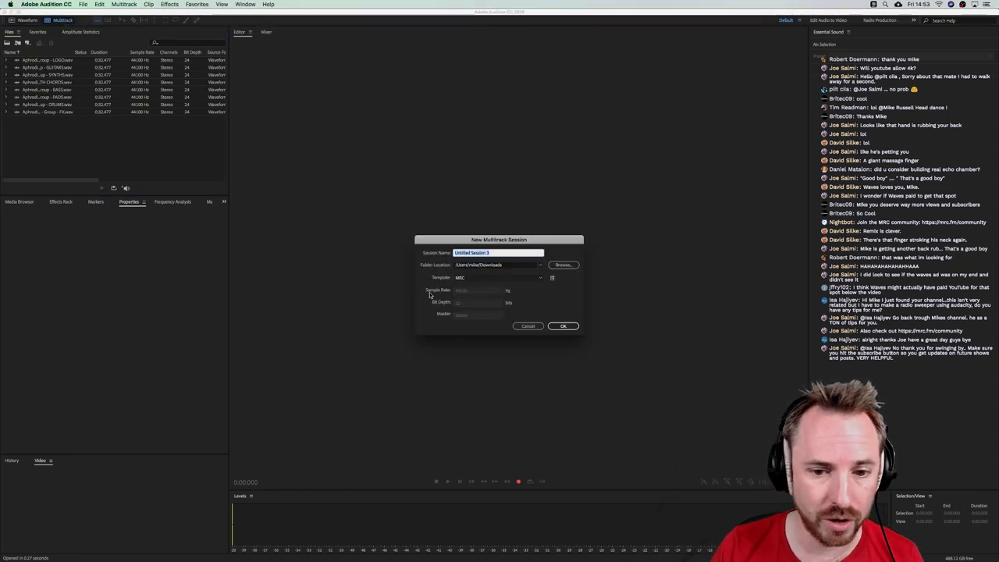
{"action": "left_click", "coordinate": [575, 326]}
{"action": "left_click", "coordinate": [67, 114]}
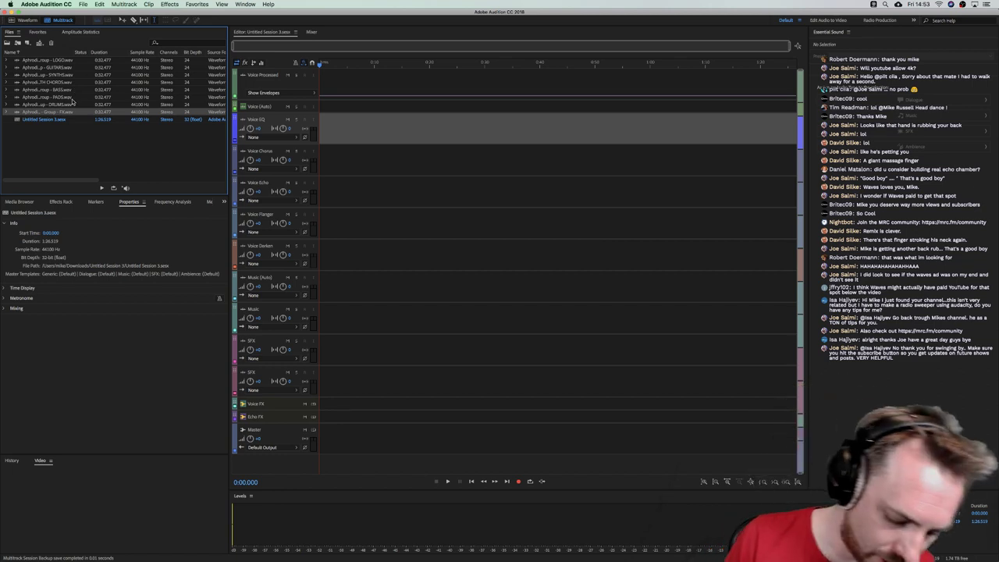
Create another multitrack session with the default name, using a plain six-track layout instead of the MRC template
{"action": "key", "text": "super+n"}
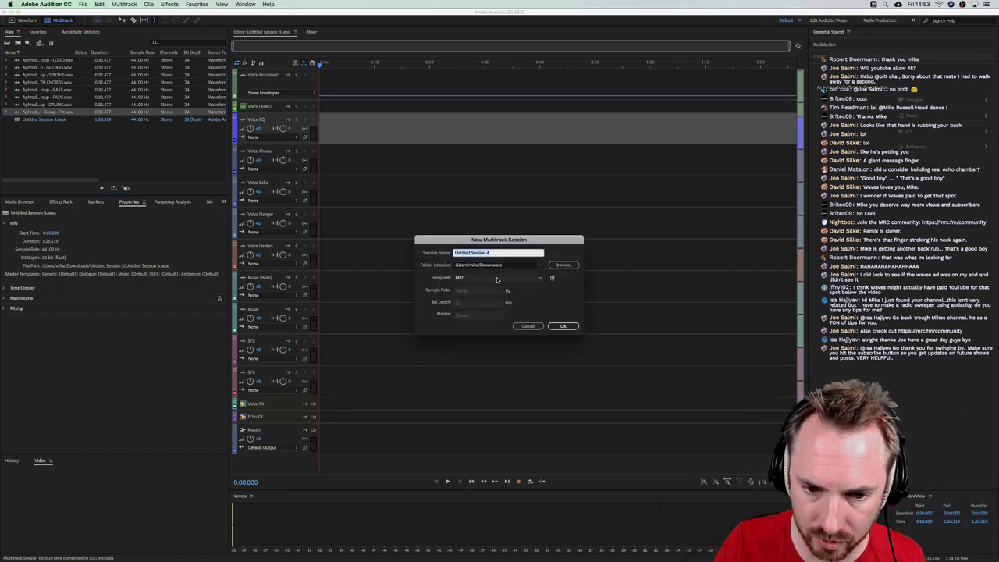
{"action": "left_click", "coordinate": [500, 278]}
{"action": "left_click", "coordinate": [499, 340]}
{"action": "left_click", "coordinate": [564, 326]}
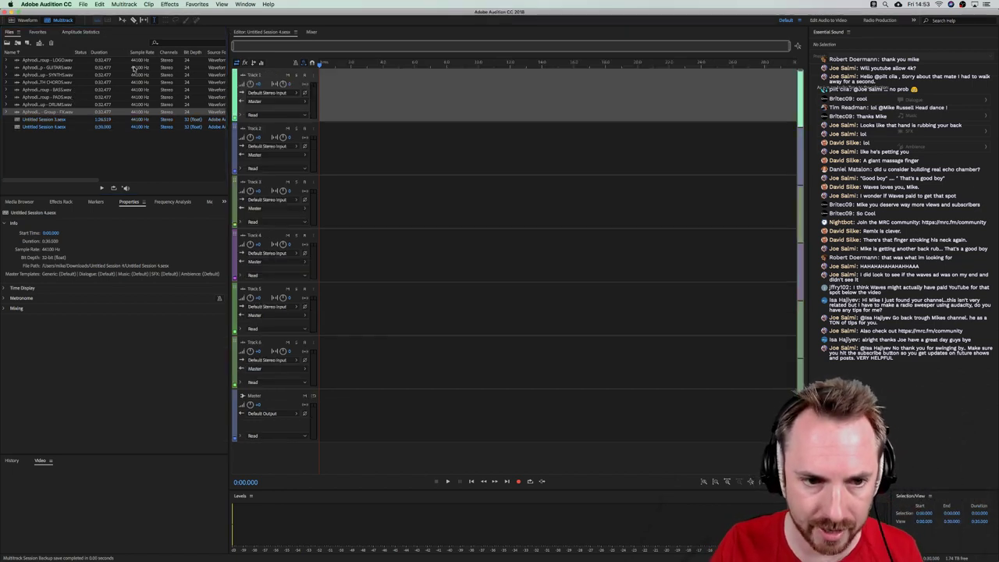
Insert all eight Aphrodite stem files at the session start, each on its own track, and play the opening seconds
{"action": "left_click", "coordinate": [34, 114]}
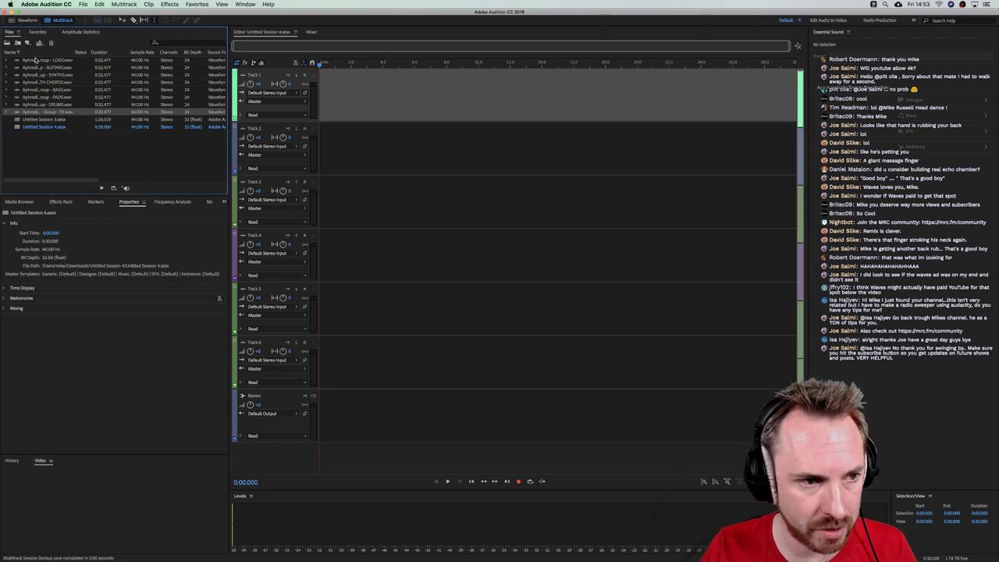
{"action": "left_click", "coordinate": [35, 60], "text": "shift"}
{"action": "left_click_drag", "start_coordinate": [35, 60], "coordinate": [309, 113]}
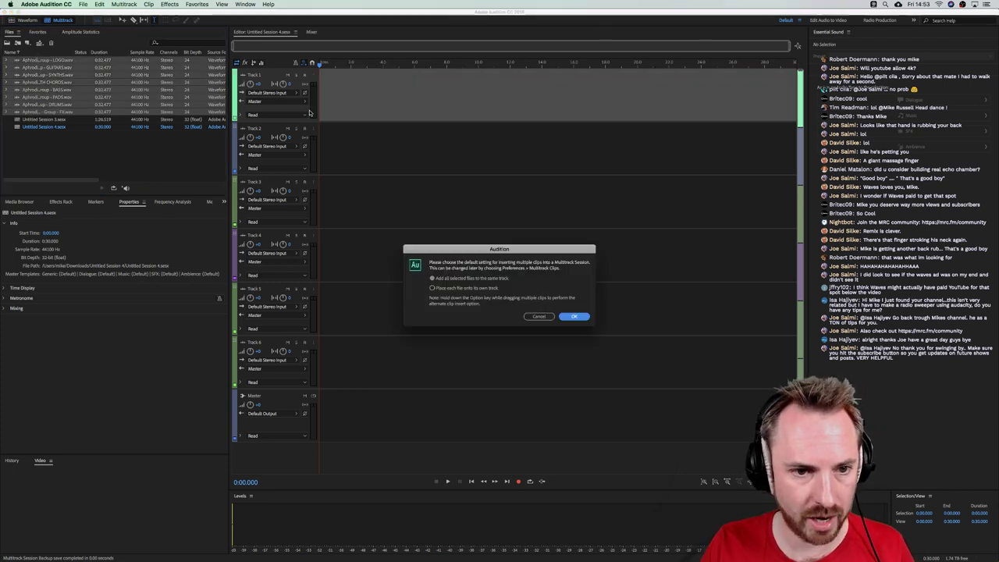
{"action": "left_click", "coordinate": [491, 289]}
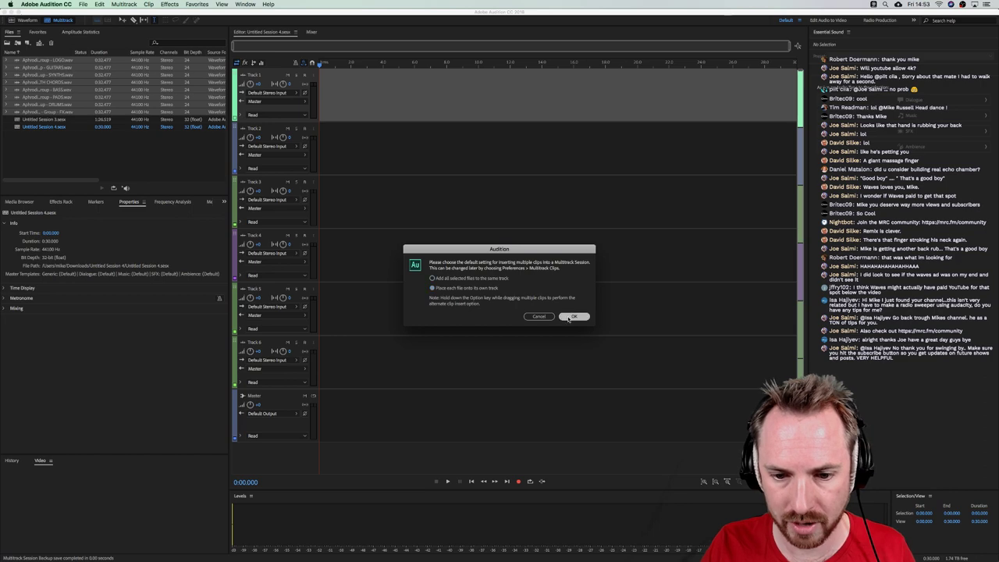
{"action": "left_click", "coordinate": [572, 316]}
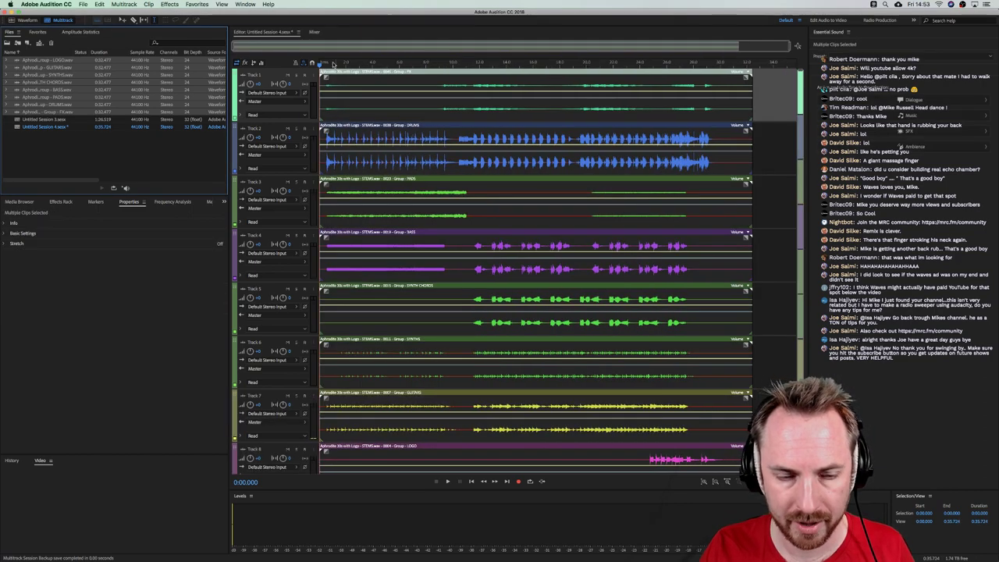
{"action": "key", "text": "space"}
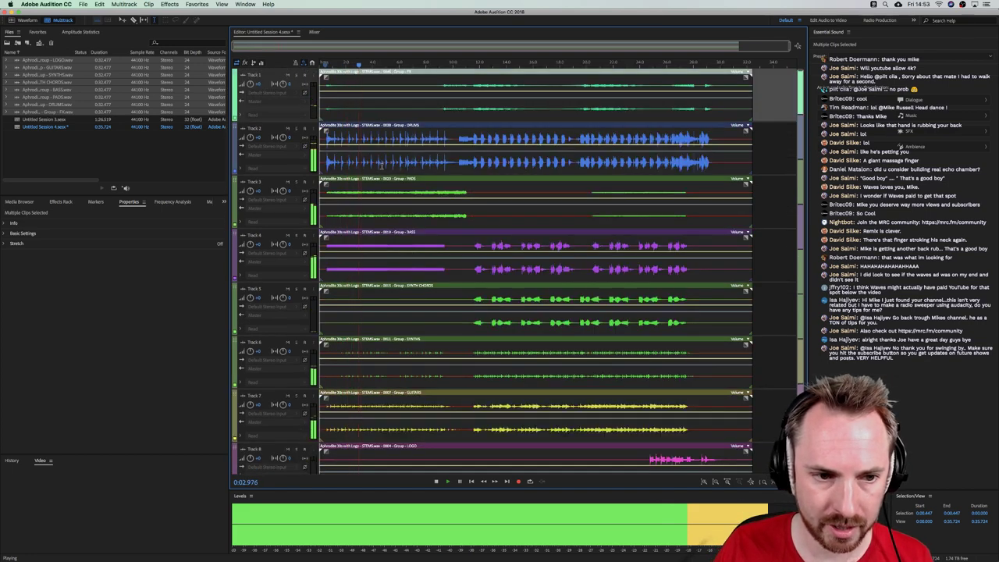
{"action": "key", "text": "space"}
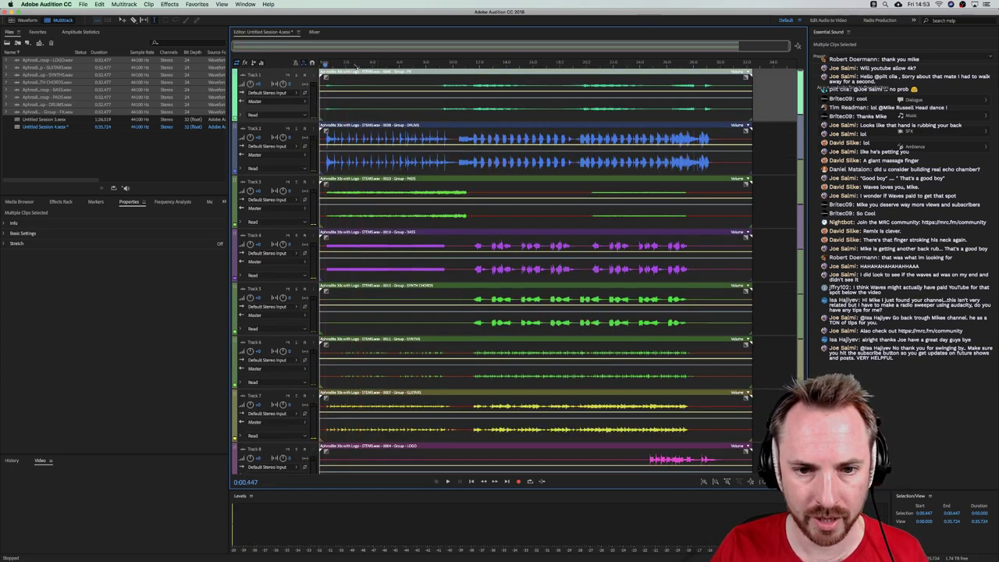
Move all stem clips to start at about 34 seconds and copy the DRUMS clip back to the beginning of Track 2
{"action": "left_click_drag", "start_coordinate": [349, 110], "coordinate": [739, 116]}
{"action": "scroll", "coordinate": [589, 61], "scroll_direction": "down", "scroll_amount": 3}
{"action": "left_click", "coordinate": [522, 156]}
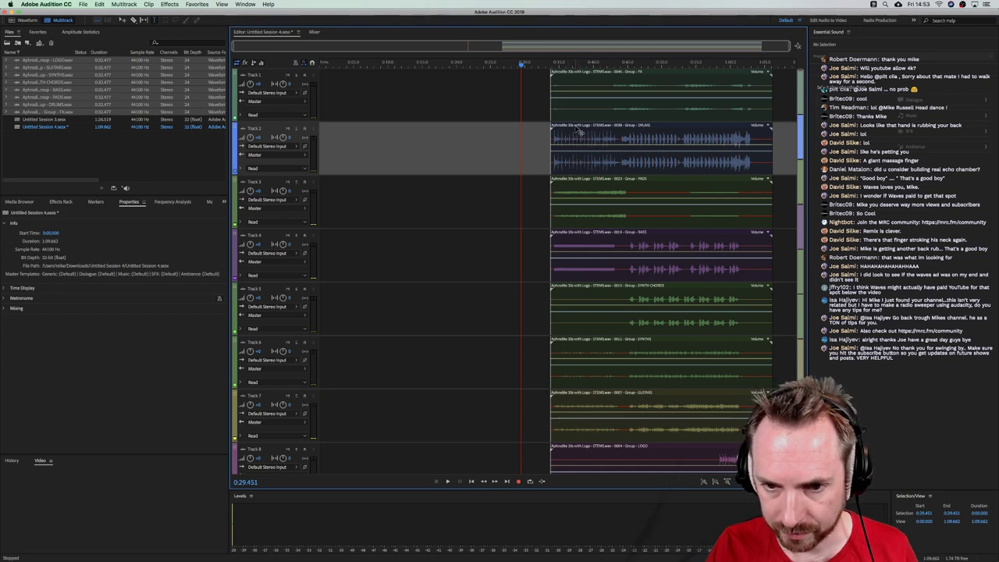
{"action": "left_click_drag", "start_coordinate": [579, 132], "coordinate": [348, 133]}
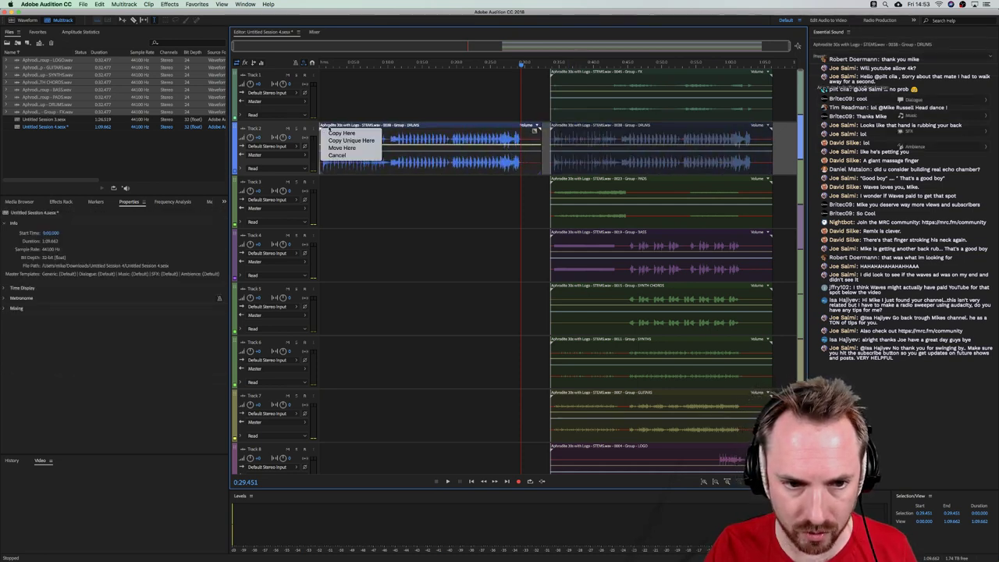
{"action": "left_click", "coordinate": [341, 133]}
Open the copied DRUMS clip in the waveform editor and audition the beat from the start, about 11.5 and 13.7 seconds
{"action": "double_click", "coordinate": [322, 162]}
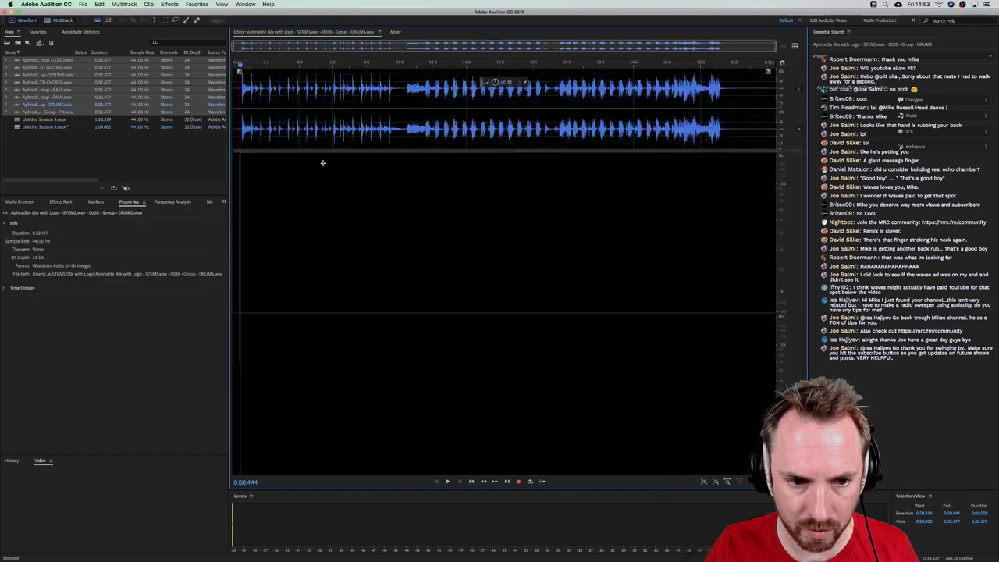
{"action": "key", "text": "space"}
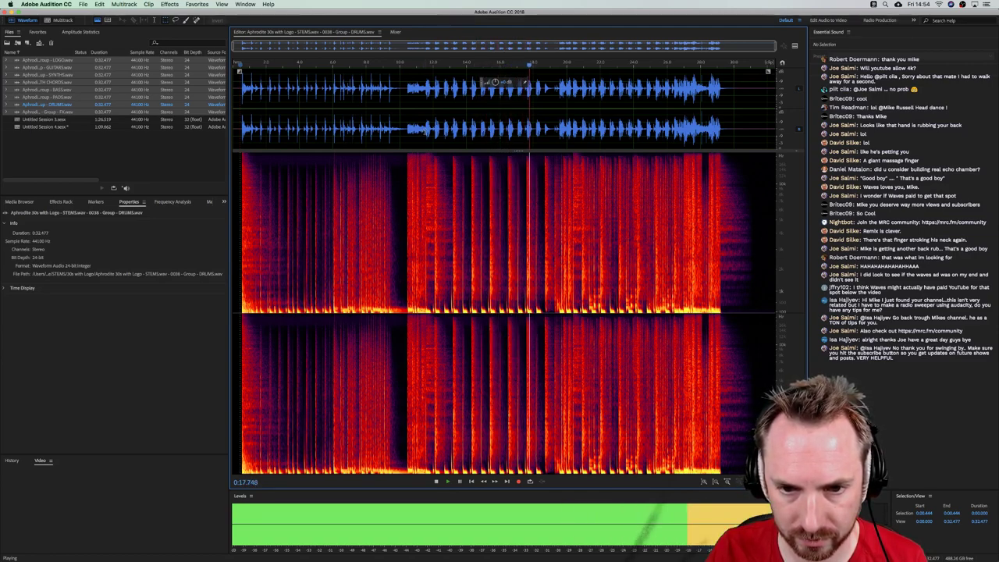
{"action": "left_click", "coordinate": [425, 132]}
{"action": "left_click", "coordinate": [425, 133]}
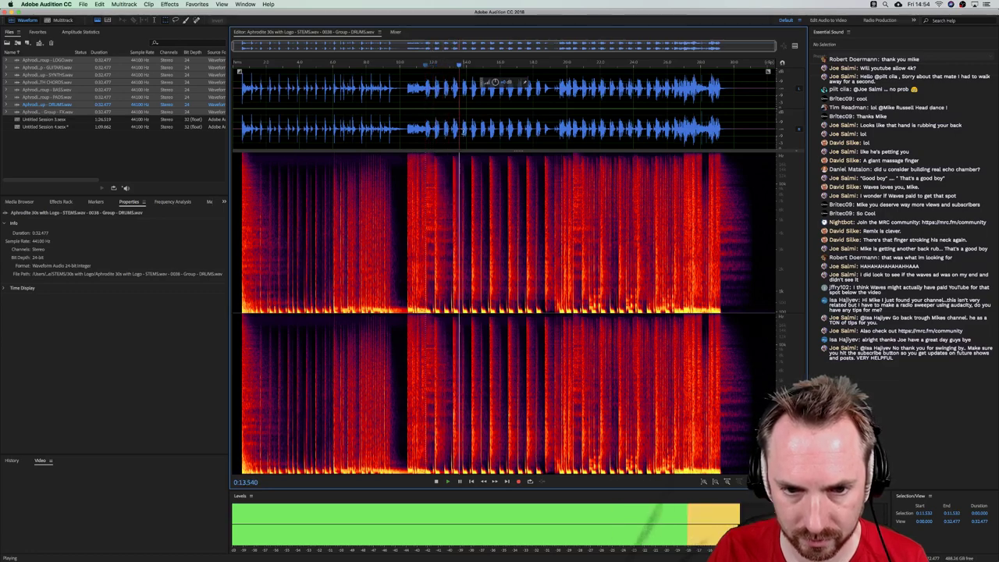
{"action": "left_click", "coordinate": [463, 131]}
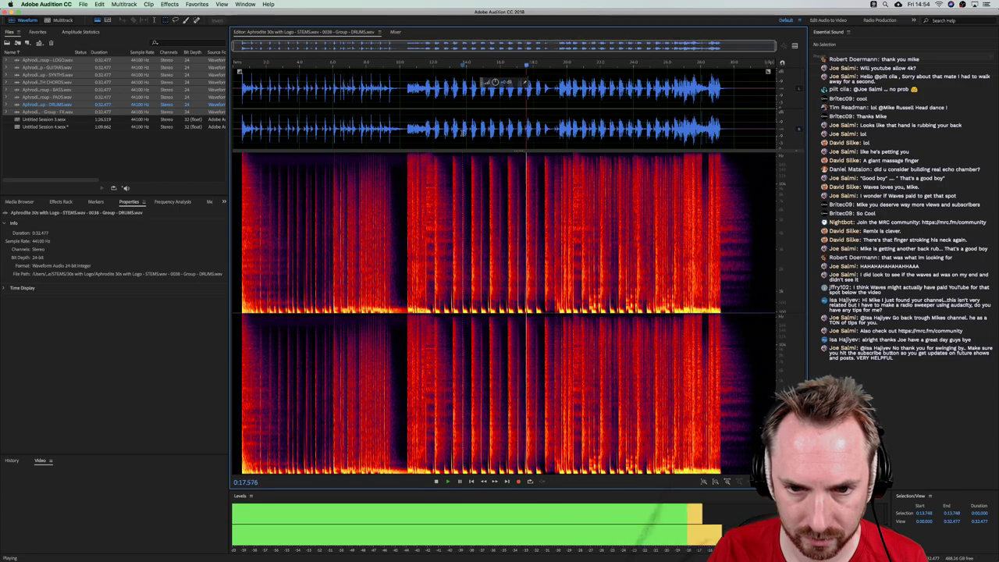
Select one drum loop in the DRUMS waveform, refining its edges to the beats at 13.762 and 18.165 seconds
{"action": "left_click_drag", "start_coordinate": [462, 133], "coordinate": [536, 140]}
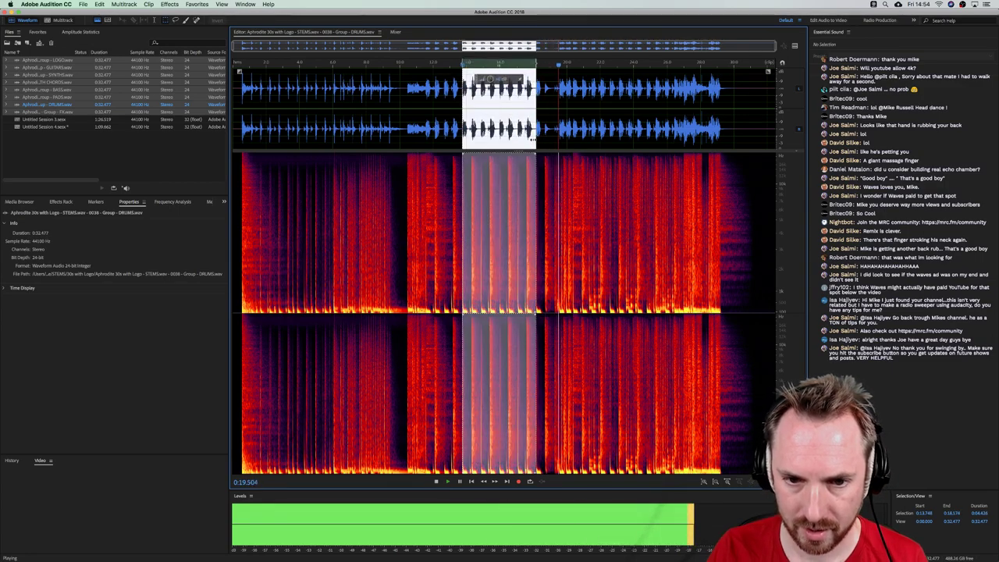
{"action": "key", "text": "space"}
{"action": "scroll", "coordinate": [467, 62], "scroll_direction": "up", "scroll_amount": 3}
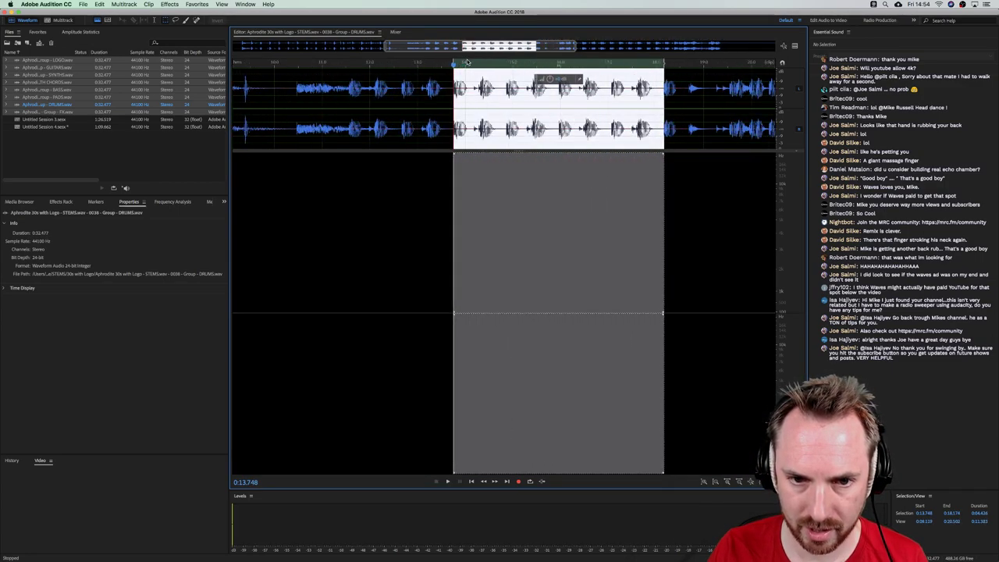
{"action": "left_click_drag", "start_coordinate": [453, 88], "coordinate": [454, 88]}
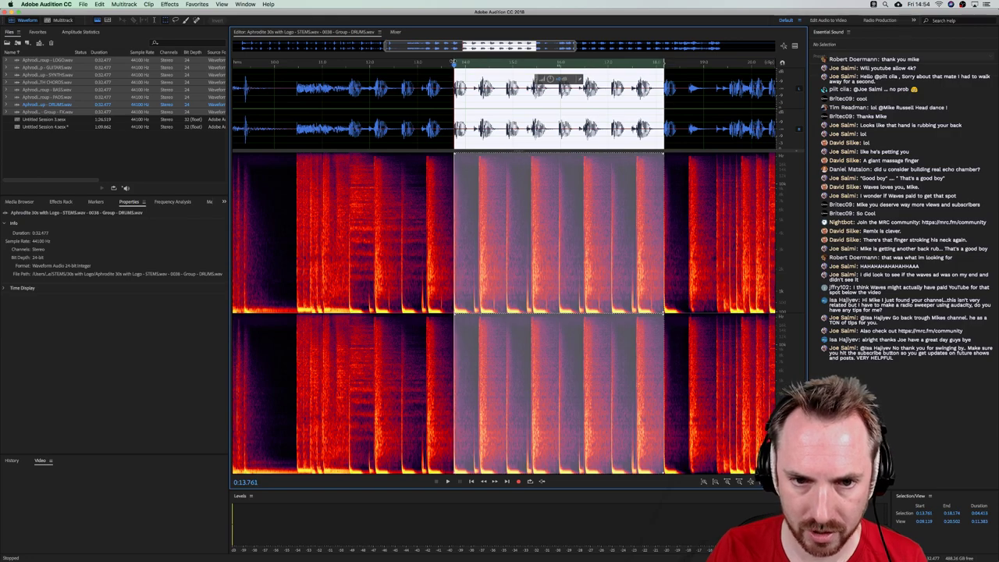
{"action": "scroll", "coordinate": [453, 62], "scroll_direction": "up", "scroll_amount": 3}
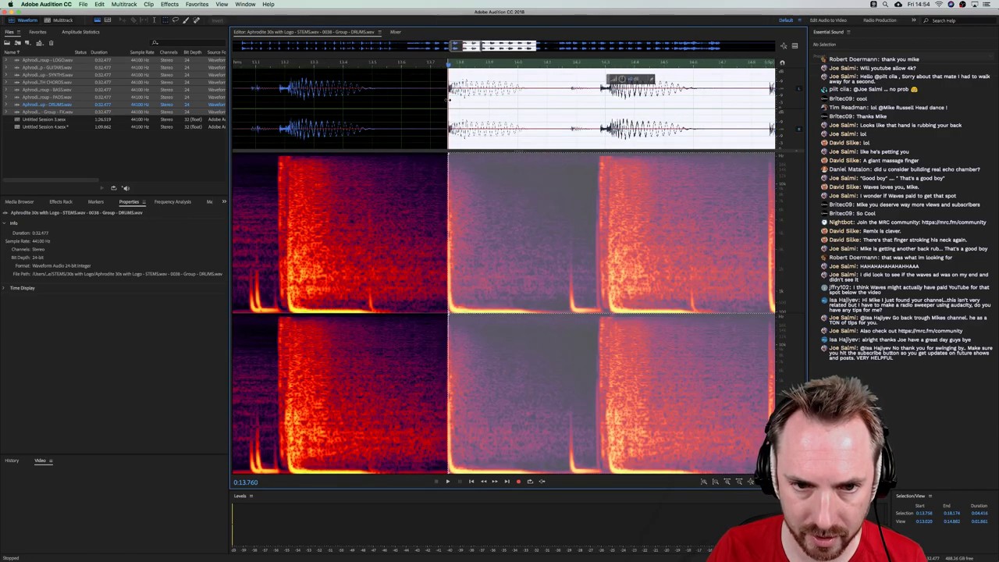
{"action": "left_click_drag", "start_coordinate": [447, 100], "coordinate": [450, 98]}
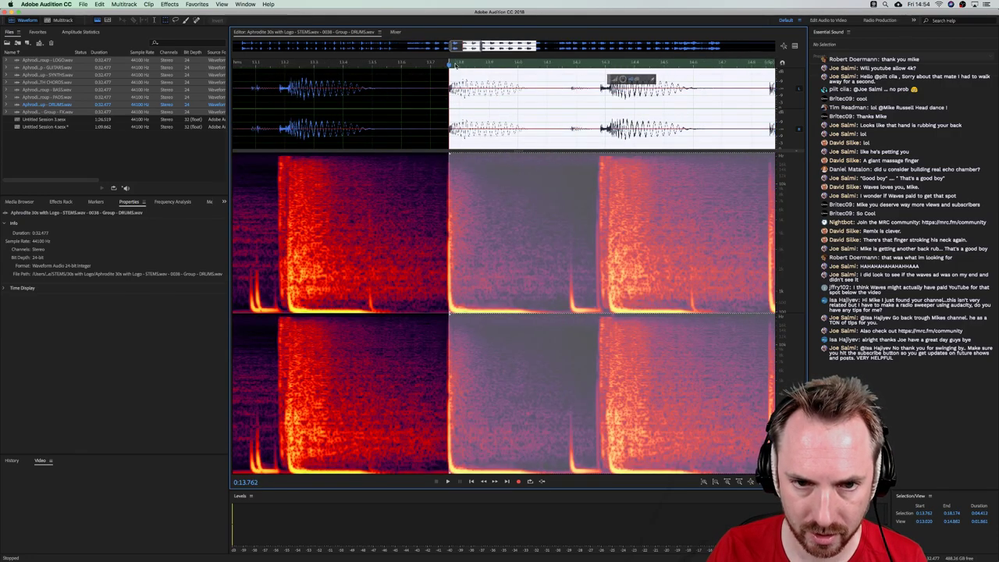
{"action": "scroll", "coordinate": [455, 66], "scroll_direction": "down", "scroll_amount": 3}
{"action": "scroll", "coordinate": [541, 66], "scroll_direction": "up", "scroll_amount": 4}
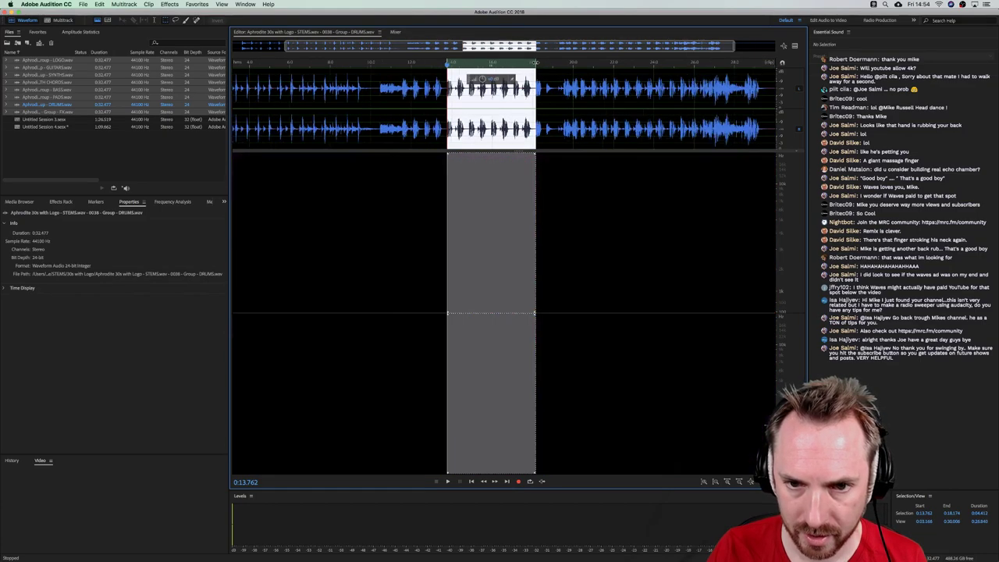
{"action": "left_click_drag", "start_coordinate": [542, 100], "coordinate": [539, 103]}
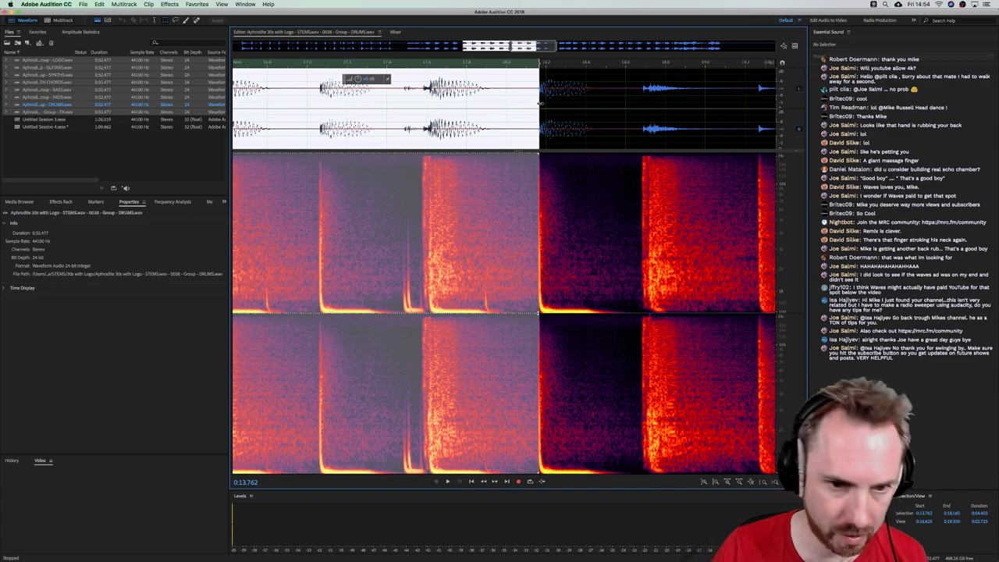
Copy the selected drum loop and paste it into a new audio file with the default name
{"action": "key", "text": "super+c"}
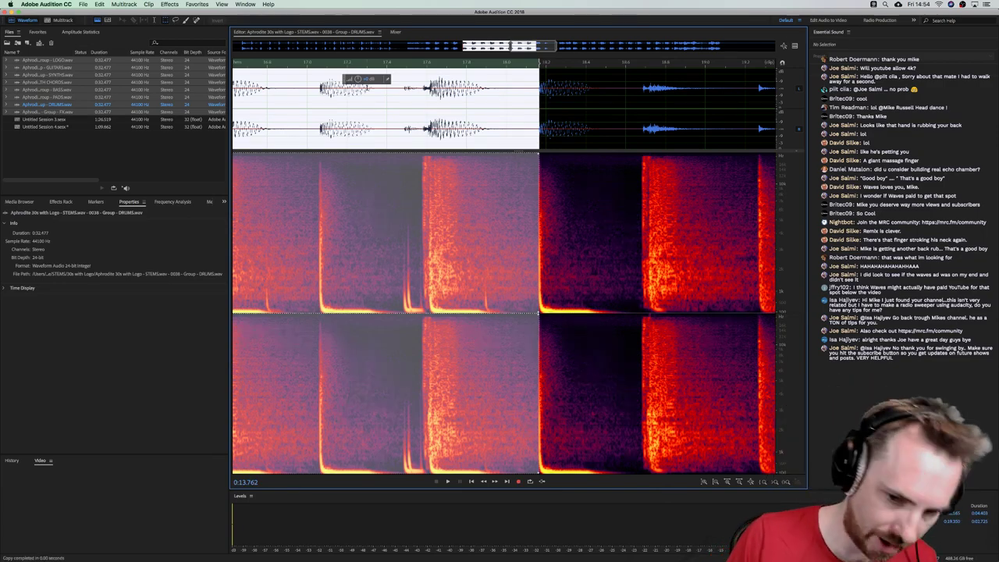
{"action": "key", "text": "super+n"}
{"action": "key", "text": "Return"}
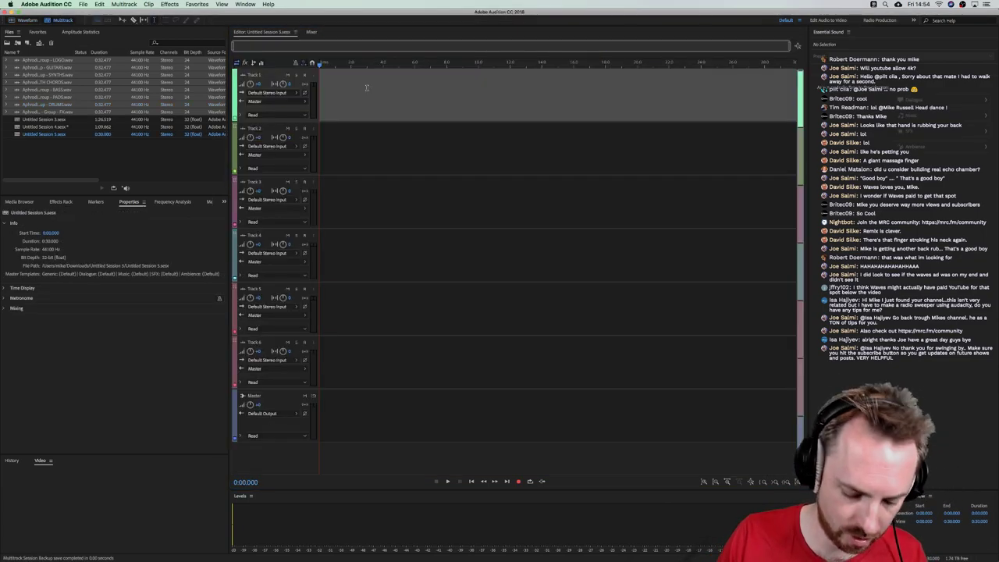
{"action": "key", "text": "shift+super+n"}
{"action": "key", "text": "Return"}
{"action": "key", "text": "super+v"}
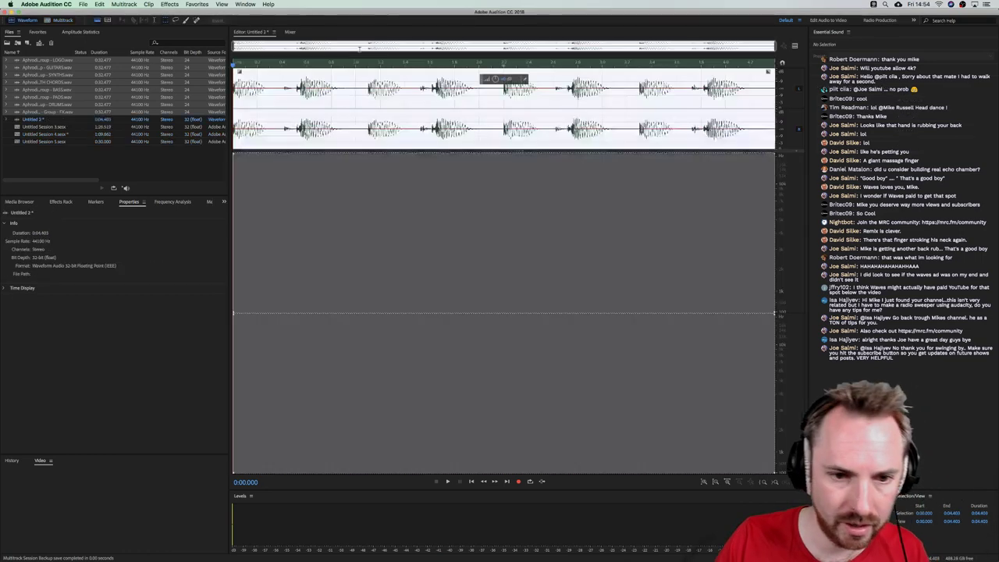
Reopen Untitled Session 4 and place the new loop file, Untitled 2, on Track 1 at about 14 seconds
{"action": "left_click", "coordinate": [43, 21]}
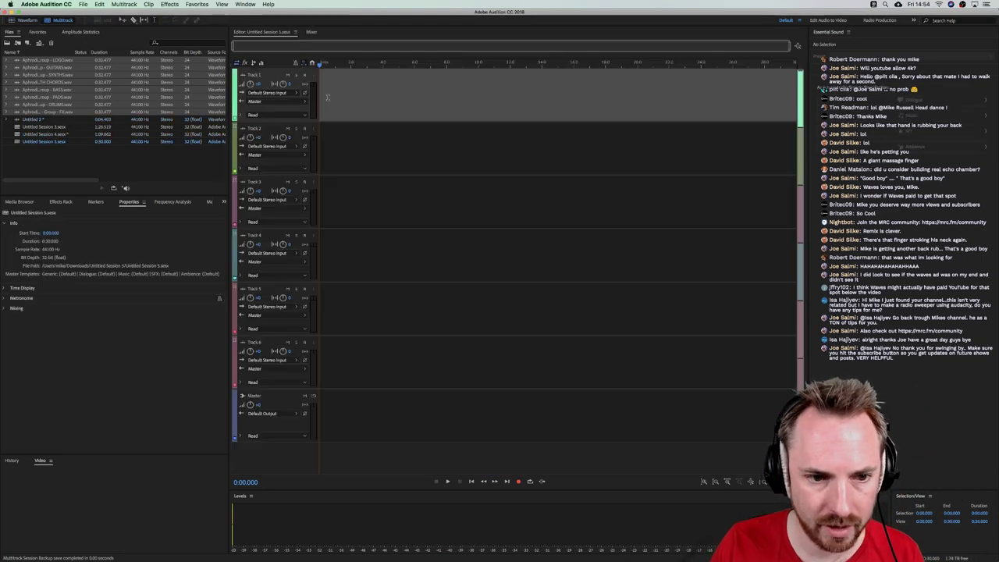
{"action": "left_click", "coordinate": [55, 134]}
{"action": "left_click_drag", "start_coordinate": [38, 121], "coordinate": [62, 140]}
{"action": "double_click", "coordinate": [51, 133]}
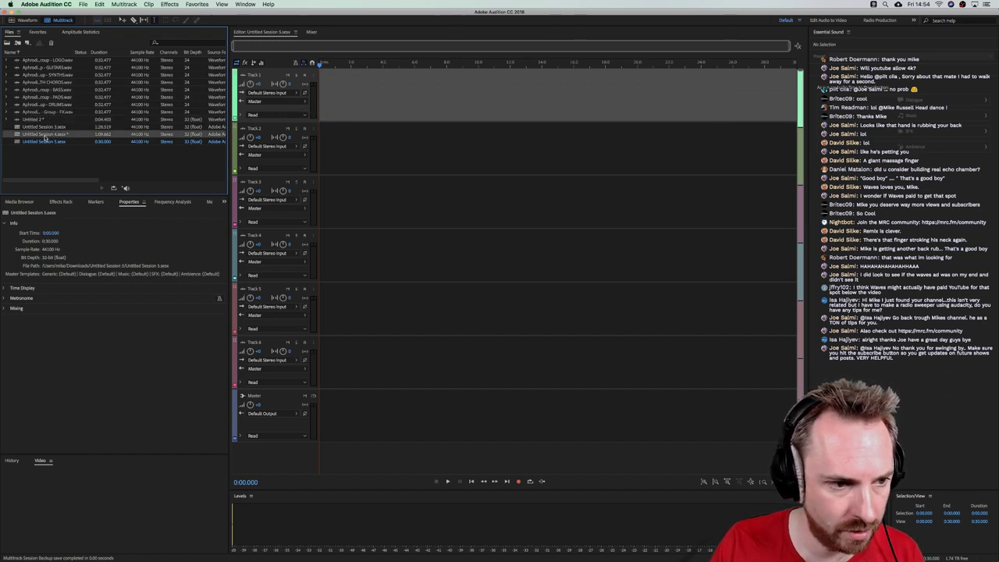
{"action": "left_click_drag", "start_coordinate": [39, 121], "coordinate": [317, 141]}
Remove the opening 10 seconds or so of the DRUMS copy on Track 2, align its trimmed start with the session start and play it
{"action": "key", "text": "Delete"}
{"action": "left_click", "coordinate": [430, 187]}
{"action": "left_click_drag", "start_coordinate": [428, 126], "coordinate": [257, 159]}
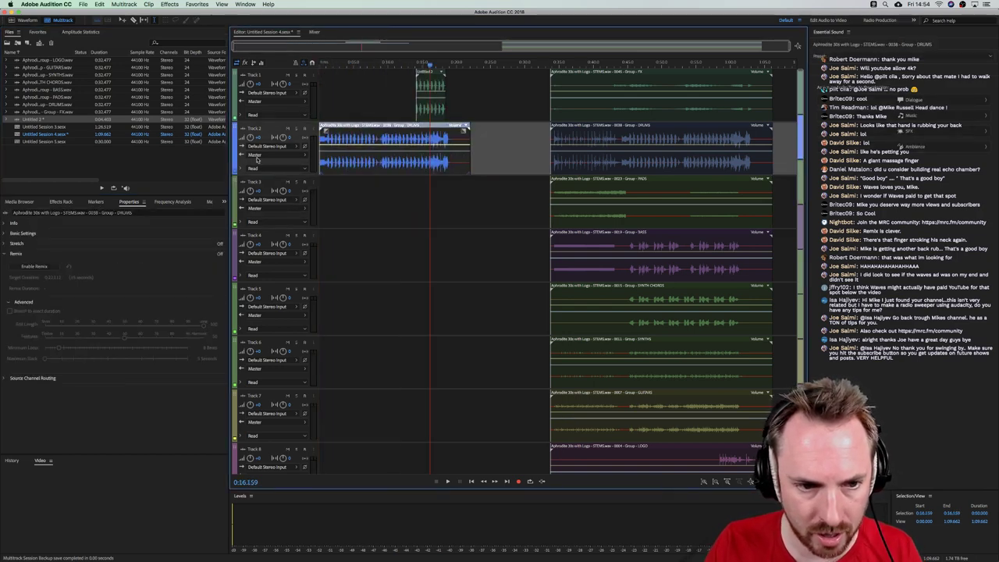
{"action": "left_click", "coordinate": [320, 63]}
{"action": "scroll", "coordinate": [322, 64], "scroll_direction": "up", "scroll_amount": 5}
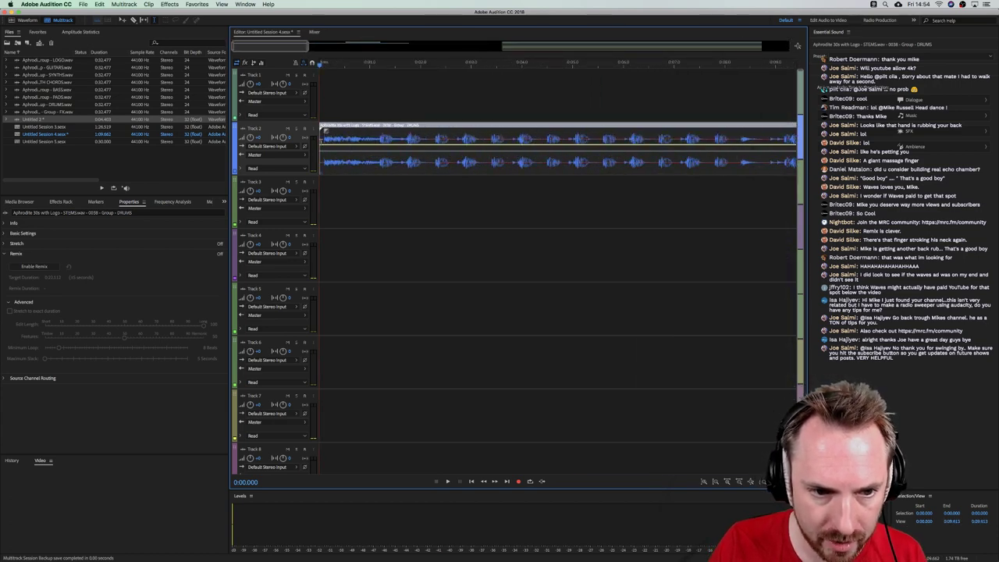
{"action": "left_click", "coordinate": [321, 63]}
{"action": "left_click_drag", "start_coordinate": [321, 142], "coordinate": [306, 145]}
{"action": "key", "text": "space"}
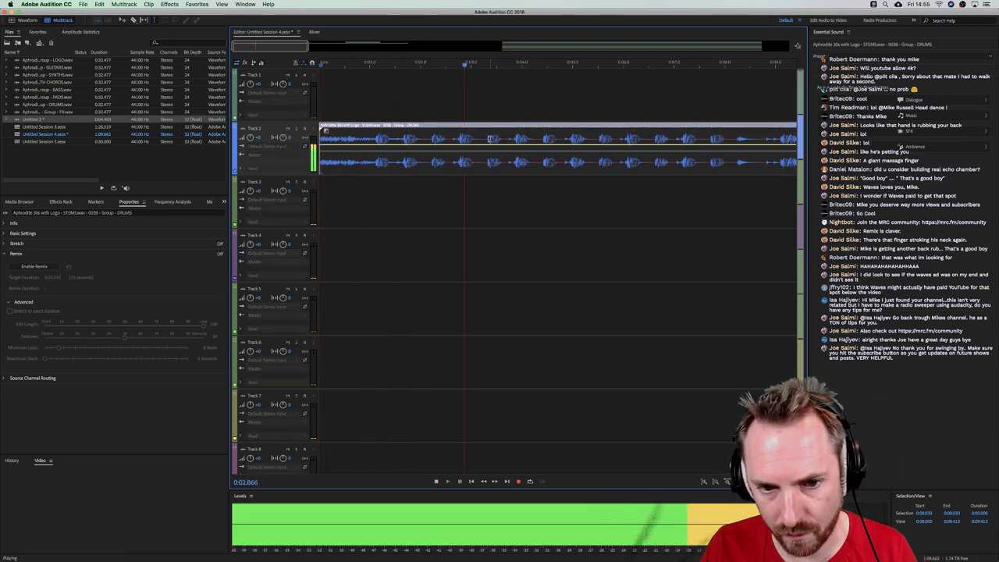
{"action": "key", "text": "space"}
Delete 3.334 to about 4.24 seconds from the Track 2 DRUMS copy and fine-trim the end of the opening part
{"action": "left_click_drag", "start_coordinate": [489, 139], "coordinate": [533, 142]}
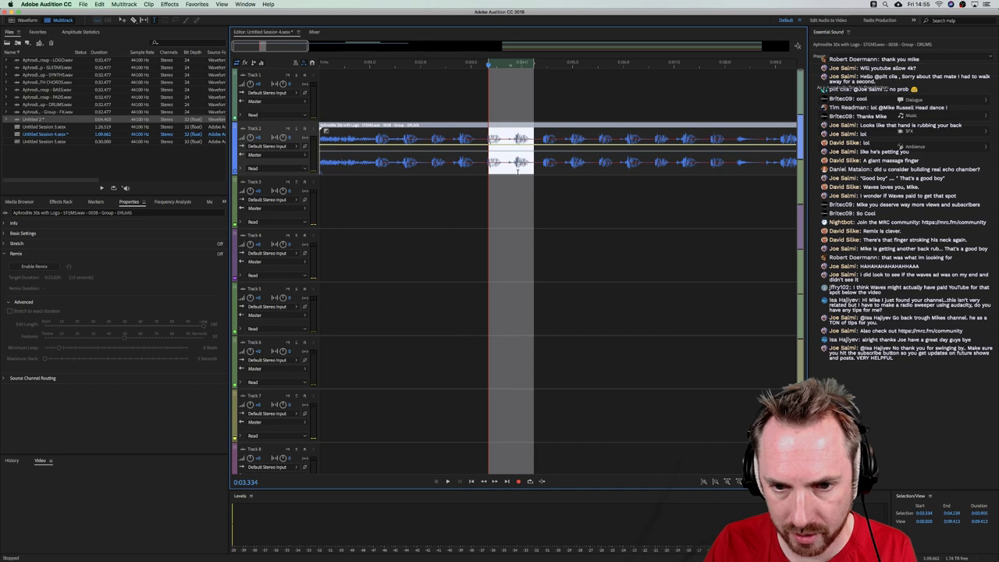
{"action": "key", "text": "Delete"}
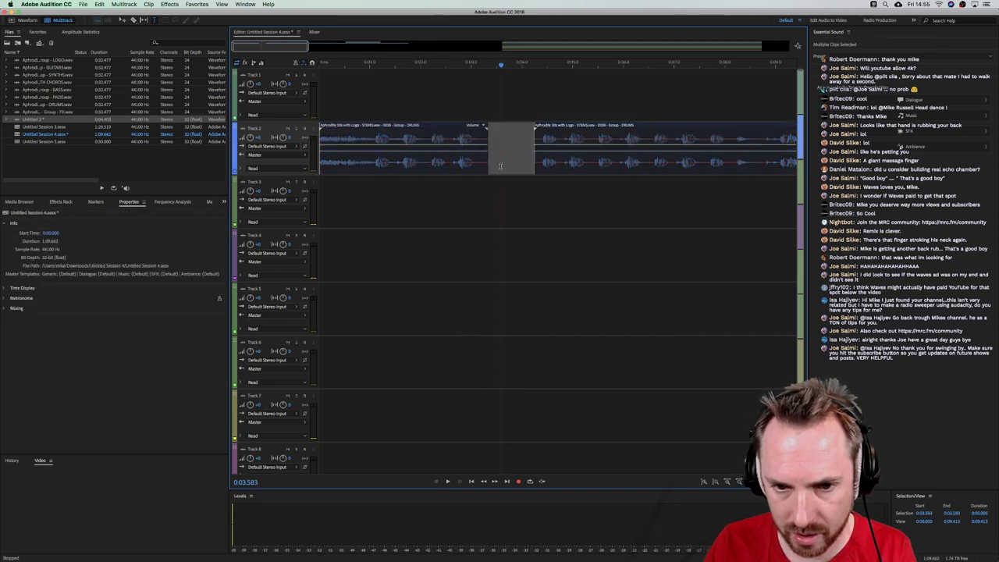
{"action": "scroll", "coordinate": [483, 166], "scroll_direction": "up", "scroll_amount": 5}
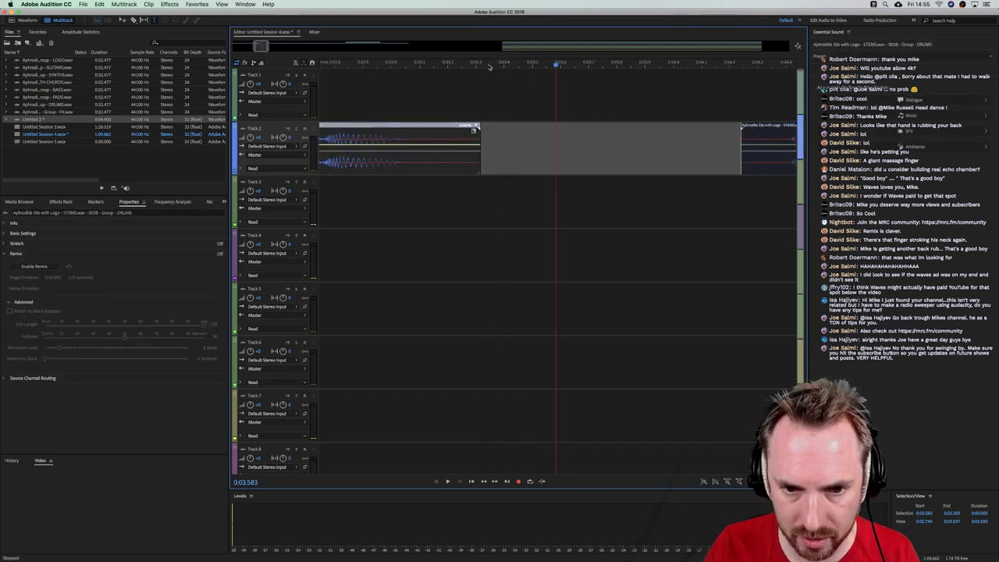
{"action": "left_click_drag", "start_coordinate": [481, 167], "coordinate": [484, 165]}
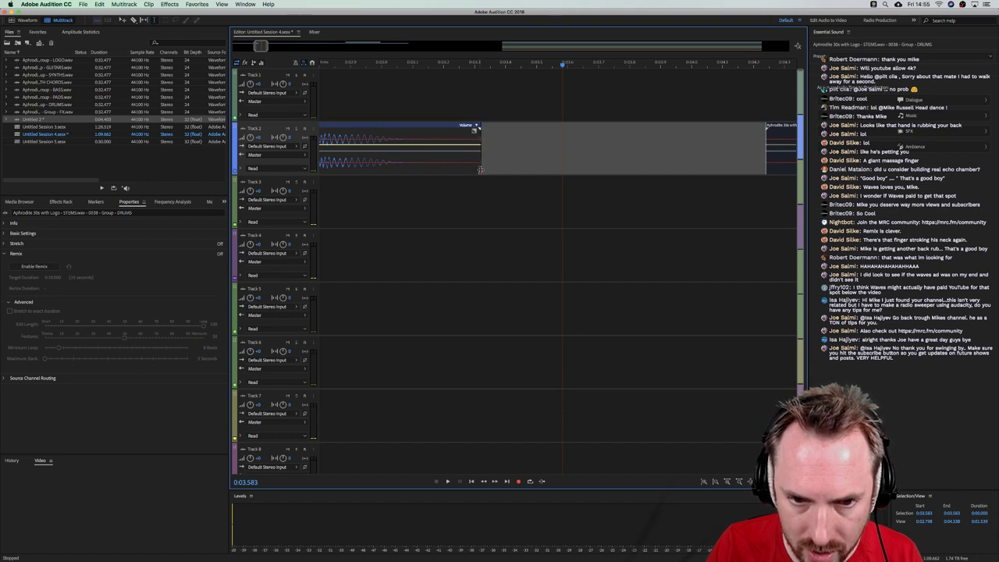
{"action": "left_click", "coordinate": [481, 169]}
{"action": "scroll", "coordinate": [517, 64], "scroll_direction": "down", "scroll_amount": 5}
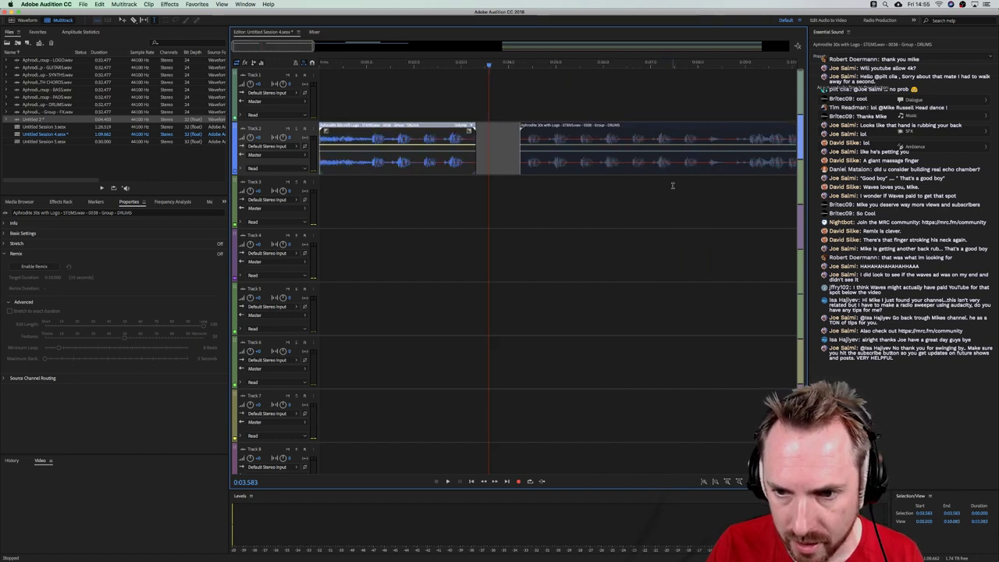
Audition the remaining DRUMS part, remove its audio before about 7.7 seconds and fine-trim its new start to the beat
{"action": "left_click", "coordinate": [664, 163]}
{"action": "key", "text": "space"}
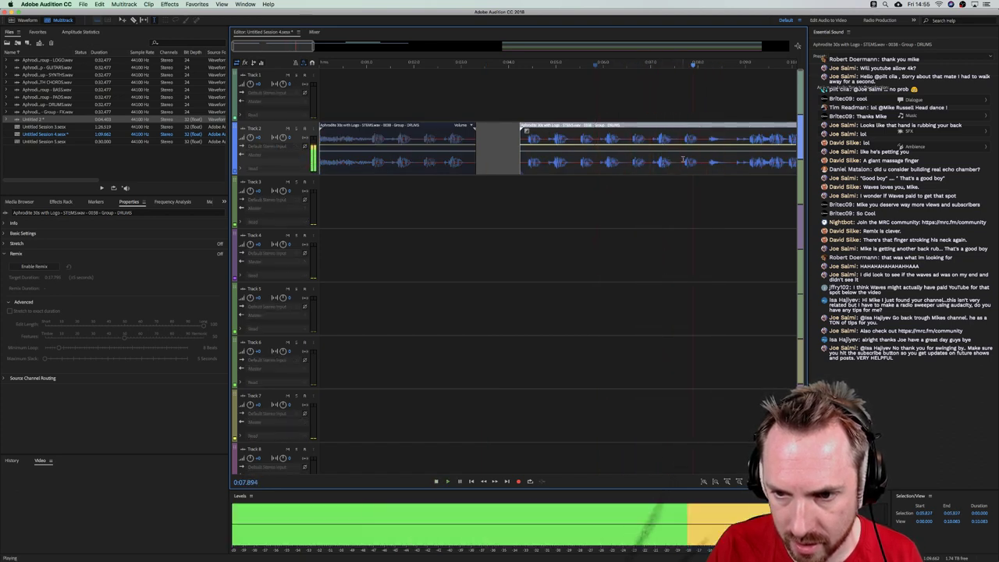
{"action": "key", "text": "space"}
{"action": "left_click_drag", "start_coordinate": [683, 160], "coordinate": [512, 160]}
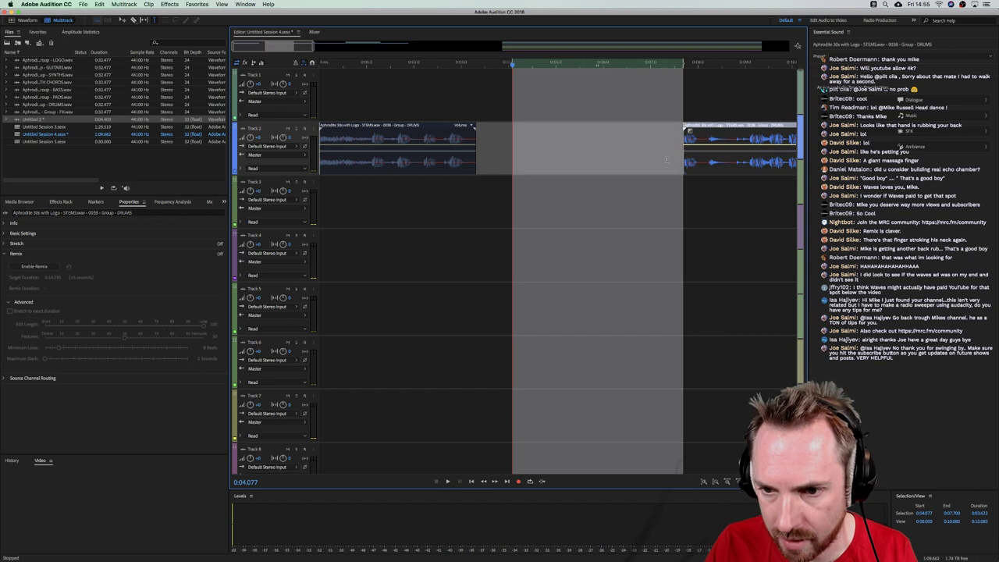
{"action": "left_click", "coordinate": [678, 158]}
{"action": "scroll", "coordinate": [697, 59], "scroll_direction": "up", "scroll_amount": 4}
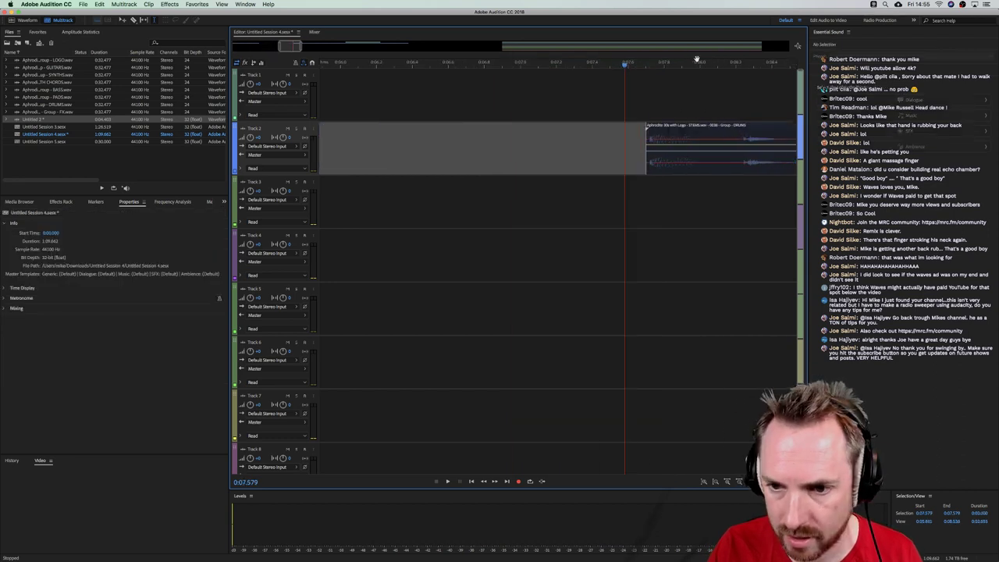
{"action": "left_click", "coordinate": [648, 163]}
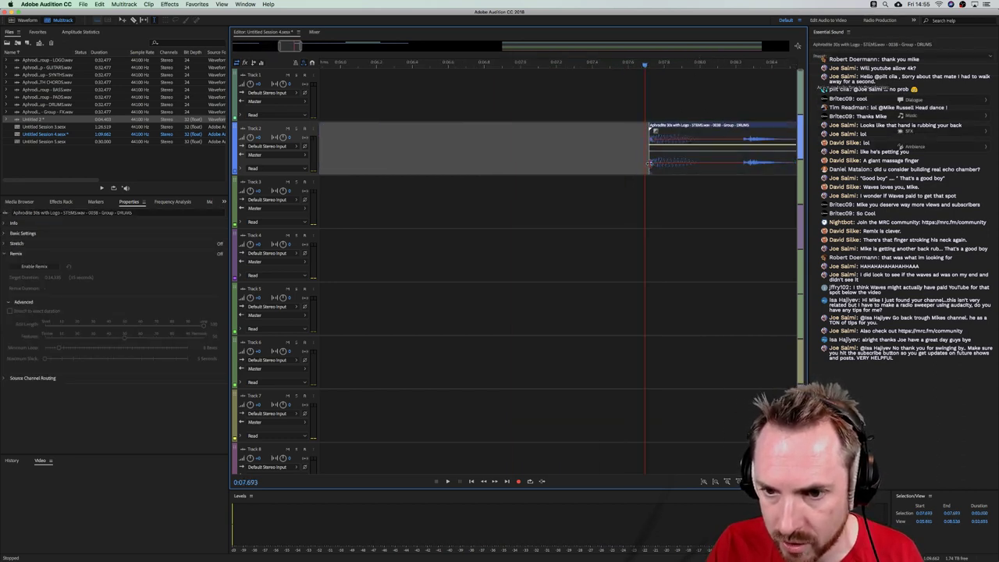
{"action": "left_click", "coordinate": [648, 160]}
{"action": "scroll", "coordinate": [647, 68], "scroll_direction": "down", "scroll_amount": 4}
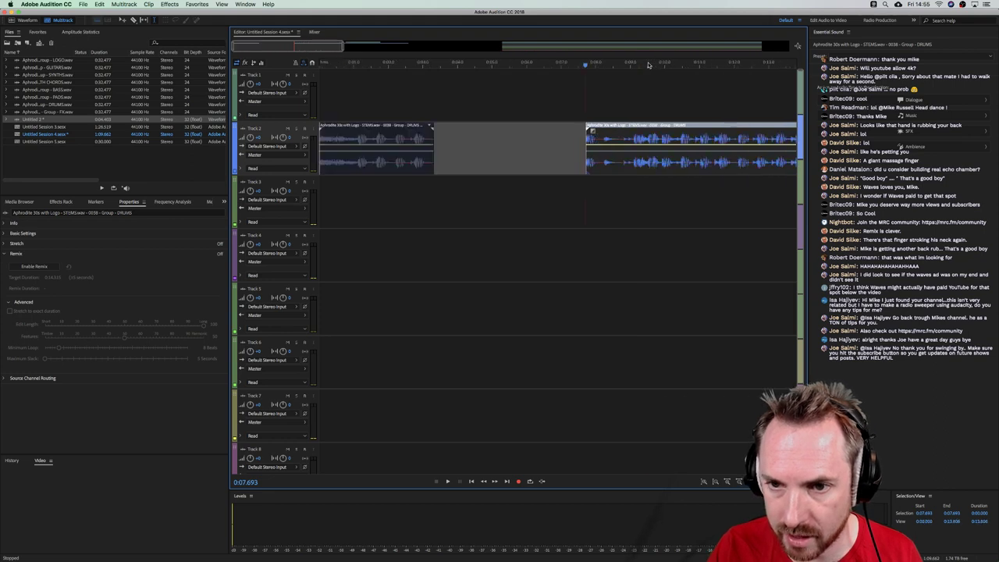
Move the ending DRUMS part to about 19.4 seconds and place the Untitled 2 loop directly after the opening part on Track 2
{"action": "left_click_drag", "start_coordinate": [532, 139], "coordinate": [689, 126]}
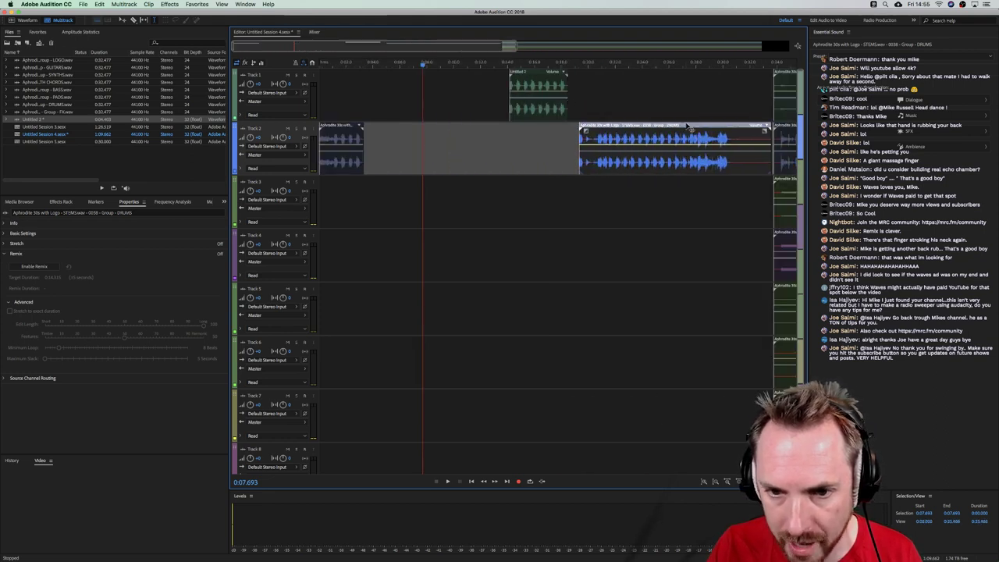
{"action": "left_click_drag", "start_coordinate": [532, 113], "coordinate": [393, 148]}
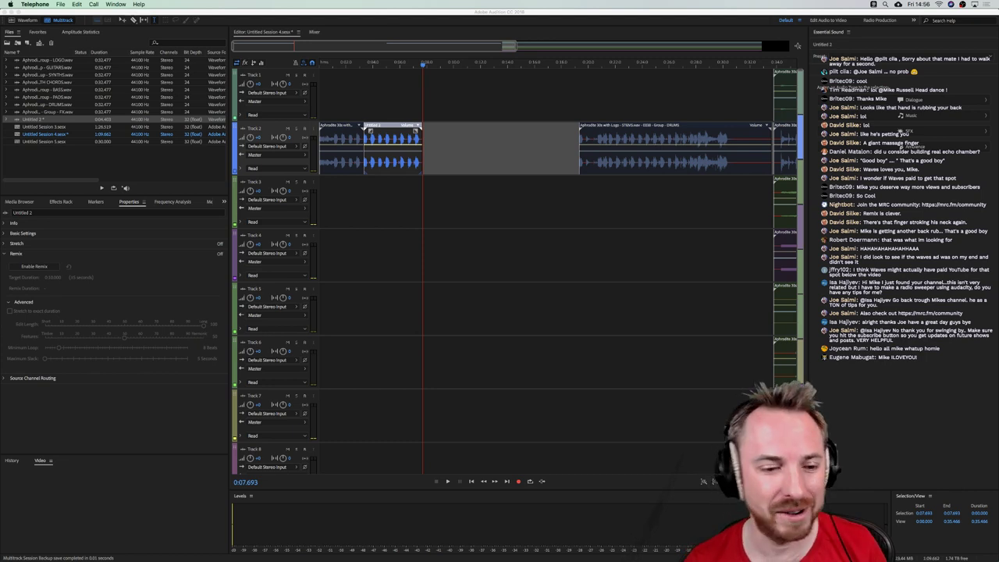
Switch to Chrome, read the MRC Dance Beat Mix 1 topic in the community forum, and return to Adobe Audition
{"action": "left_click", "coordinate": [294, 544]}
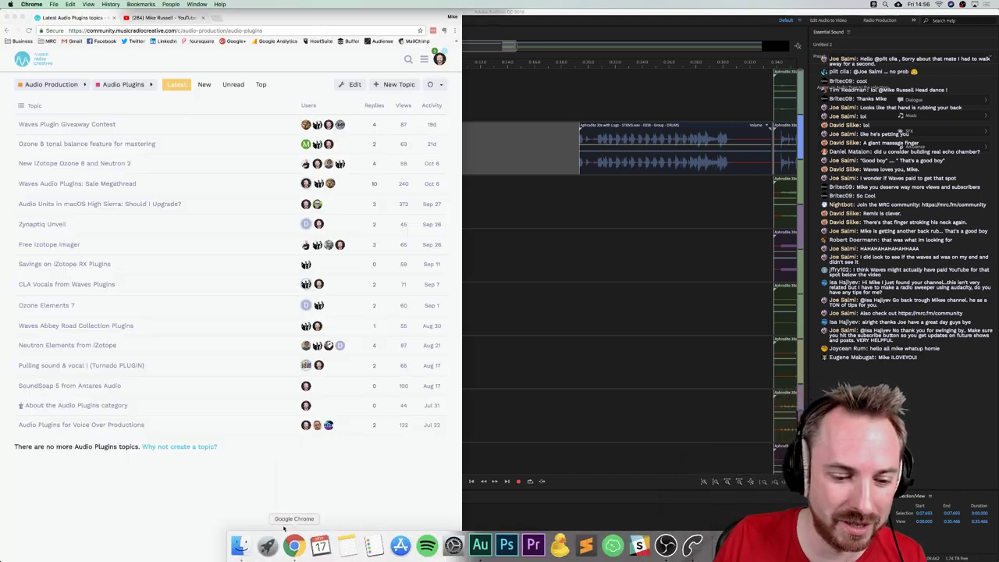
{"action": "left_click", "coordinate": [26, 62]}
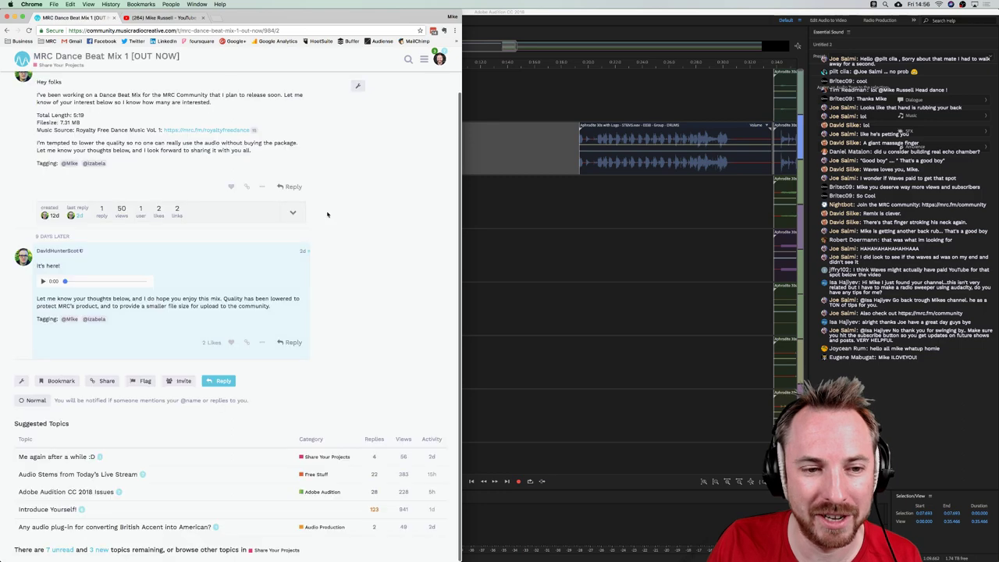
{"action": "scroll", "coordinate": [230, 209], "scroll_direction": "up", "scroll_amount": 3}
{"action": "scroll", "coordinate": [237, 208], "scroll_direction": "down", "scroll_amount": 3}
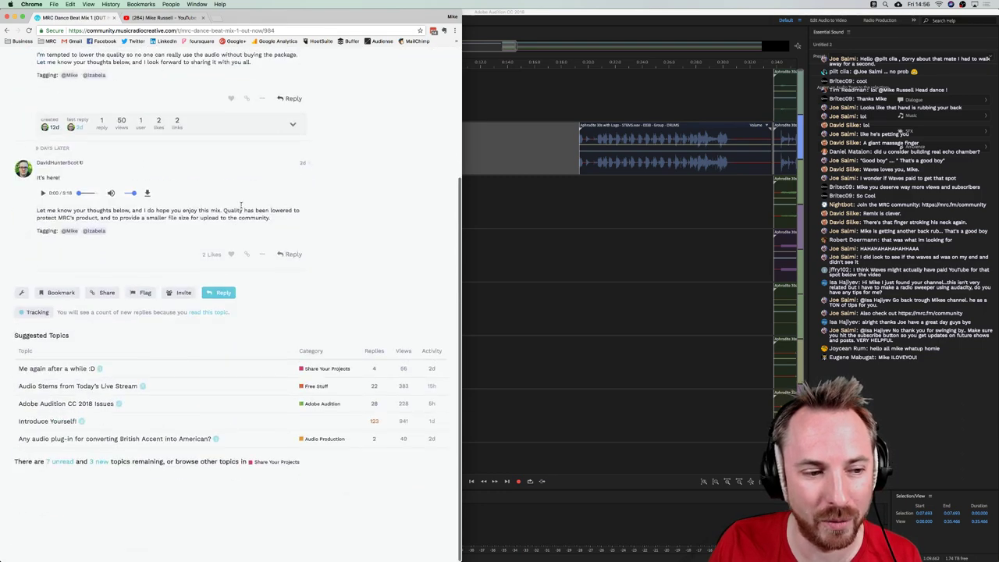
{"action": "scroll", "coordinate": [239, 208], "scroll_direction": "up", "scroll_amount": 3}
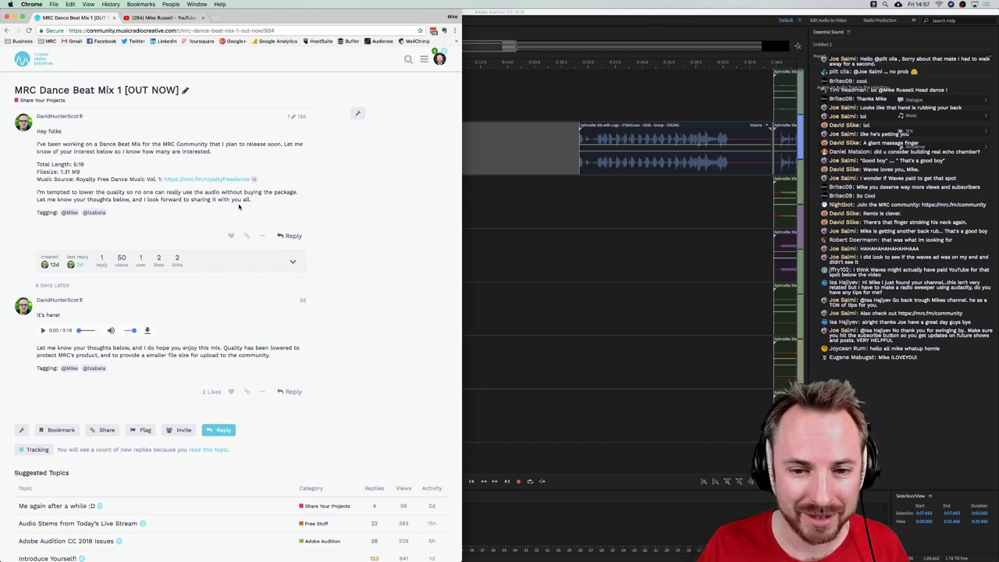
{"action": "left_click", "coordinate": [526, 154]}
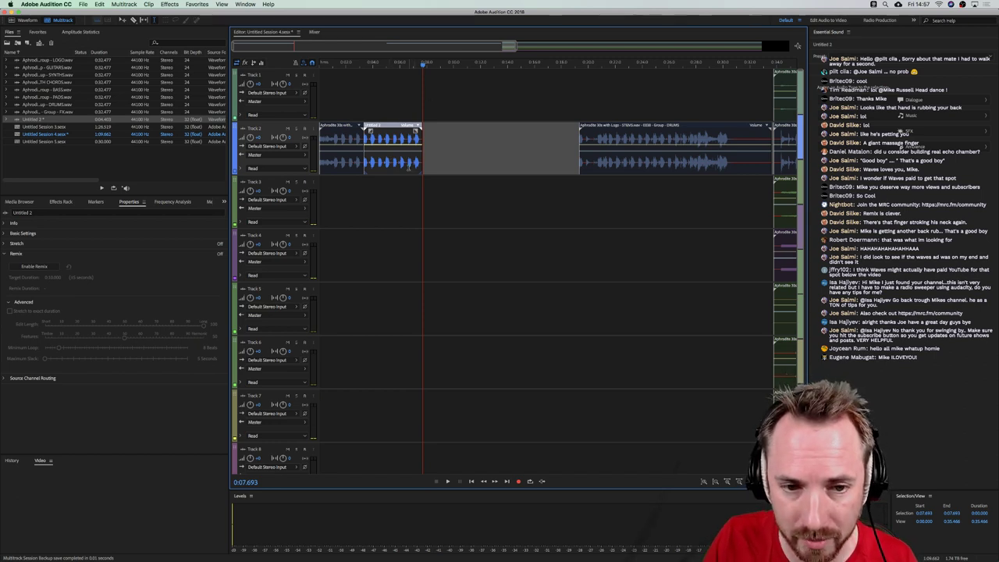
Enable looping on the Untitled 2 clip and extend it to about 15 seconds, ending just before the final DRUMS part
{"action": "right_click", "coordinate": [408, 168]}
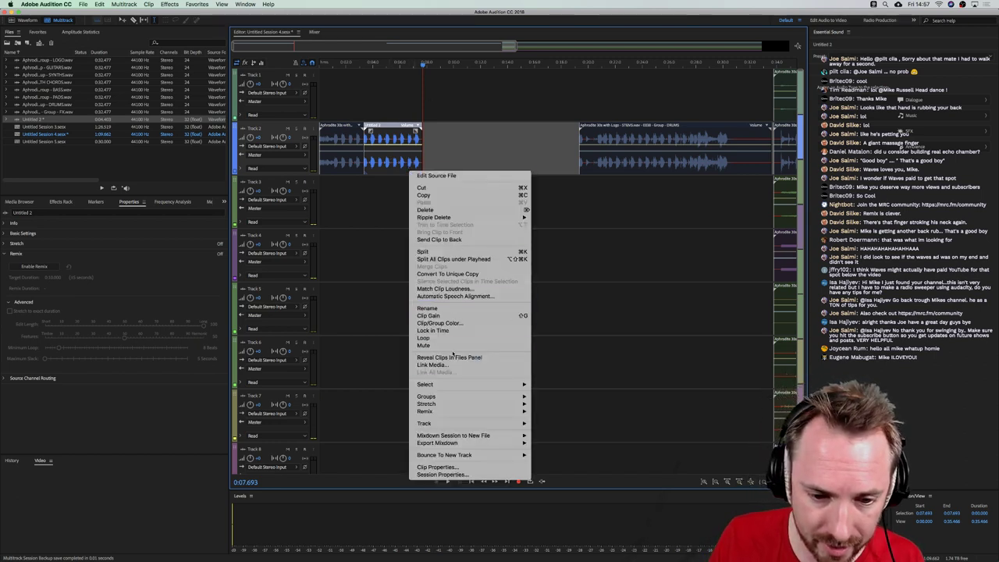
{"action": "left_click", "coordinate": [424, 338]}
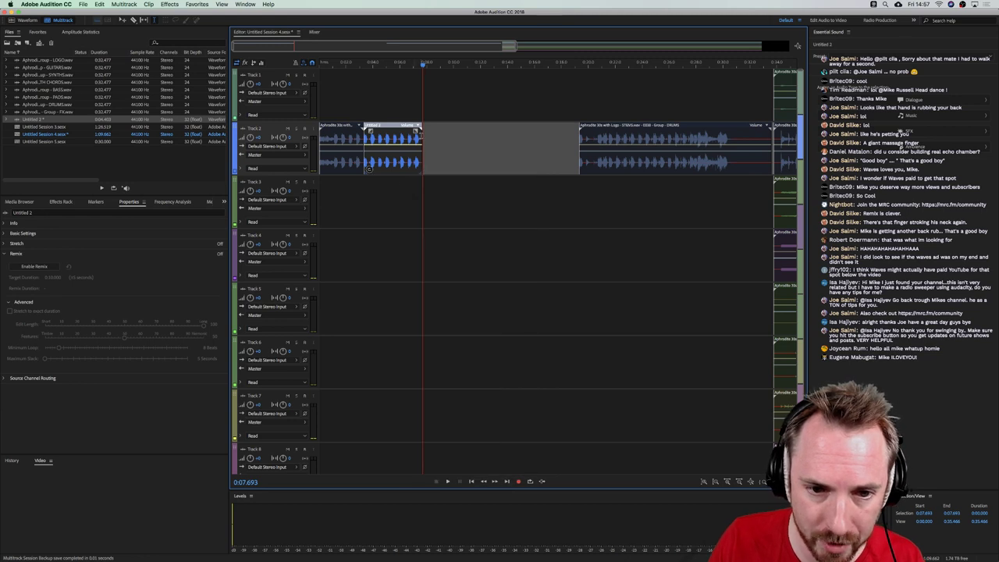
{"action": "left_click_drag", "start_coordinate": [421, 138], "coordinate": [566, 139]}
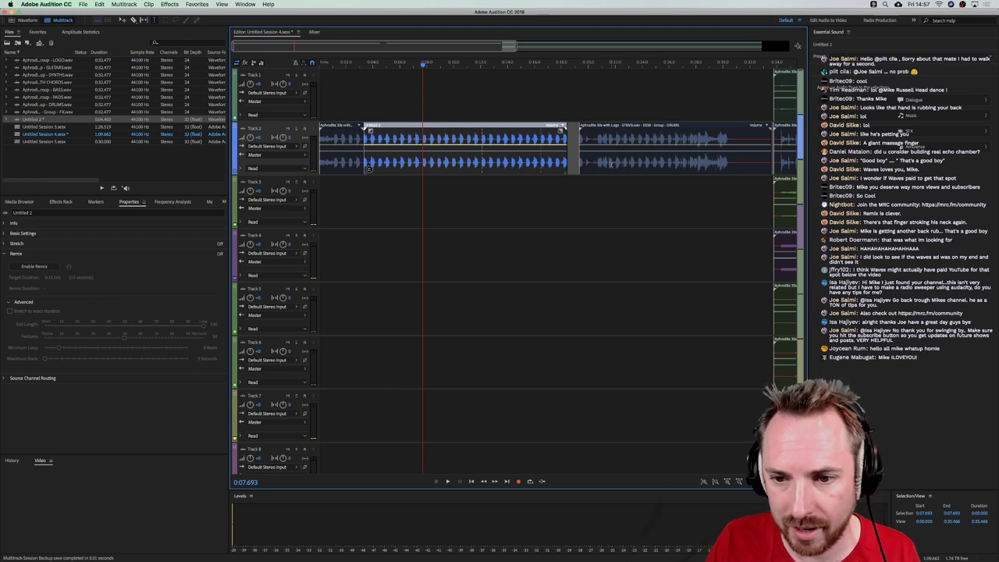
Extend the Untitled 2 loop to about 21 s, butt the ending DRUMS part against it, and trim that part's end to 31.650 s
{"action": "scroll", "coordinate": [670, 162], "scroll_direction": "right", "scroll_amount": 5}
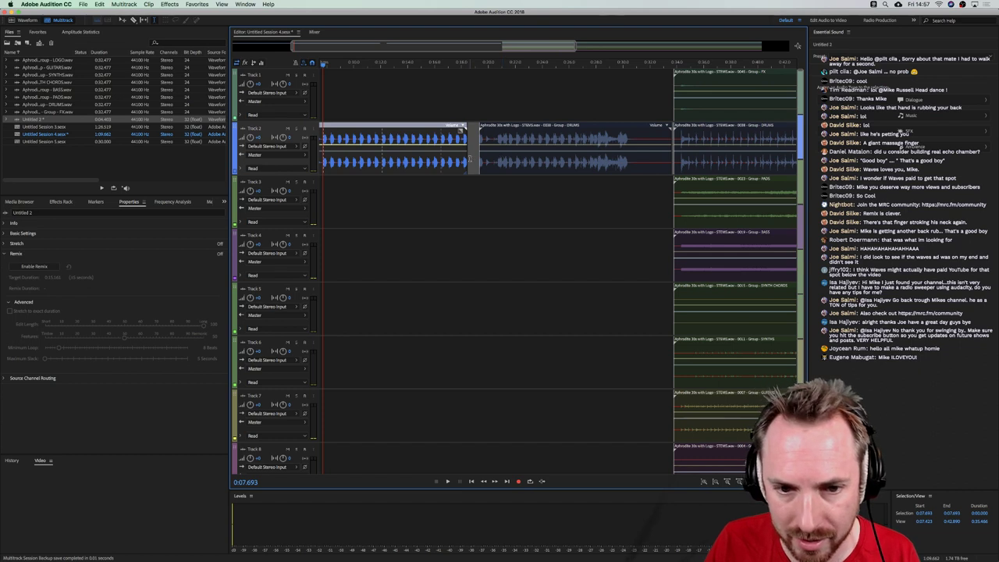
{"action": "left_click_drag", "start_coordinate": [468, 161], "coordinate": [521, 169]}
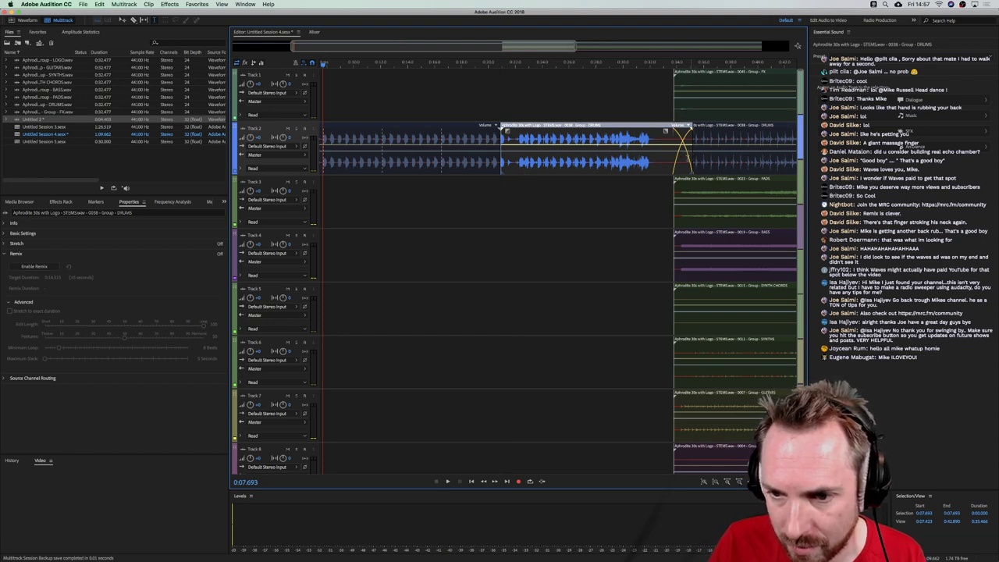
{"action": "left_click", "coordinate": [596, 162]}
{"action": "key", "text": "space"}
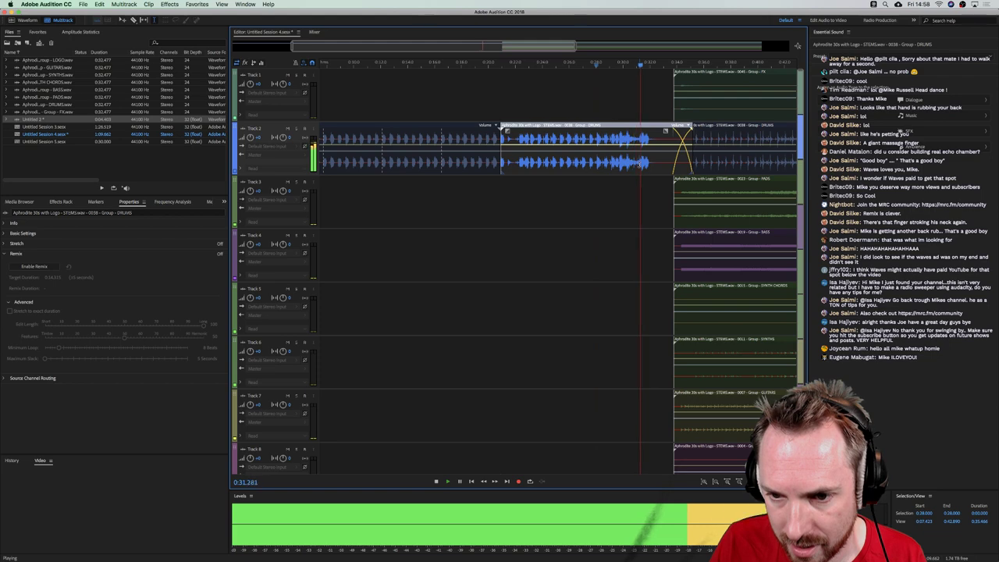
{"action": "key", "text": "space"}
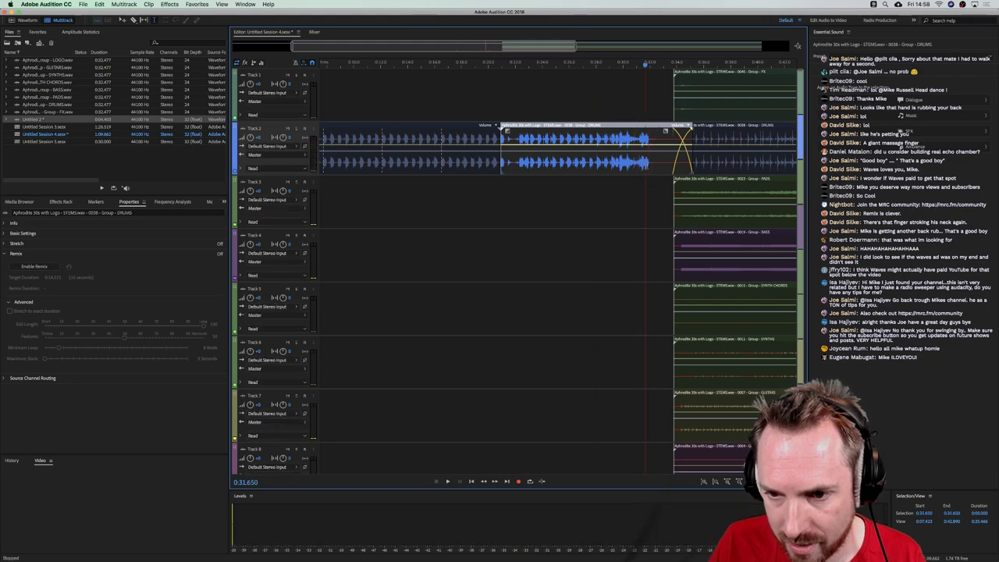
{"action": "left_click_drag", "start_coordinate": [691, 167], "coordinate": [645, 167]}
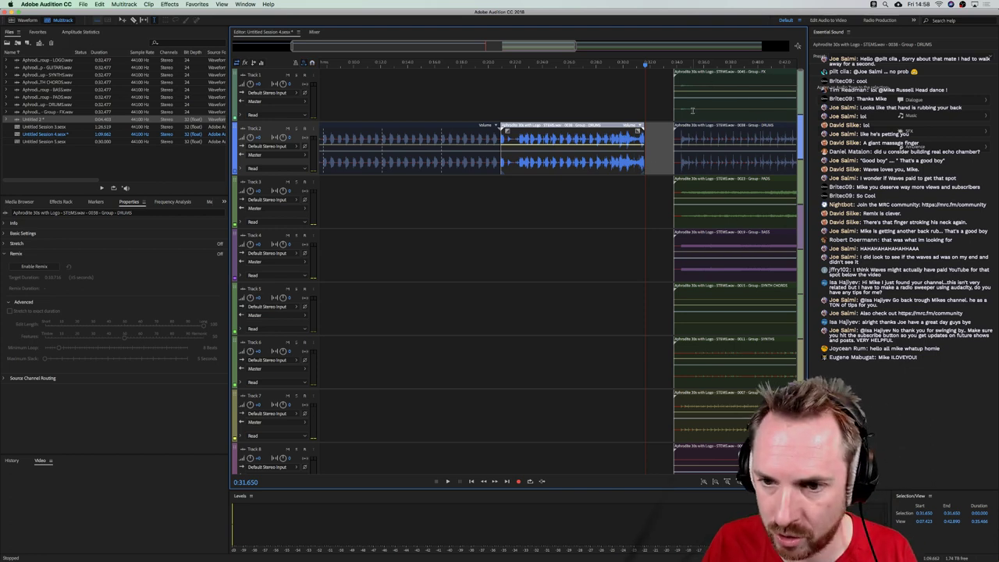
Select all the full-length stem clips without the custom bed parts on Track 2, and move them together to start directly after the ending DRUMS part
{"action": "left_click", "coordinate": [692, 110]}
{"action": "key", "text": "super+a"}
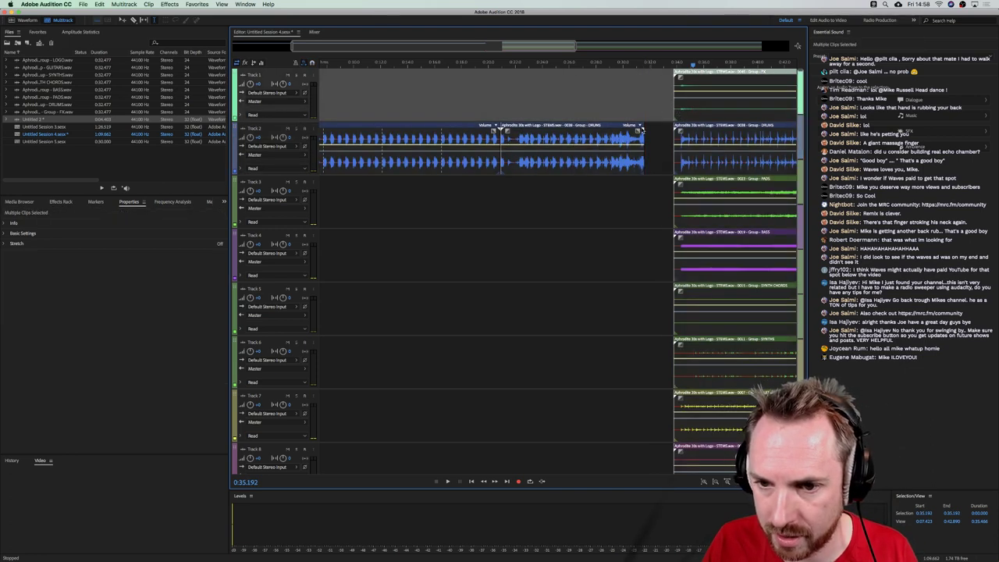
{"action": "left_click", "coordinate": [608, 139], "text": "super"}
{"action": "left_click", "coordinate": [478, 142], "text": "super"}
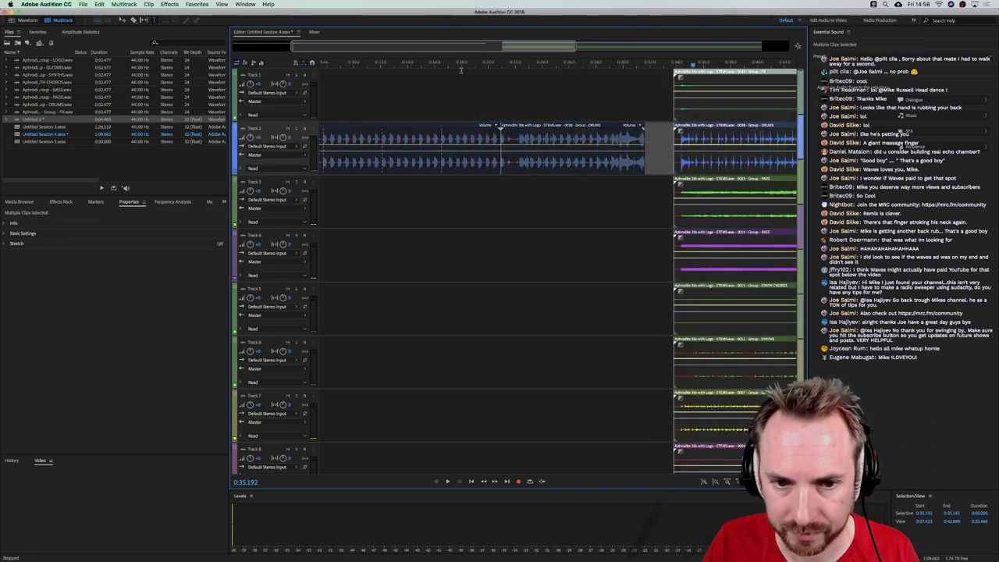
{"action": "scroll", "coordinate": [461, 66], "scroll_direction": "down", "scroll_amount": 3}
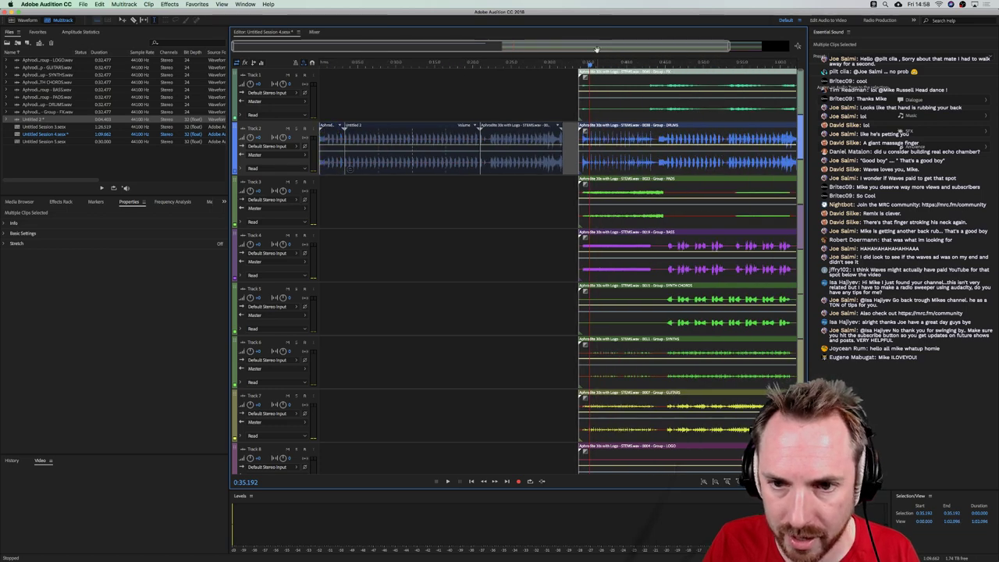
{"action": "scroll", "coordinate": [582, 61], "scroll_direction": "up", "scroll_amount": 2}
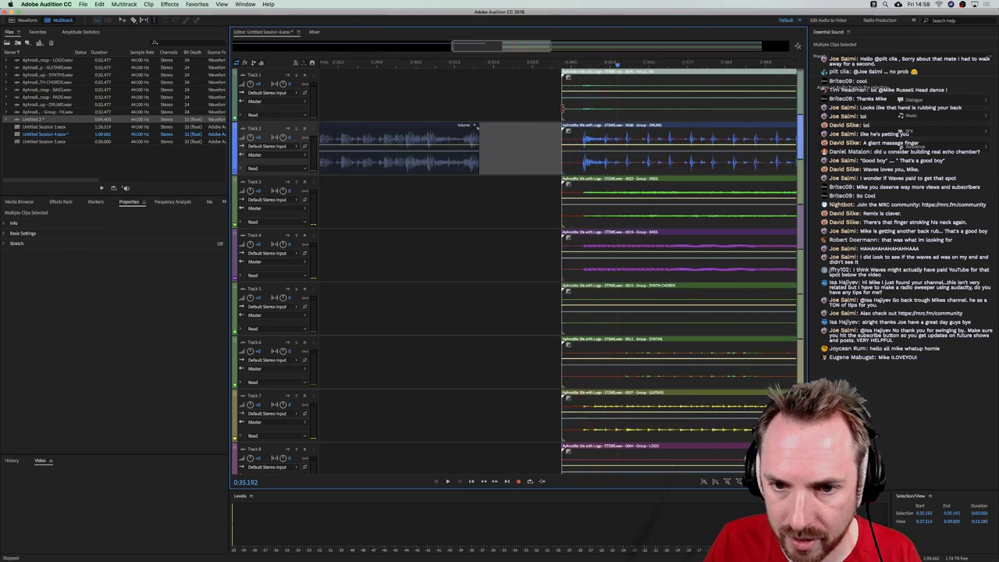
{"action": "left_click_drag", "start_coordinate": [562, 108], "coordinate": [494, 116]}
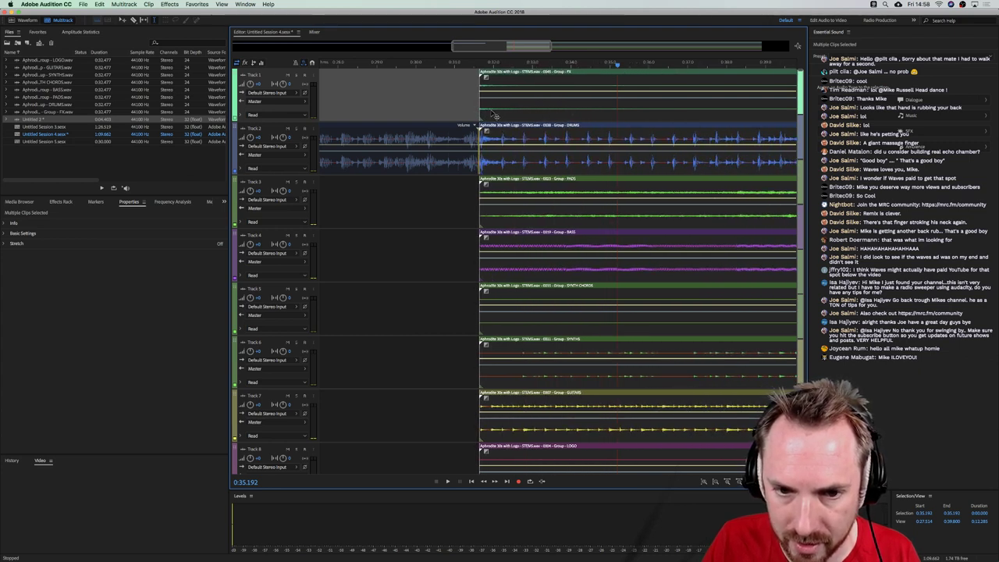
Audition the join from 30.254 s, shift the stem clips to about 31.8 s and extend the ending DRUMS part to meet them
{"action": "left_click", "coordinate": [427, 65]}
{"action": "key", "text": "space"}
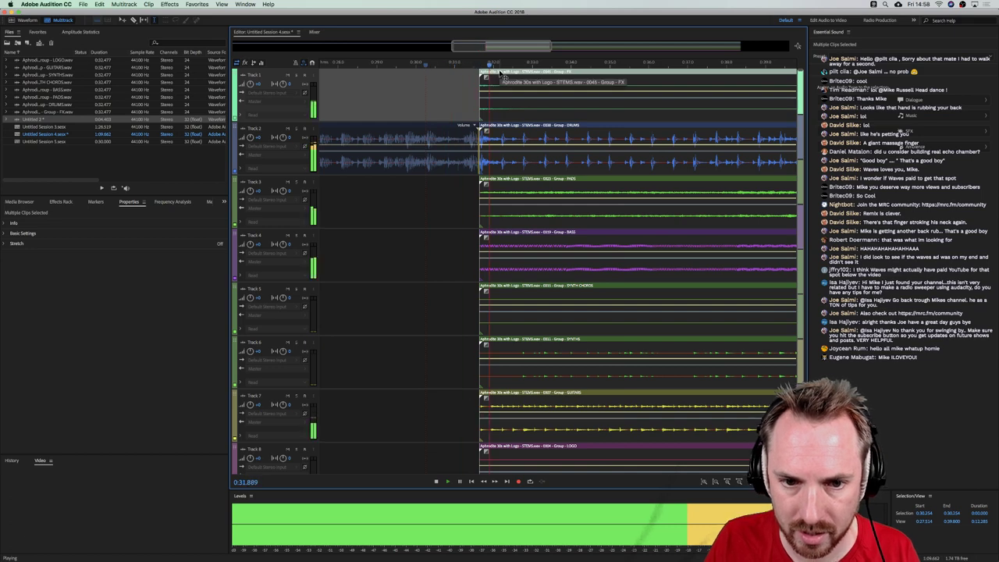
{"action": "key", "text": "space"}
{"action": "scroll", "coordinate": [511, 162], "scroll_direction": "down", "scroll_amount": 2}
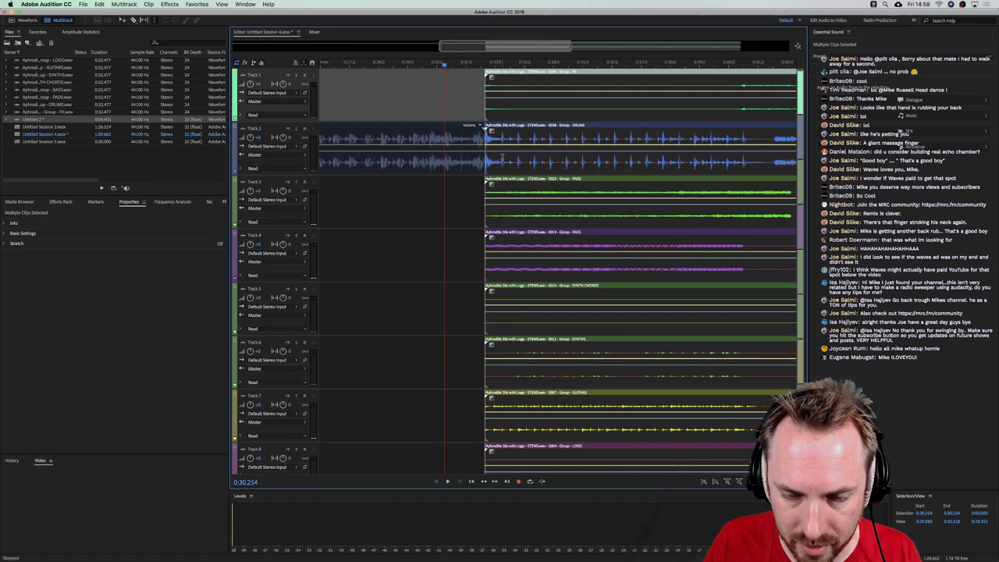
{"action": "left_click_drag", "start_coordinate": [511, 161], "coordinate": [489, 165]}
{"action": "key", "text": "space"}
{"action": "key", "text": "space"}
{"action": "left_click", "coordinate": [483, 164]}
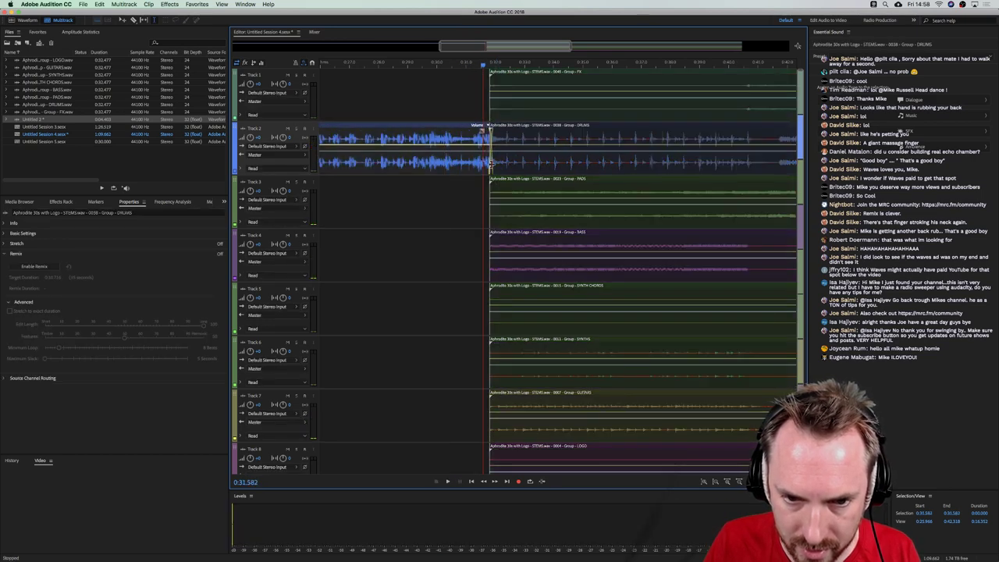
{"action": "key", "text": "space"}
{"action": "key", "text": "space"}
Play the session from the start and place a copy of the BASS stem at the beginning of Track 4
{"action": "scroll", "coordinate": [484, 67], "scroll_direction": "down", "scroll_amount": 3}
{"action": "left_click_drag", "start_coordinate": [484, 67], "coordinate": [182, 77]}
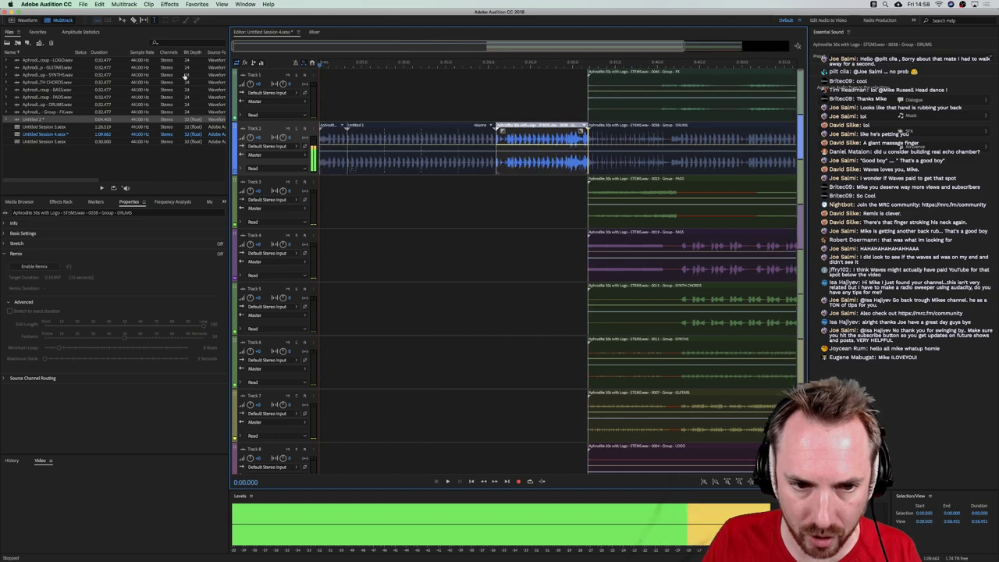
{"action": "key", "text": "space"}
{"action": "scroll", "coordinate": [522, 156], "scroll_direction": "down", "scroll_amount": 2}
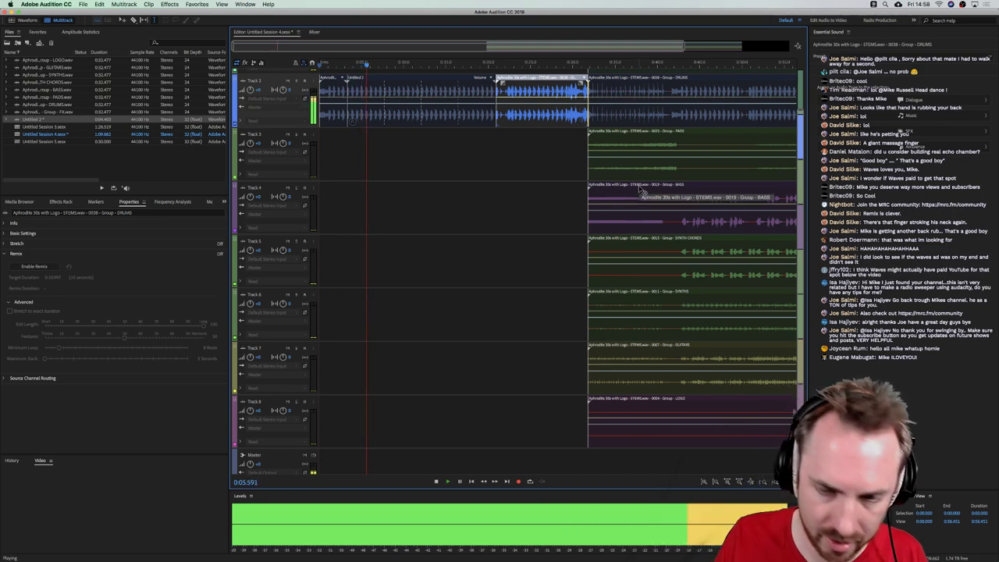
{"action": "left_click", "coordinate": [438, 191]}
{"action": "left_click_drag", "start_coordinate": [437, 191], "coordinate": [320, 199]}
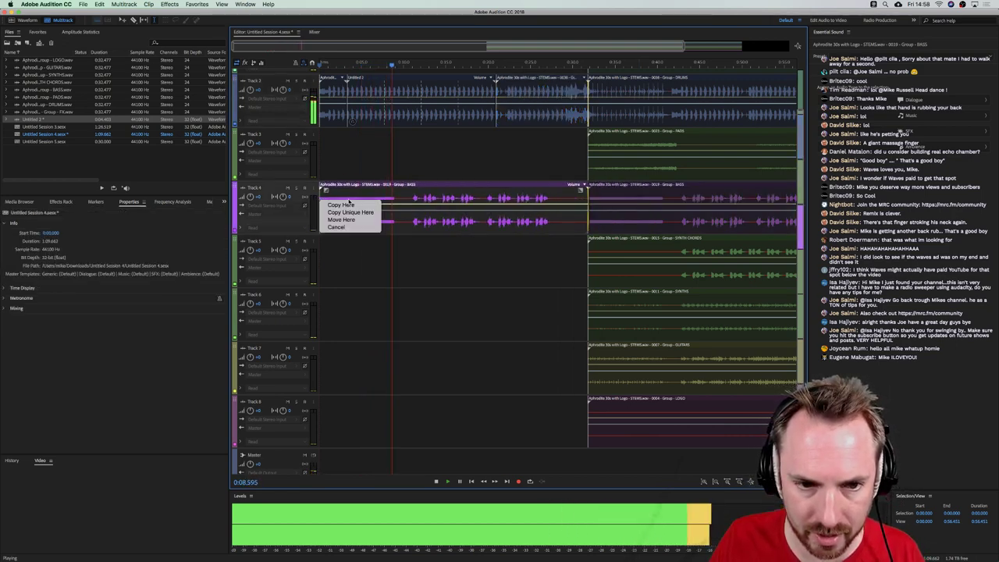
{"action": "left_click", "coordinate": [341, 204]}
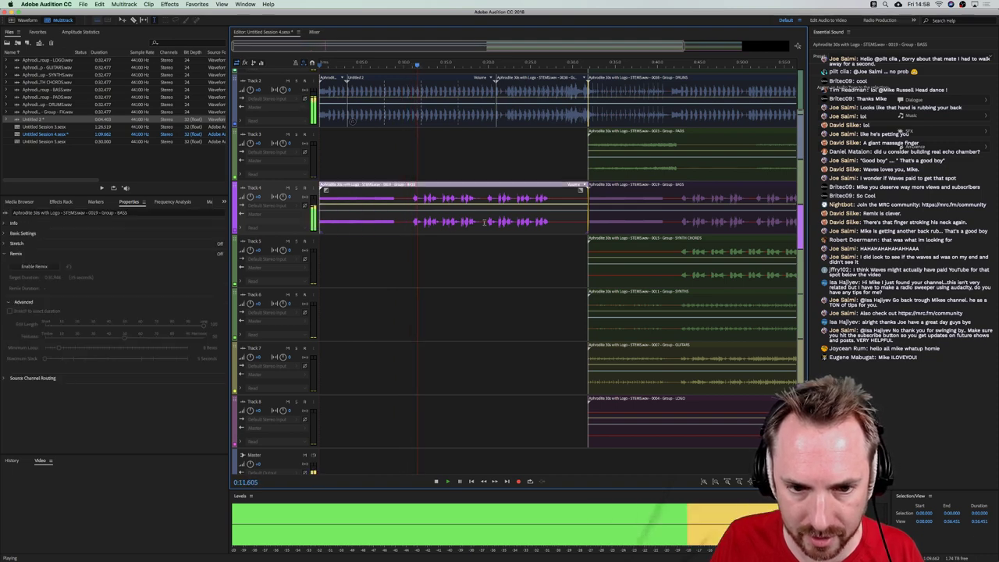
Listen to the drums and copied bass together, and audition the closing section of the stems from about 56 s
{"action": "scroll", "coordinate": [596, 232], "scroll_direction": "down", "scroll_amount": 1}
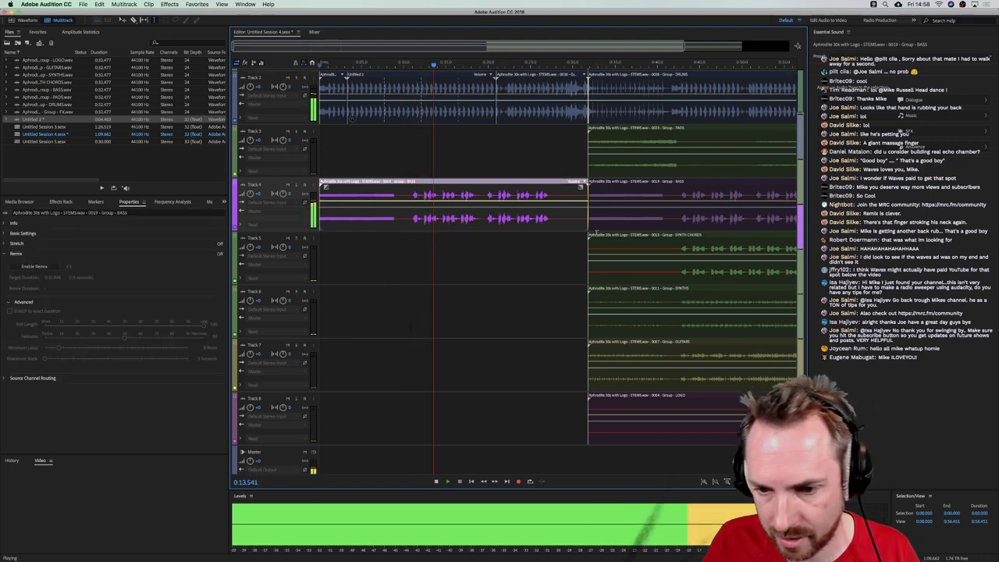
{"action": "scroll", "coordinate": [595, 233], "scroll_direction": "down", "scroll_amount": 1}
{"action": "scroll", "coordinate": [574, 187], "scroll_direction": "up", "scroll_amount": 3}
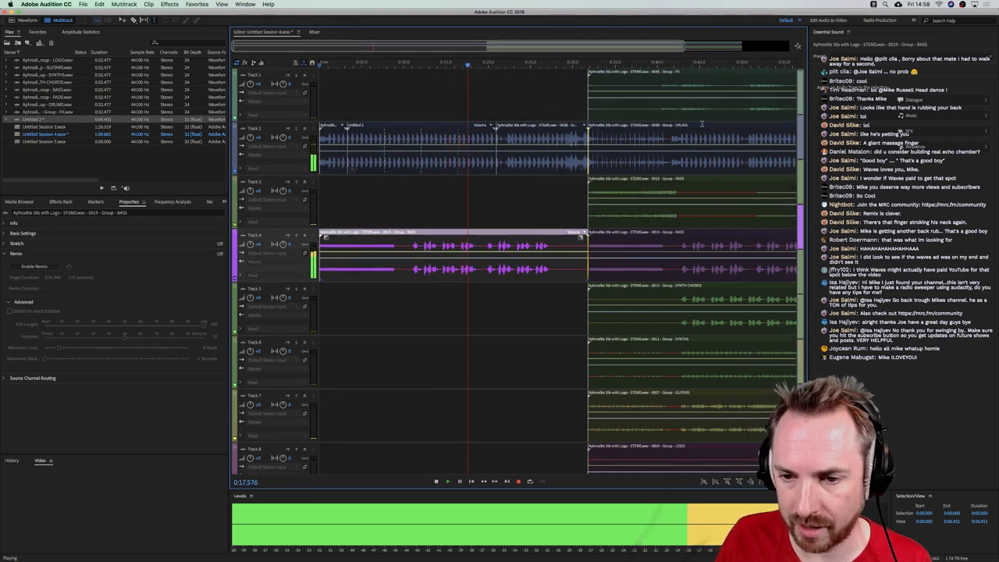
{"action": "scroll", "coordinate": [695, 110], "scroll_direction": "right", "scroll_amount": 3}
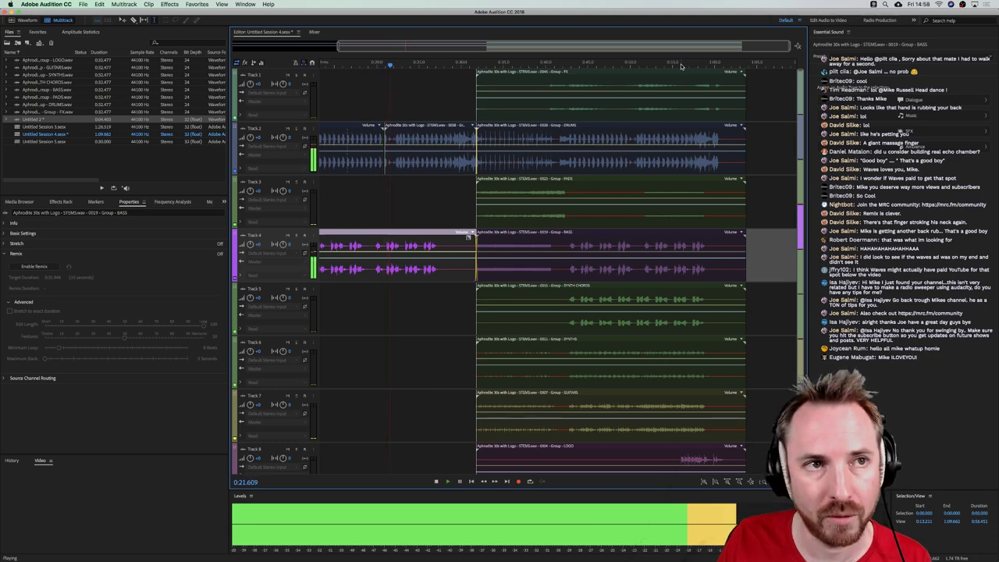
{"action": "left_click", "coordinate": [684, 64]}
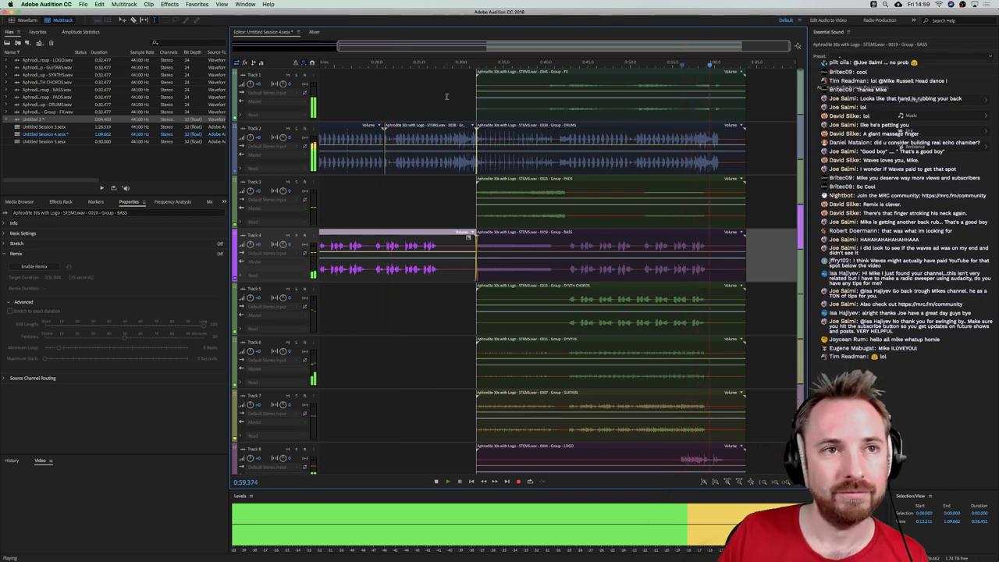
{"action": "left_click", "coordinate": [439, 183]}
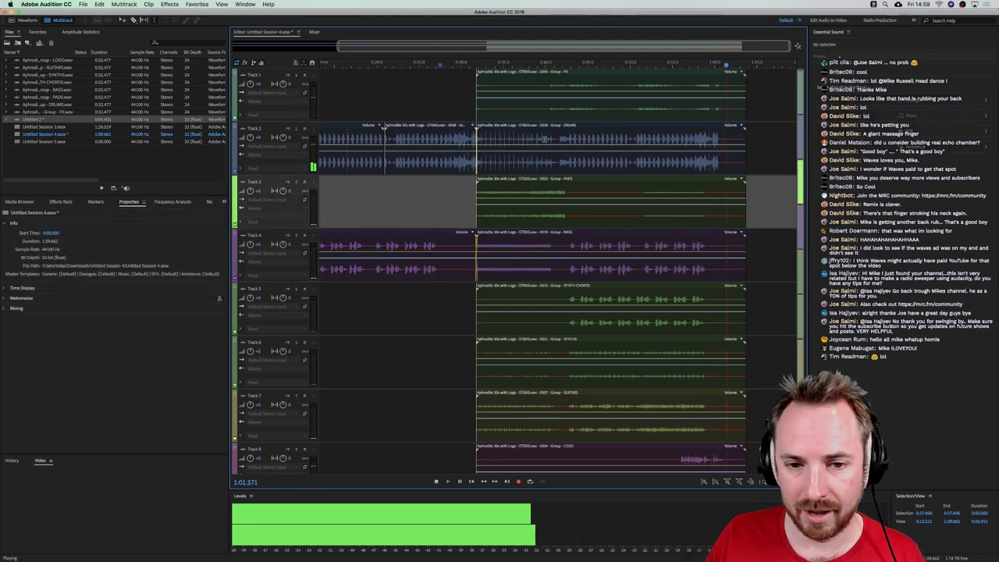